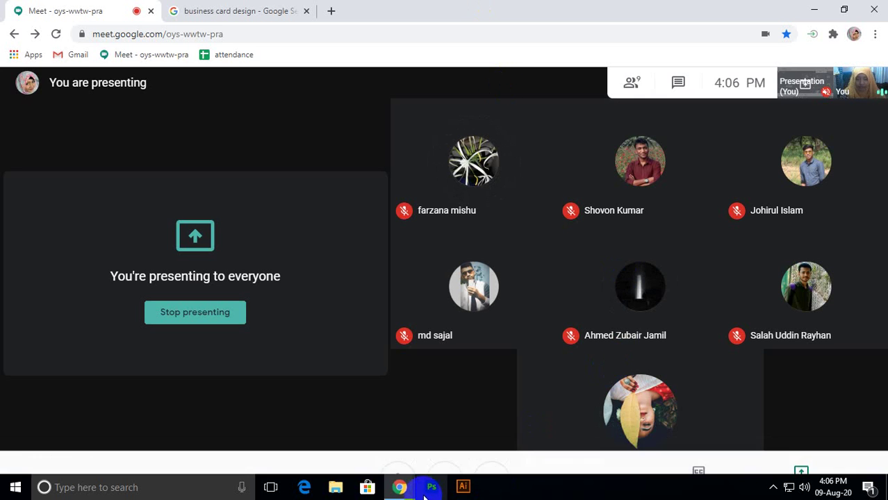
mouse_move(399, 485)
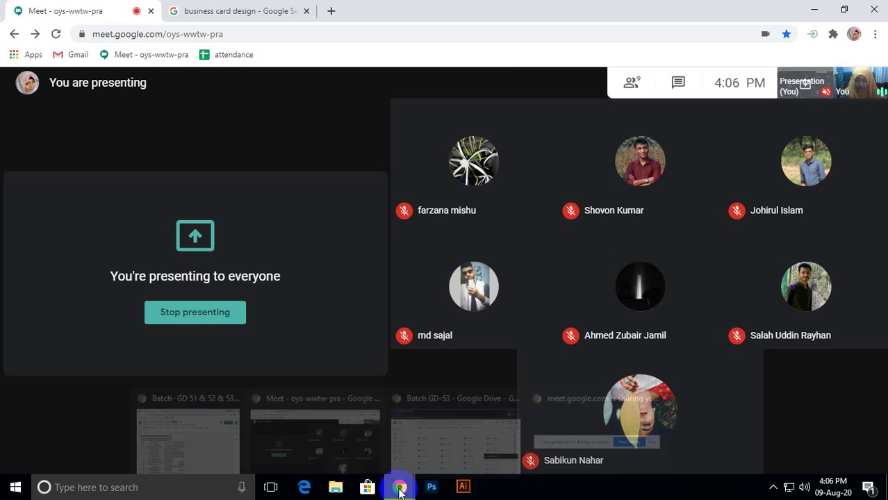
click(11, 485)
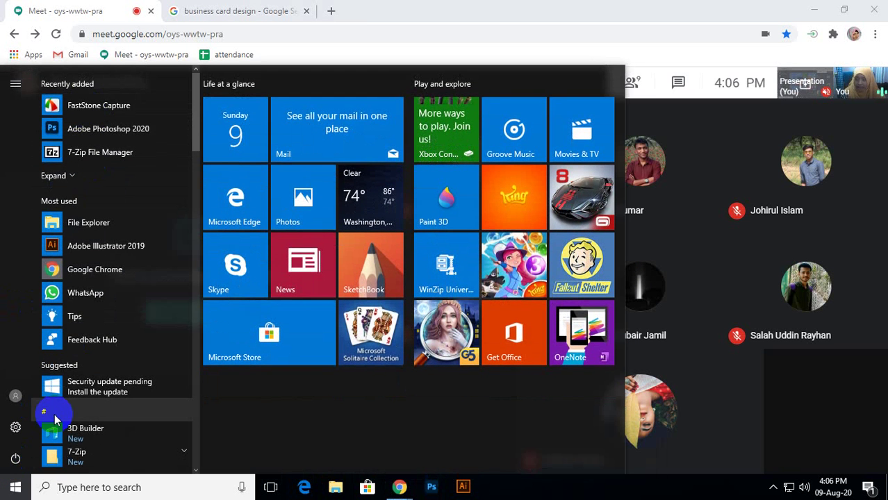
scroll(55, 419, down, 4)
scroll(56, 419, down, 4)
scroll(56, 419, up, 9)
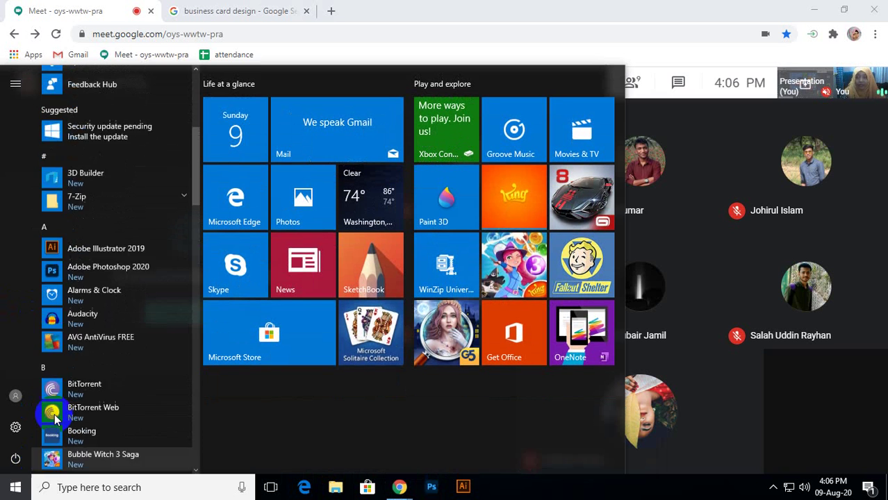
click(361, 34)
click(360, 33)
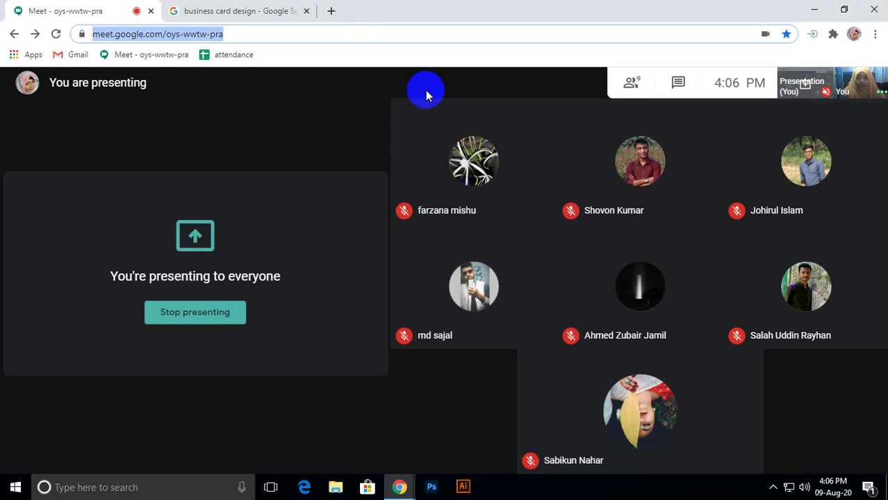
click(334, 111)
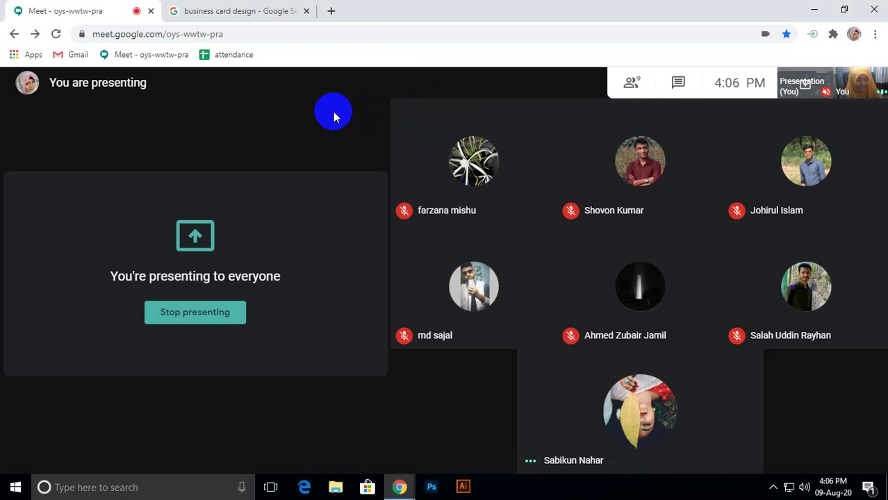
click(877, 492)
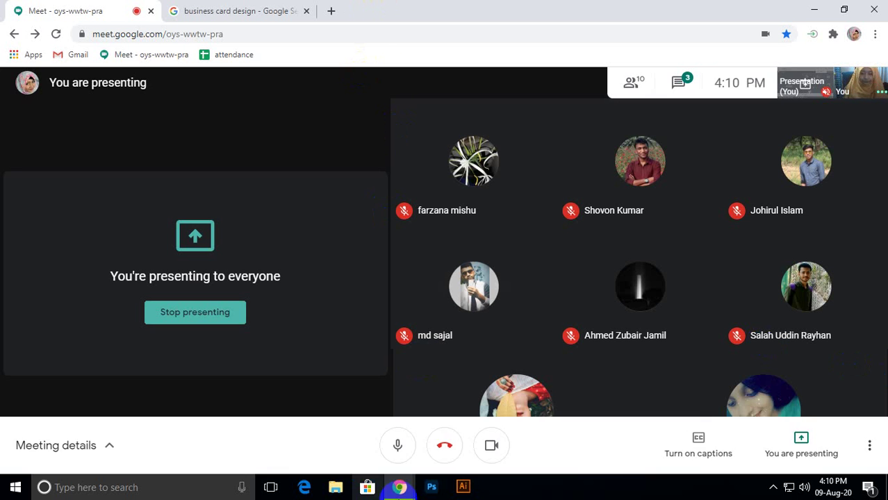
Switch to Illustrator and create a new landscape document 7 in wide and 5 in high.
click(463, 488)
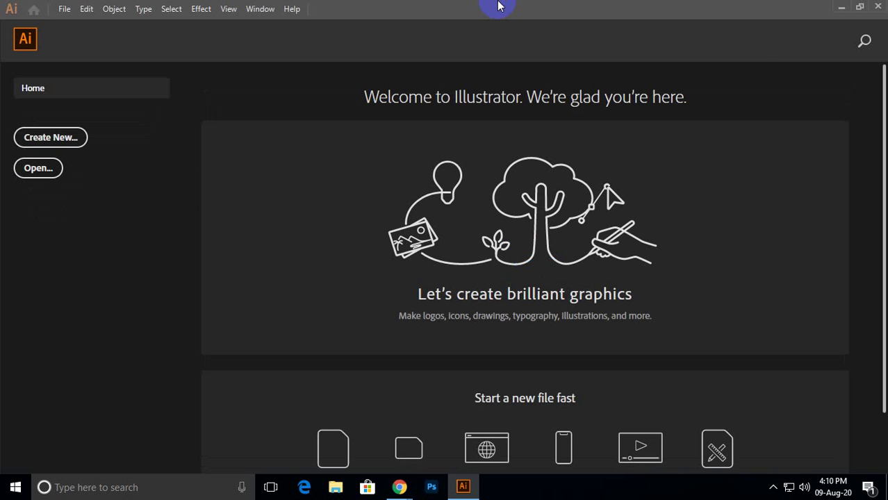
key(ctrl+n)
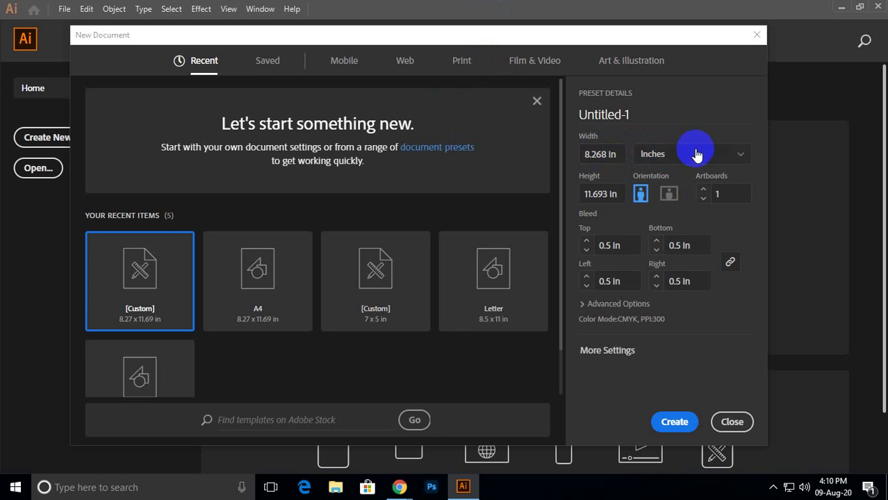
drag(613, 154, 565, 155)
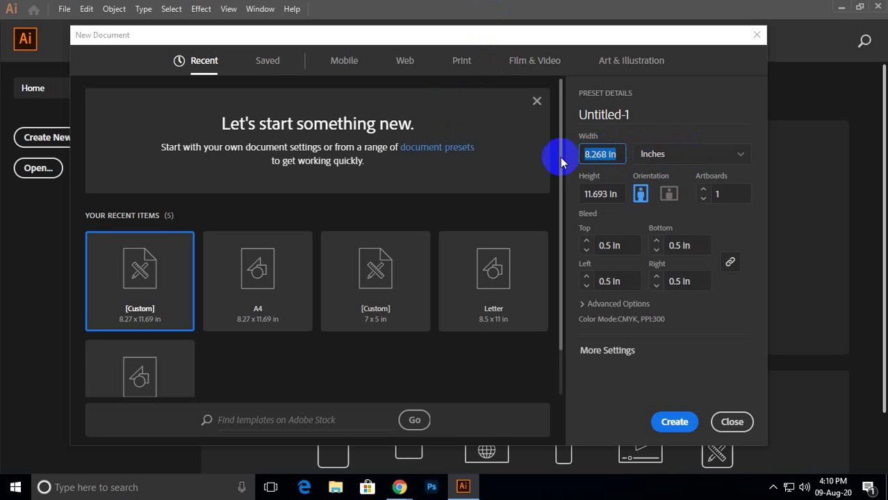
text(7)
key(Tab)
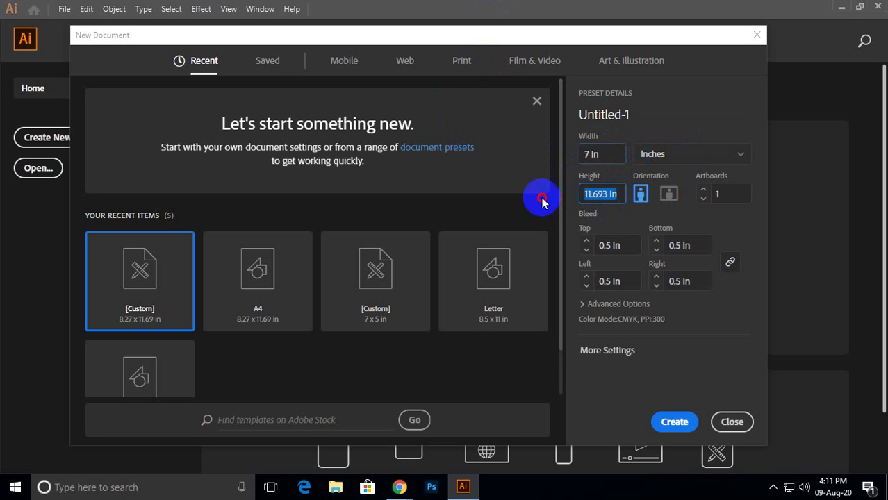
text(5)
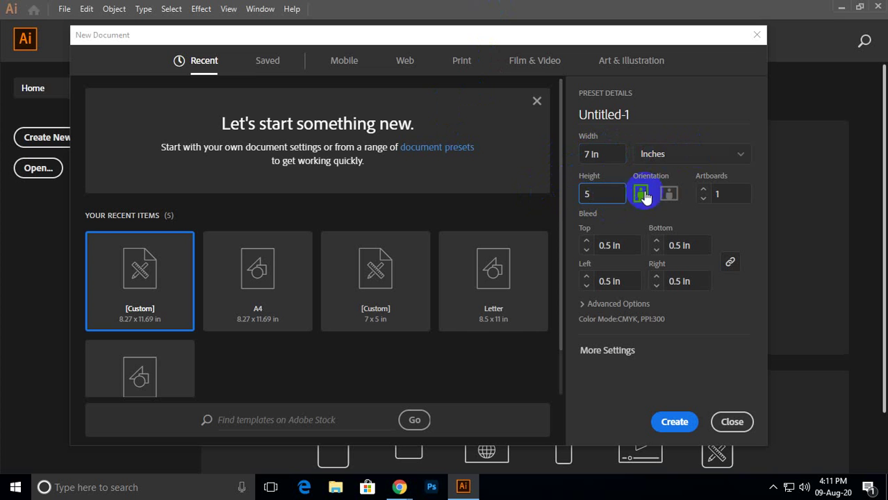
click(668, 194)
click(674, 422)
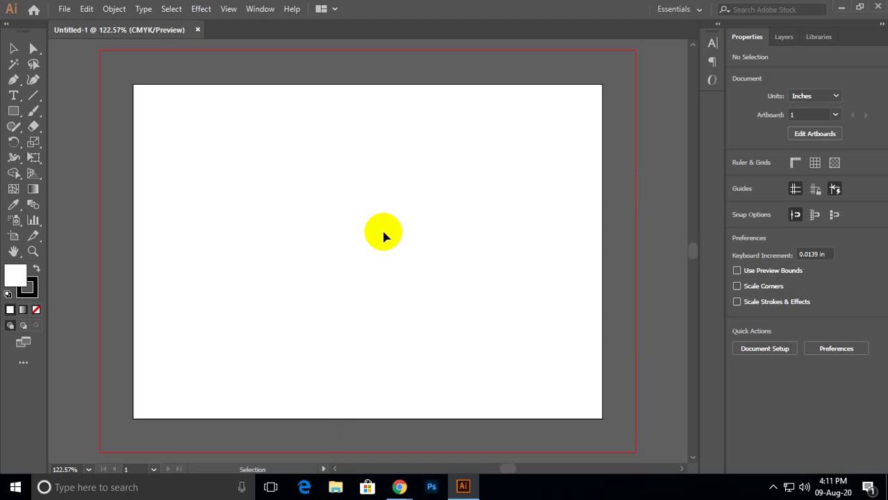
Close the new document and create another 7 x 5 in landscape document with the bleed set to 0, viewed at 100%.
key(a)
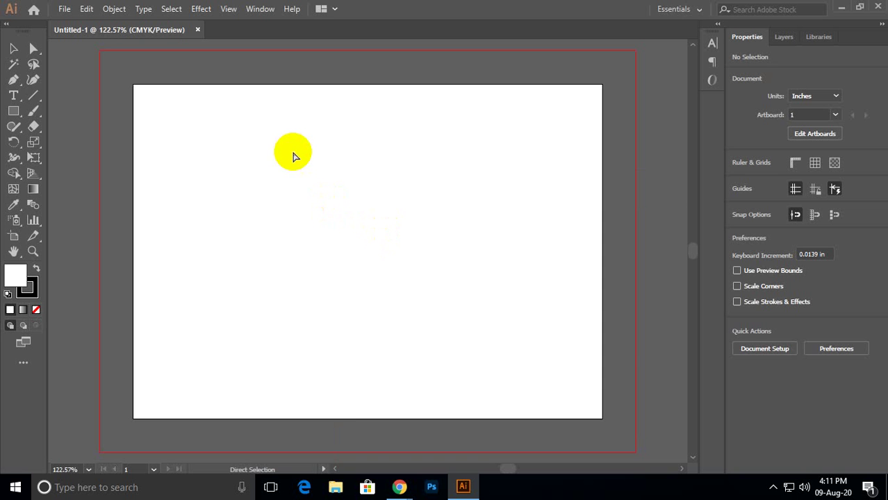
click(197, 29)
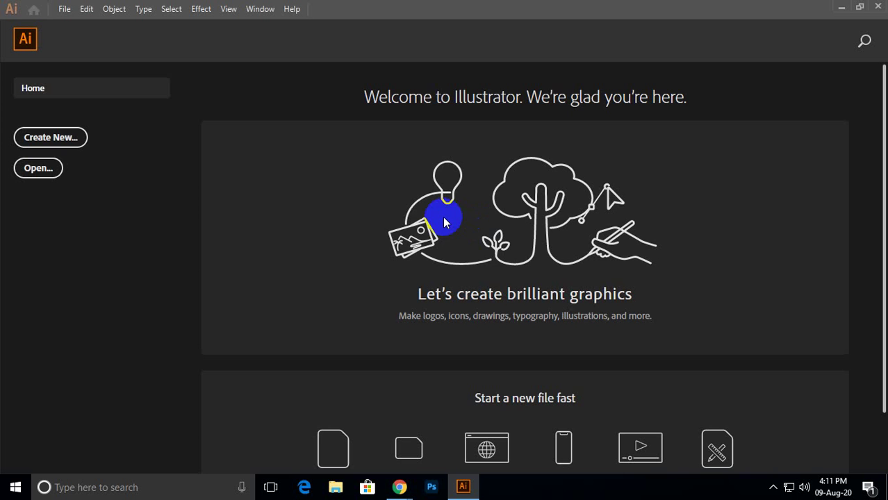
key(ctrl+n)
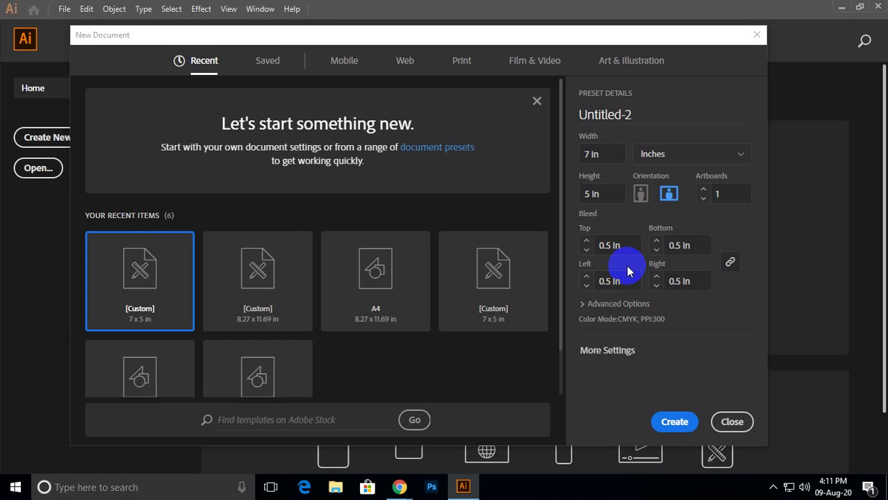
click(611, 246)
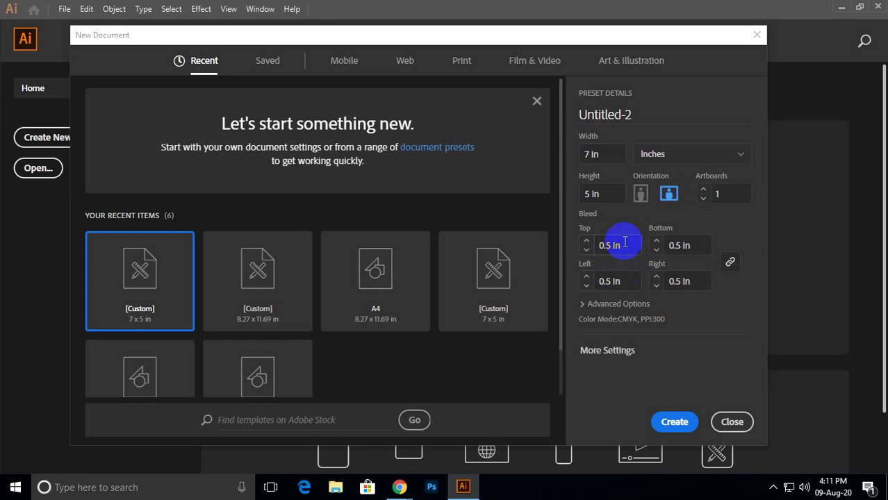
text(0)
click(679, 245)
click(672, 422)
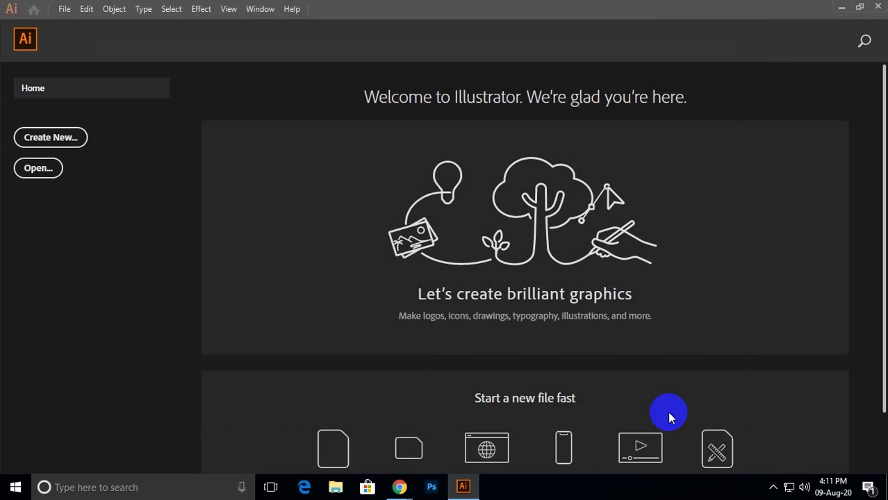
key(ctrl+1)
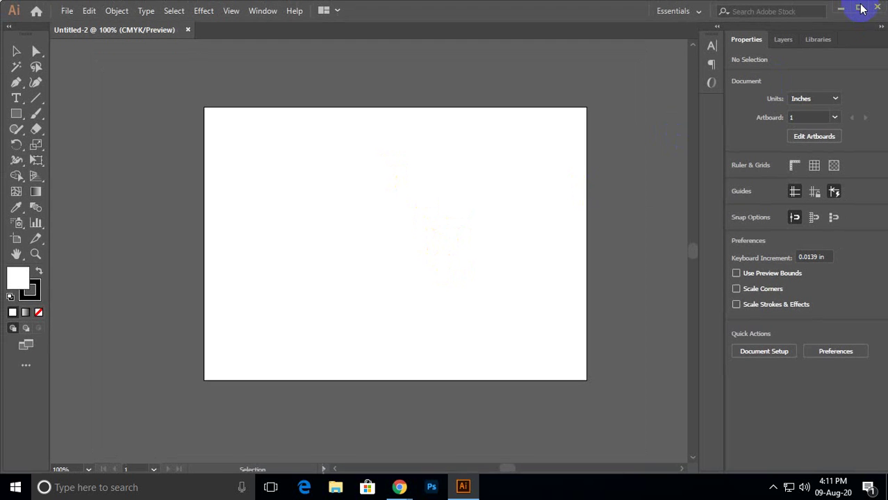
Take the Illustrator window out of its maximized state and narrow it to uncover the meeting participants beside it.
click(860, 7)
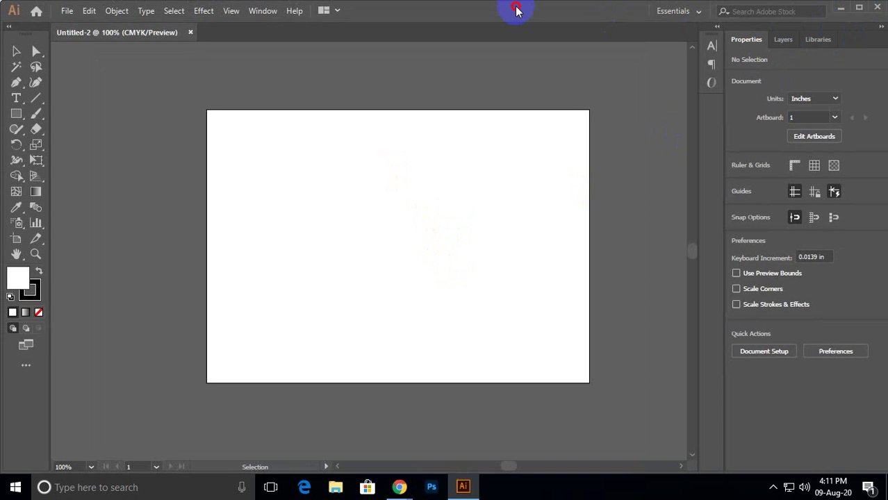
drag(516, 10, 512, 7)
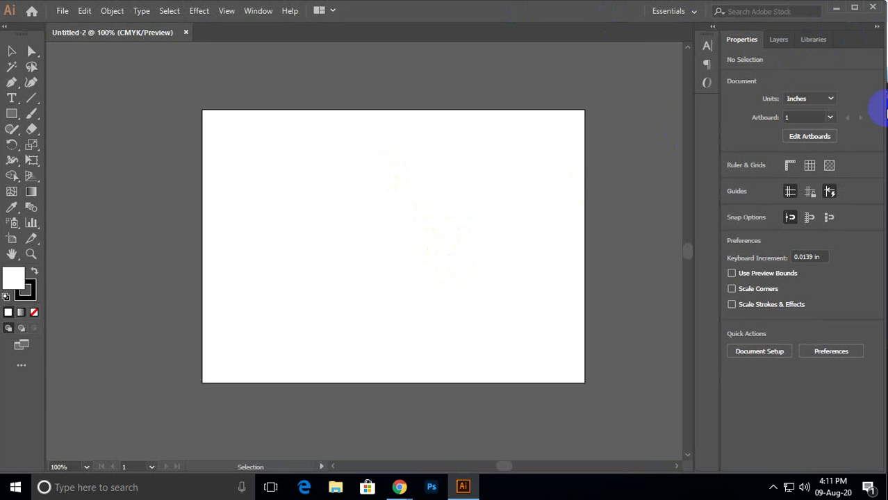
drag(883, 105, 661, 161)
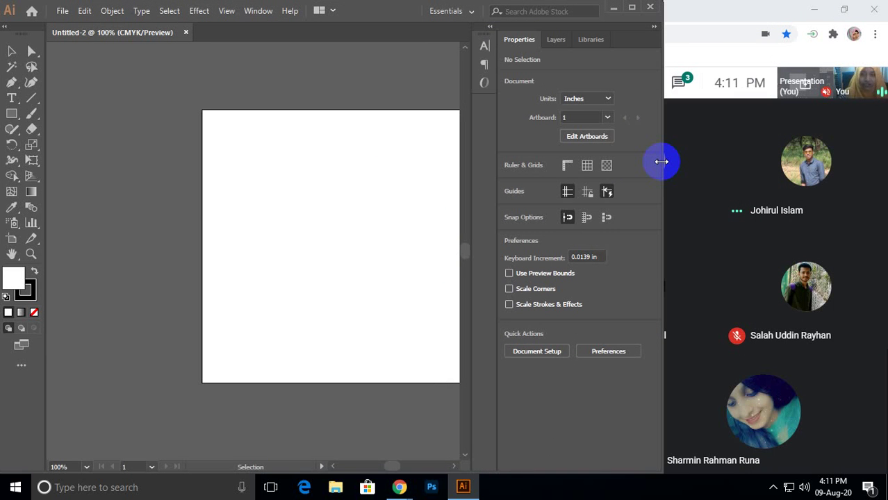
click(440, 219)
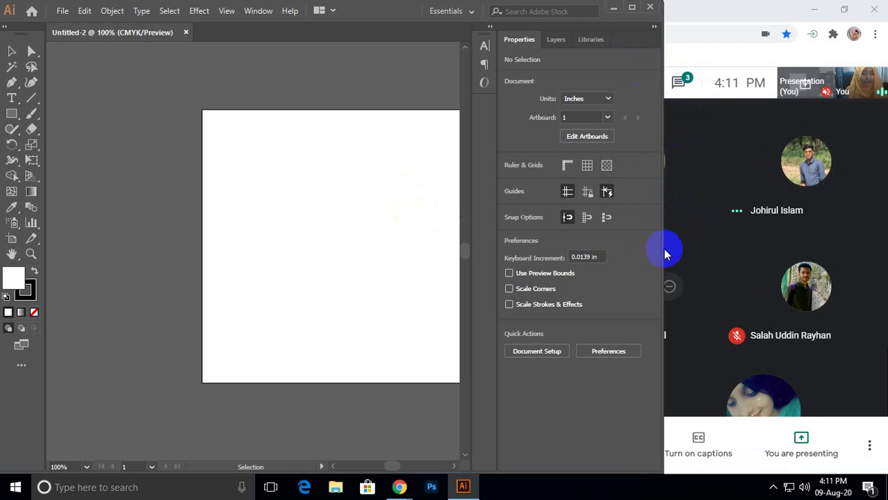
Widen the Illustrator window back across the screen and maximize it.
drag(663, 240, 874, 241)
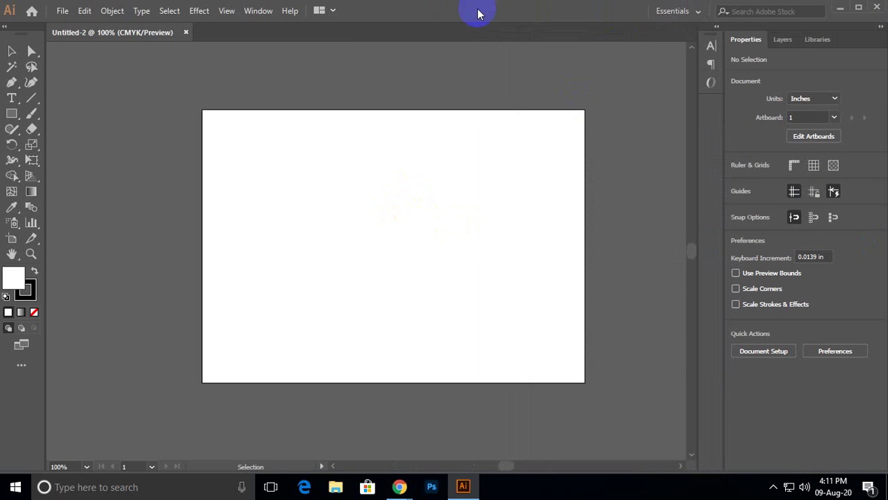
drag(492, 8, 497, 33)
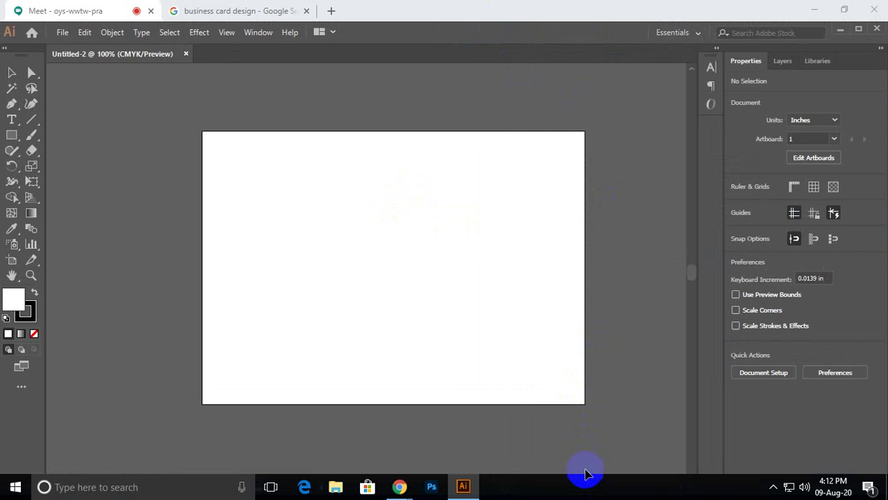
drag(549, 32, 525, 6)
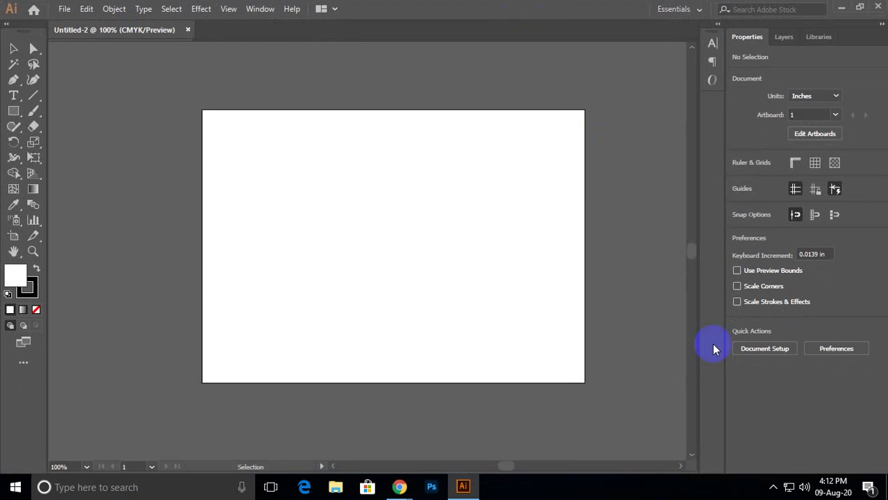
Restore the Illustrator window, shorten it and move it down to uncover the browser tabs and meeting header, keeping the artboard in view.
click(861, 11)
drag(570, 473, 574, 380)
drag(501, 11, 486, 103)
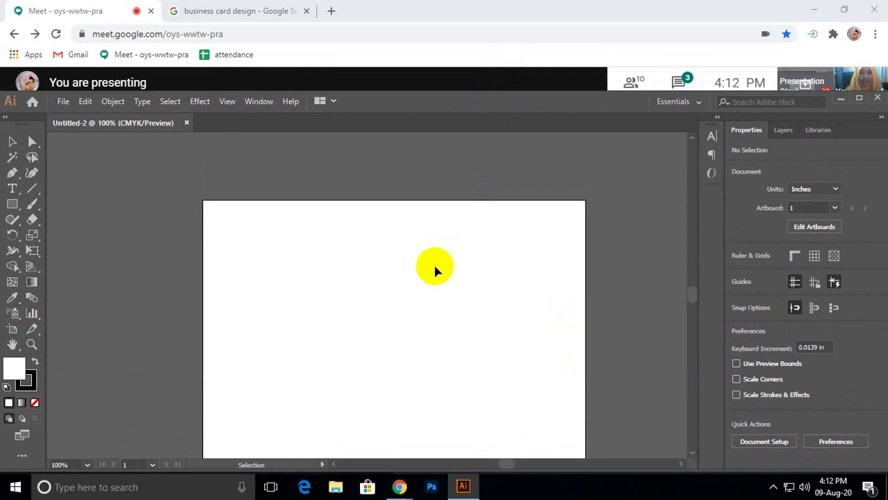
scroll(434, 271, down, 2)
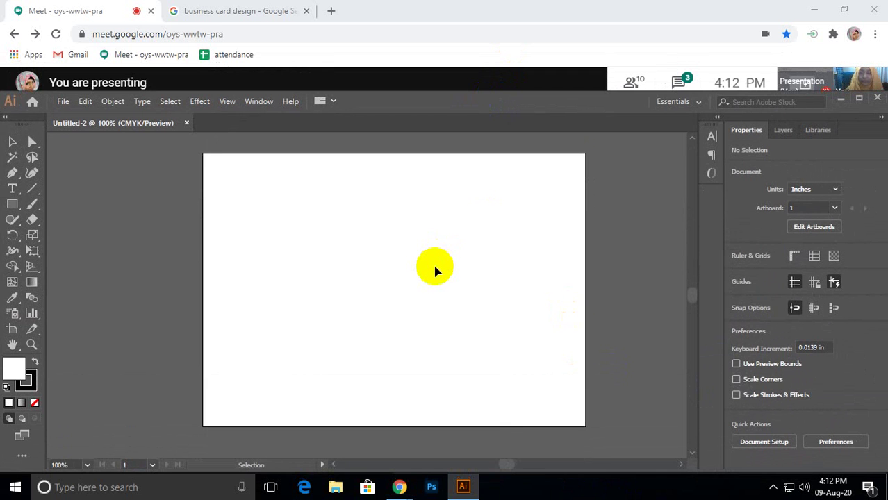
scroll(434, 271, up, 1)
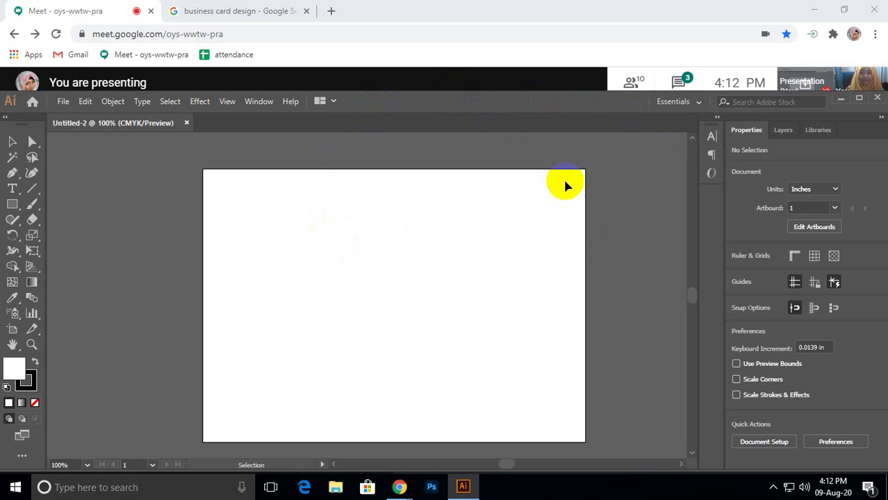
Bring the Illustrator window back to full height and narrow it to about two thirds of the screen width beside the meeting.
drag(475, 98, 476, 4)
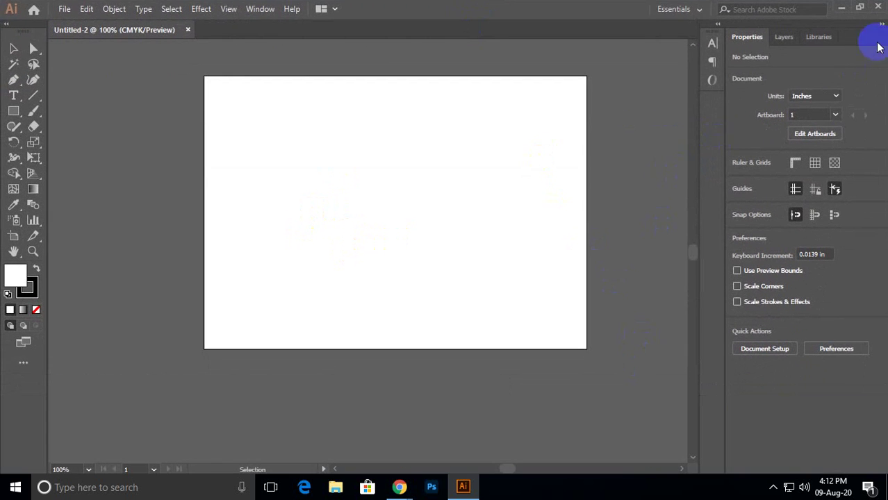
click(860, 7)
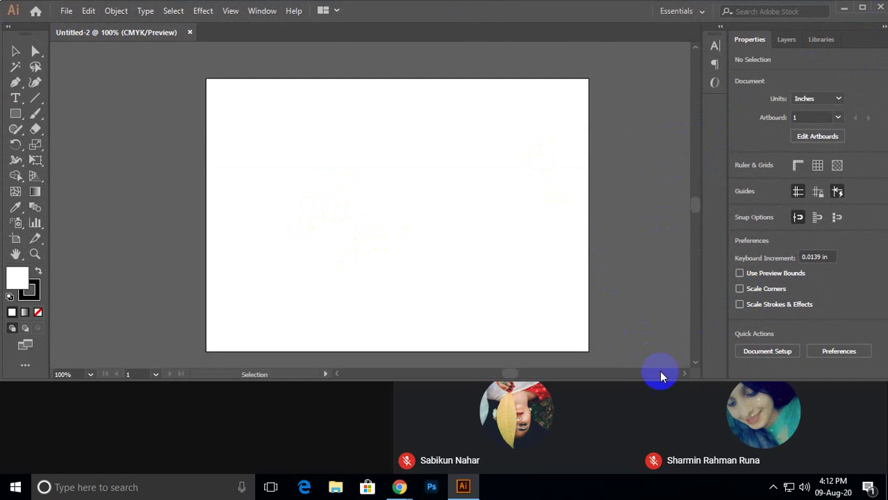
drag(634, 379, 630, 472)
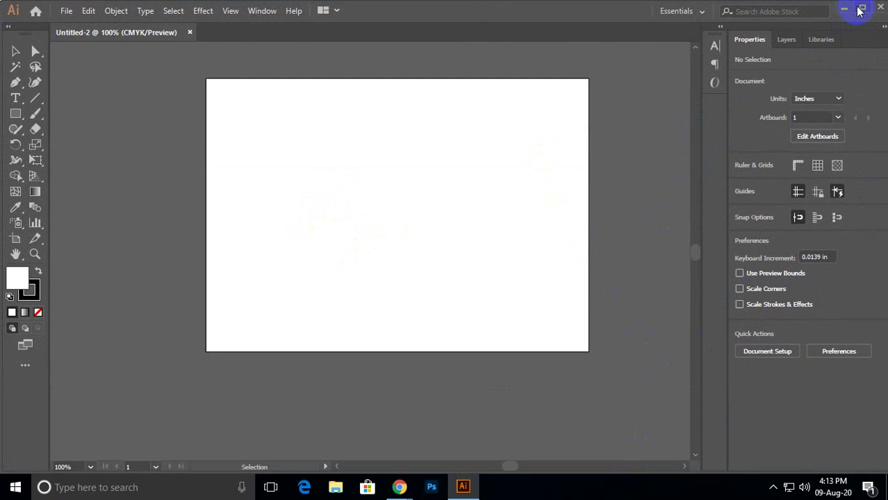
drag(618, 12, 605, 14)
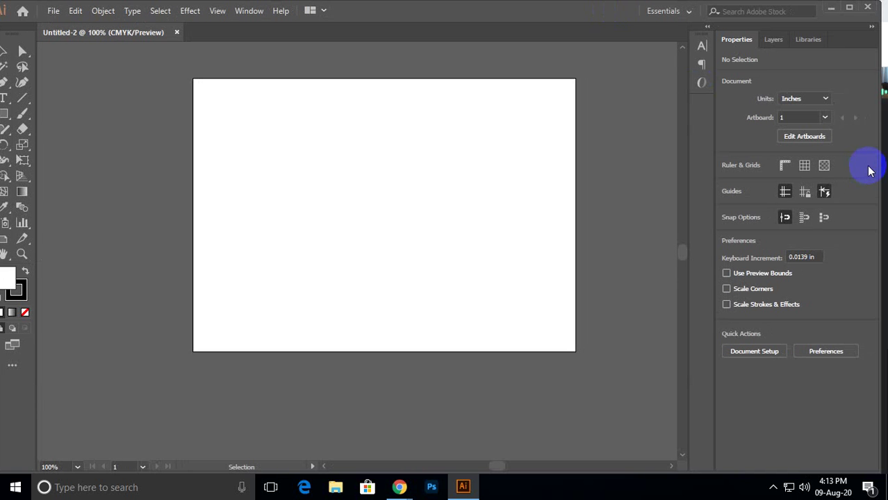
drag(872, 164, 577, 181)
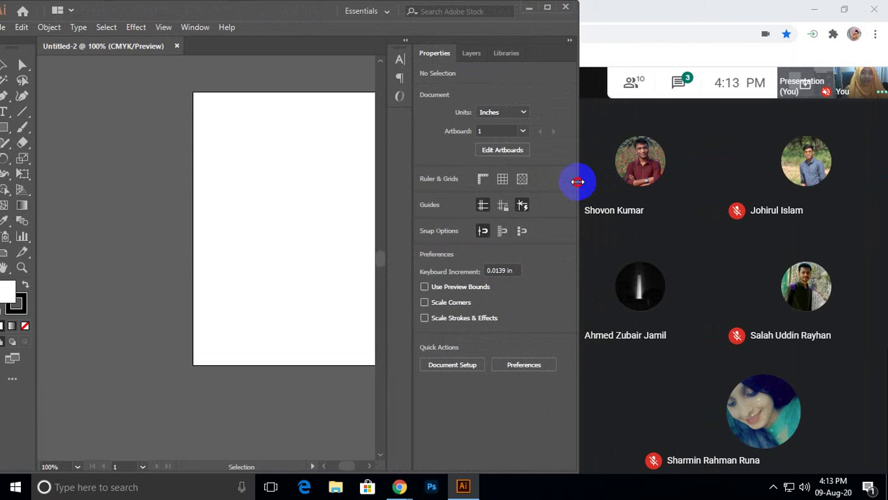
Switch to the Google Meet call and examine the list of participants.
click(628, 83)
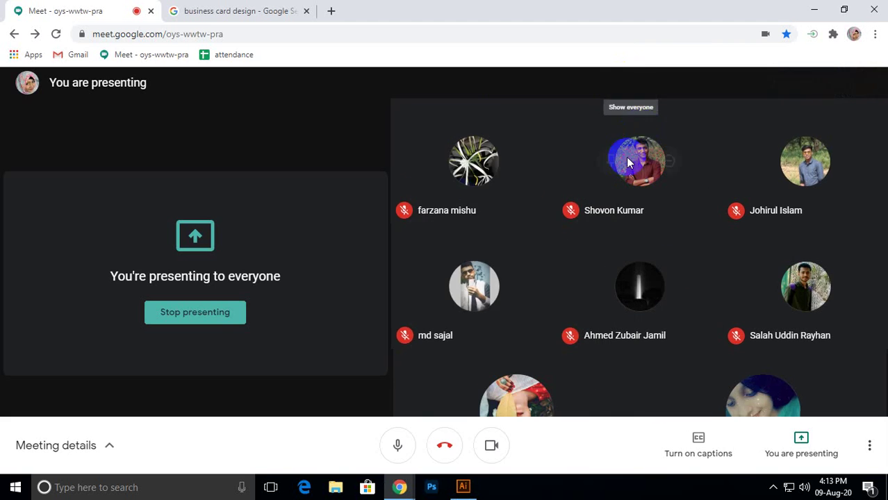
click(630, 81)
scroll(793, 389, down, 2)
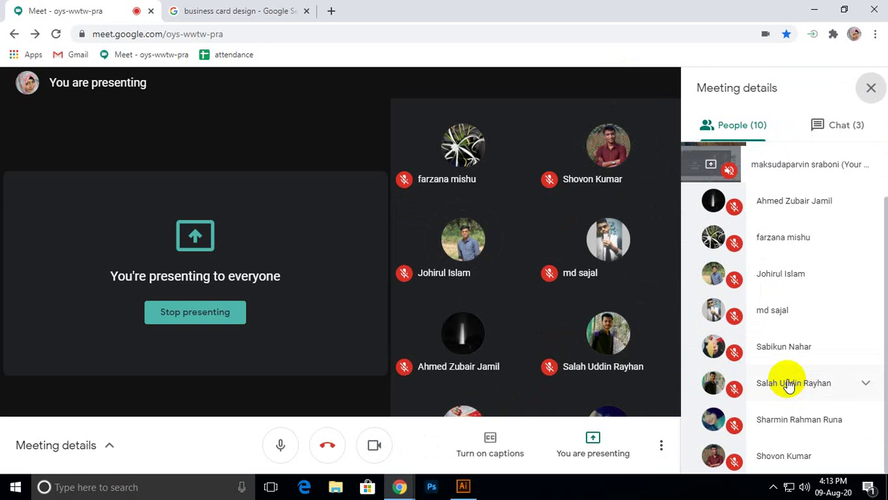
Switch back to Illustrator and widen its window up to the edge of the meeting's participant list.
scroll(788, 387, up, 2)
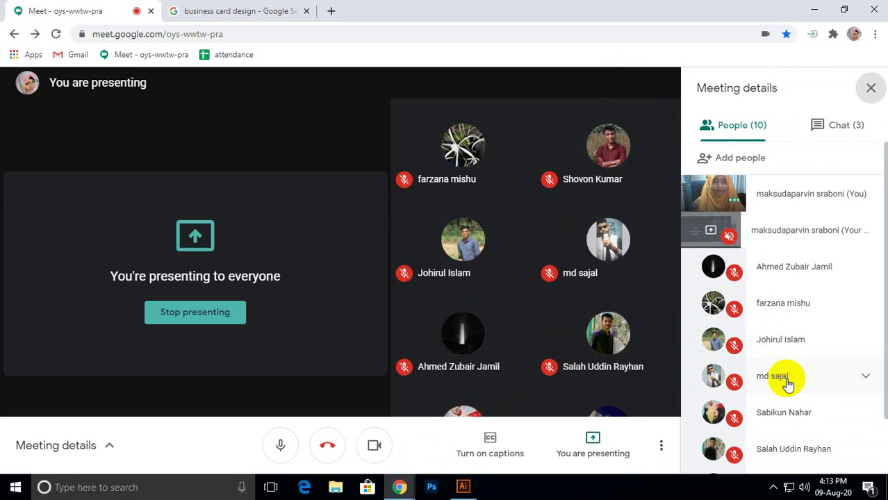
click(462, 487)
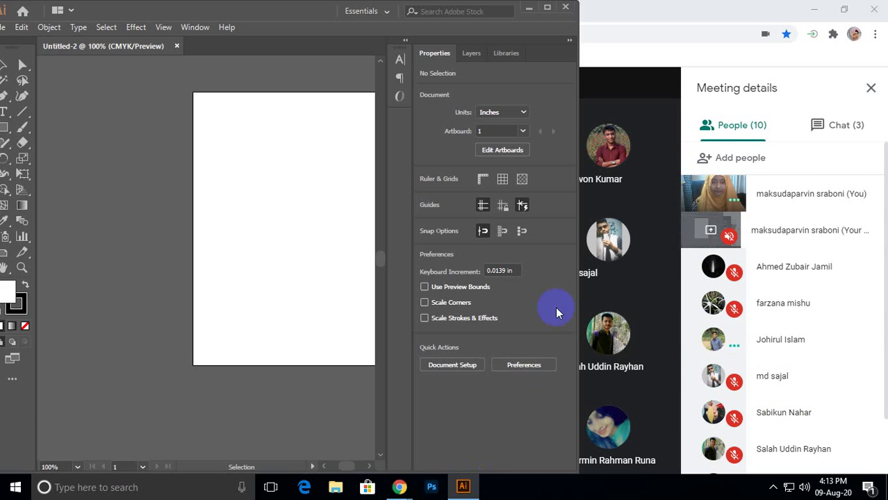
drag(574, 272, 683, 273)
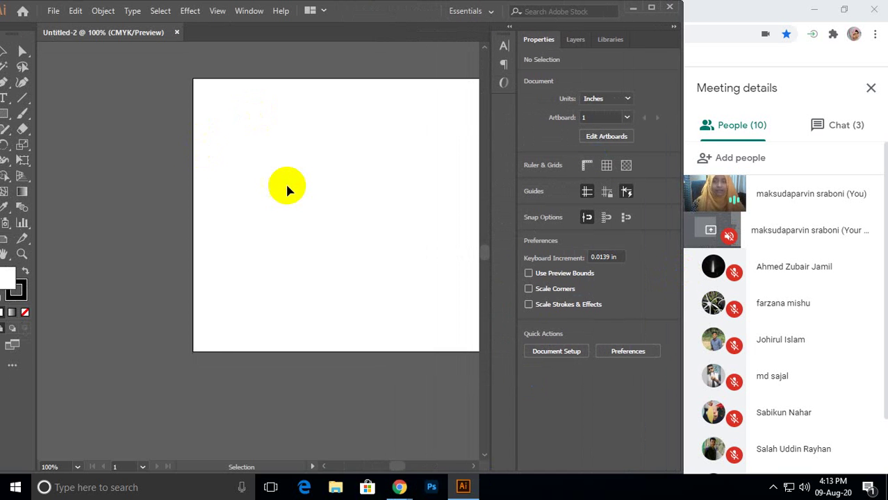
Centre the artboard in the document area and shift the Illustrator window so its whole tools panel is on screen.
key(ctrl+minus)
drag(376, 218, 310, 252)
scroll(311, 254, up, 1)
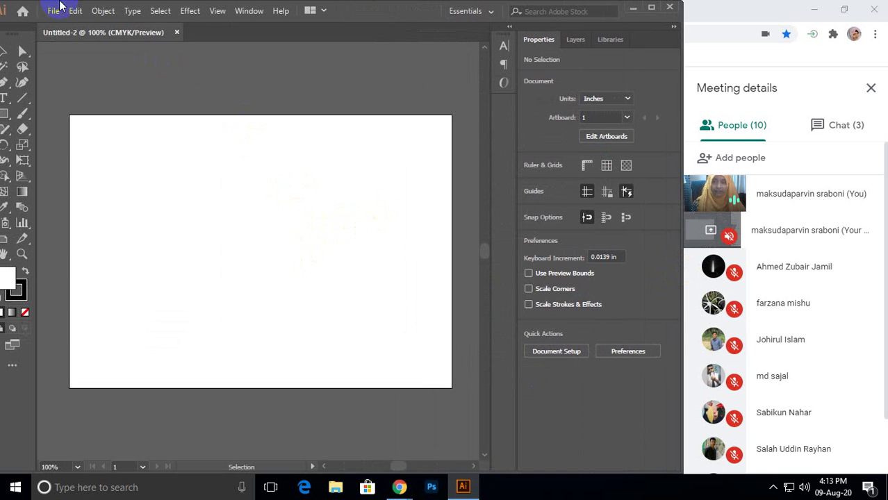
click(20, 238)
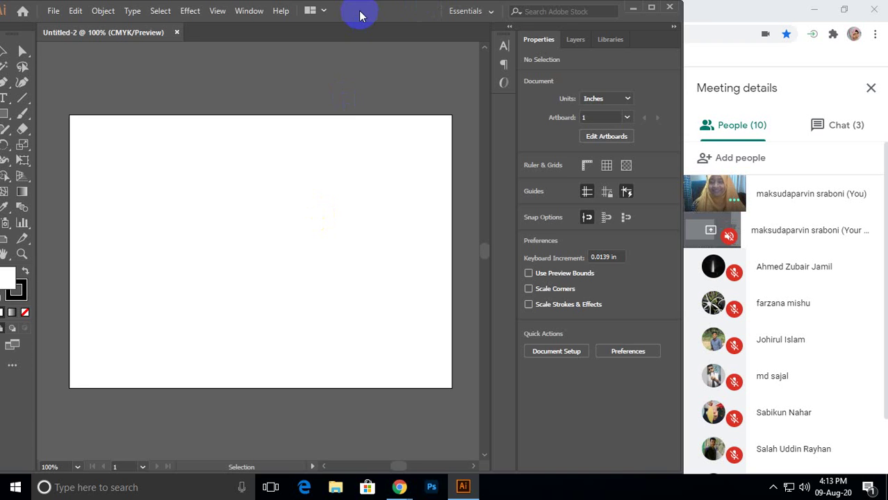
drag(357, 14, 370, 12)
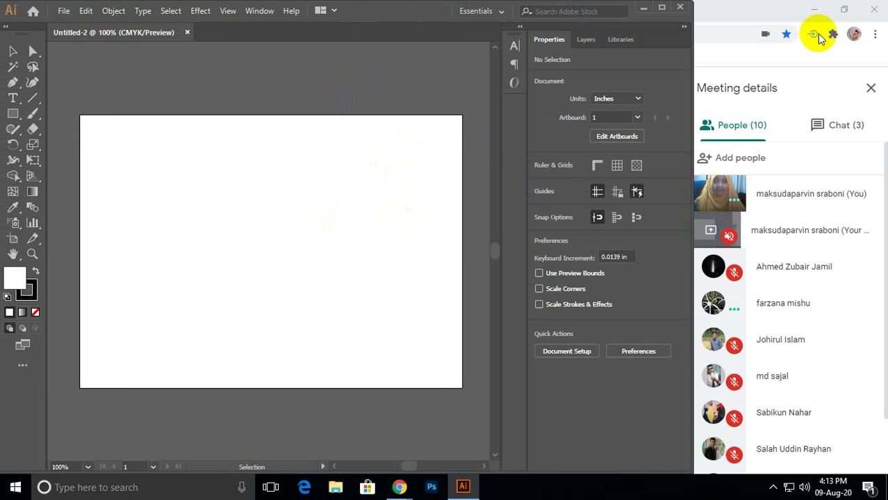
click(212, 63)
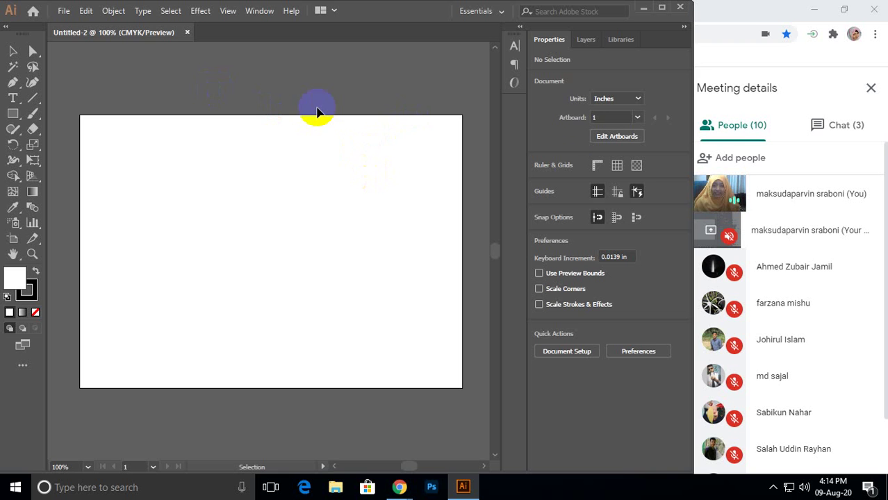
Examine the full list of meeting participants beside the Illustrator window.
scroll(779, 376, down, 2)
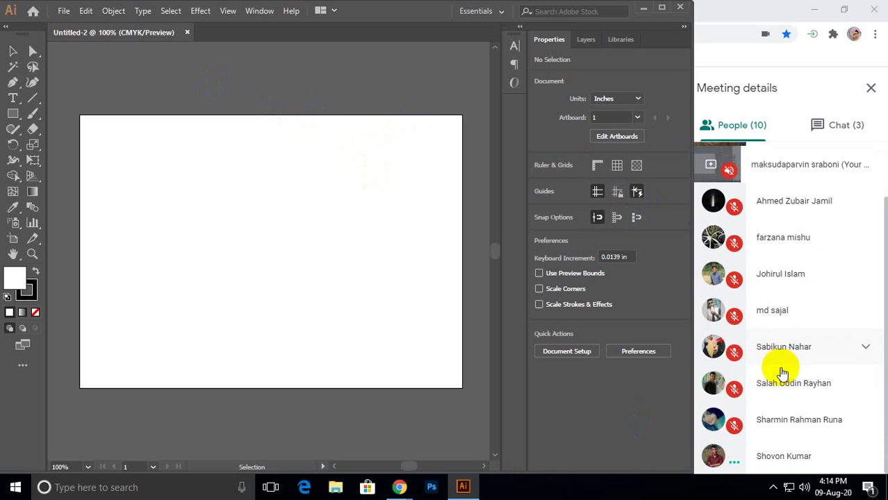
scroll(780, 375, up, 2)
scroll(783, 374, down, 2)
scroll(748, 390, up, 2)
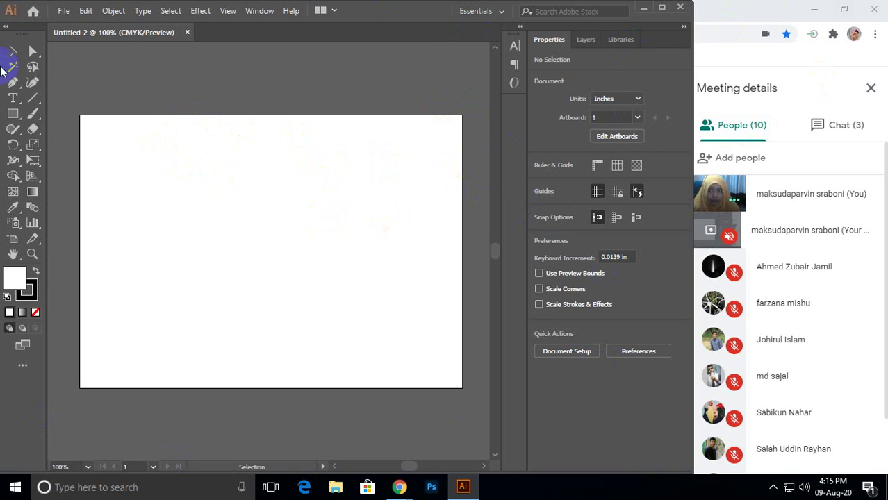
click(662, 8)
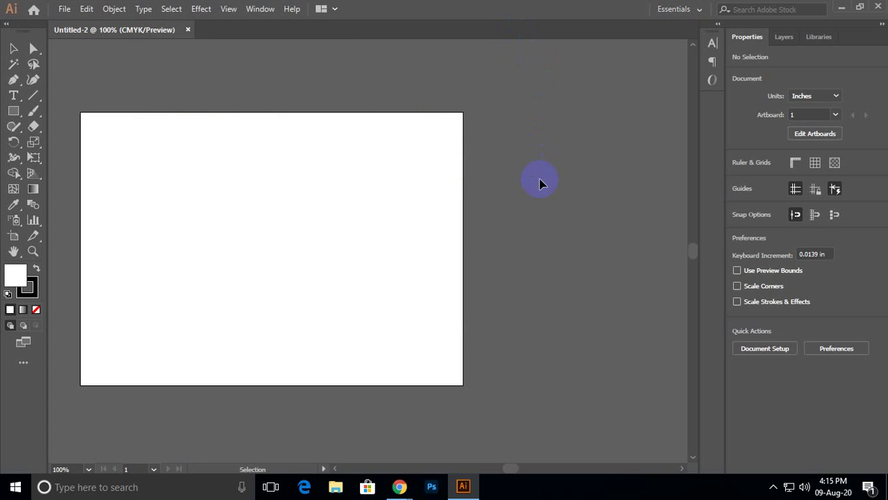
click(860, 6)
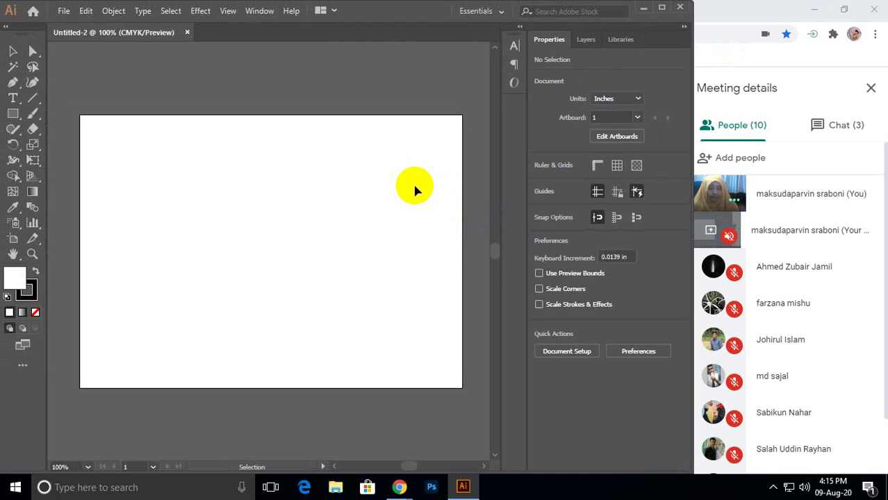
click(663, 10)
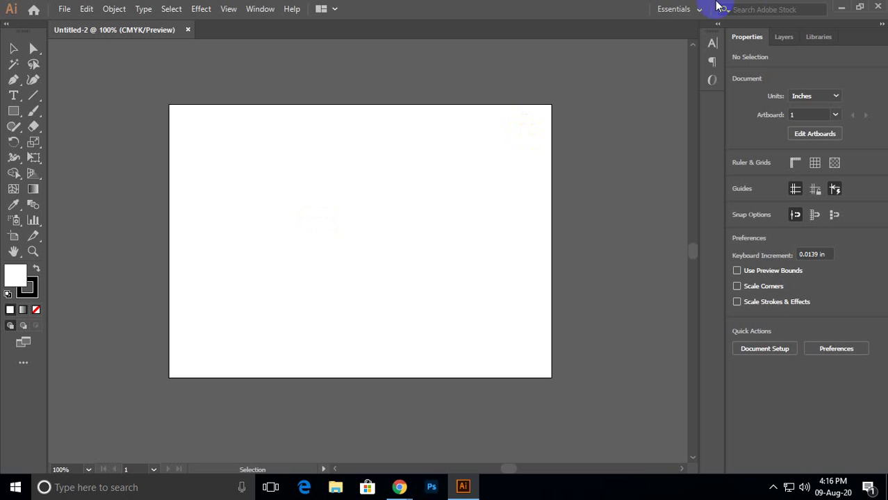
click(862, 8)
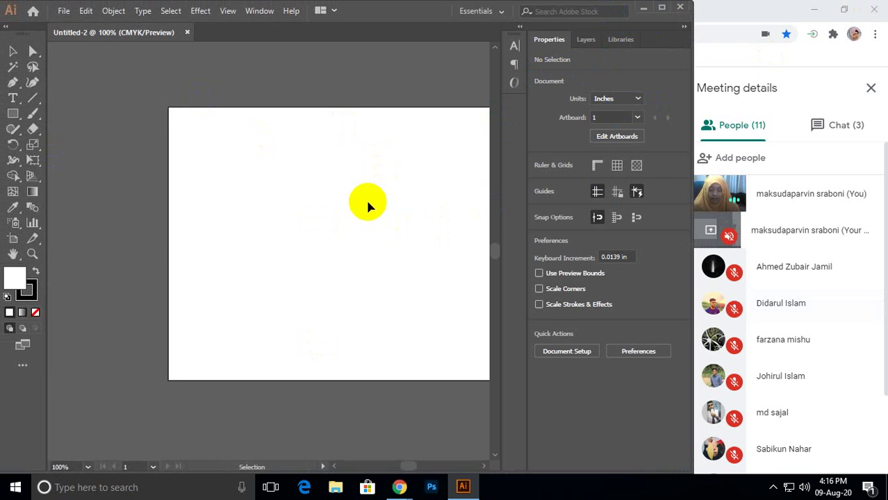
Recentre the artboard in the narrowed Illustrator window with the Hand tool and return to the Selection tool.
key(h)
drag(367, 200, 350, 211)
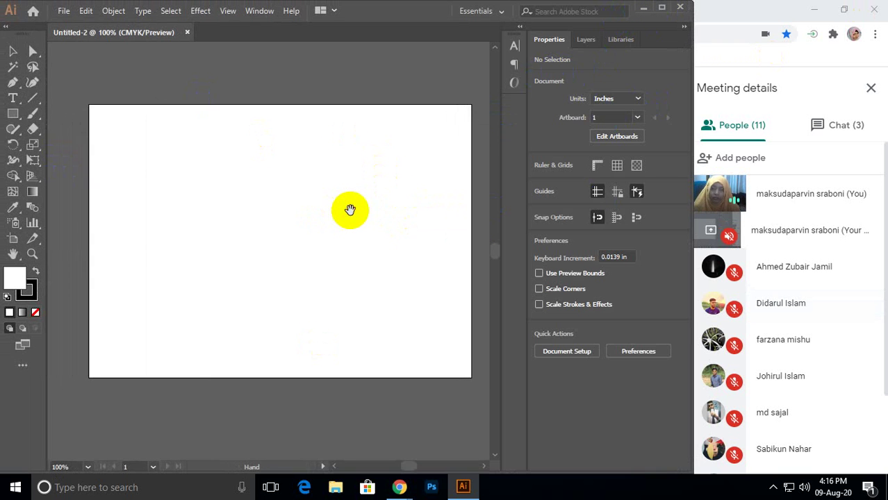
key(v)
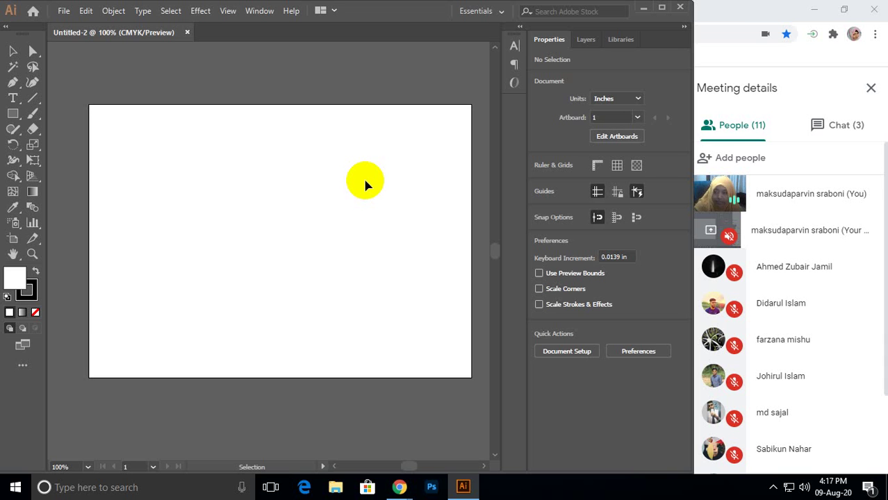
click(166, 59)
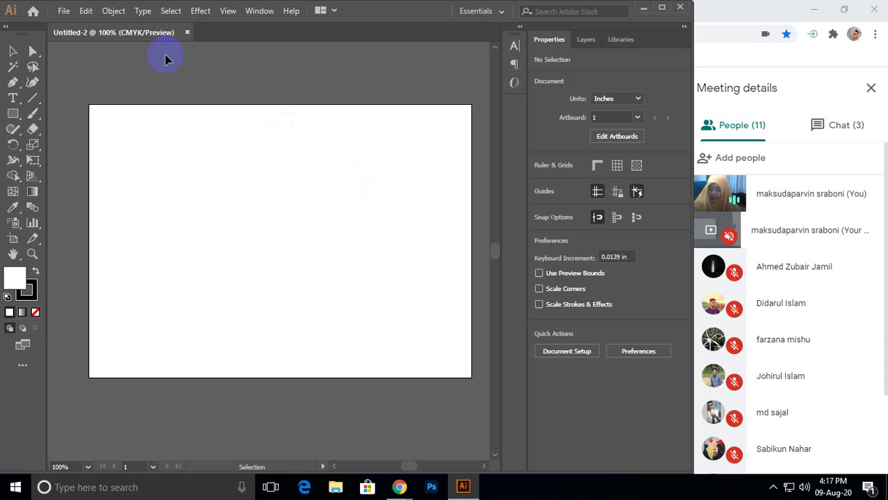
Maximize the Illustrator window, examine the full canvas around the artboard at 3.12% zoom, and return to the artboard at 100%.
scroll(293, 201, down, 10)
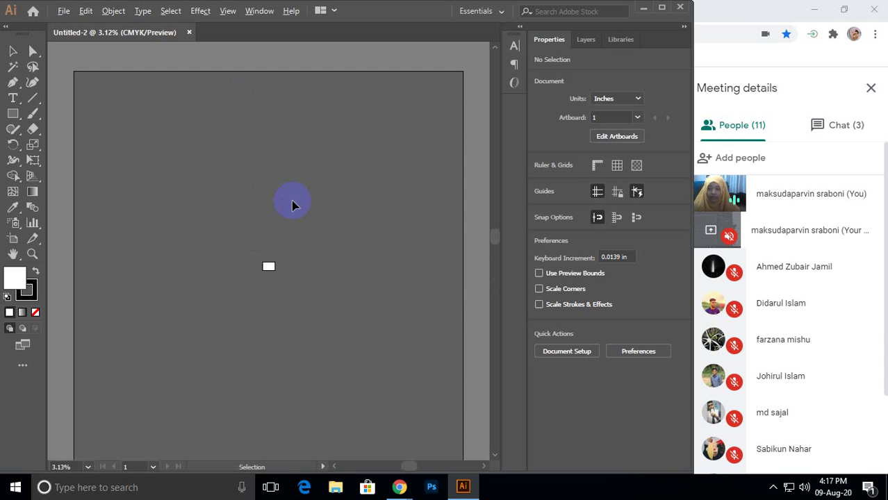
scroll(293, 202, down, 1)
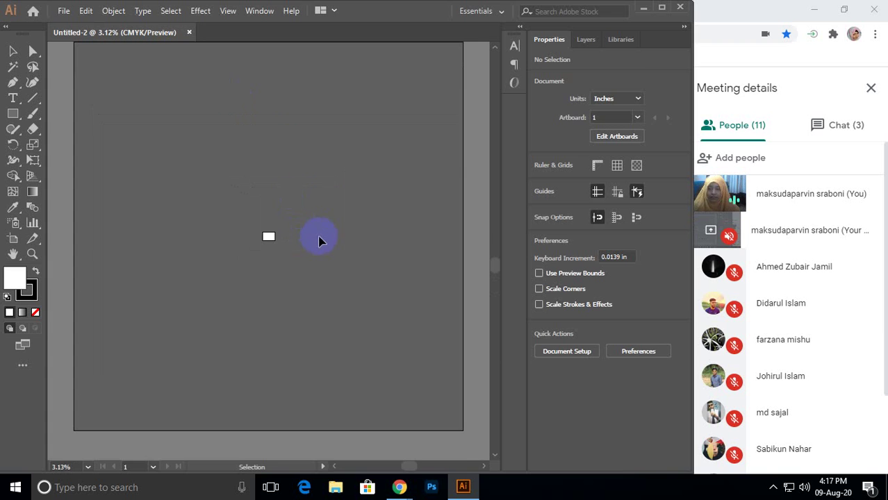
click(665, 10)
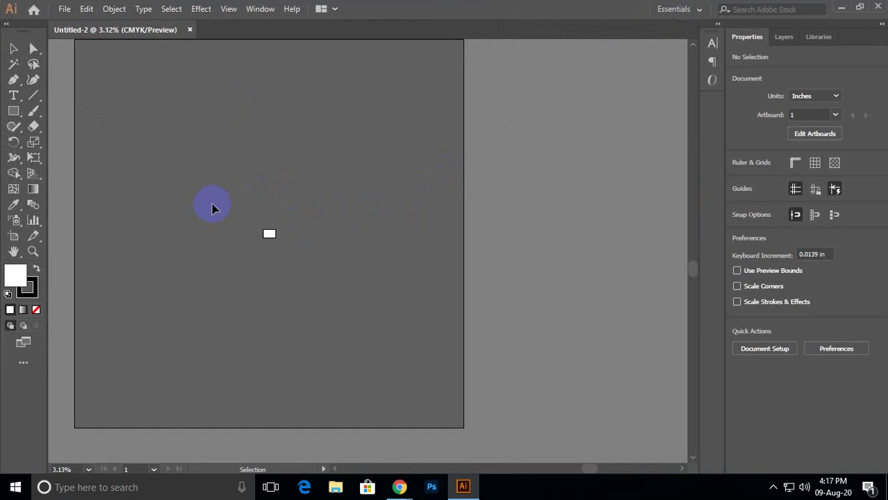
key(h)
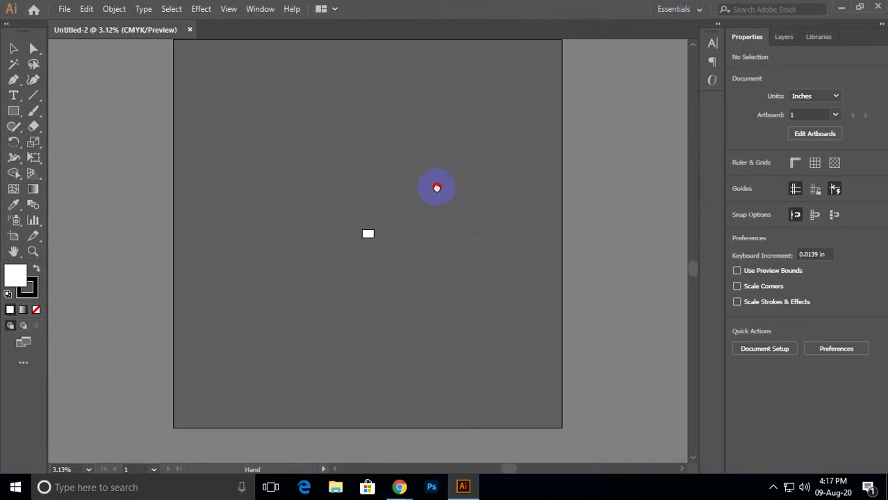
drag(437, 188, 398, 193)
key(v)
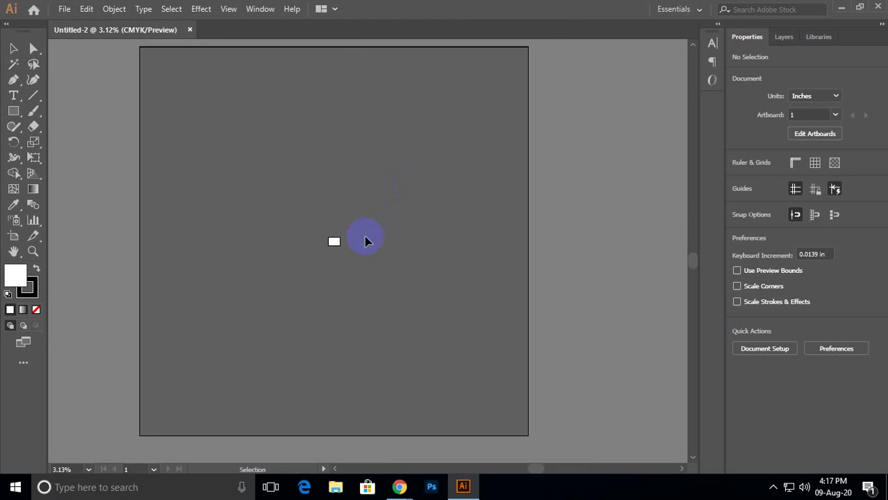
scroll(350, 237, up, 3)
scroll(416, 230, up, 4)
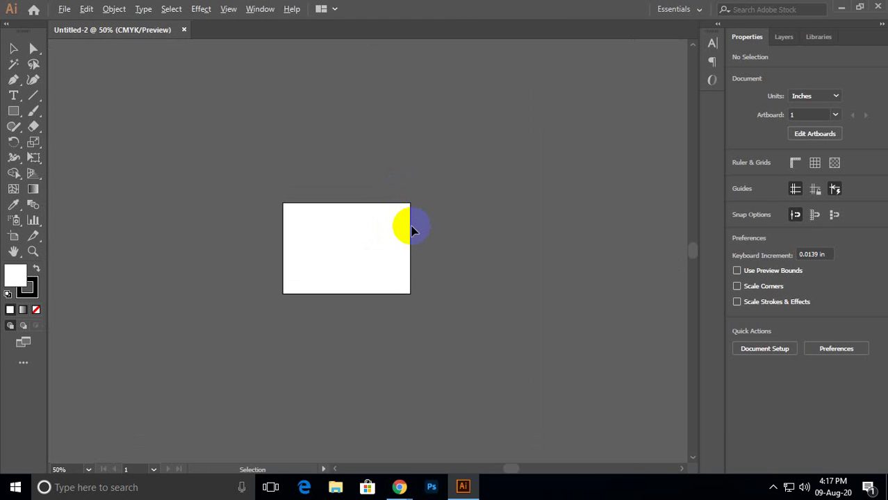
scroll(378, 279, up, 2)
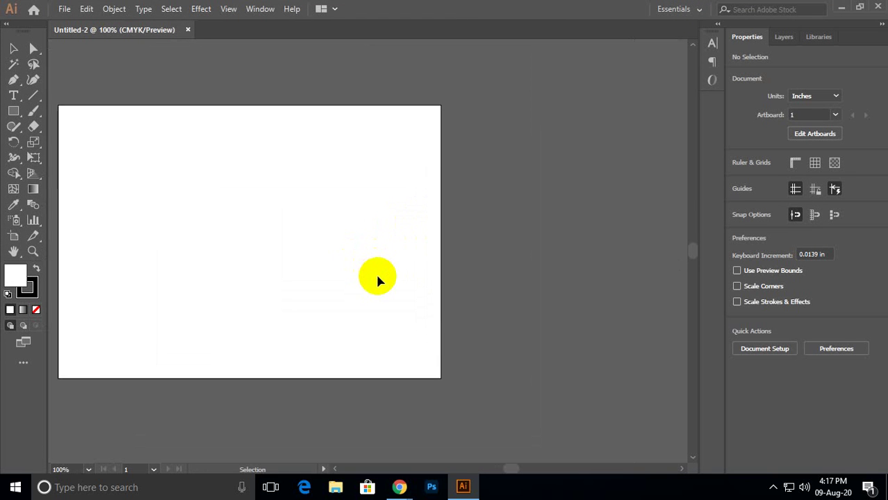
key(h)
drag(316, 276, 417, 285)
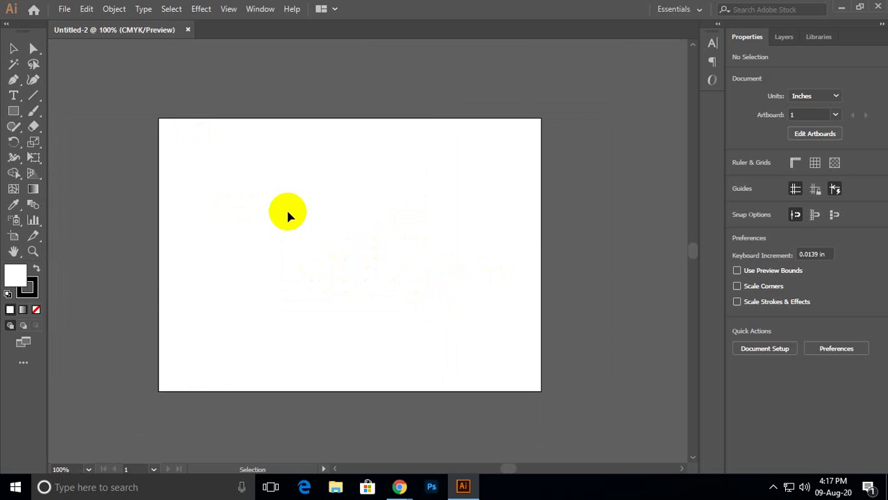
Set the fill to orange and draw a rectangle about 1.6 x 1.3 in on the artboard.
scroll(293, 211, down, 1)
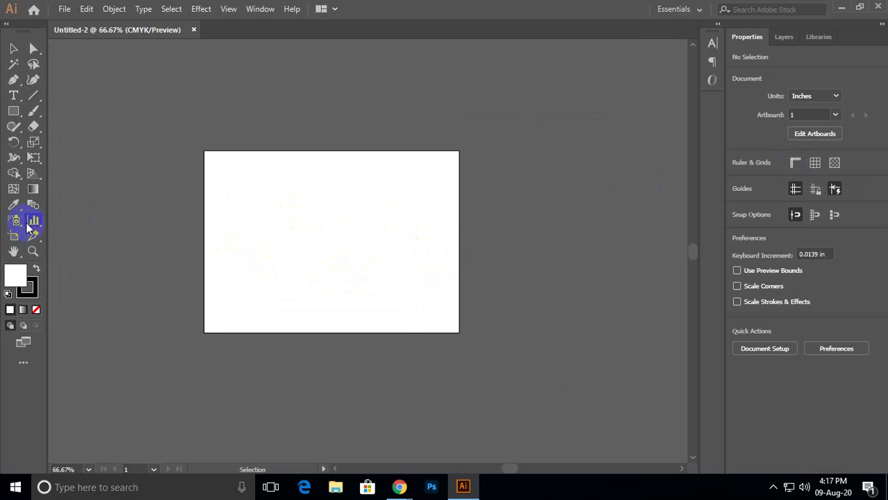
click(13, 111)
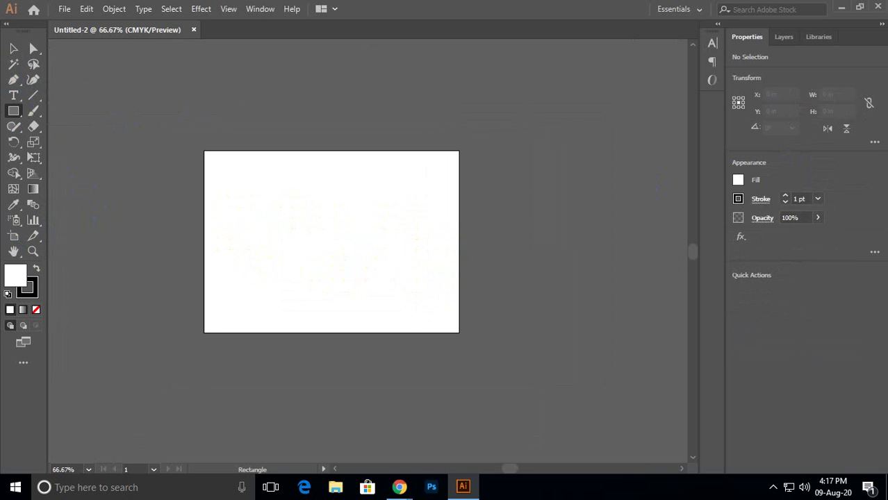
click(738, 180)
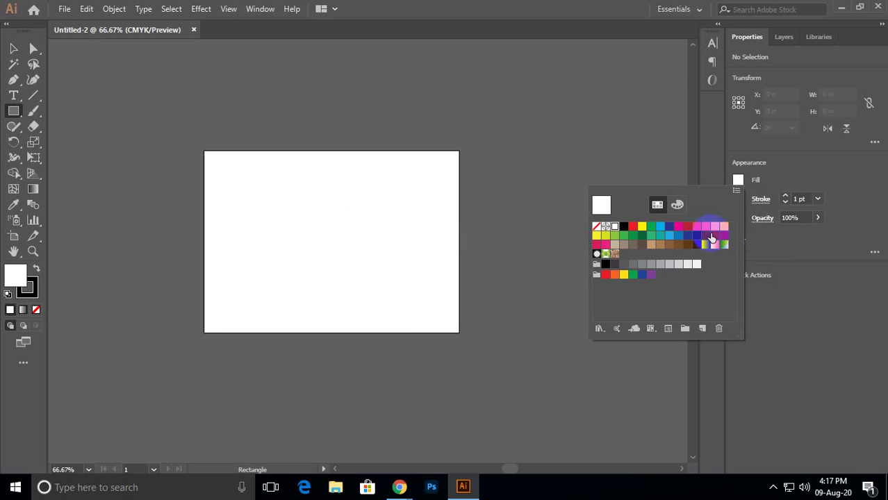
click(715, 226)
click(531, 243)
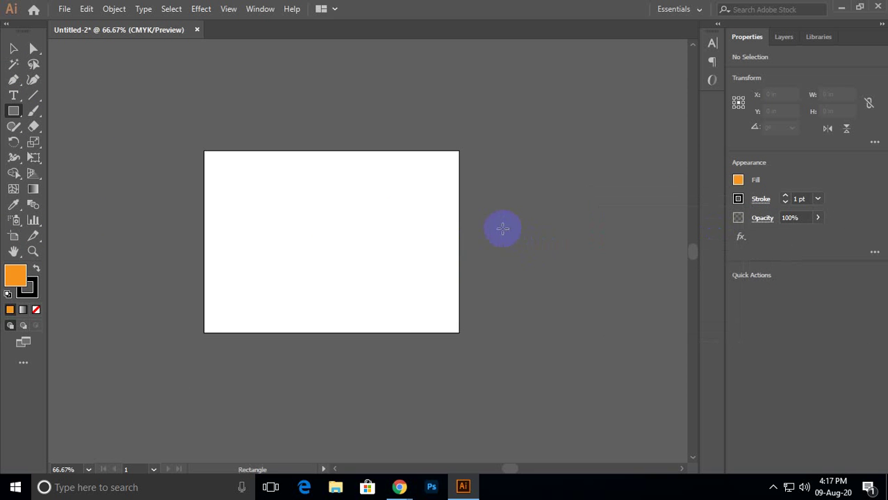
drag(290, 193, 349, 238)
Create an orange rectangle exactly 3.5 in wide and 2 in high on the empty canvas beside the artboard.
drag(499, 261, 323, 219)
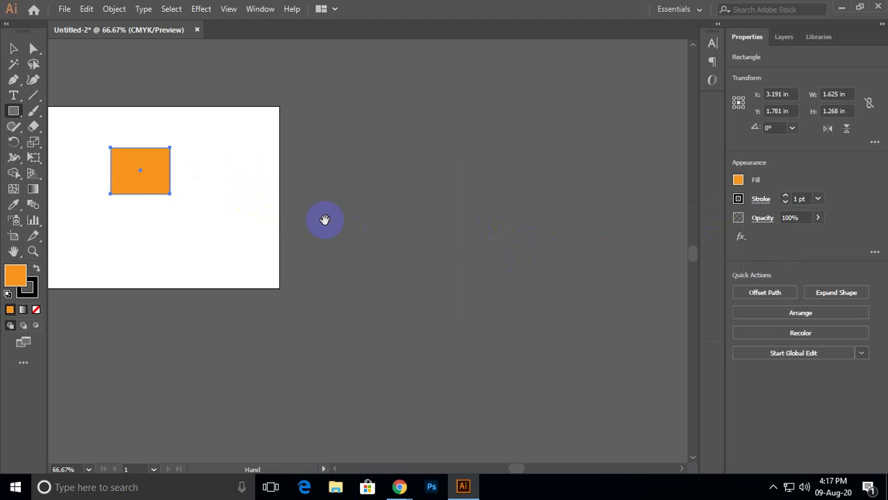
click(343, 170)
text(3.5)
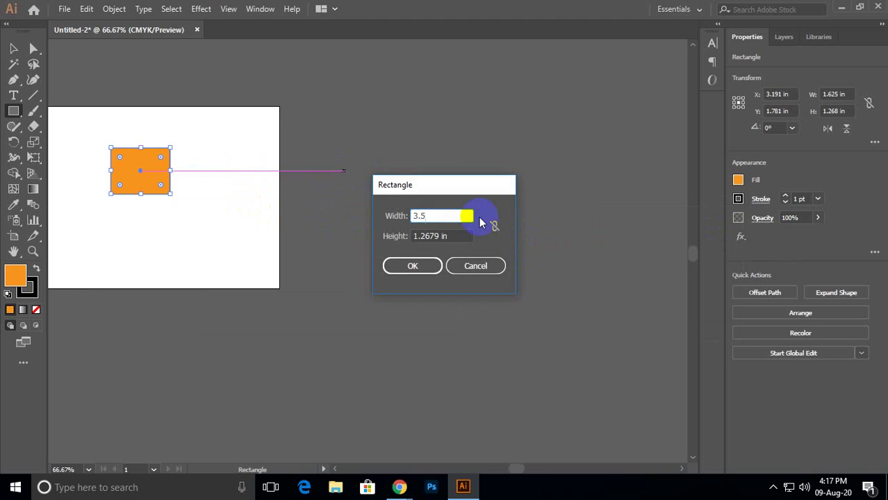
key(Tab)
text(2)
key(Return)
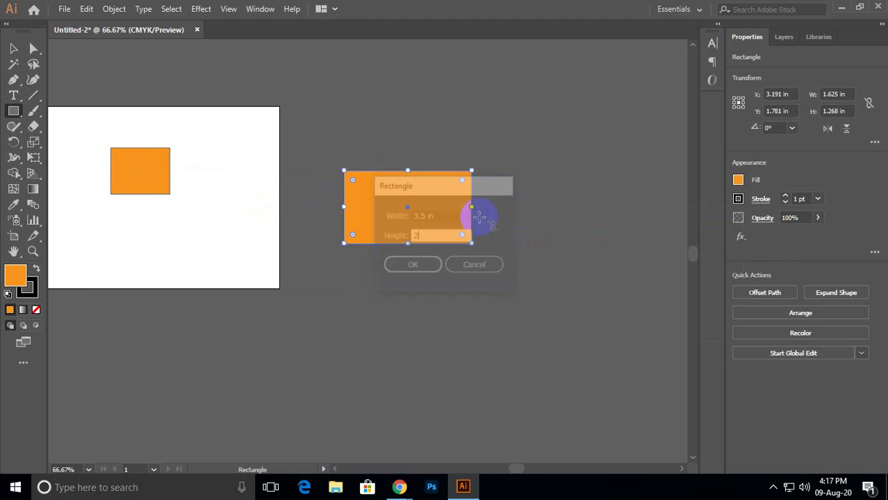
Duplicate the 3.5 x 2 in rectangle directly below the original and move both closer to the artboard.
key(v)
click(413, 221)
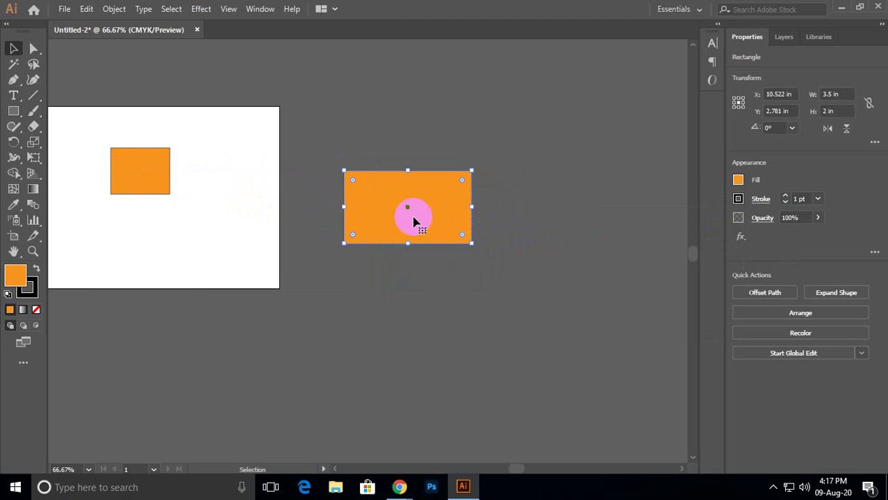
drag(413, 220, 410, 302)
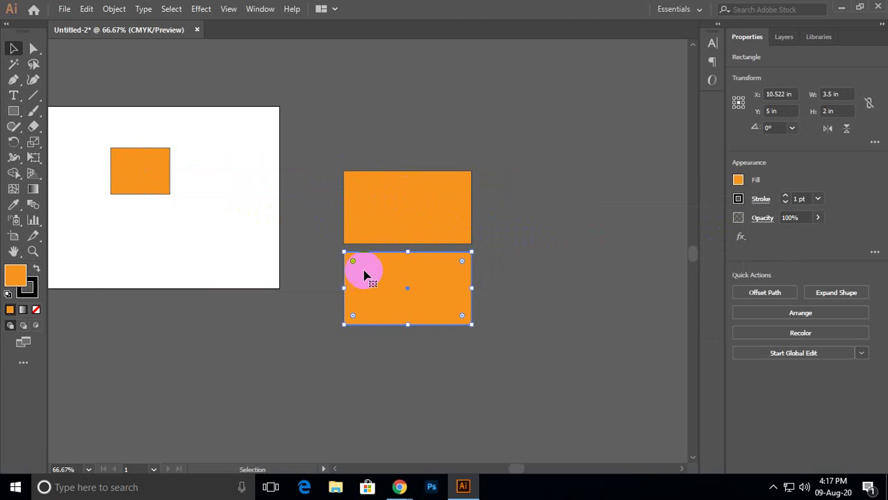
drag(343, 135, 390, 221)
Create an orange rectangle exactly 8.5 in wide and 11 in high on the canvas and move it beside the two 3.5 x 2 in rectangles.
drag(569, 289, 410, 289)
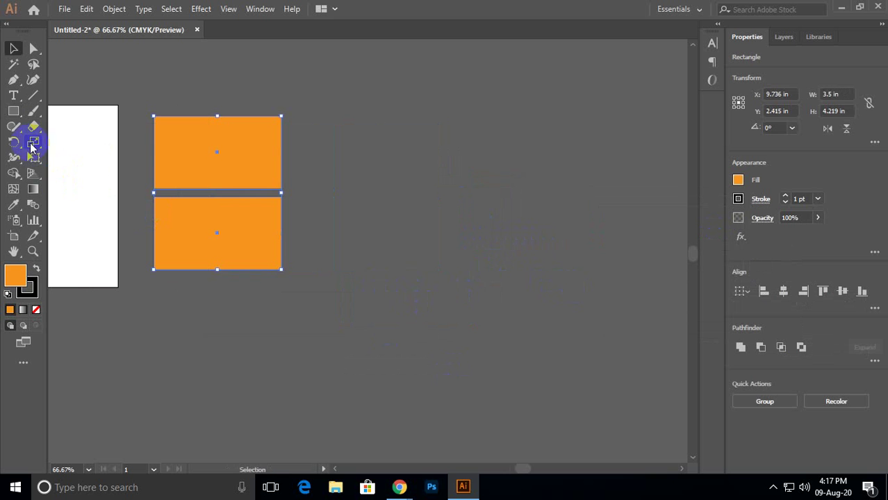
click(13, 111)
click(404, 200)
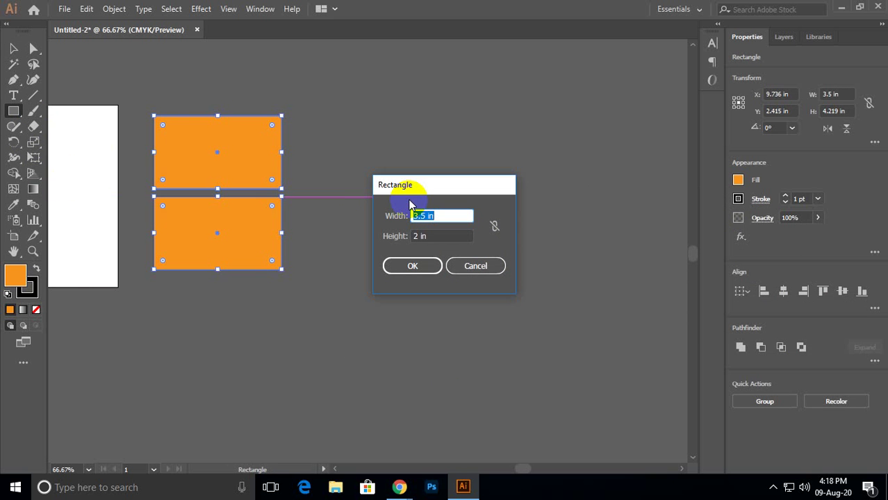
text(8.5)
key(Tab)
text(11)
key(Return)
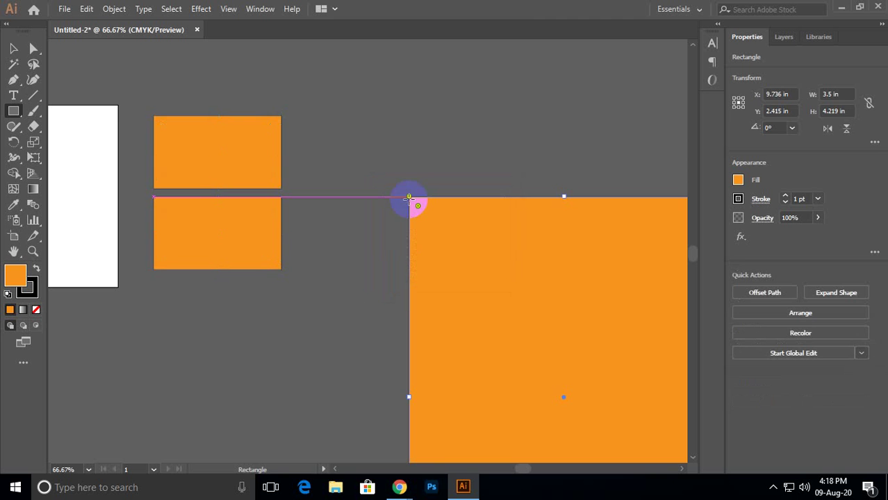
key(v)
drag(563, 280, 467, 98)
scroll(485, 136, down, 3)
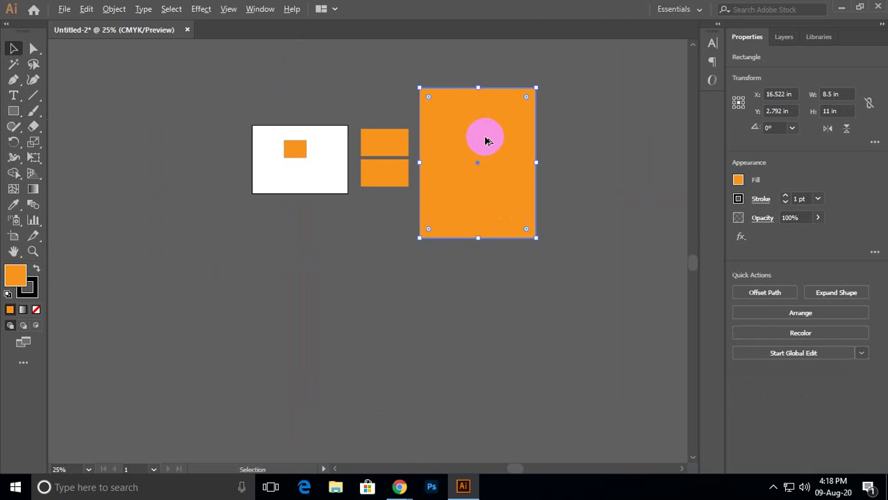
Create a rectangle 8.5 in wide and 4 in high and move it closer to the 8.5 x 11 in rectangle.
drag(511, 162, 340, 146)
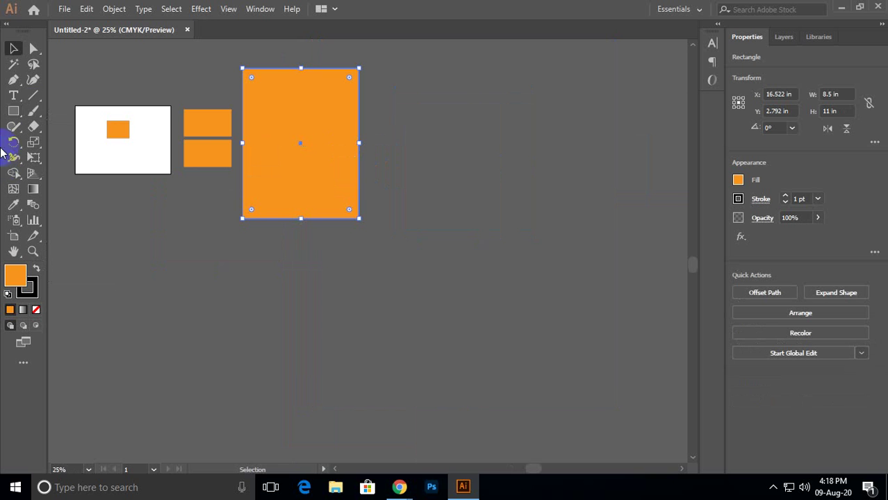
click(13, 111)
click(468, 146)
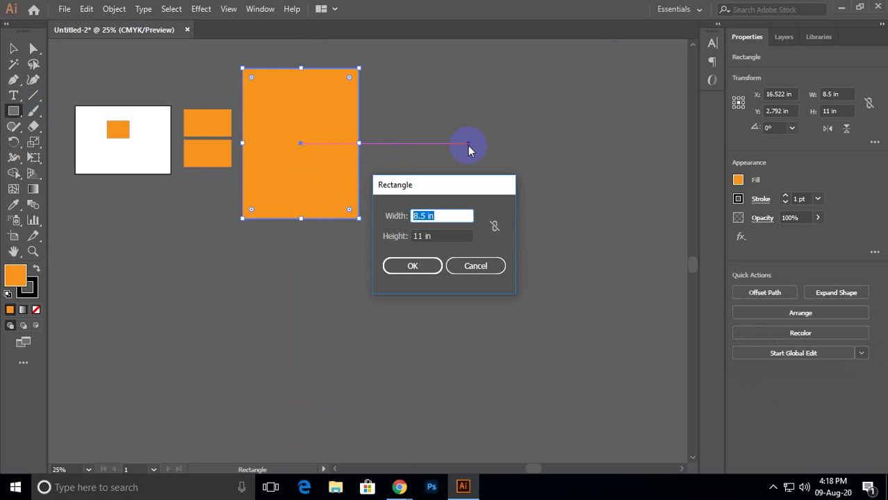
key(Tab)
text(4)
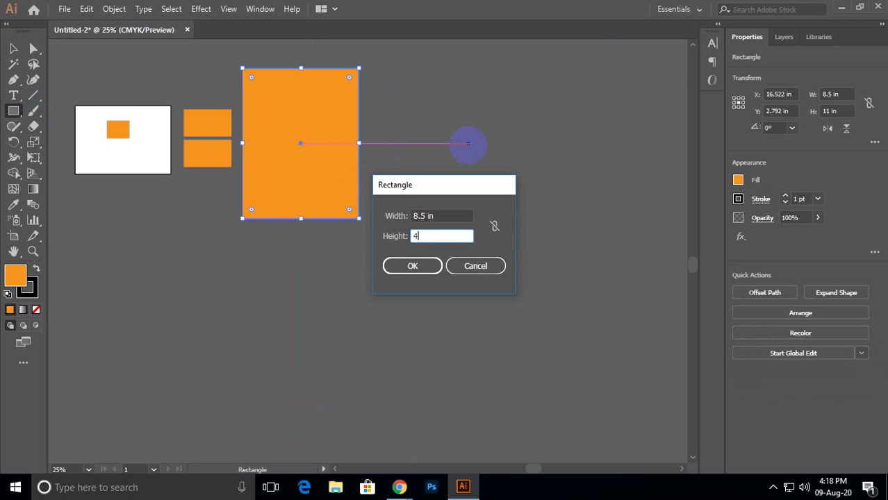
key(Return)
key(v)
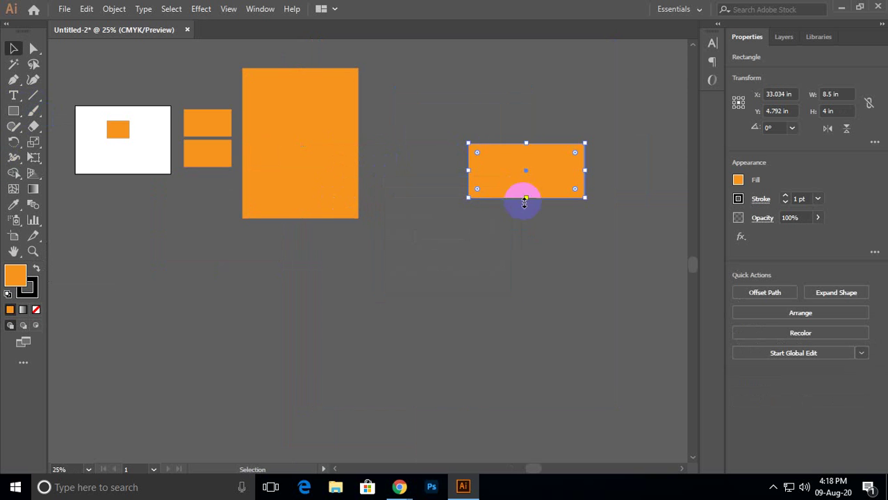
drag(573, 169, 440, 194)
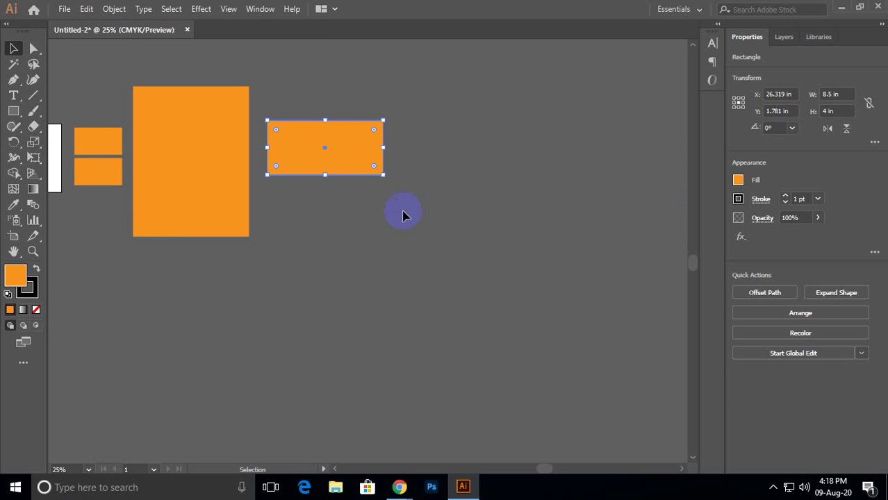
Draw a tall, narrow orange rectangle freehand on the canvas beyond the 8.5 x 4 in rectangle and deselect it.
click(13, 113)
drag(440, 87, 509, 248)
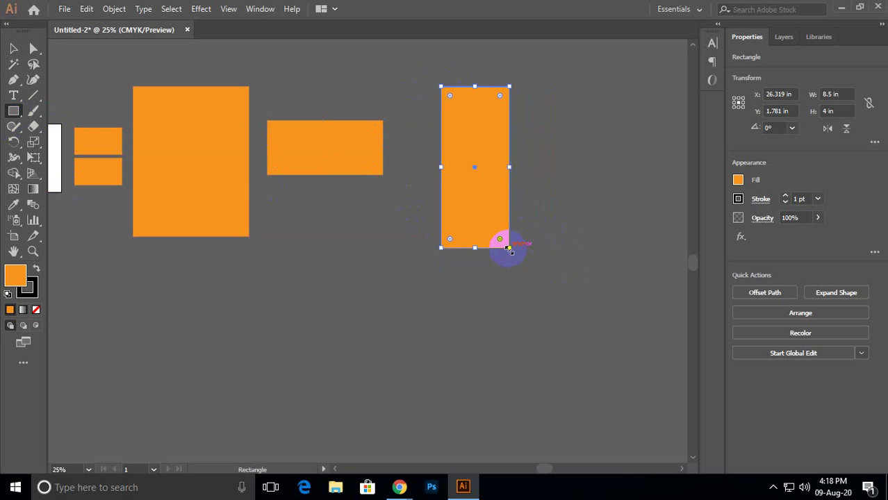
click(14, 48)
click(359, 264)
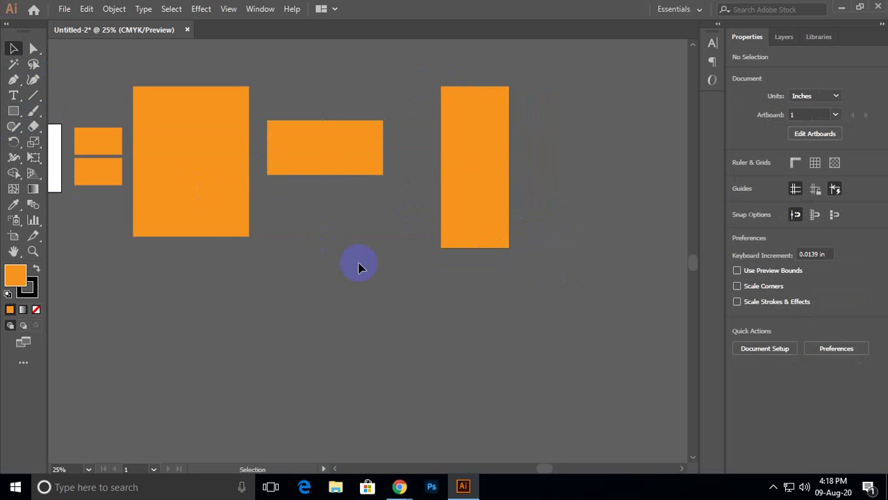
scroll(358, 269, down, 1)
scroll(326, 213, up, 1)
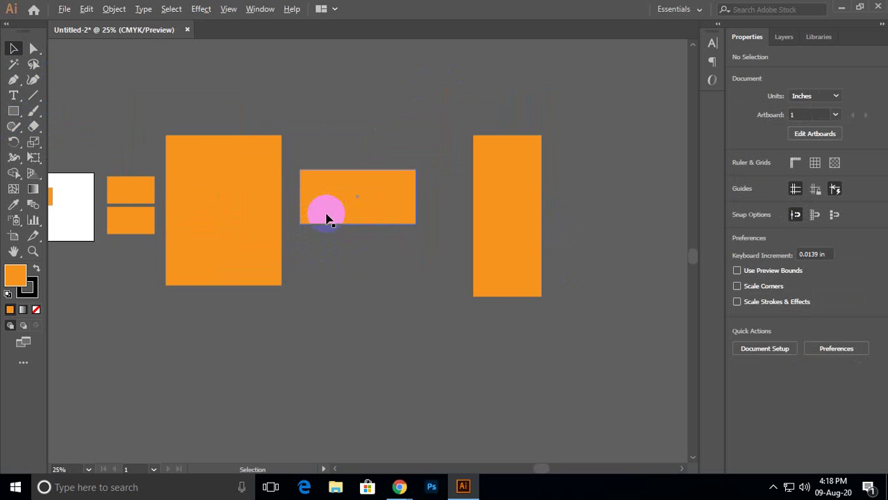
drag(314, 242, 356, 246)
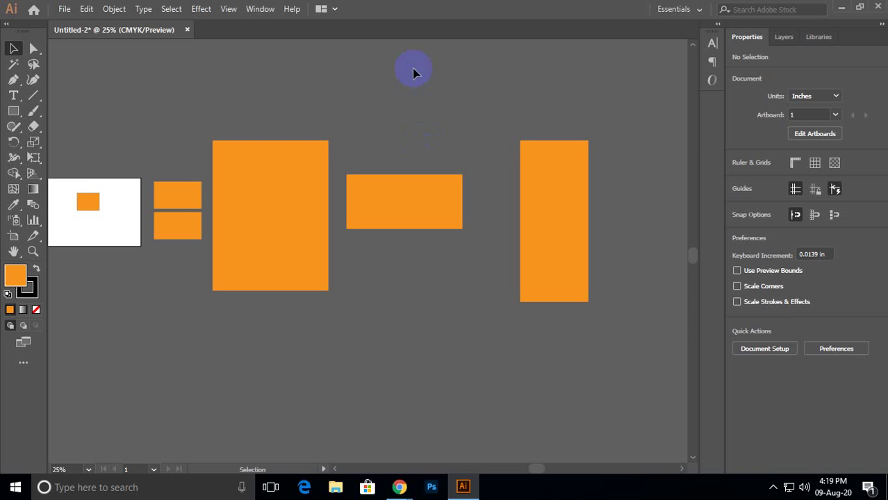
Switch to the Google Meet call in Chrome and select the presenter's own video tile among the participants.
click(840, 7)
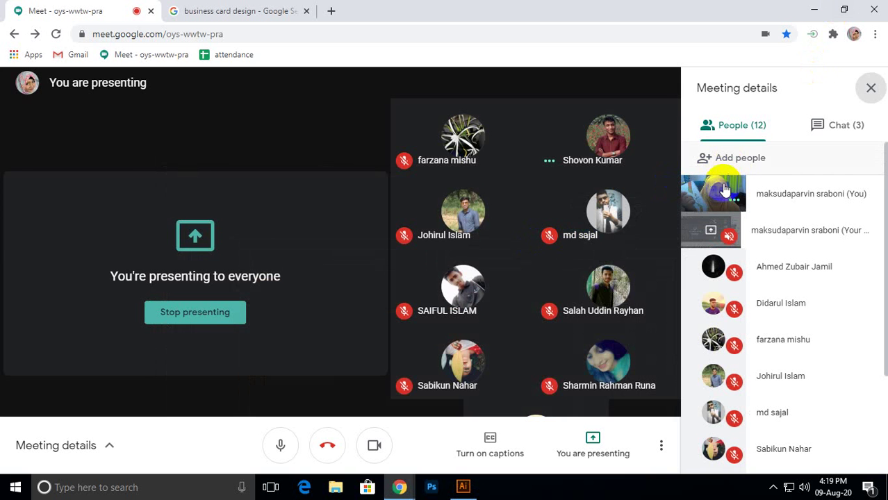
click(710, 194)
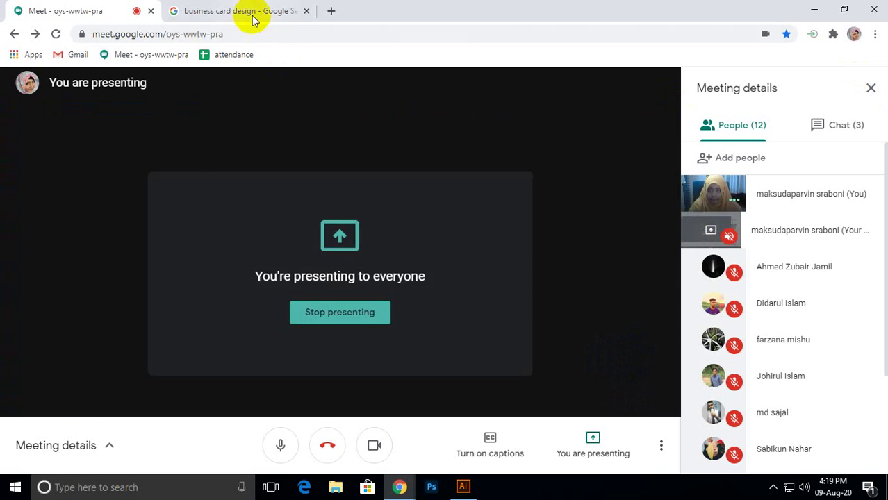
Return to the business card image results and change the Google Images search to "letterhead design".
click(249, 13)
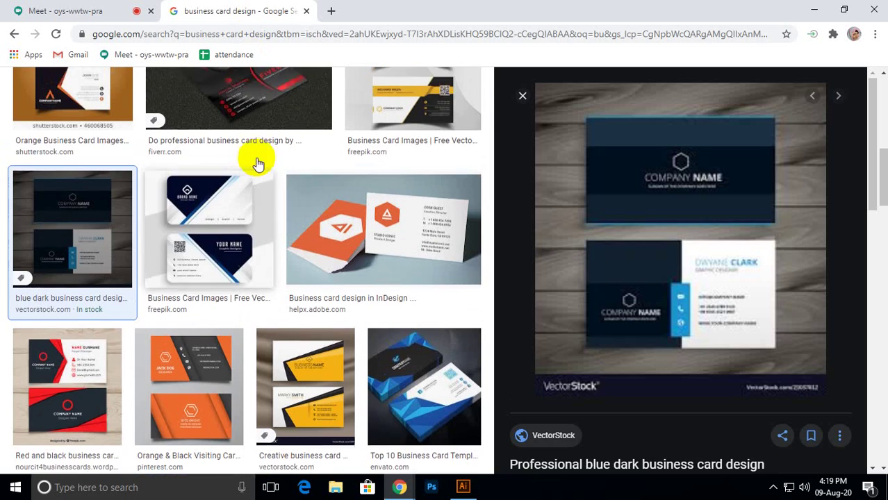
scroll(256, 160, up, 5)
drag(173, 95, 45, 103)
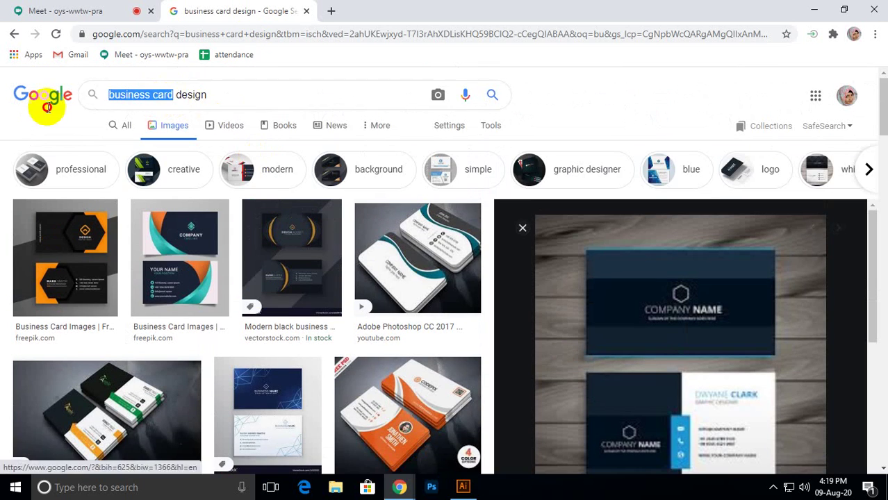
text(lette)
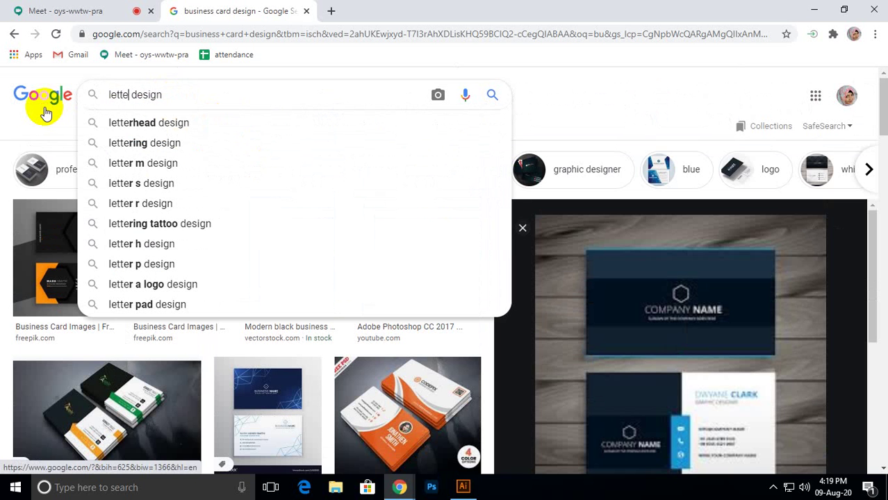
click(165, 122)
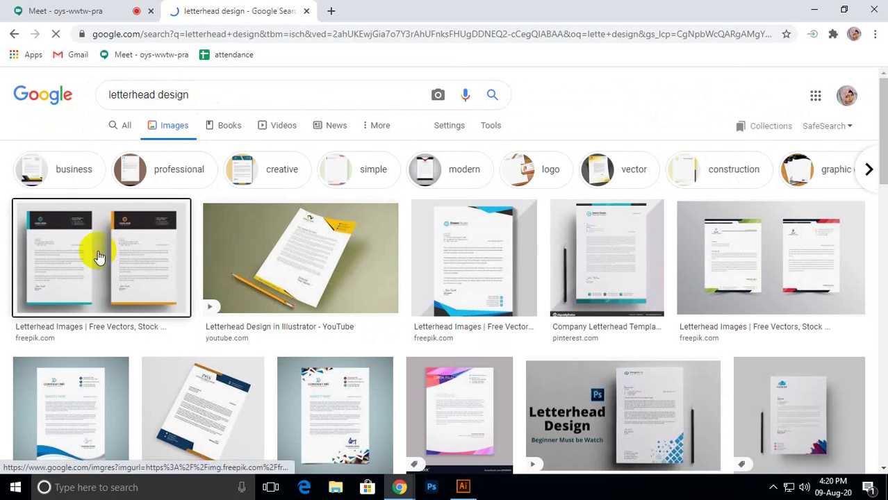
Preview several letterhead examples, including the two Freepik pairs, the Blue Curve design and the Blue And Gold design.
click(99, 257)
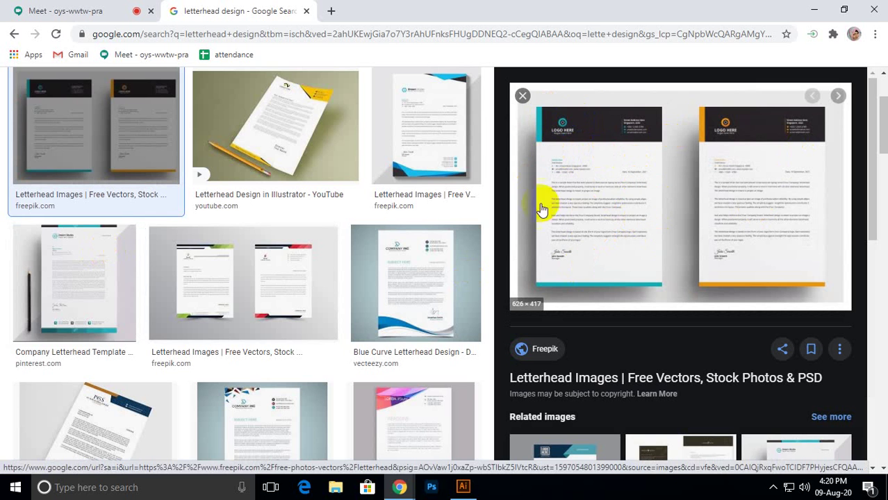
click(566, 132)
click(639, 129)
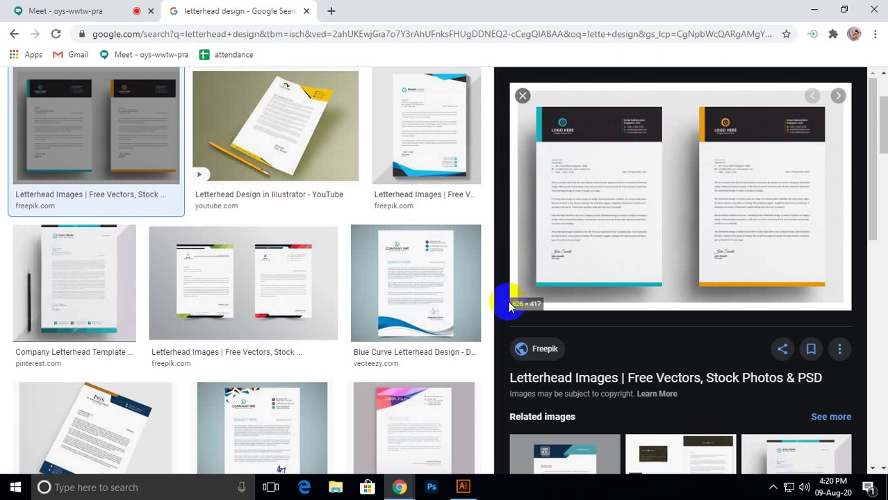
click(236, 291)
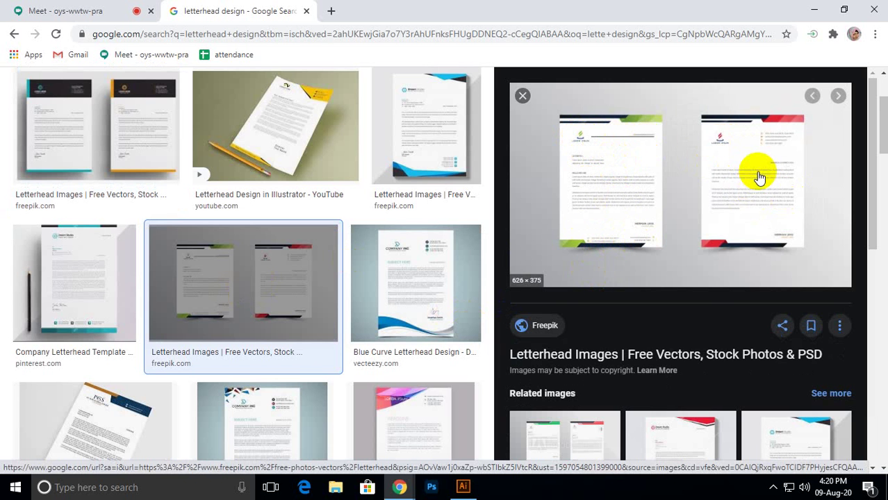
click(396, 268)
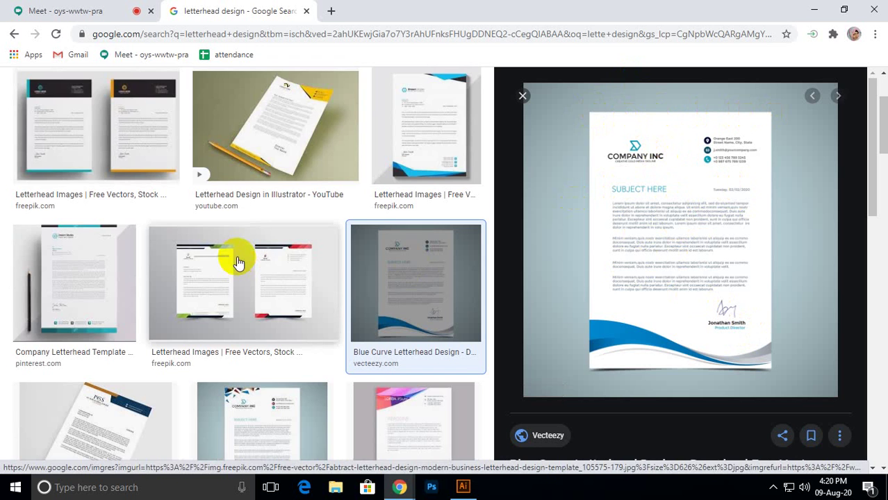
scroll(238, 262, down, 2)
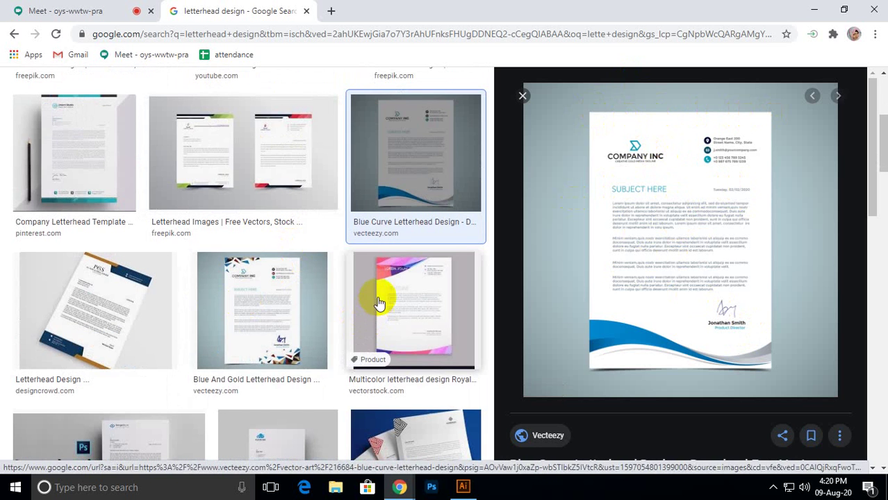
click(252, 307)
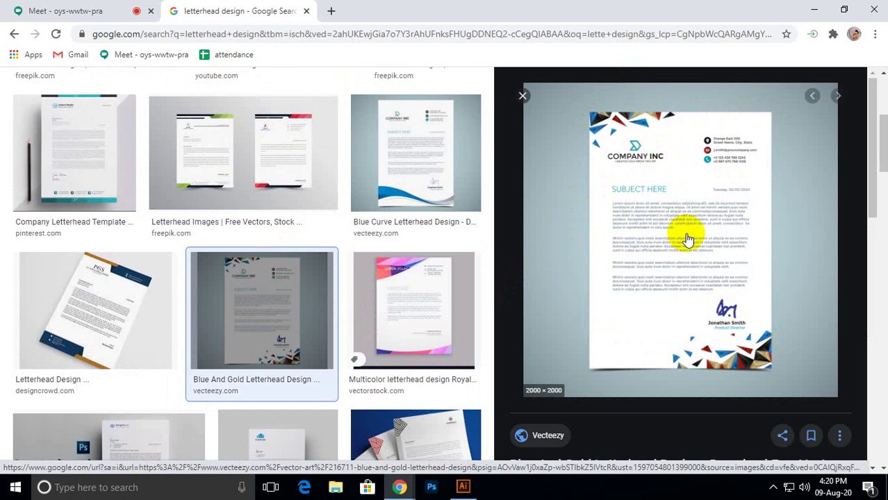
Browse the related images and further letterhead results for more layout examples.
scroll(680, 234, down, 3)
scroll(686, 238, down, 3)
scroll(343, 297, down, 3)
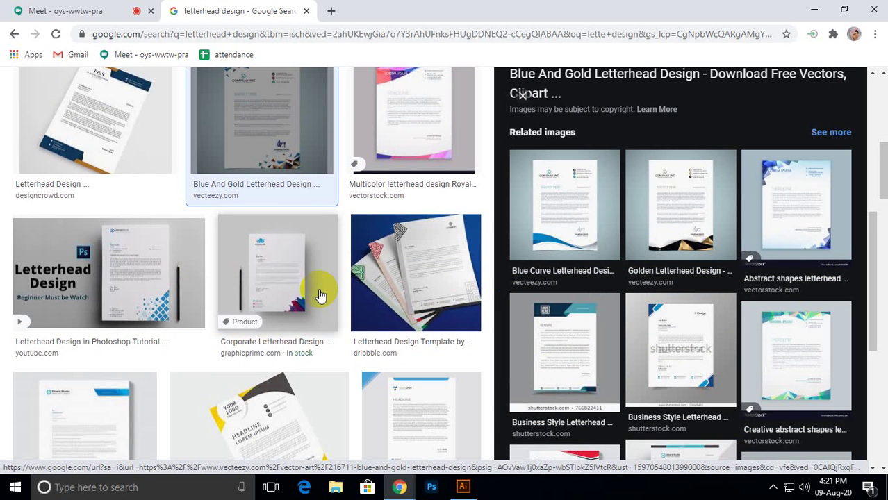
scroll(320, 296, down, 2)
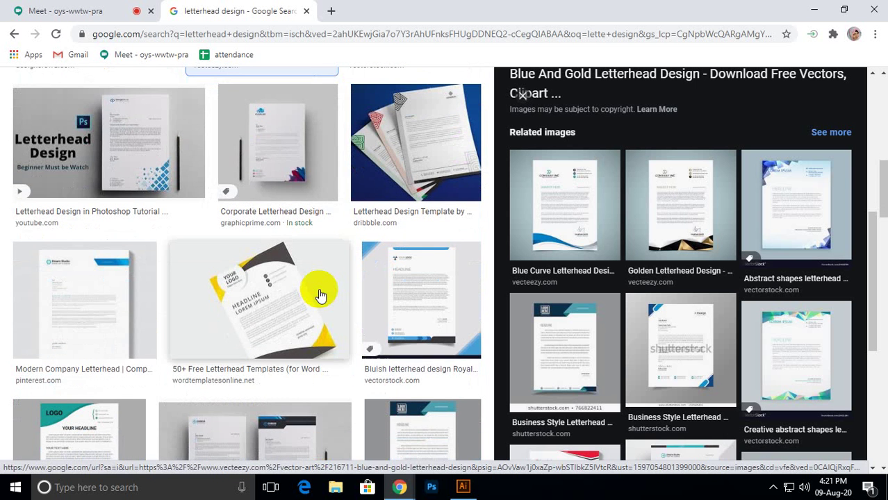
scroll(321, 294, down, 3)
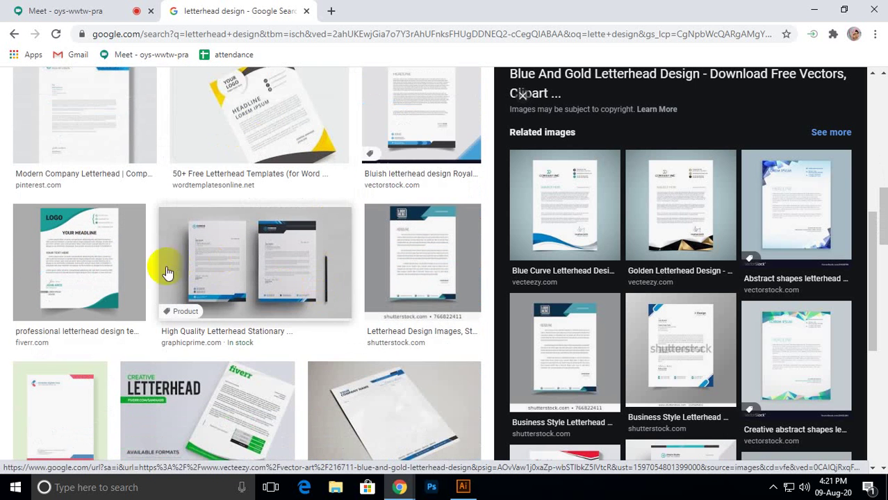
scroll(283, 259, down, 5)
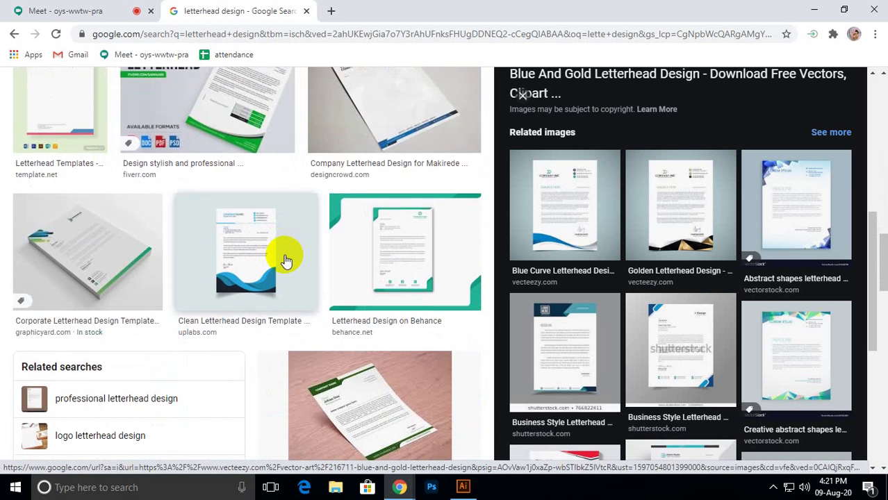
scroll(283, 258, down, 3)
scroll(284, 259, up, 1)
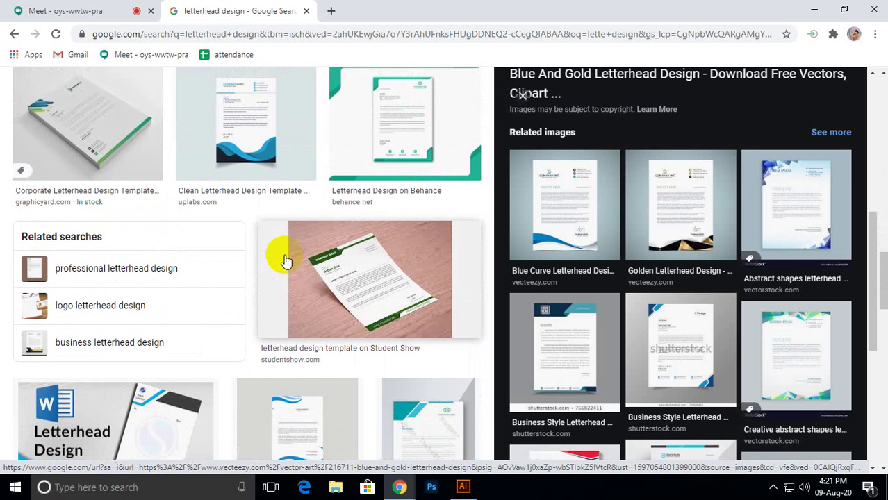
Examine the green letterhead template from Student Show and the results below it, and close the letterhead search tab.
click(391, 278)
scroll(392, 278, down, 2)
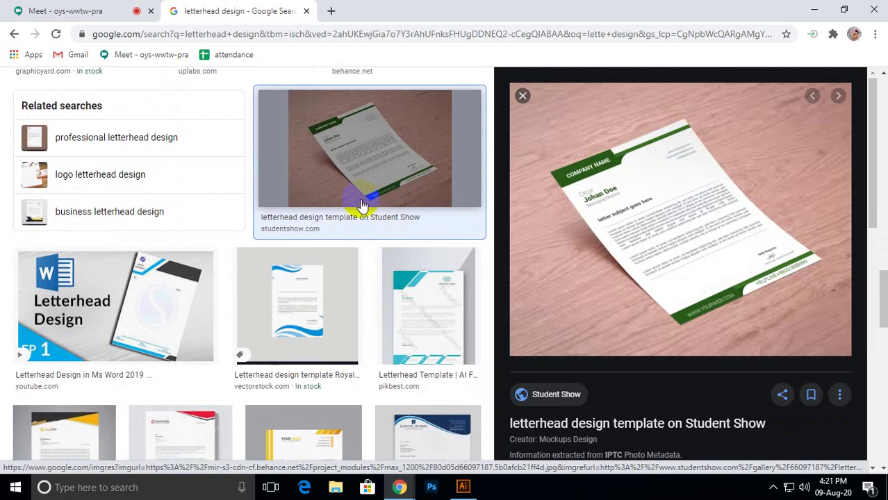
scroll(360, 207, down, 4)
scroll(360, 207, down, 2)
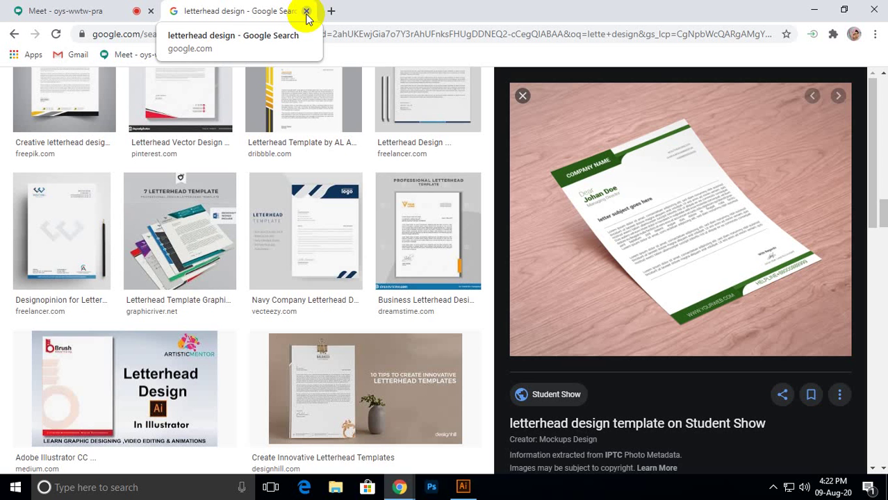
scroll(209, 306, down, 4)
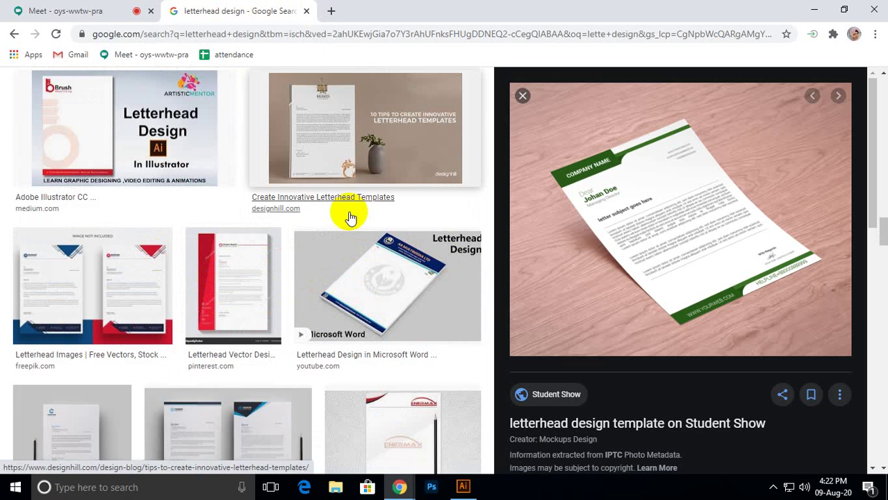
scroll(347, 299, down, 2)
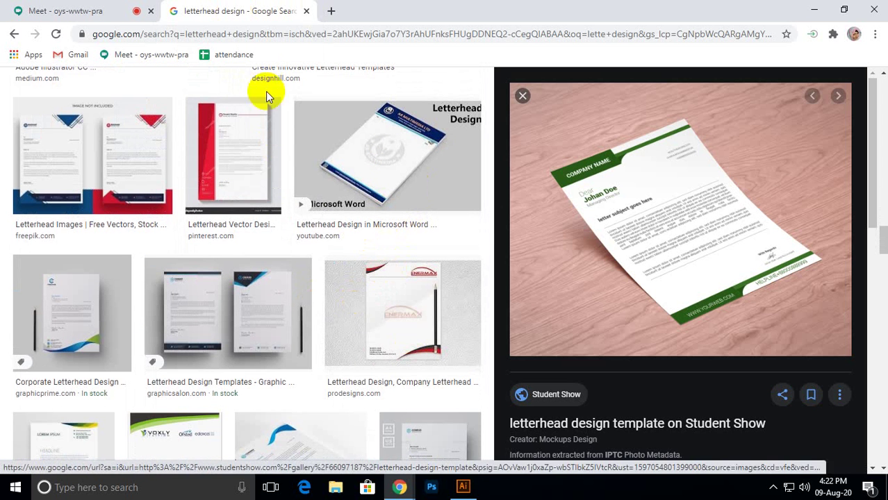
click(306, 10)
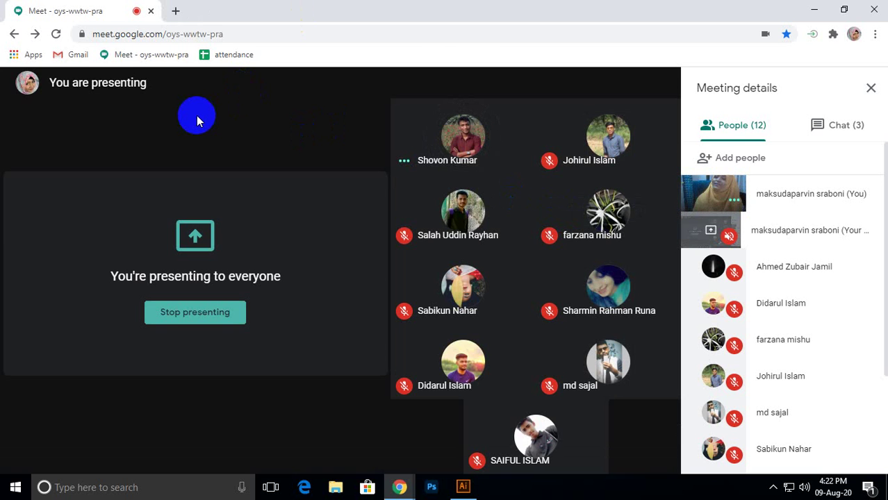
mouse_move(457, 161)
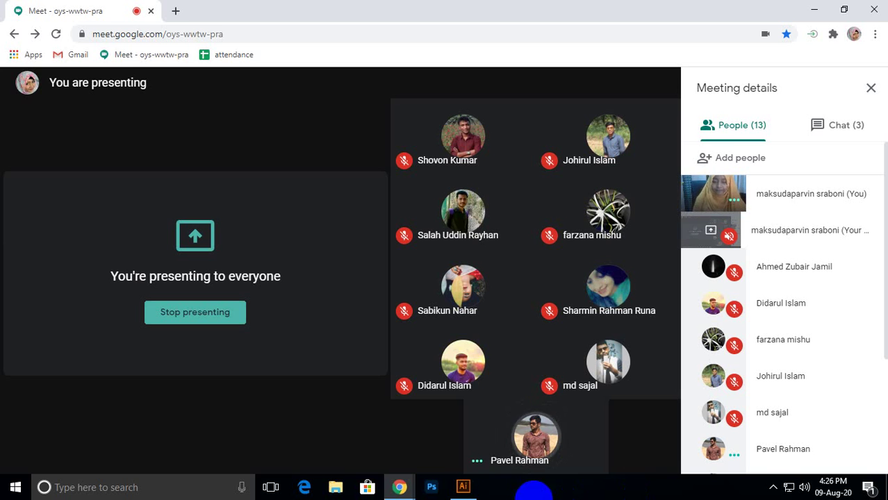
mouse_move(261, 294)
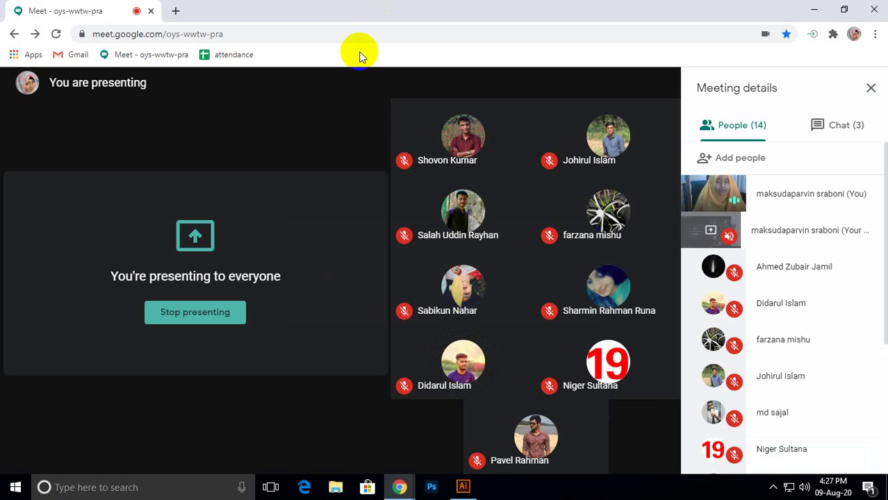
mouse_move(318, 344)
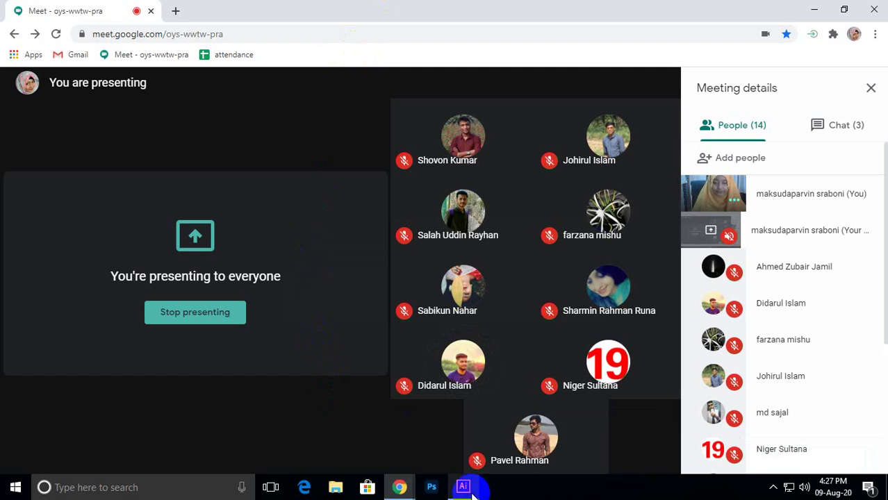
Switch to Illustrator and vertically centre-align all the orange rectangles with each other.
click(463, 488)
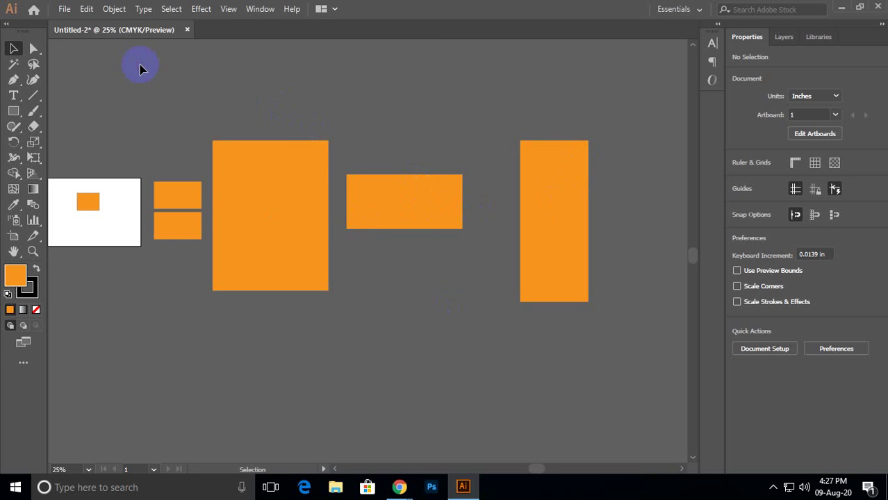
drag(77, 107, 609, 377)
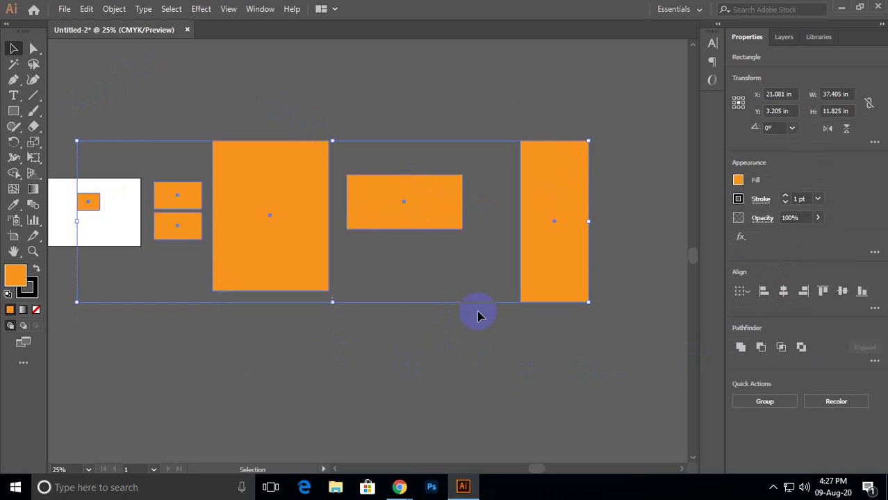
click(842, 292)
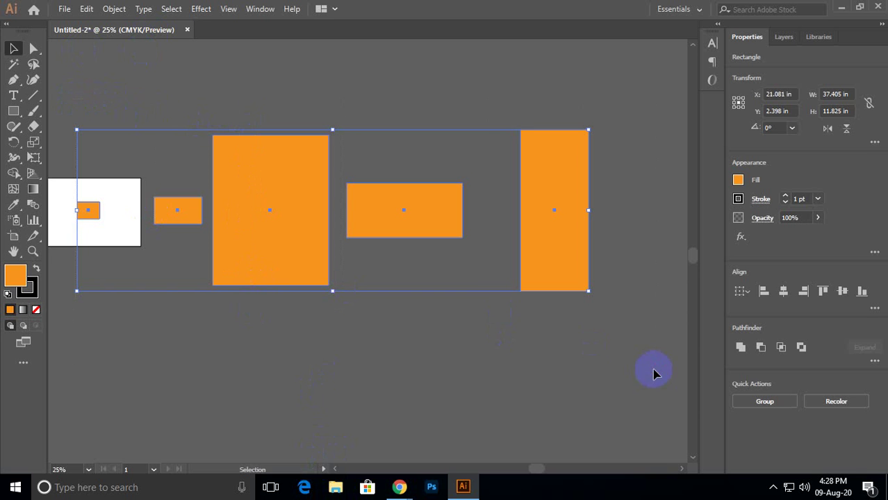
click(592, 356)
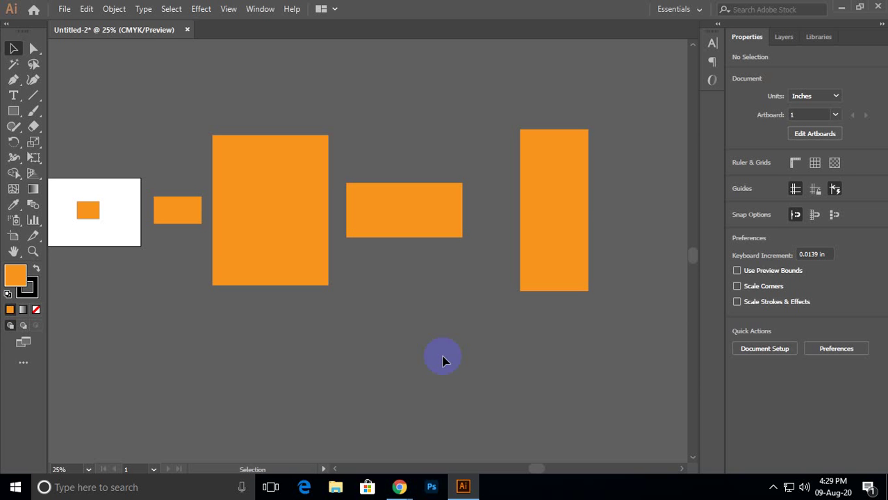
Delete all the orange rectangles on and beside the artboard and activate the Rectangle tool.
click(78, 125)
drag(670, 417, 671, 418)
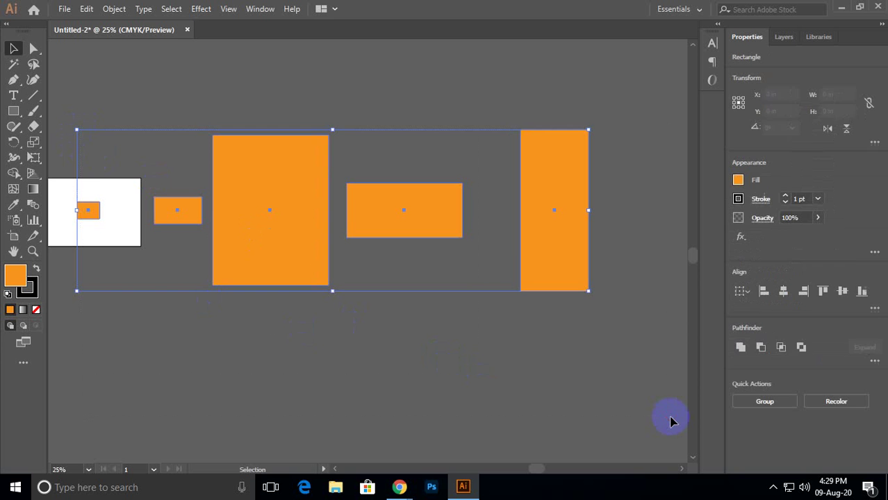
key(Delete)
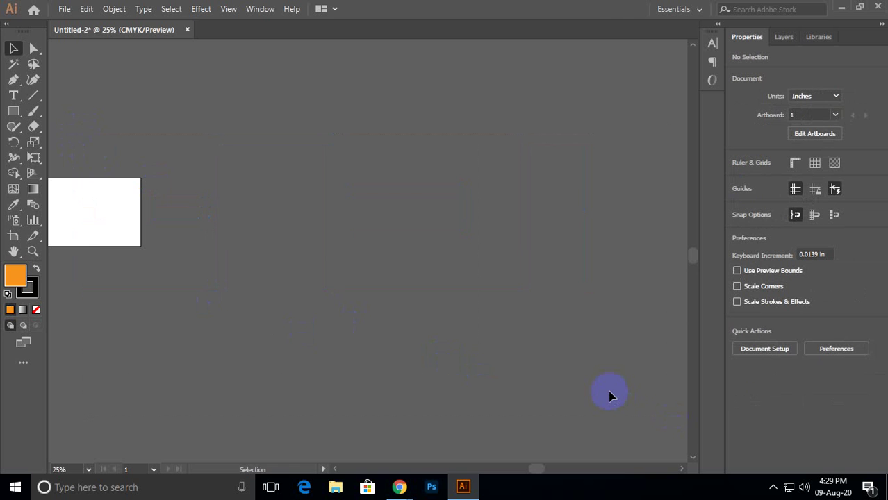
drag(269, 288, 385, 297)
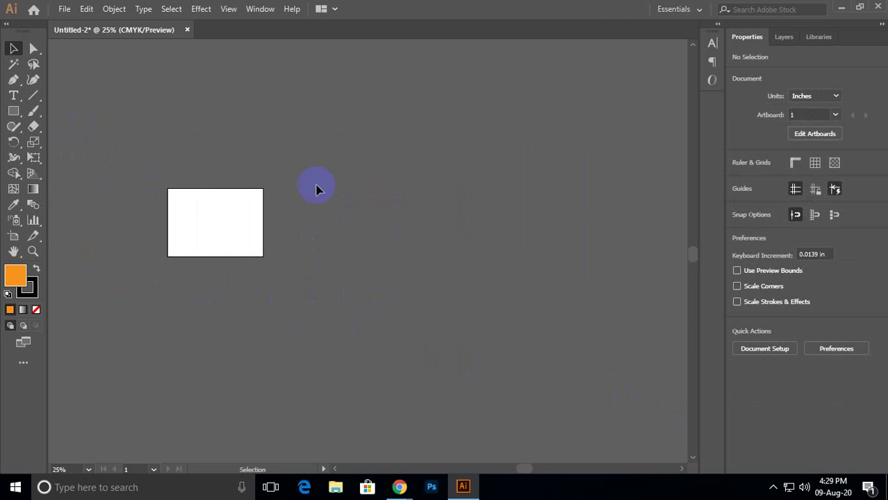
click(13, 112)
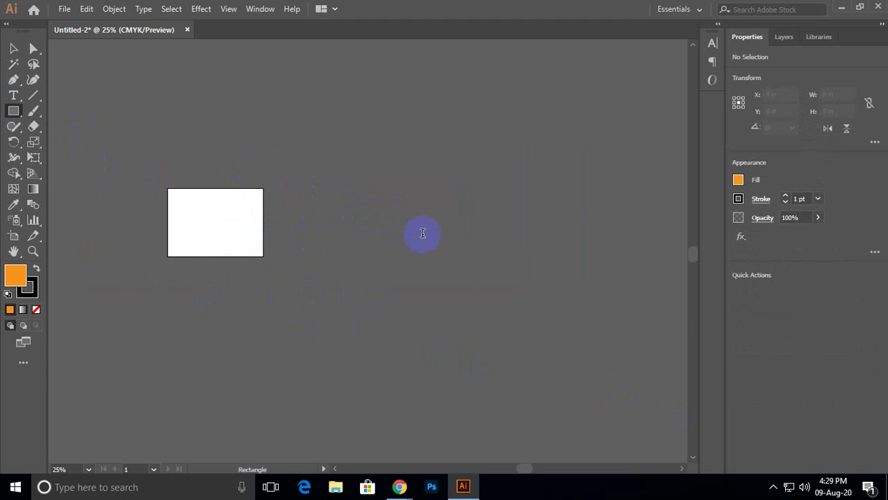
click(419, 235)
click(468, 265)
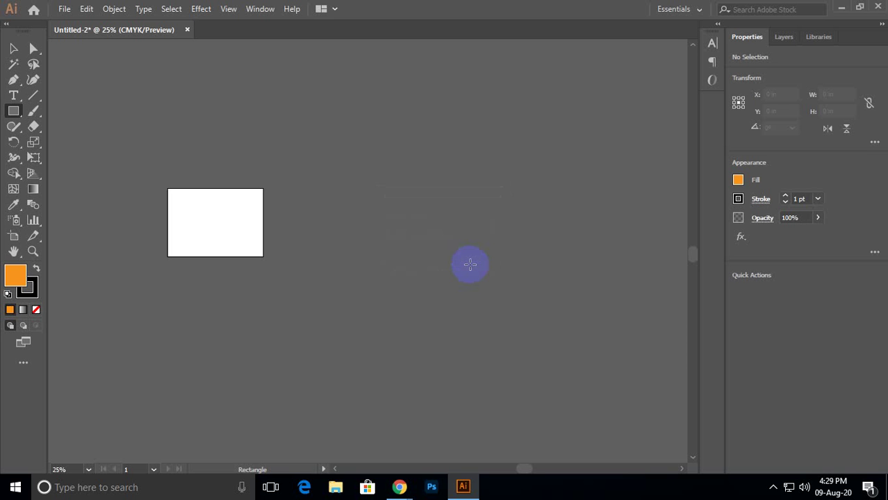
key(ctrl)
key(ctrl+n)
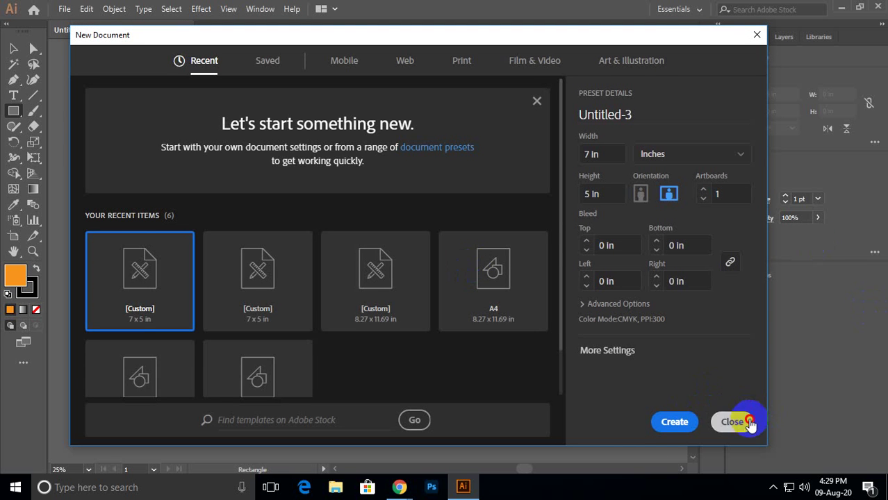
click(745, 422)
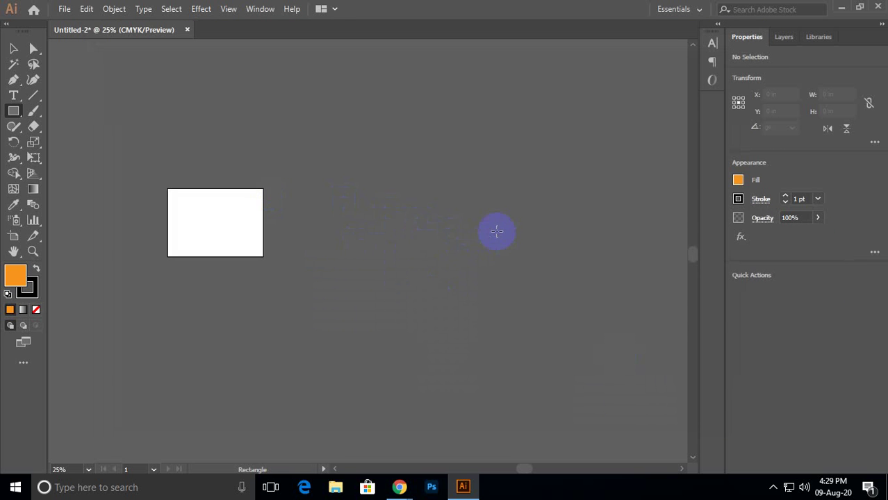
Create a rectangle 8 in wide and 11.5 in high on the empty canvas beside the artboard.
click(496, 234)
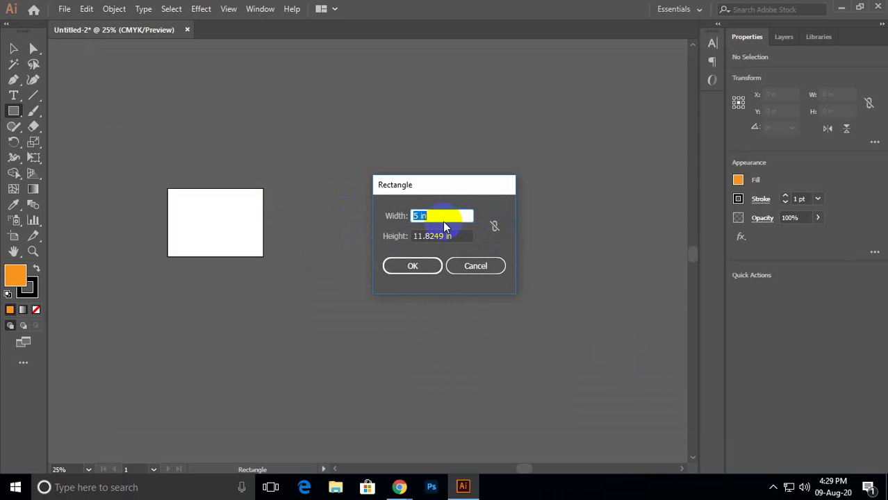
text(8)
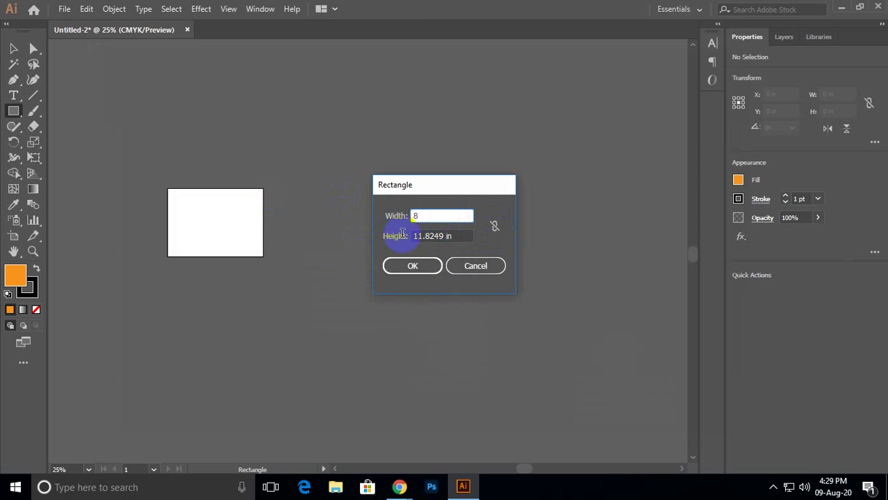
click(461, 237)
drag(461, 237, 414, 237)
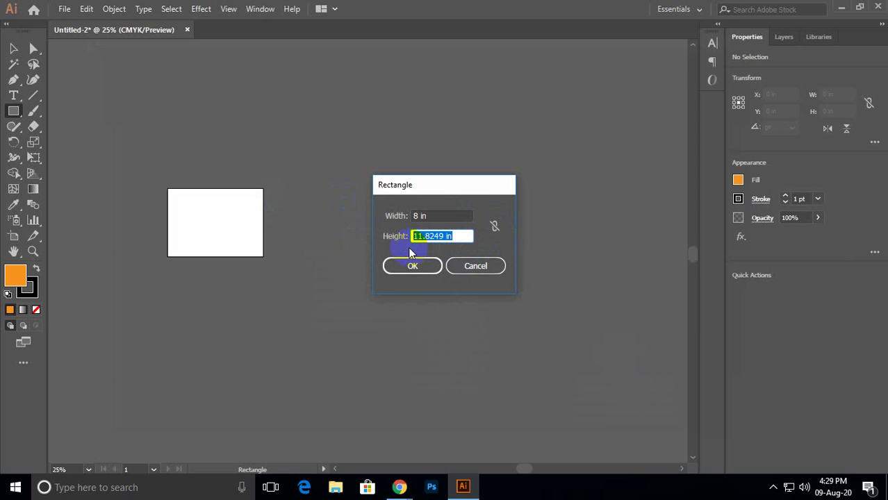
text(11.5)
click(410, 267)
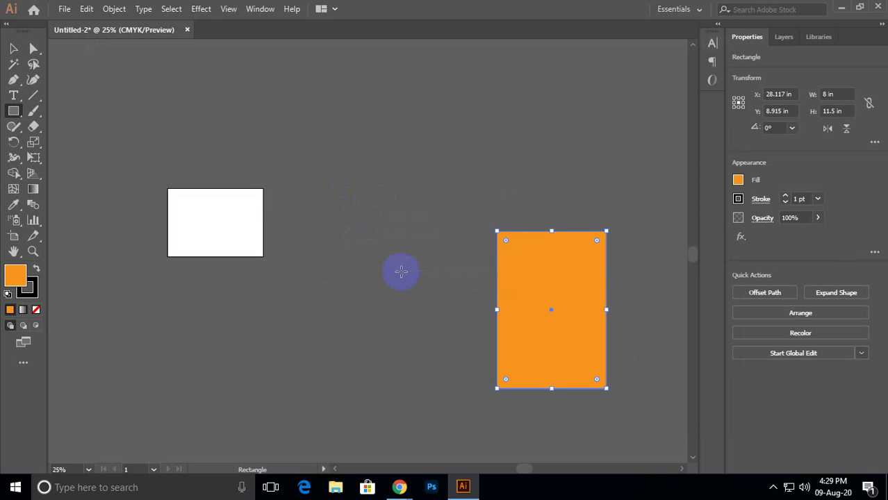
Move the 8 x 11.5 in rectangle up and closer to the artboard.
key(v)
drag(545, 307, 430, 221)
scroll(456, 214, up, 1)
key(space)
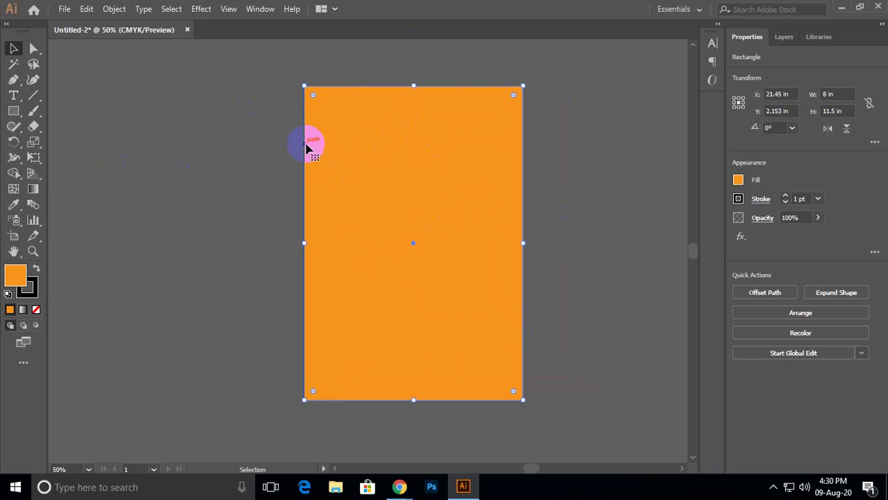
Start an Offset Path on the rectangle with a 0.25 in offset and preview it.
click(222, 99)
click(319, 152)
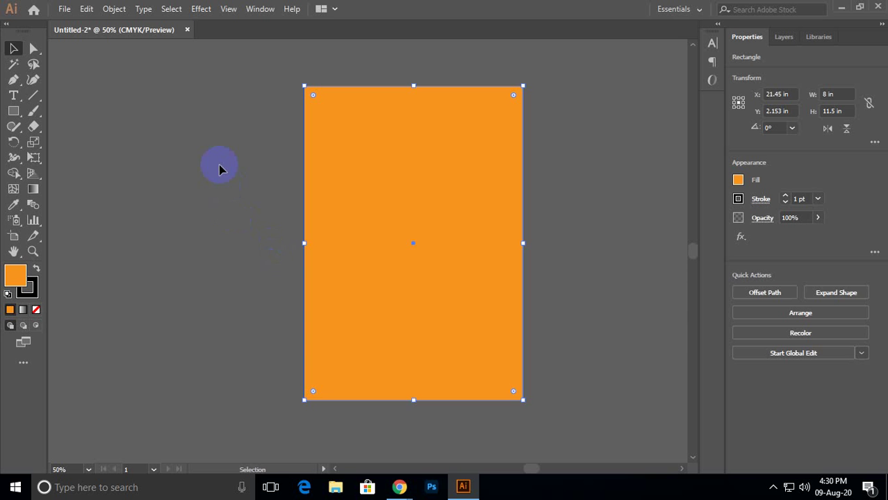
click(116, 9)
mouse_move(192, 314)
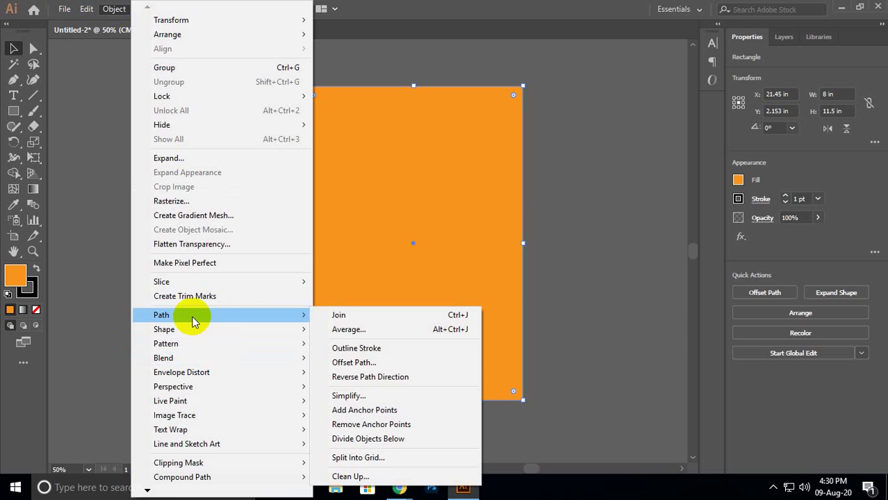
click(350, 364)
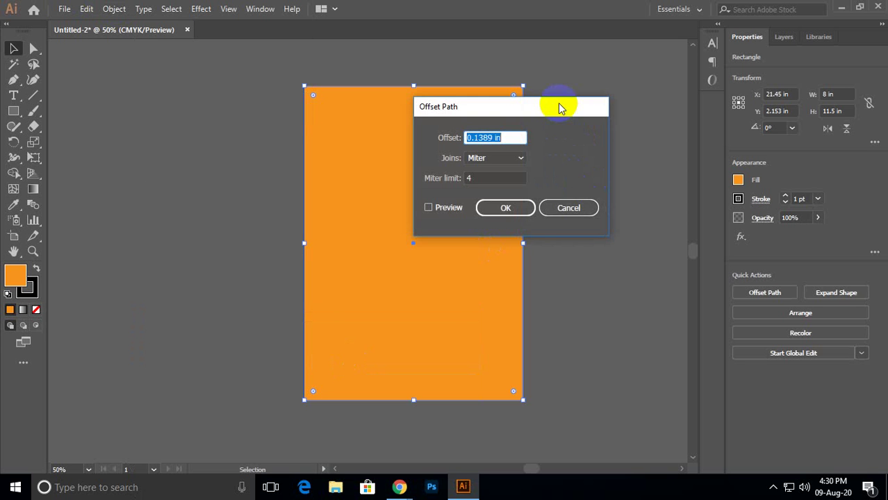
drag(559, 104, 660, 126)
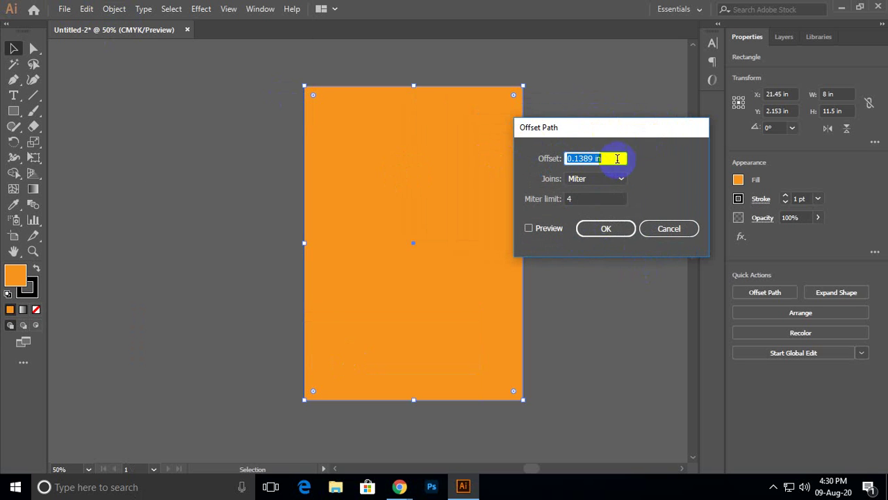
text(.25)
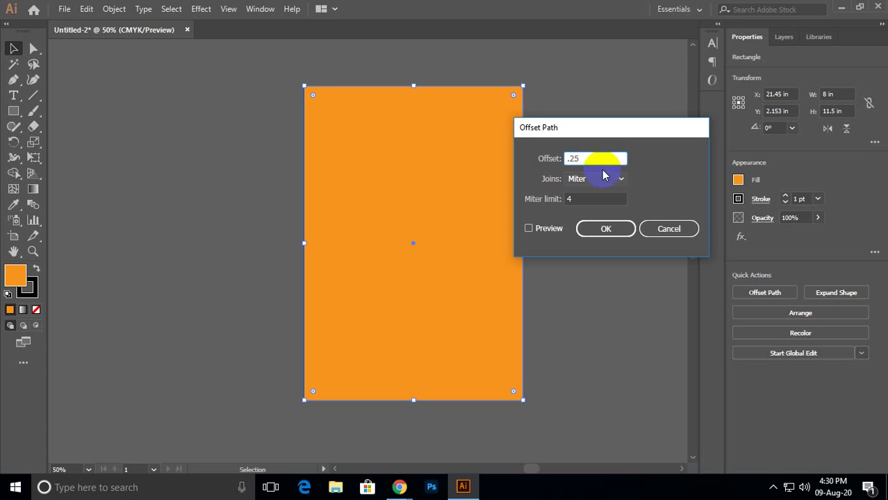
click(546, 229)
click(547, 231)
click(547, 229)
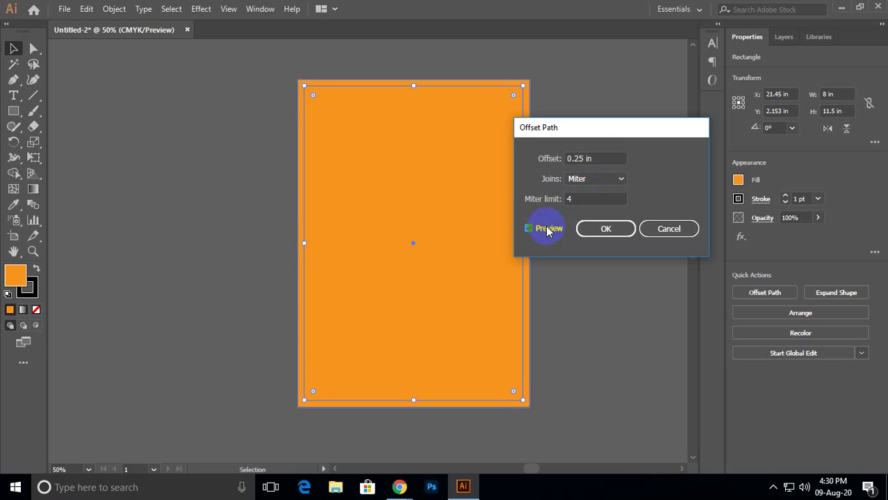
click(547, 229)
click(547, 229)
Change the offset to 0.125 in and apply it to create the bleed outline around the rectangle.
double_click(574, 159)
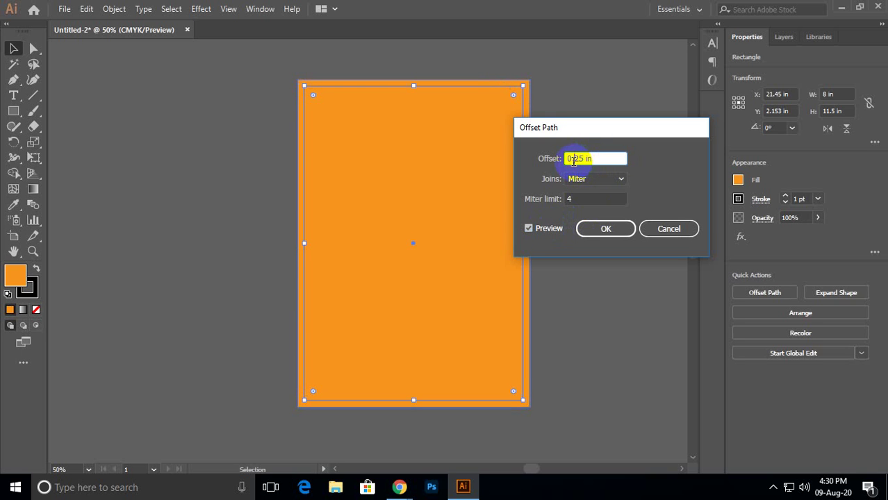
text(1)
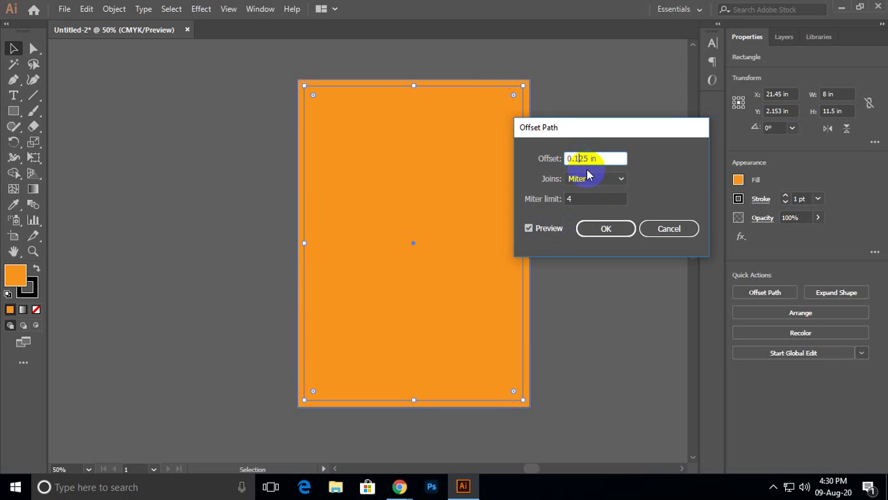
key(Return)
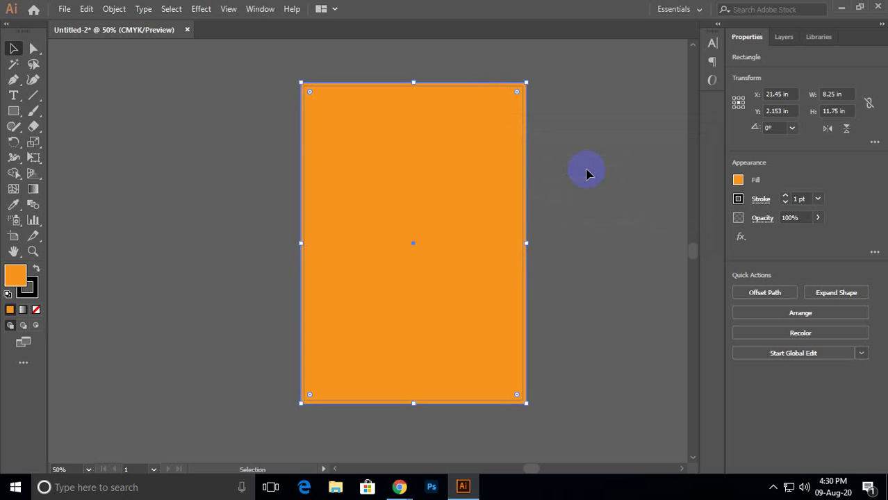
Fill the offset rectangle with light blue after trying a tan swatch, and deselect it.
click(738, 180)
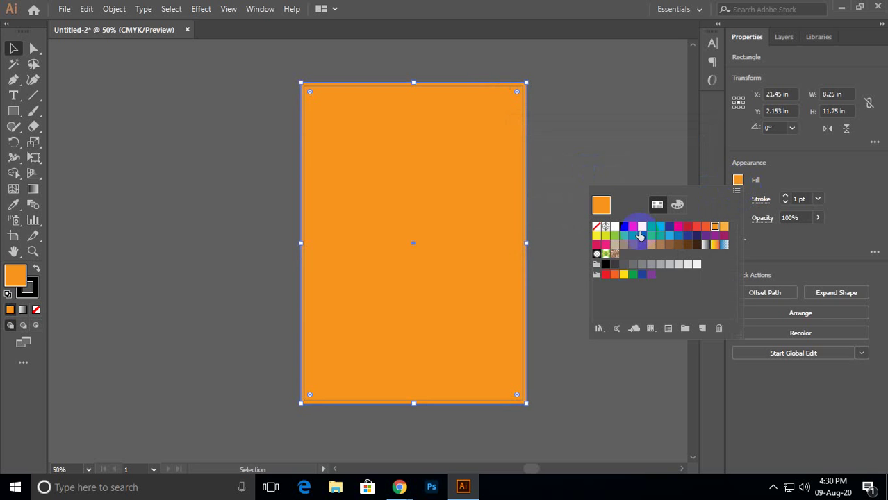
click(651, 244)
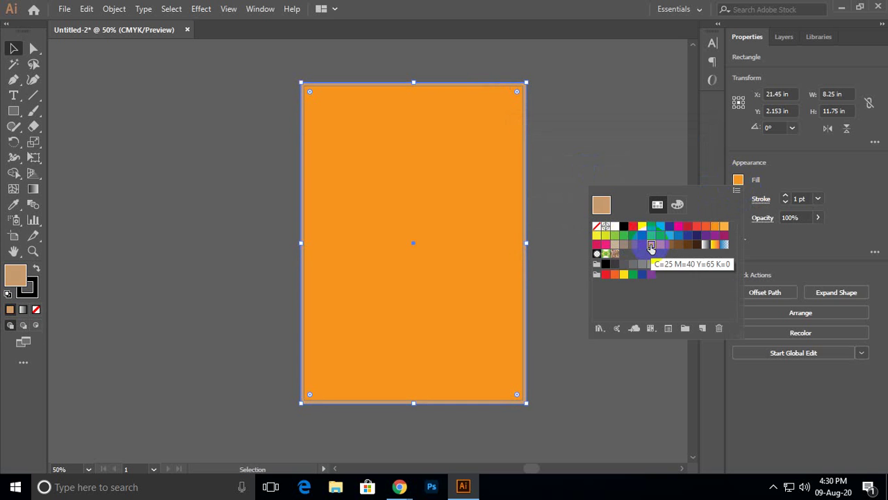
click(446, 145)
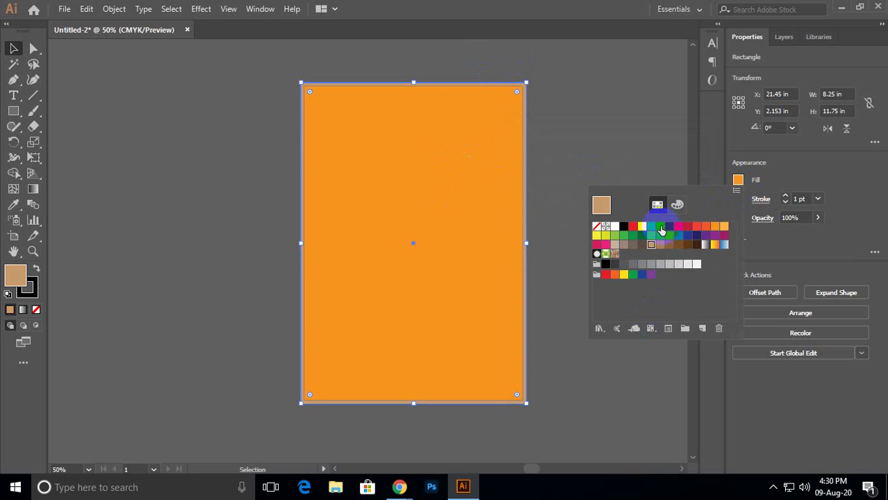
click(661, 226)
click(585, 119)
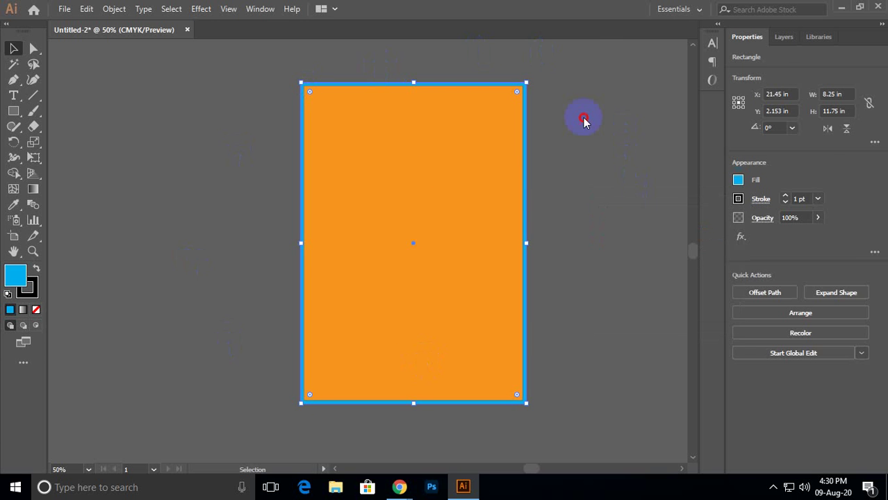
click(584, 122)
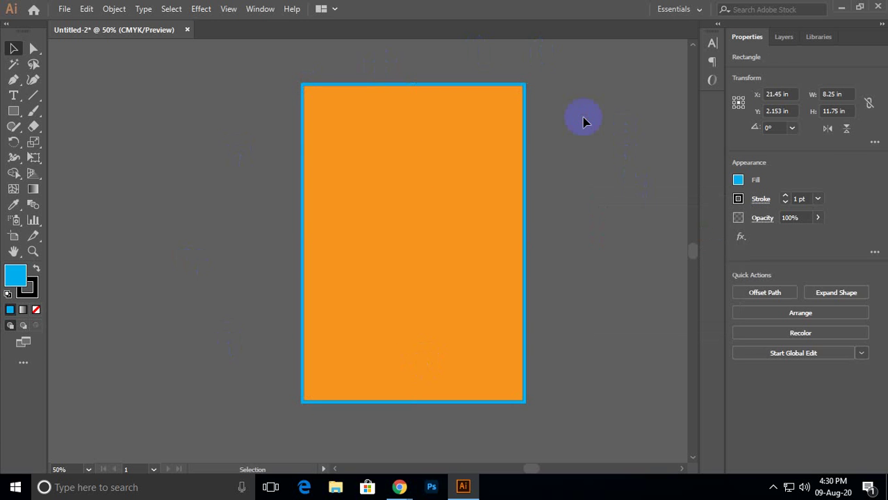
Reduce the Illustrator window to uncover the Google Meet participant list and look through the attendees.
click(859, 7)
scroll(733, 261, down, 3)
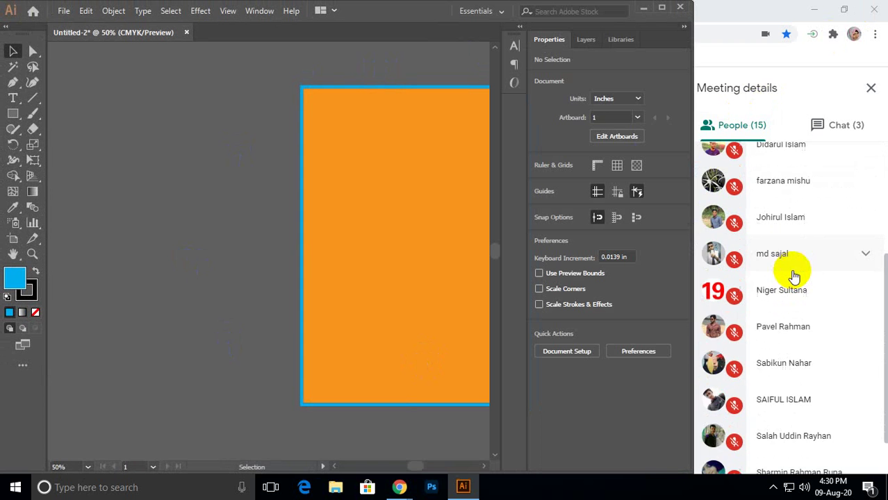
scroll(794, 276, down, 1)
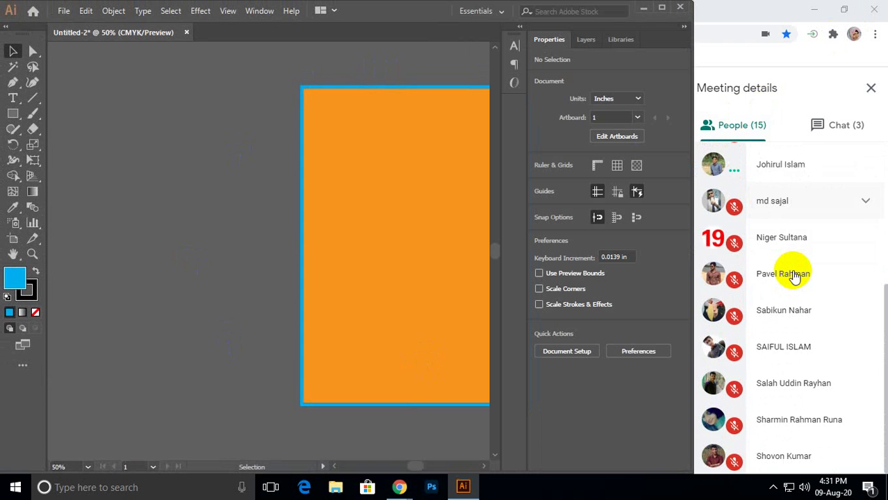
Restore Illustrator to full width and open Offset Path for the orange 8 x 11.5 in rectangle.
scroll(794, 276, up, 5)
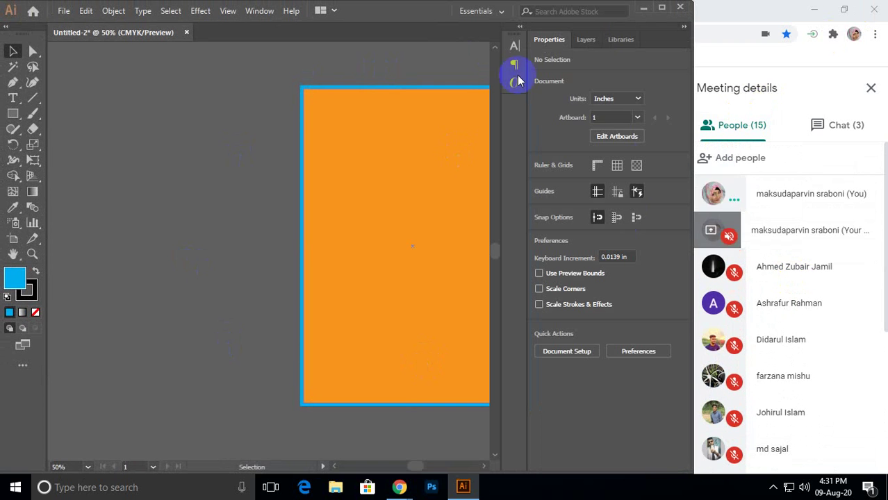
click(663, 10)
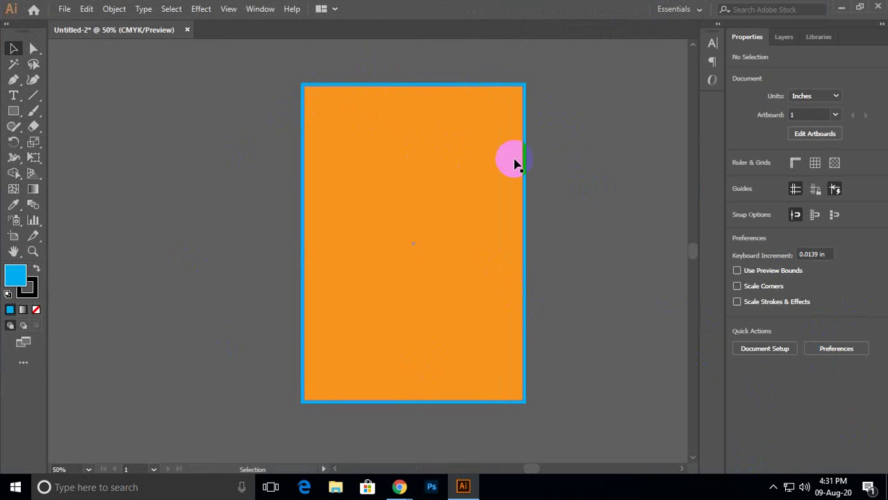
click(374, 180)
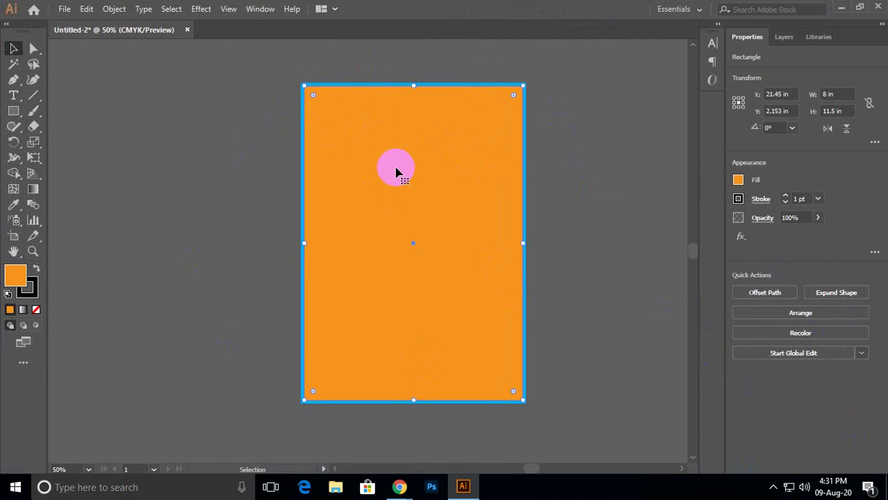
click(114, 10)
mouse_move(184, 318)
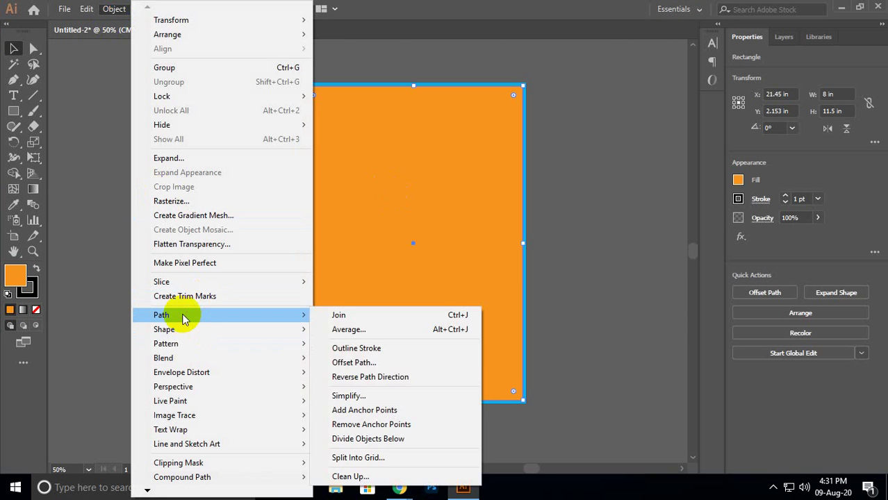
click(326, 363)
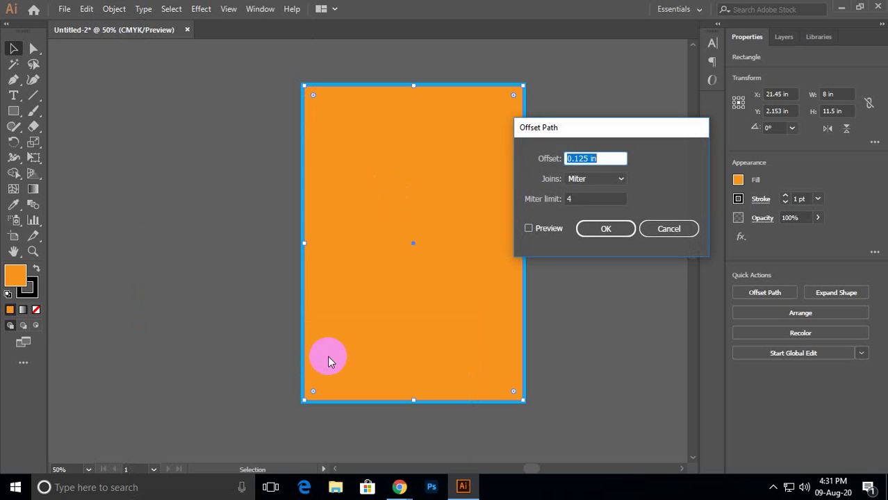
Change the offset to -0.125 in and toggle the preview to compare the inset outline with the rectangle.
click(568, 159)
text(-)
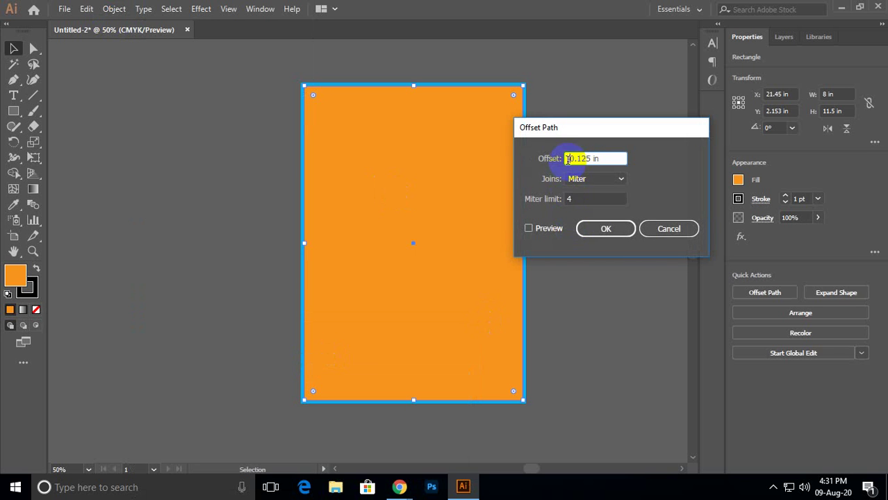
click(530, 229)
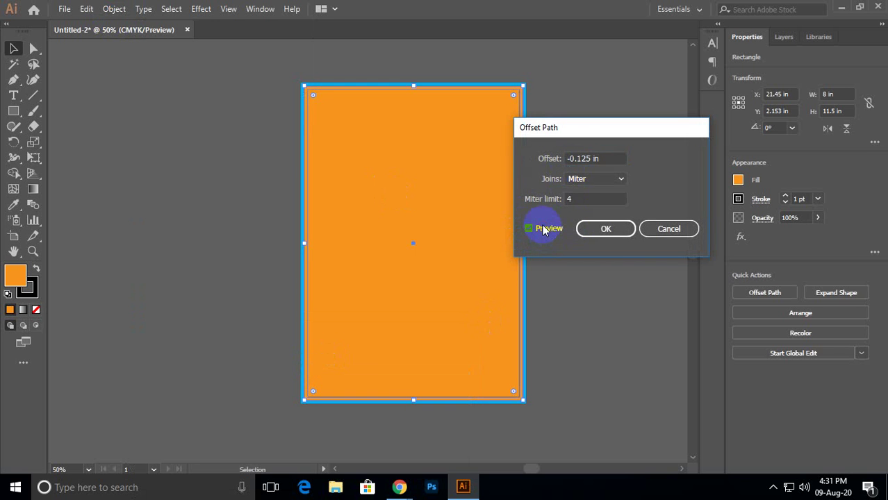
click(604, 159)
click(548, 229)
click(549, 229)
click(549, 229)
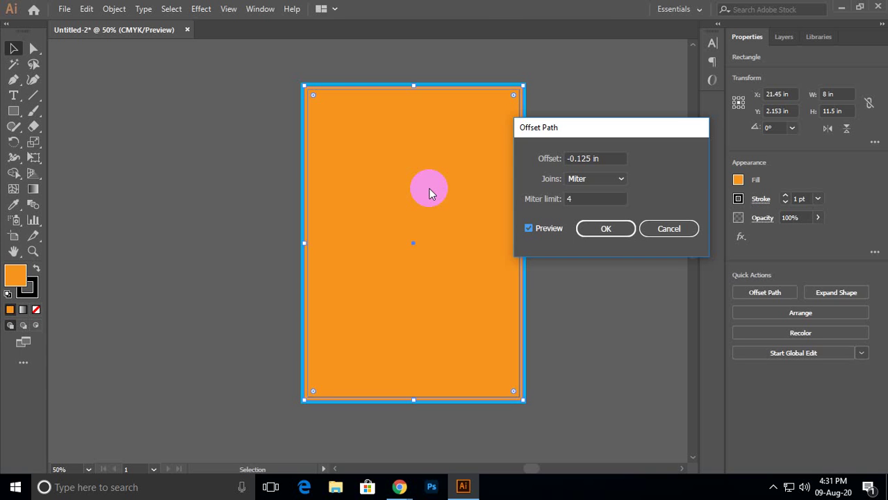
Change the offset to -0.25 in and refresh the preview.
click(580, 158)
key(BackSpace)
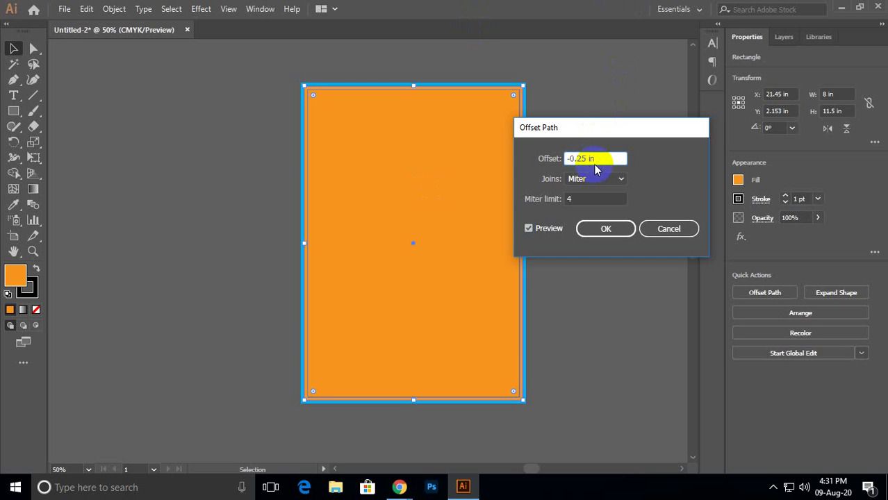
click(544, 232)
click(543, 232)
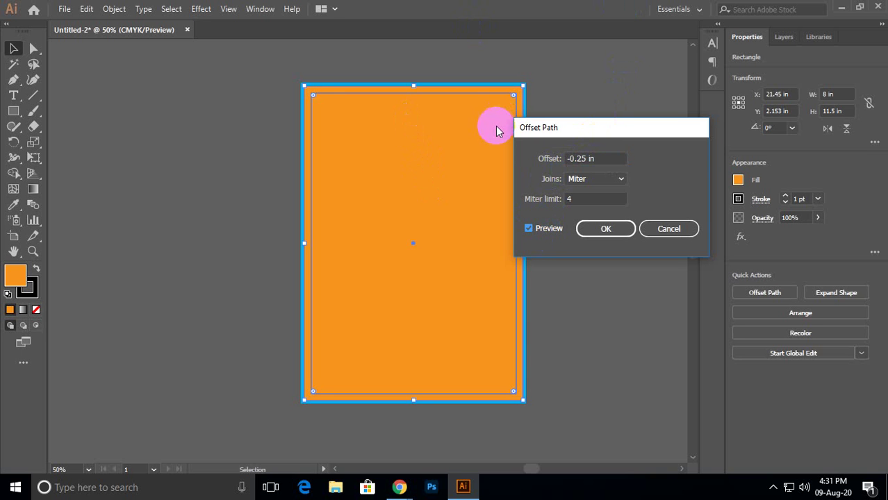
Try inset offsets of -0.3 in and -0.35 in on the rectangle, previewing each one.
double_click(585, 158)
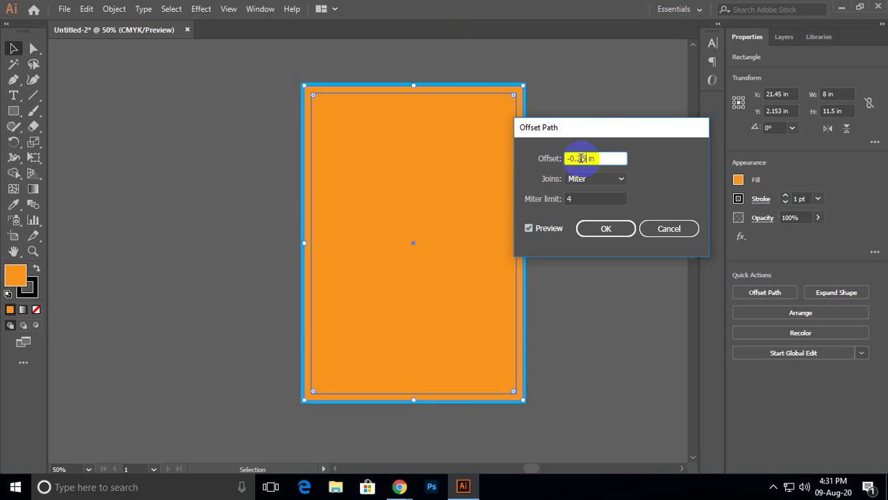
click(581, 158)
key(BackSpace)
key(Delete)
text(3)
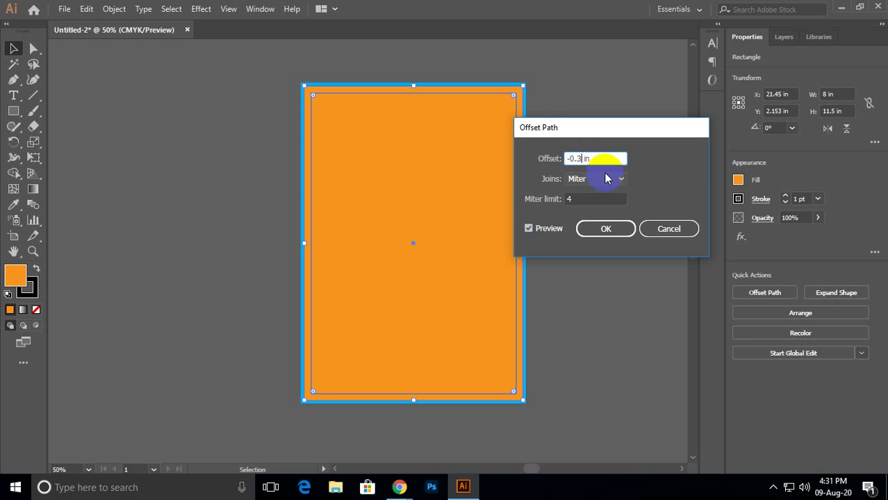
click(532, 230)
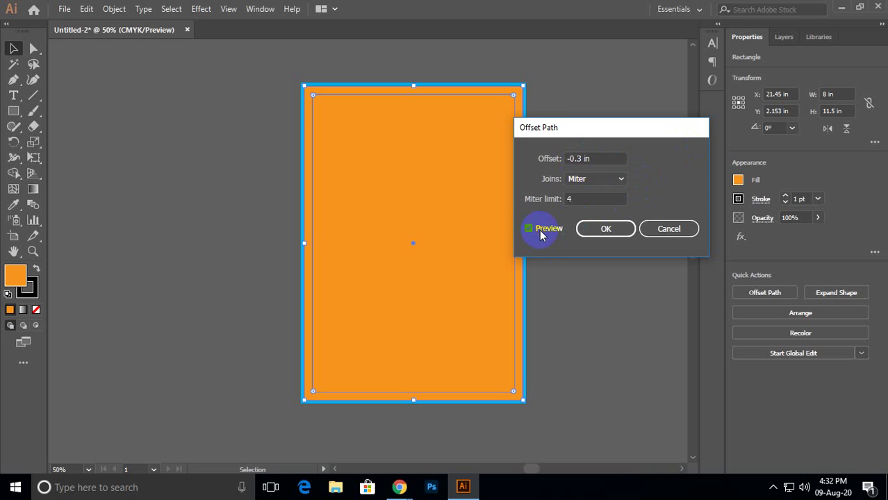
click(574, 159)
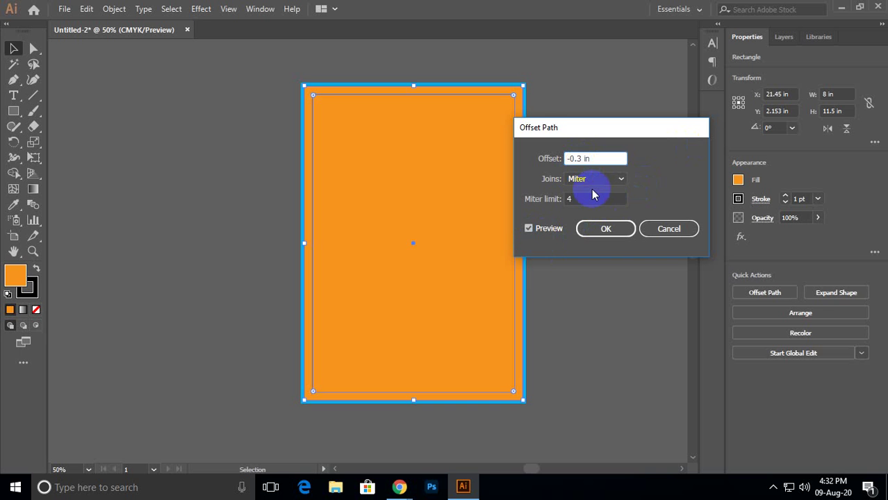
text(5)
double_click(546, 229)
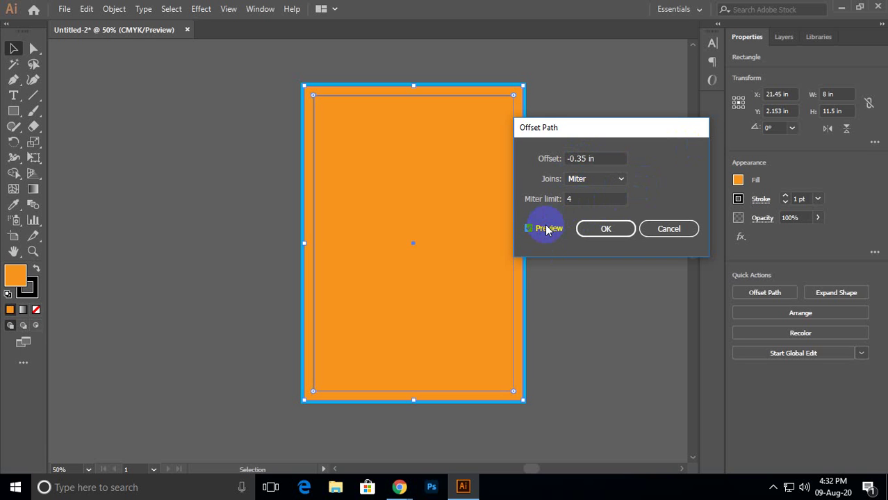
Change the offset to -0.55 in and toggle the preview to check the wider margin.
click(580, 159)
key(BackSpace)
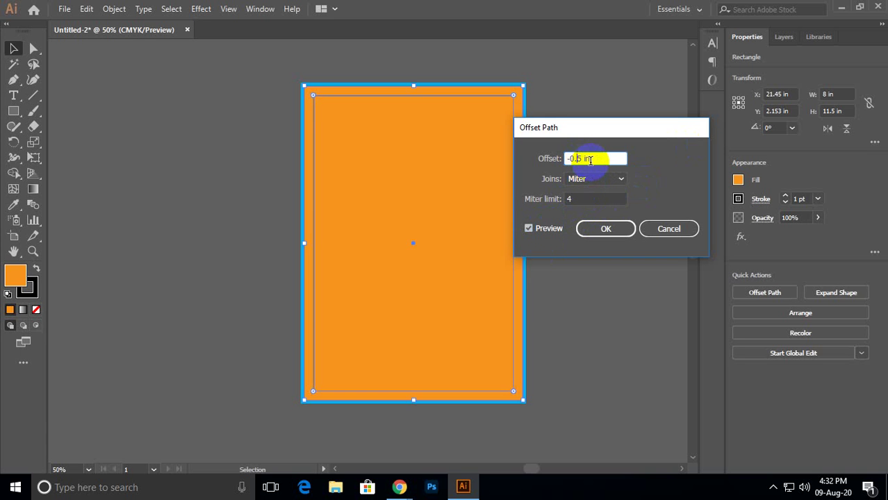
text(5)
click(547, 228)
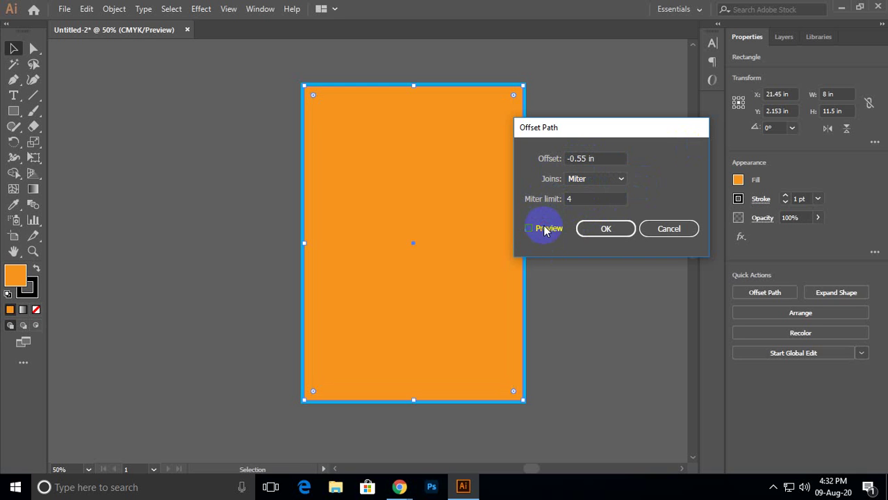
click(546, 230)
click(545, 229)
click(545, 229)
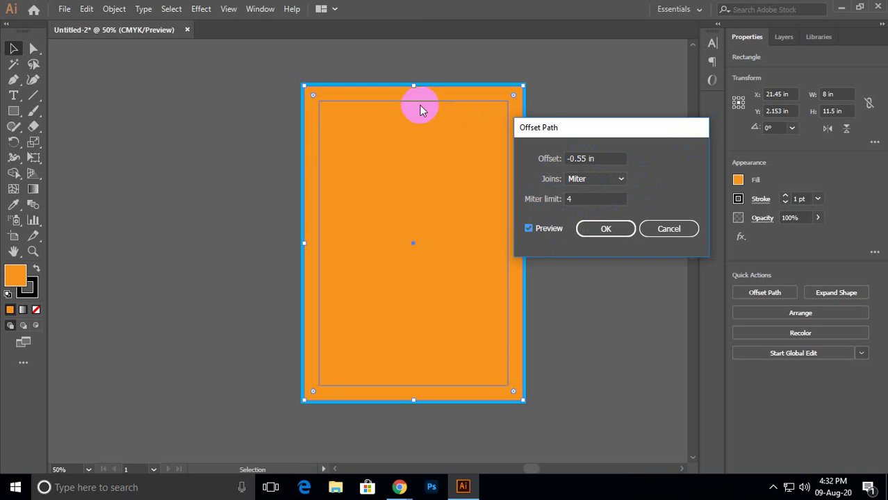
Set the offset to -0.5 in and apply it to create the inner safe-margin rectangle.
double_click(580, 158)
key(BackSpace)
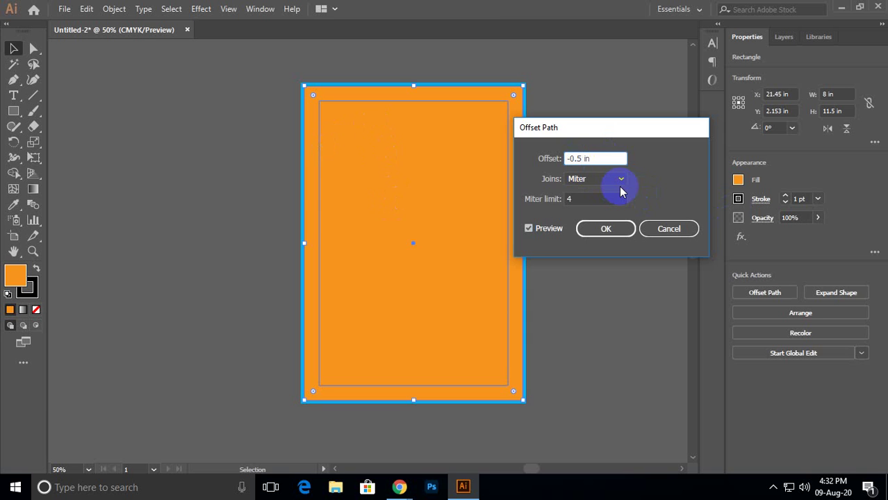
key(Return)
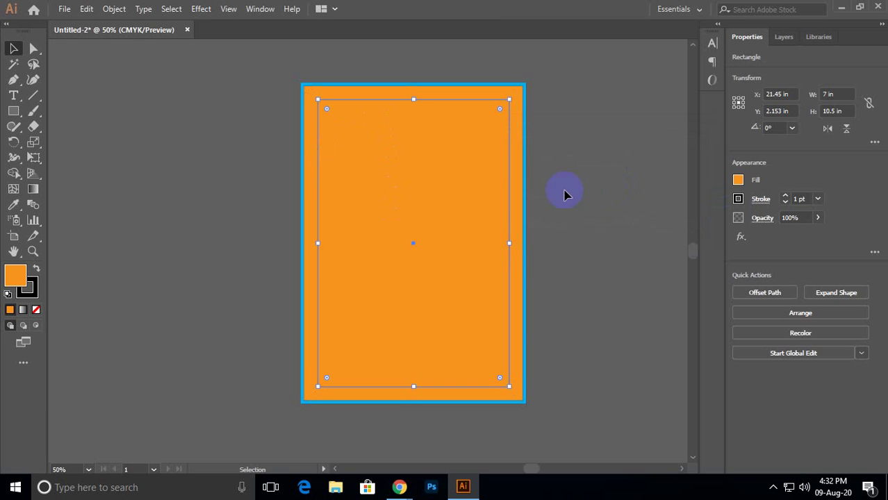
Try moving the inset rectangle aside and converting it to a guide, undoing each change.
drag(447, 217, 521, 224)
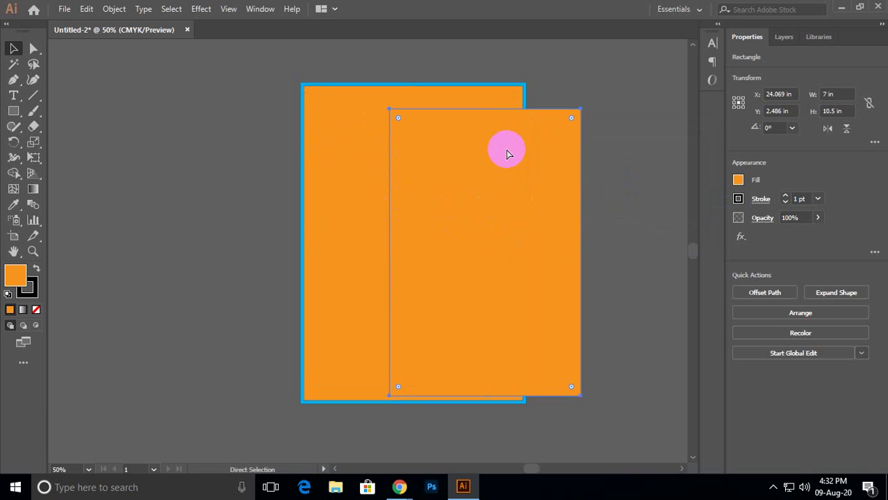
key(ctrl+z)
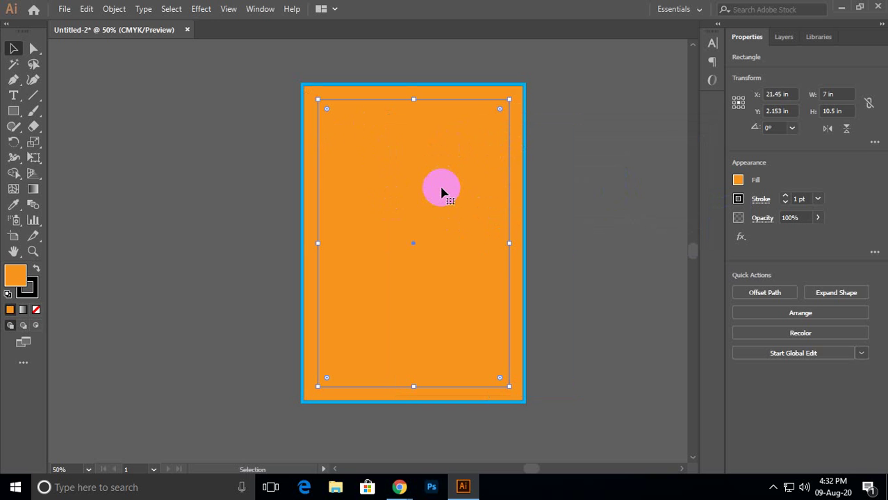
key(ctrl+5)
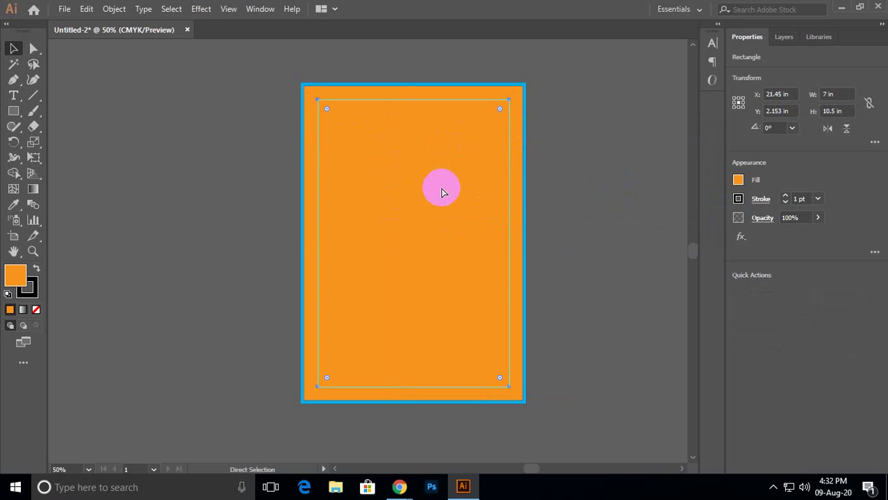
key(ctrl+z)
Convert the inset rectangle into a guide and deselect it.
right_click(441, 189)
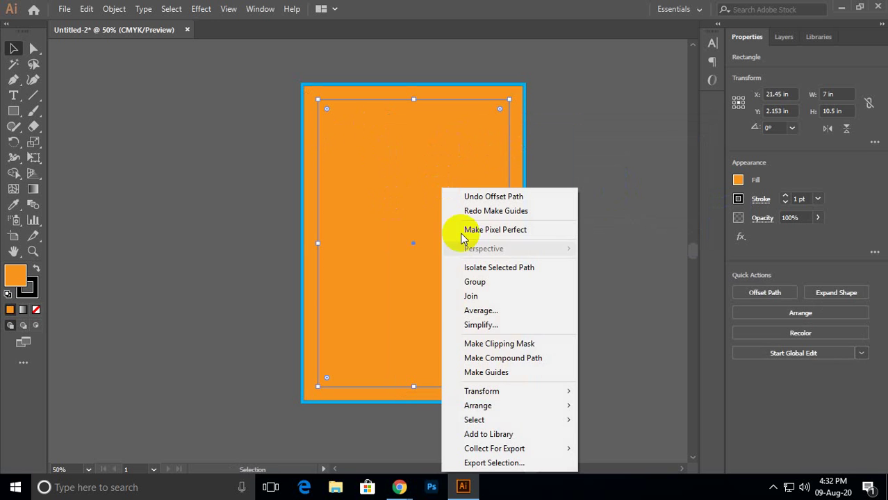
mouse_move(505, 405)
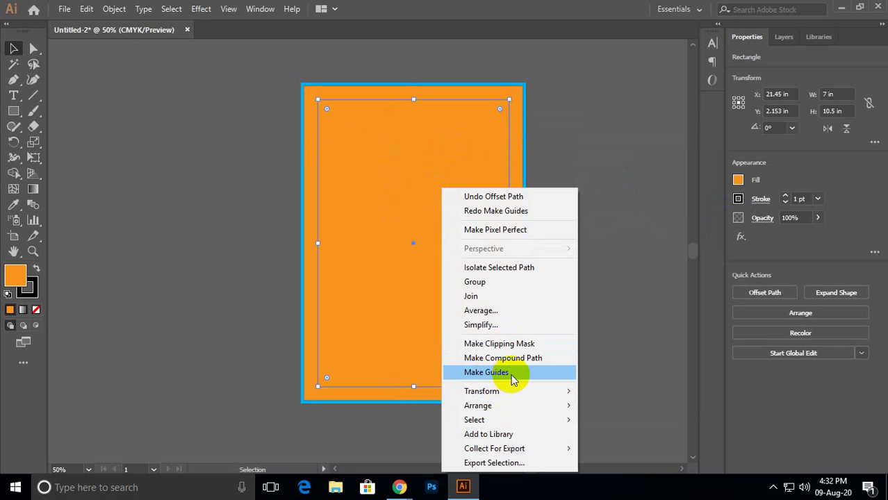
click(504, 374)
click(604, 212)
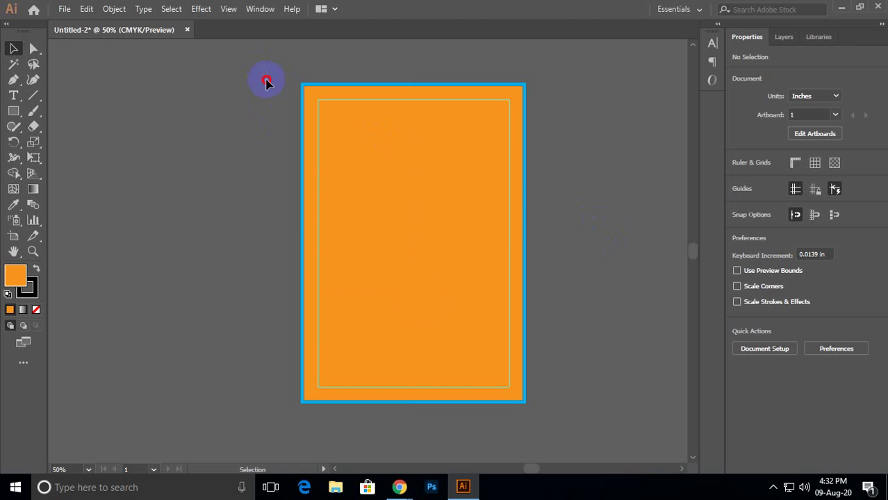
Check how the guide and the two rectangles select by marquee-selecting all and selecting the orange rectangle alone.
drag(268, 79, 563, 427)
click(510, 322)
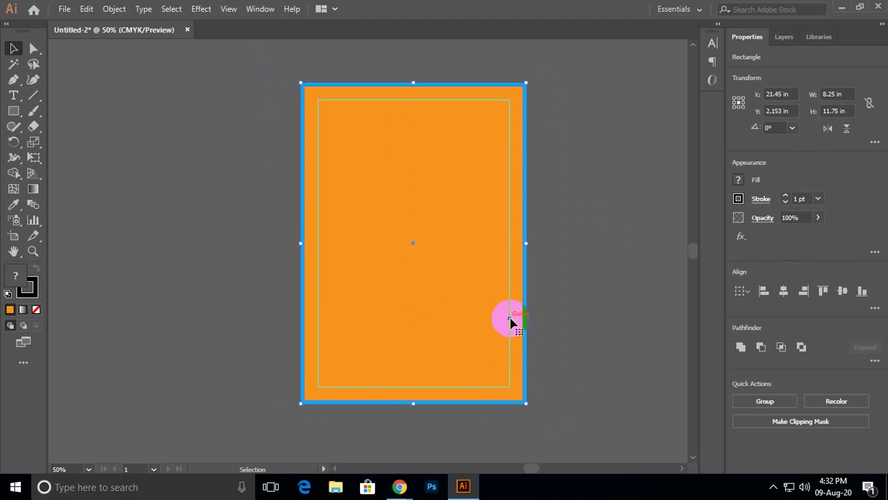
click(628, 195)
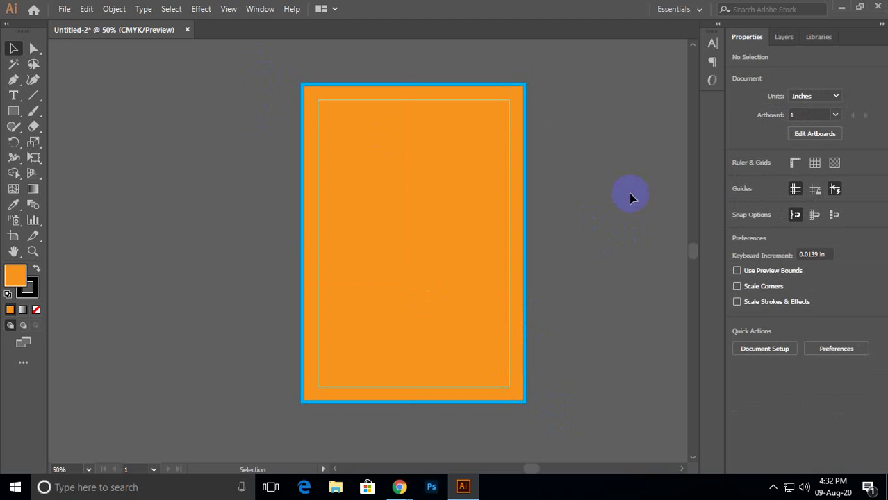
click(356, 96)
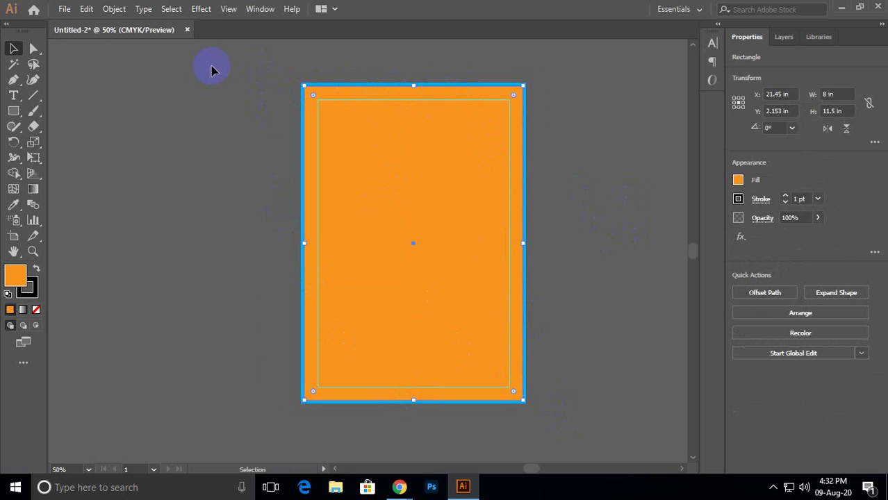
drag(240, 57, 567, 434)
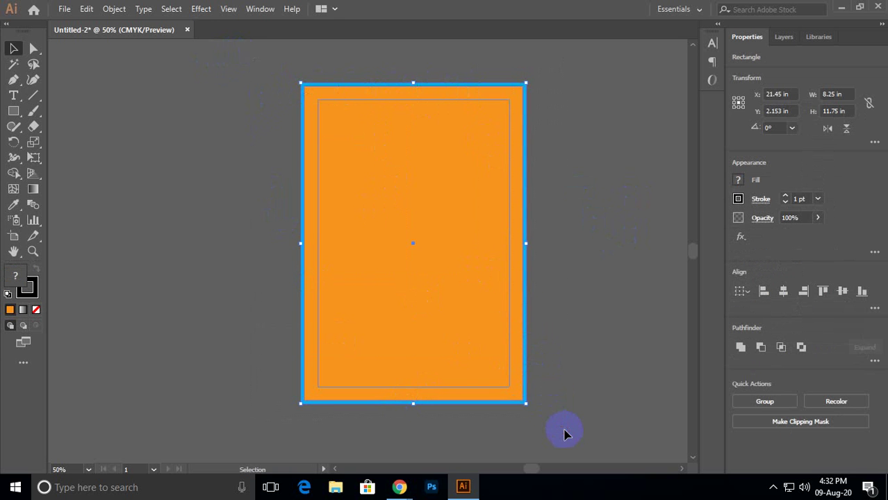
click(559, 309)
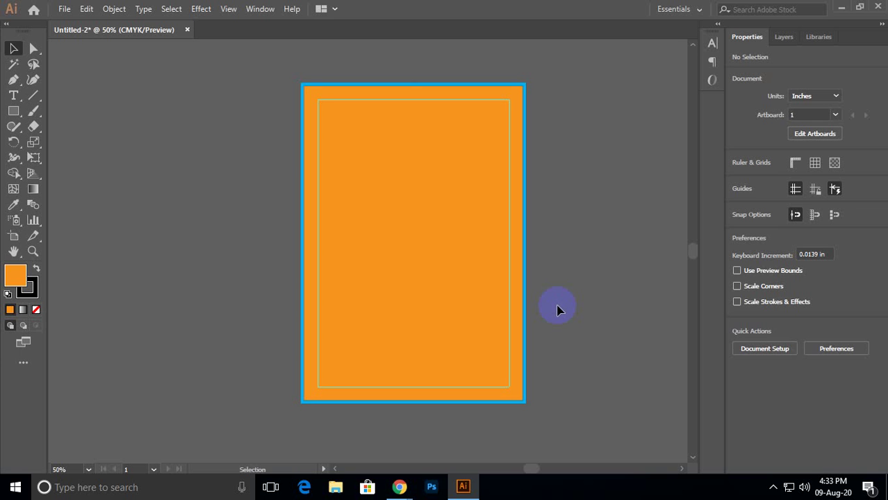
Select the blue and orange rectangles and move them with the guide onto the white artboard, centred over it.
alt+scroll(545, 299, down, 2)
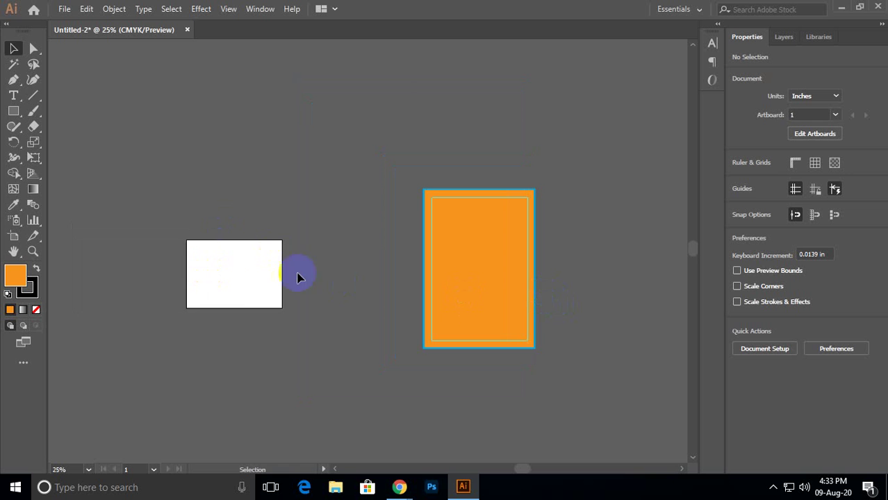
drag(184, 217, 300, 354)
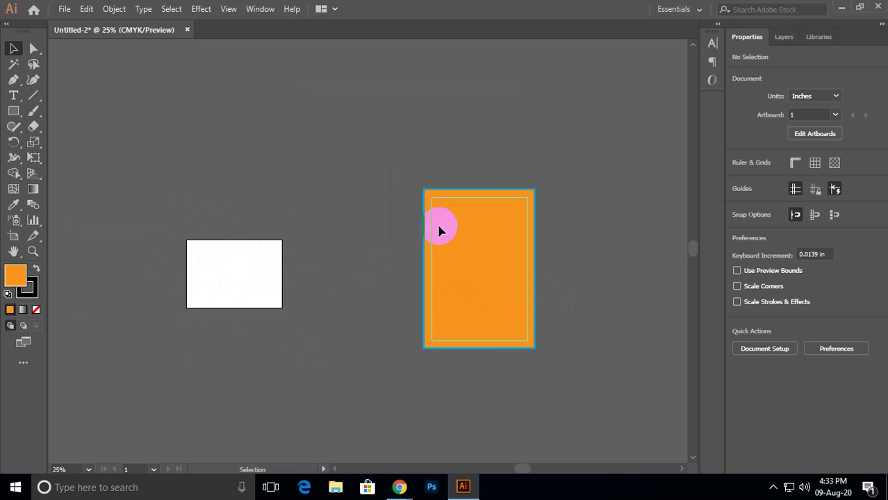
drag(371, 161, 564, 382)
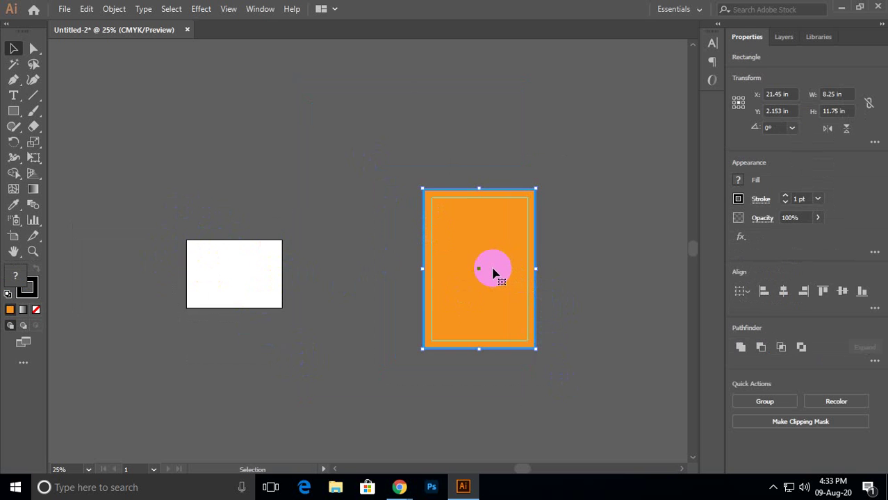
drag(504, 278, 258, 281)
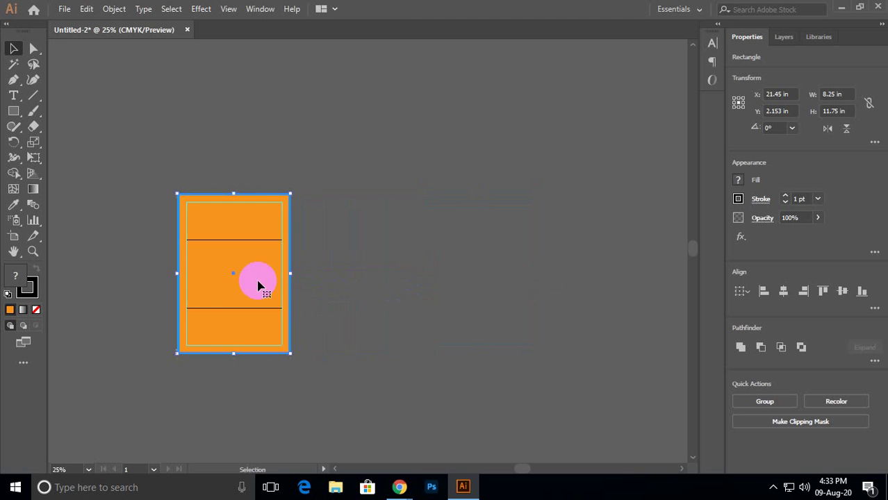
Draw a second artboard of about 8.25 x 11.75 in over the orange and blue rectangles.
click(343, 261)
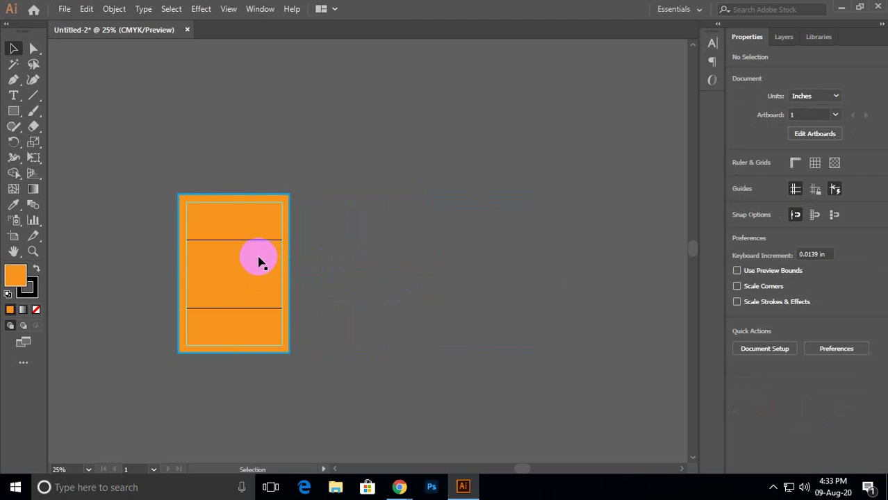
click(12, 237)
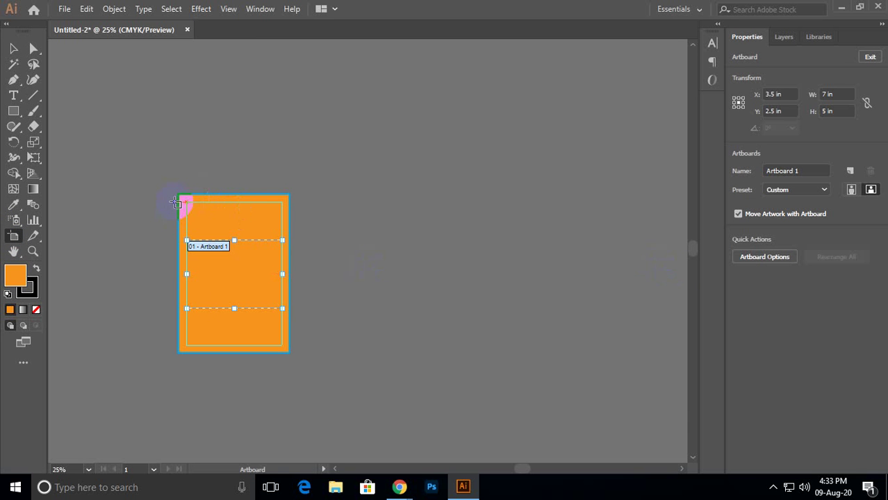
drag(180, 195, 291, 356)
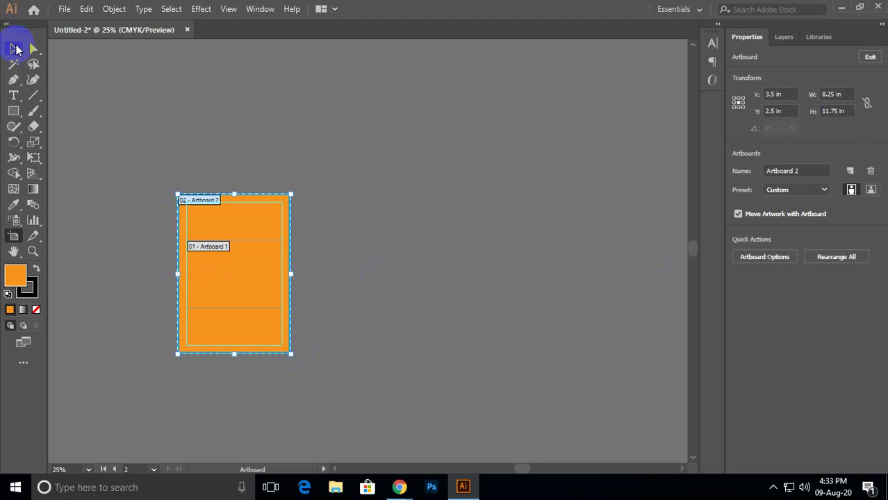
click(14, 48)
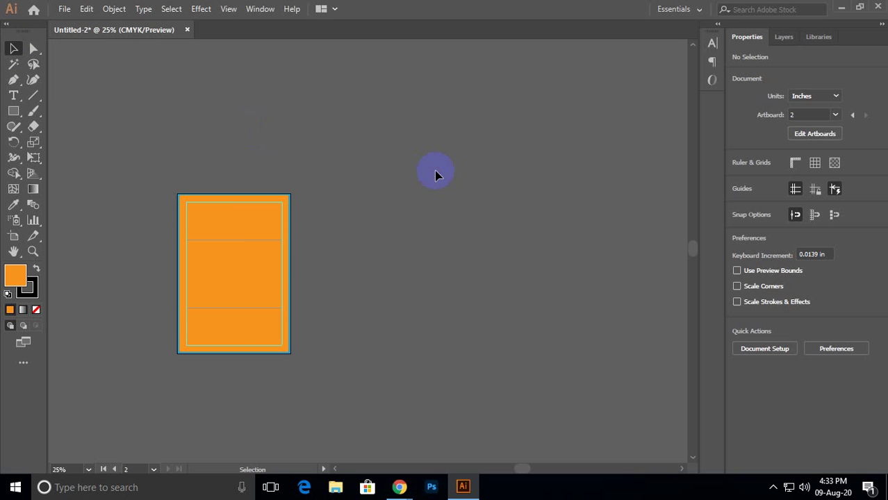
Try moving the guide aside alone, undo it, and move the rectangles and guide together off the artboards.
drag(197, 205, 418, 205)
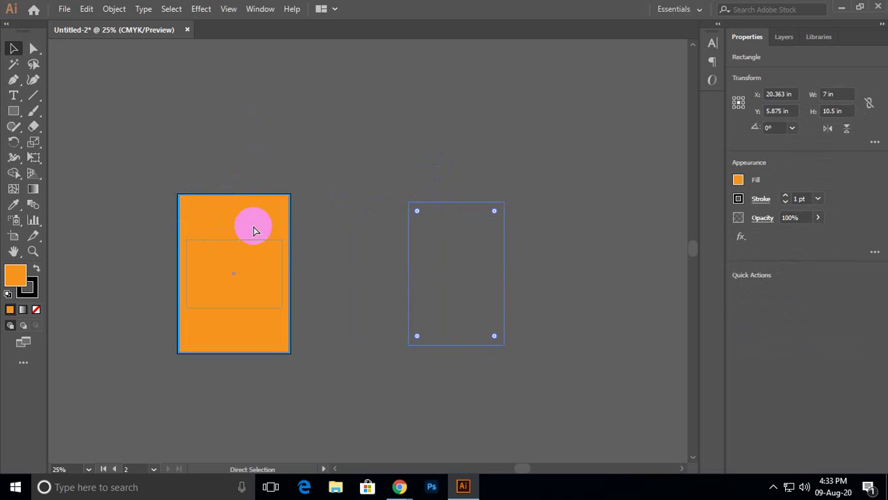
key(ctrl+z)
drag(262, 323, 622, 294)
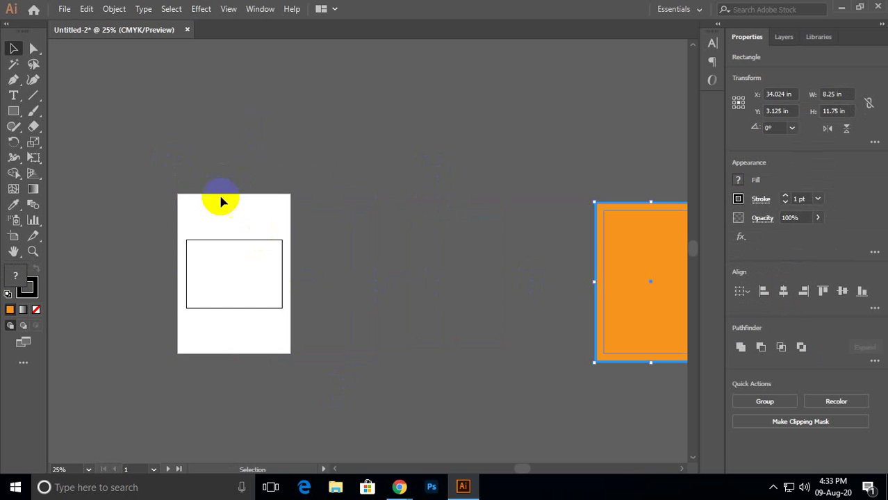
Delete the original 7 x 5 in artboard, keeping the 8.25 x 11.75 in one.
click(14, 235)
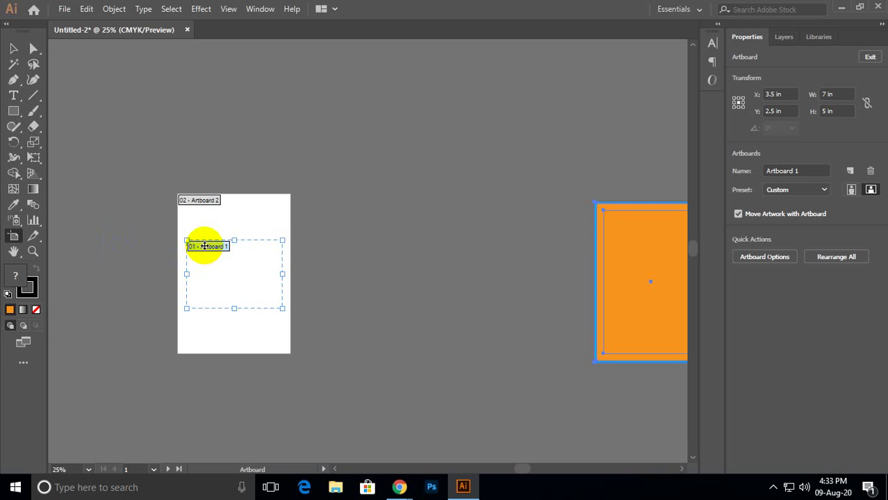
key(Delete)
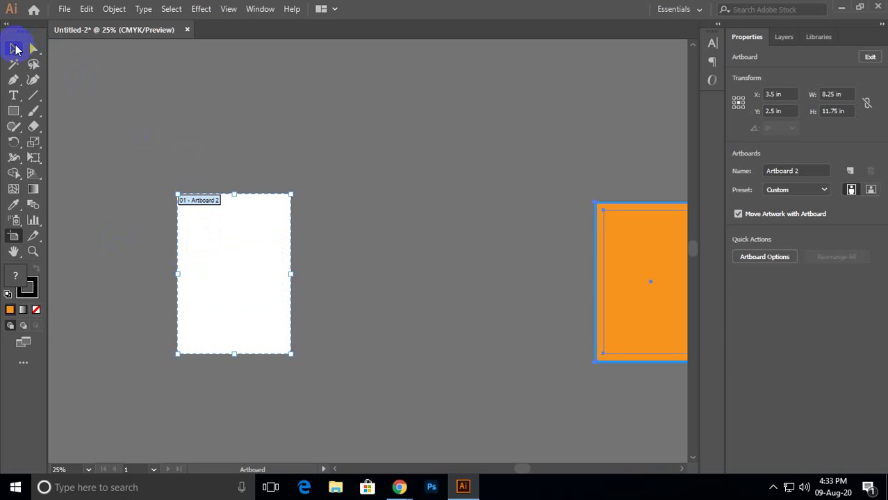
click(15, 48)
Move the rectangles and guide back to just beside the white artboard and deselect them.
click(323, 159)
drag(587, 183, 349, 259)
click(463, 246)
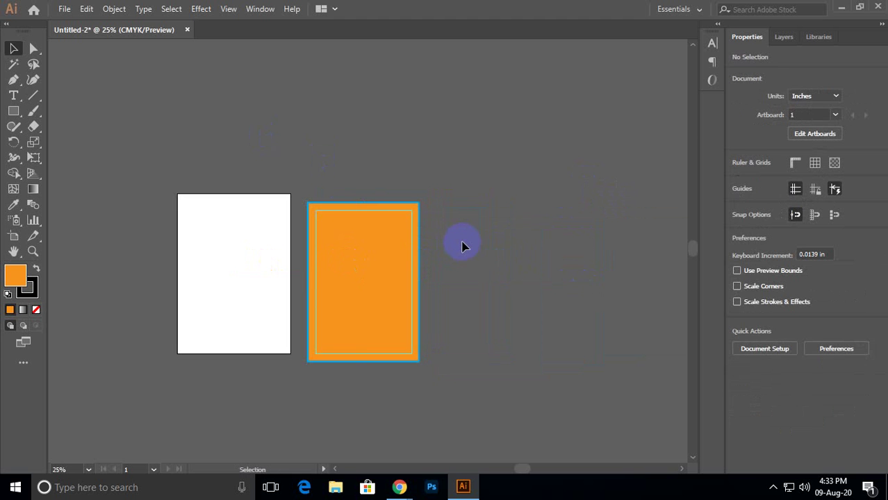
Start a new document and set it to 8.5 in wide, 11 in high and portrait orientation.
key(ctrl+n)
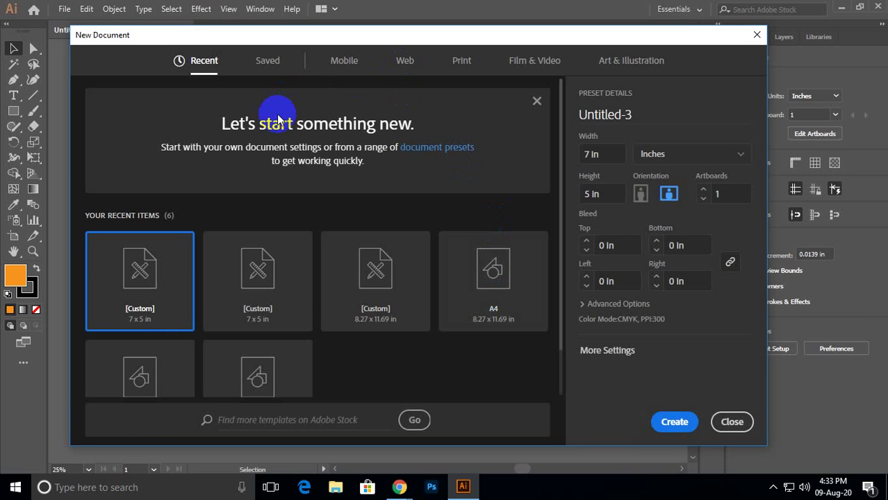
drag(615, 154, 577, 157)
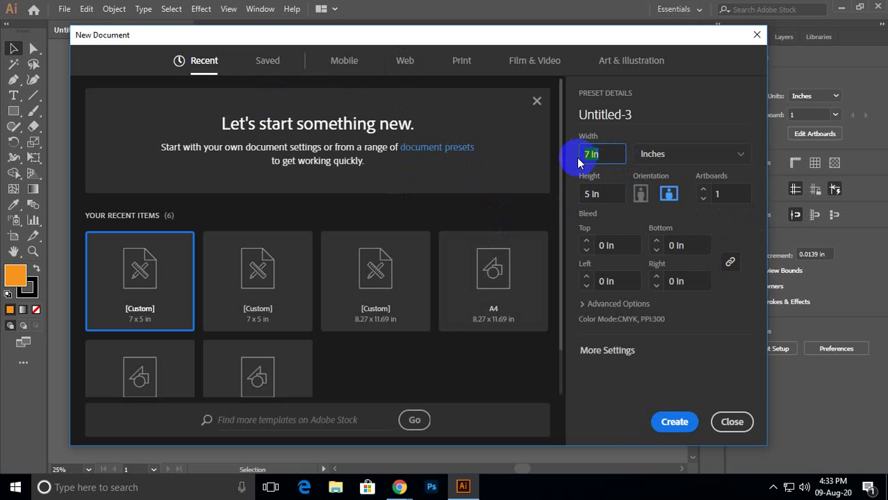
text(8.5)
drag(599, 202, 561, 213)
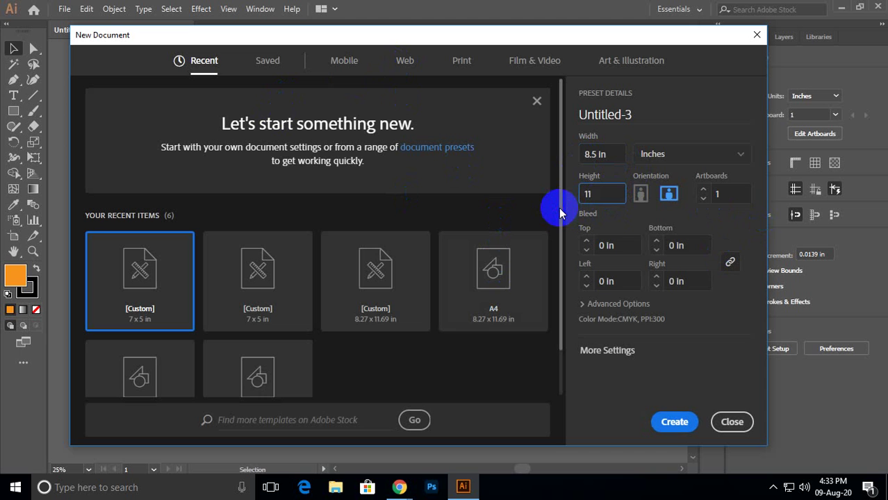
click(639, 193)
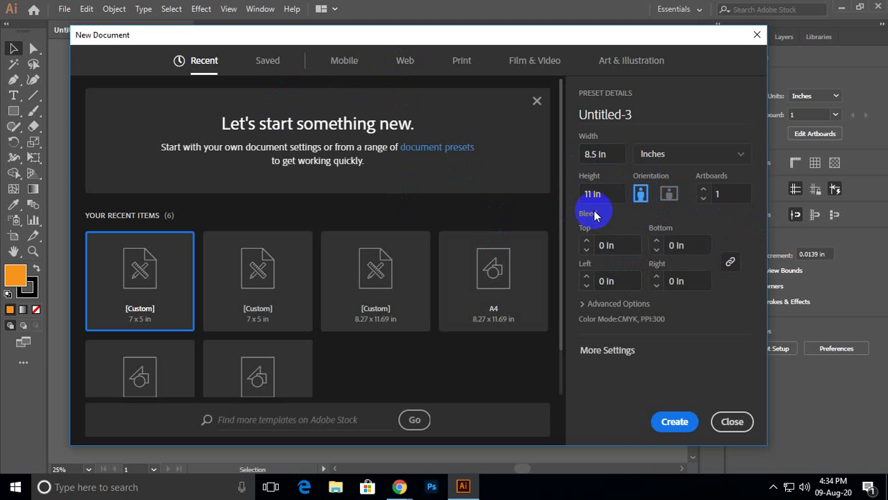
Set the new document's bleed to 0.5 in on all sides and create it.
drag(600, 246, 626, 248)
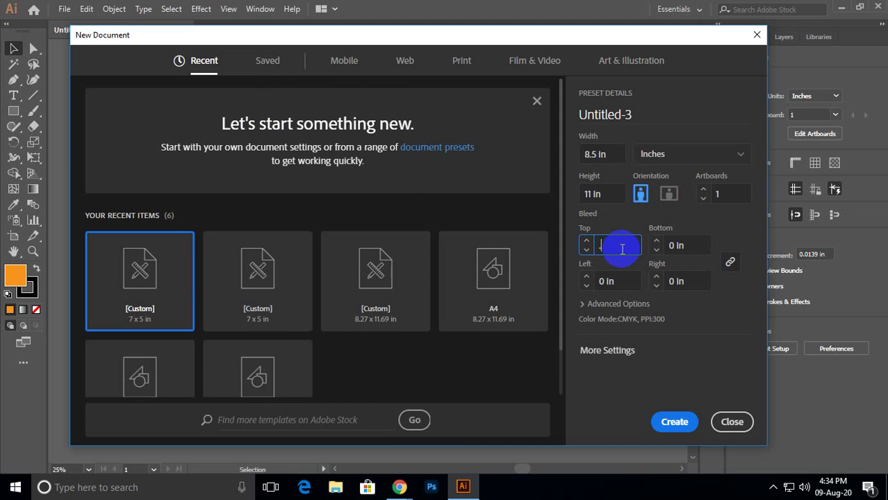
click(680, 244)
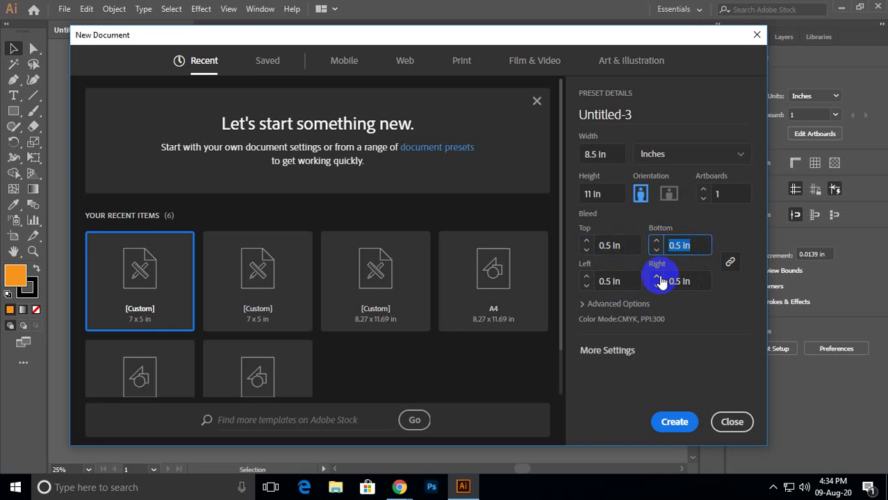
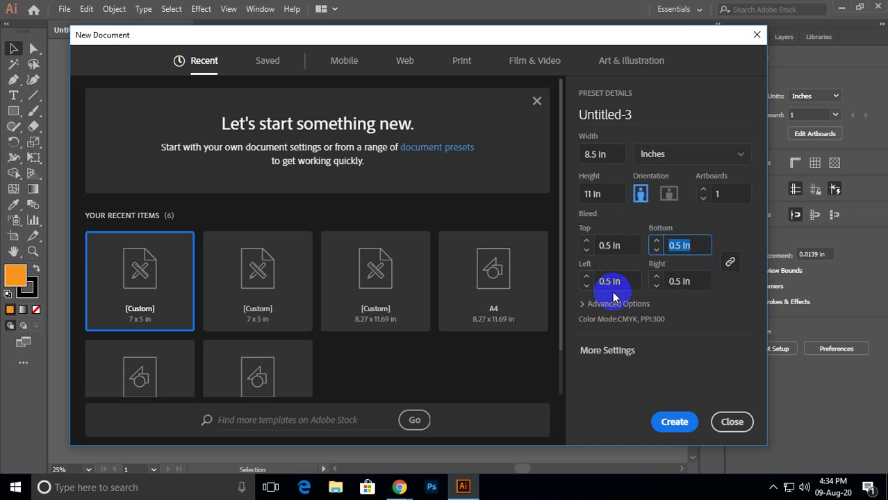
click(684, 423)
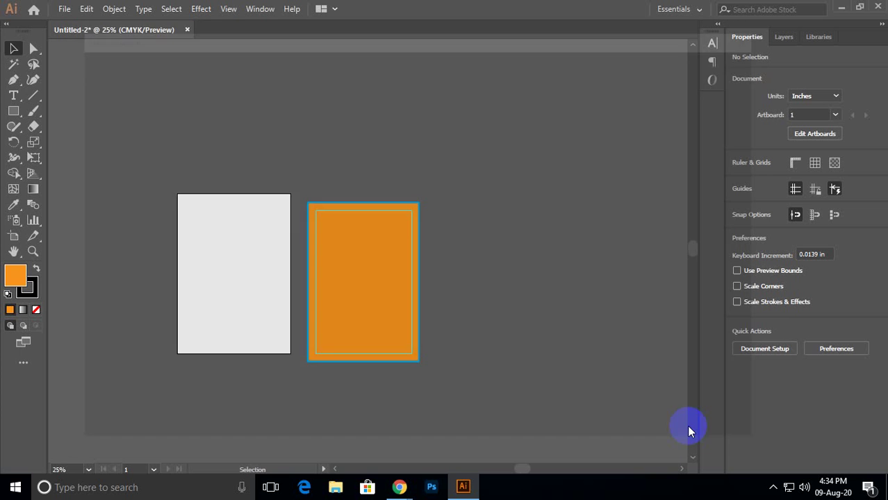
Draw an 8.5 x 11 in rectangle covering the whole artboard.
scroll(347, 239, down, 1)
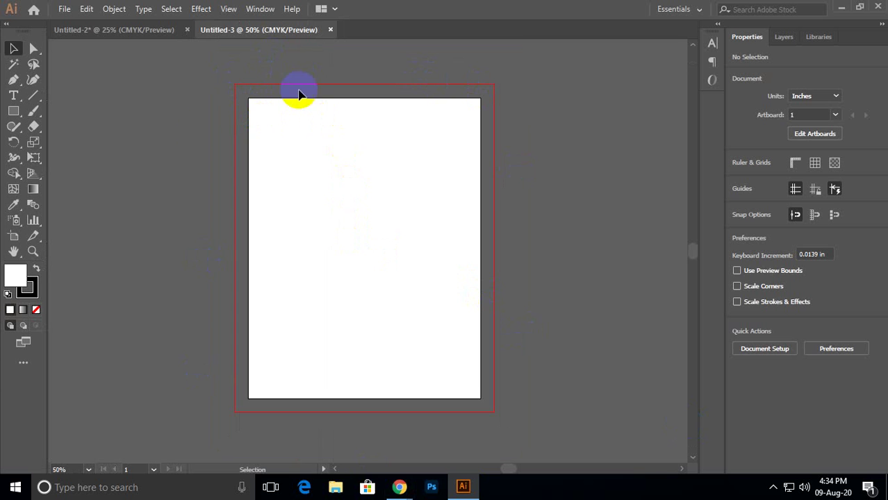
click(14, 113)
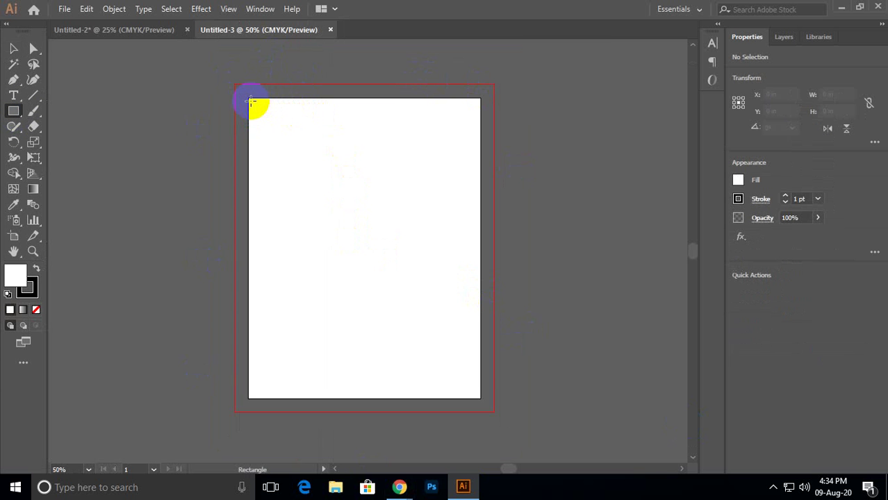
drag(248, 96, 481, 399)
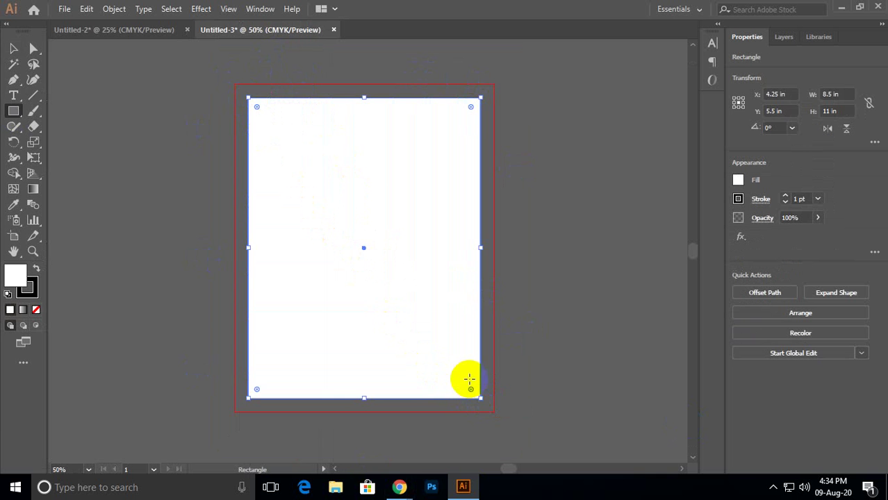
Offset the rectangle's path by -0.5 in with Miter joins, previewing it before applying.
click(114, 10)
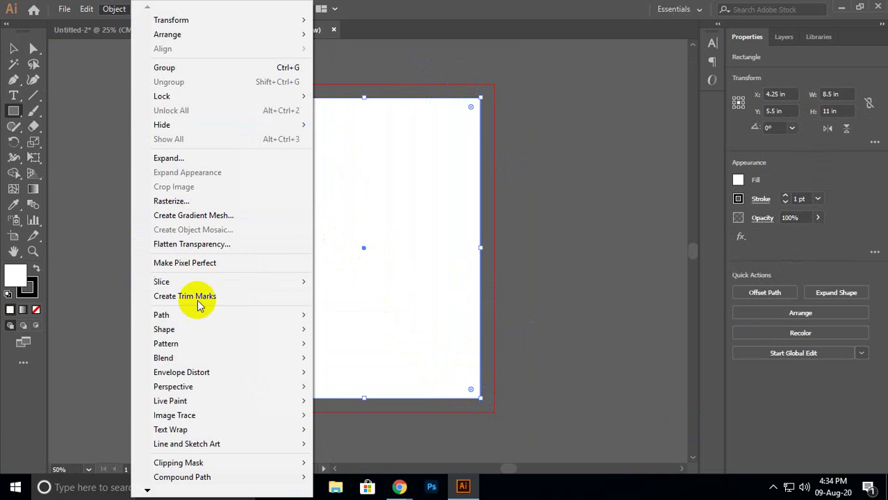
mouse_move(198, 314)
click(357, 362)
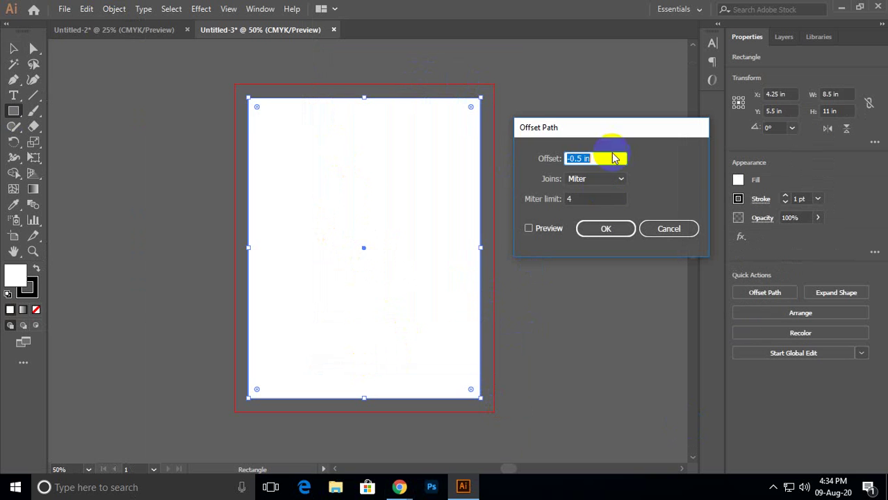
click(529, 229)
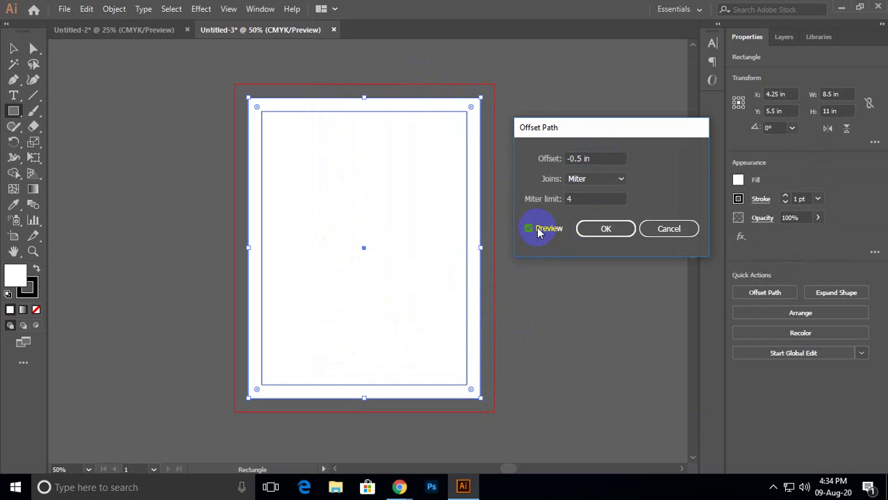
click(596, 229)
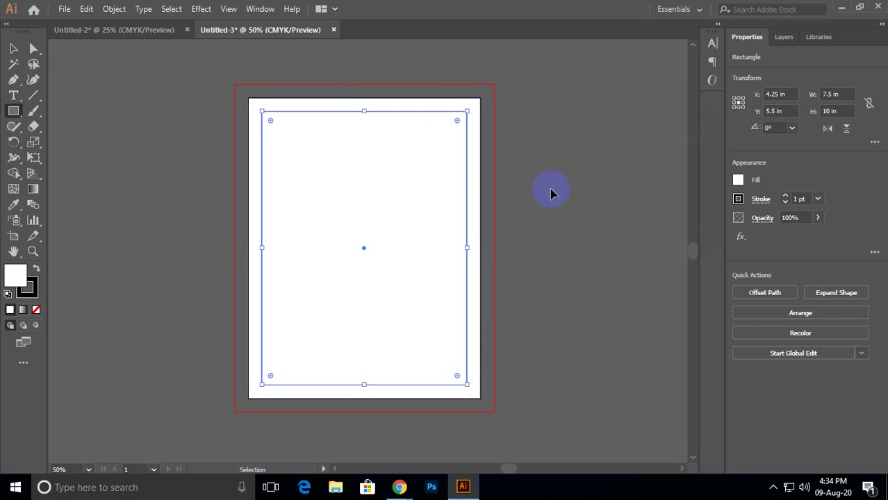
Convert the inset rectangle into a guide, check it by marquee-selecting everything, and deselect.
key(ctrl+shift+a)
click(13, 49)
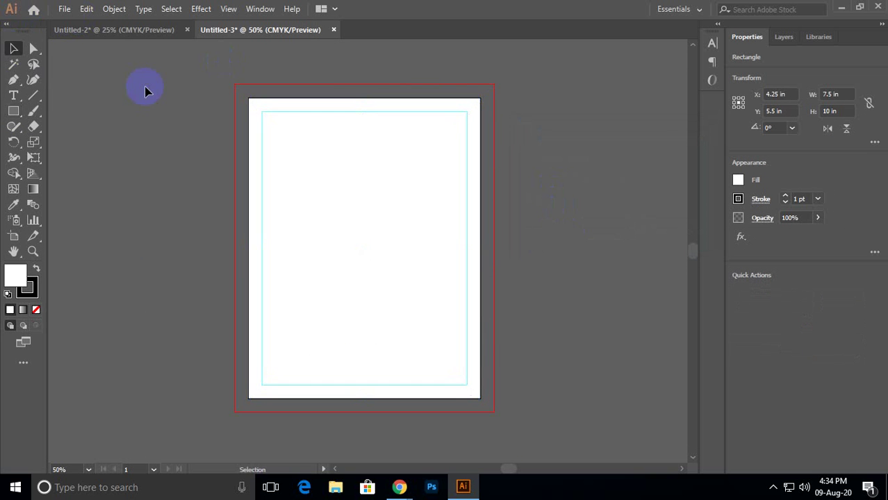
drag(145, 91, 537, 355)
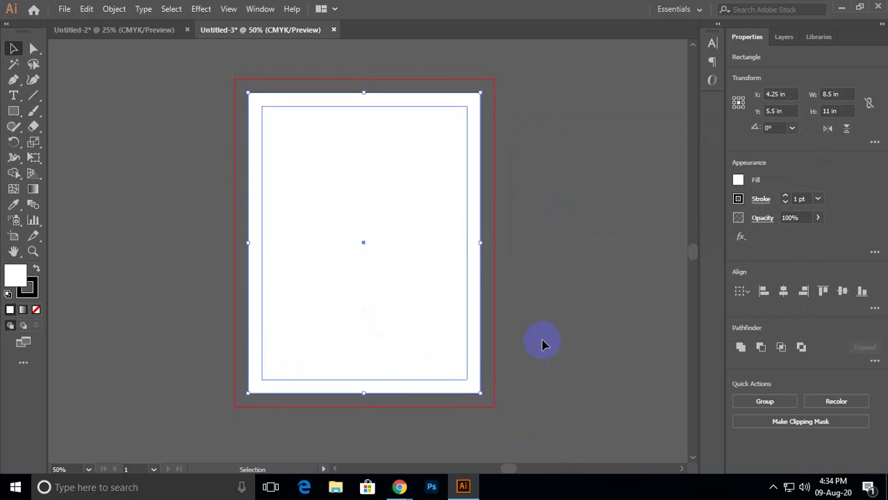
scroll(544, 345, up, 1)
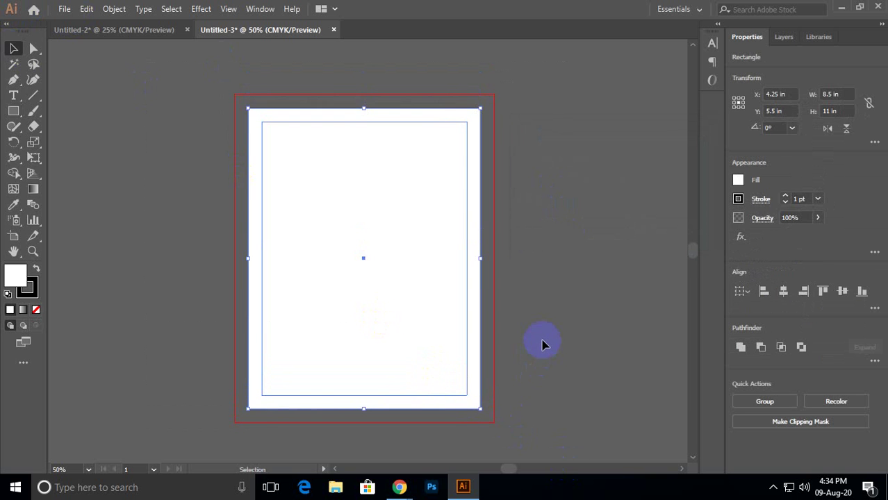
key(ctrl+5)
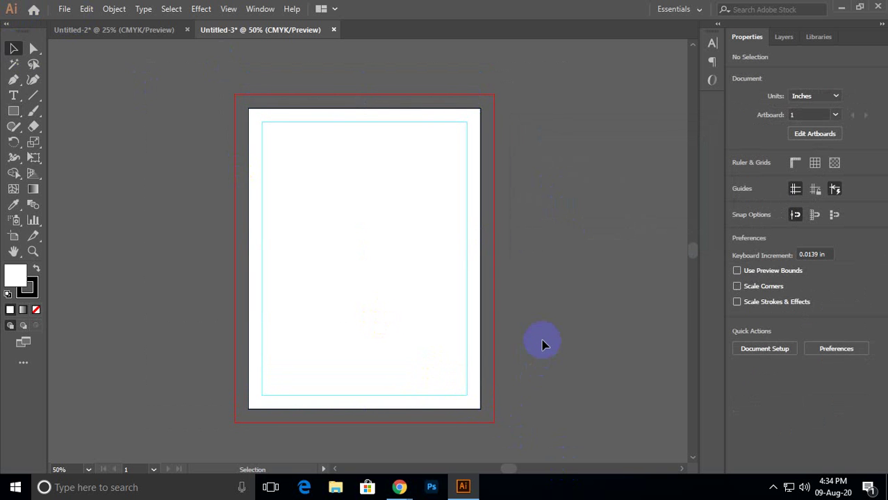
Change the guide colour to basic red in the Guides & Grid preferences.
click(87, 9)
mouse_move(191, 423)
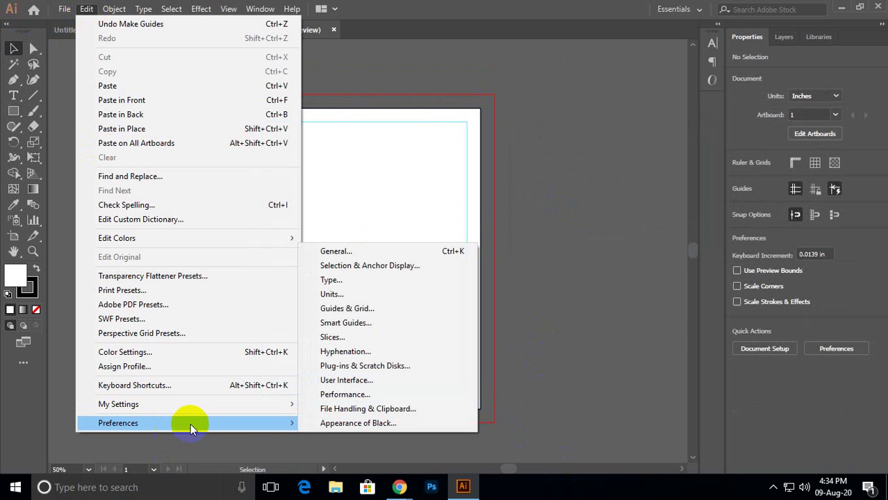
click(340, 309)
click(474, 95)
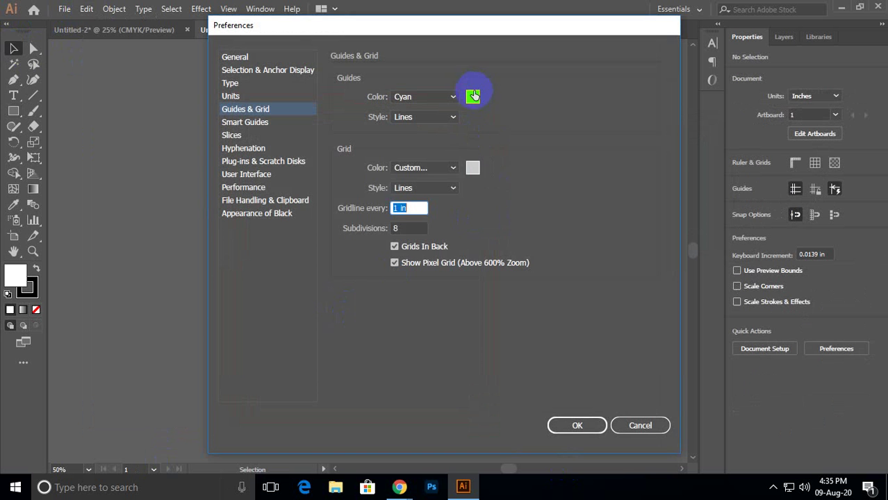
click(310, 197)
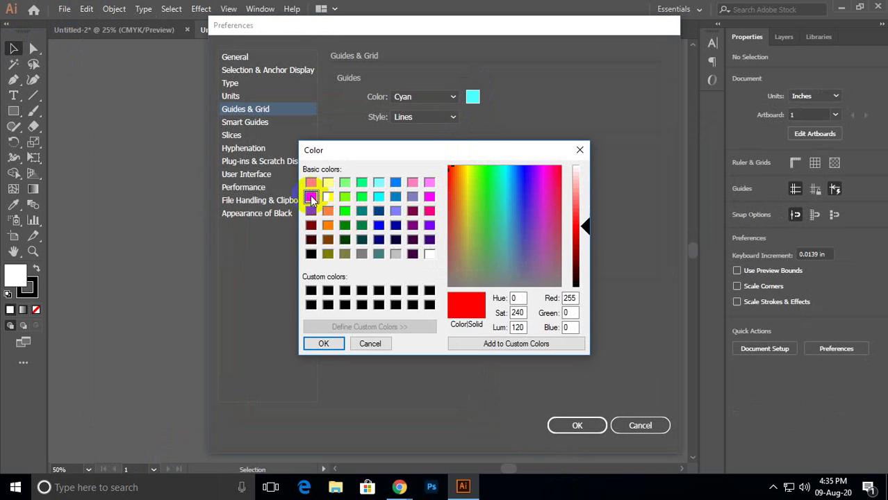
click(326, 344)
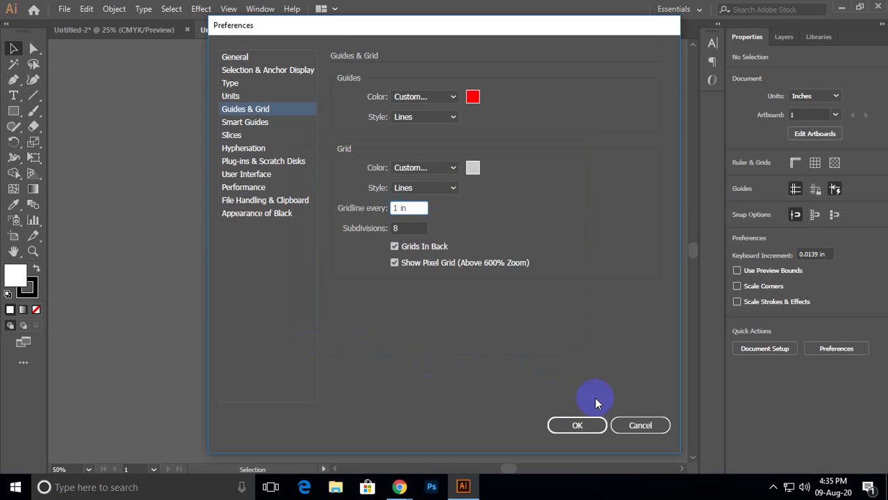
Set the grid colour to basic orange in the Guides & Grid preferences and apply the preferences.
click(473, 167)
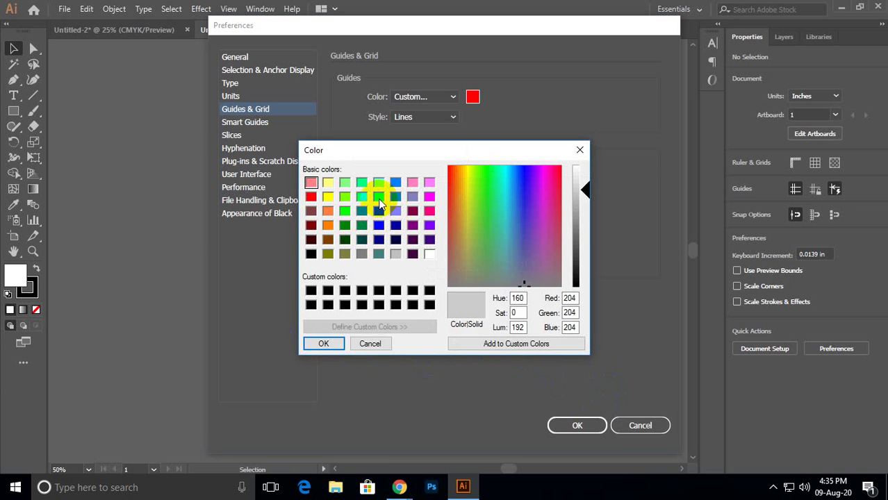
click(345, 212)
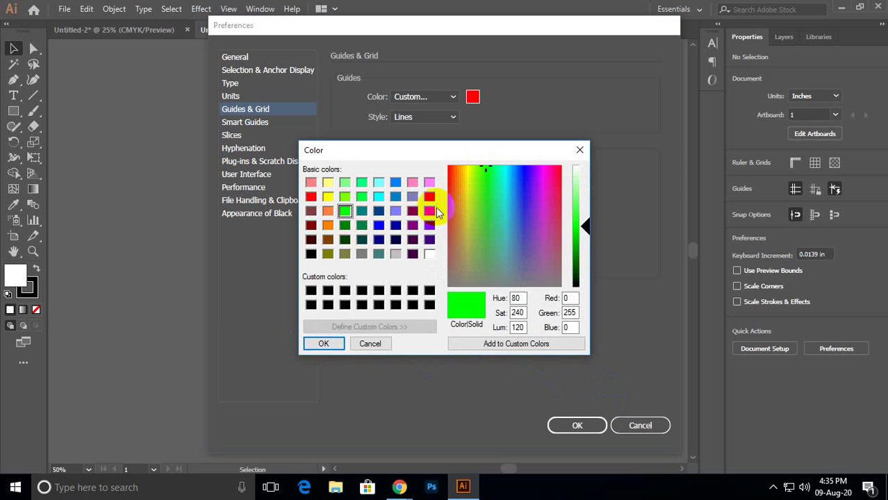
click(327, 227)
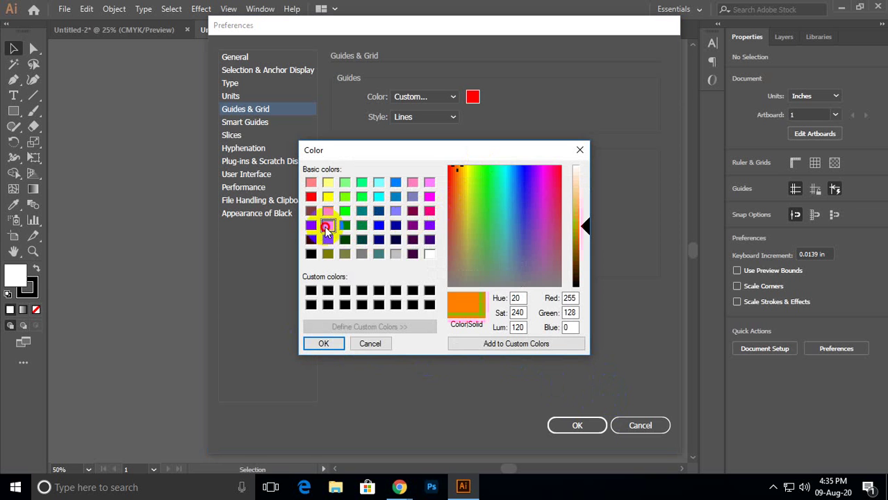
click(322, 342)
click(591, 428)
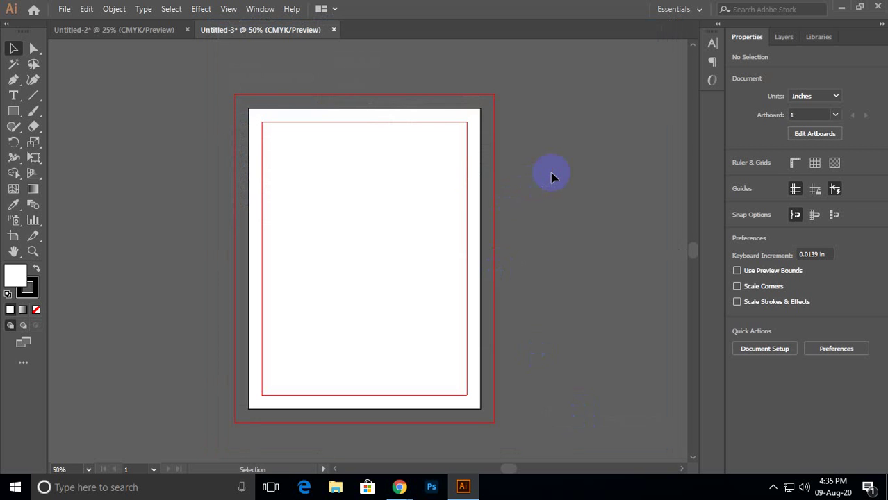
Close the Untitled-3 document without saving it.
click(336, 31)
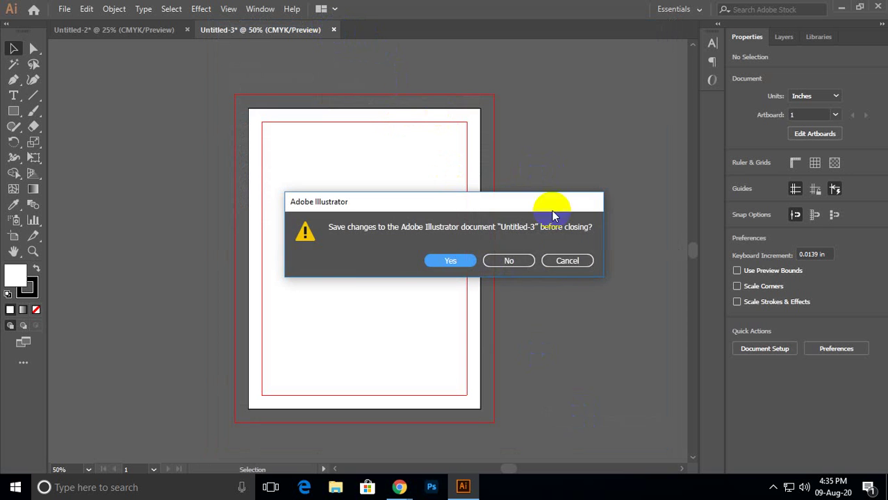
click(512, 260)
Move the orange and blue rectangles together with their inner guide onto the white artboard, and deselect.
click(383, 213)
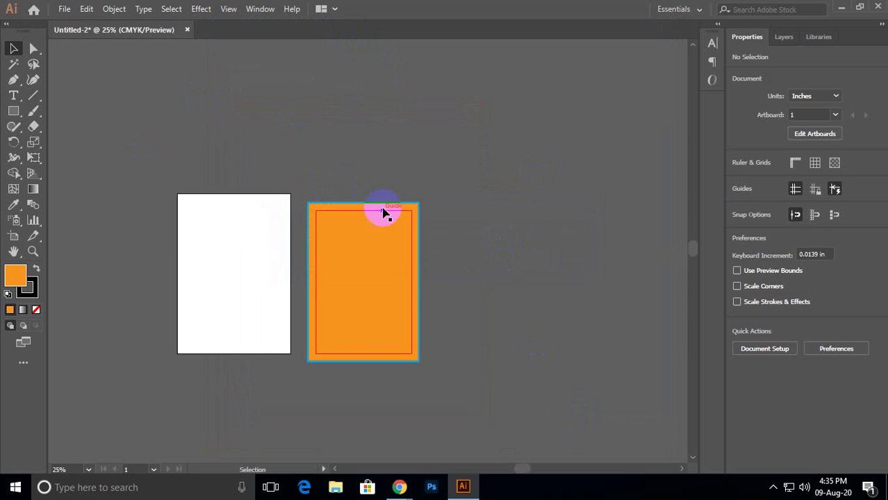
drag(409, 304, 452, 271)
click(540, 254)
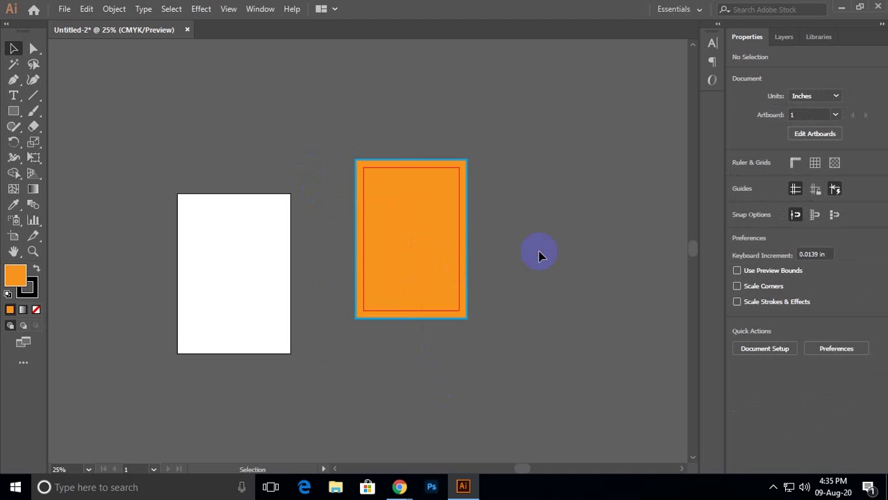
click(430, 281)
drag(430, 282, 263, 312)
scroll(240, 284, up, 2)
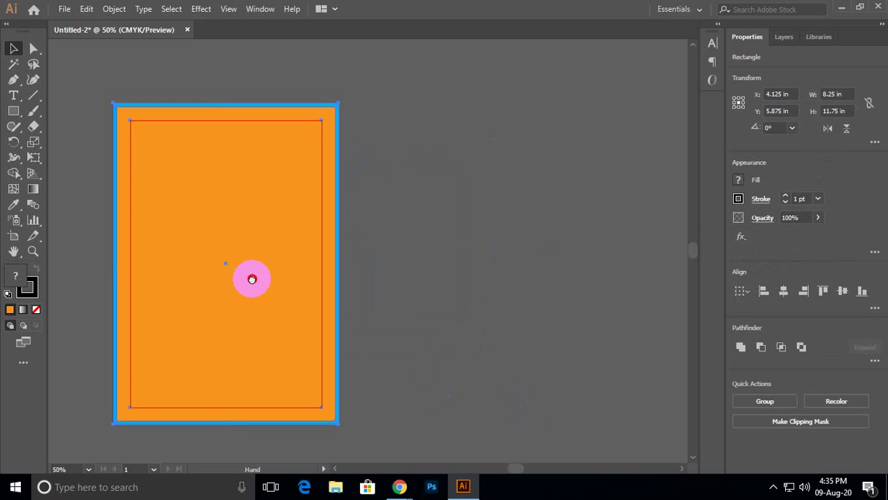
click(460, 240)
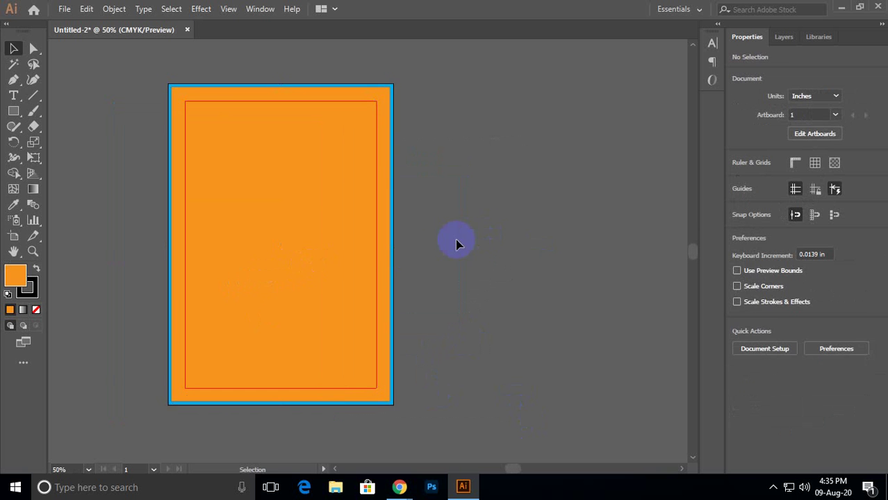
Lock the blue outer rectangle and the inner margin guide, and check with a marquee selection across the artboard.
click(393, 266)
click(394, 266)
click(315, 265)
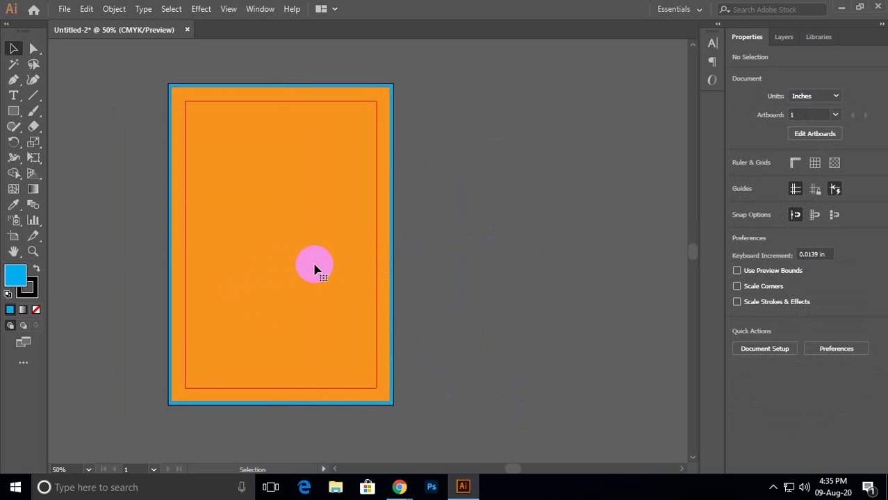
key(a)
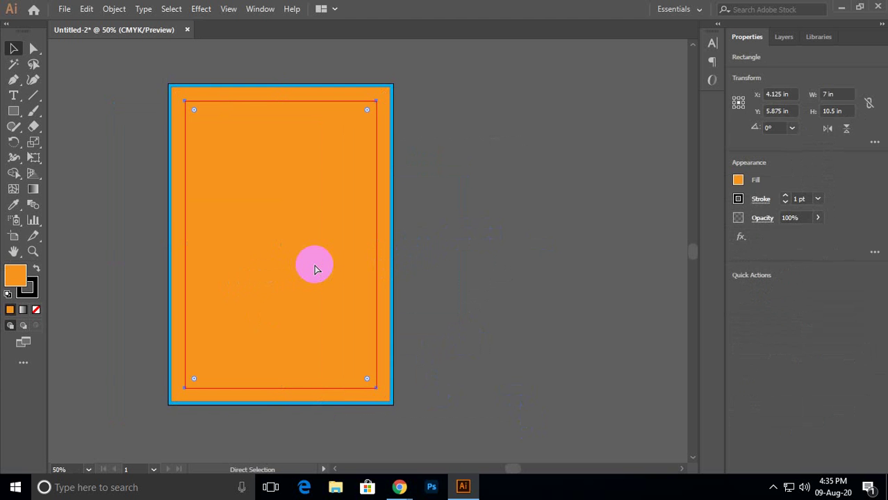
key(ctrl+shift+a)
key(v)
drag(149, 70, 415, 389)
click(327, 146)
click(416, 222)
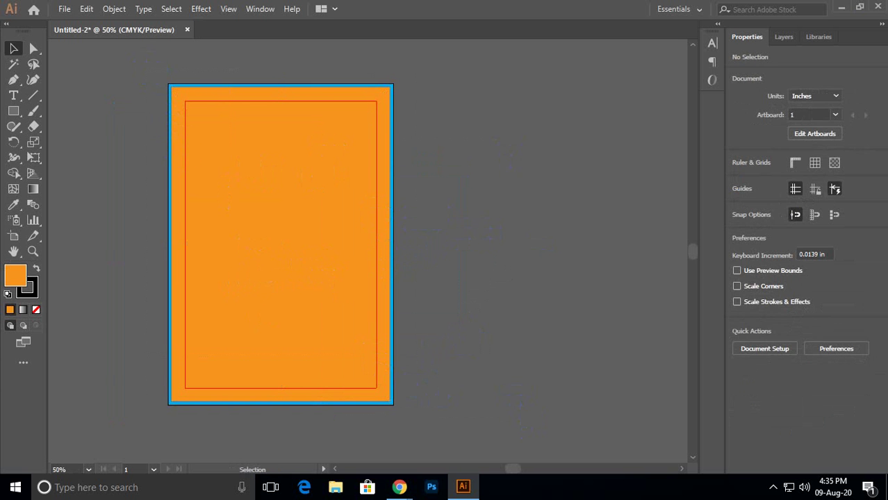
Switch to Chrome, search Google for "flyer design" in a new tab, and show the image results.
click(840, 8)
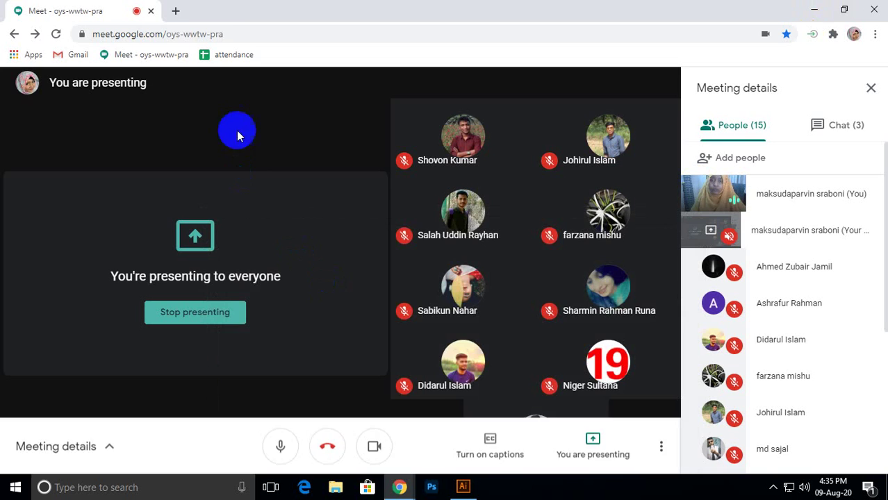
click(175, 11)
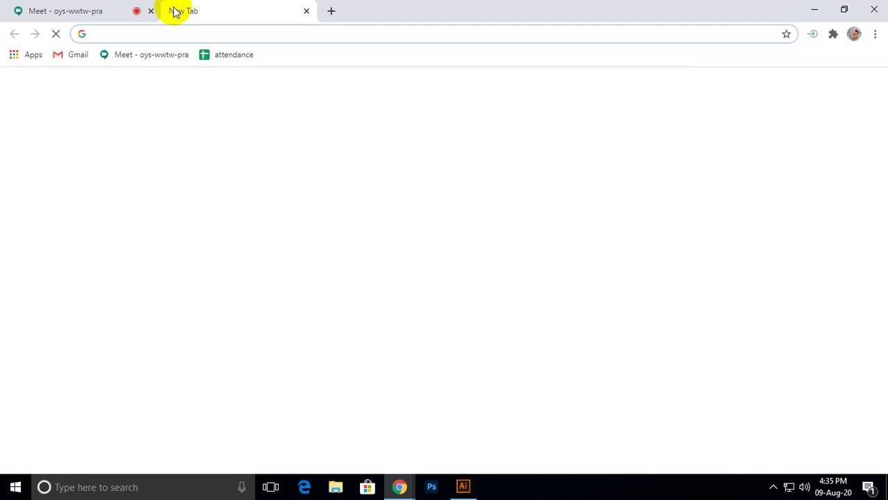
text(fly)
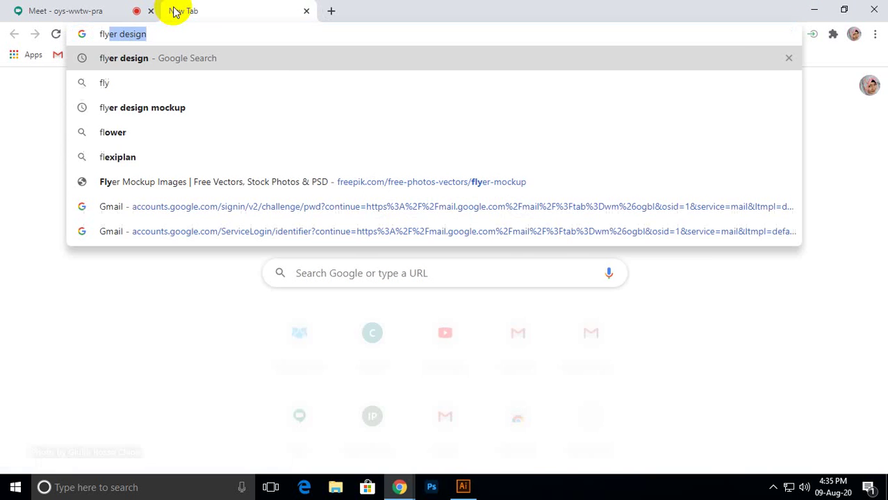
text(er)
key(Return)
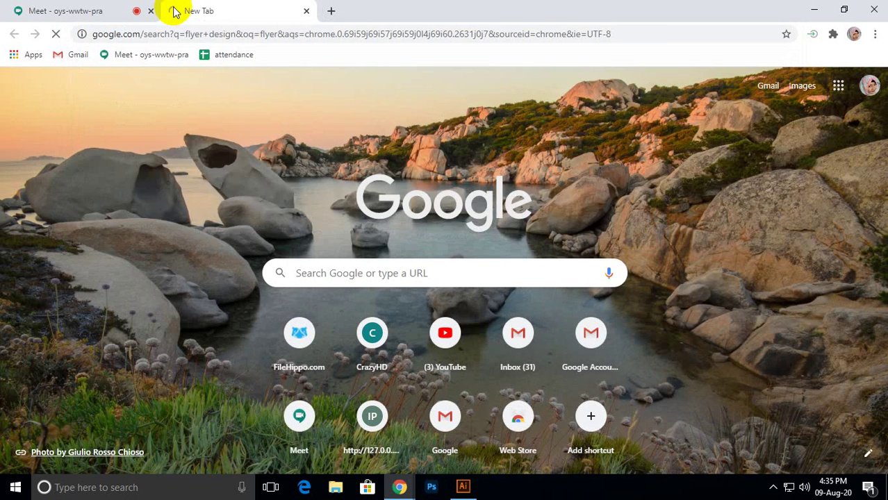
click(181, 136)
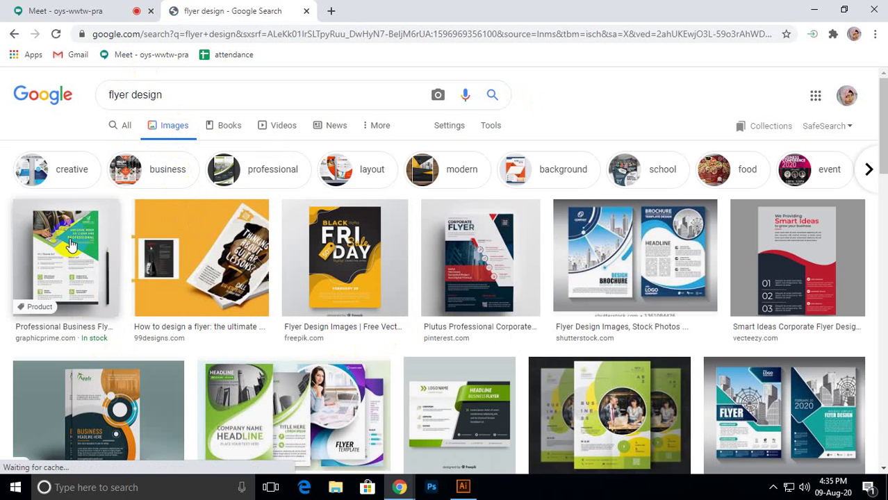
Preview the green Professional Business flyer, the Smart Ideas flyer and related corporate flyers to examine their layouts.
click(70, 245)
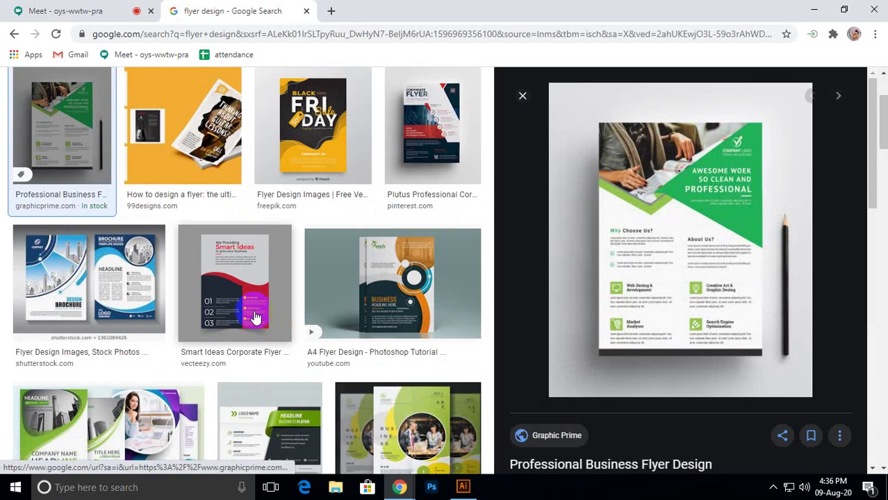
click(256, 318)
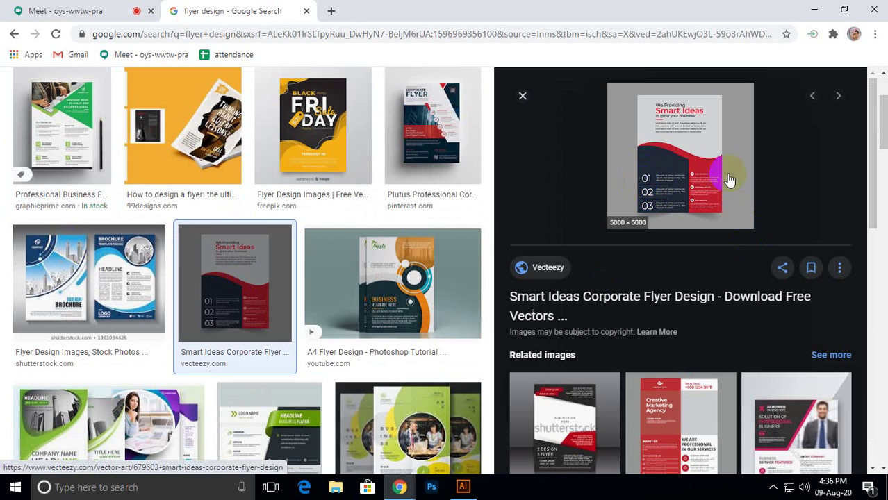
scroll(698, 289, down, 2)
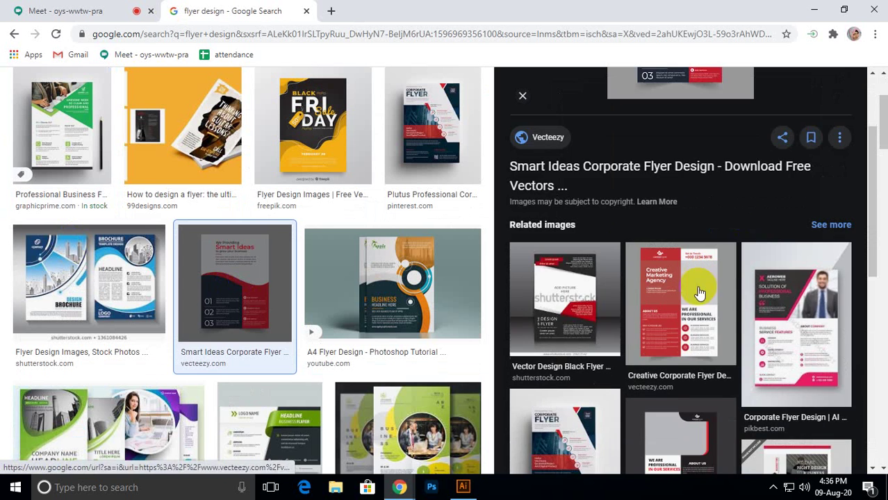
click(663, 337)
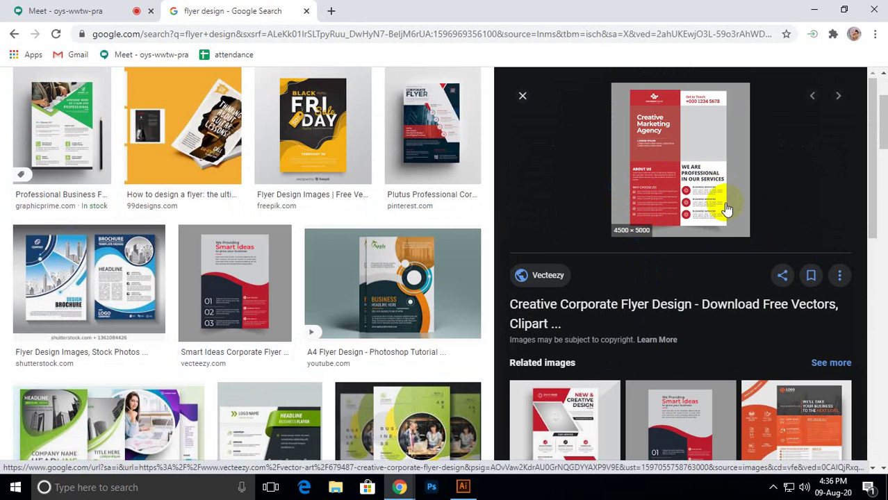
scroll(719, 201, down, 2)
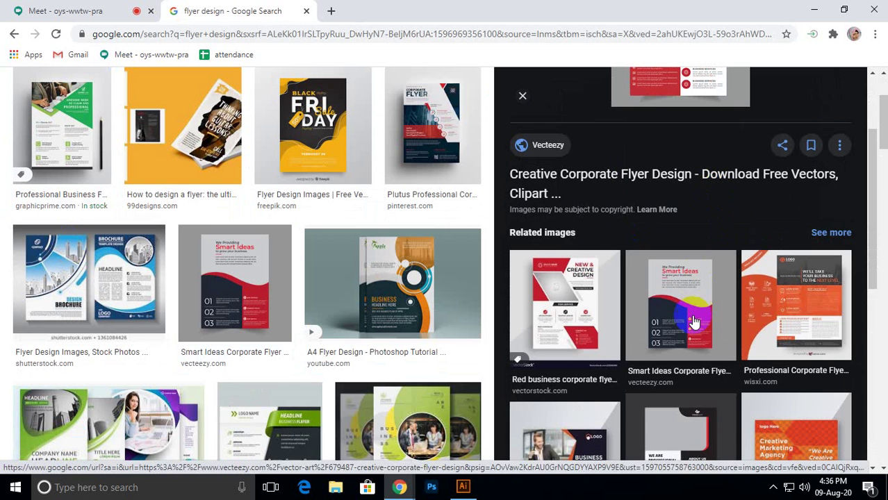
click(800, 316)
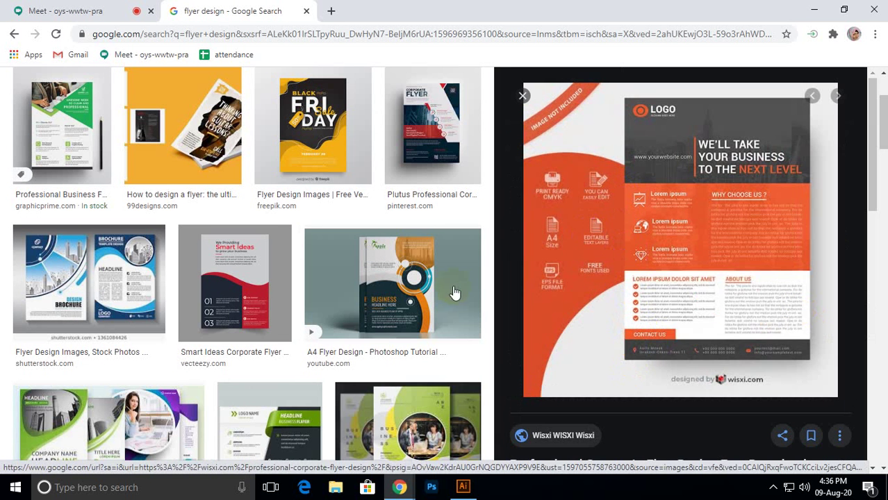
Browse further flyer examples, enlarging the A4 Photoshop tutorial, the pink Corporate Flyer Design Templates and the Black Friday design.
scroll(313, 278, down, 1)
click(393, 230)
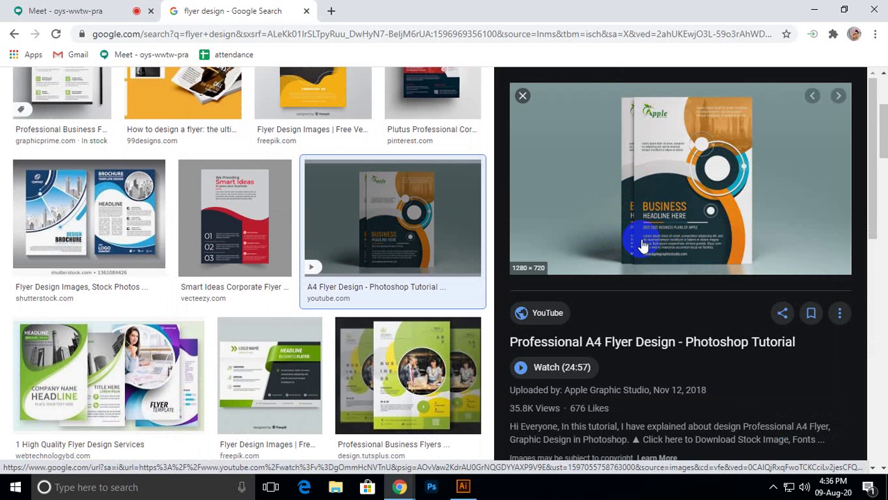
scroll(238, 298, down, 1)
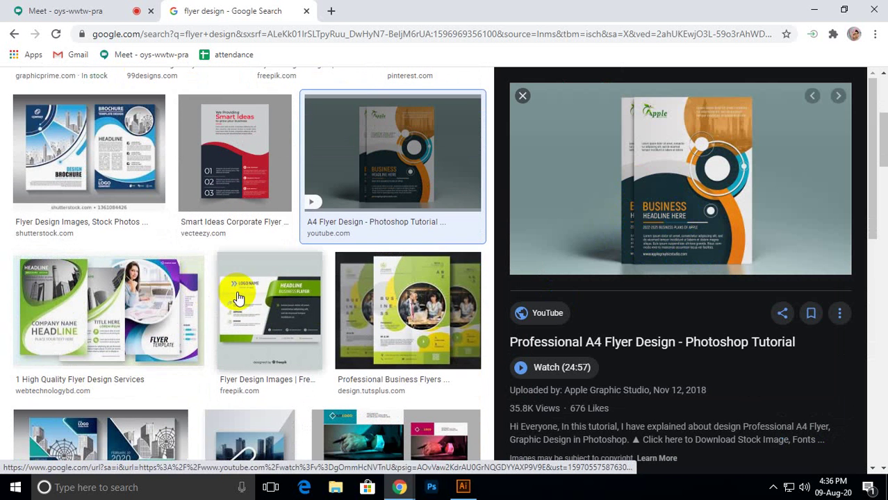
scroll(255, 291, down, 2)
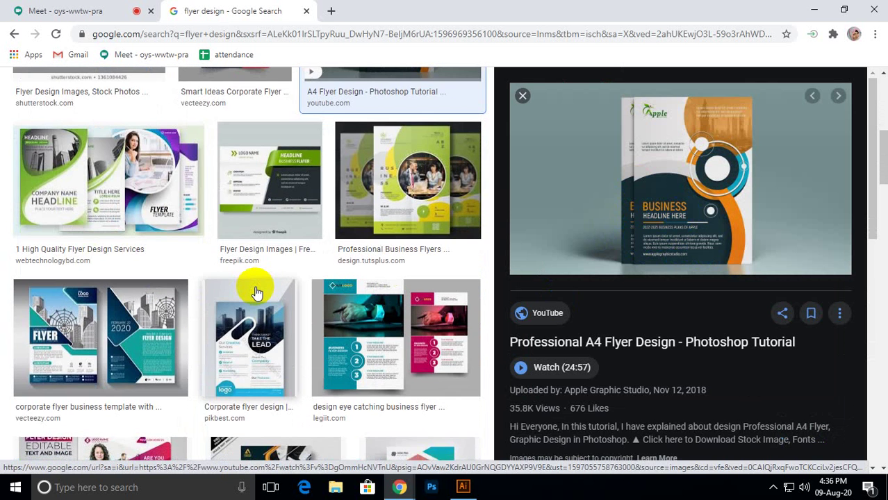
scroll(256, 292, down, 2)
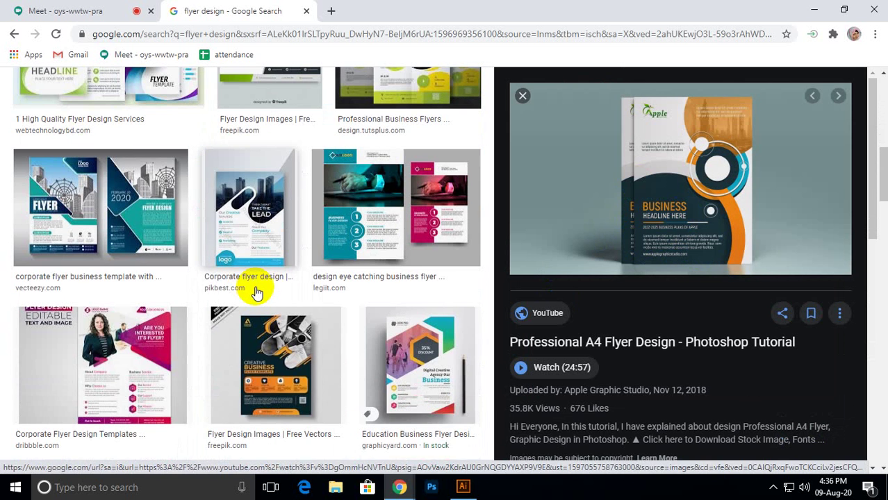
scroll(256, 292, down, 2)
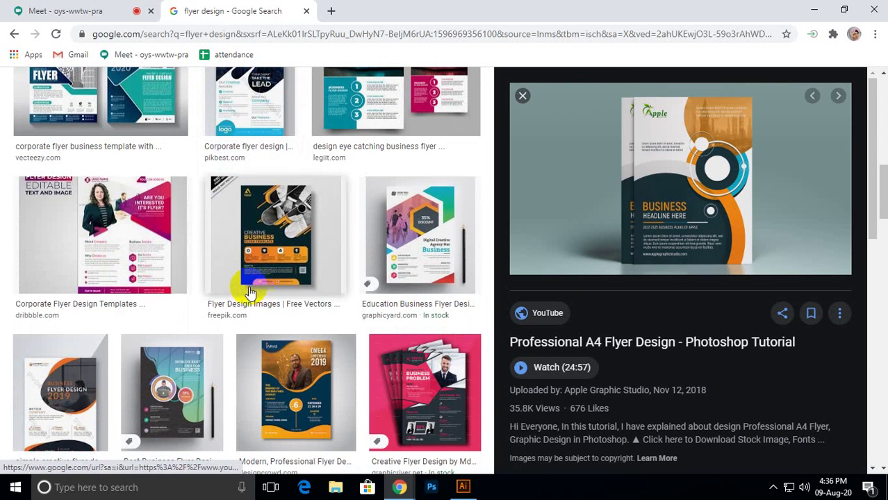
click(169, 212)
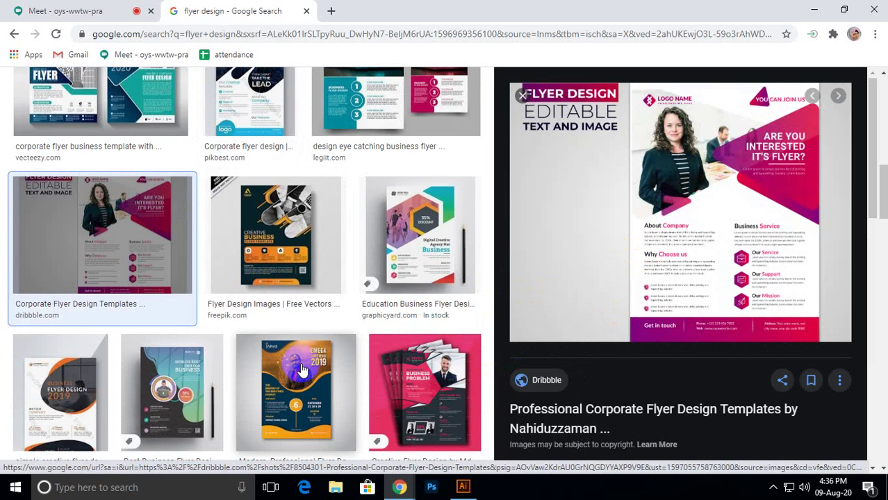
scroll(302, 370, down, 5)
click(313, 125)
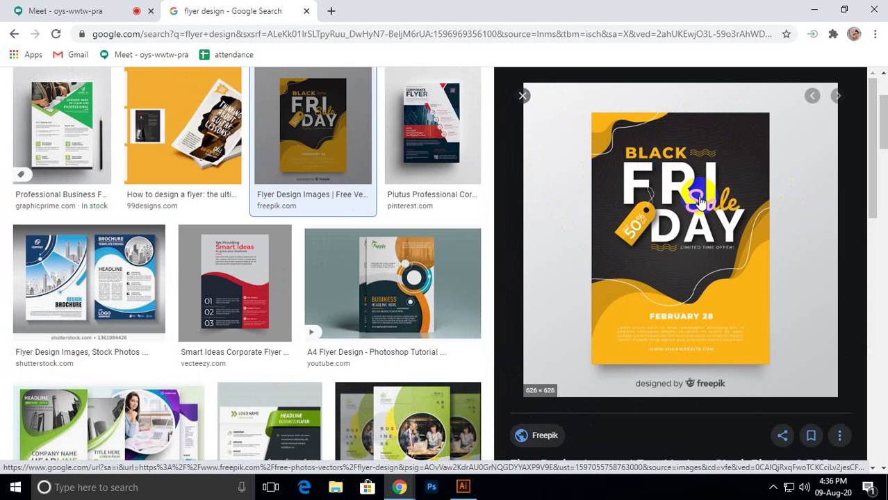
Check the Meet call, return to Illustrator, and change the orange rectangle's fill to a very light grey swatch.
click(61, 12)
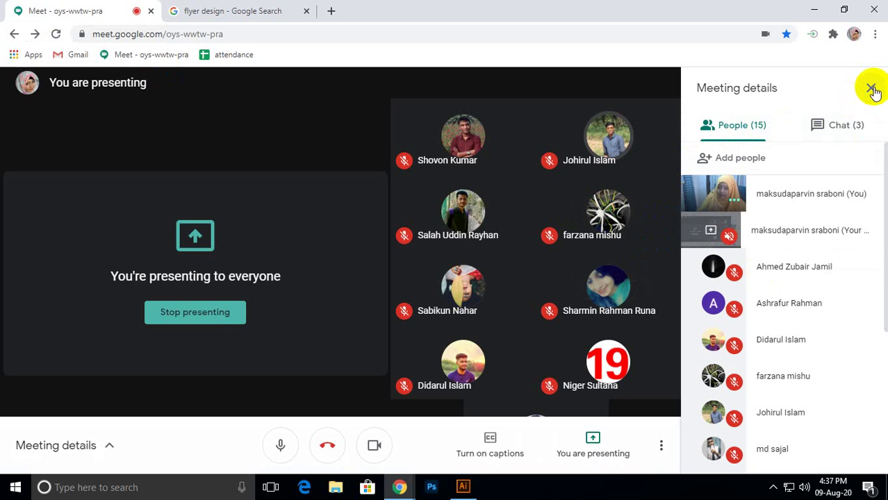
click(462, 490)
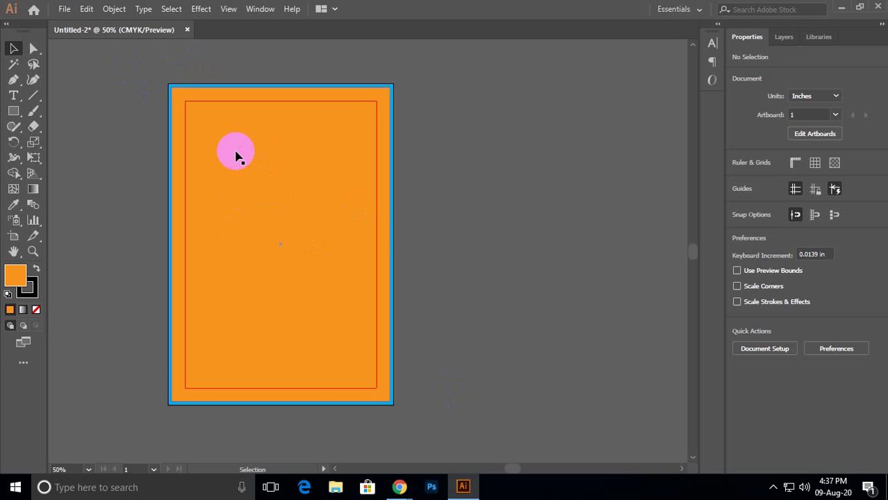
click(212, 142)
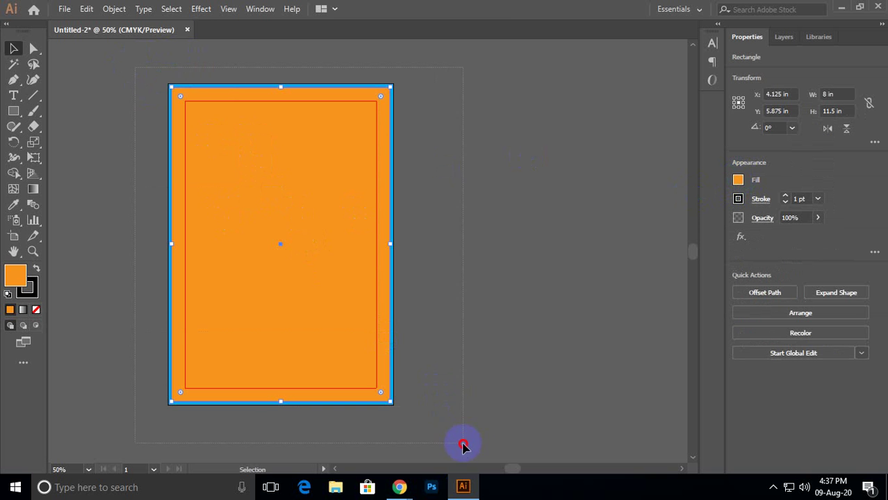
click(738, 181)
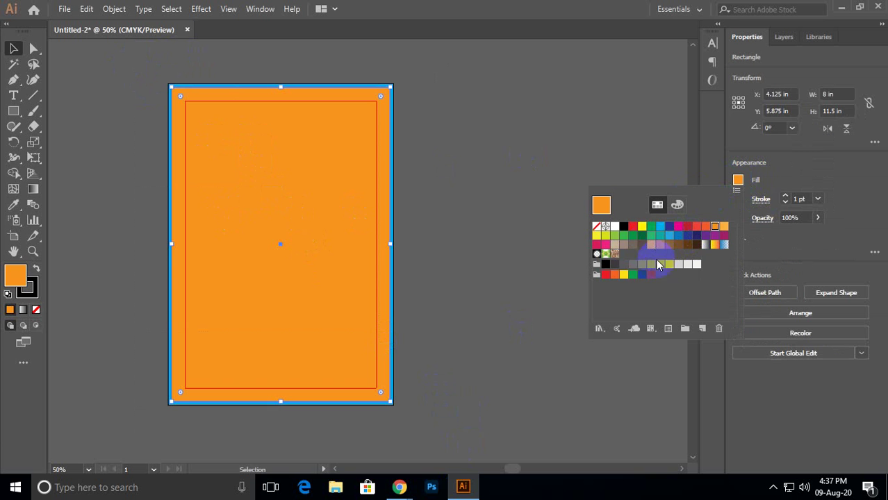
click(693, 266)
click(431, 174)
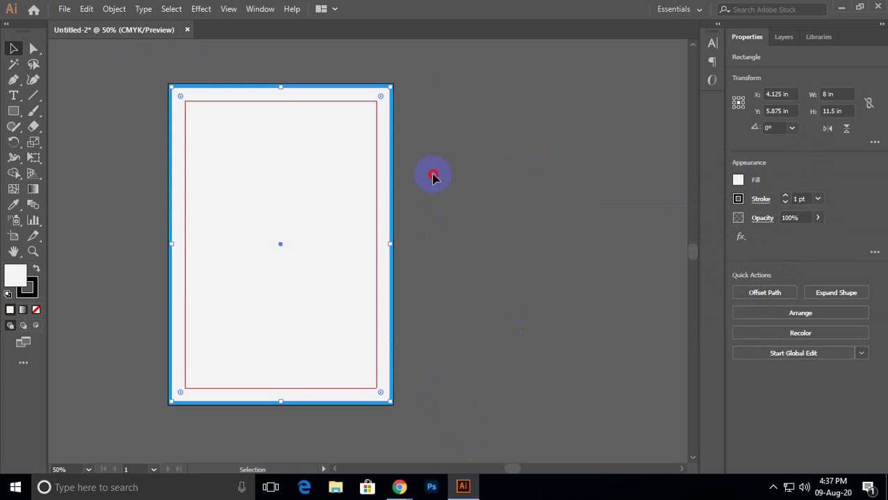
Deselect the rectangle, check the Google Meet participants, and return to the Illustrator document.
click(431, 174)
click(841, 6)
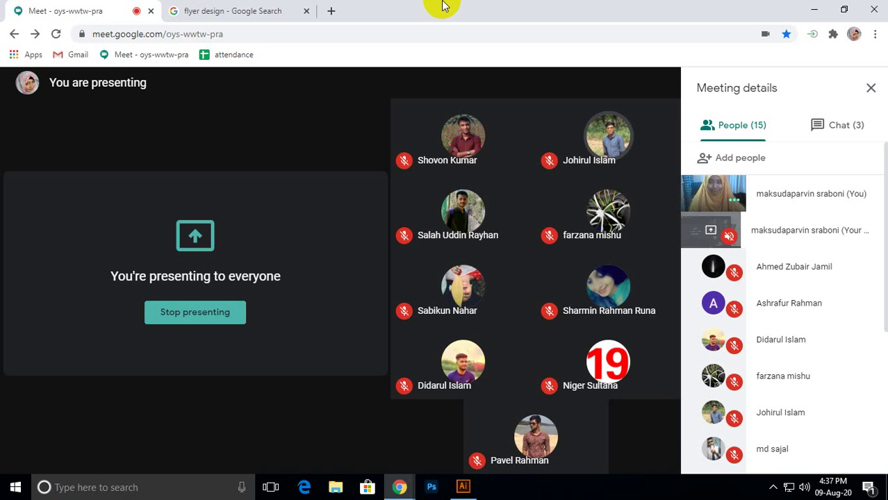
click(463, 489)
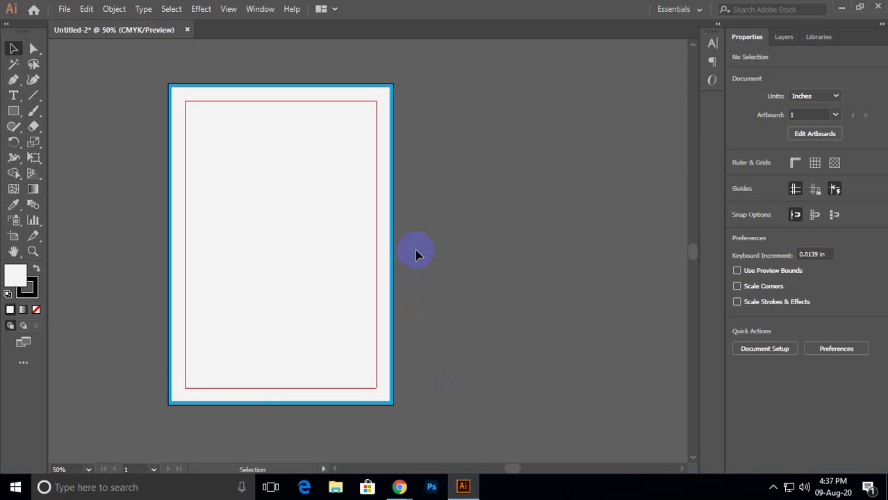
Draw a circle about 7.4 in wide with the Ellipse tool over the page's upper-left corner.
click(341, 175)
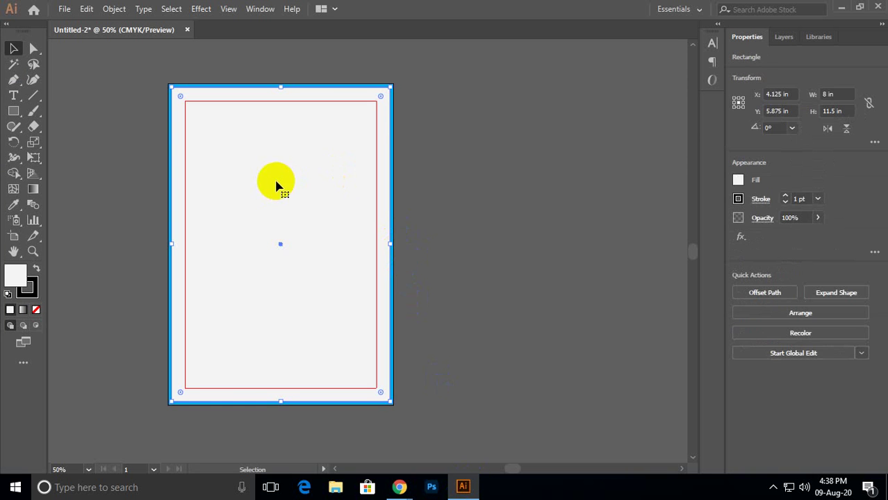
drag(277, 184, 363, 214)
scroll(351, 194, down, 1)
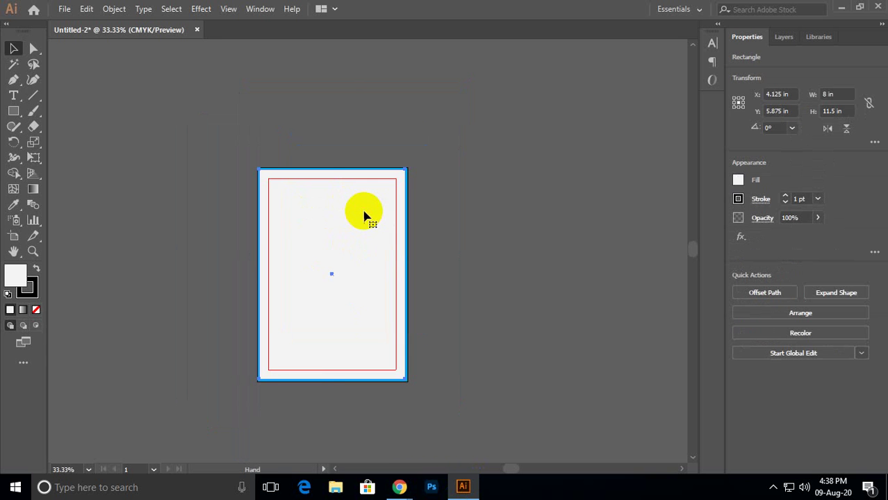
click(519, 221)
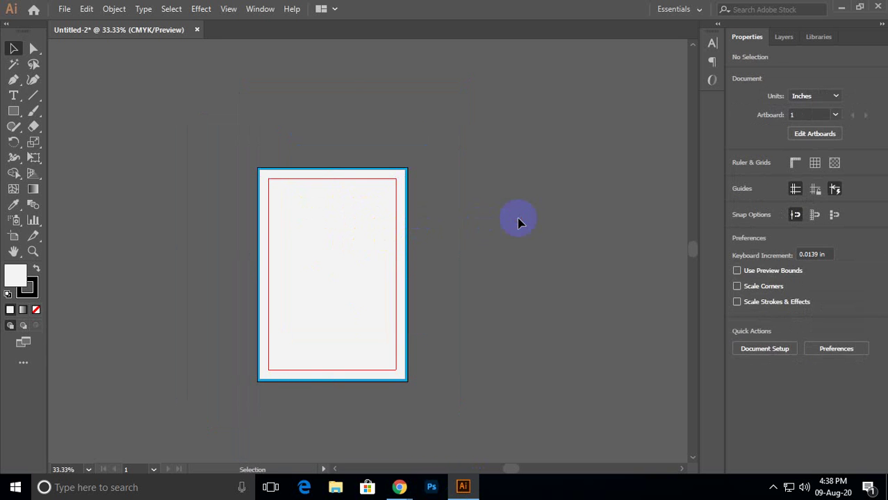
click(13, 111)
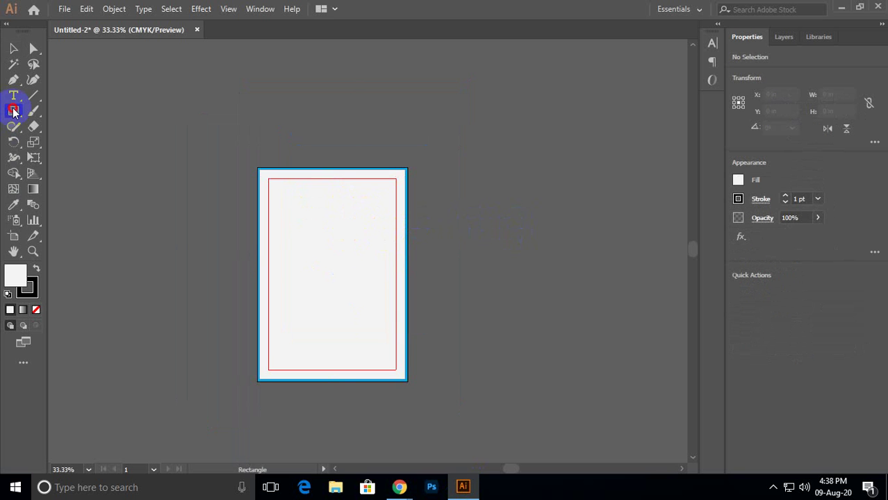
click(62, 143)
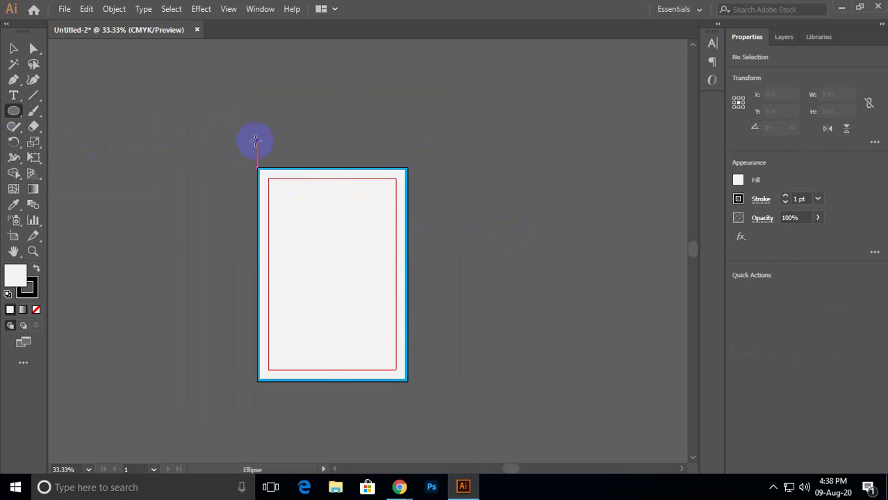
drag(256, 141, 378, 278)
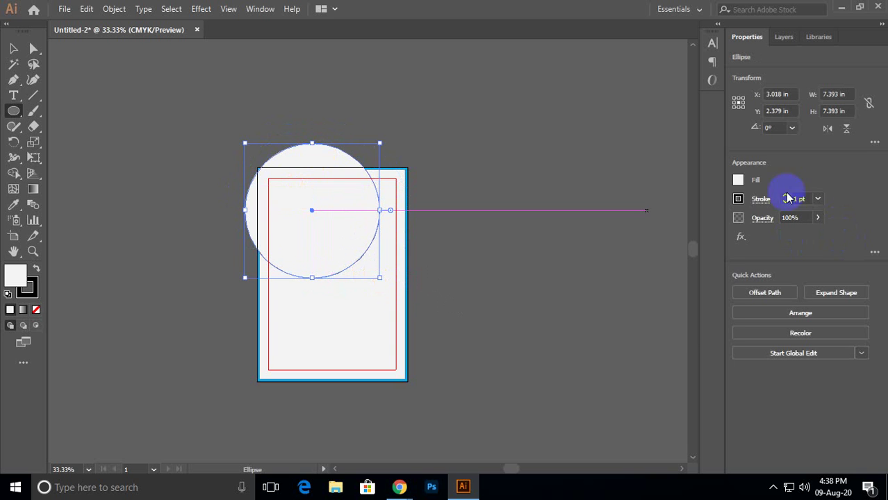
Remove the circle's fill and draw a second unfilled circle about 5.5 in wide over the page's upper-right corner.
click(738, 182)
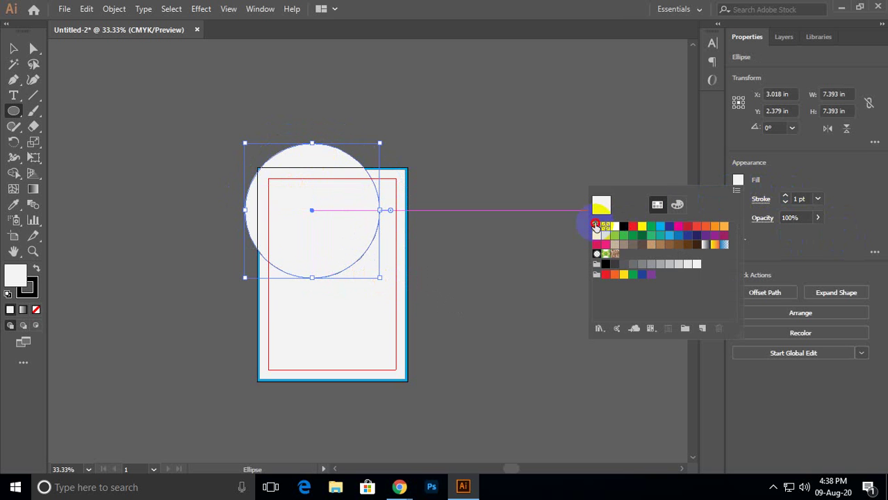
click(597, 227)
click(263, 133)
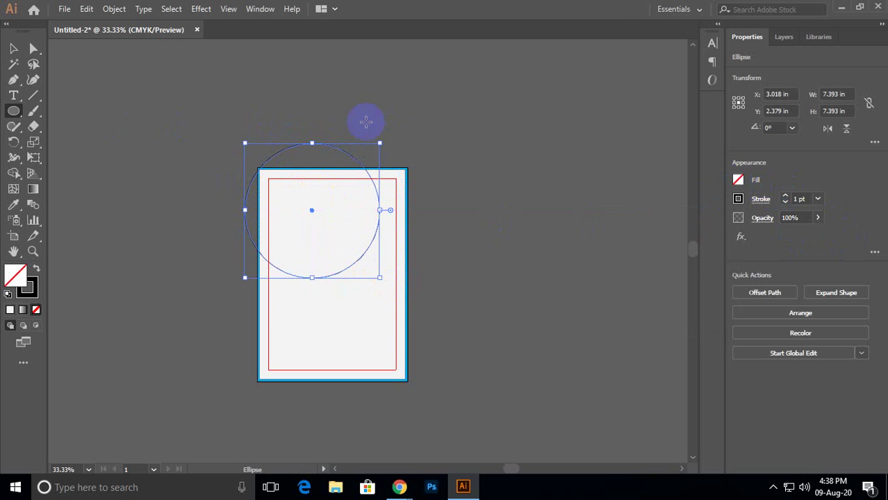
mouse_move(398, 137)
mouse_down()
mouse_move(497, 236)
mouse_move(432, 235)
mouse_up()
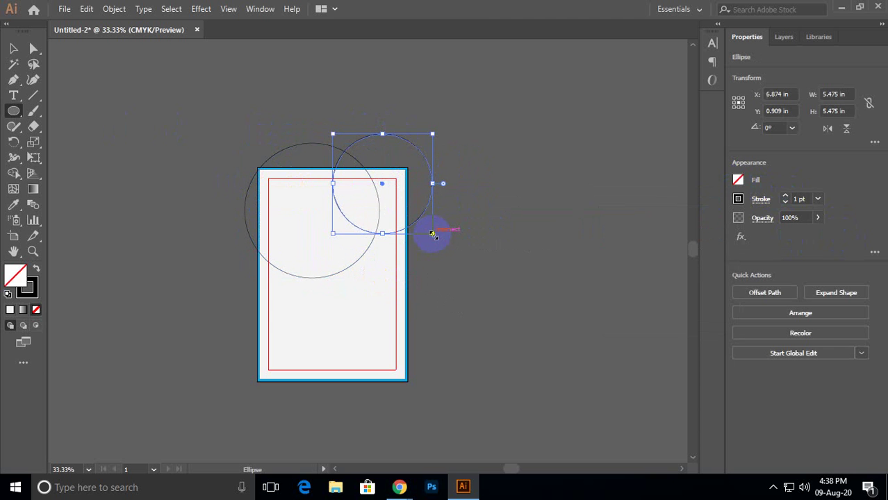
Draw a vertical line about 8.7 in long on the rectangle's left edge and a horizontal one about 8.1 in long on its top edge.
click(33, 95)
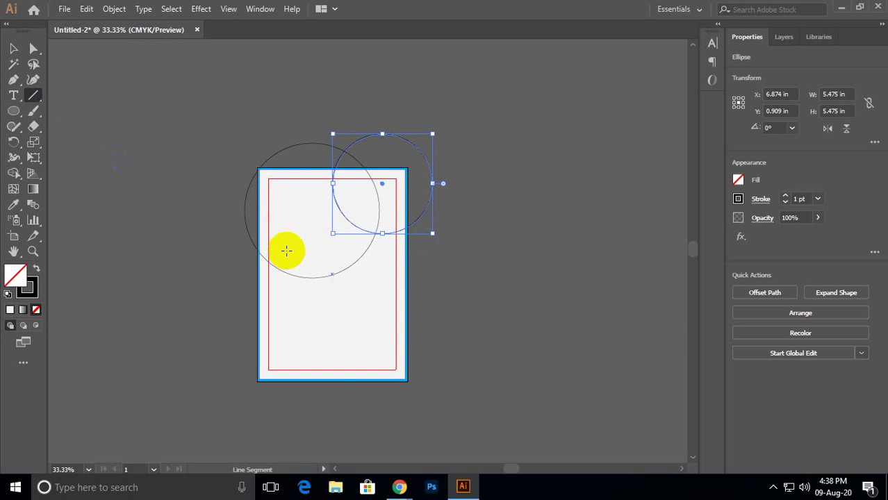
scroll(288, 249, up, 2)
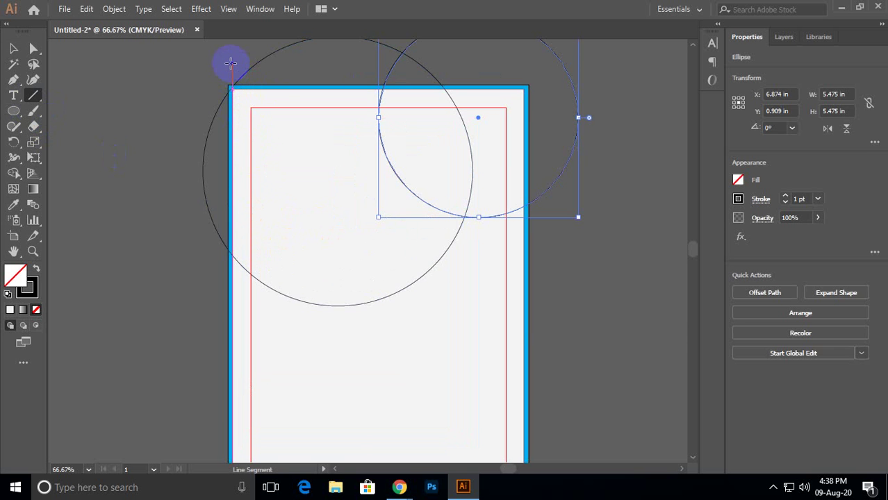
drag(230, 64, 228, 381)
drag(341, 193, 292, 246)
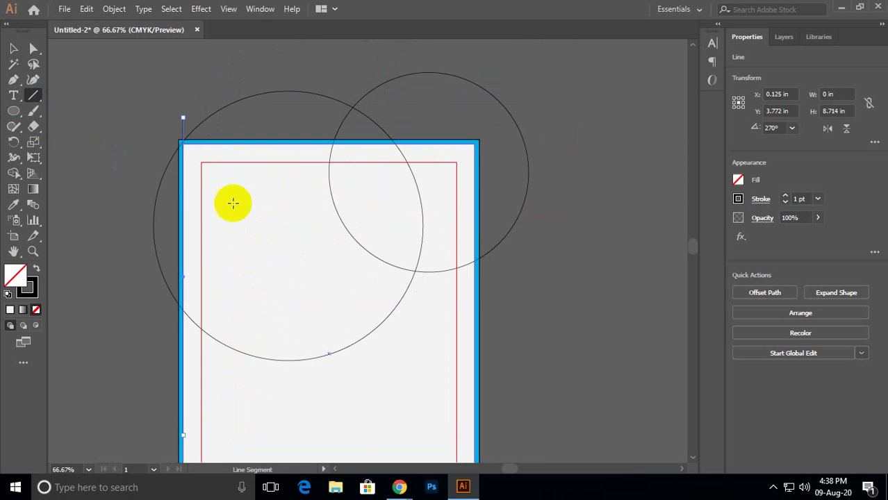
drag(162, 143, 457, 143)
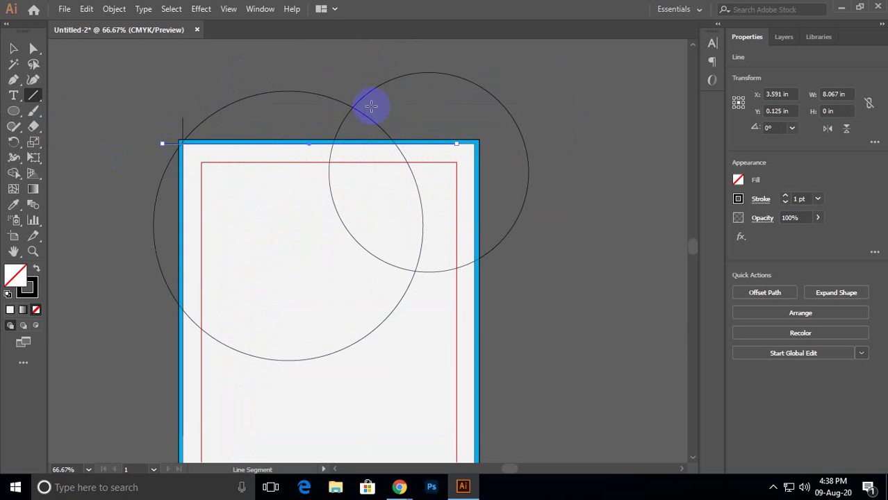
Draw a vertical line about 8.4 in long down through the area where the two circles overlap.
drag(371, 106, 385, 414)
key(space)
drag(432, 321, 414, 271)
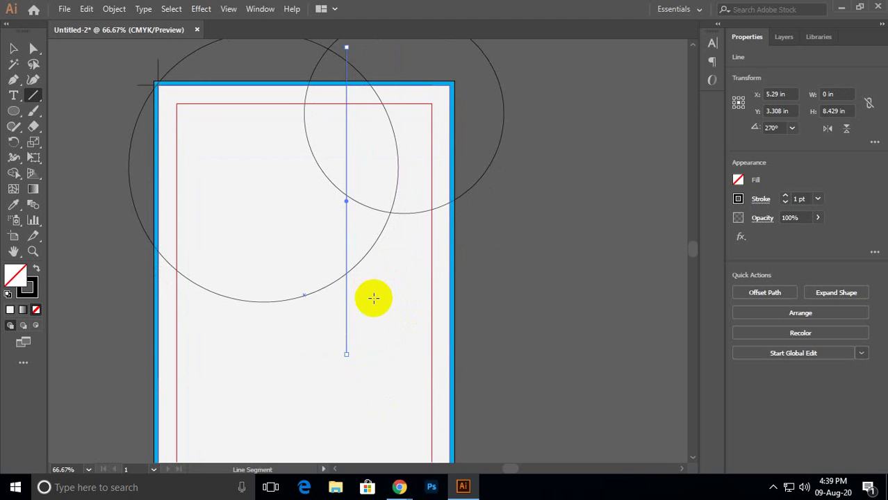
key(space)
drag(382, 272, 391, 294)
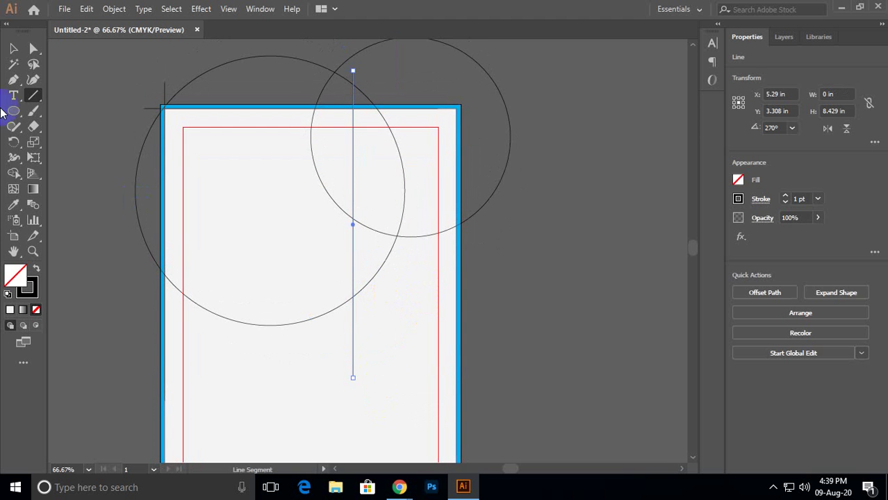
Select the circles, lines and rectangle together, and extract the large circle's region inside the page with Shape Builder.
click(13, 48)
drag(102, 72, 535, 375)
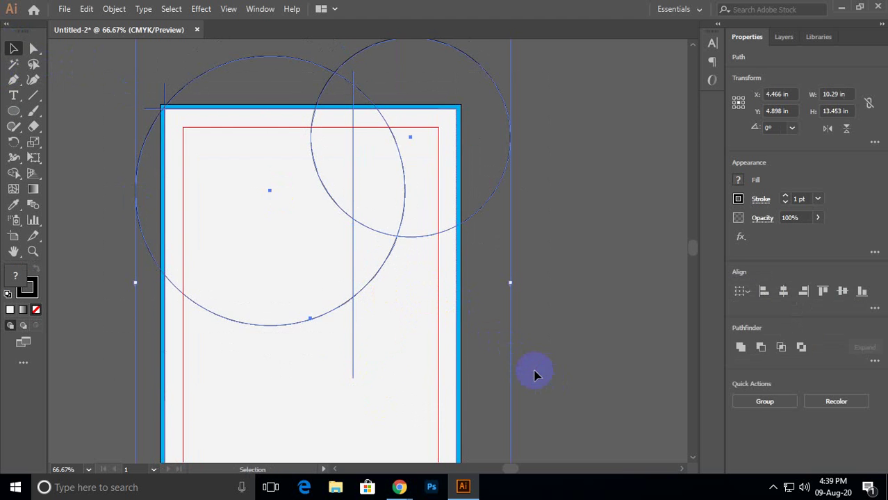
click(14, 172)
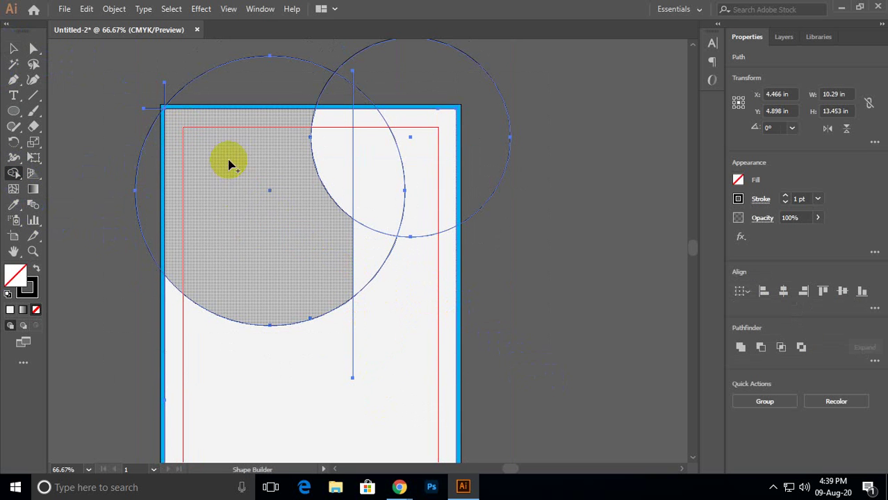
click(266, 254)
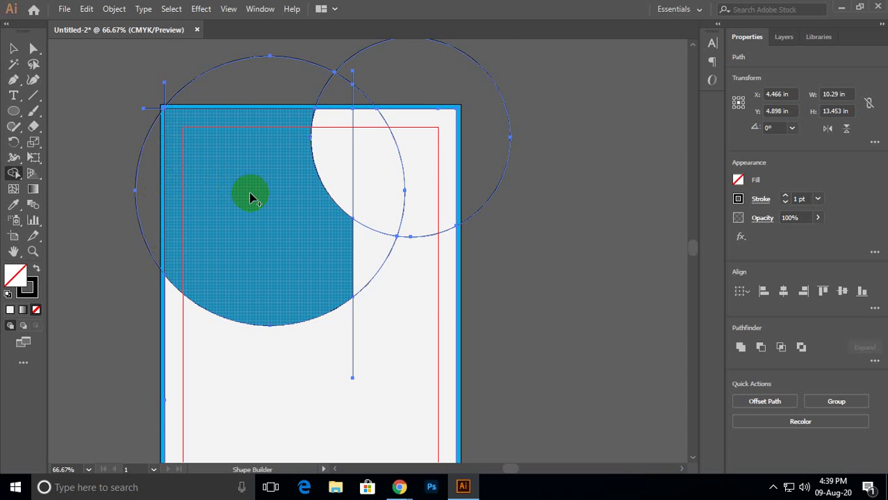
Try deleting the selected artwork and undo the deletion.
key(ctrl)
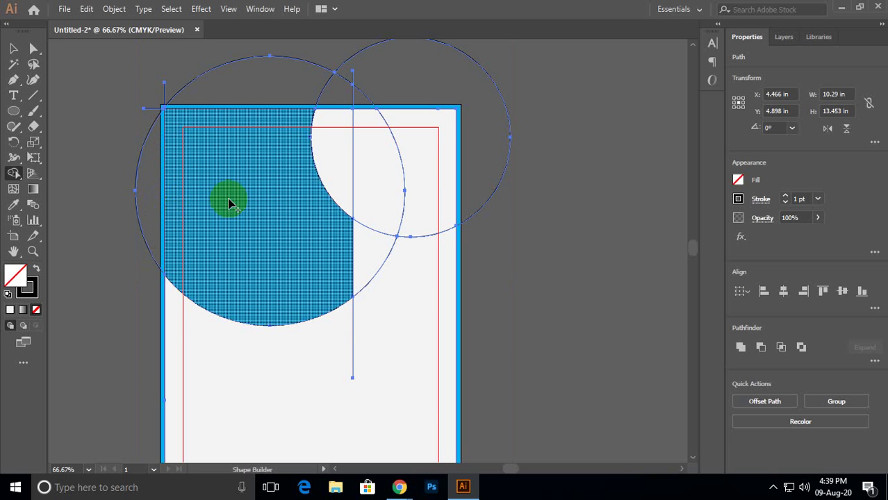
mouse_move(231, 203)
mouse_down()
mouse_move(219, 284)
mouse_move(89, 319)
mouse_up()
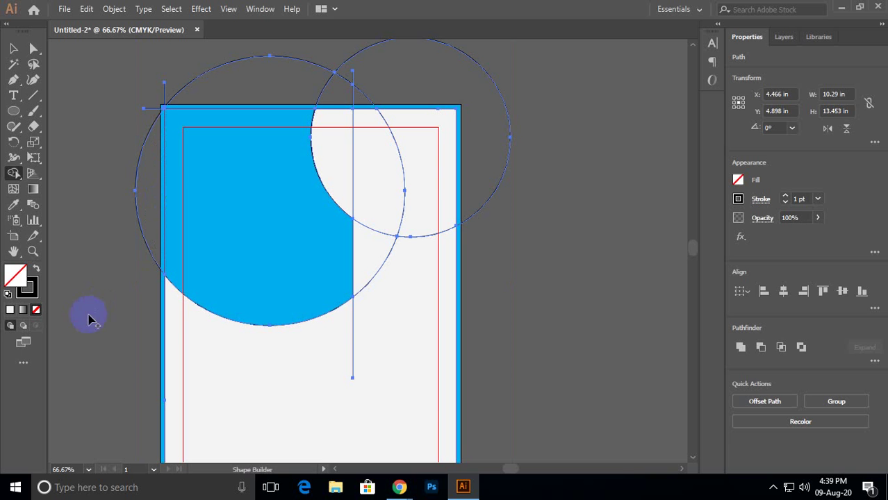
key(Delete)
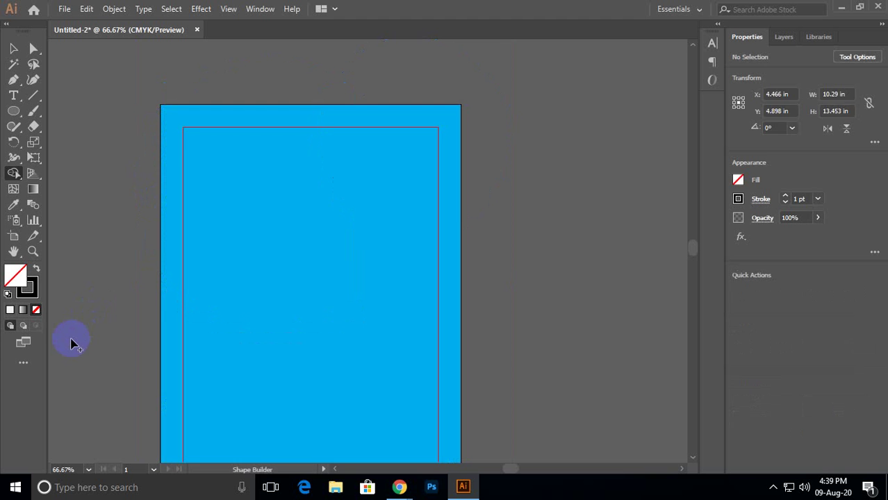
key(ctrl+z)
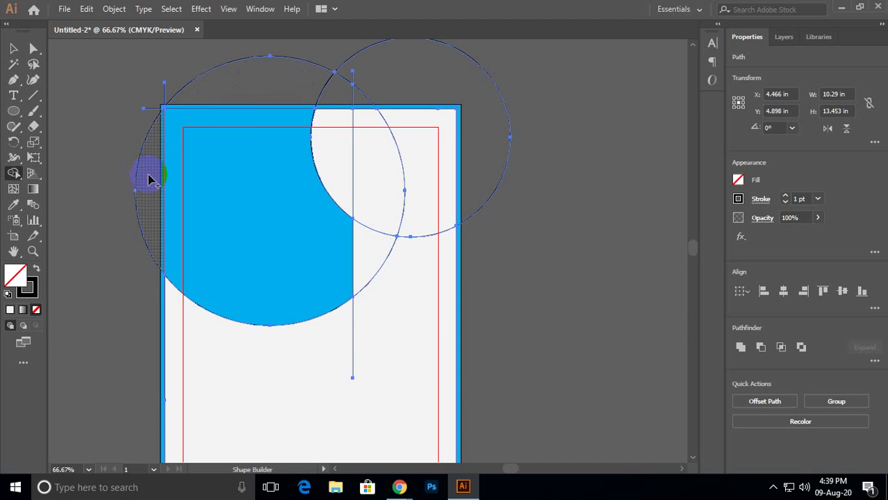
Try merging the remaining circle and page regions around the extracted shape with Shape Builder, and deselect the result.
mouse_move(149, 164)
mouse_down()
mouse_move(157, 114)
mouse_move(187, 89)
mouse_move(349, 78)
mouse_move(351, 148)
mouse_move(386, 180)
mouse_move(421, 191)
mouse_move(373, 249)
mouse_move(435, 169)
mouse_move(428, 116)
mouse_move(363, 66)
mouse_move(354, 92)
mouse_move(422, 160)
mouse_move(426, 227)
mouse_move(379, 332)
mouse_move(362, 346)
mouse_move(404, 270)
mouse_move(415, 180)
mouse_up()
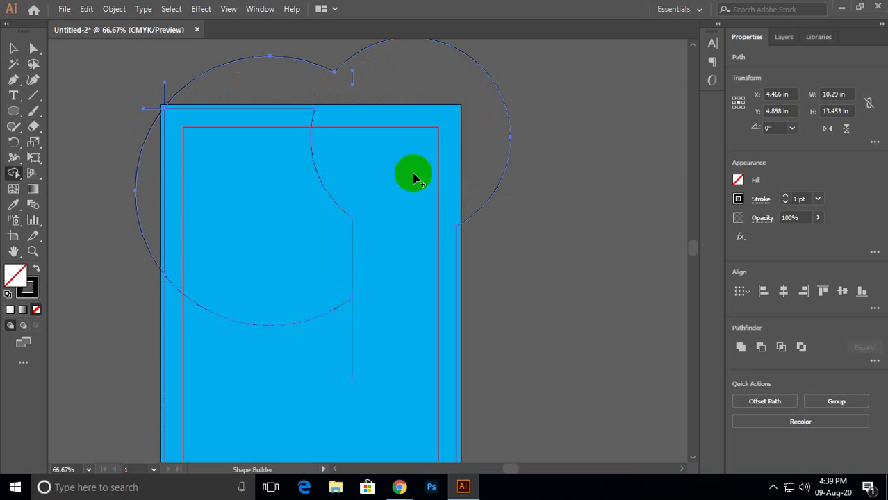
click(13, 48)
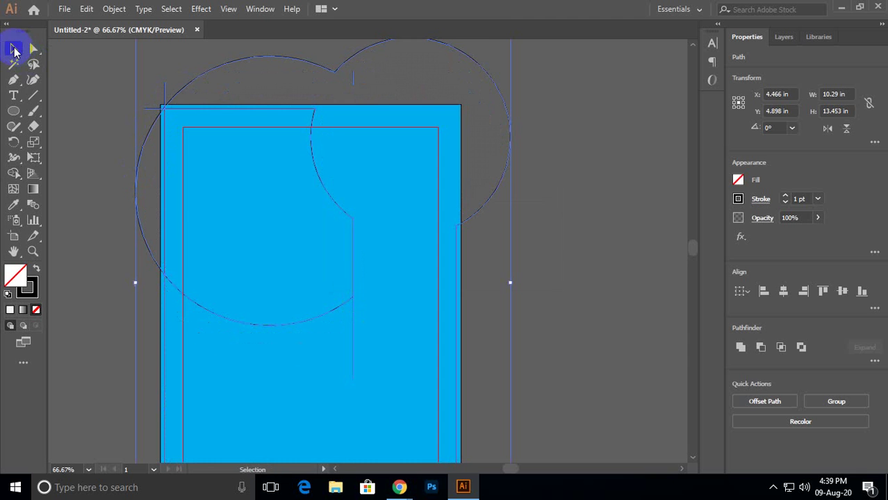
click(346, 172)
scroll(610, 173, down, 1)
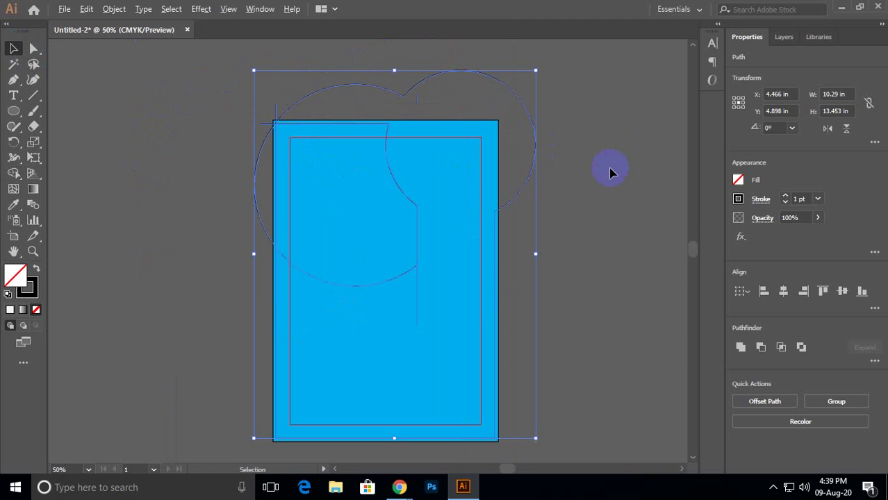
click(602, 214)
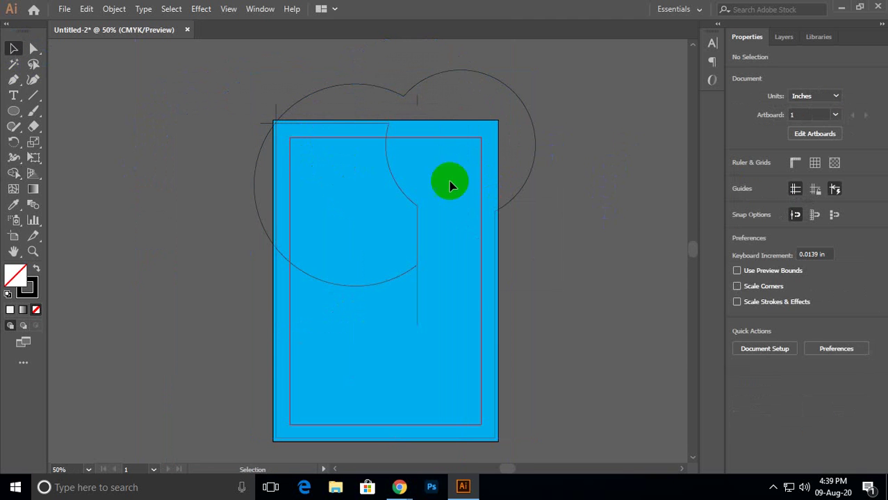
Try deleting the leftover circle outlines and moving the extracted shape off the page to its left.
click(400, 192)
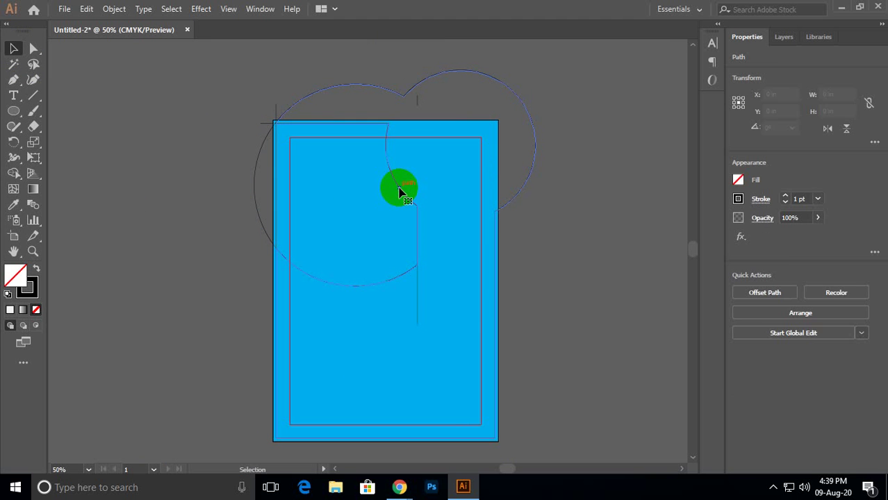
click(609, 188)
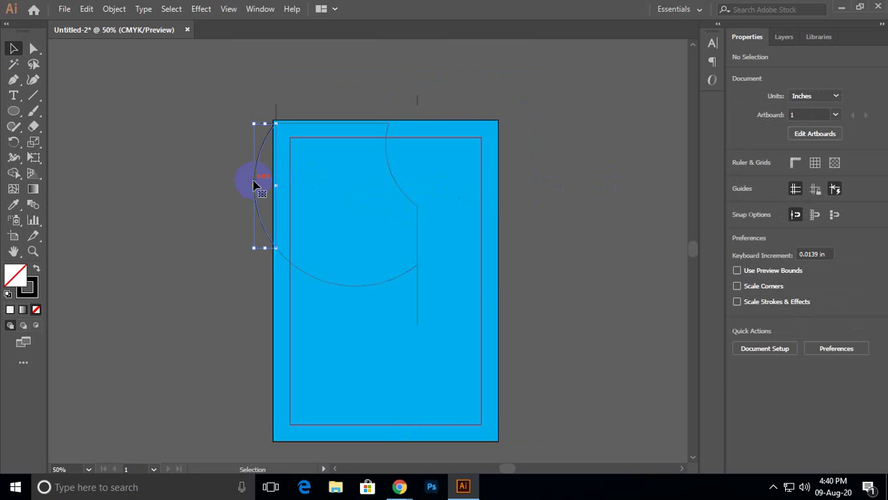
key(Delete)
click(312, 127)
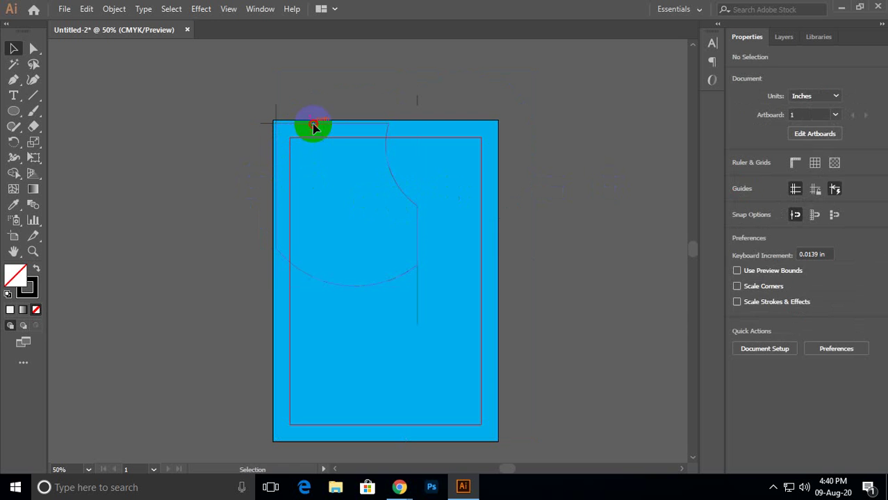
drag(399, 189, 193, 191)
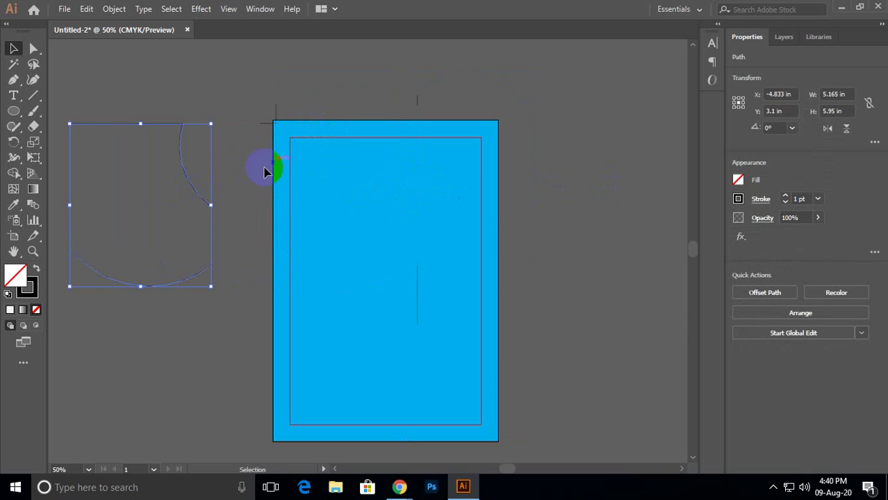
Try removing the stray line segments and moving the extracted shape back onto the page.
click(502, 396)
click(502, 396)
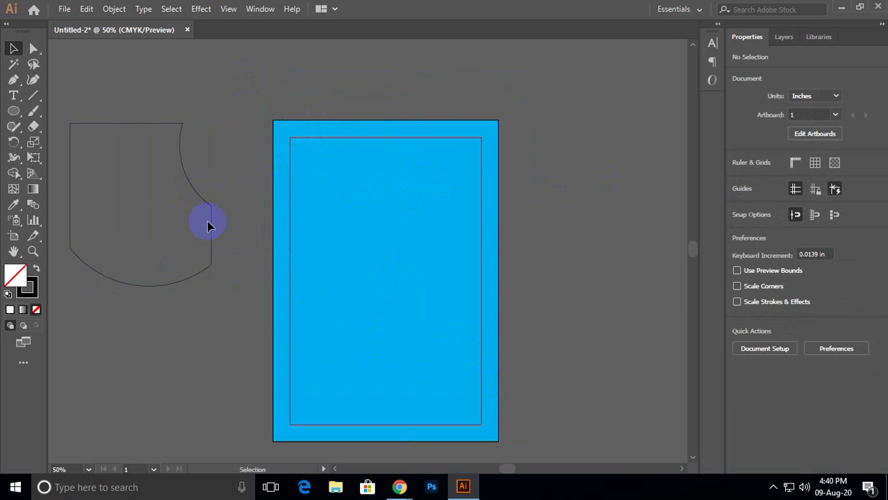
drag(209, 226, 415, 224)
Undo the moves, deletions and region merge back to the first Shape Builder extraction.
key(ctrl+z)
key(ctrl+z)
key(ctrl+z)
key(ctrl+z)
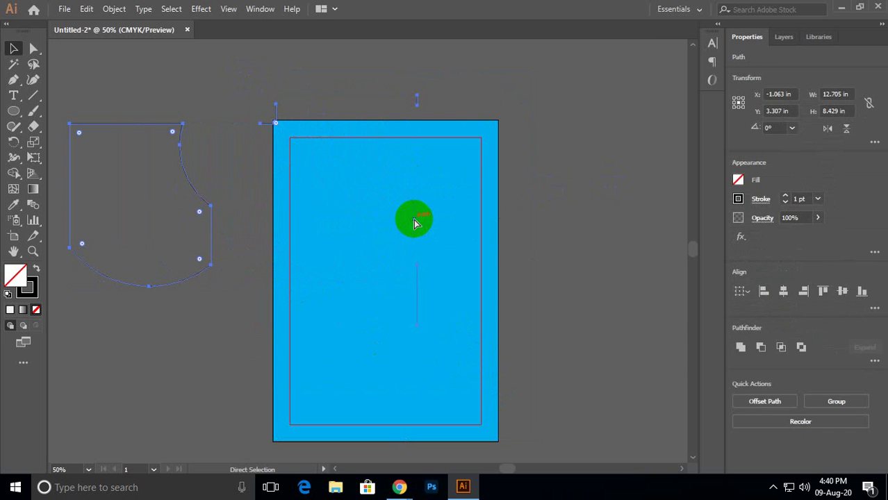
key(ctrl+z)
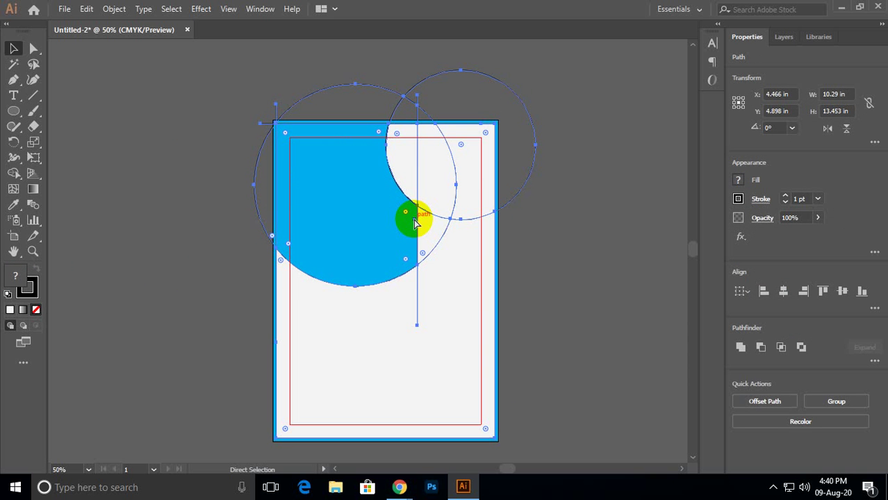
Undo the Shape Builder extraction and its fill, back to the separate circles and straight lines.
key(ctrl+z)
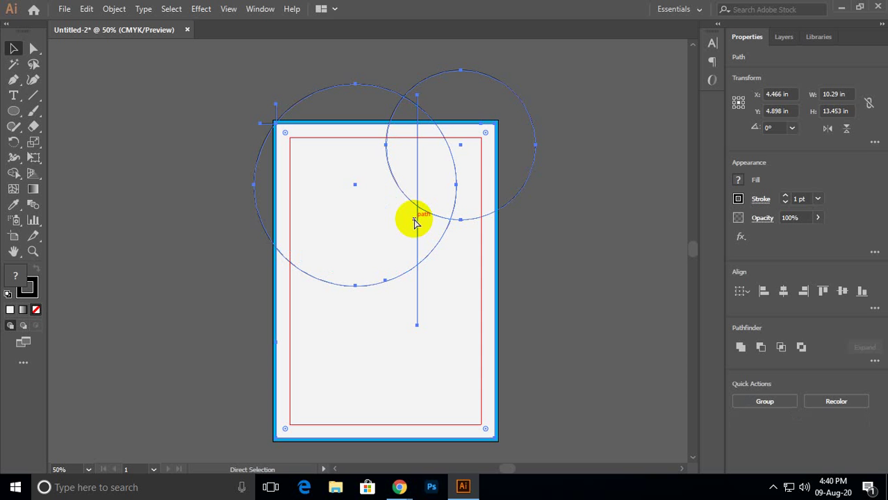
key(ctrl+z)
key(ctrl+z)
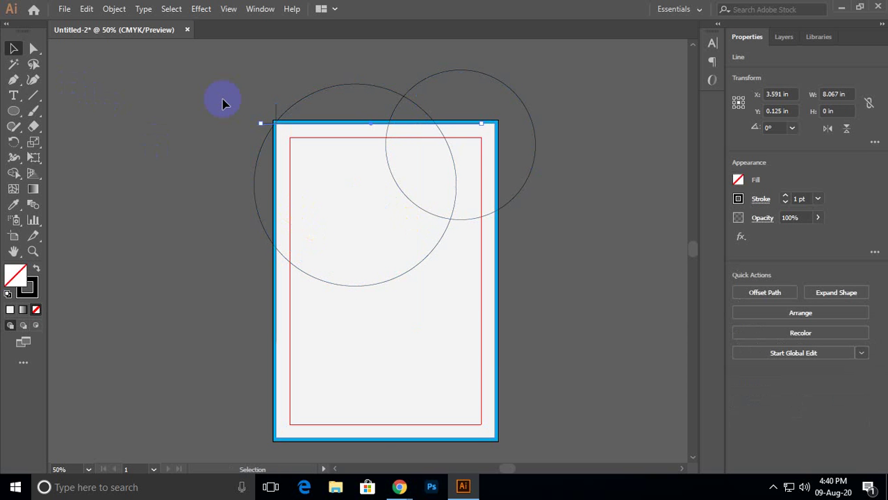
key(ctrl+shift+z)
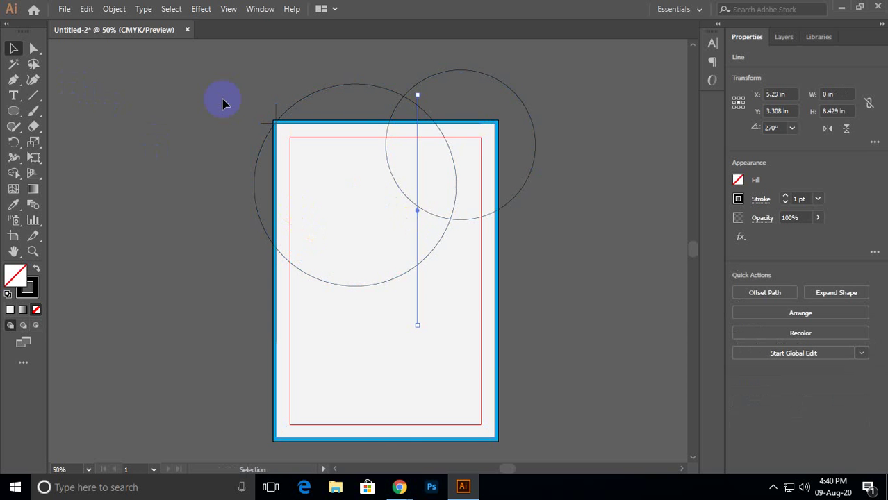
Lock the light grey page rectangle so that it stays out of the next selection.
click(395, 444)
click(366, 415)
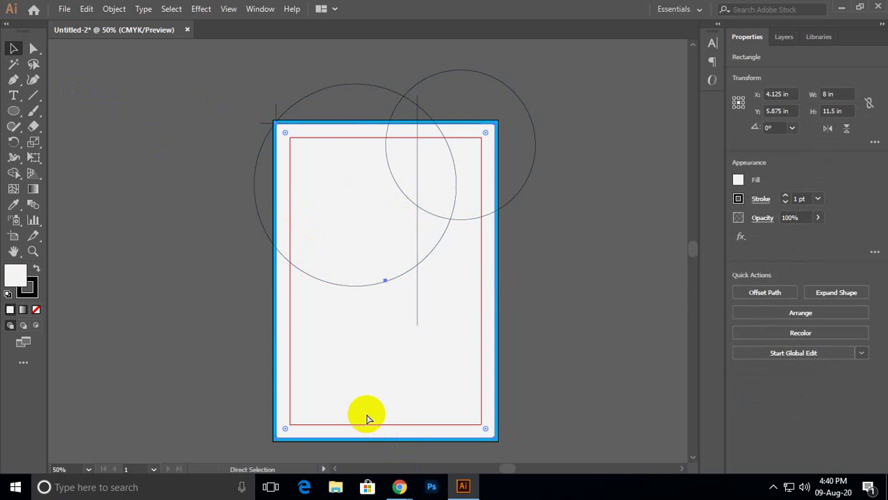
key(ctrl+shift+a)
Select both circles and the lines, and use Shape Builder to merge the outer circle regions and the large region inside the page.
drag(235, 70, 629, 357)
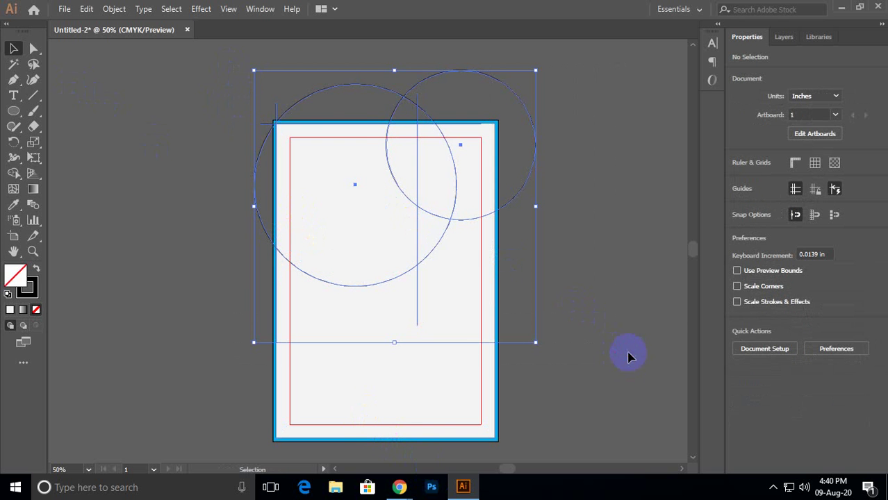
click(13, 174)
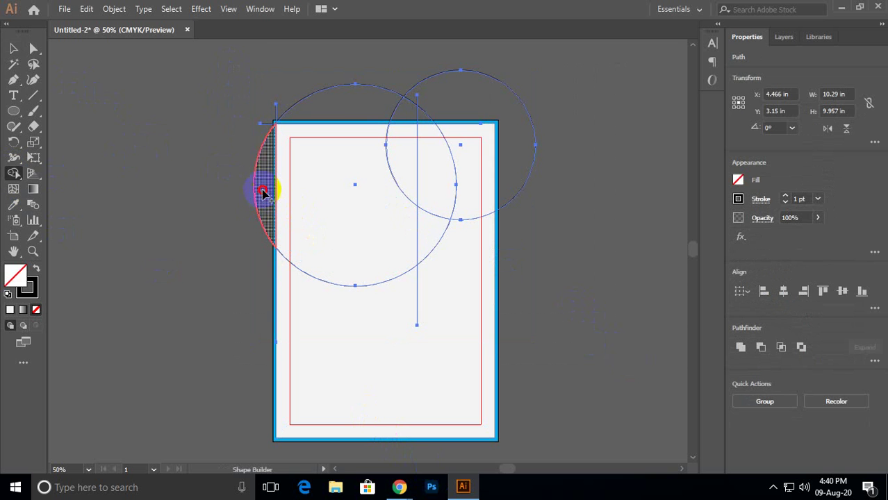
mouse_move(263, 193)
mouse_down()
mouse_move(261, 87)
mouse_move(302, 74)
mouse_move(336, 105)
mouse_move(394, 102)
mouse_move(408, 113)
mouse_move(409, 162)
mouse_move(437, 166)
mouse_move(449, 94)
mouse_move(487, 104)
mouse_move(501, 180)
mouse_move(468, 216)
mouse_move(431, 235)
mouse_move(430, 284)
mouse_up()
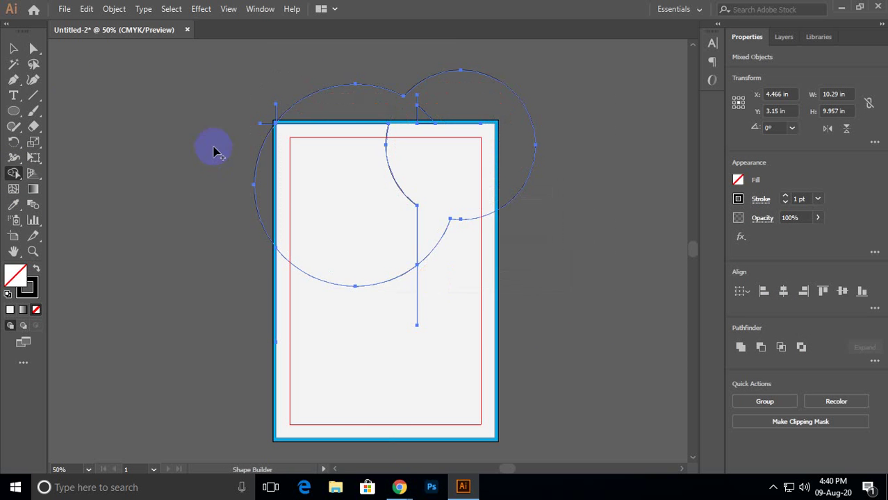
mouse_move(307, 149)
mouse_down()
mouse_move(347, 223)
mouse_move(337, 214)
mouse_up()
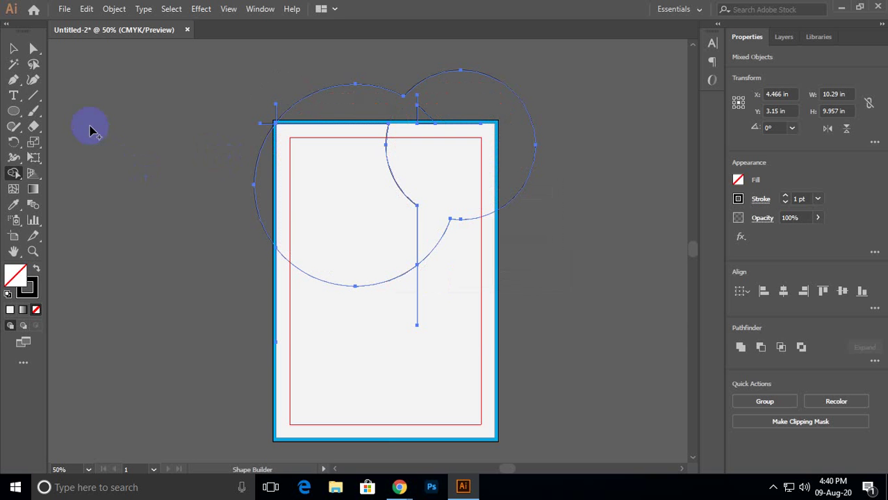
Delete the leftover outer outline of the two merged circles.
key(v)
click(214, 103)
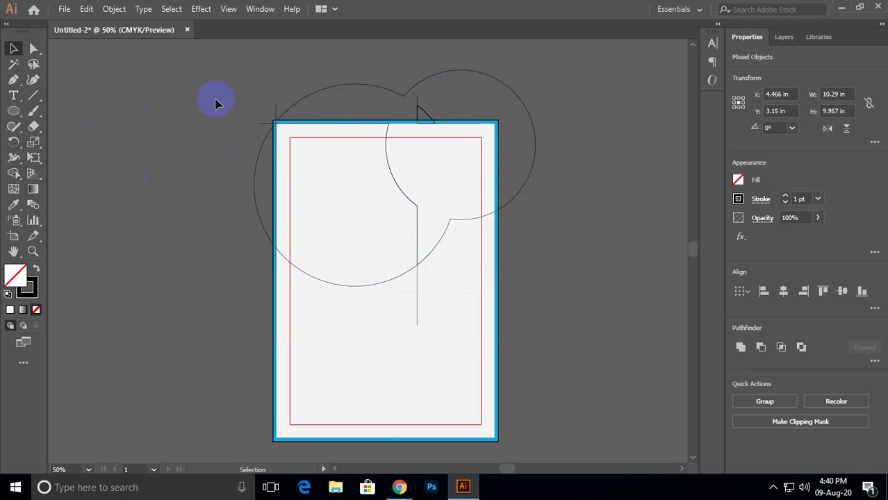
click(303, 101)
key(Delete)
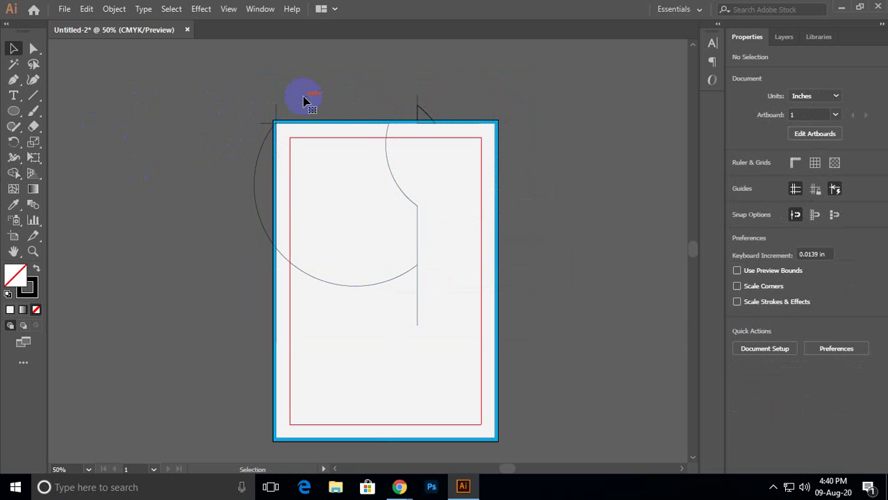
Move the extracted shape off the page to its left and delete the remaining arc and line pieces.
drag(388, 143, 159, 174)
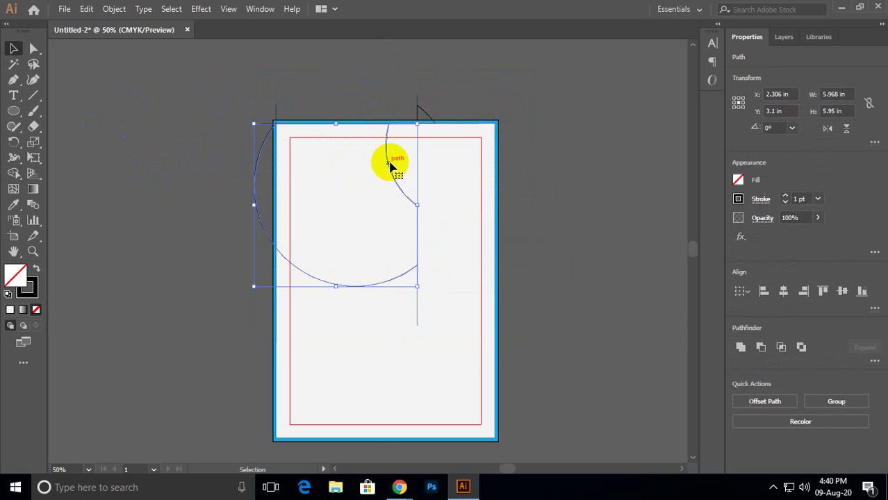
click(491, 165)
drag(393, 165, 79, 229)
drag(218, 68, 556, 355)
key(Delete)
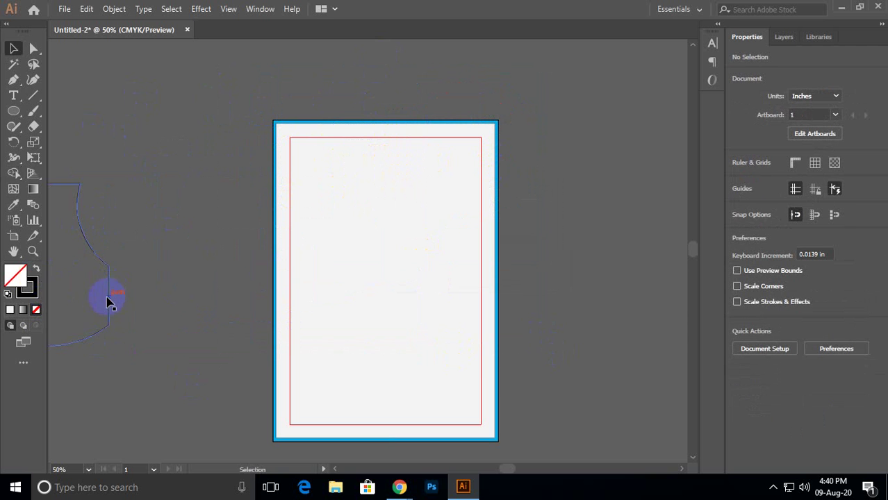
Move the extracted shape back into the page's upper-left corner and fill it with cyan.
drag(105, 297, 418, 241)
click(560, 205)
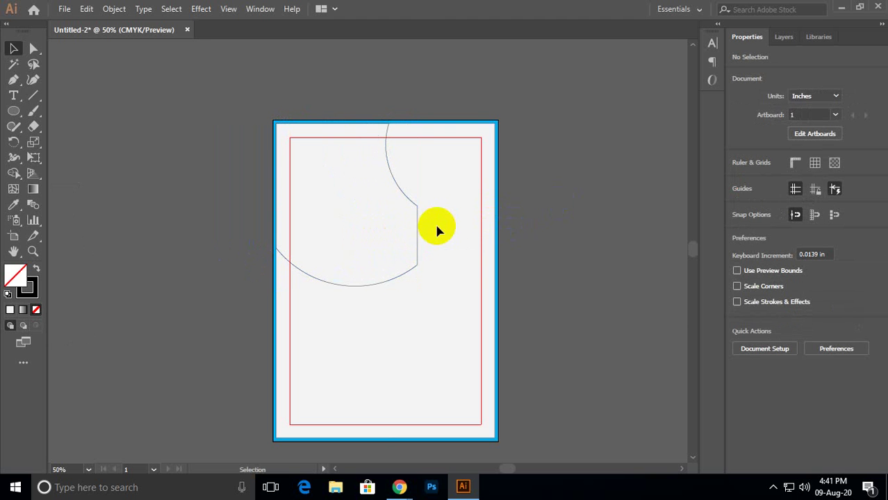
scroll(429, 231, up, 1)
drag(421, 232, 376, 229)
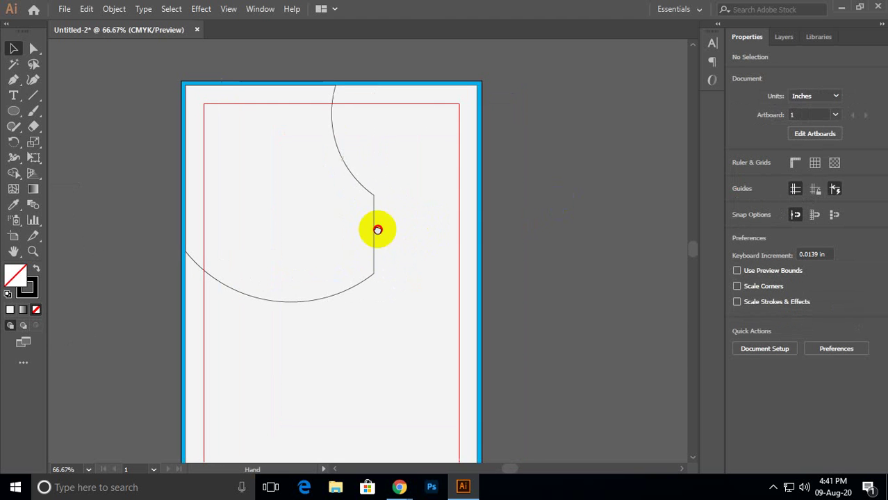
click(351, 177)
click(738, 183)
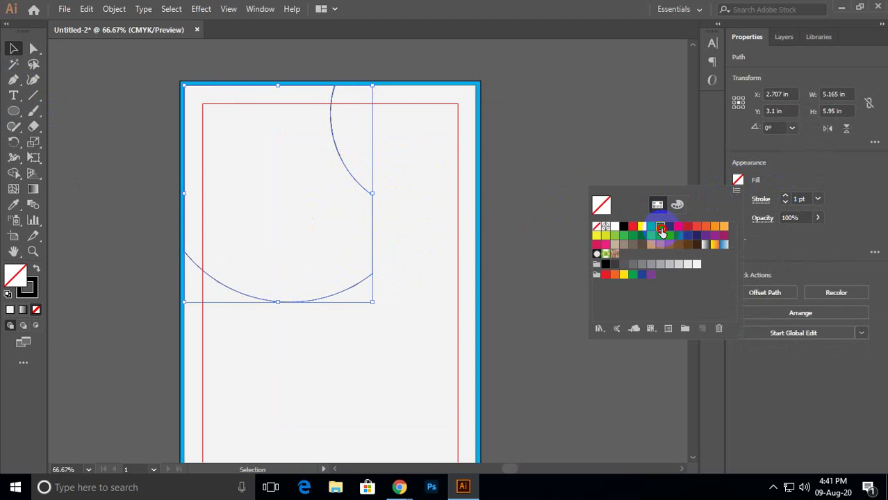
click(660, 227)
click(521, 134)
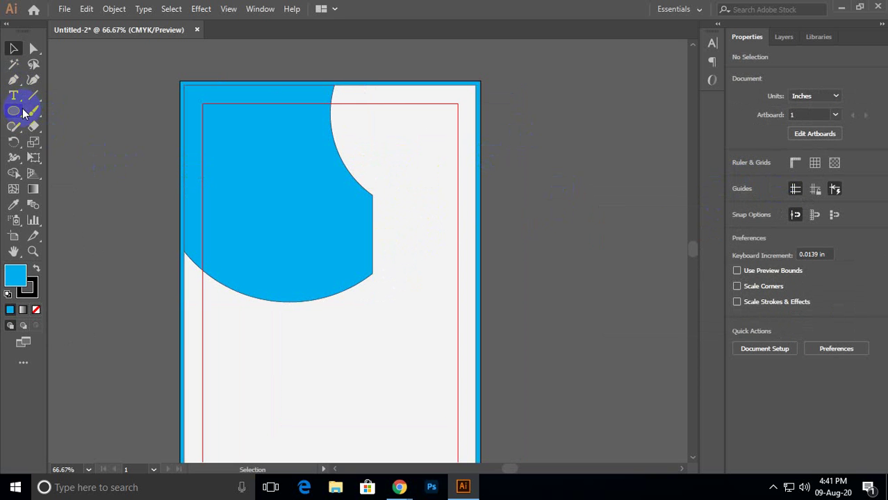
Draw a closed four-sided strip about 0.79 by 3.54 in with the Pen tool, hanging from the cyan shape's upper-right corner.
click(13, 79)
click(373, 196)
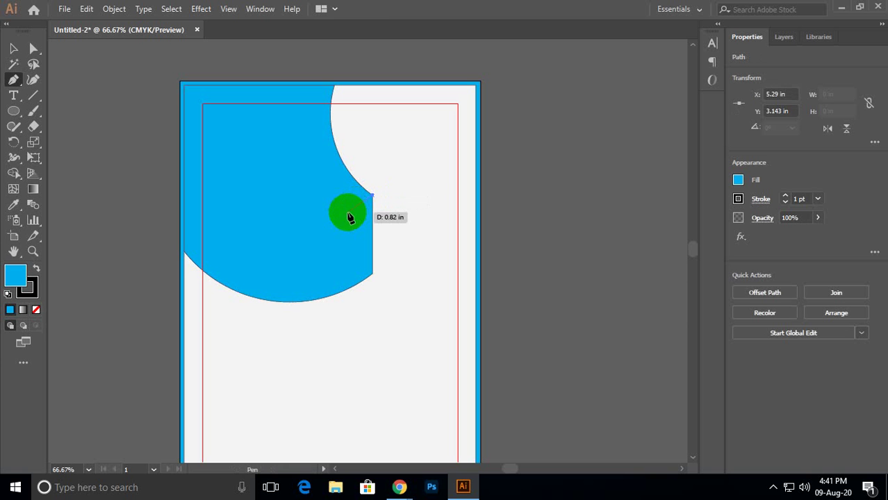
drag(349, 217, 344, 213)
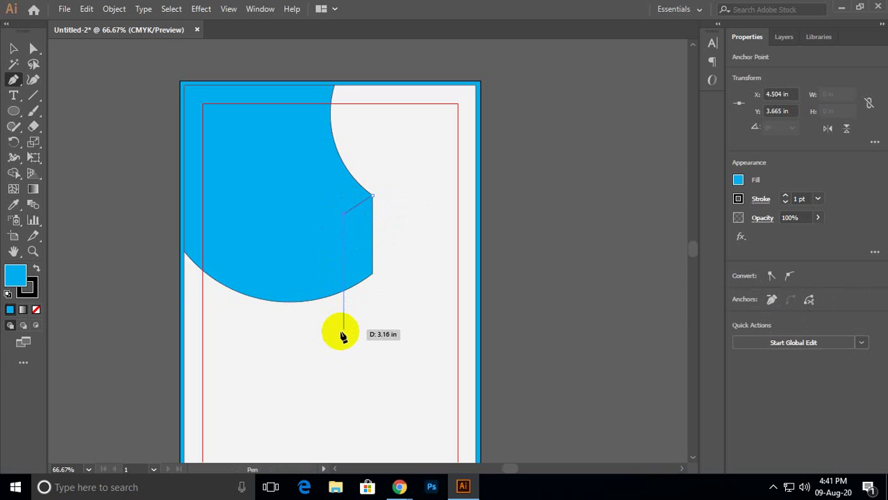
click(344, 323)
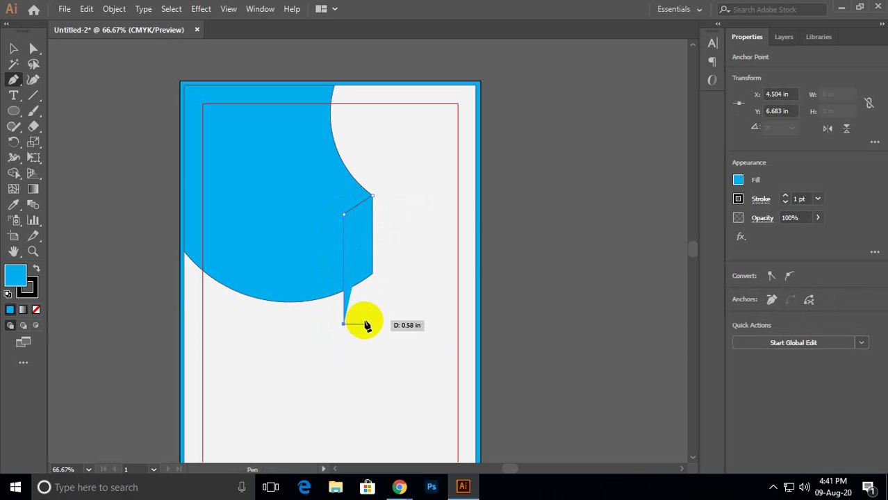
click(373, 324)
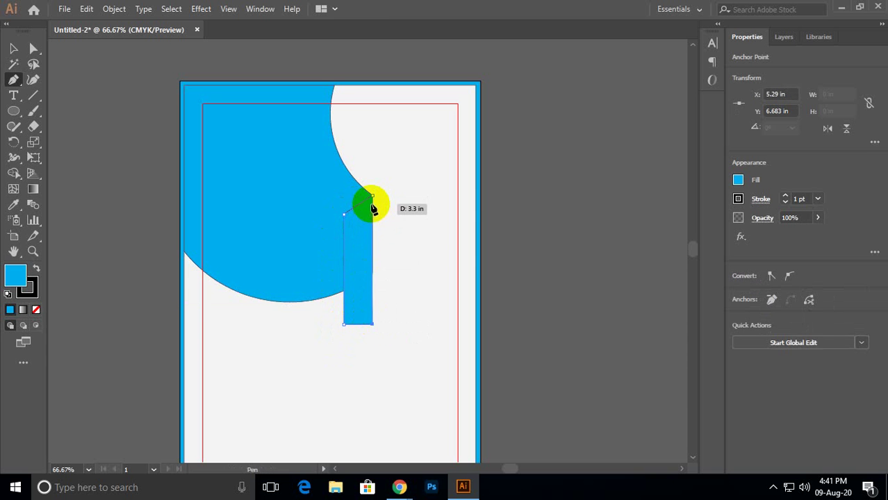
click(373, 197)
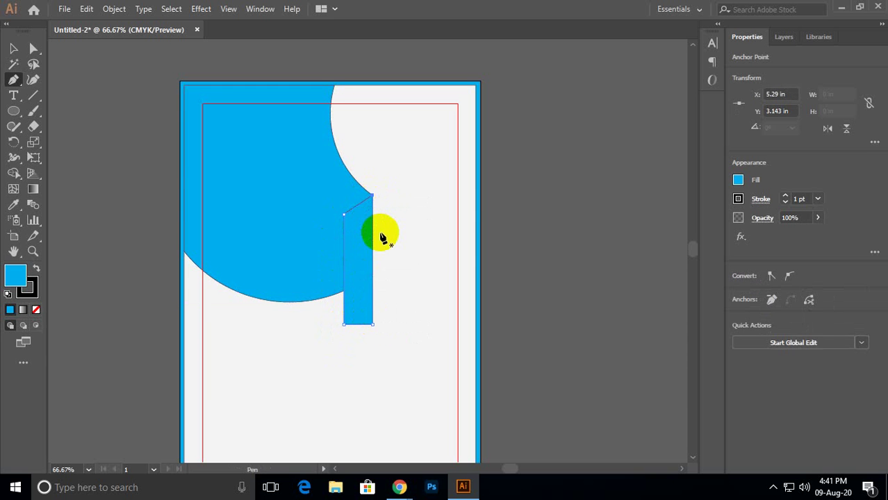
key(v)
click(412, 209)
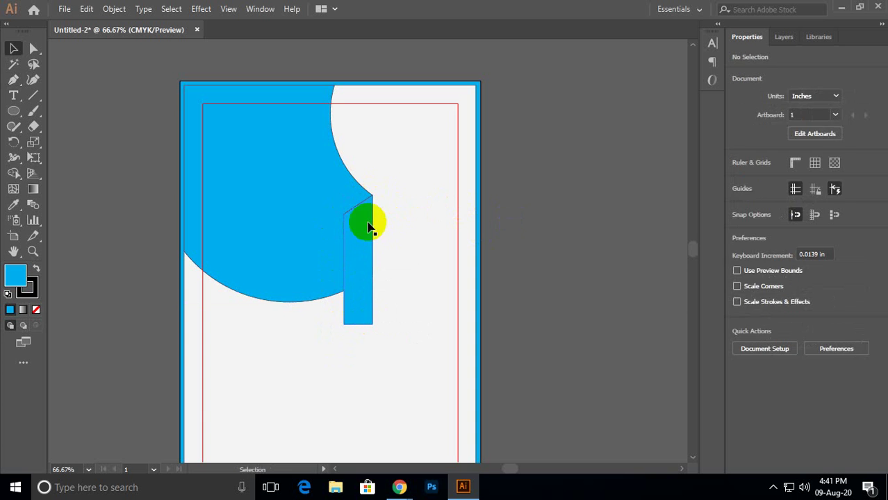
Fill the four-sided vertical strip with teal.
click(367, 220)
click(738, 180)
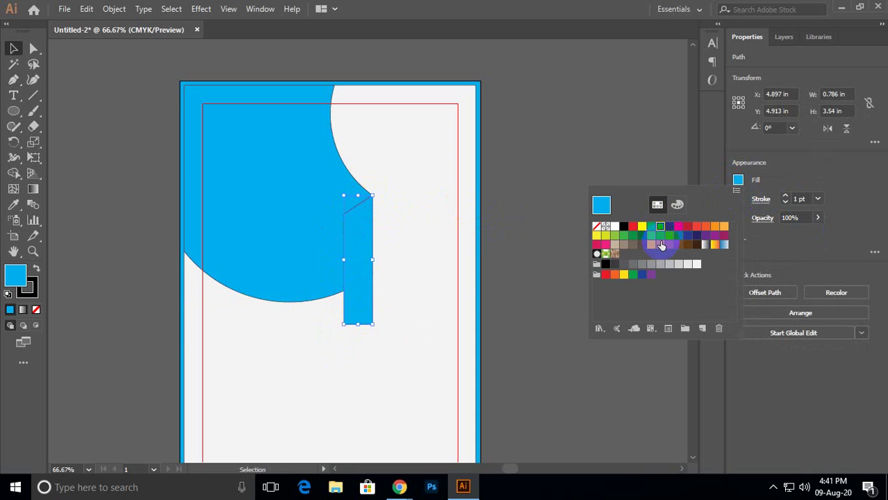
click(660, 241)
click(401, 235)
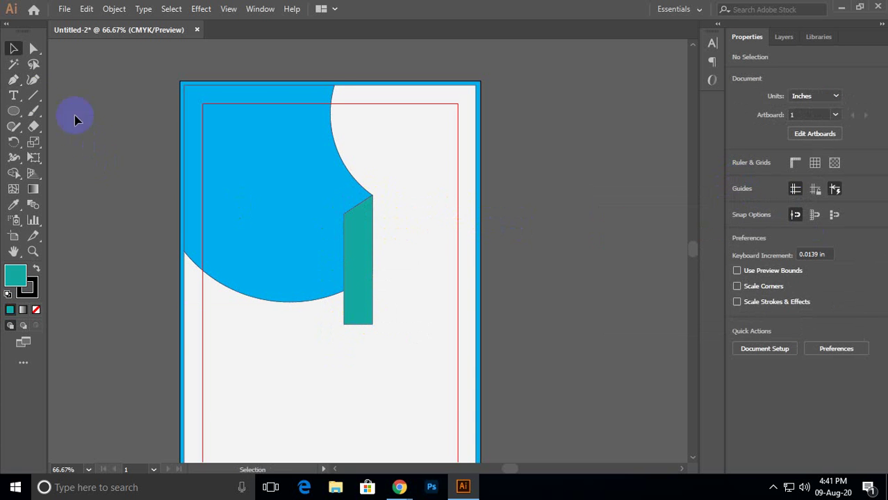
click(13, 79)
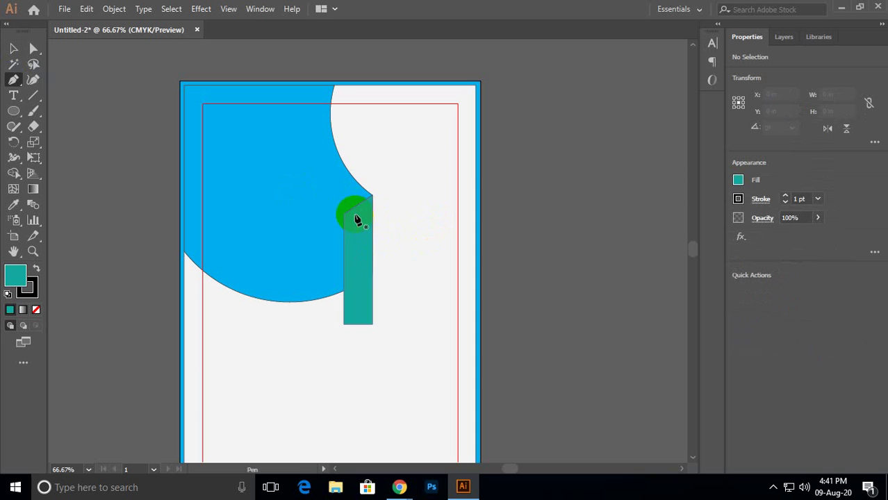
click(343, 215)
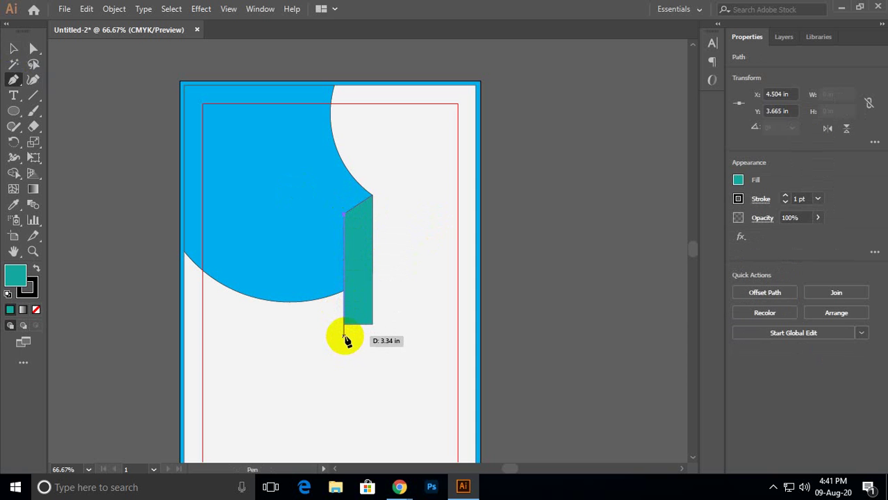
click(15, 46)
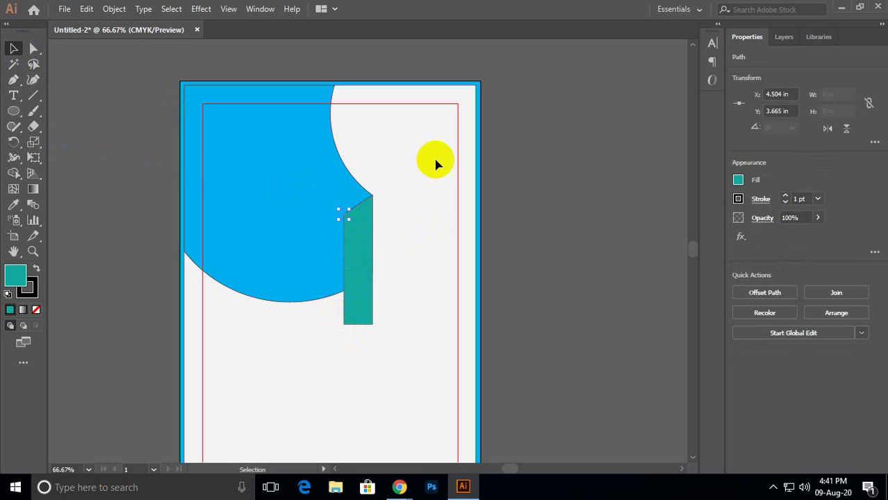
click(436, 164)
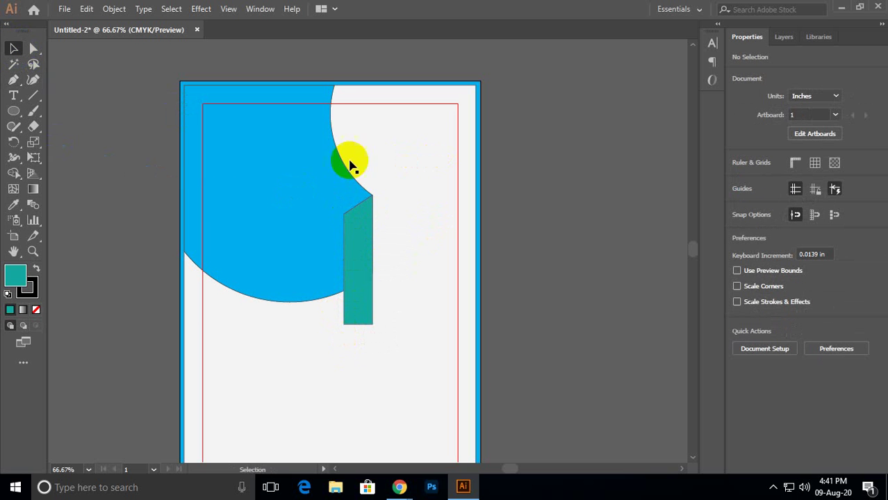
Switch to the flyer design image results in the browser and look through the example flyer layouts.
click(840, 7)
click(222, 8)
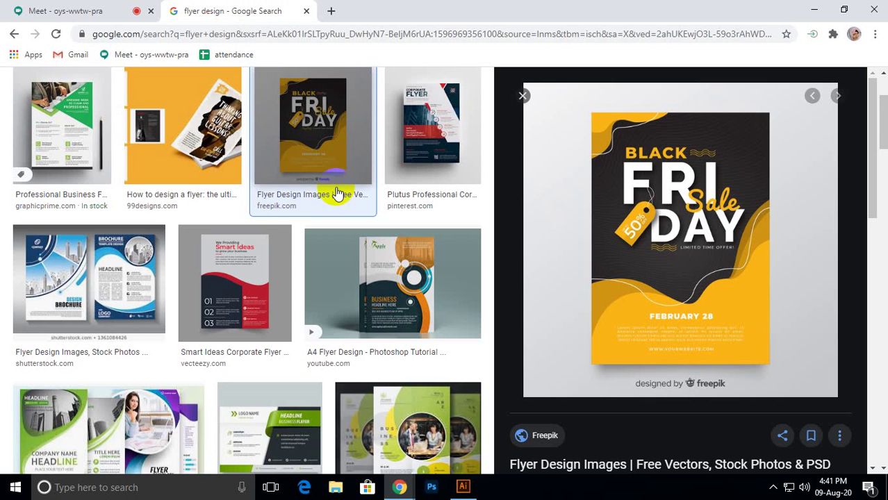
scroll(367, 205, down, 3)
scroll(372, 199, down, 6)
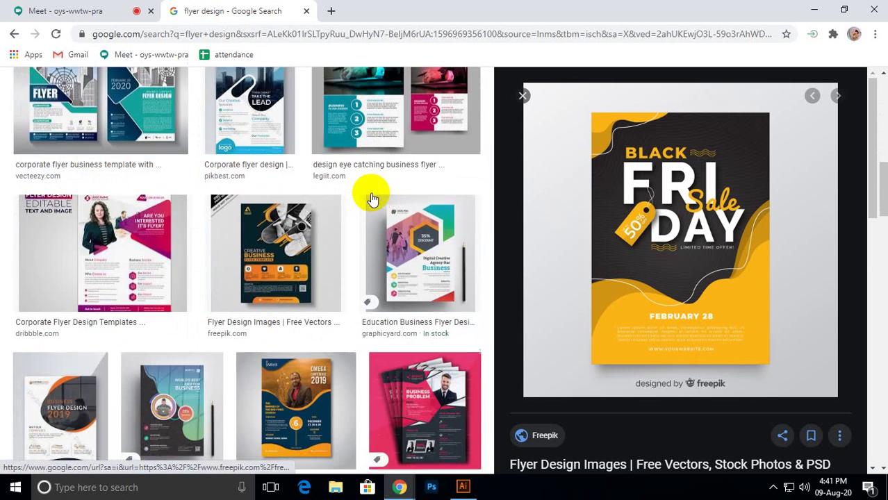
scroll(372, 199, up, 2)
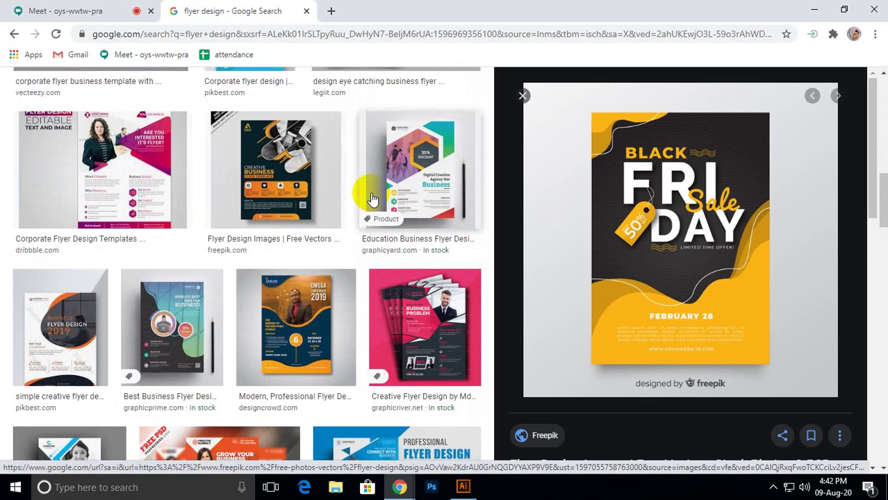
scroll(371, 199, down, 3)
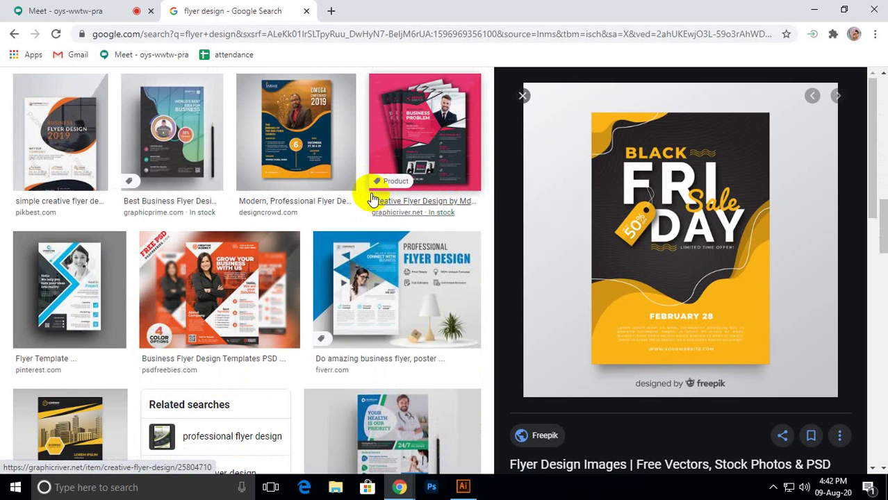
scroll(372, 199, down, 5)
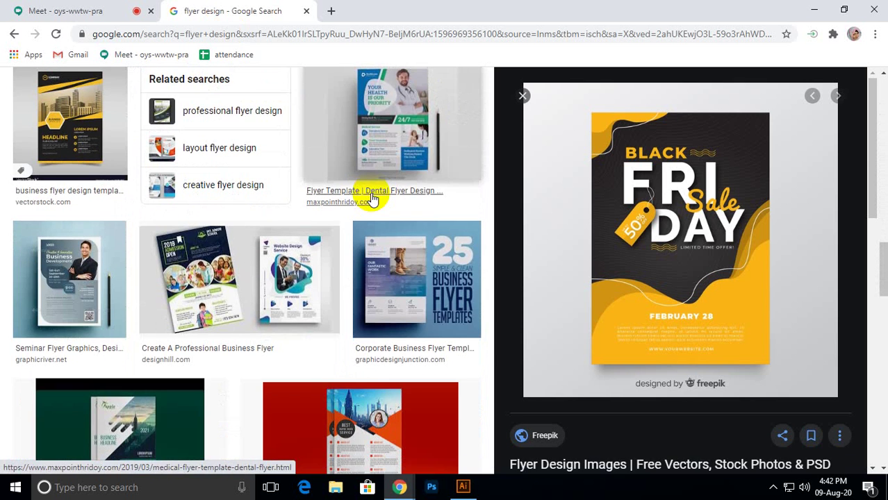
scroll(372, 199, down, 3)
scroll(371, 199, down, 3)
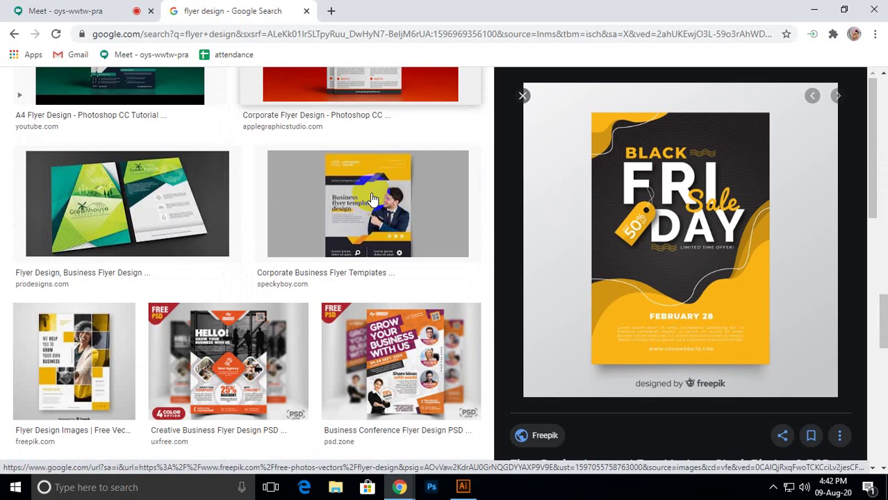
scroll(372, 199, down, 2)
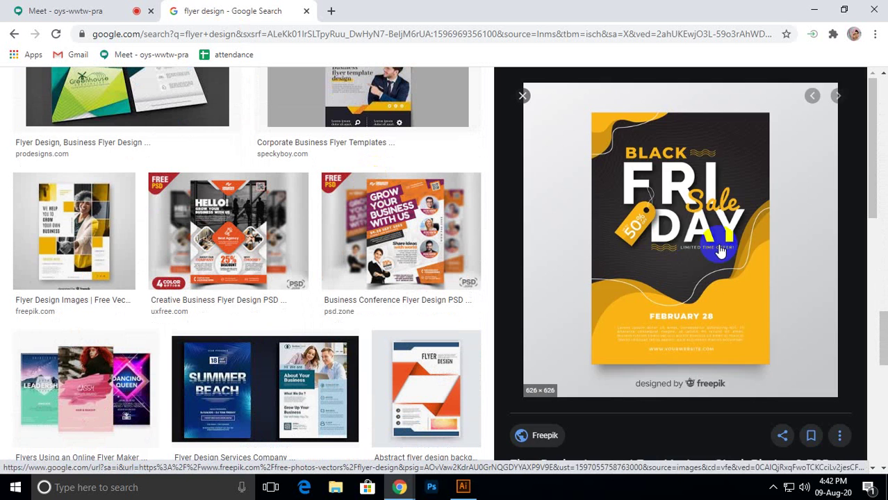
Look through the Black Friday flyer's related images and further flyer design results for a layout reference.
scroll(715, 247, down, 9)
scroll(721, 252, down, 3)
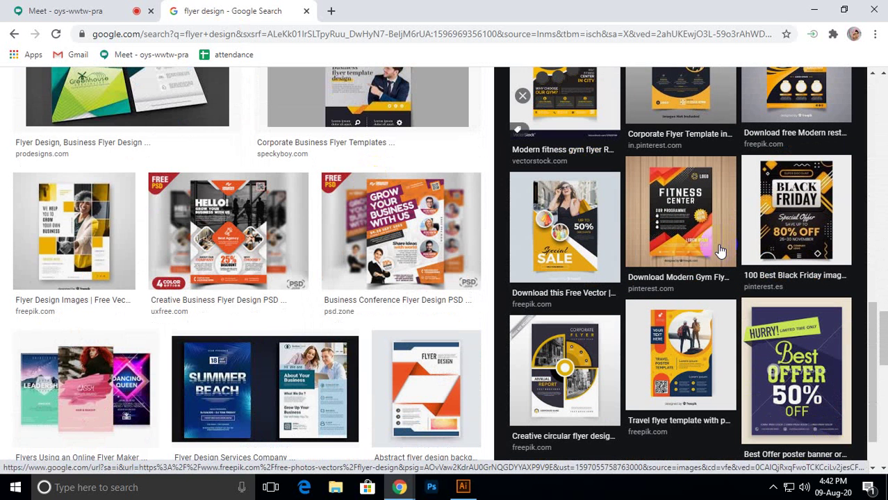
scroll(720, 252, down, 1)
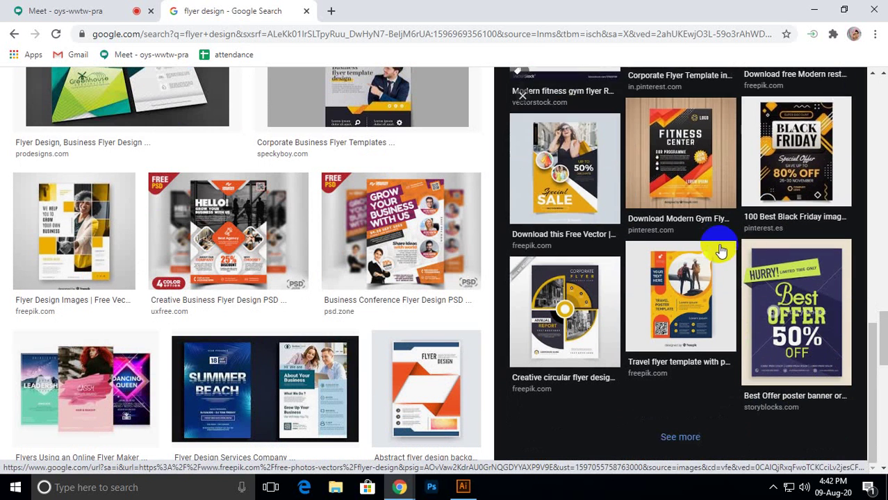
scroll(318, 199, down, 3)
scroll(318, 200, down, 2)
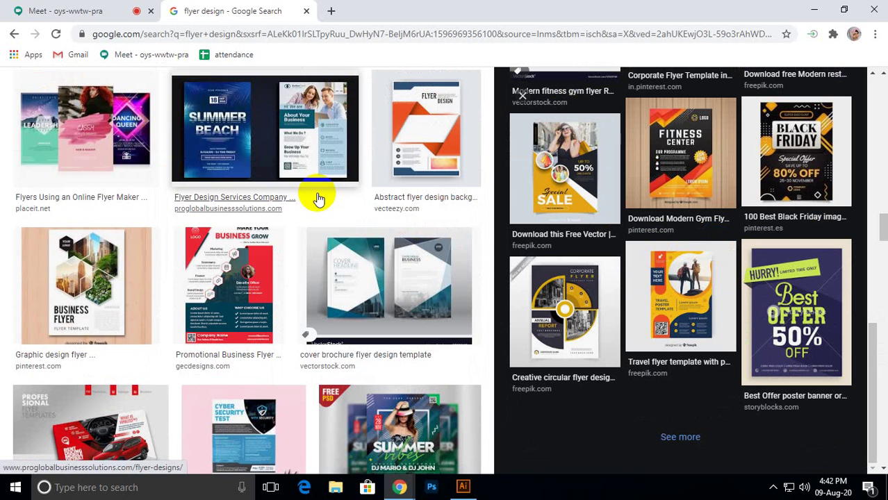
scroll(318, 199, down, 2)
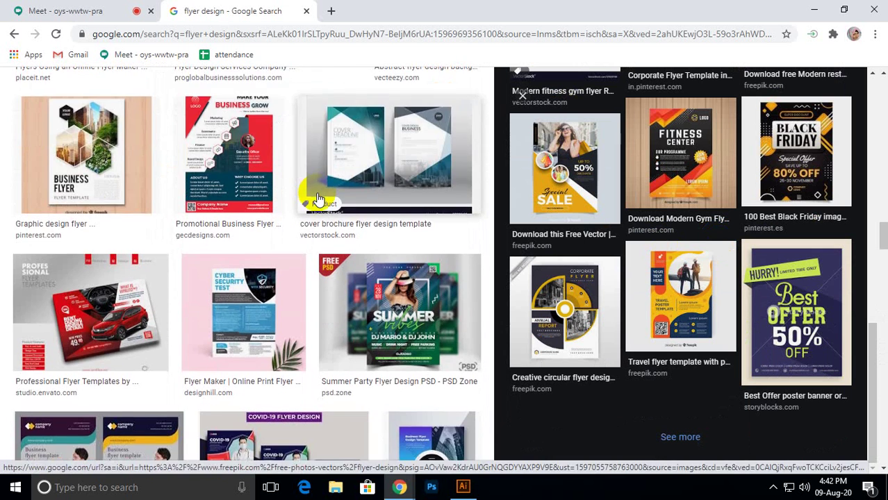
scroll(318, 200, down, 2)
Preview the Summer Party and Club house party flyers and examine their related images and more flyer results.
click(417, 151)
scroll(702, 201, down, 5)
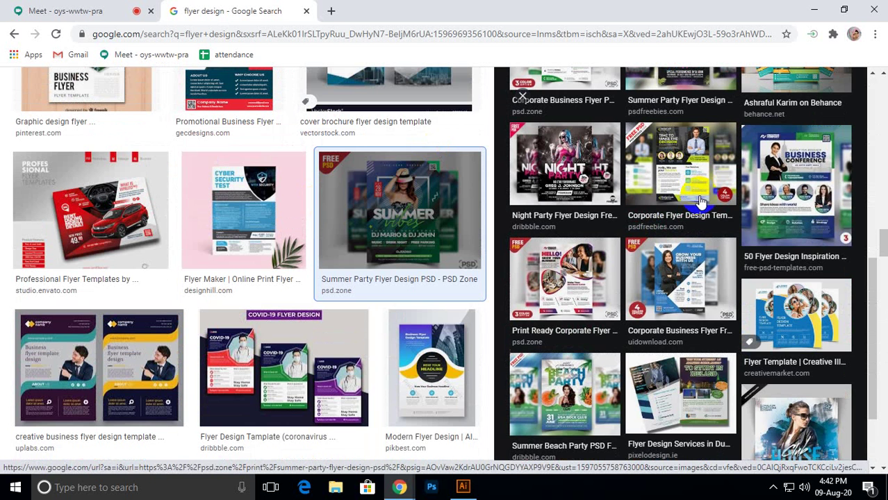
scroll(701, 201, down, 2)
scroll(700, 201, down, 1)
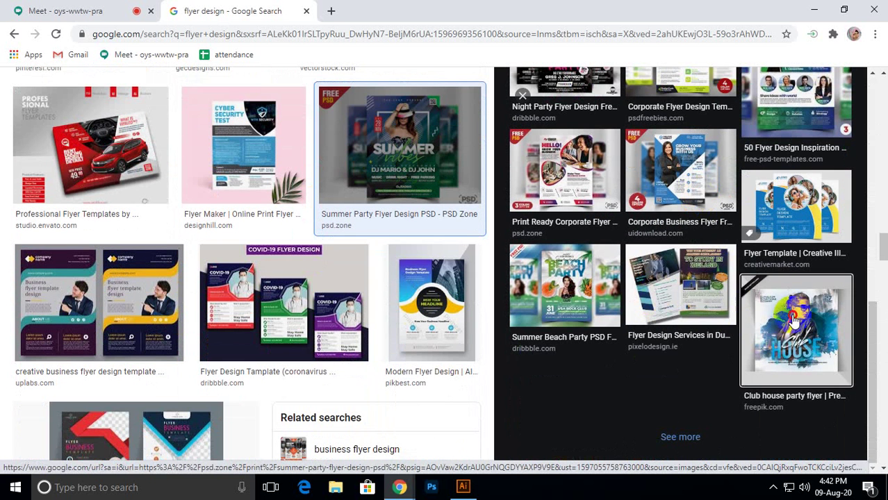
click(794, 326)
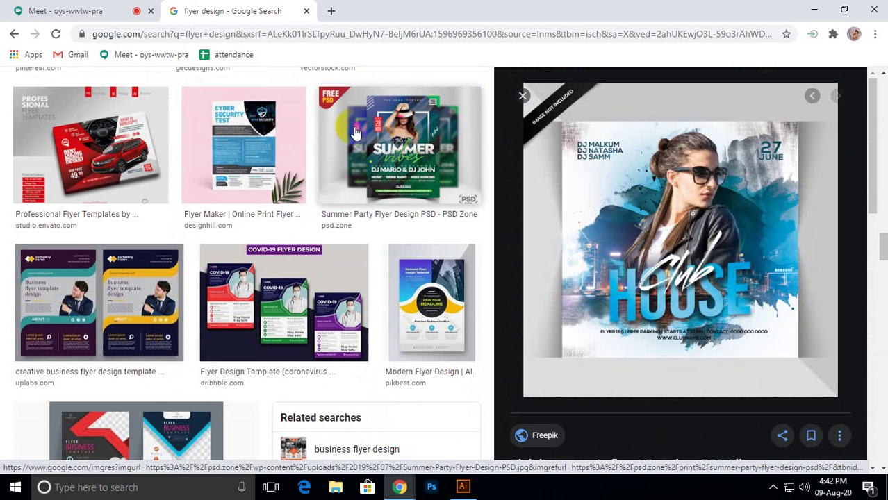
scroll(353, 132, down, 8)
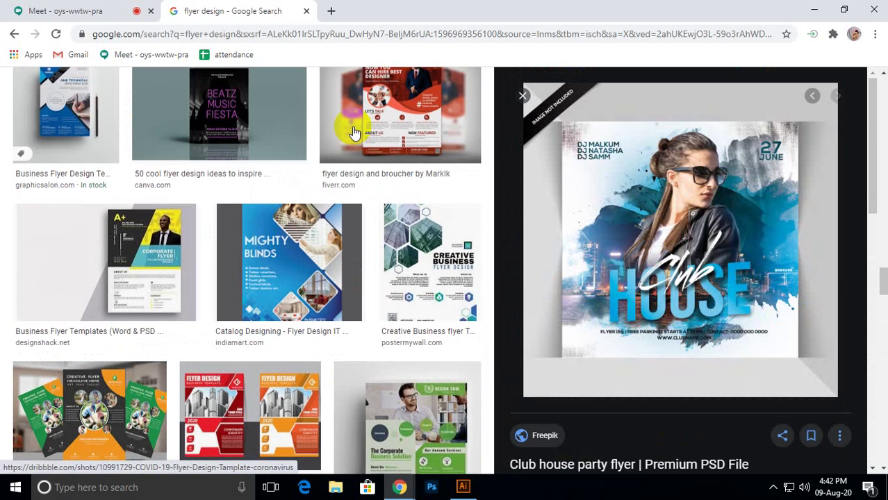
scroll(695, 202, down, 10)
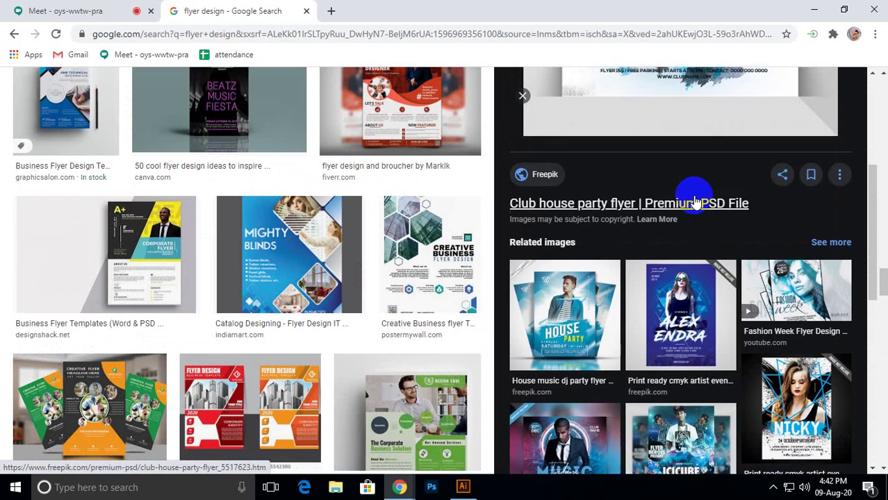
scroll(695, 201, up, 2)
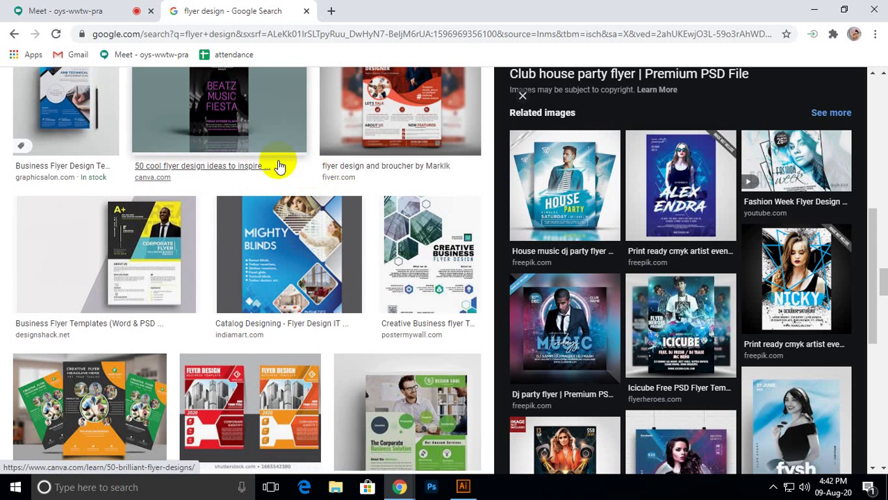
scroll(278, 165, down, 1)
scroll(278, 165, down, 2)
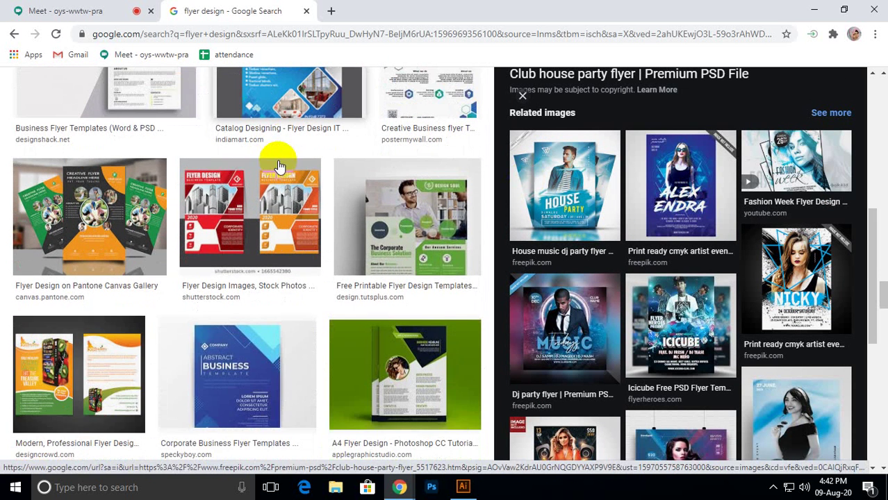
scroll(278, 165, up, 2)
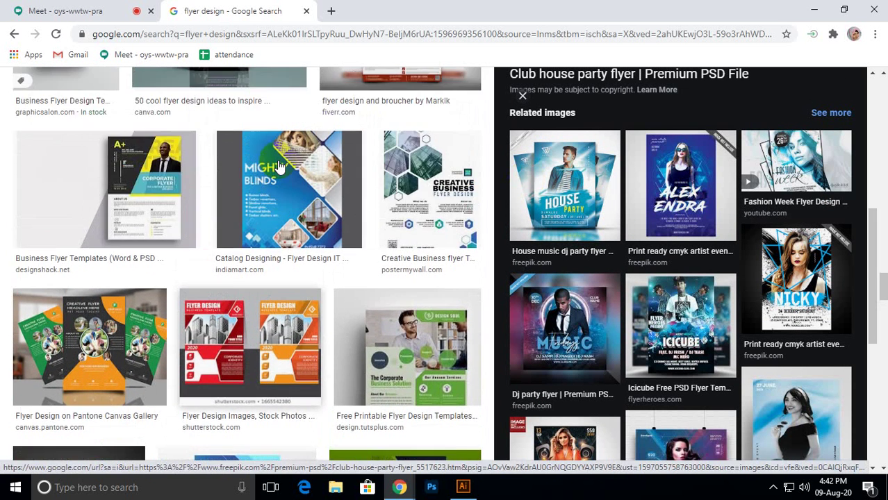
Preview the Business Flyer Templates result from designshack.net and copy its image.
click(119, 168)
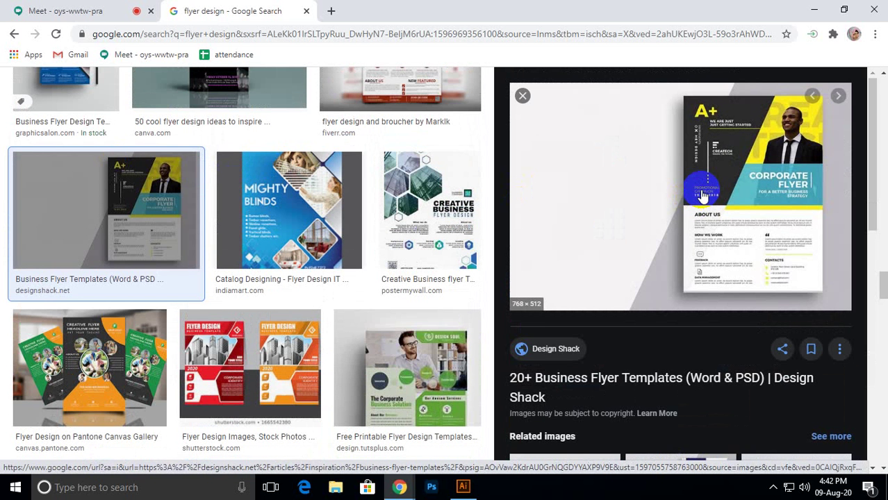
right_click(677, 126)
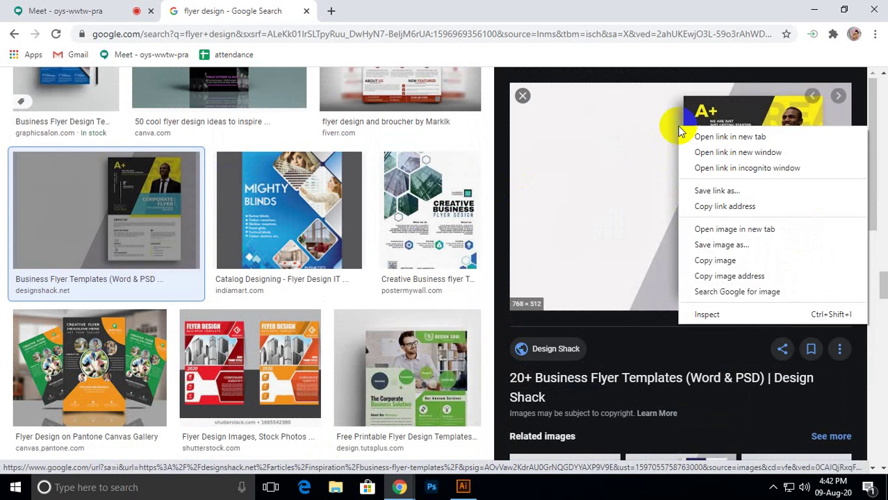
click(716, 261)
Find the Creative Marketing Agency flyer from freepik.com among the related images and copy its image.
scroll(591, 250, down, 3)
scroll(590, 249, down, 5)
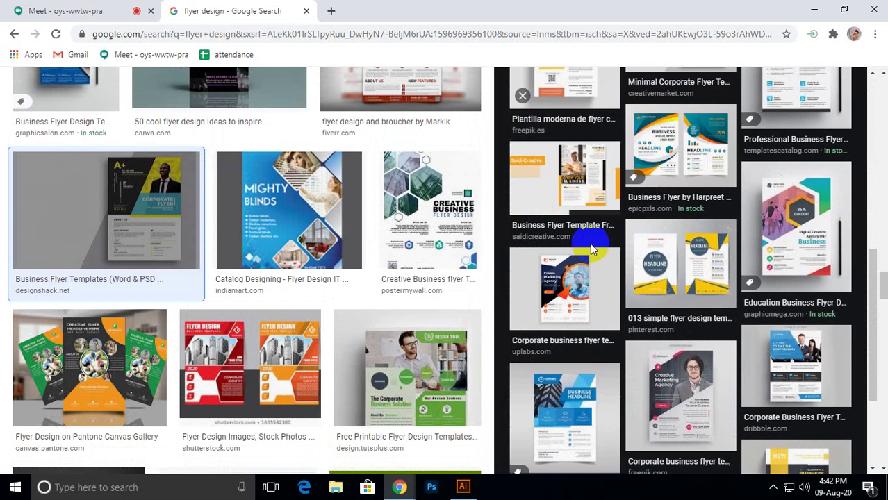
scroll(590, 249, down, 3)
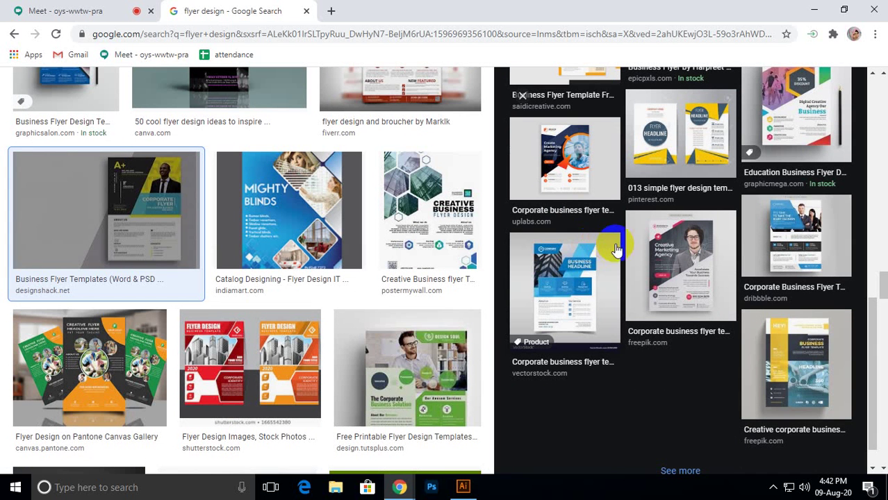
right_click(668, 244)
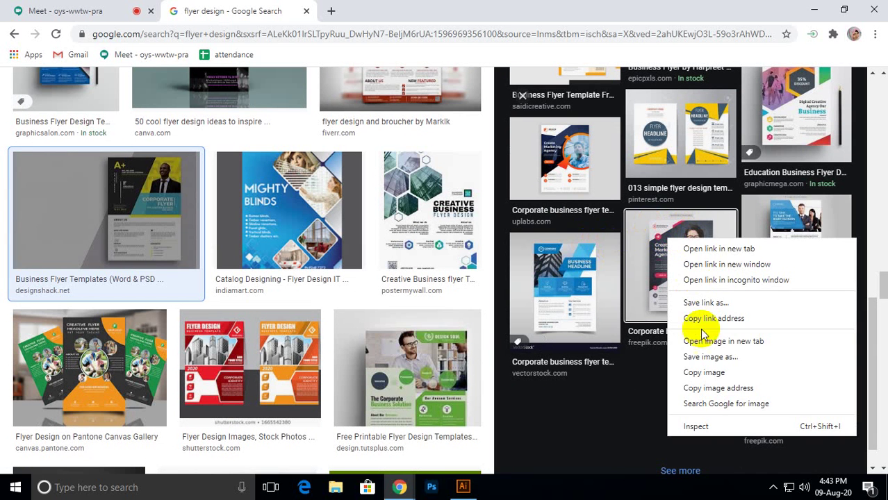
click(700, 372)
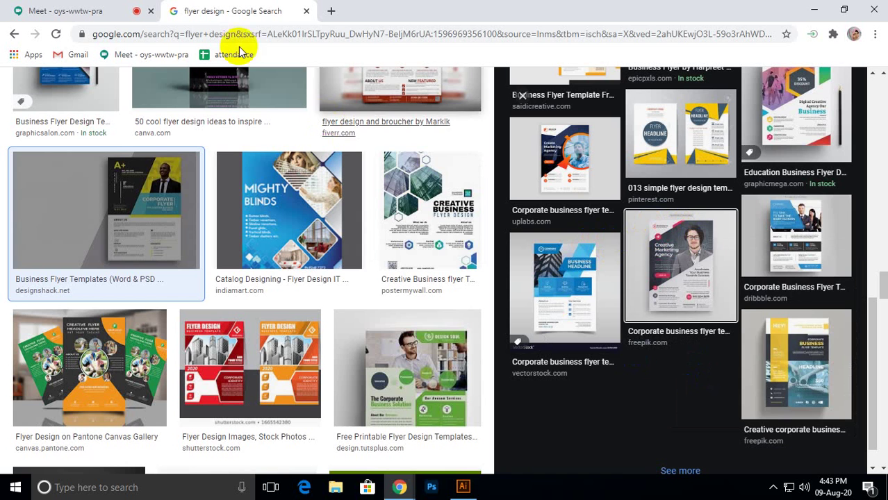
Switch to Illustrator, paste the copied flyer image and place it outside the page's right edge.
click(99, 12)
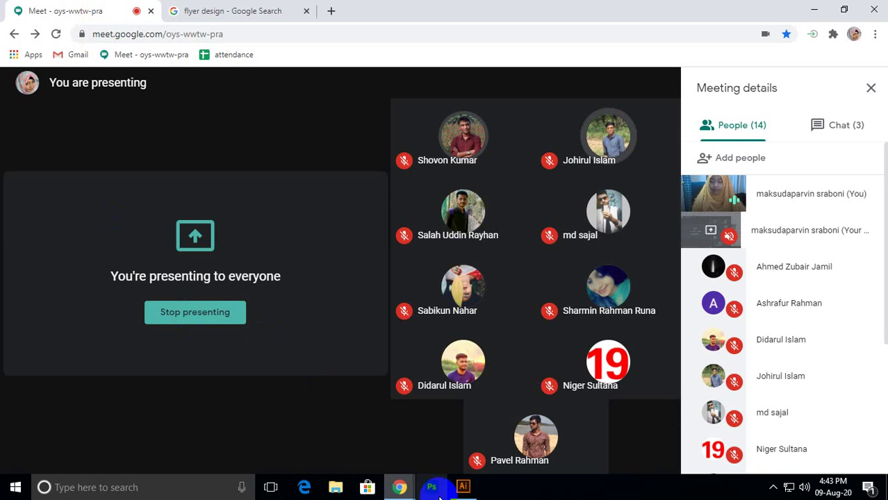
click(463, 487)
key(ctrl+v)
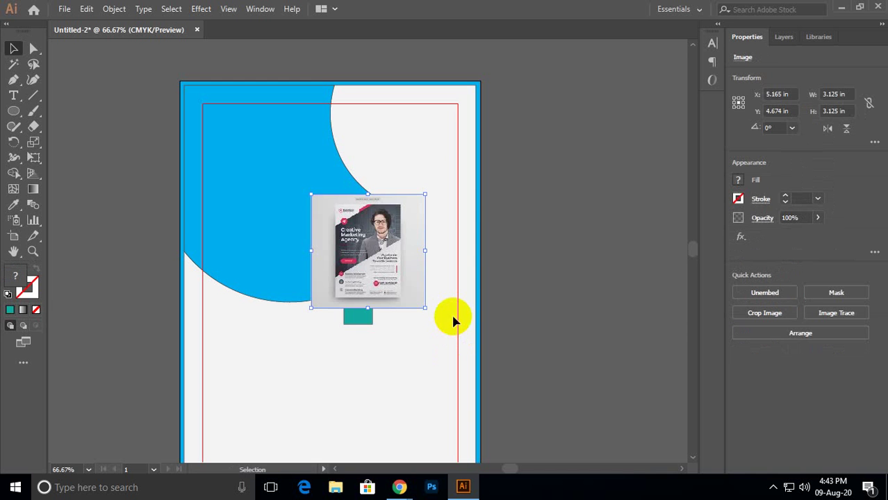
drag(412, 251, 419, 222)
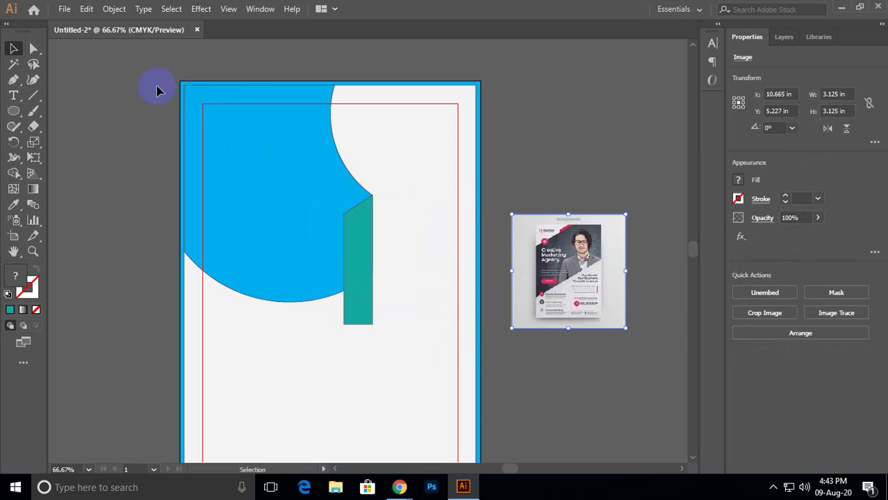
Delete the cyan curved shape and the teal strip from the page.
drag(159, 87, 447, 398)
key(Delete)
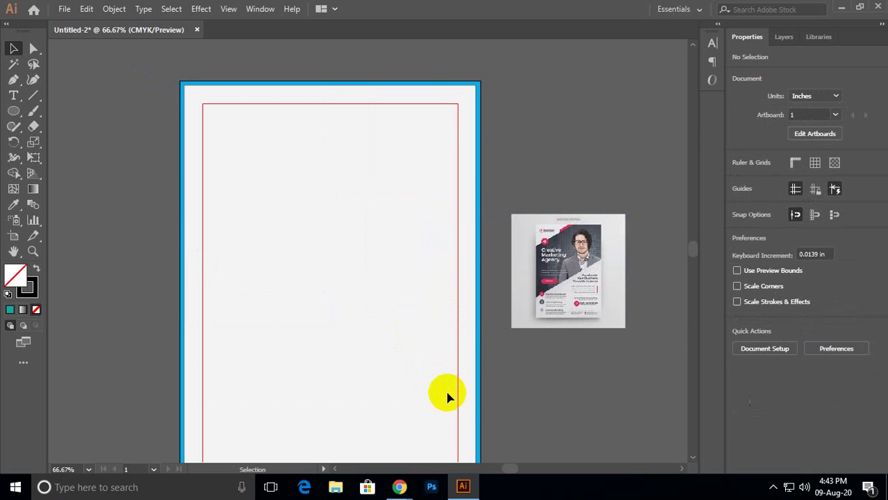
Scale the reference flyer image to about 4.41 in square and move it farther to the right of the page.
click(587, 248)
drag(545, 306, 430, 239)
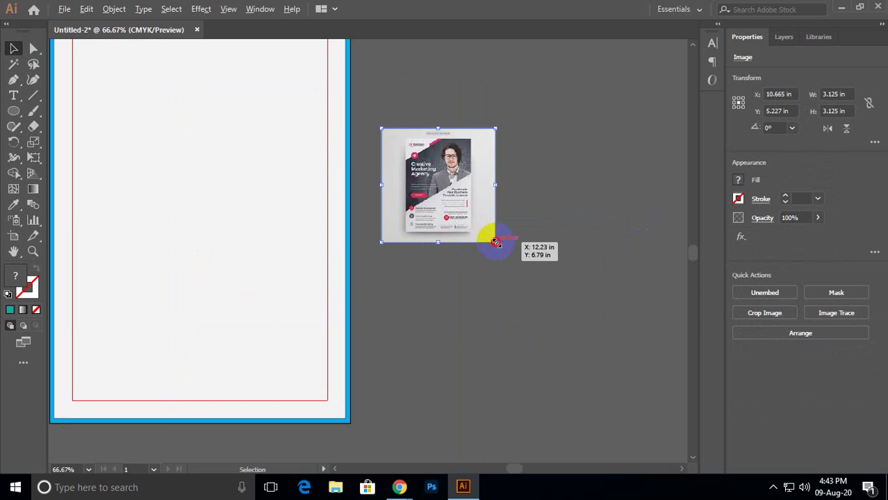
drag(495, 243, 545, 343)
drag(486, 198, 412, 409)
drag(402, 327, 523, 341)
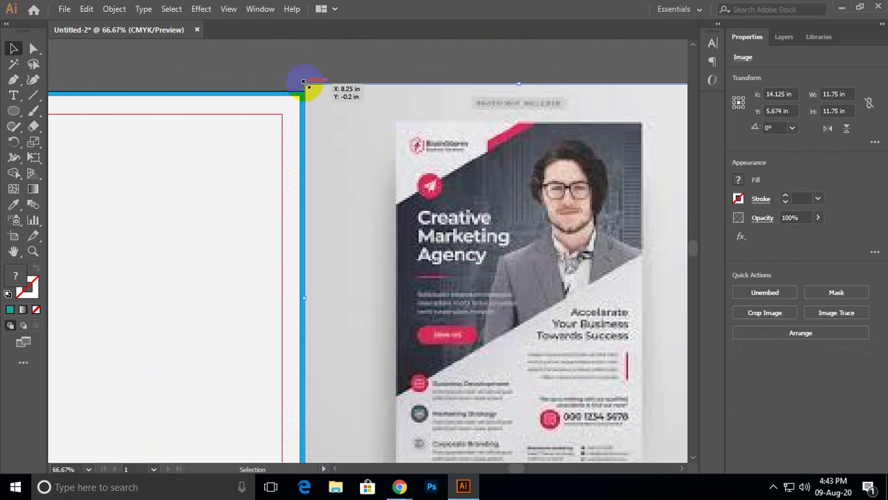
drag(302, 83, 437, 219)
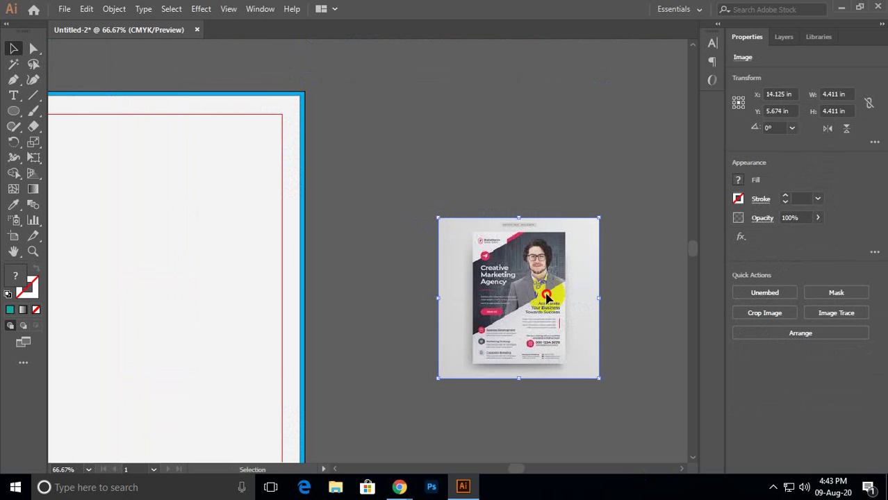
drag(555, 298, 643, 295)
Draw an 8 by 11.5 in rectangle filling the area inside the cyan bleed frame and fill it with white.
drag(376, 264, 507, 219)
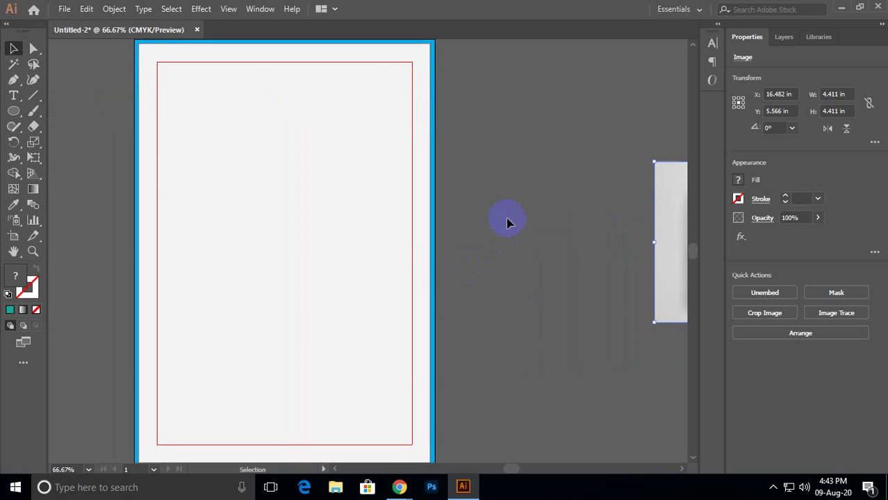
scroll(507, 221, down, 1)
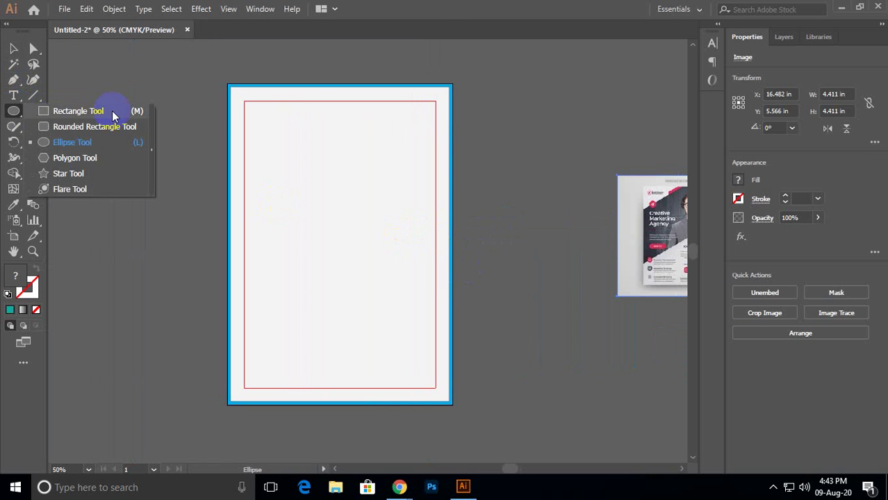
click(119, 113)
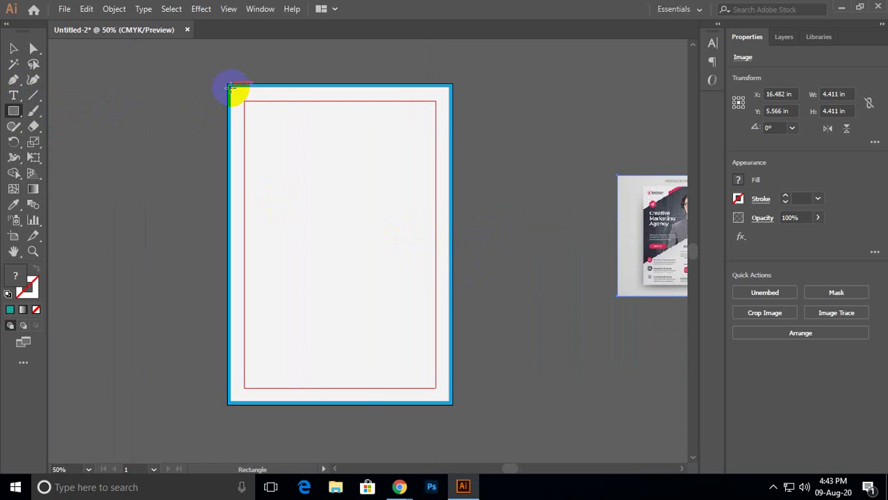
drag(231, 86, 450, 403)
click(738, 180)
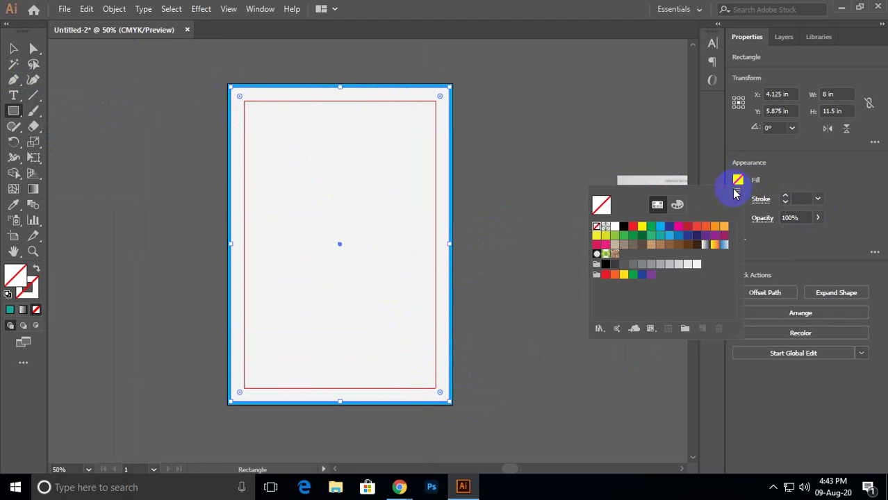
click(614, 229)
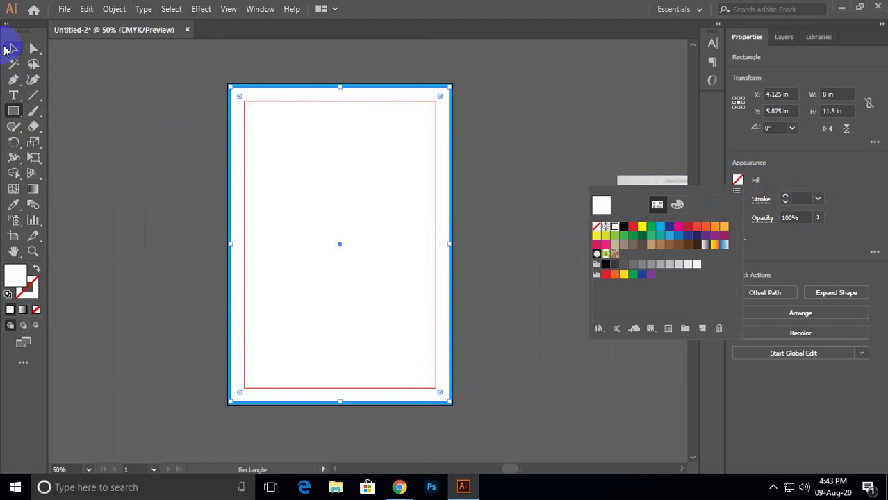
click(14, 48)
click(145, 139)
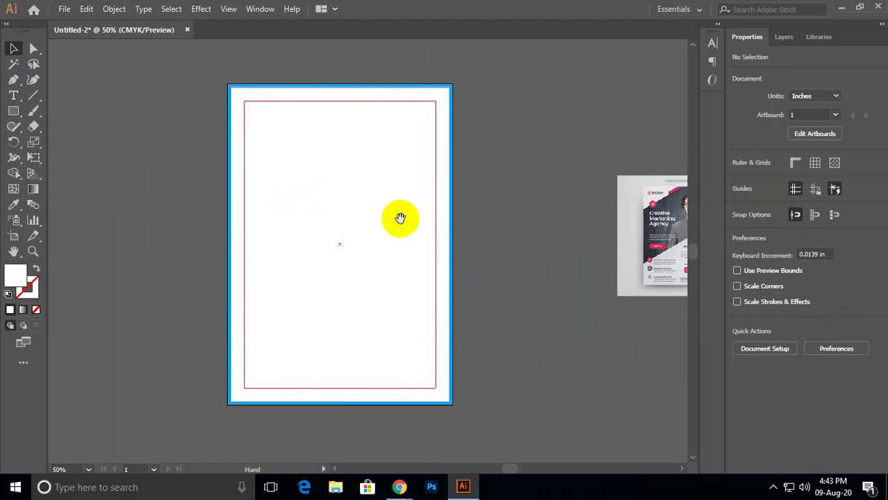
Draw a white rectangle about 12.14 by 4.80 in across the page's middle, extending past both side edges.
drag(402, 216, 348, 233)
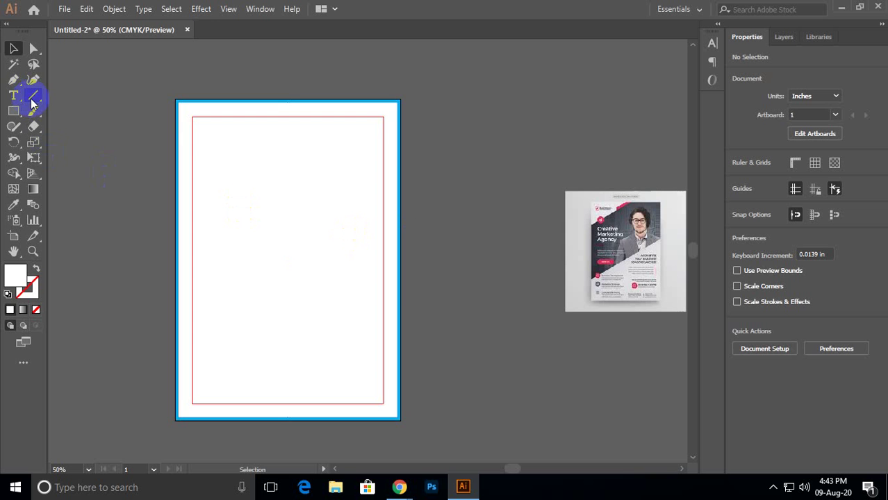
click(13, 111)
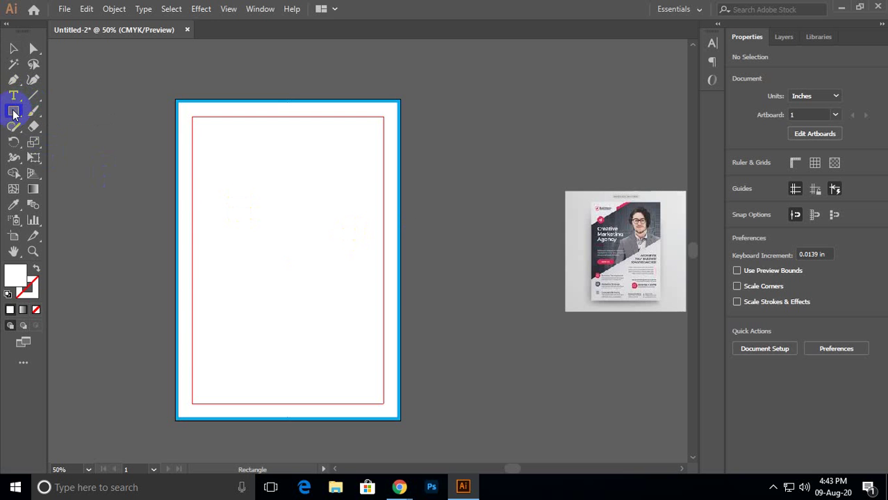
drag(121, 181, 453, 311)
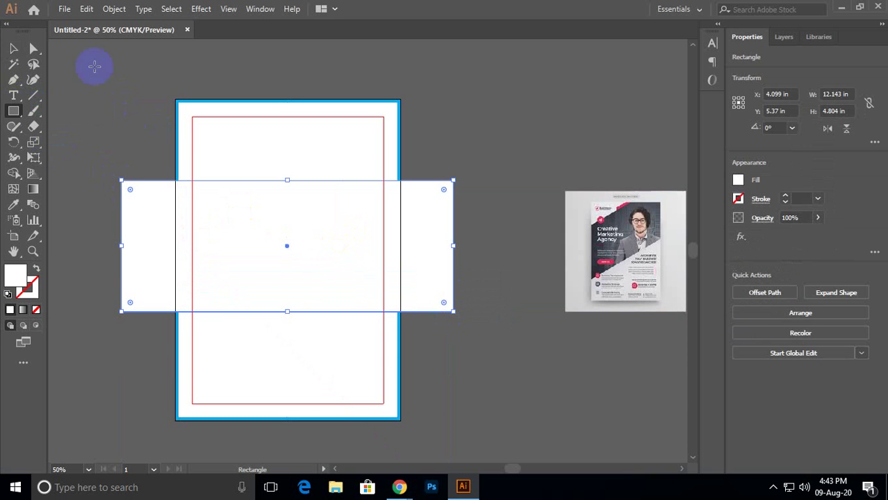
click(14, 48)
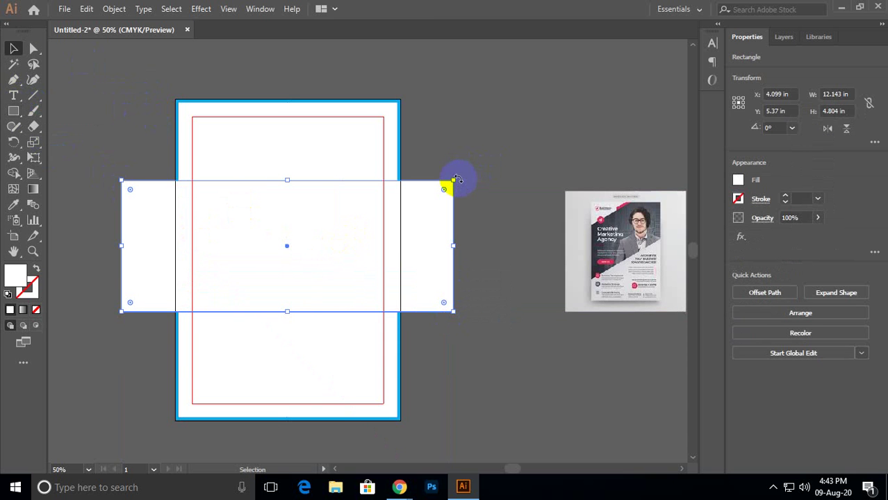
Rotate the wide white rectangle to 30° and move it up so it crosses the page's upper half diagonally.
drag(457, 180, 421, 96)
drag(367, 192, 360, 139)
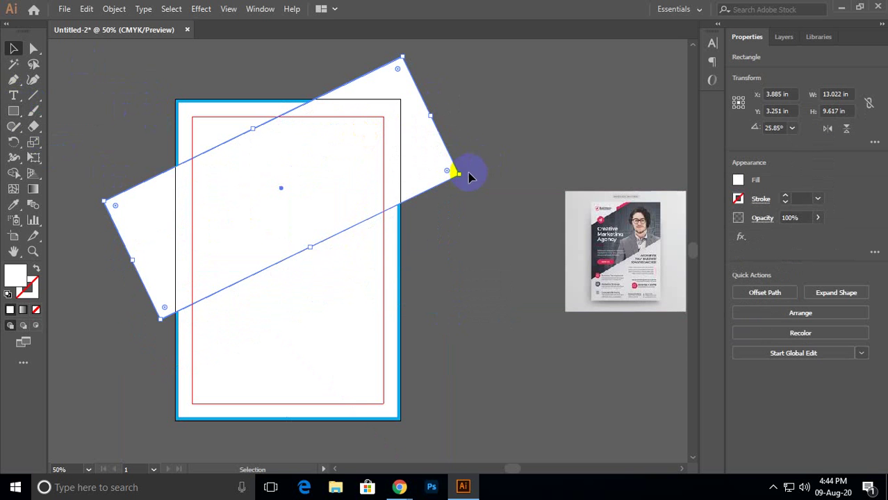
drag(465, 174, 435, 180)
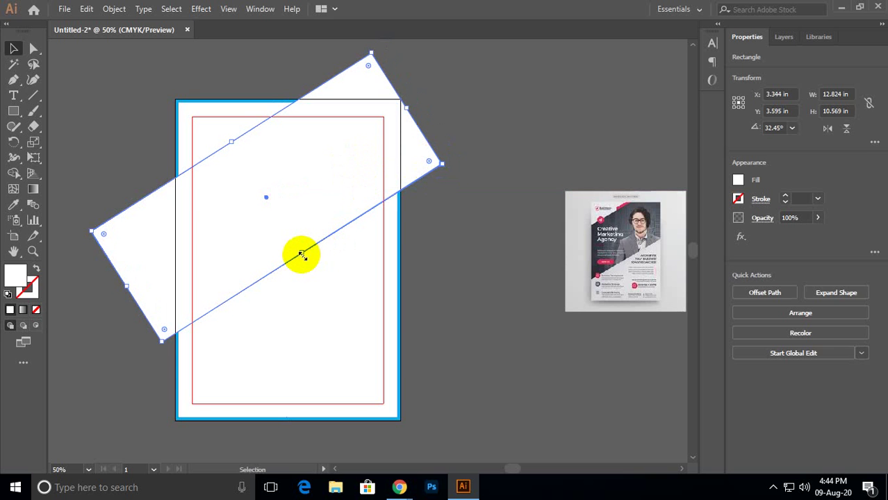
click(456, 183)
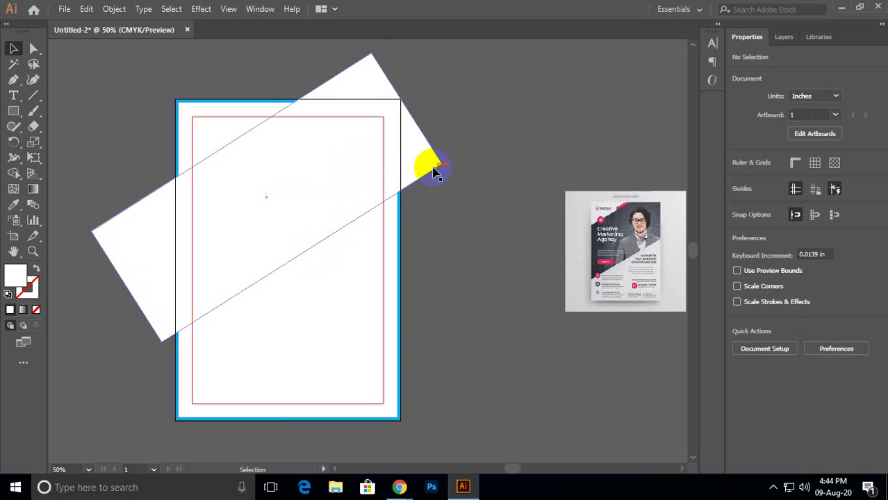
click(430, 165)
drag(450, 166, 445, 173)
click(377, 174)
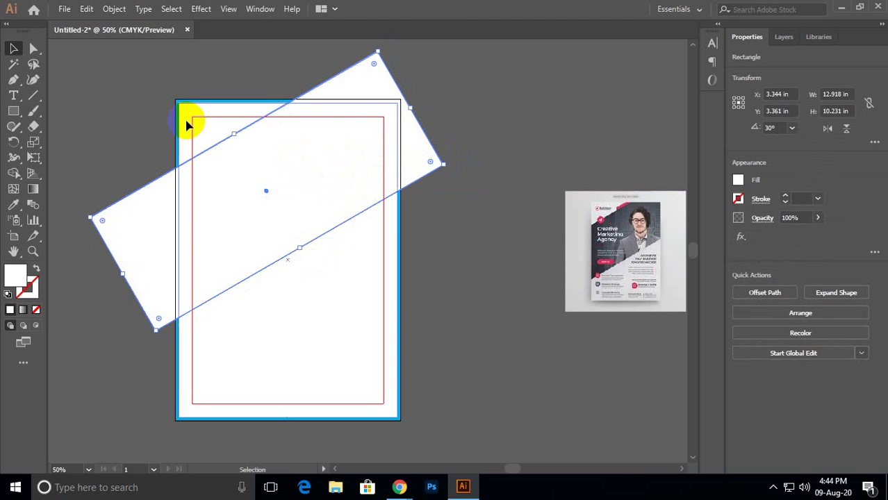
Select the tilted rectangle together with the white page rectangle and activate the Shape Builder tool on them.
drag(144, 89, 324, 239)
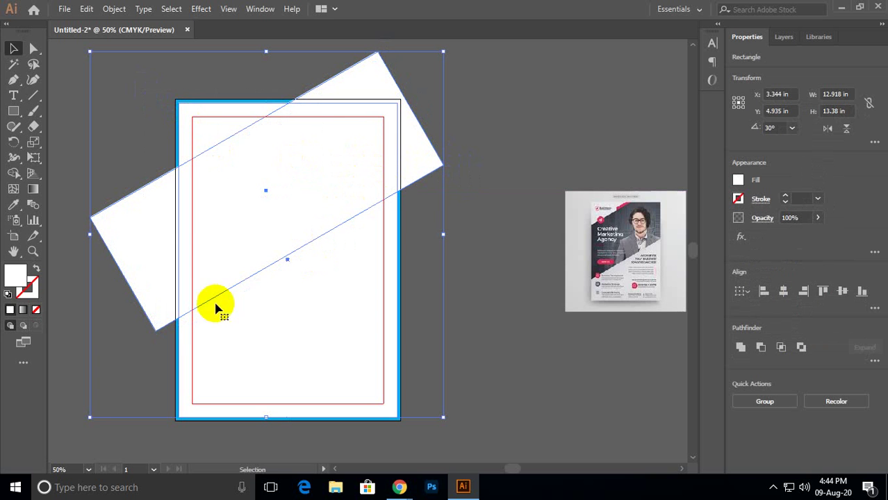
click(13, 173)
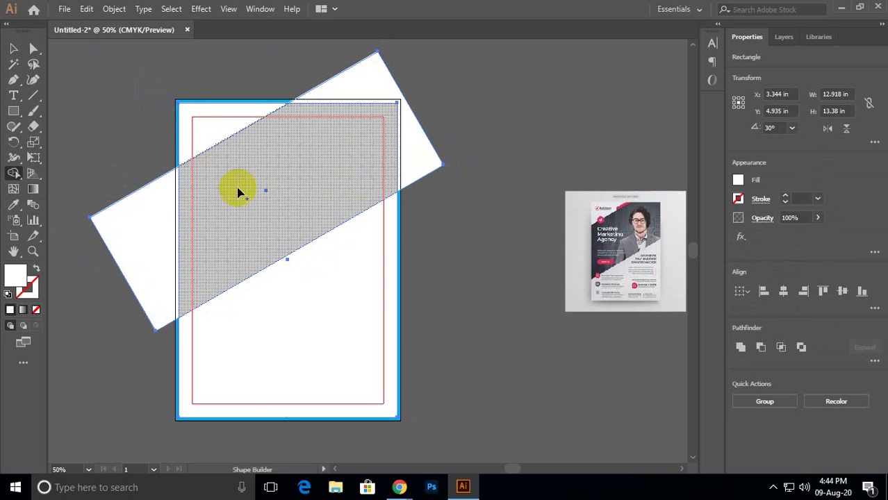
Divide the tilted rectangle and the overlapping page-sized rectangle into separate regions with the Shape Builder tool.
mouse_move(334, 132)
mouse_down()
mouse_move(268, 195)
mouse_move(244, 232)
mouse_up()
mouse_move(217, 124)
mouse_down()
mouse_move(147, 172)
mouse_move(137, 206)
mouse_move(139, 273)
mouse_move(152, 312)
mouse_move(187, 352)
mouse_move(277, 373)
mouse_move(426, 323)
mouse_up()
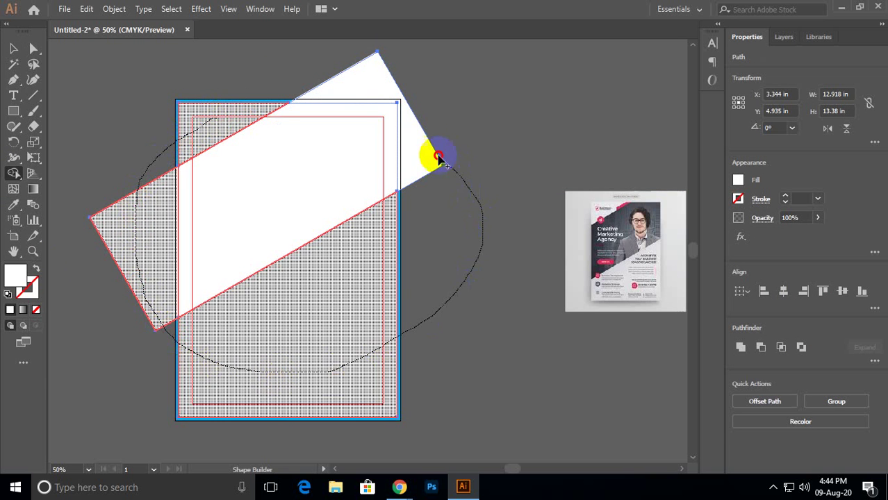
mouse_move(438, 158)
mouse_down()
mouse_move(422, 143)
mouse_move(402, 71)
mouse_move(349, 83)
mouse_up()
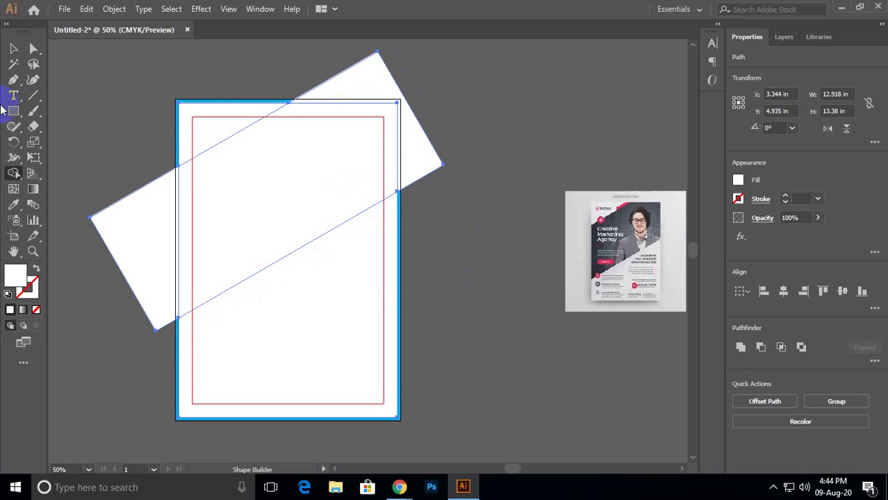
Delete the four leftover white pieces around the diagonal band, keeping only the band inside the page.
click(13, 48)
click(447, 177)
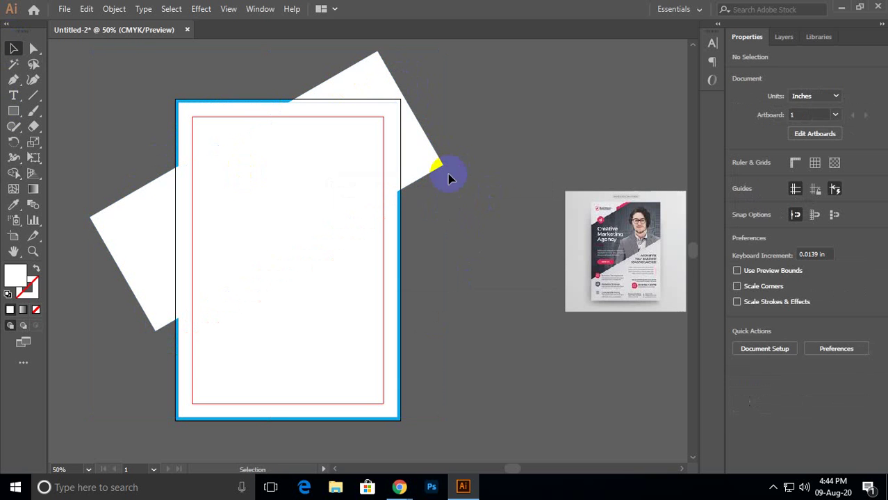
click(416, 170)
key(Delete)
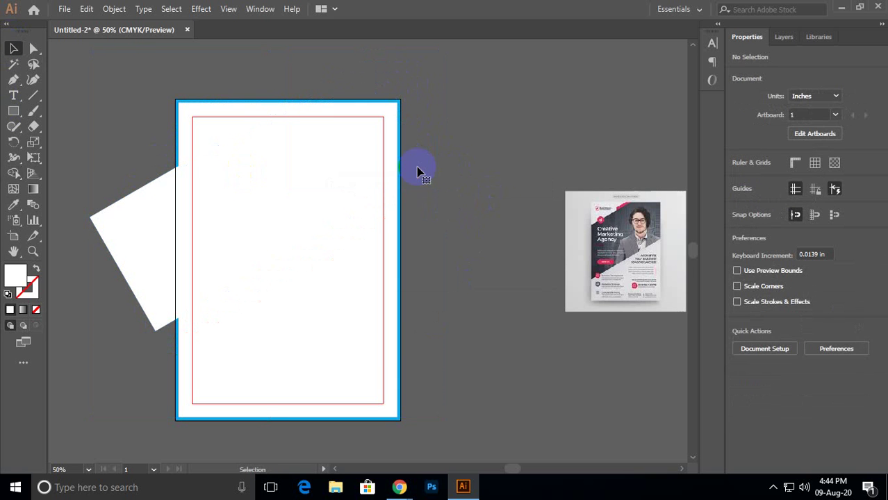
click(231, 125)
key(Delete)
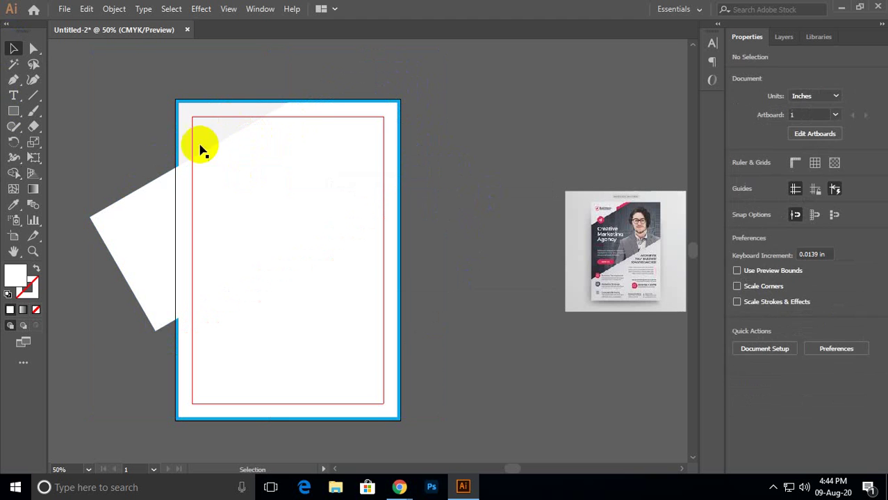
click(139, 205)
key(Delete)
click(243, 362)
key(Delete)
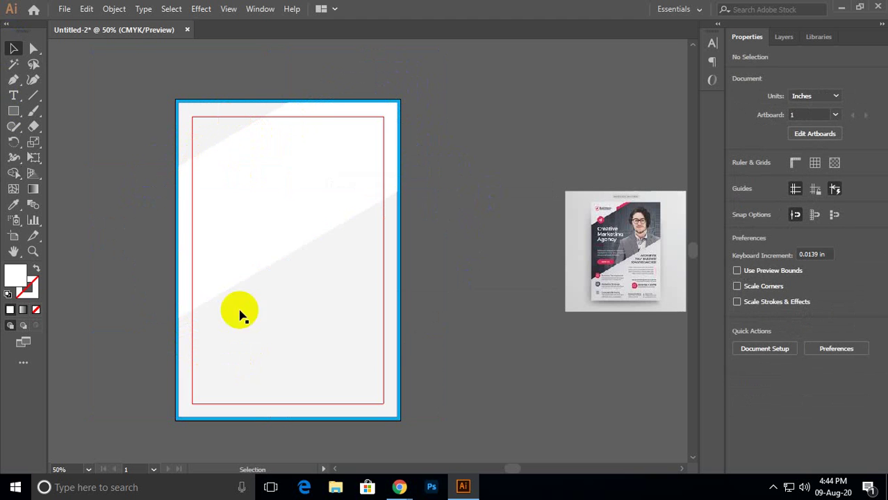
click(265, 167)
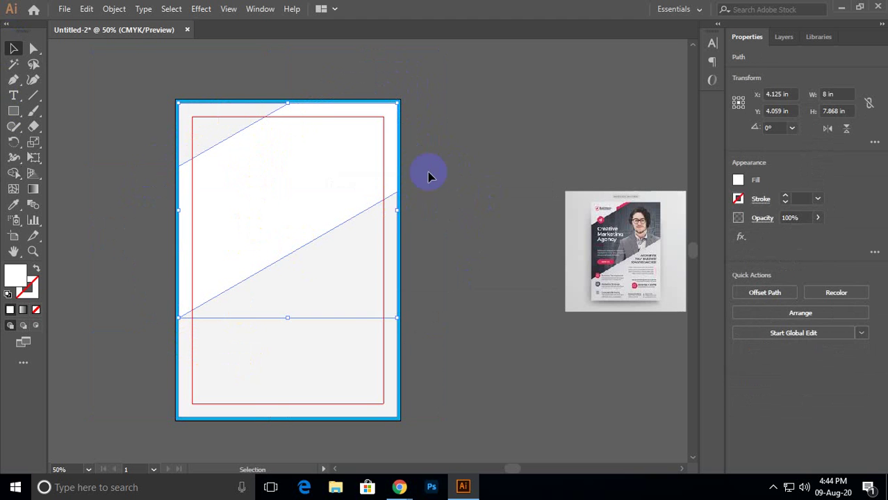
key(Delete)
Switch to the Google Meet call, check the participant list and chat messages, and close the meeting details.
click(840, 7)
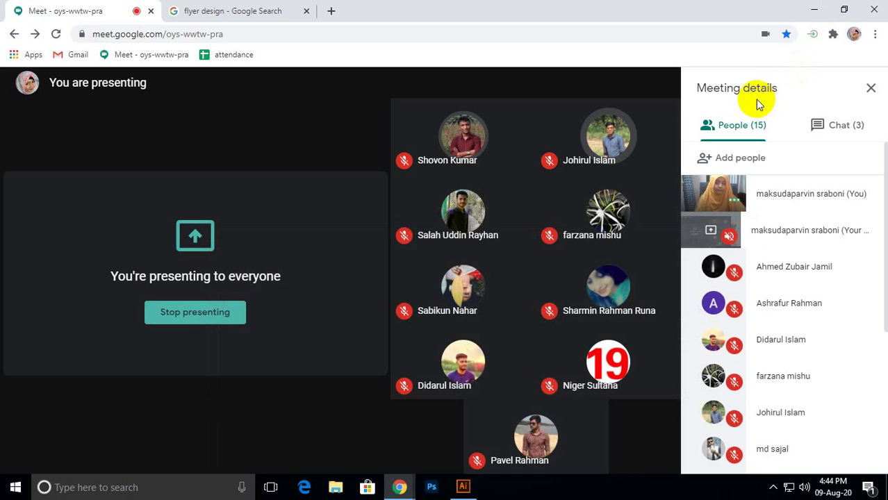
scroll(849, 393, down, 4)
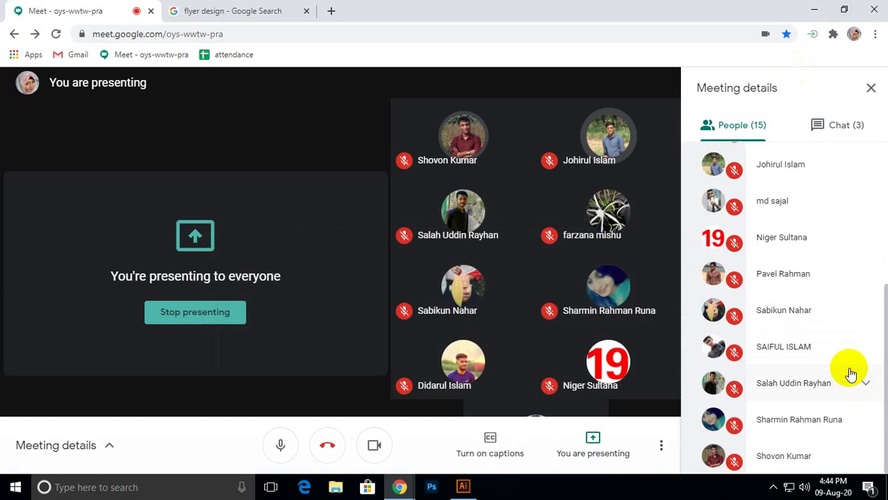
click(859, 126)
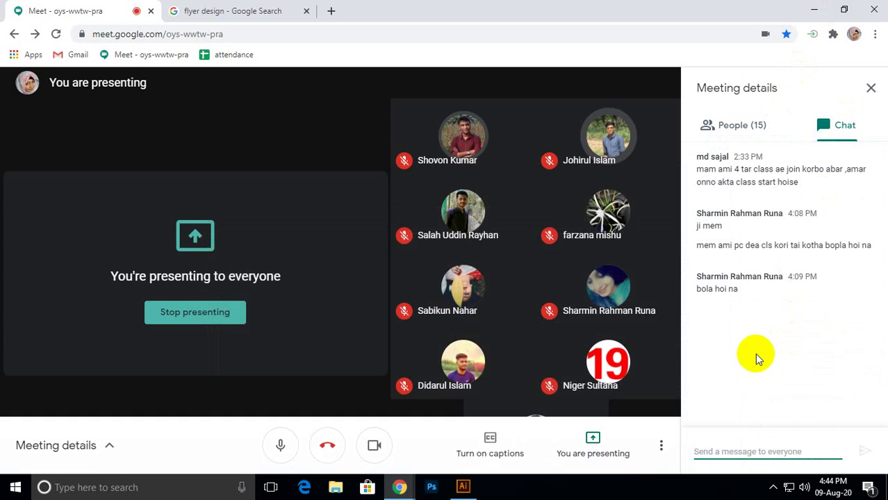
click(731, 125)
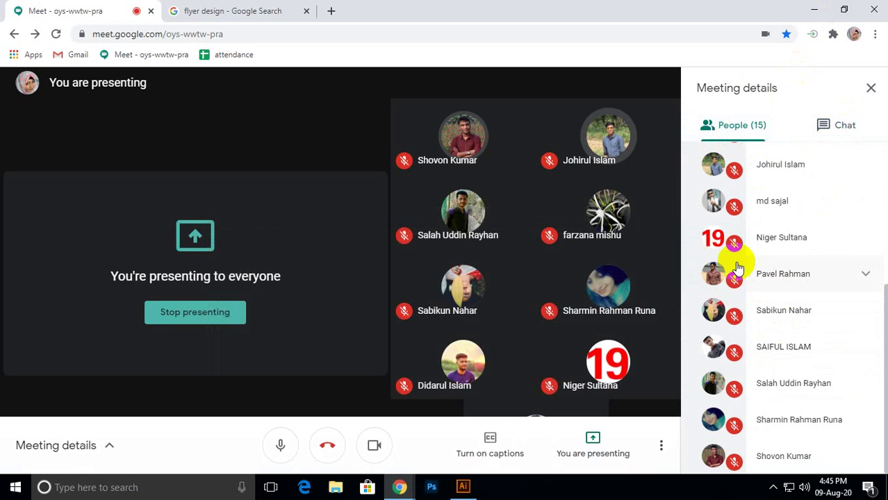
click(871, 88)
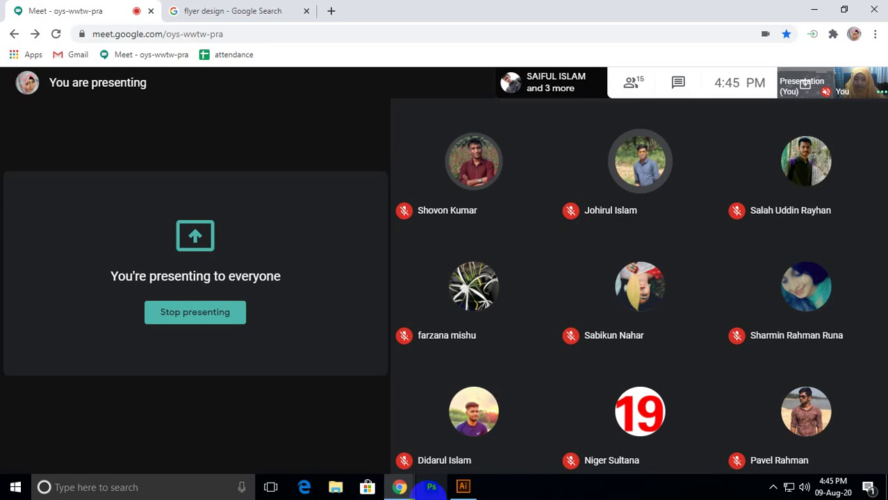
Switch to the Google Images results in Chrome and replace the search with "corporate model".
click(463, 487)
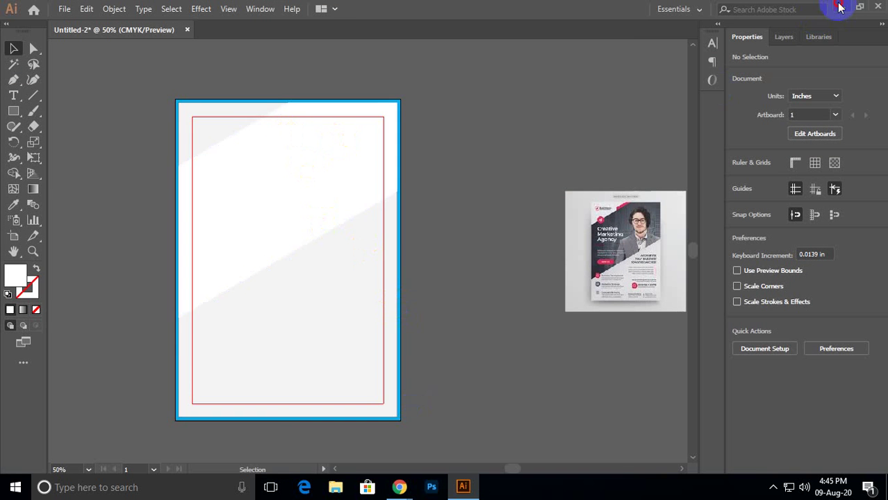
click(839, 7)
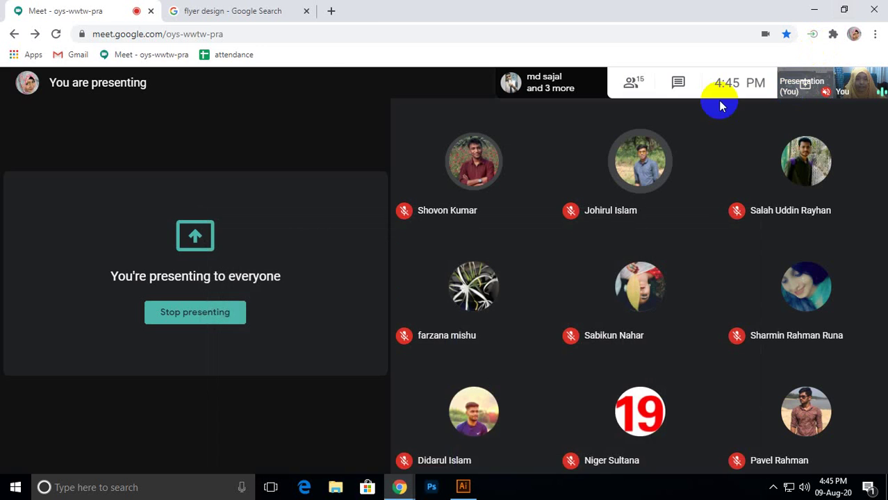
click(218, 8)
scroll(249, 94, up, 5)
scroll(249, 93, up, 15)
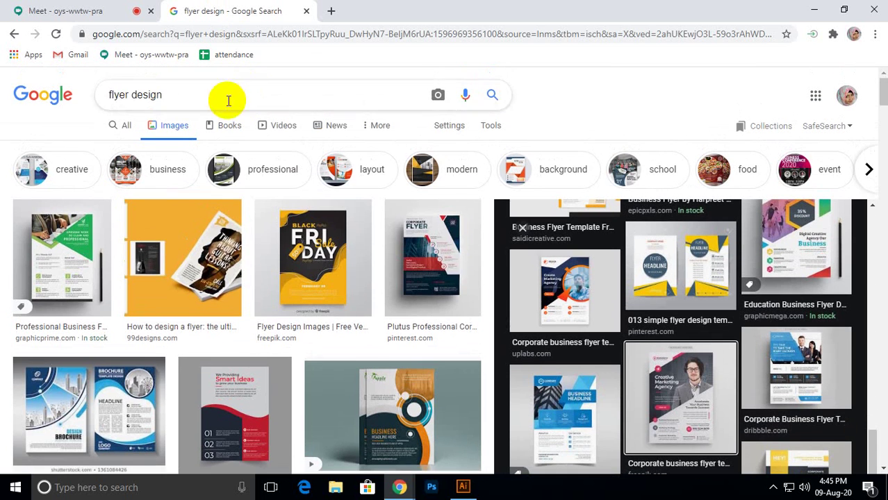
drag(180, 93, 83, 94)
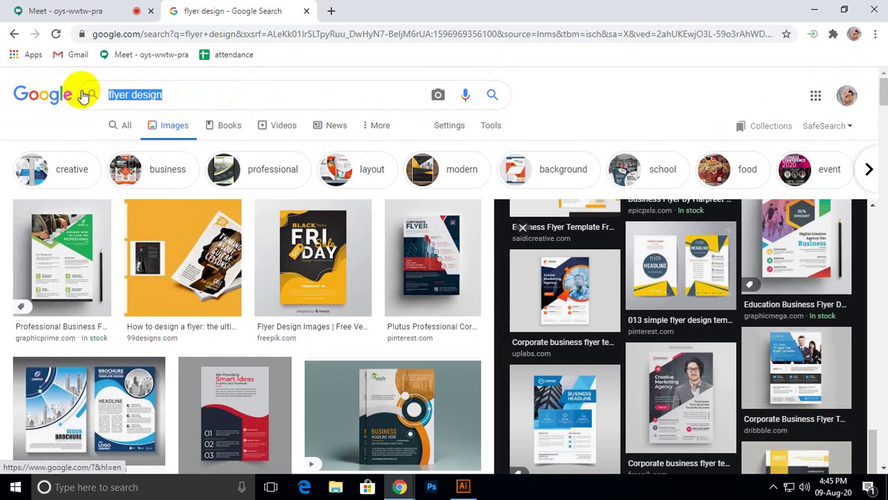
text(corpor)
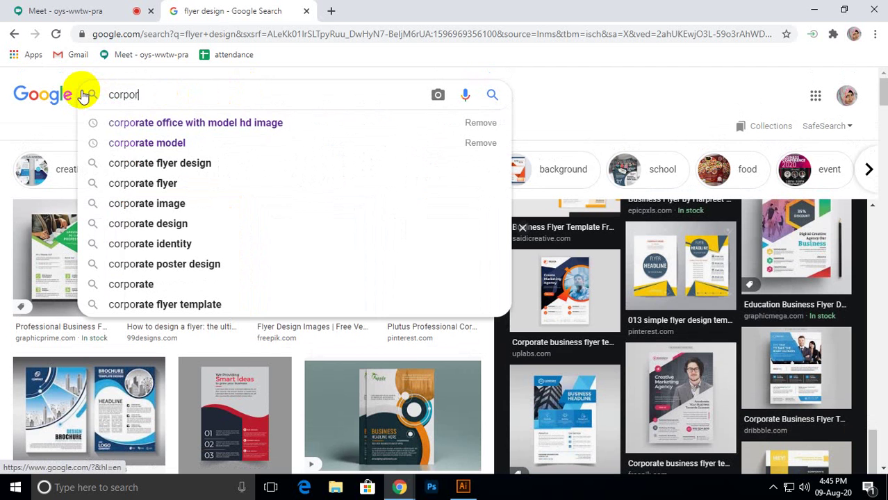
text(ate)
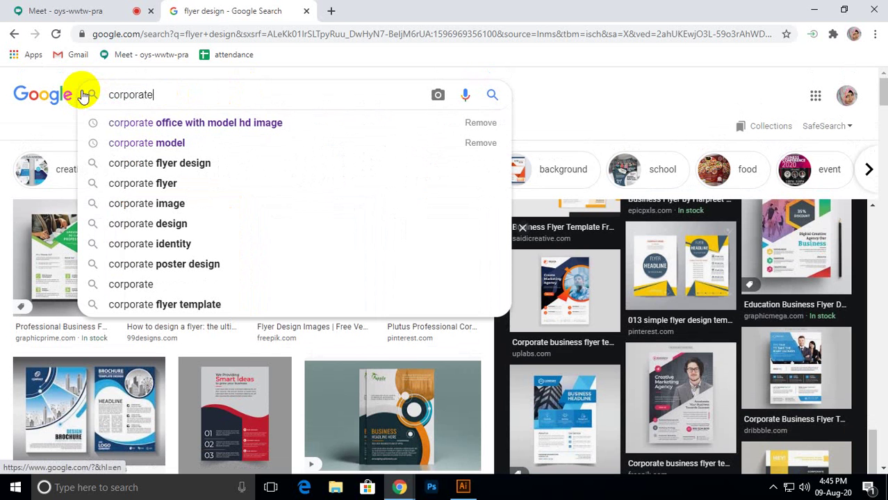
text( model)
key(Return)
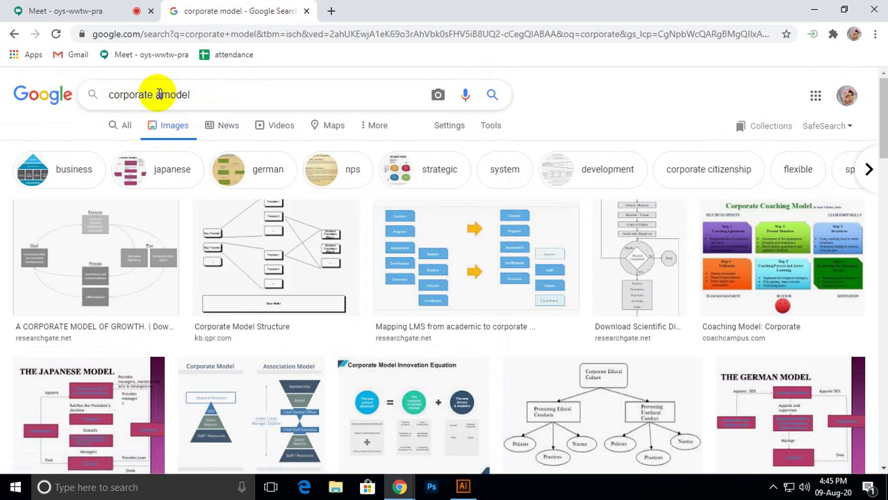
Refine the image search to "corporate actress model" and look through the first results.
text(ctress)
key(Return)
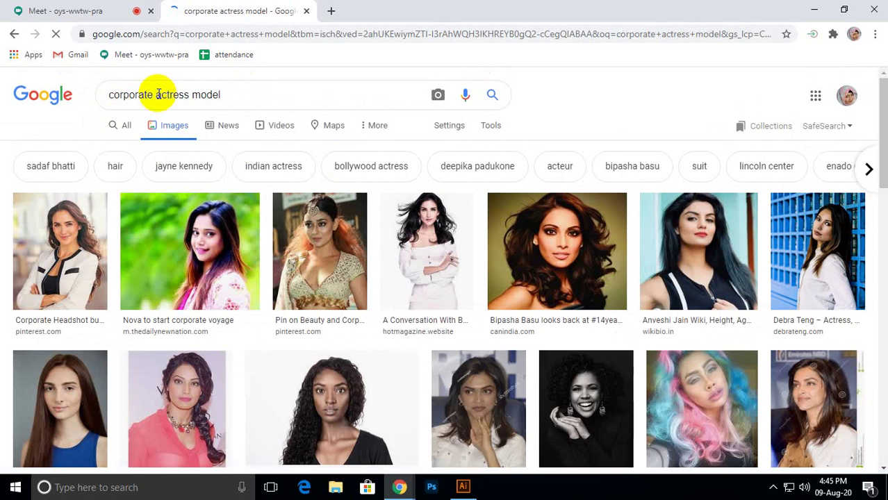
scroll(168, 148, down, 3)
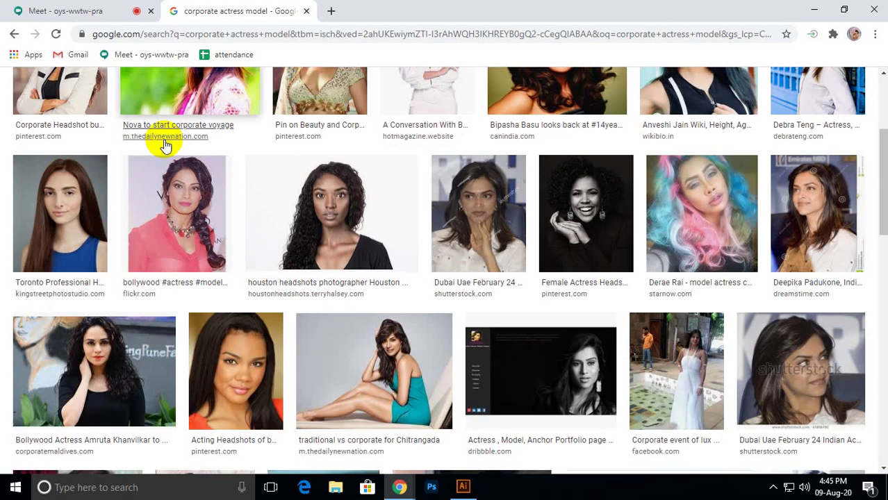
scroll(189, 143, up, 3)
click(163, 134)
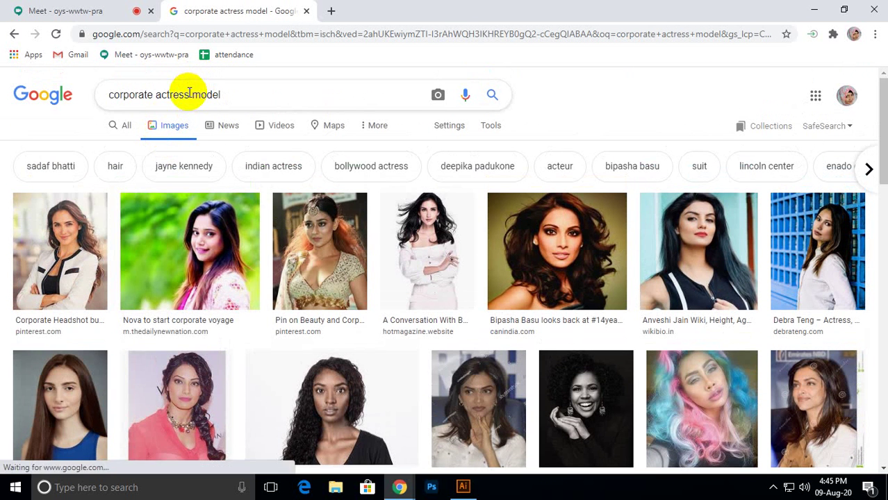
Remove "actress" from the query and search images for the suggested "corporate model photoshoot".
drag(189, 94, 167, 97)
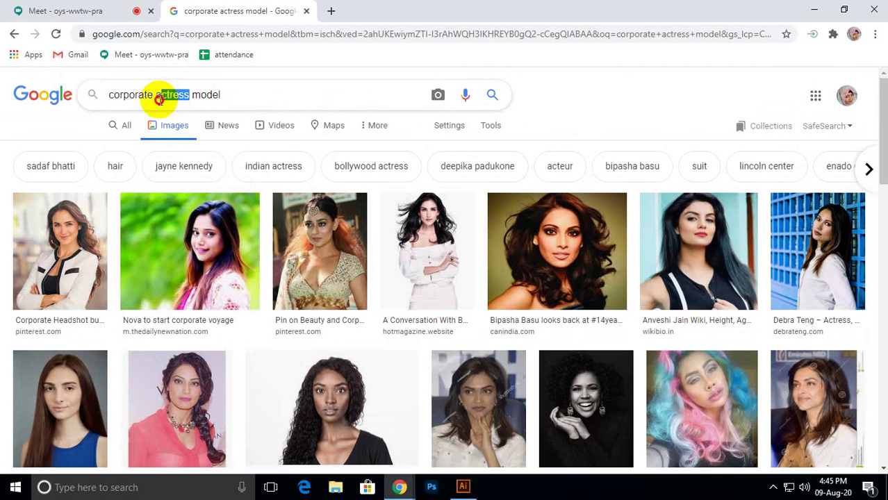
key(BackSpace)
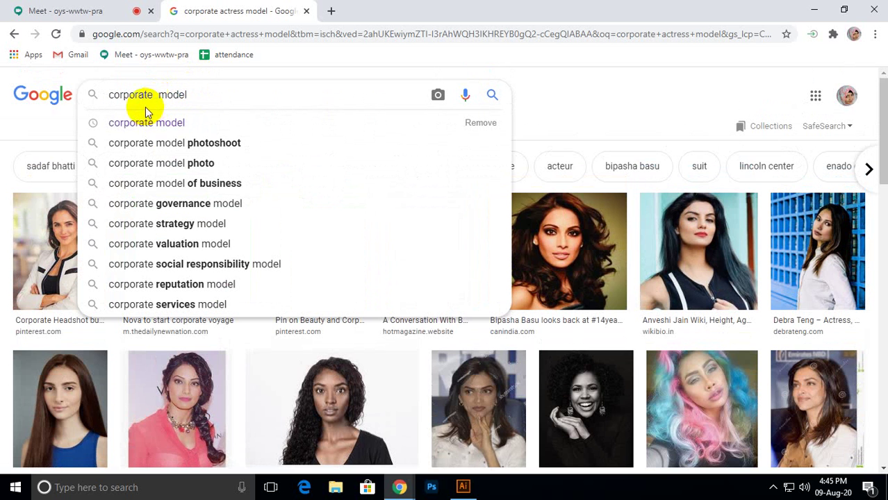
click(185, 143)
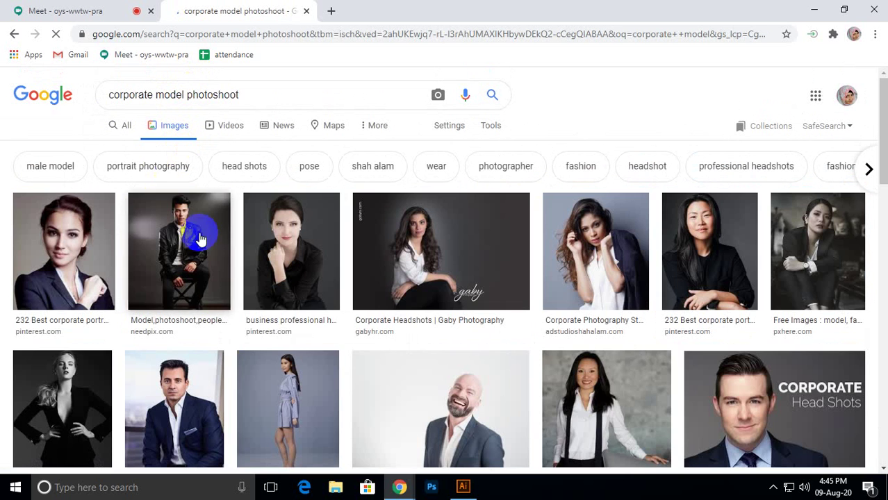
Browse the photoshoot results and open the preview of the indiamart.com Model Shoot photo of a man in an office.
scroll(355, 323, down, 1)
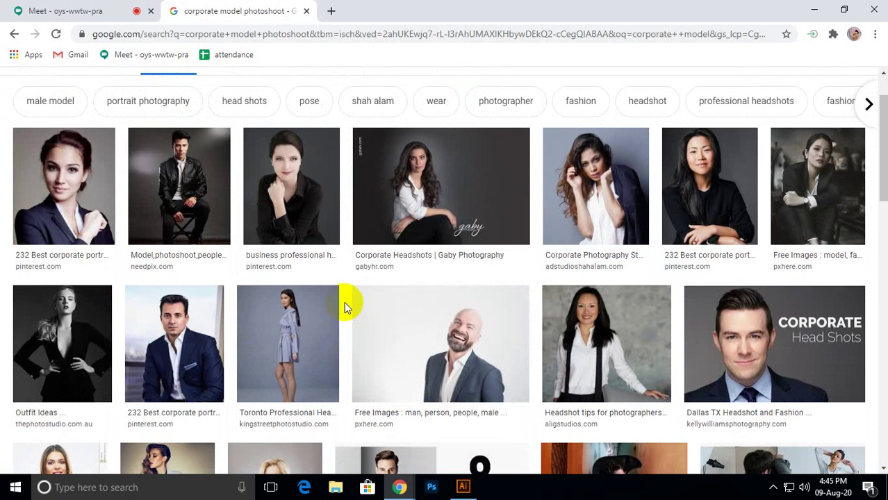
scroll(344, 301, down, 4)
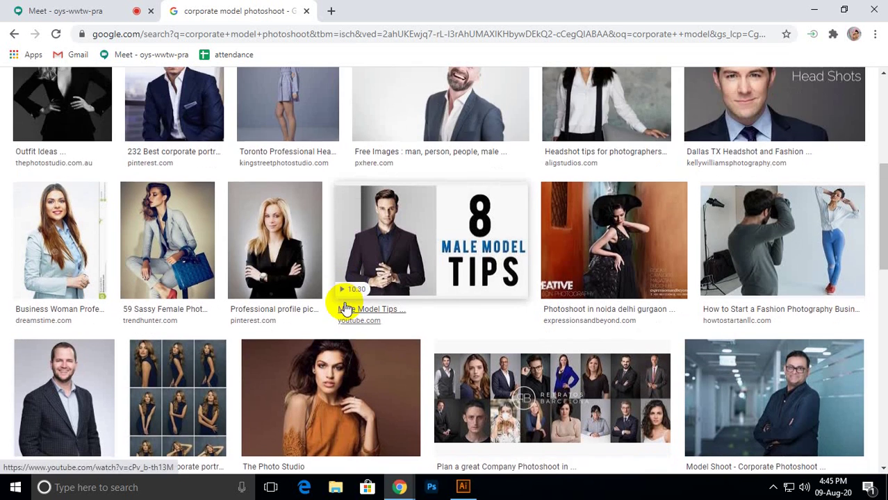
scroll(346, 308, down, 2)
scroll(346, 308, down, 2)
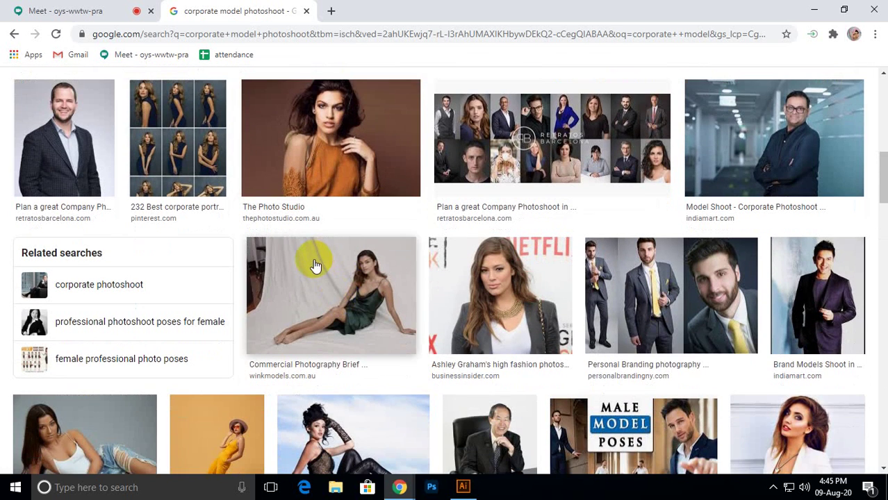
scroll(315, 261, down, 2)
scroll(313, 259, up, 4)
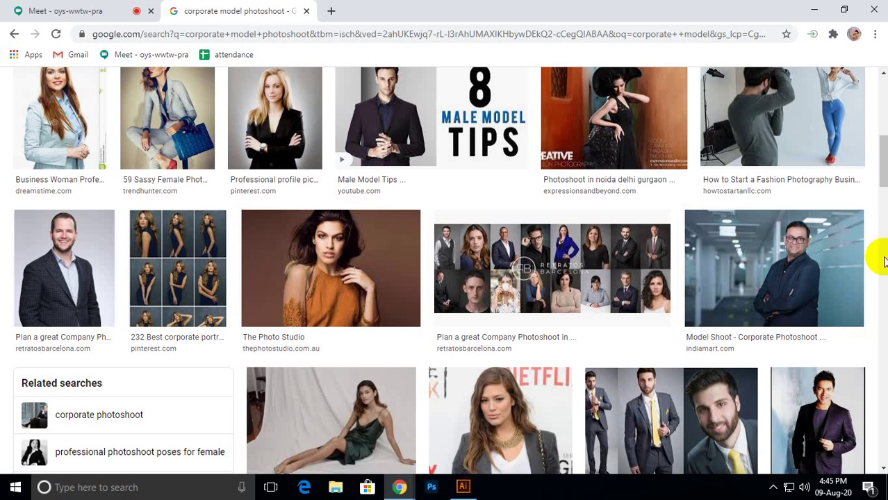
click(777, 261)
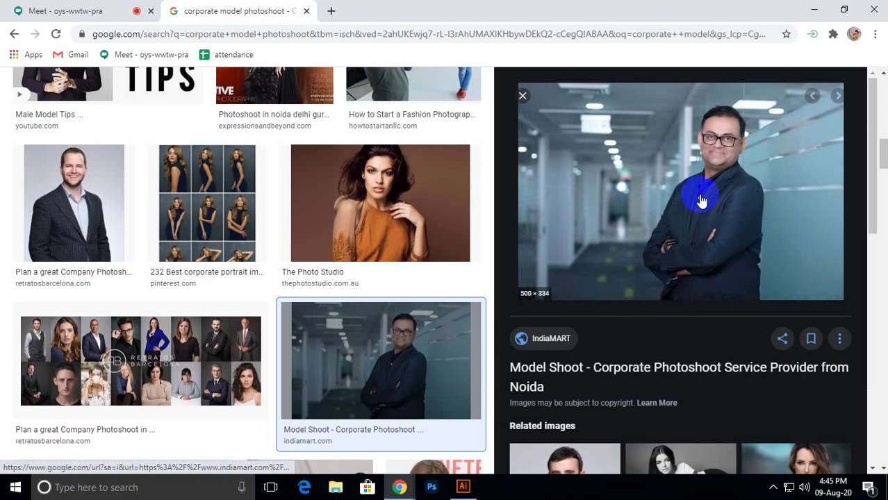
Look over the related images, copy the previewed Model Shoot photo, and return to the Google Meet tab.
scroll(701, 202, down, 8)
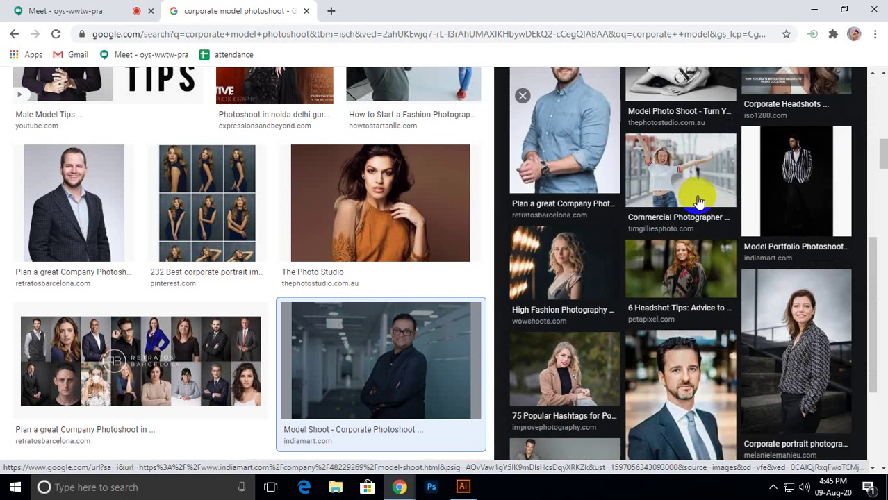
scroll(699, 202, down, 3)
scroll(699, 201, up, 3)
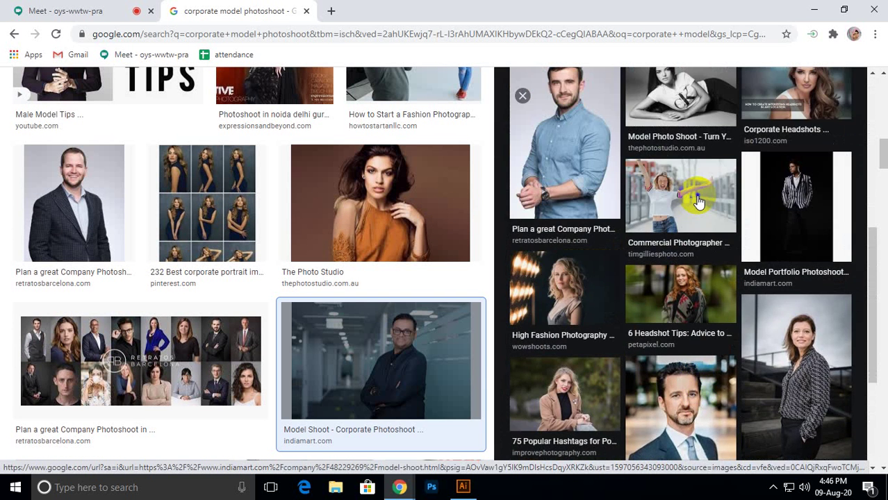
scroll(699, 201, up, 2)
scroll(699, 202, up, 4)
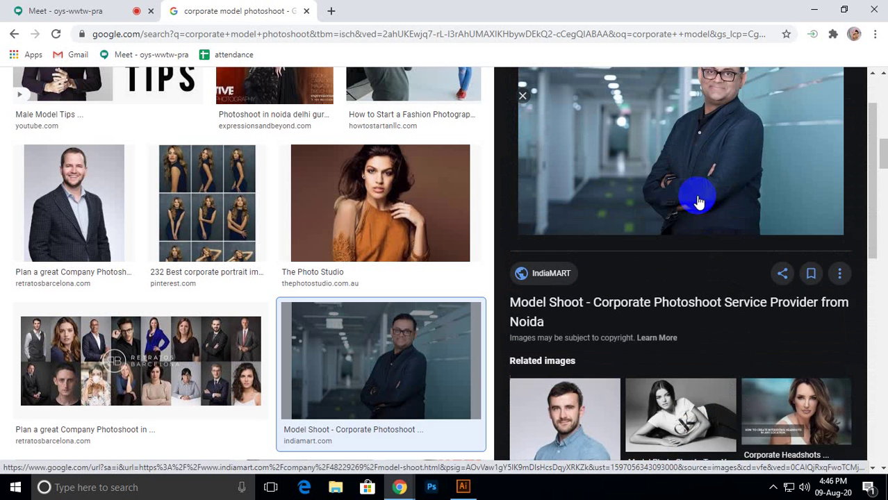
right_click(682, 152)
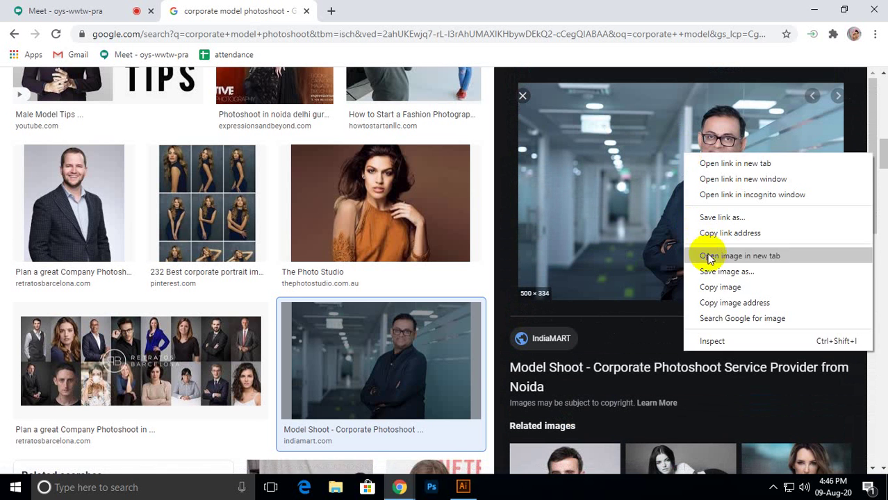
click(709, 287)
click(82, 16)
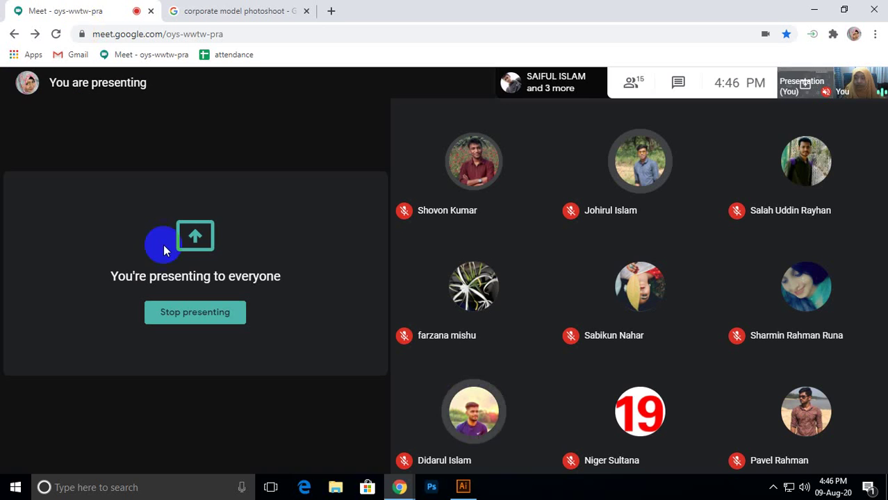
Switch to Illustrator, paste the copied model photo and move it over the upper part of the flyer's right edge.
click(463, 486)
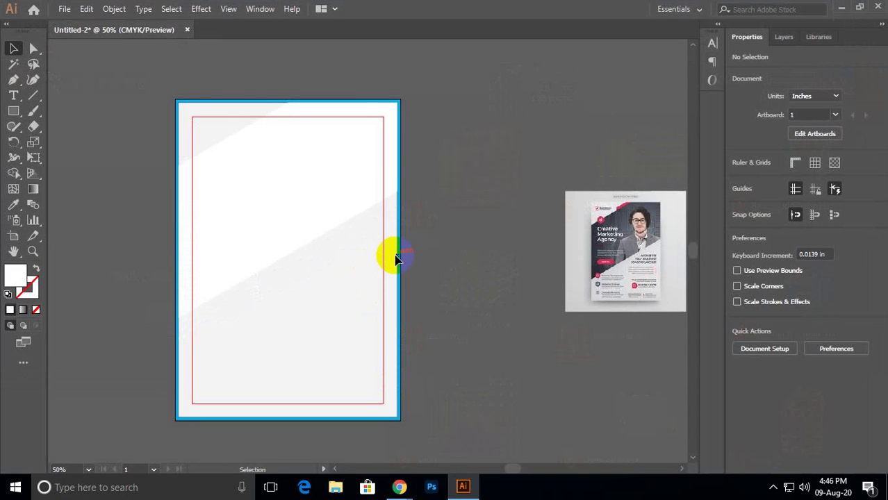
key(ctrl+v)
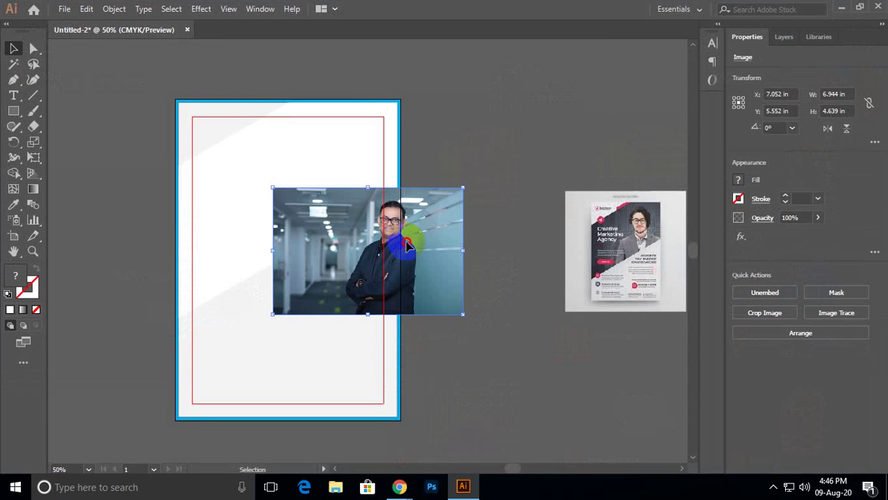
drag(407, 246, 458, 199)
Fill the white diagonal band on the flyer with yellow and deselect it.
click(257, 172)
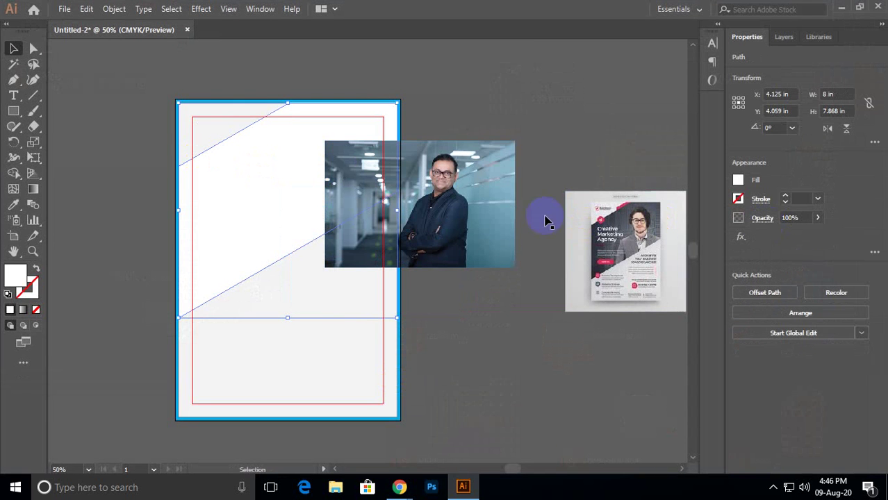
click(738, 182)
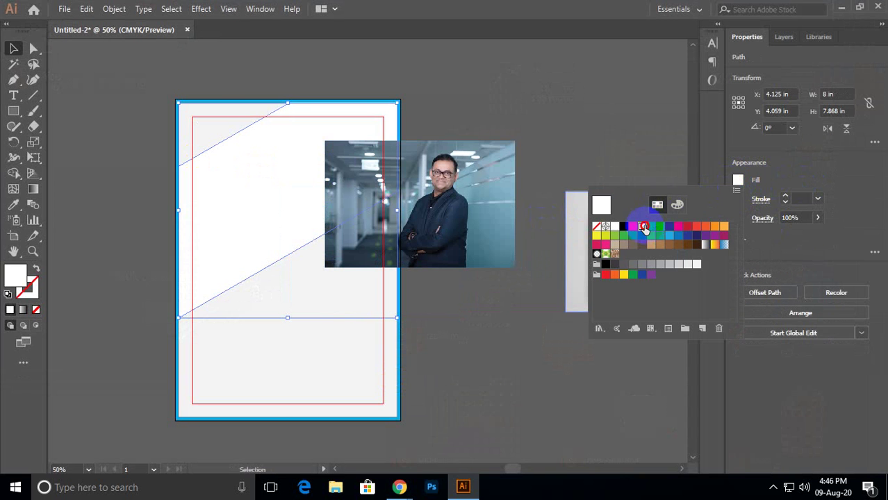
click(644, 228)
click(434, 99)
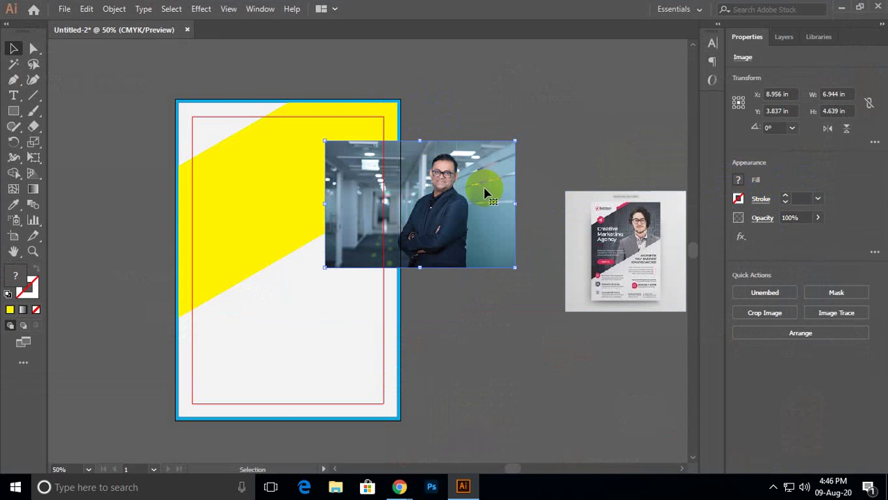
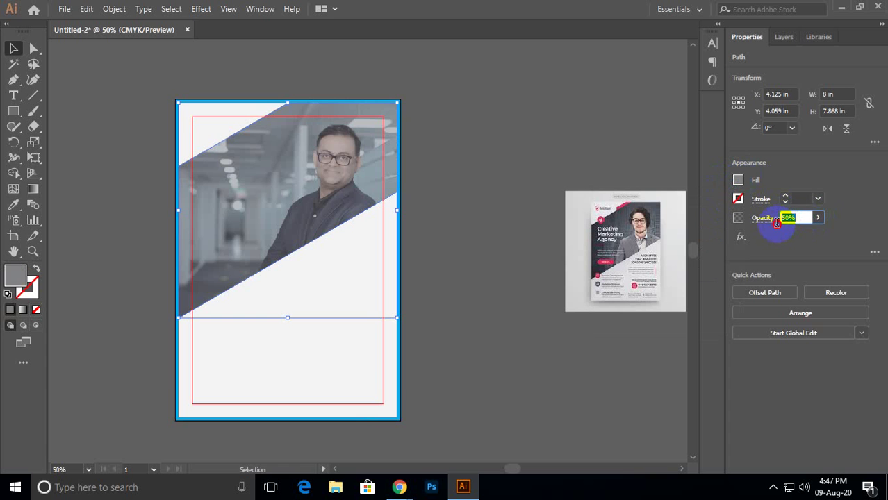
Set the opacity of the grey overlay on the photo band to 20% and deselect it.
text(20)
key(Return)
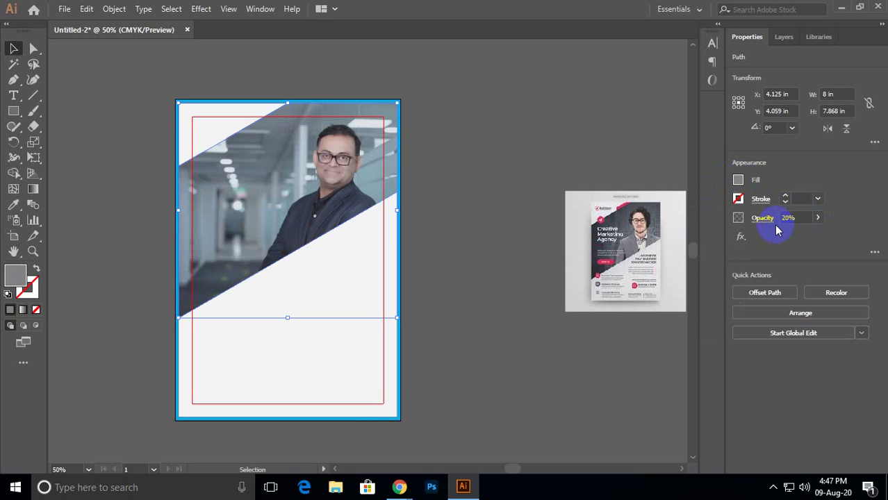
click(447, 162)
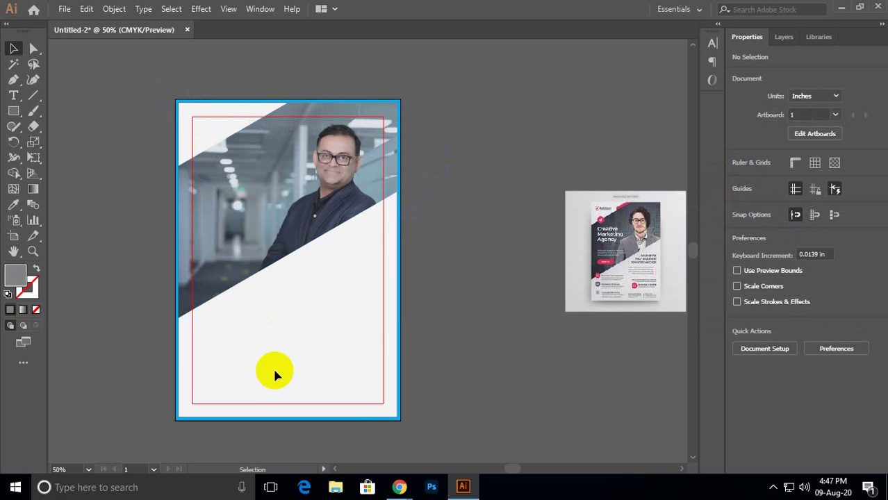
Group the diagonal photo band with its grey overlay, then clear the selection.
drag(101, 99, 410, 272)
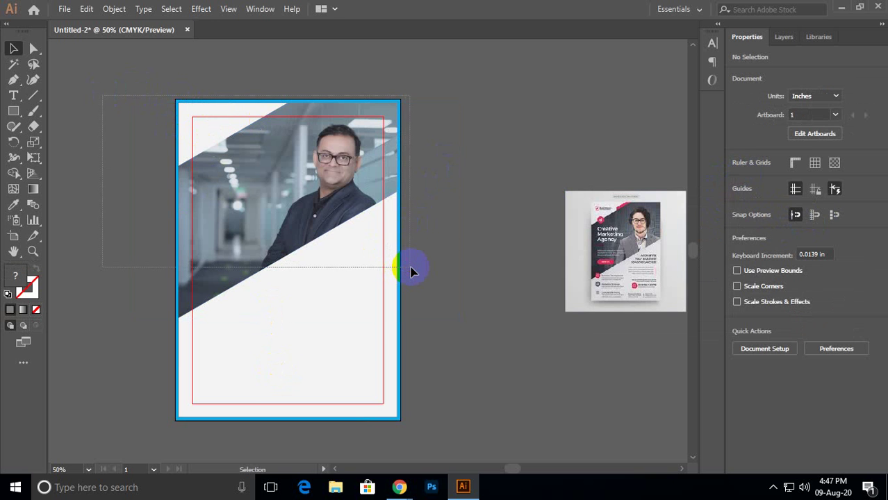
key(ctrl+g)
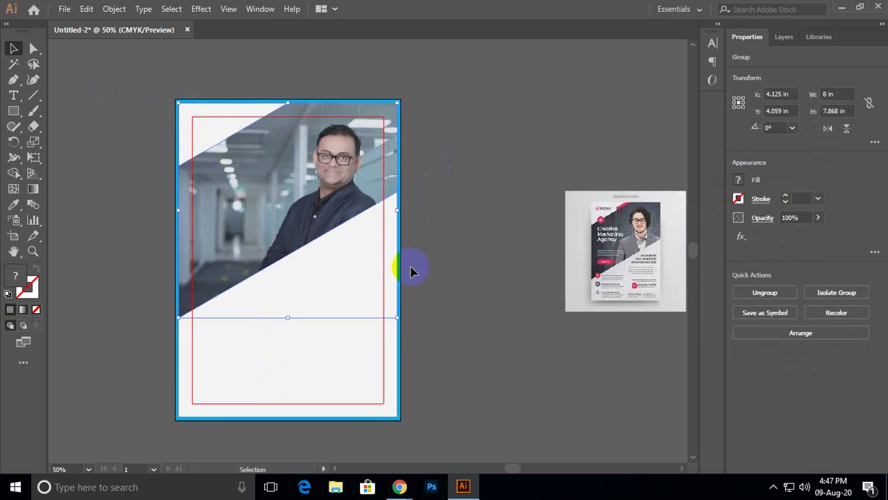
click(475, 165)
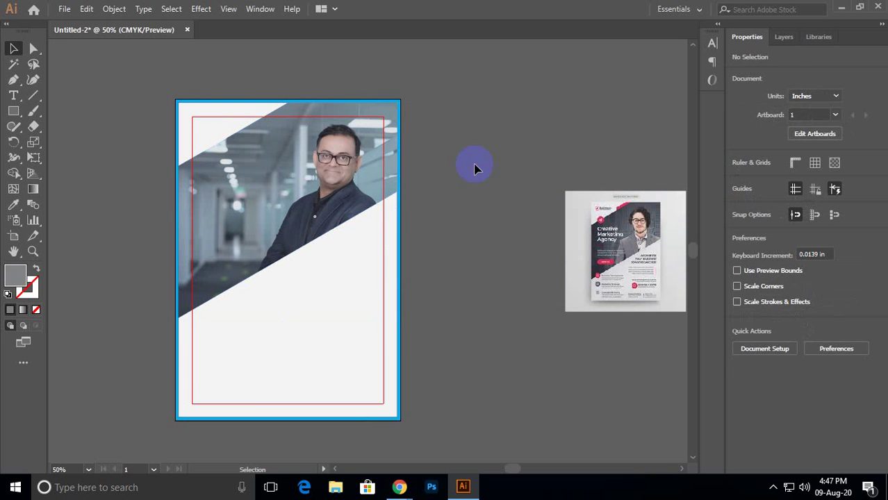
click(267, 144)
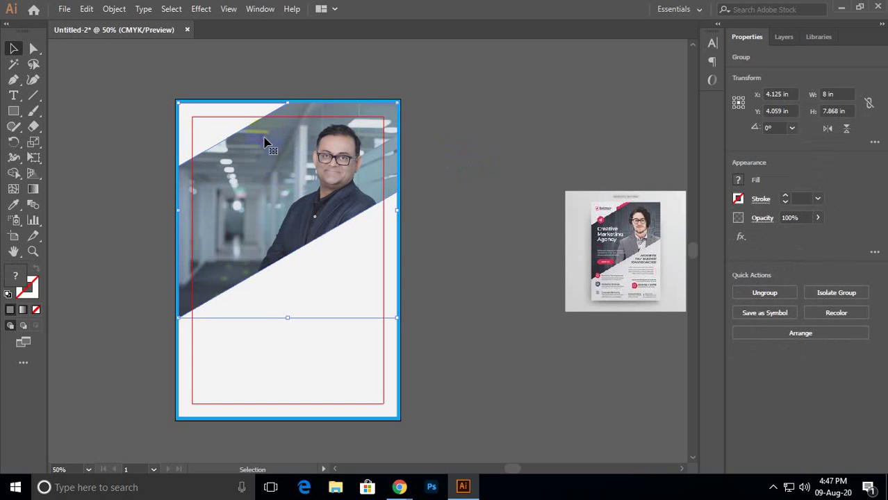
click(222, 381)
click(253, 202)
key(ctrl+shift+a)
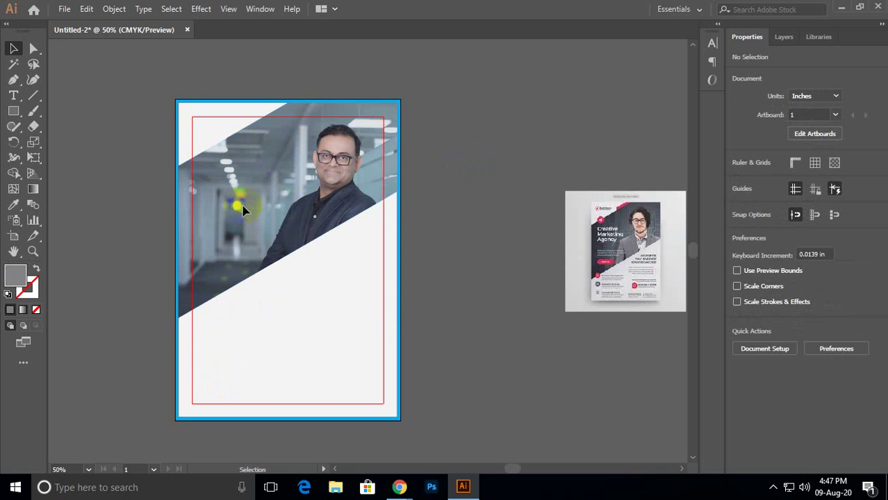
Draw a closed four-point accent shape with the Pen tool along the photo band's upper diagonal edge, starting at its top corner.
click(13, 79)
scroll(264, 115, up, 3)
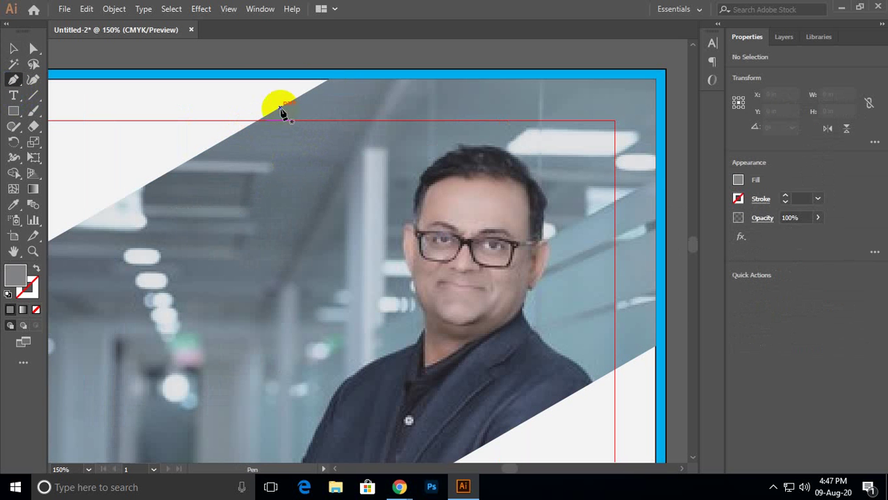
click(327, 81)
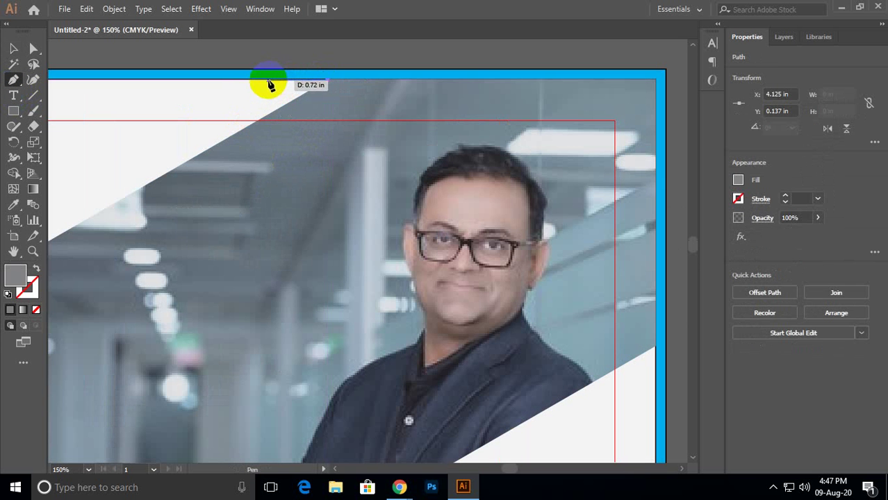
click(263, 81)
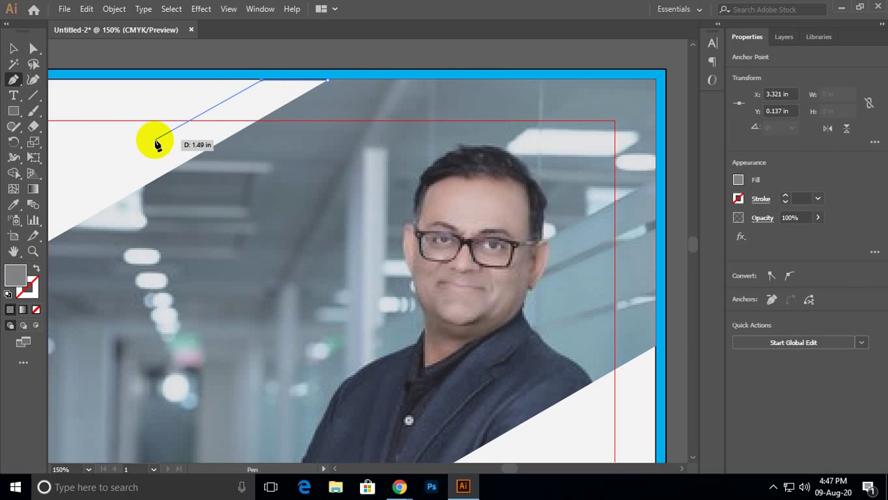
click(155, 139)
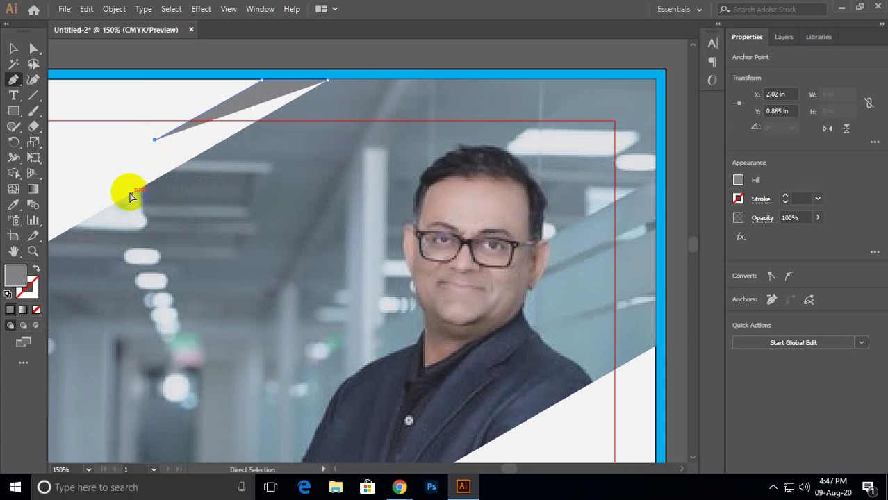
key(ctrl+z)
scroll(131, 196, down, 2)
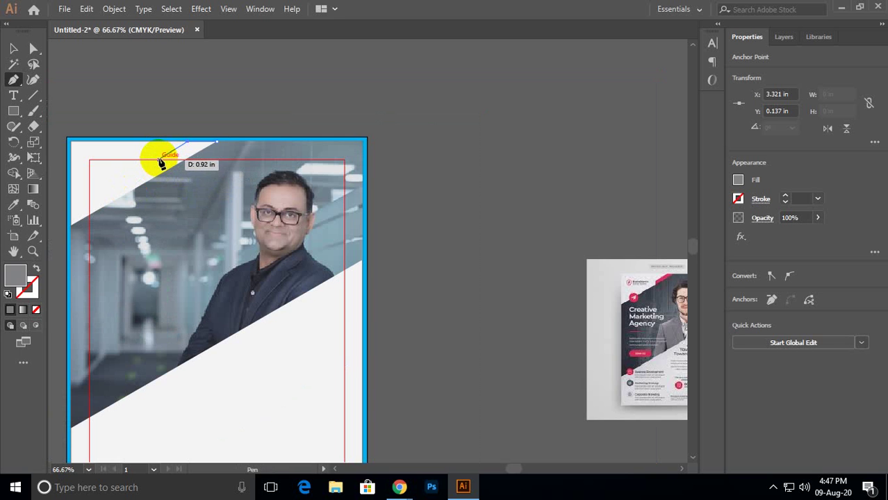
click(155, 160)
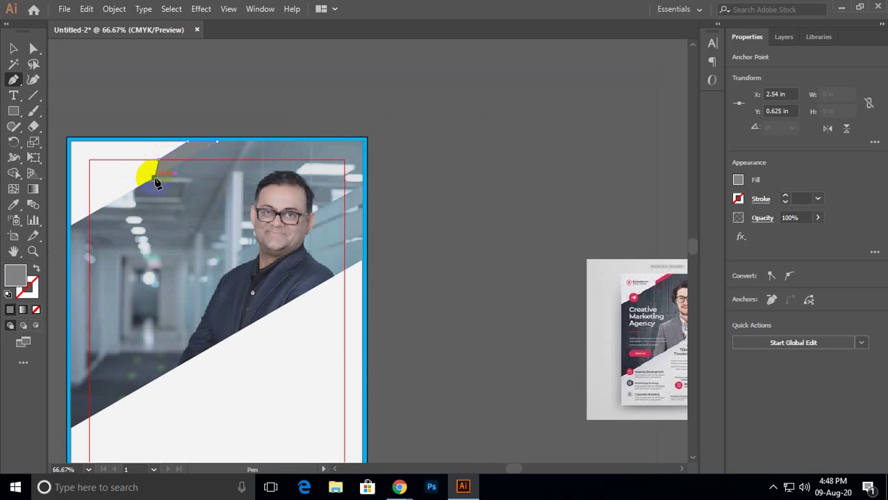
click(155, 178)
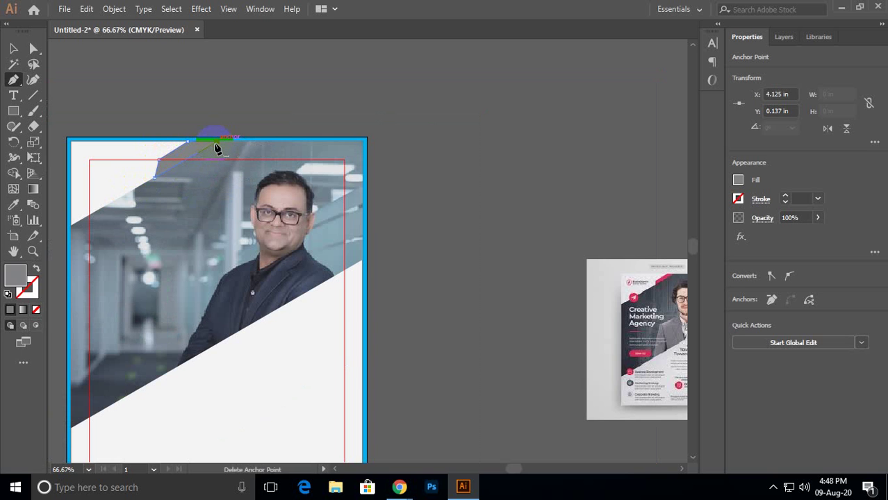
key(v)
Fill the accent shape with the pinkish red sampled from the reference flyer using the Eyedropper, then deselect it.
key(i)
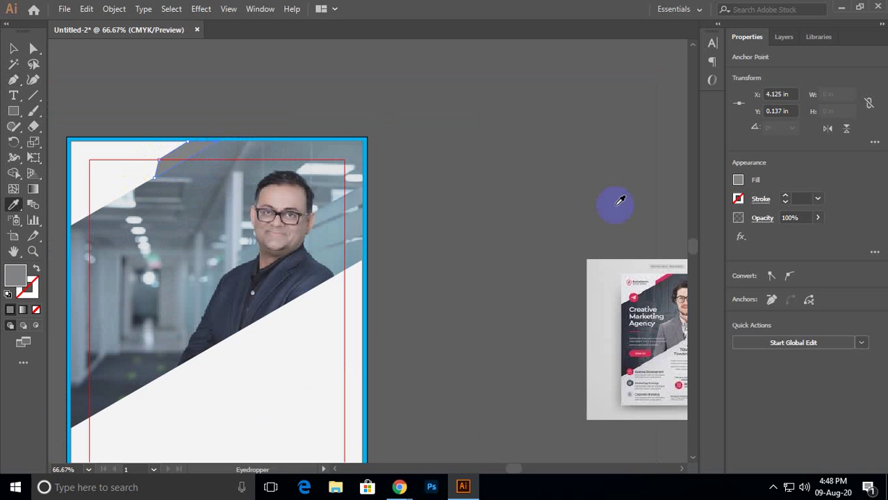
click(666, 279)
click(663, 279)
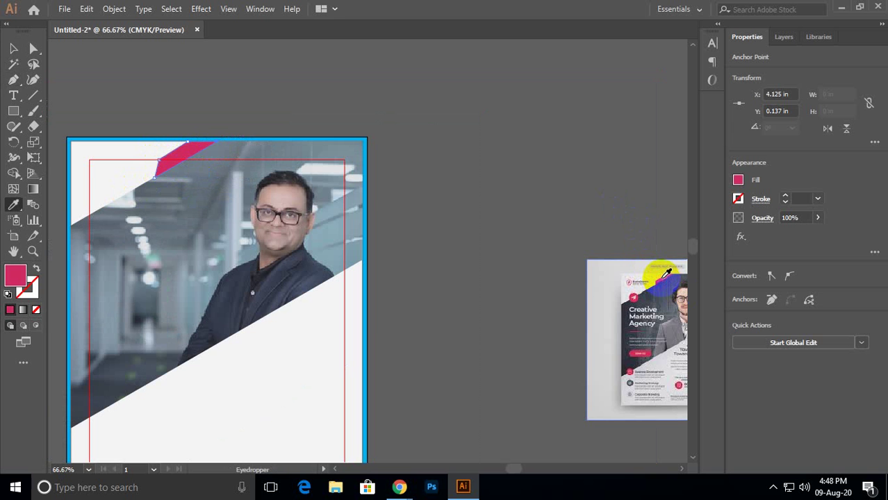
key(v)
click(232, 71)
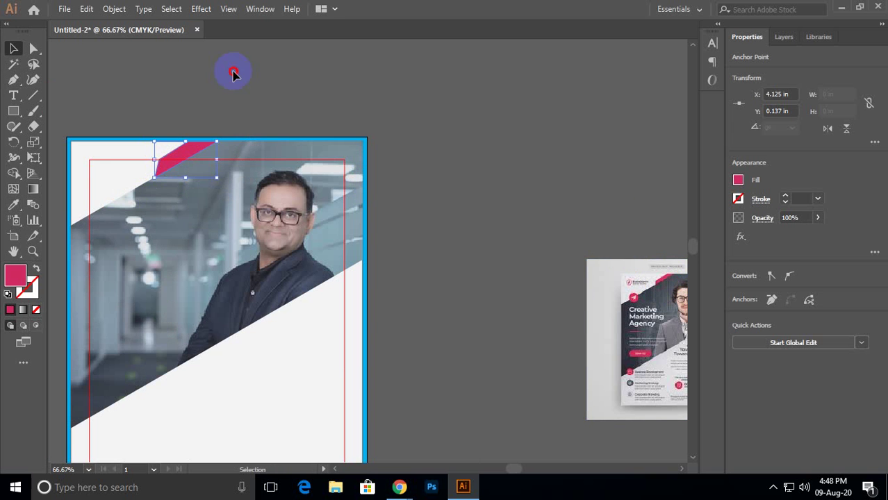
Draw a square about 1.43 in wide on the empty canvas beside the flyer.
drag(279, 166, 283, 146)
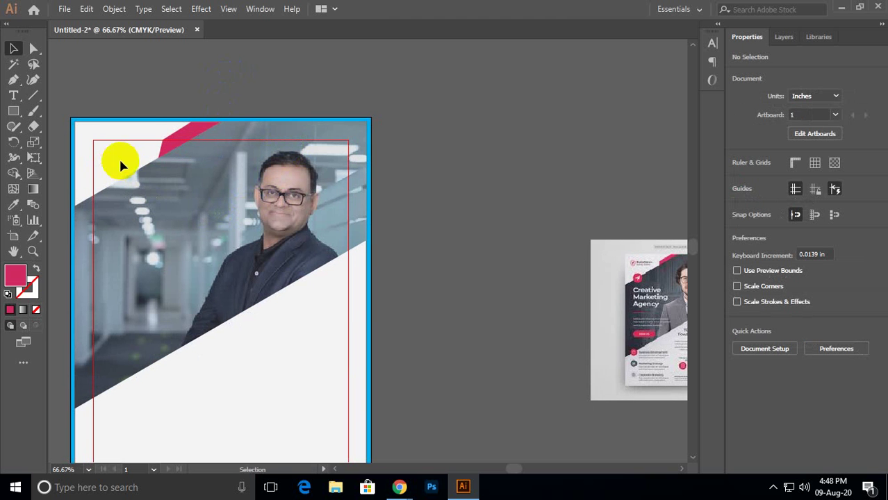
drag(159, 186, 177, 174)
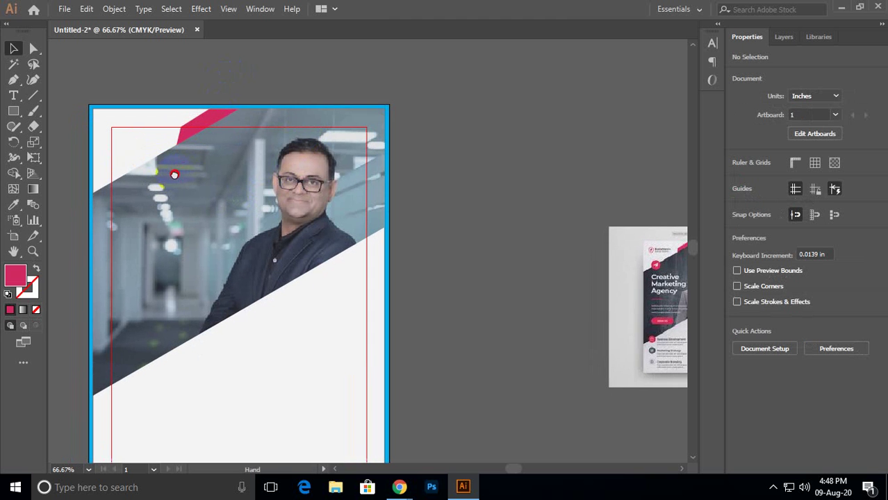
click(13, 111)
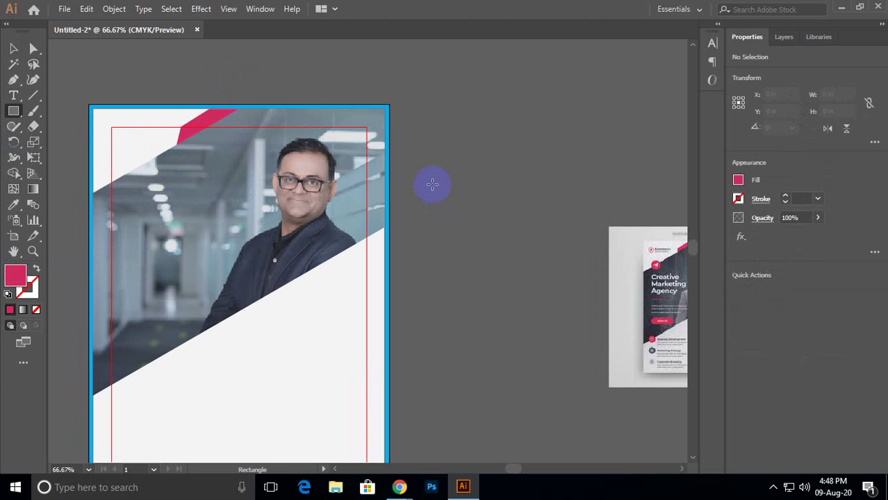
drag(433, 185, 485, 236)
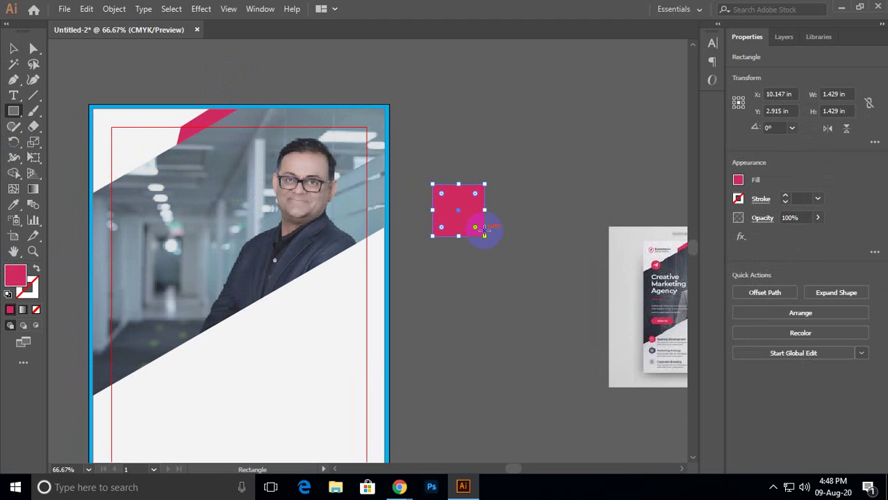
key(v)
Start a Pucker & Bloat effect on the pink square and preview it at 50% and 100% bloat.
click(202, 9)
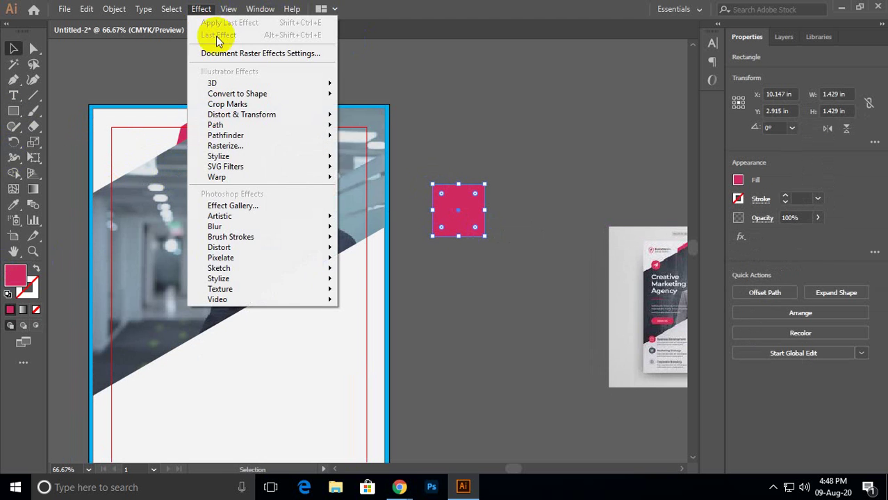
mouse_move(250, 116)
click(395, 131)
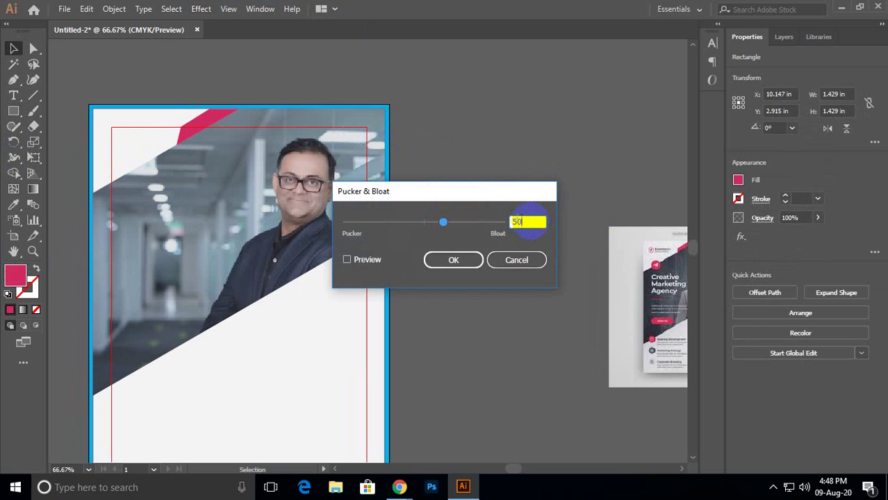
click(368, 260)
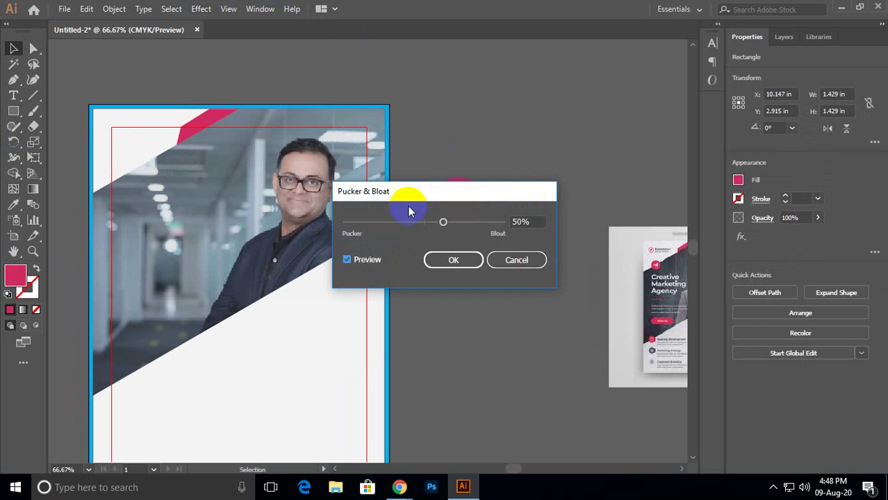
drag(409, 193, 375, 253)
click(490, 282)
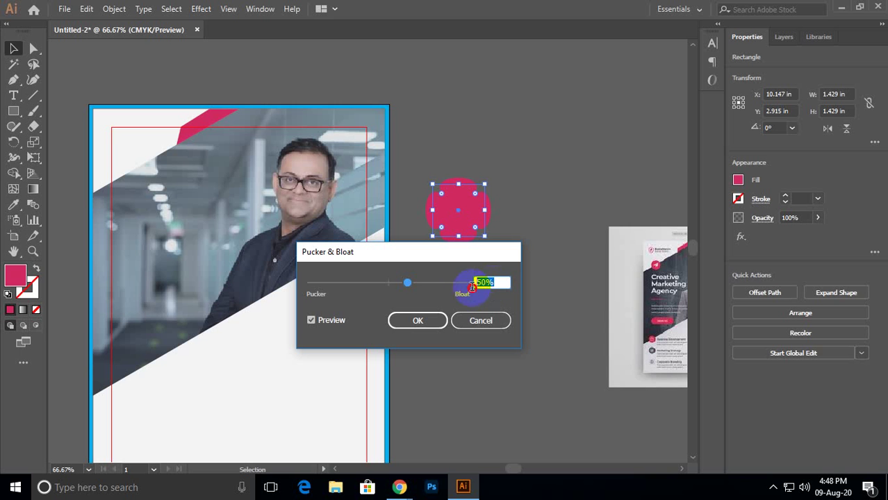
text(100)
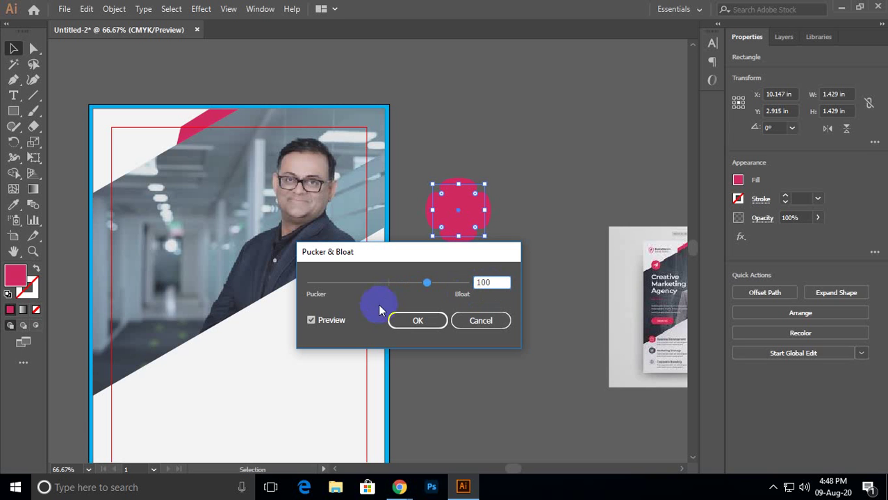
click(324, 321)
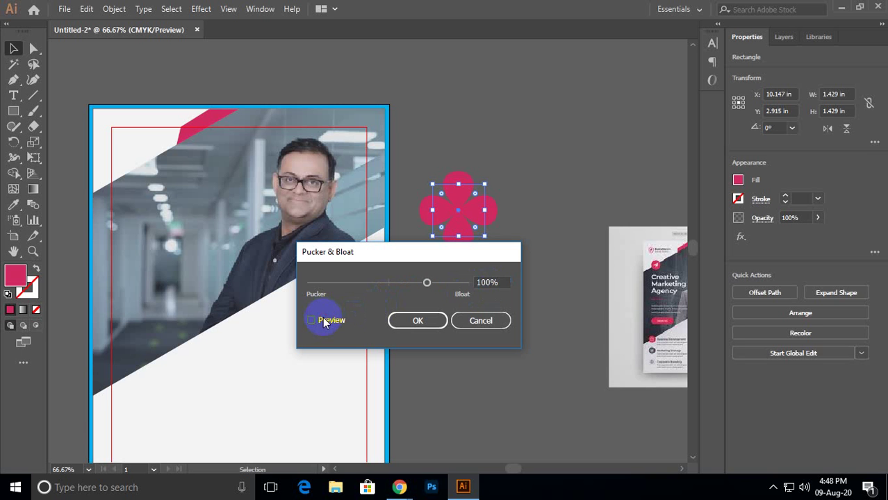
Set the bloat to 80% with the preview on and apply the effect.
click(475, 285)
text(80)
click(311, 321)
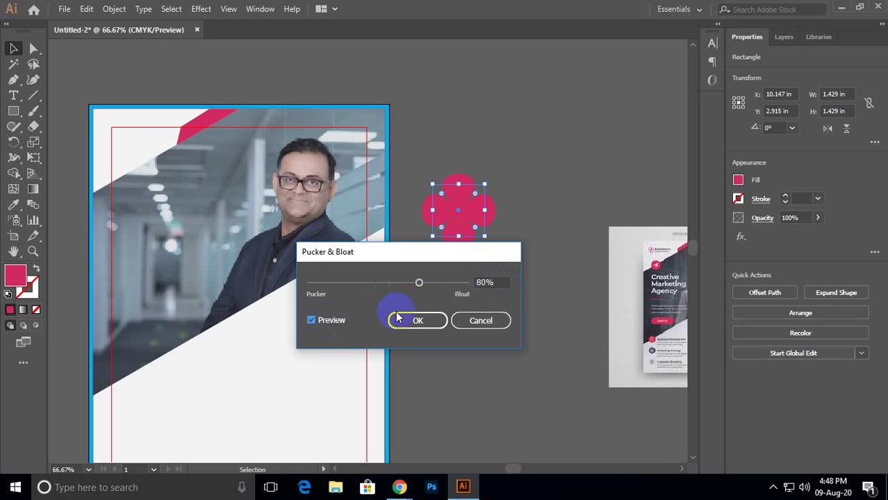
click(418, 320)
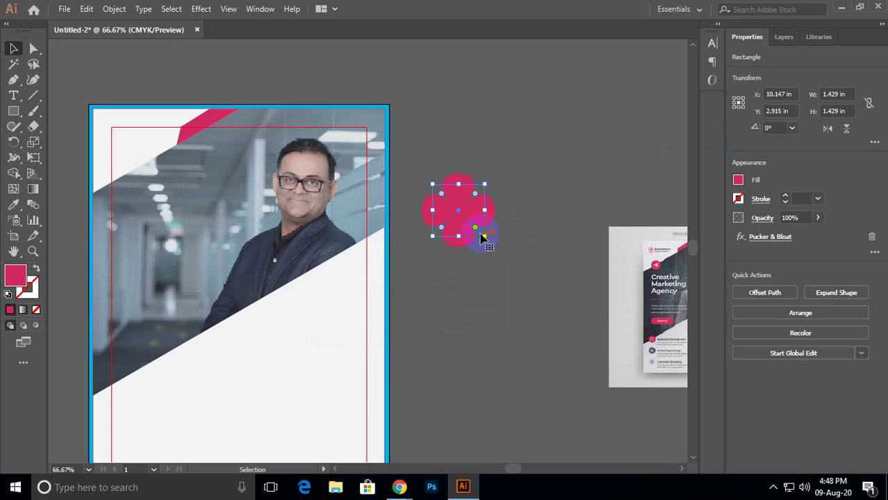
Scale the bloated pink shape down to about 0.82 in wide and place it in the flyer's white upper-left corner.
drag(484, 238, 479, 207)
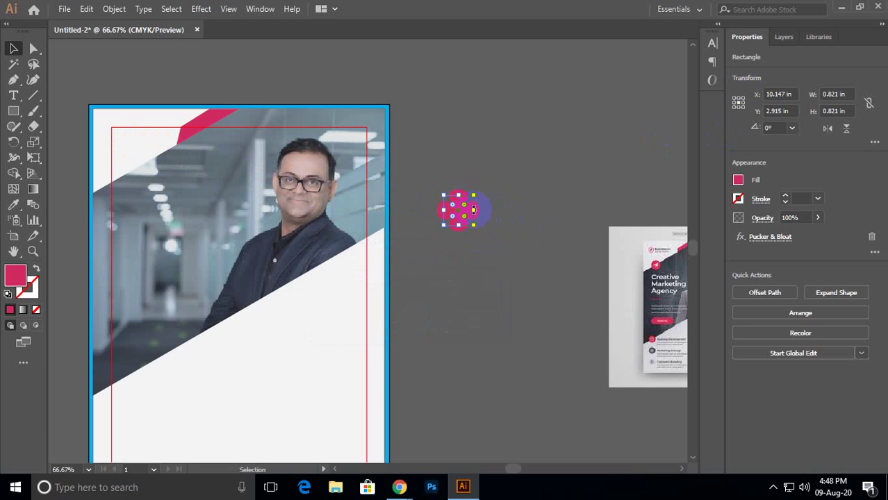
drag(471, 217, 140, 145)
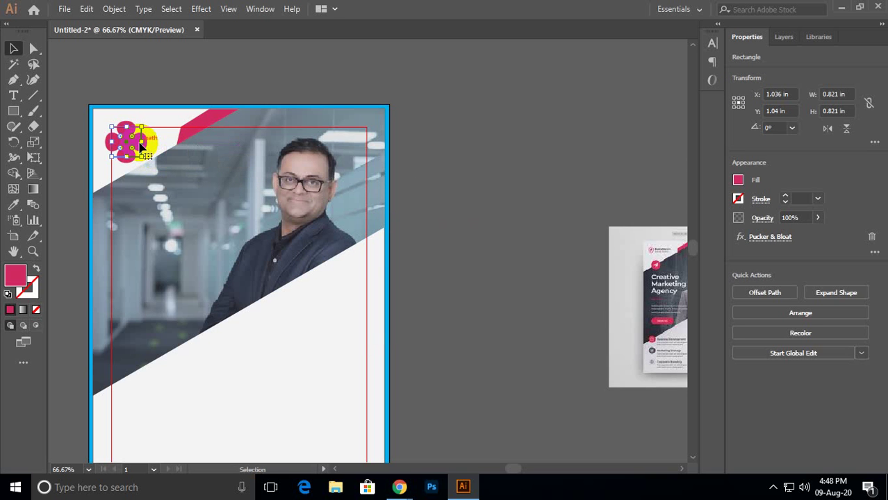
Expand the appearance of the four-petal shape and scale it down proportionally to about 0.4 in wide.
scroll(175, 176, up, 3)
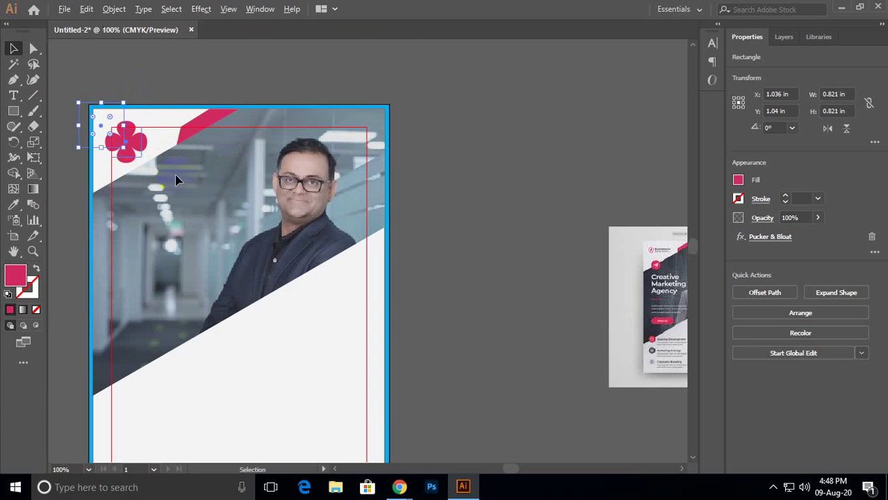
drag(106, 136, 390, 296)
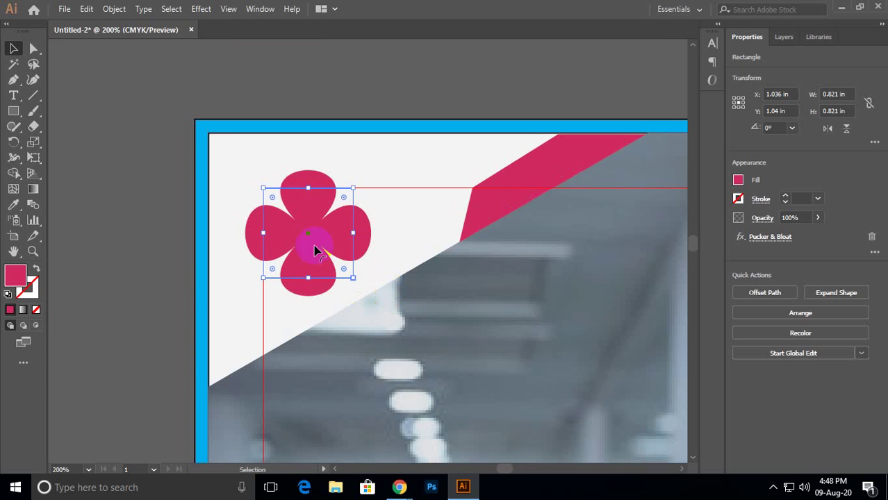
click(114, 9)
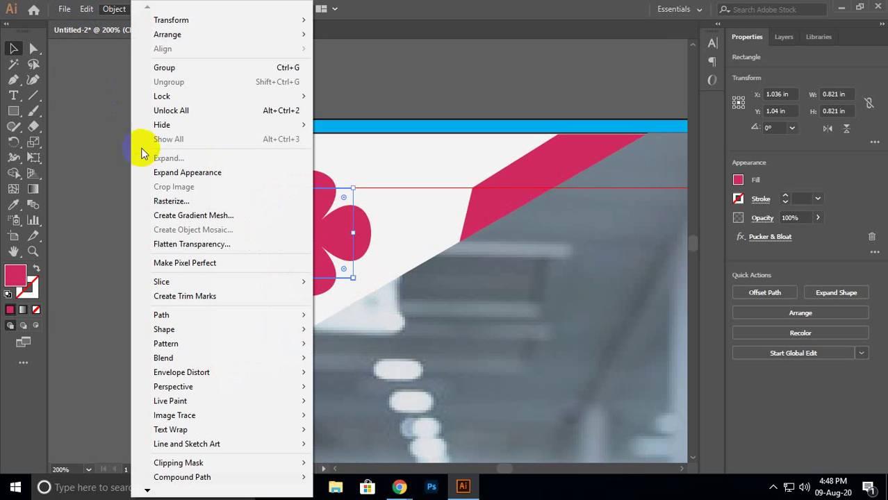
click(171, 170)
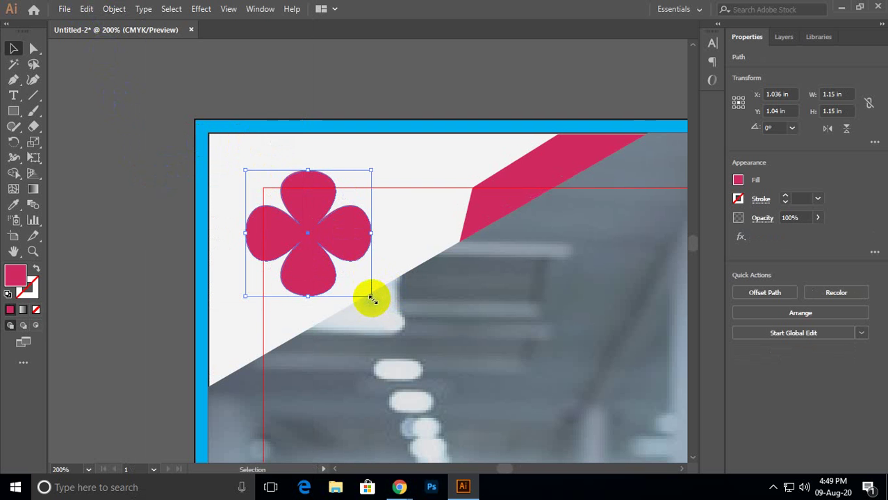
drag(372, 298, 309, 199)
Add the point text "LOGO HERE" just outside the flyer's left edge, level with the petal shape.
click(14, 95)
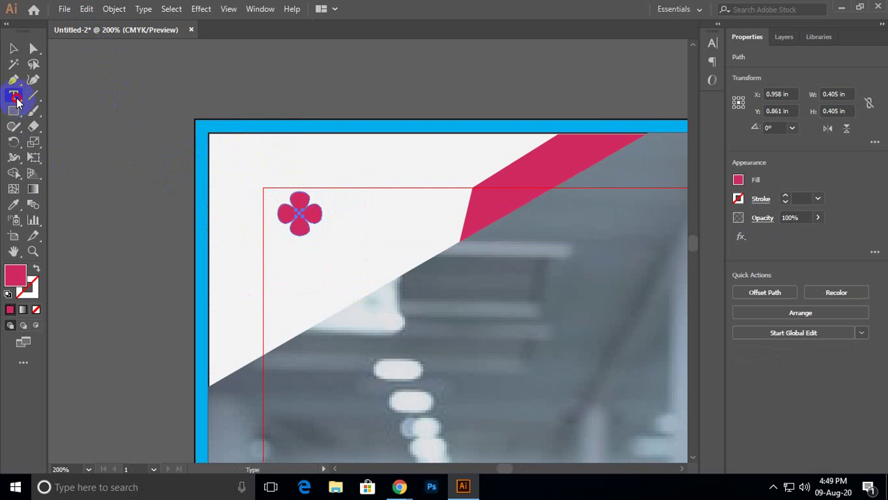
click(129, 244)
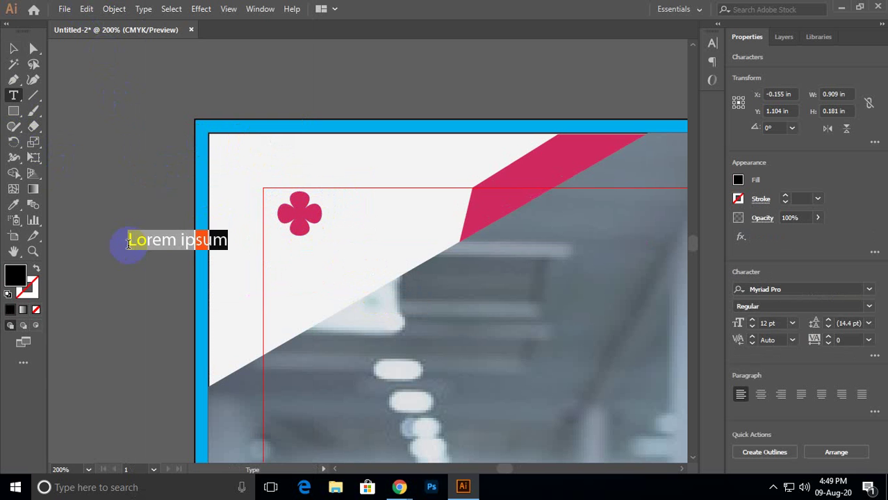
key(BackSpace)
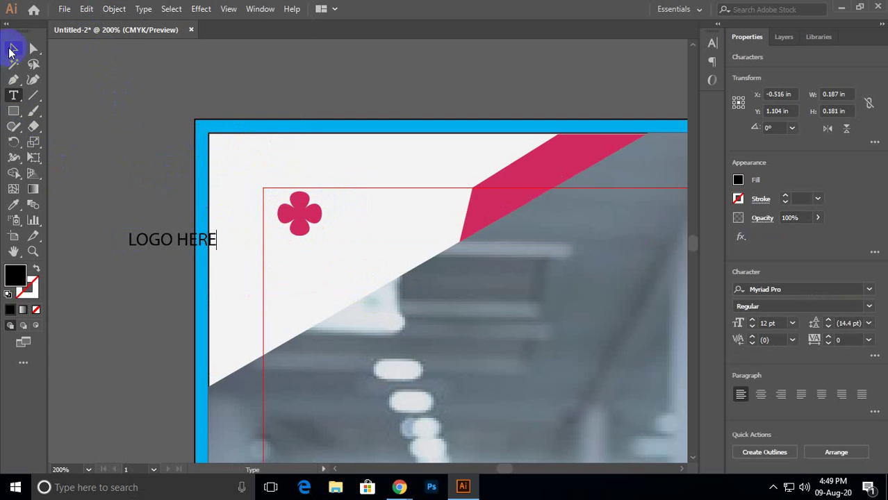
click(12, 47)
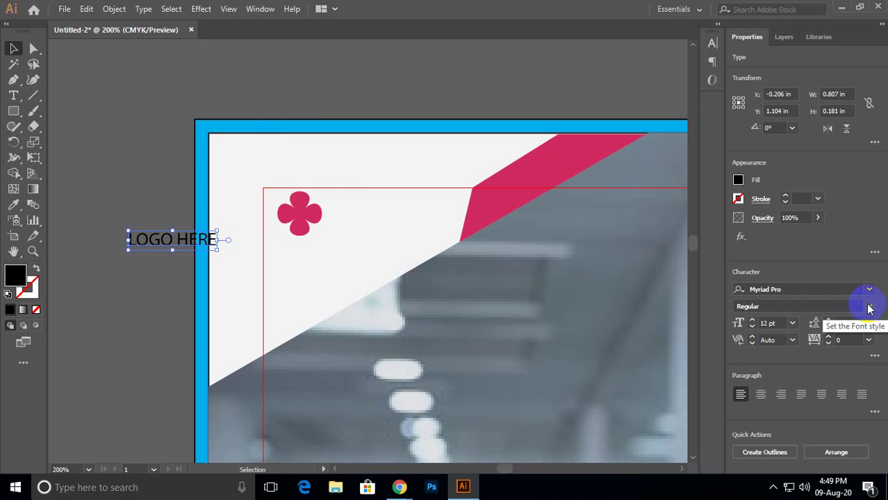
Give the "LOGO HERE" text a 0.5 pt stroke to make it look bolder.
click(818, 201)
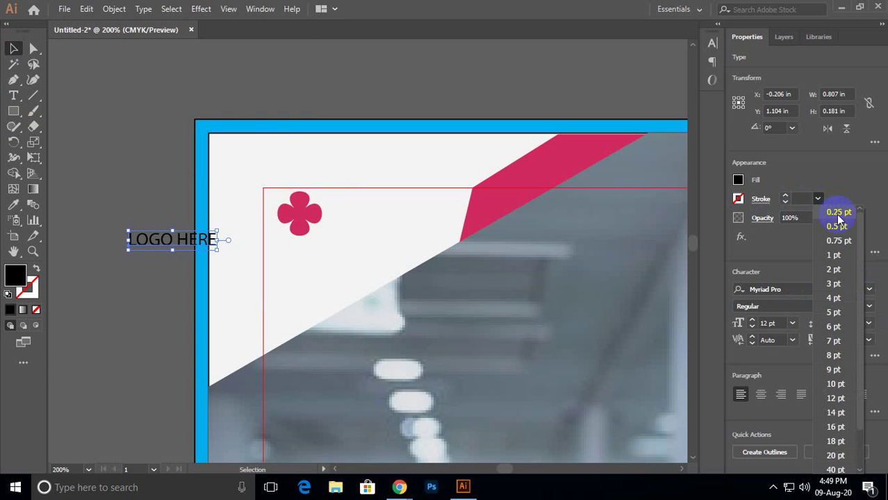
click(837, 214)
click(820, 201)
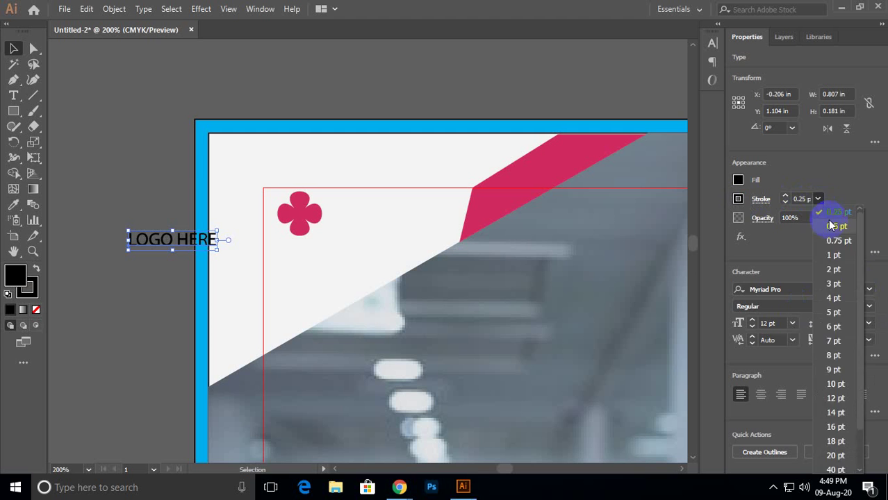
click(820, 201)
Centre the petal shape and "LOGO HERE" text horizontally on each other, and shift the text slightly down below the petals.
click(99, 177)
drag(99, 177, 302, 272)
click(781, 292)
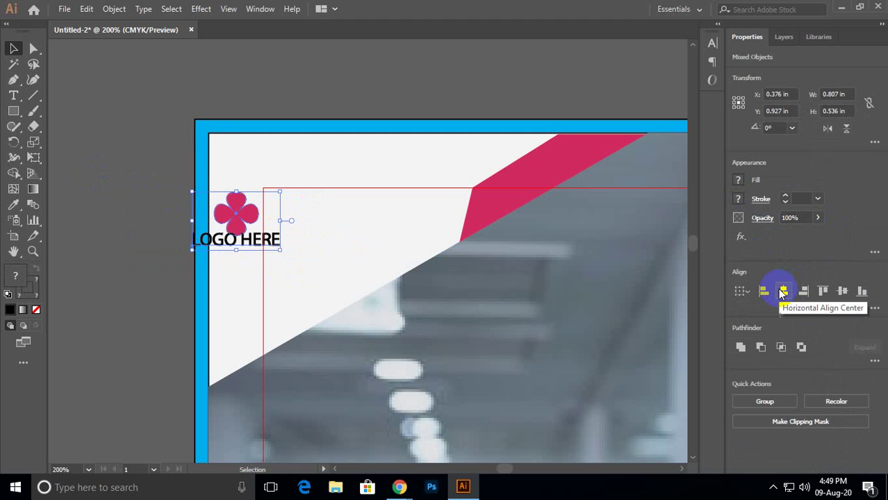
click(305, 248)
click(271, 243)
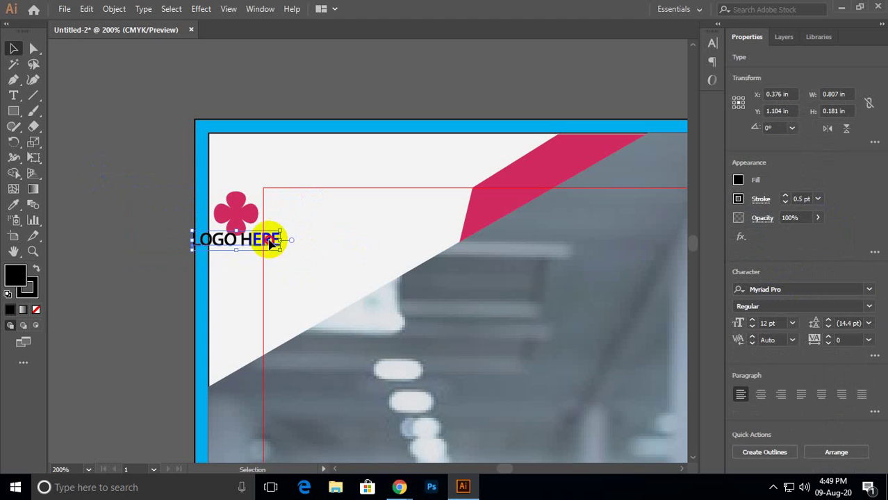
drag(271, 244, 271, 251)
Move the petal shape and its text inside the upper-left margin corner, group them as one logo and deselect it.
drag(196, 184, 335, 266)
key(a)
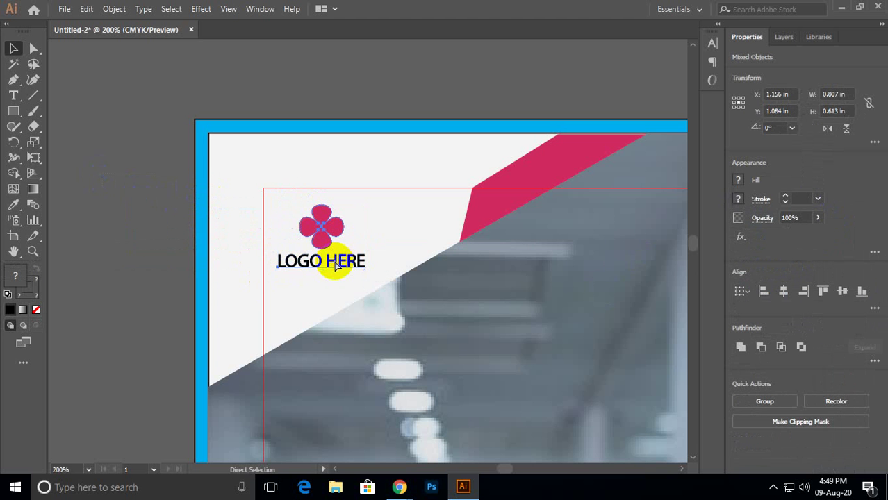
key(ctrl+g)
scroll(335, 265, down, 4)
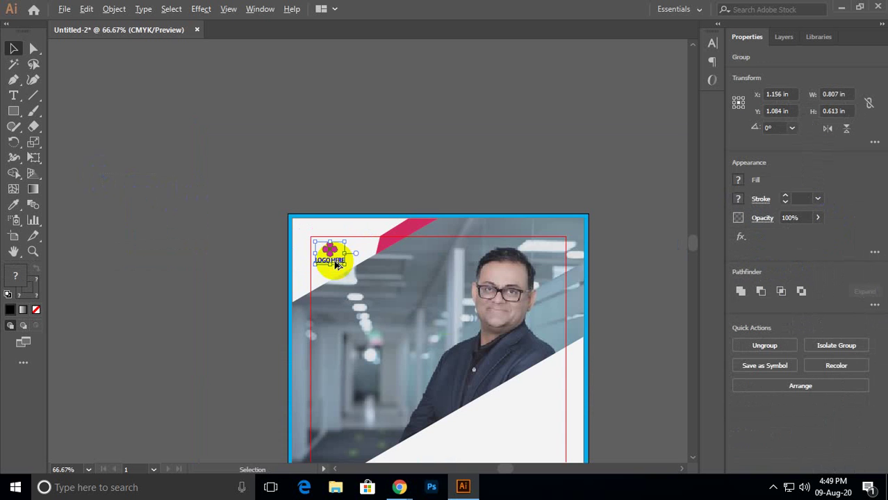
drag(480, 351, 381, 239)
scroll(381, 238, down, 1)
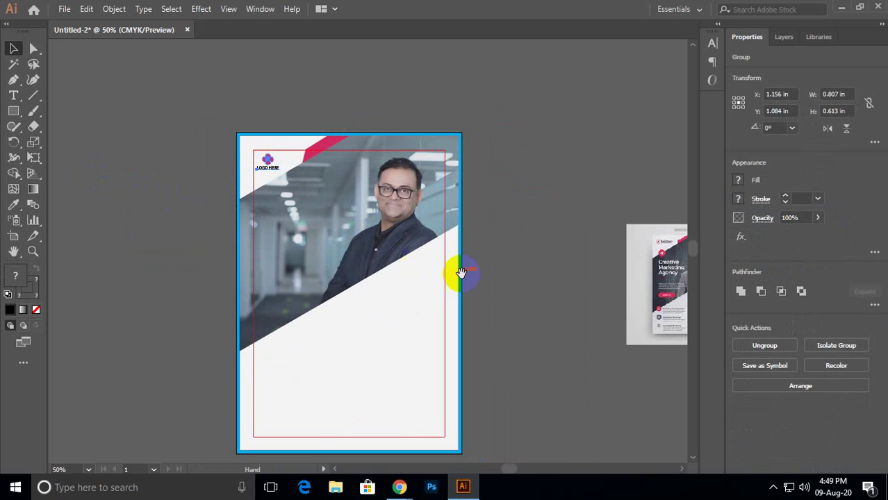
drag(456, 272, 407, 242)
click(420, 232)
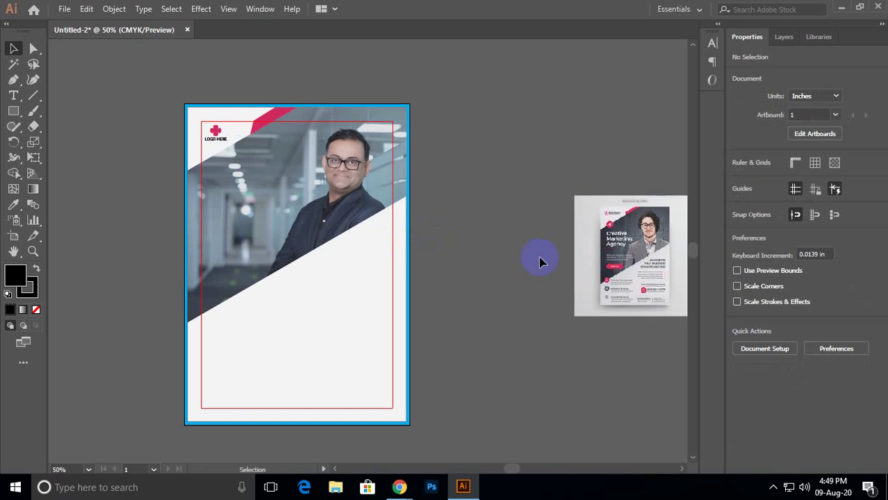
Add the heading "Creative Marketing Agency" on three lines in the white lower part of the flyer.
click(13, 95)
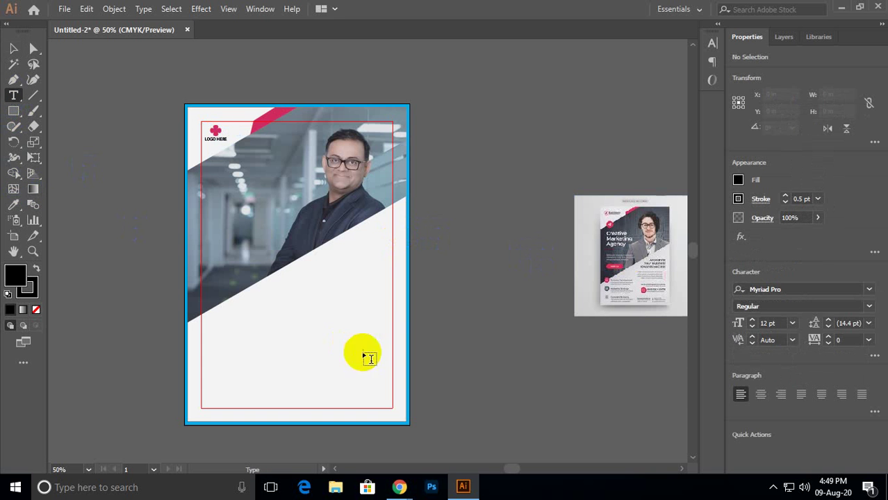
click(327, 334)
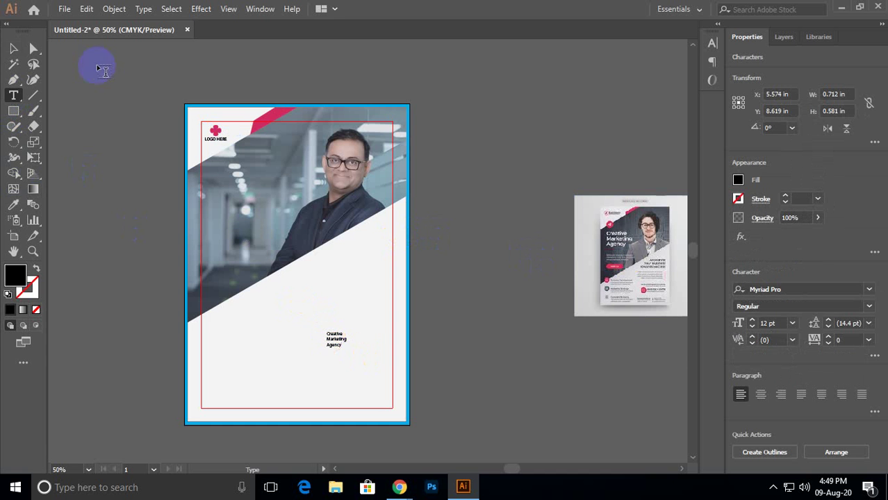
click(13, 49)
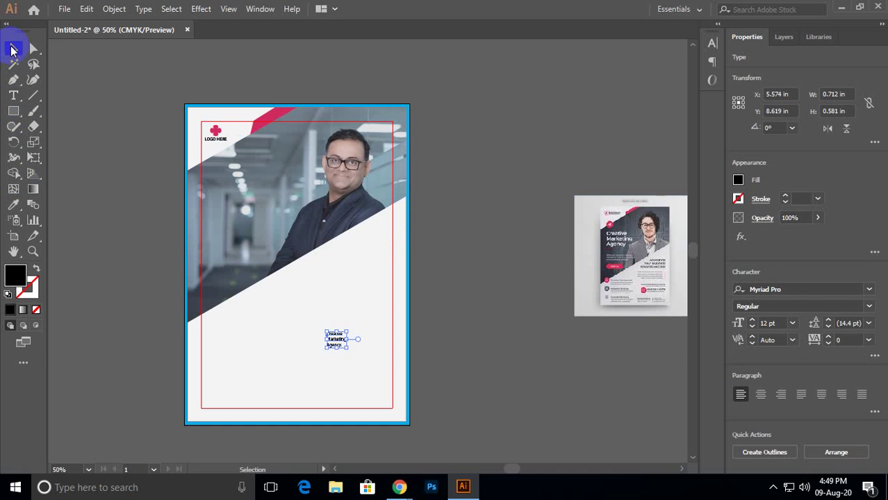
Set the heading's font to Acumin Variable Concept in the Bold style.
click(868, 289)
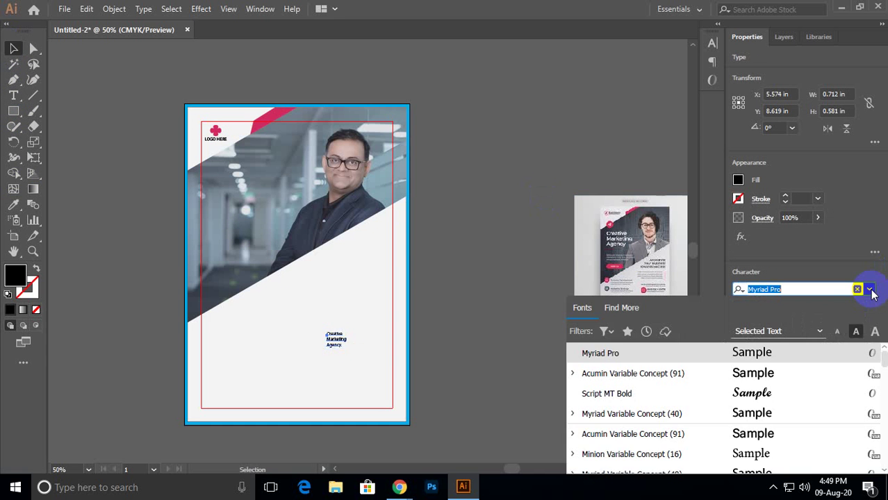
click(641, 375)
click(852, 308)
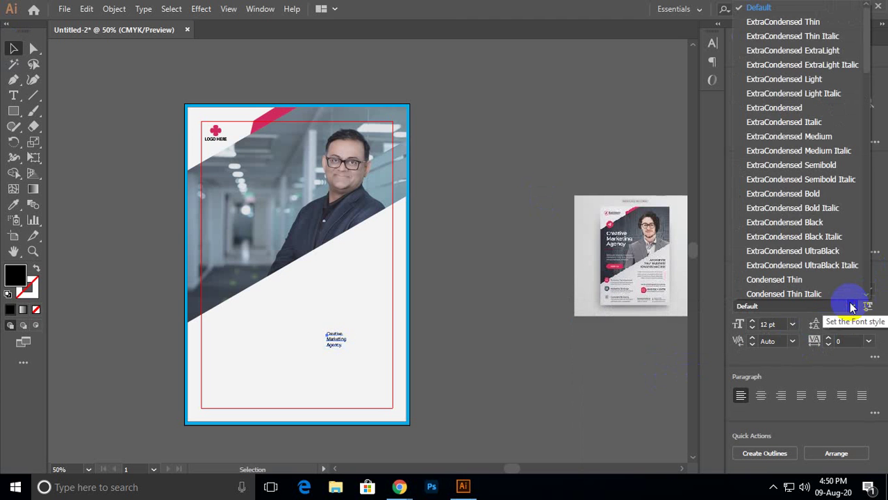
scroll(792, 226, down, 5)
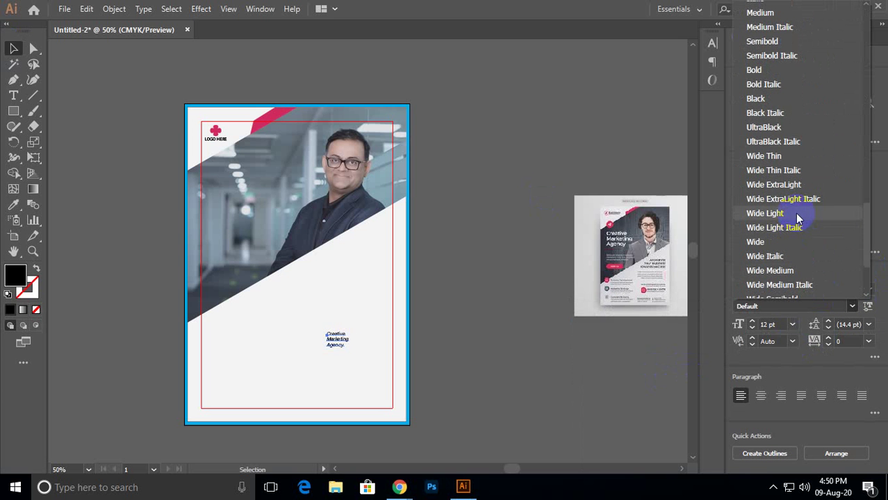
click(777, 70)
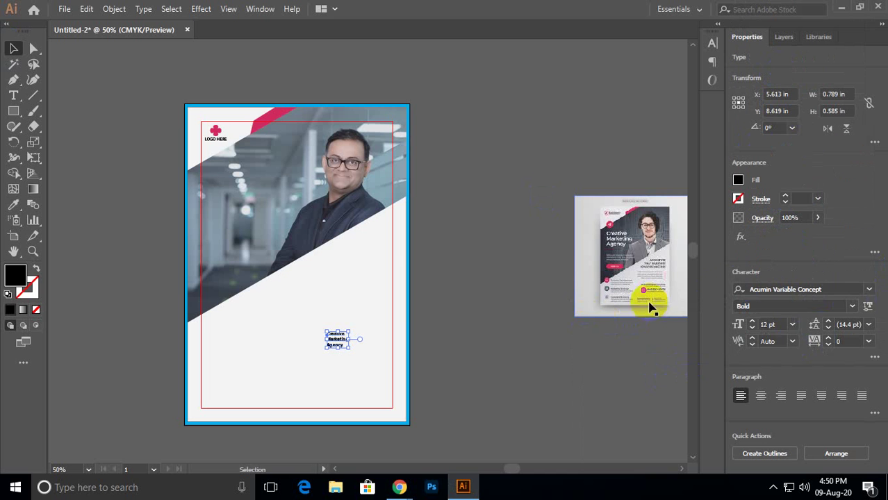
Increase the heading's font size to 27 pt.
click(768, 324)
text(15)
key(Return)
key(Up)
key(Up)
key(Up)
key(Up)
key(Up)
key(Up)
key(Up)
key(Up)
key(Up)
key(Up)
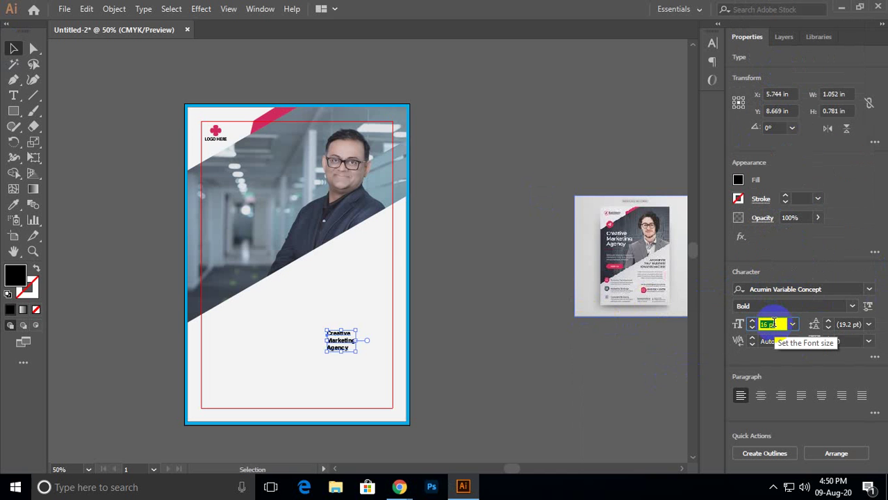
key(Up)
key(Up)
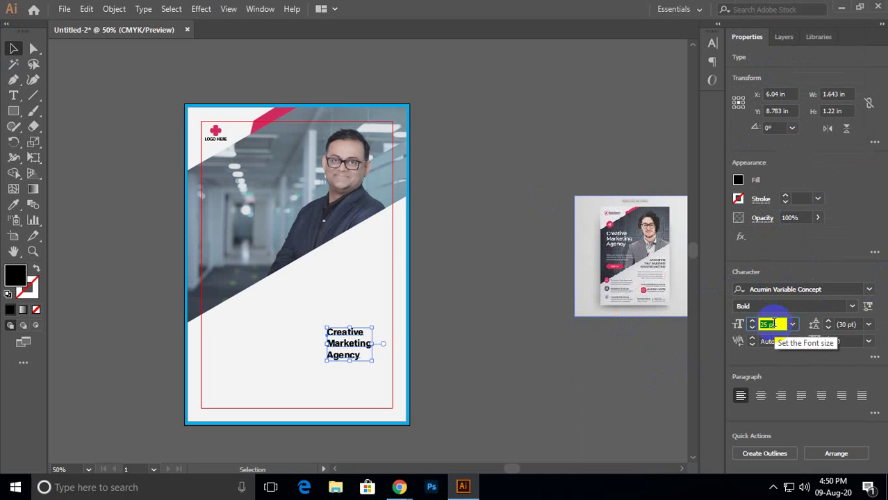
Move the heading onto the left side of the photo below the logo and fill it with white.
drag(350, 347, 233, 195)
click(738, 181)
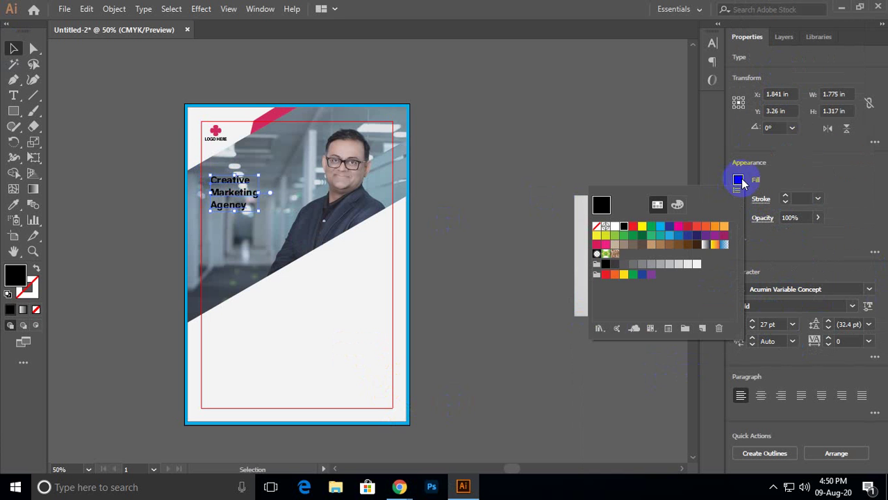
click(615, 226)
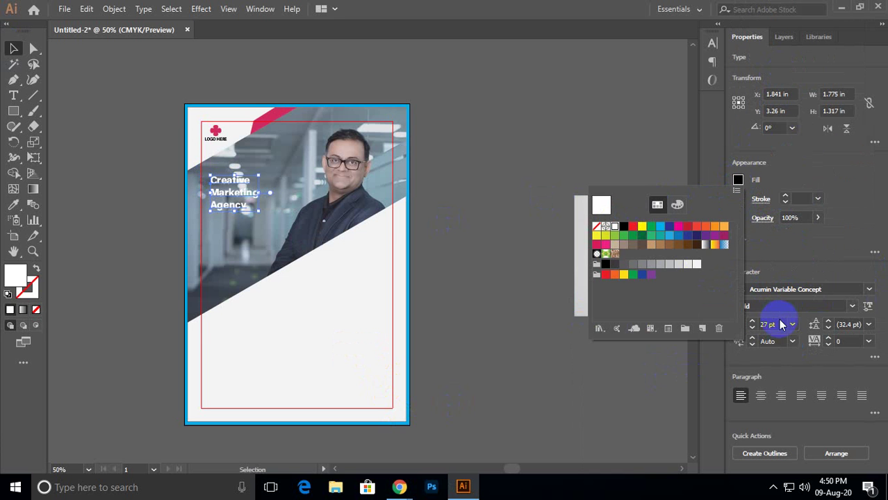
Set the heading's font size to 37 pt.
click(776, 324)
text(37)
key(Return)
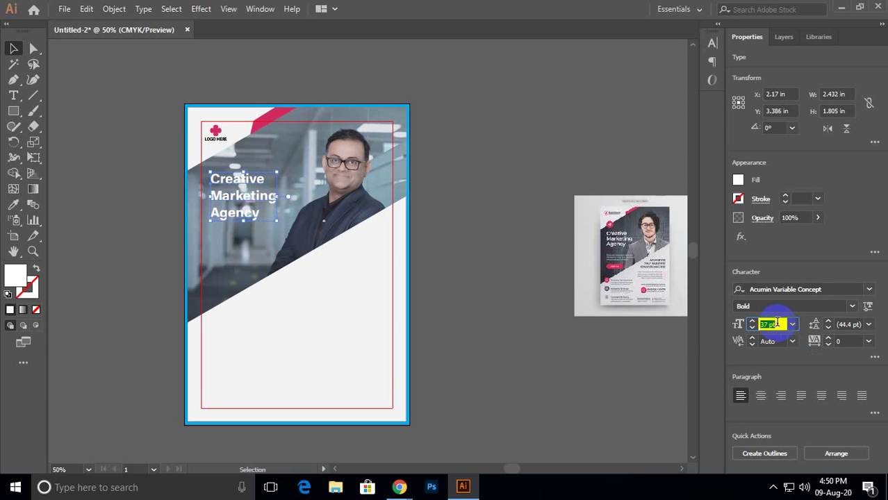
Recolor the heading with a pinkish red swatch, and match it to the flyer's pink accent shape using the Eyedropper.
click(738, 180)
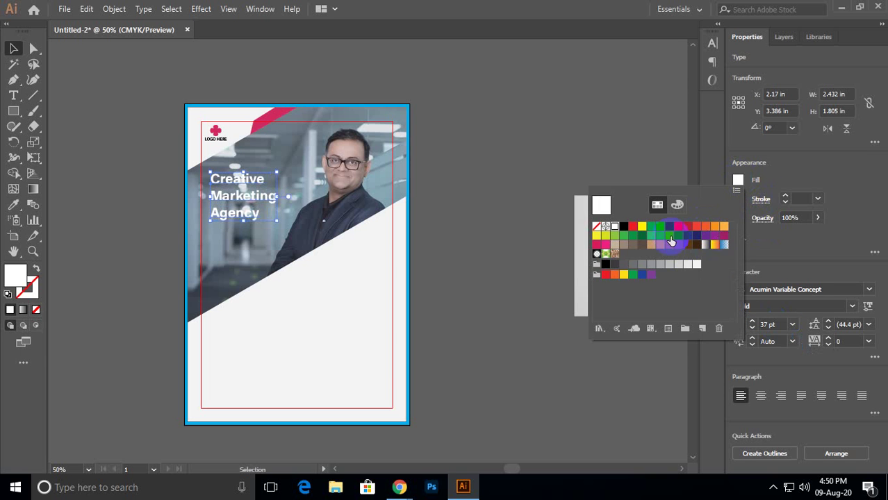
click(596, 243)
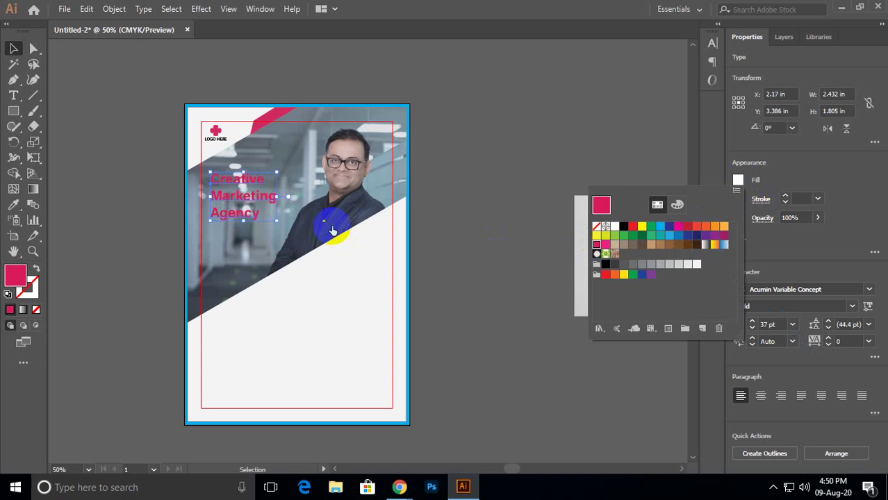
key(i)
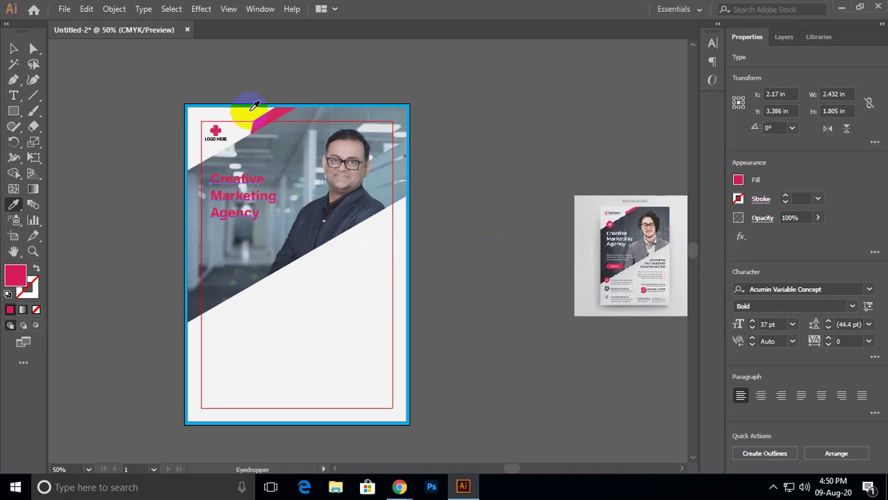
click(263, 114)
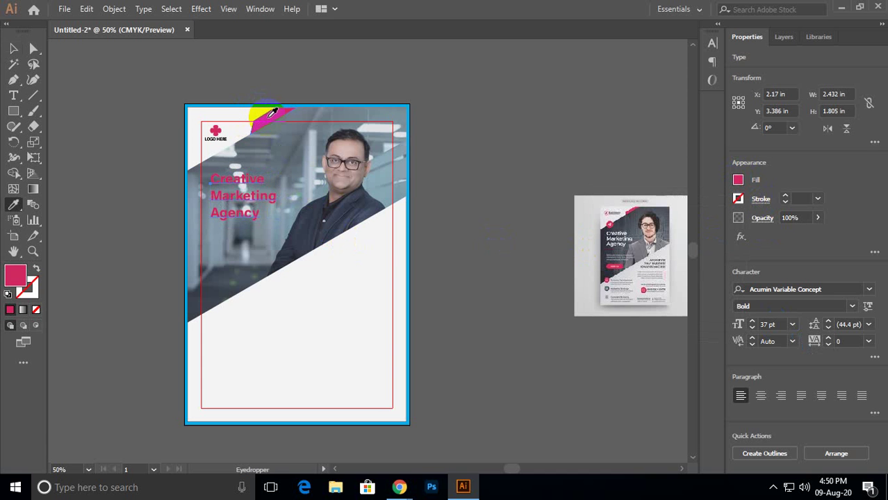
key(v)
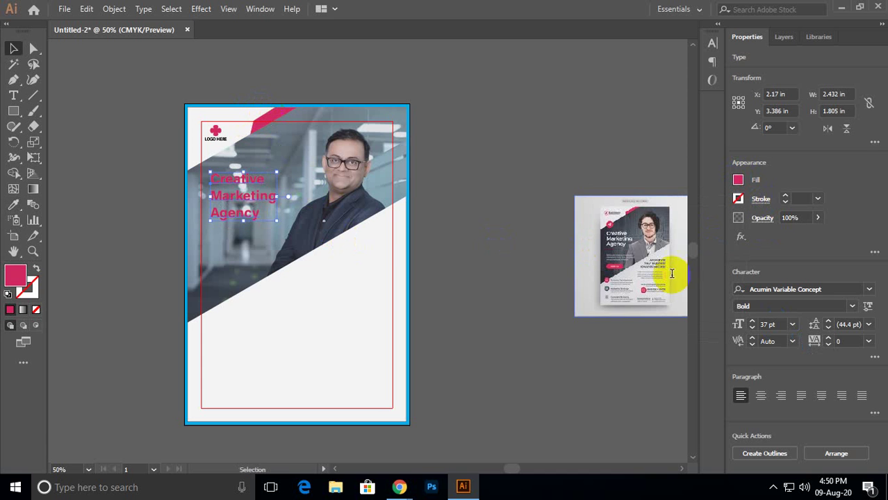
Try grey, off-white, yellow, red, green, orange and black swatches as the heading's fill color.
click(739, 180)
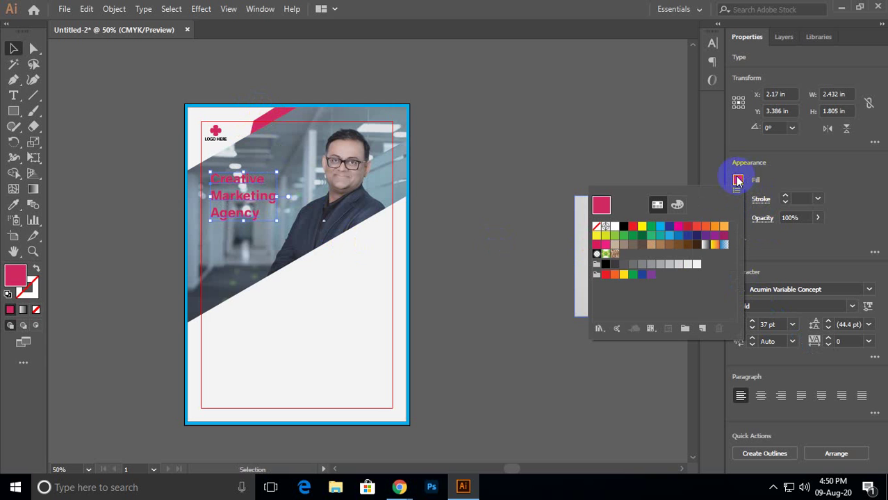
click(706, 245)
click(673, 265)
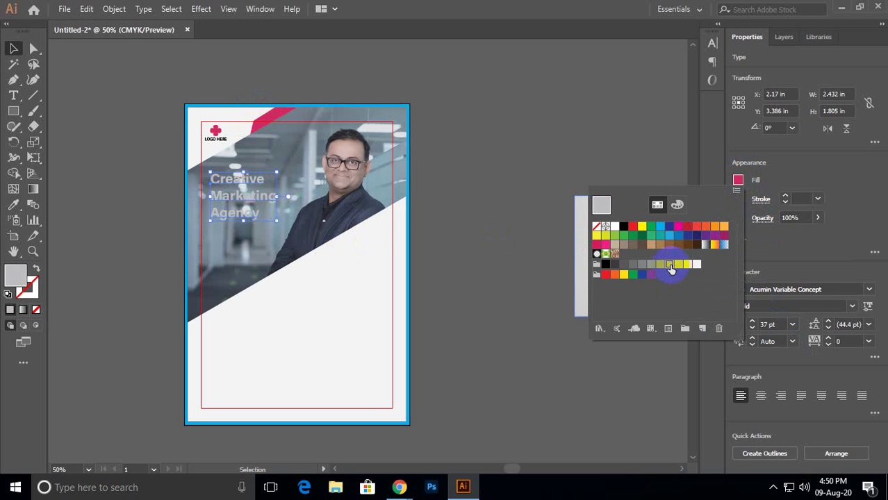
click(643, 265)
click(623, 265)
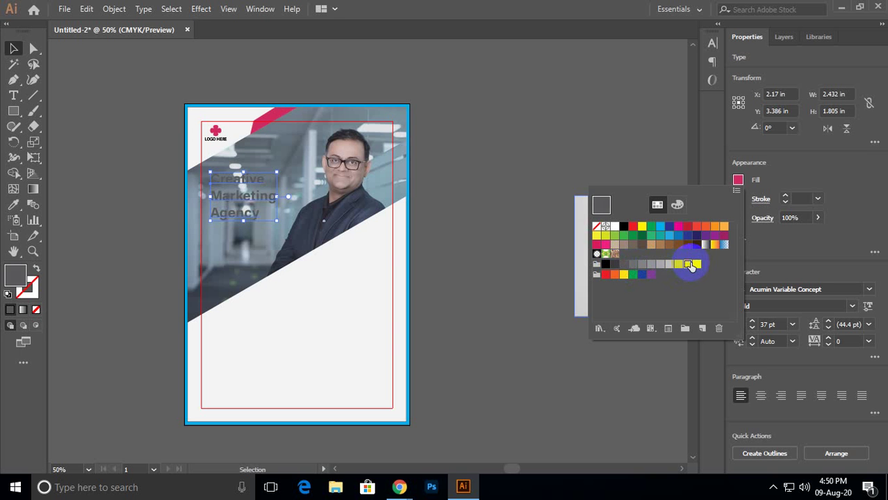
click(697, 265)
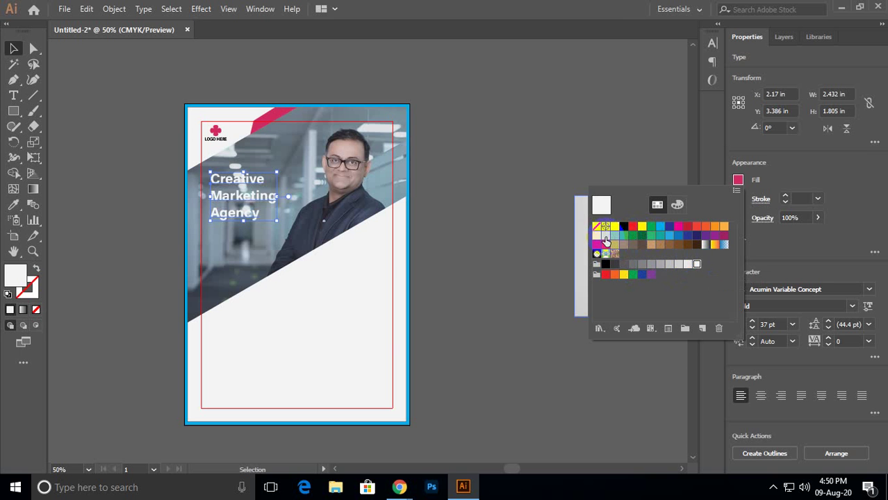
click(605, 236)
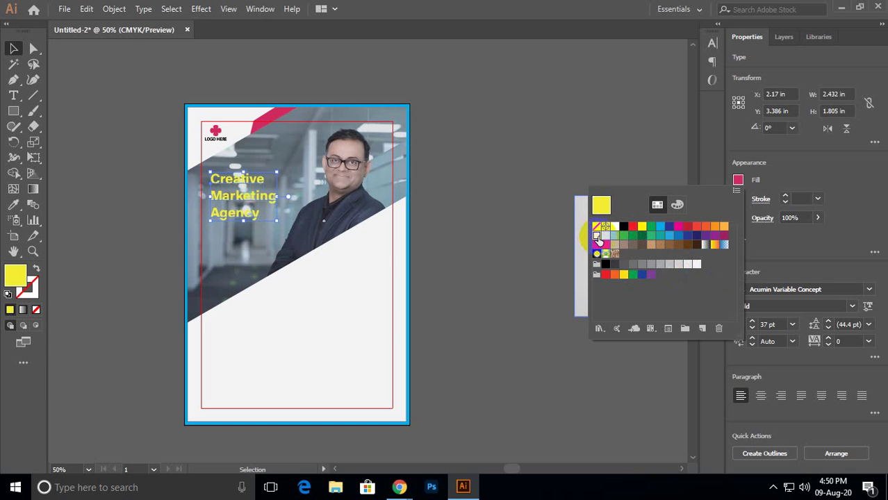
click(658, 244)
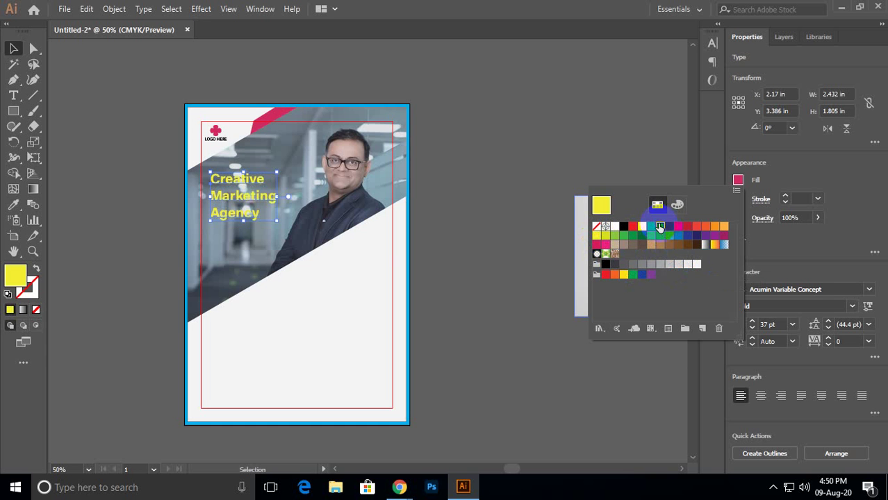
click(679, 227)
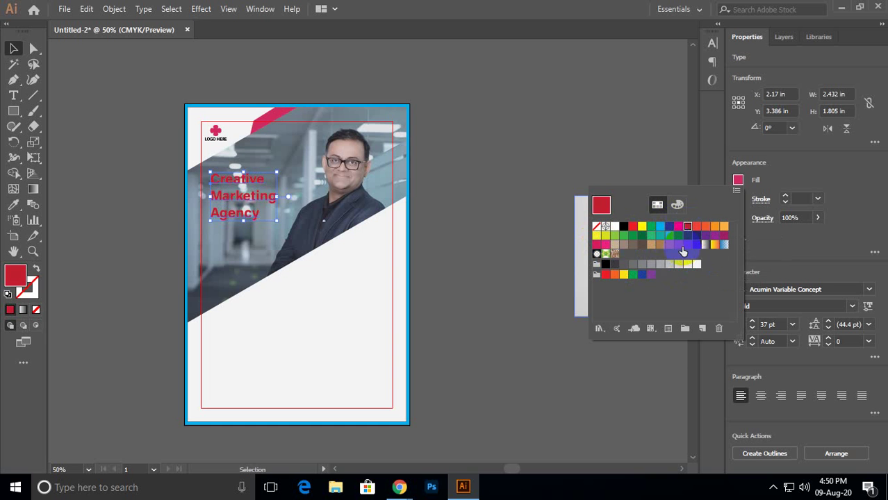
click(641, 238)
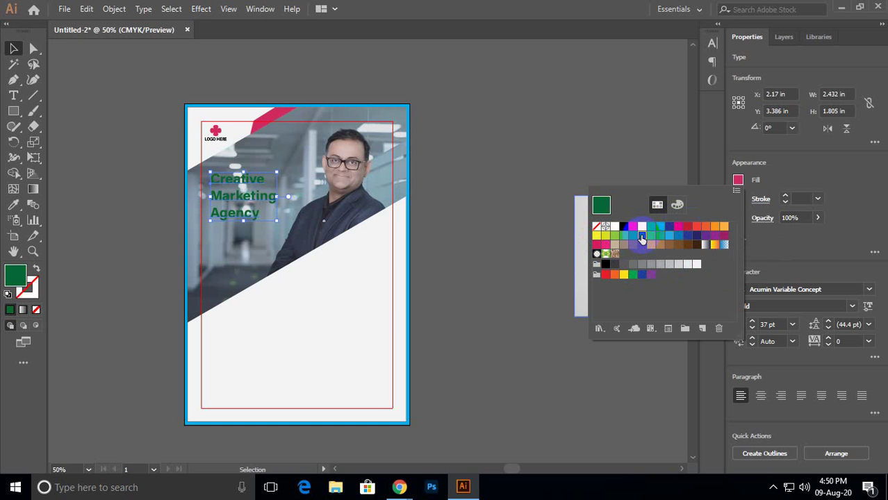
click(712, 242)
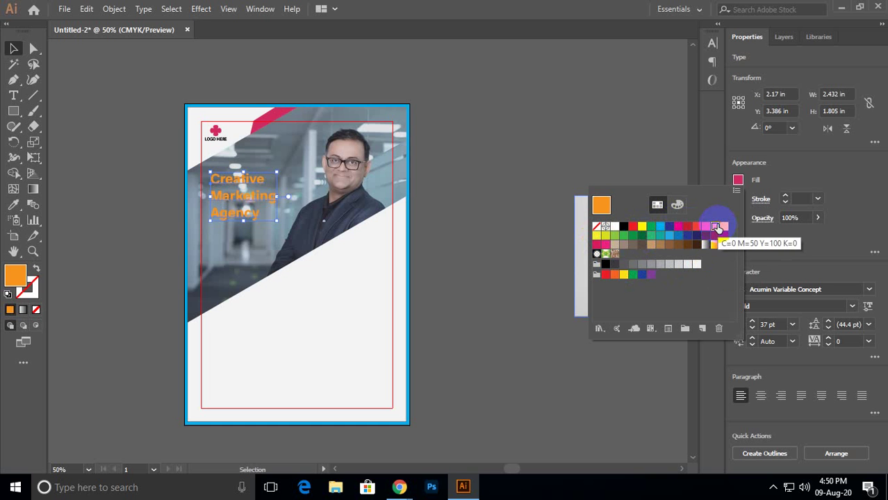
click(634, 246)
click(620, 238)
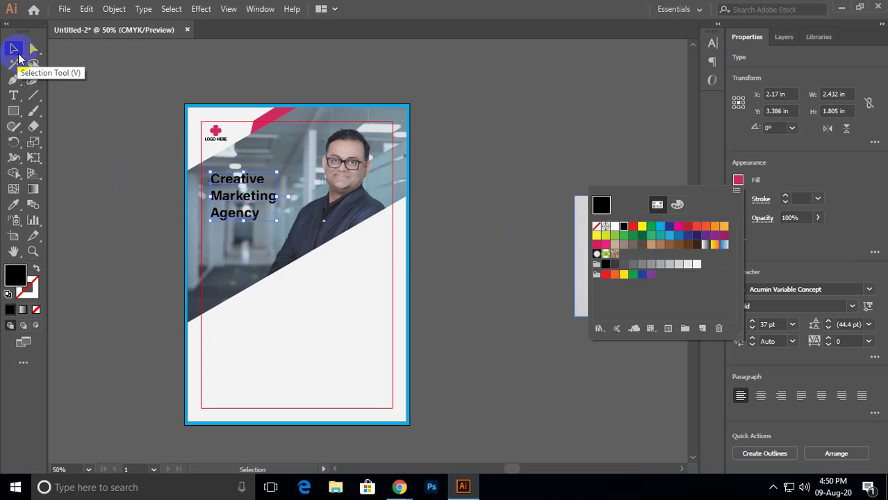
click(170, 184)
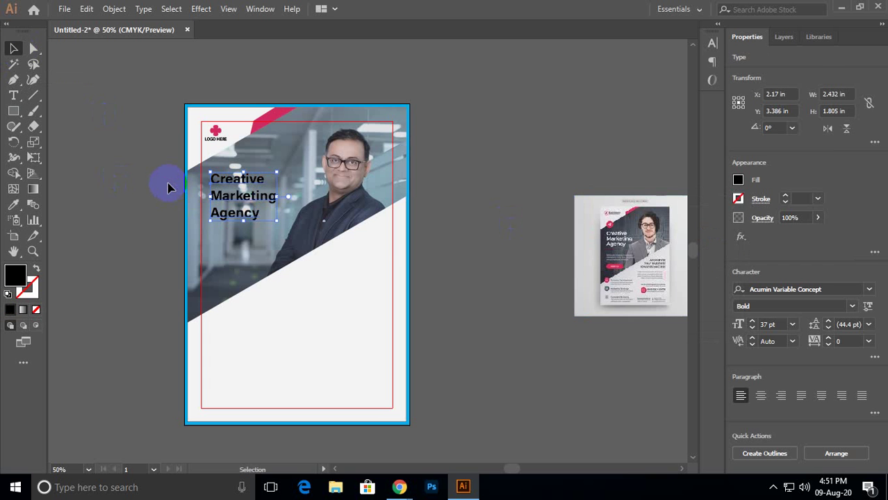
click(171, 184)
Move the heading off the artboard and draw a rectangle about 3.15 × 5.55 in over the left part of the photo band.
drag(240, 182, 235, 182)
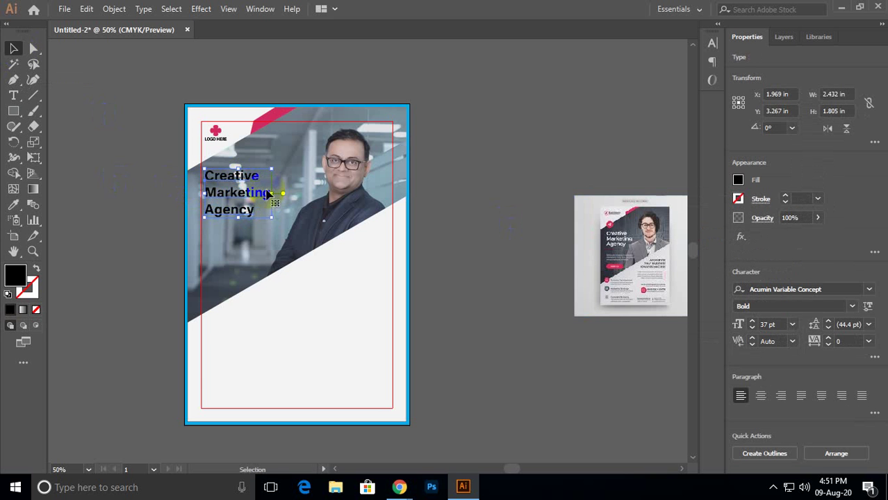
drag(235, 182, 106, 201)
click(14, 111)
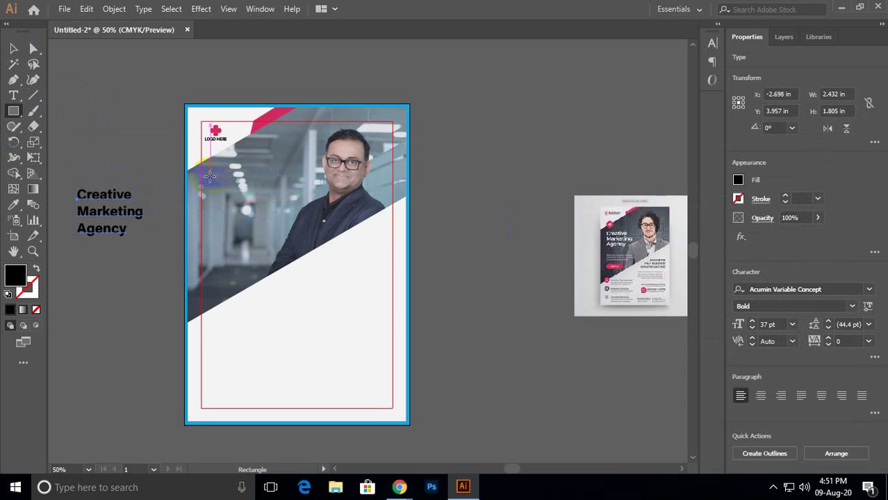
mouse_move(188, 172)
mouse_down()
mouse_move(214, 322)
mouse_move(294, 313)
mouse_move(274, 324)
mouse_up()
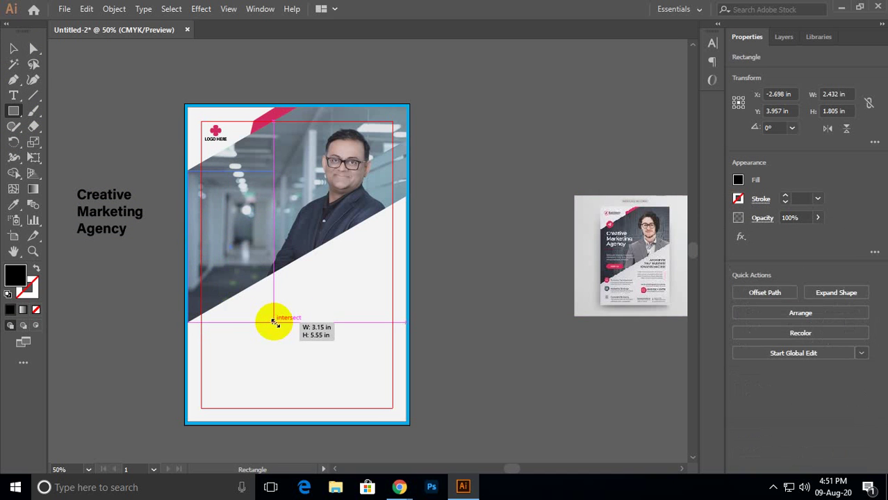
Raise the rectangle's two right corner points so its upper and lower edges follow the photo band's diagonals.
click(34, 48)
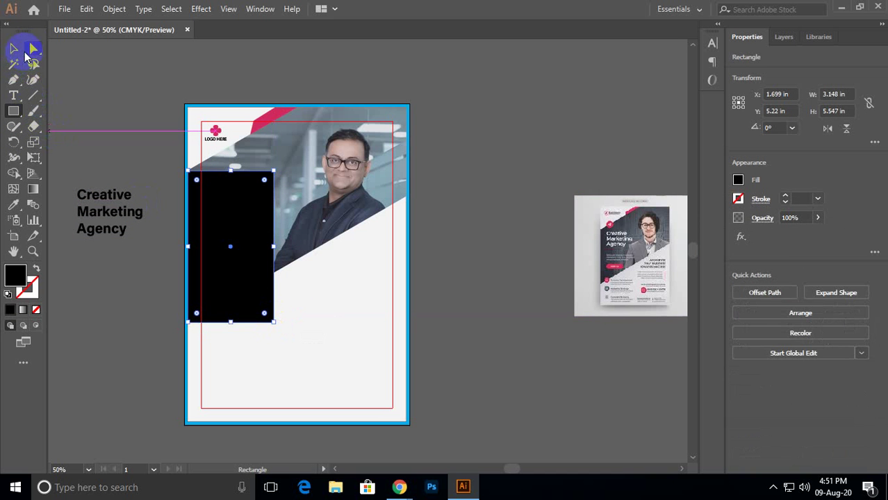
drag(273, 172, 273, 125)
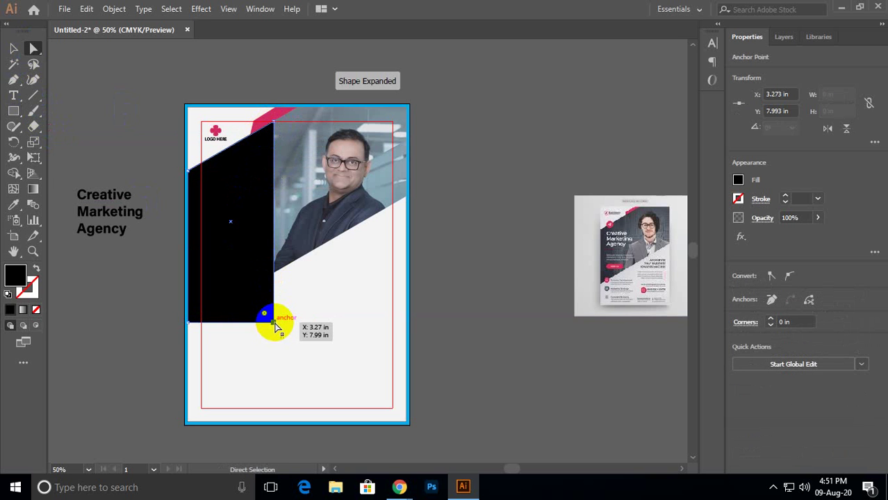
drag(275, 323, 276, 275)
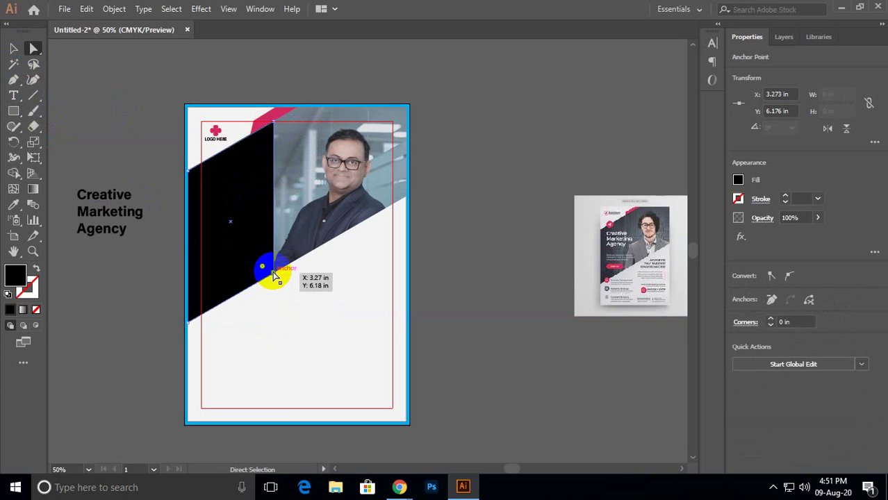
click(13, 48)
Fill the slanted panel with a dark grey swatch and set its opacity to 85%.
click(739, 180)
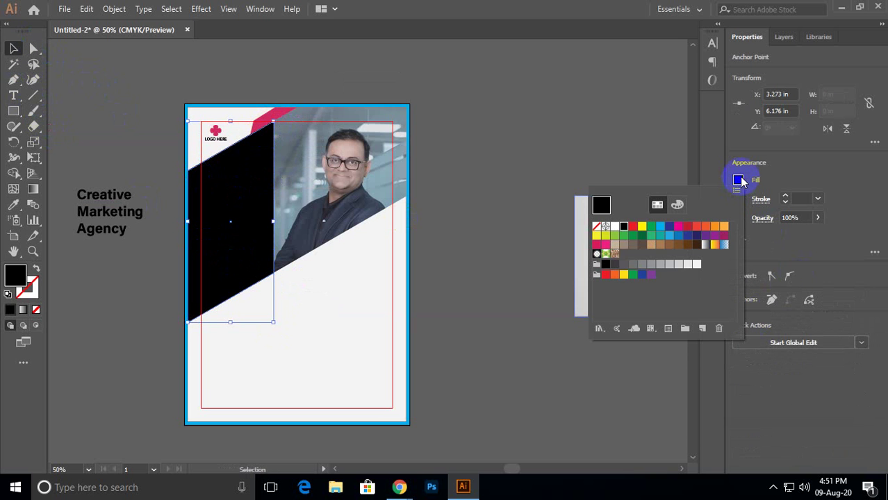
click(632, 264)
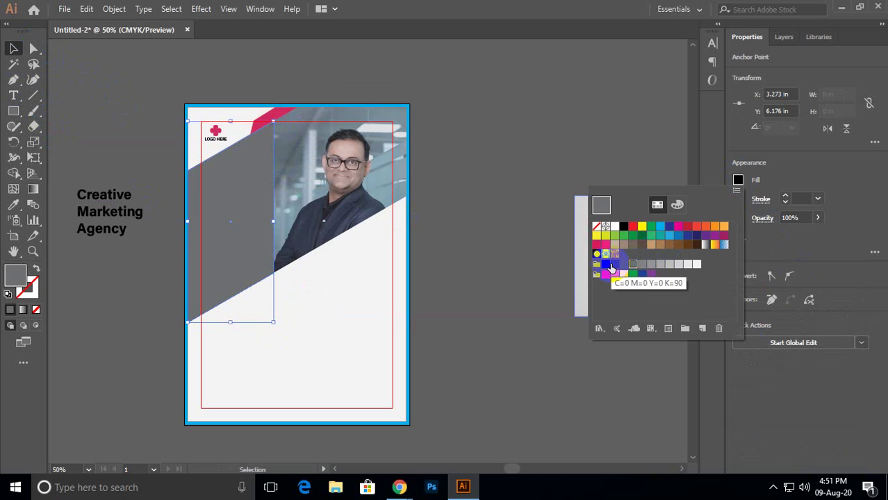
click(622, 264)
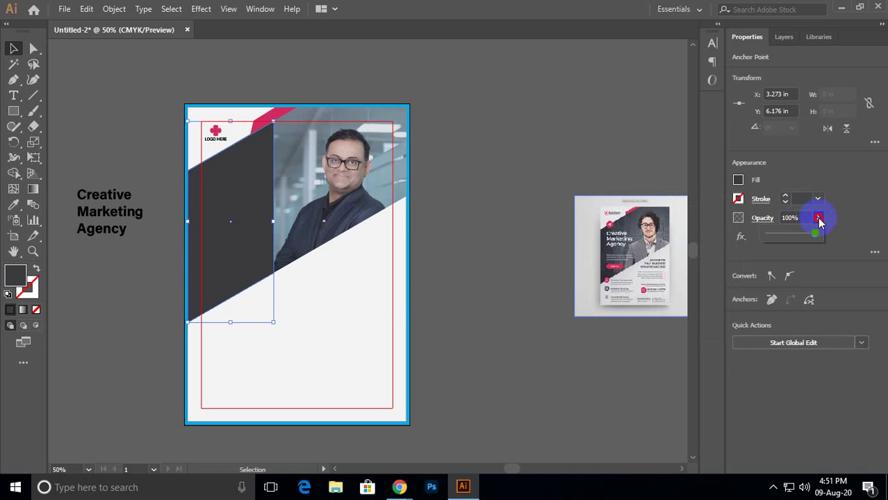
mouse_move(816, 234)
mouse_down()
mouse_move(797, 234)
mouse_move(810, 236)
mouse_up()
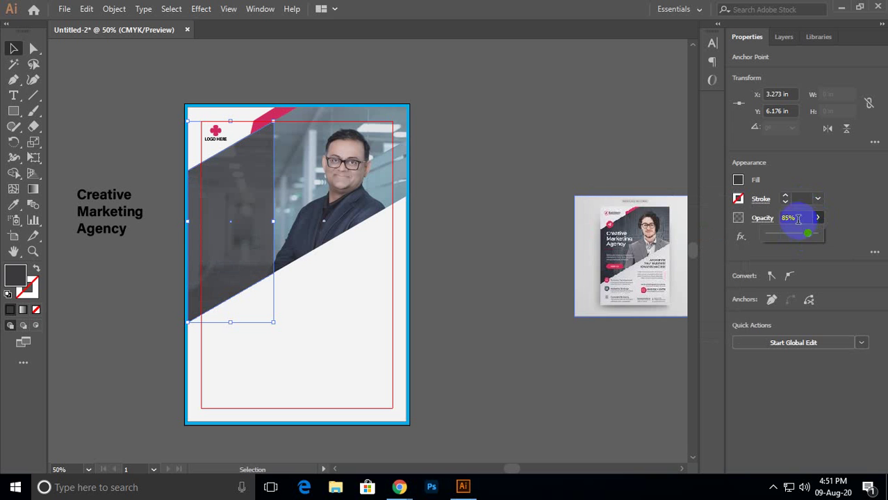
click(798, 218)
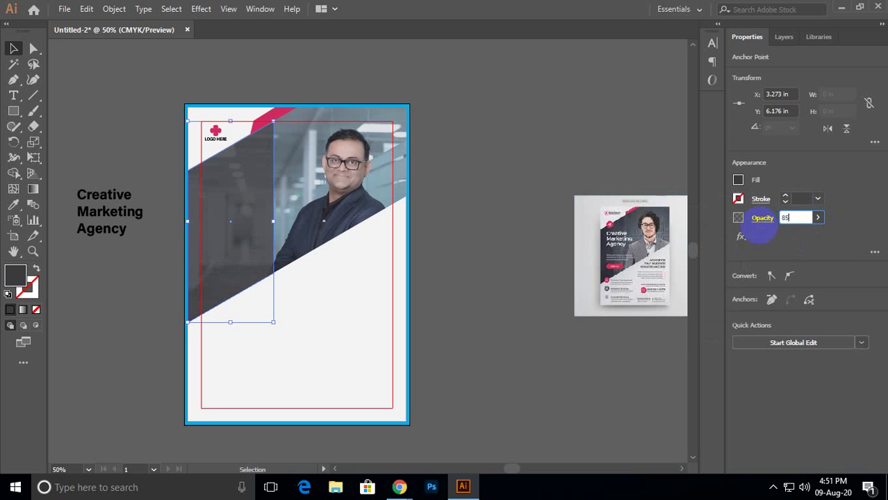
click(473, 216)
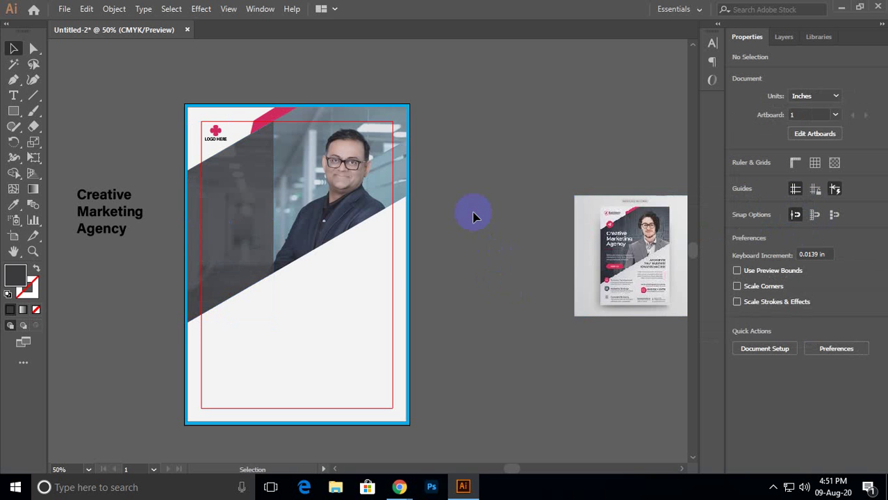
Move the heading back onto the dark panel below the logo and bring it to the front.
drag(102, 212, 232, 199)
right_click(232, 198)
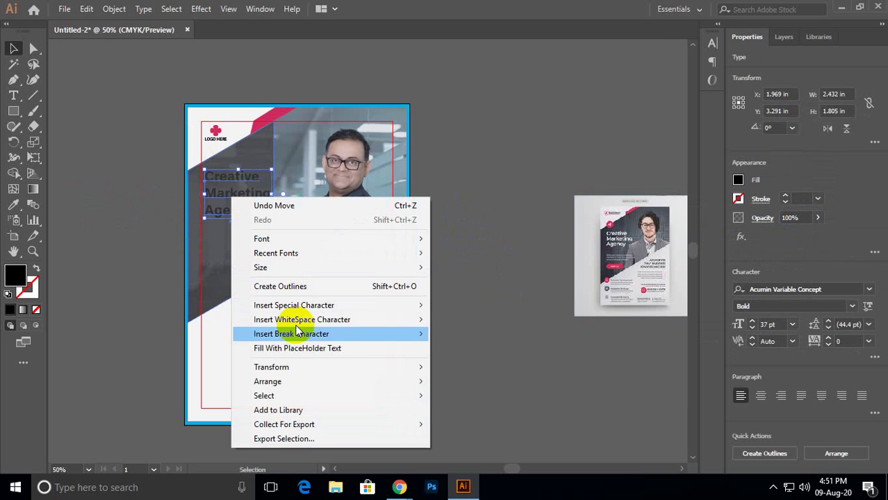
mouse_move(291, 383)
click(464, 382)
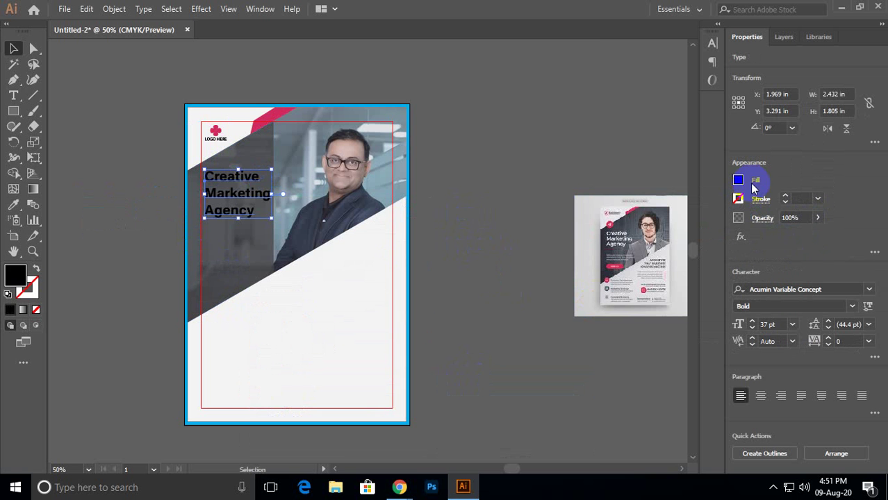
Fill the "Creative Marketing Agency" heading with white and deselect it.
click(739, 181)
click(612, 228)
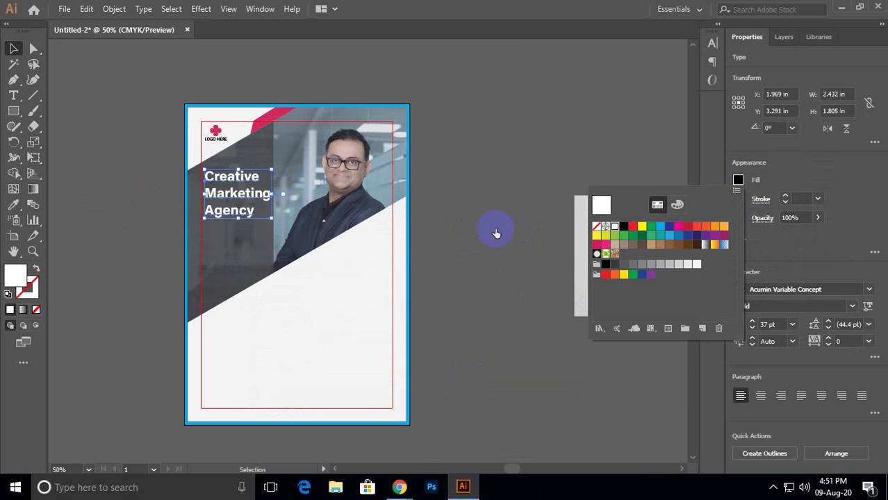
click(490, 228)
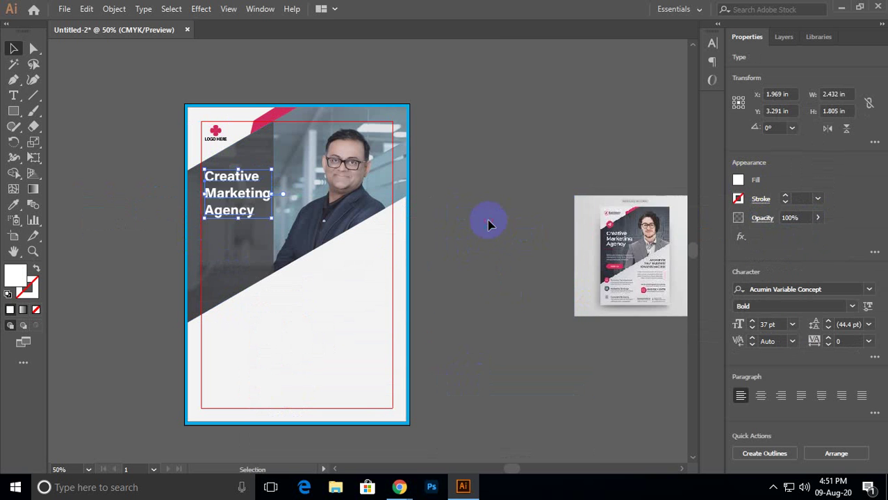
click(235, 201)
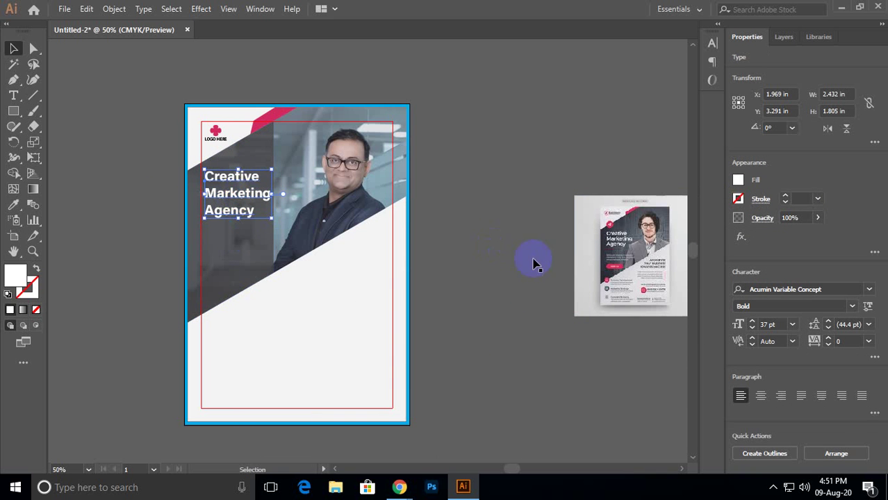
click(569, 263)
Add an 8 pt placeholder text box about 3 × 0.74 in on the right of the white area below the photo.
click(13, 95)
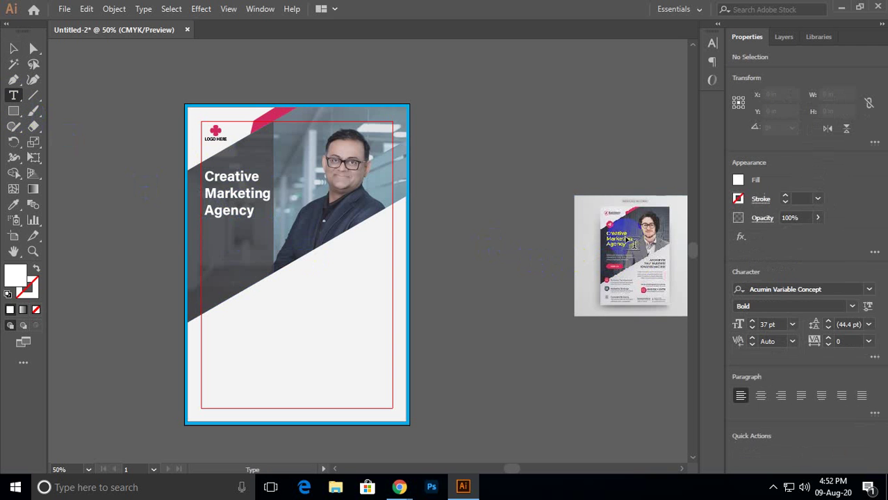
click(792, 324)
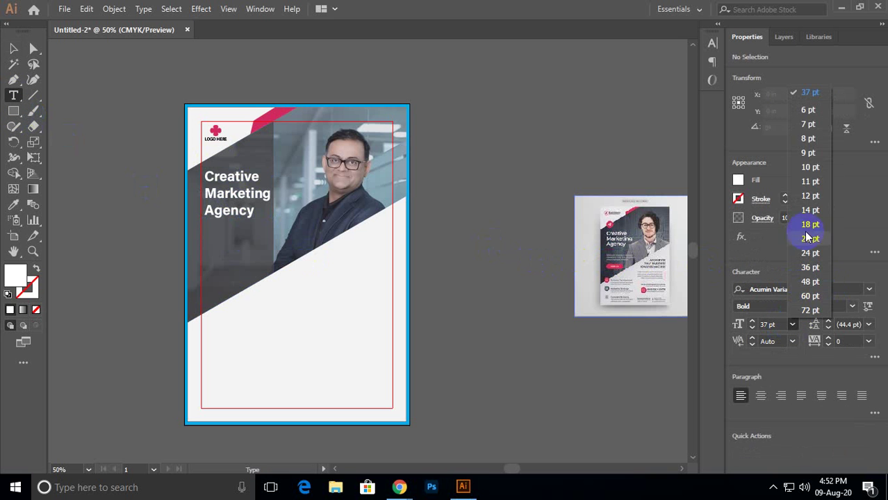
click(809, 144)
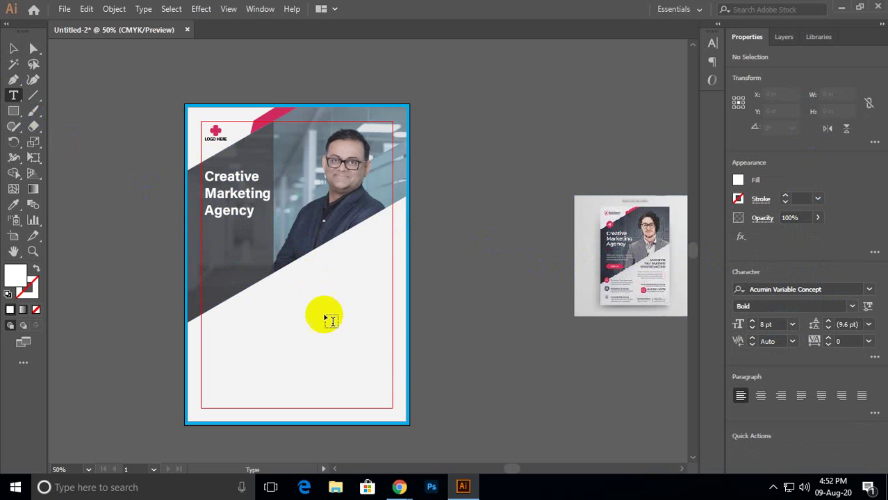
drag(308, 308, 391, 329)
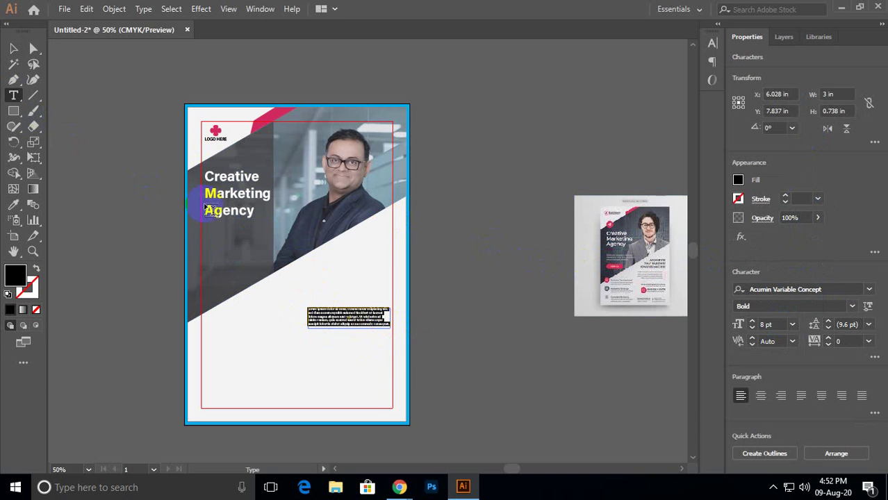
Justify the placeholder paragraph with its last line aligned left.
click(14, 48)
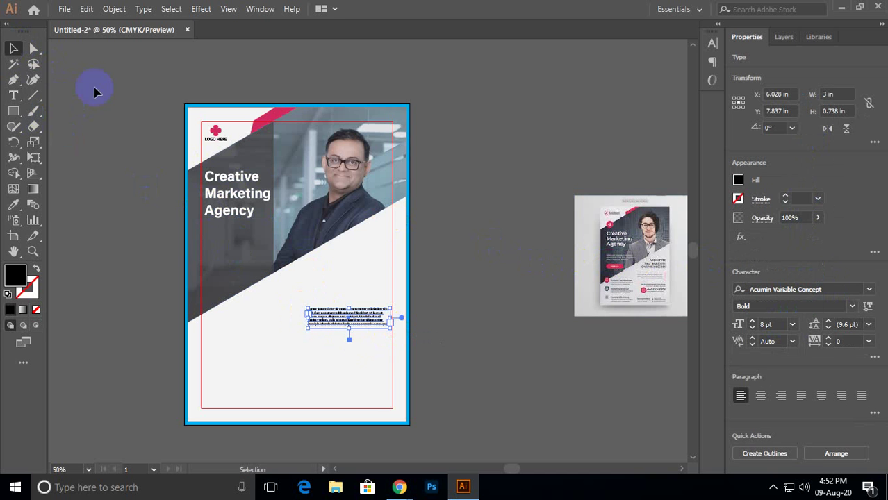
click(711, 44)
click(619, 38)
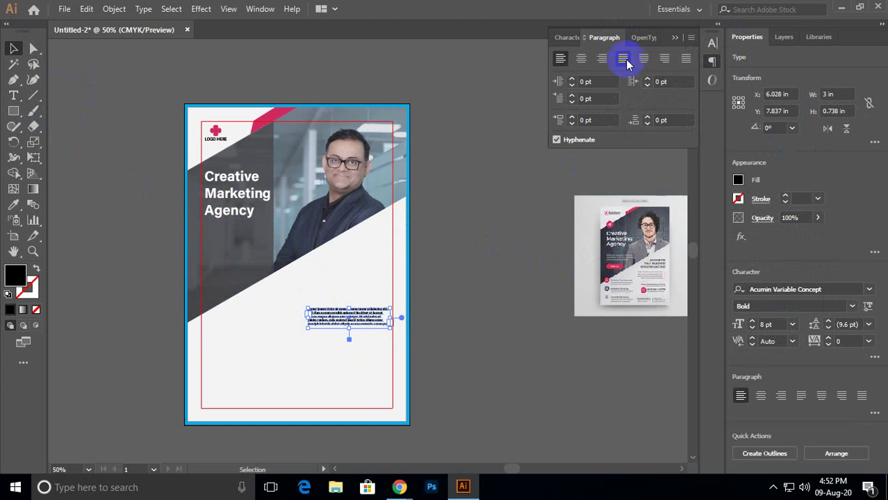
click(623, 60)
click(462, 288)
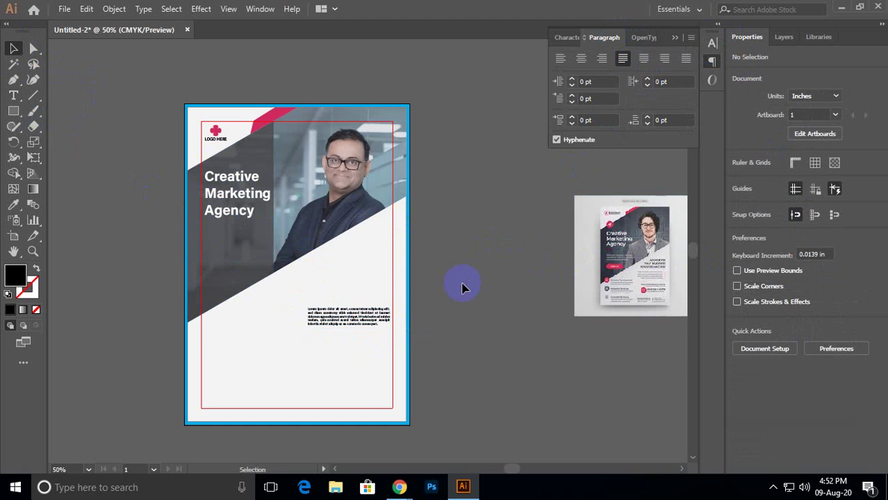
Move the placeholder paragraph onto the dark panel below the heading and set its font size to 6 pt.
drag(376, 308, 256, 243)
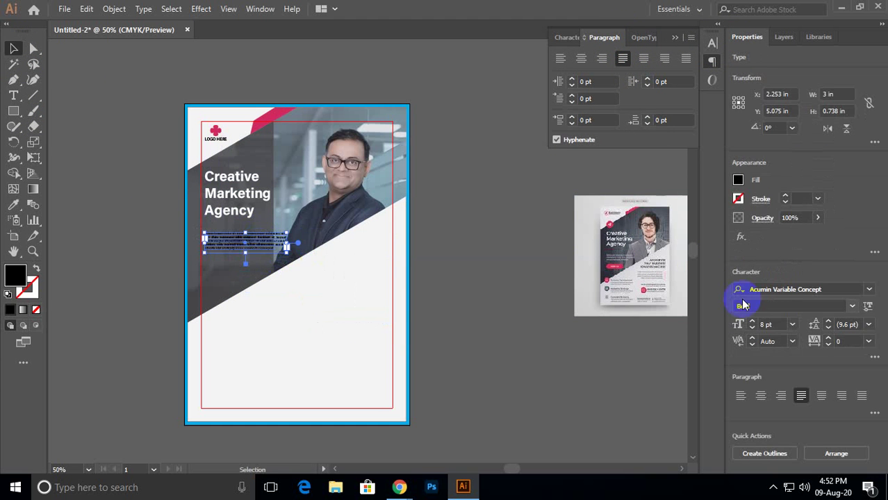
click(770, 325)
key(Down)
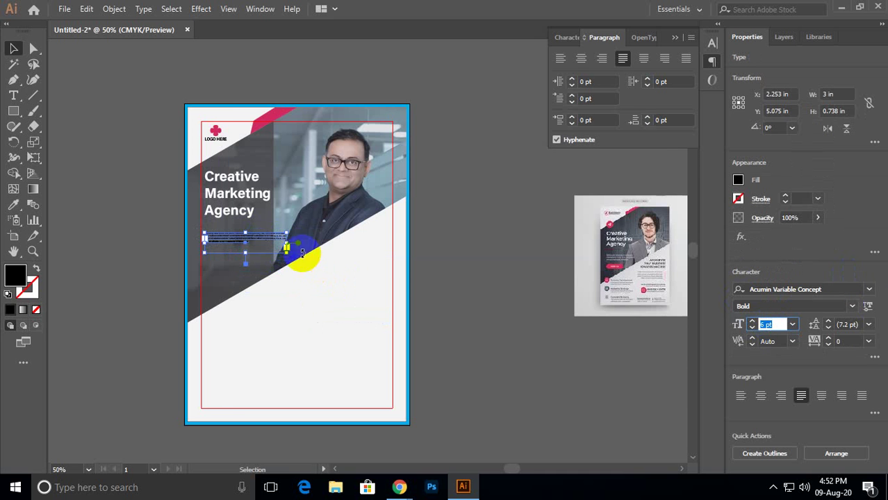
Shrink the paragraph's text box to about 2.35 × 0.49 in and set its font style to Regular.
scroll(238, 238, up, 3)
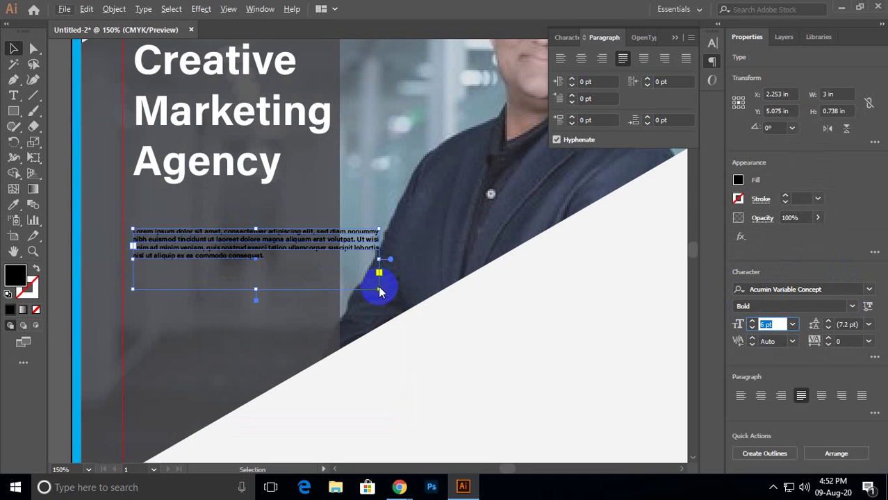
drag(379, 291, 325, 270)
click(861, 307)
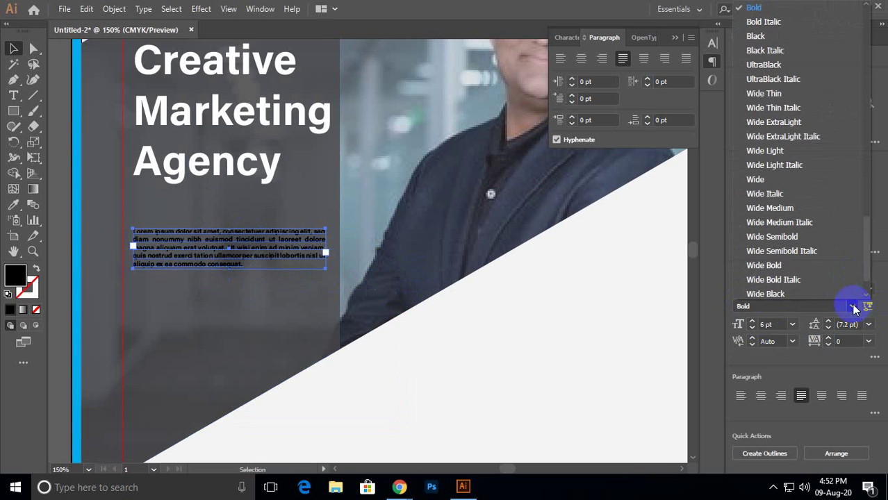
scroll(783, 146, up, 5)
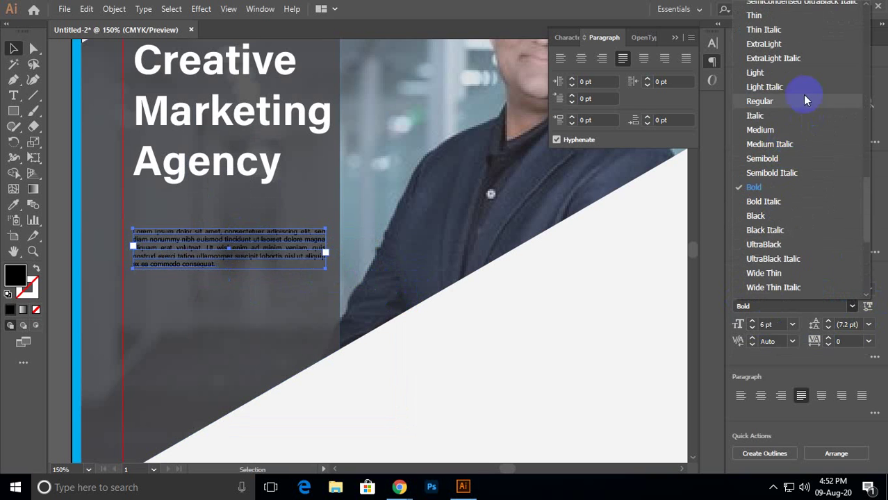
click(780, 102)
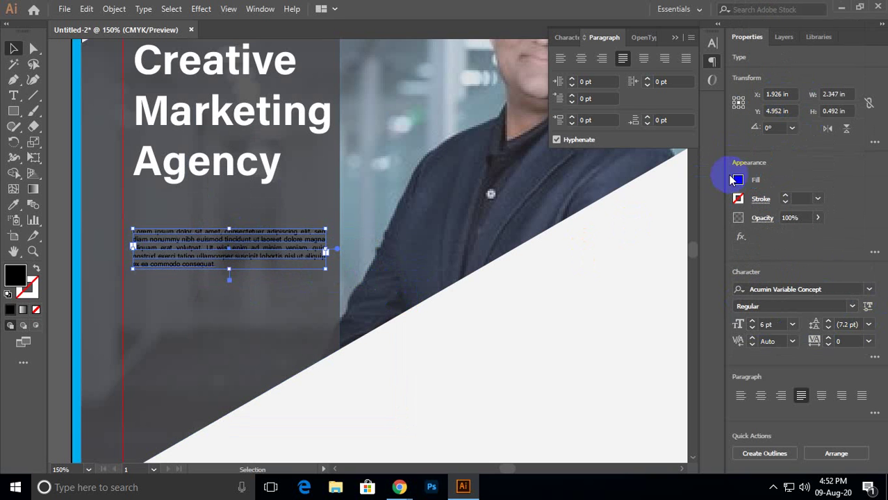
Fill the placeholder paragraph with white and shift it slightly up and to the left beneath the heading.
click(738, 180)
click(738, 180)
click(737, 180)
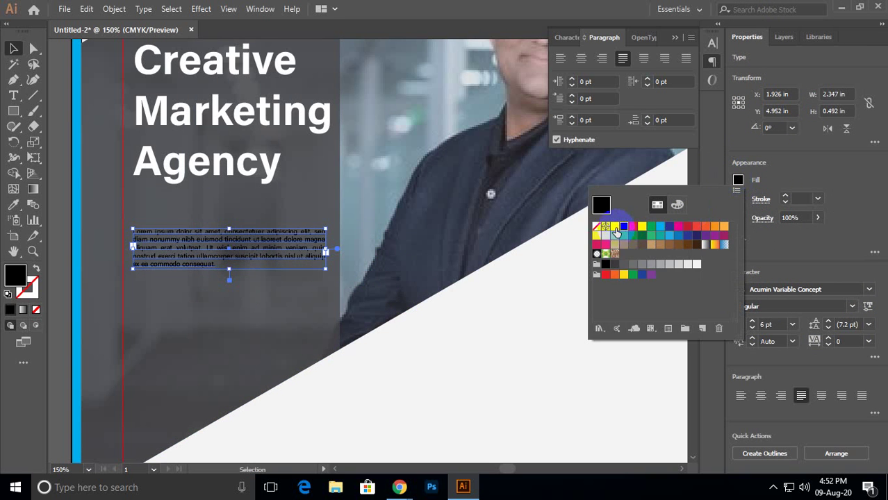
click(616, 232)
drag(217, 248, 210, 236)
key(ctrl+0)
click(495, 297)
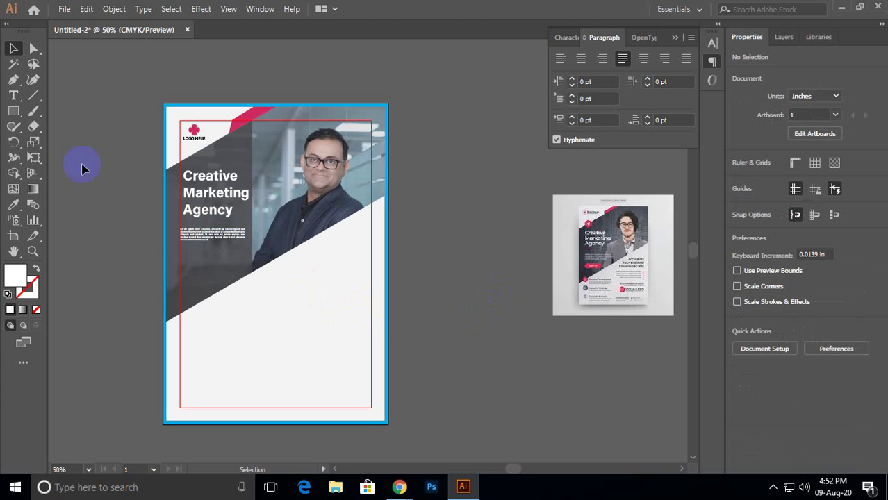
Draw a rectangle about 2.24 × 0.64 in on the white area below the photo and fully round its corners into a pill.
click(11, 111)
drag(258, 298, 318, 316)
click(13, 48)
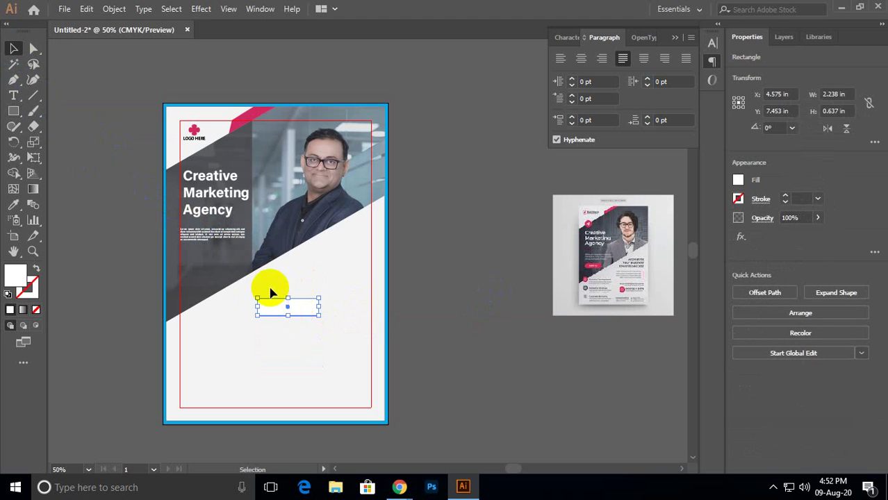
click(257, 309)
click(294, 316)
key(ctrl+equal)
drag(232, 328, 287, 336)
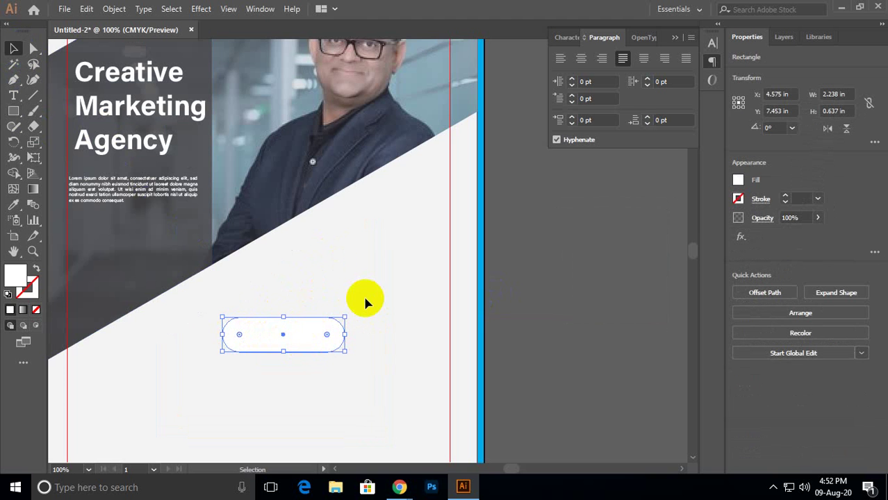
Fill the pill shape with the pink sampled from the accent shape at the flyer's upper edge.
key(ctrl+minus)
key(i)
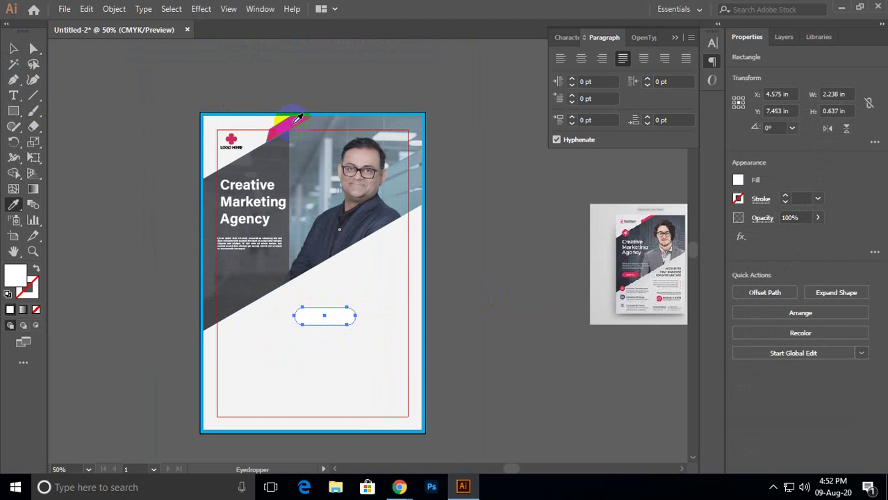
click(287, 121)
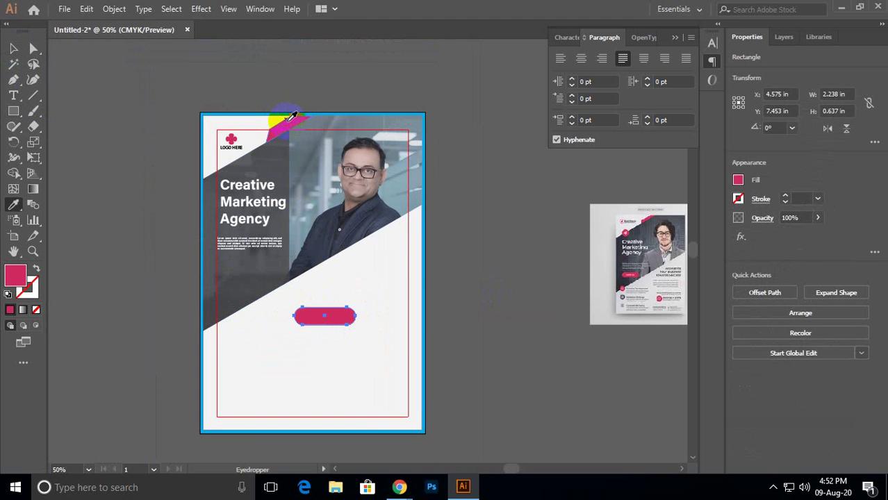
key(v)
Move the pink pill onto the dark panel below the paragraph and shorten it to about 1.63 in wide.
click(334, 317)
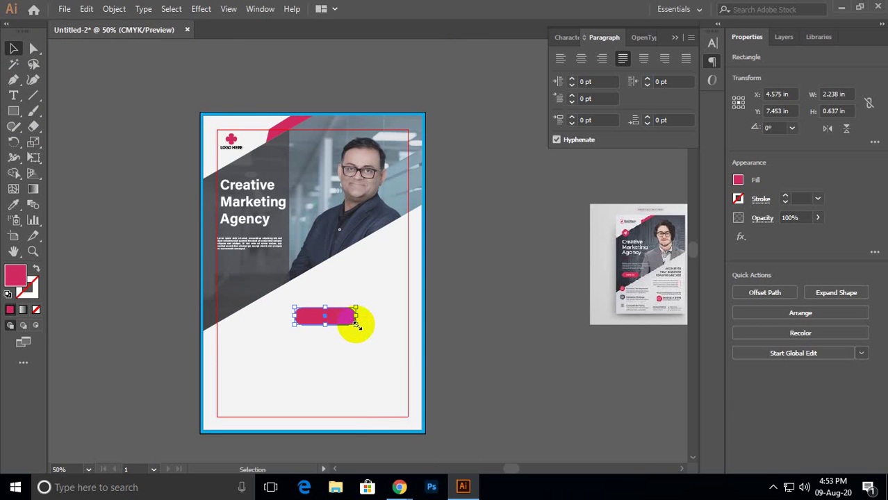
drag(357, 325, 277, 278)
scroll(277, 278, up, 4)
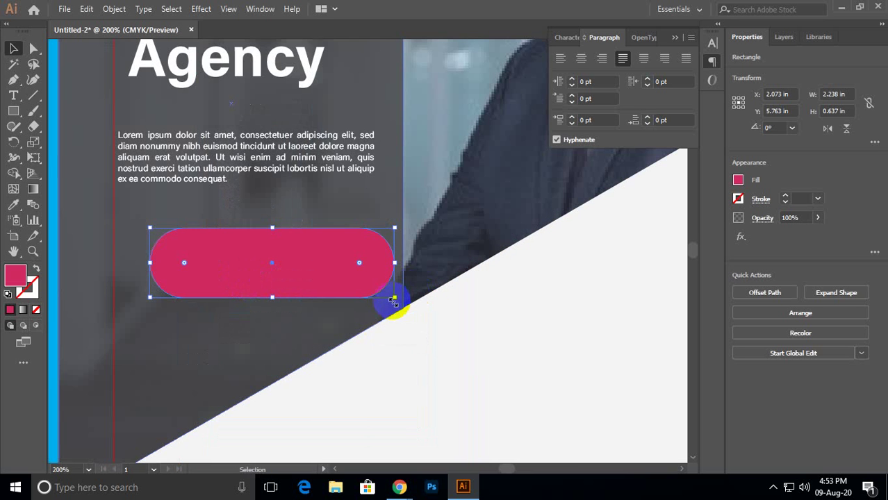
drag(392, 299, 268, 283)
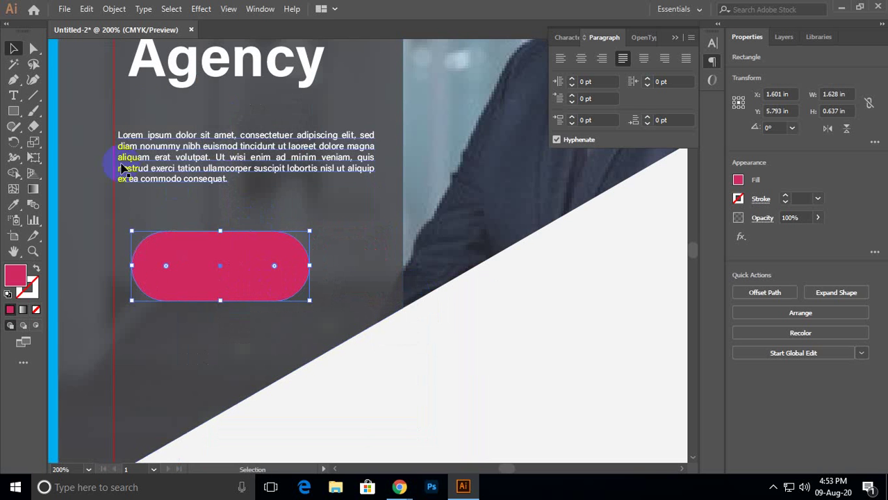
Add point text on the white area and reduce the placeholder wording to "Lorem".
click(13, 95)
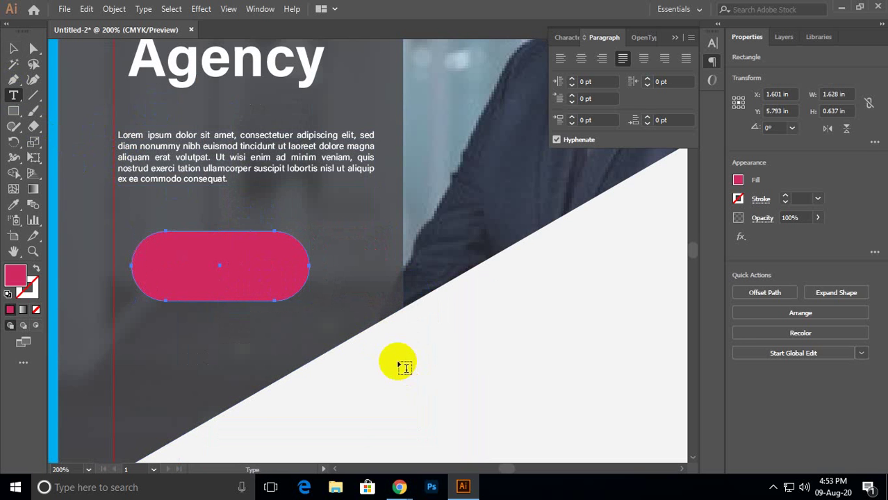
click(398, 359)
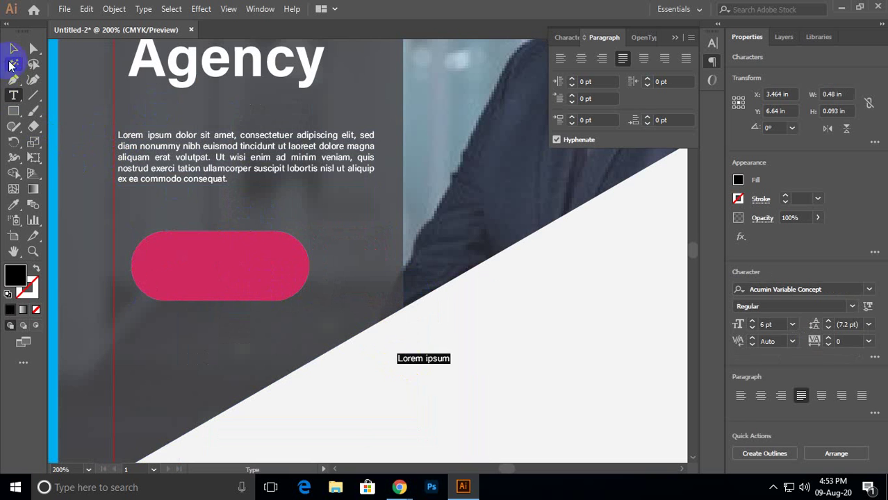
drag(423, 359, 469, 355)
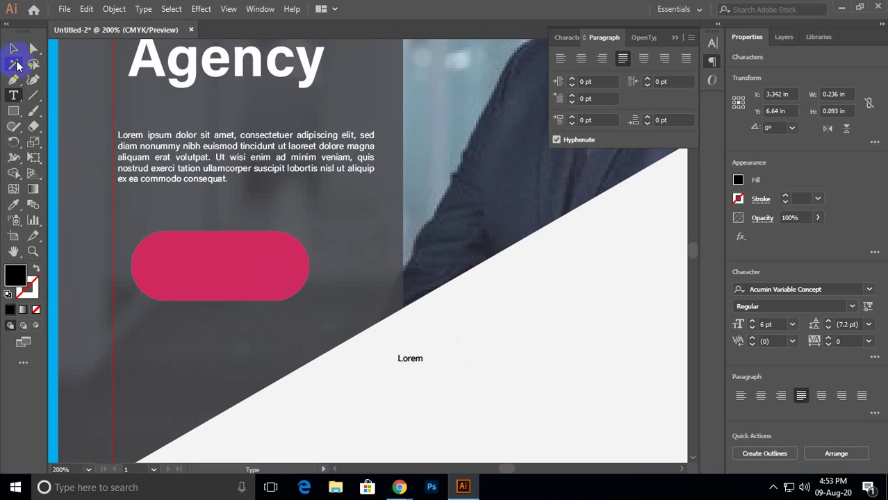
click(13, 49)
Fill the "Lorem" text with white and set its font size to 14 pt.
click(740, 191)
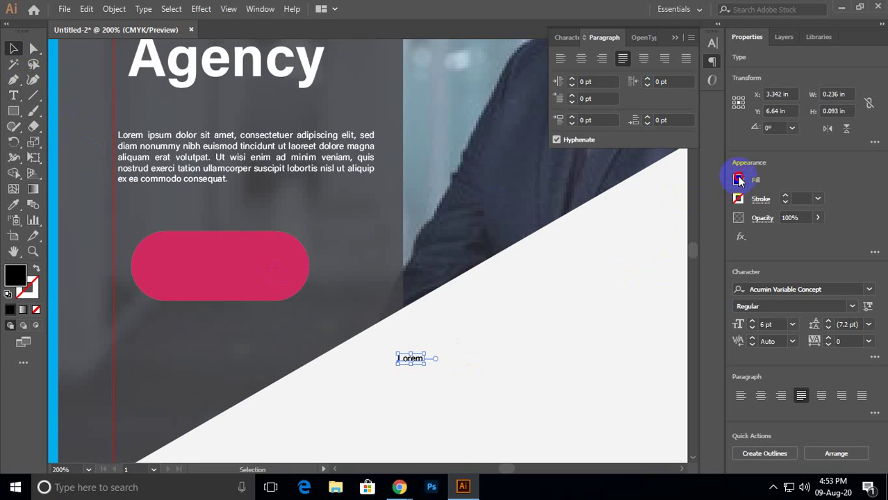
click(739, 180)
click(622, 225)
click(612, 228)
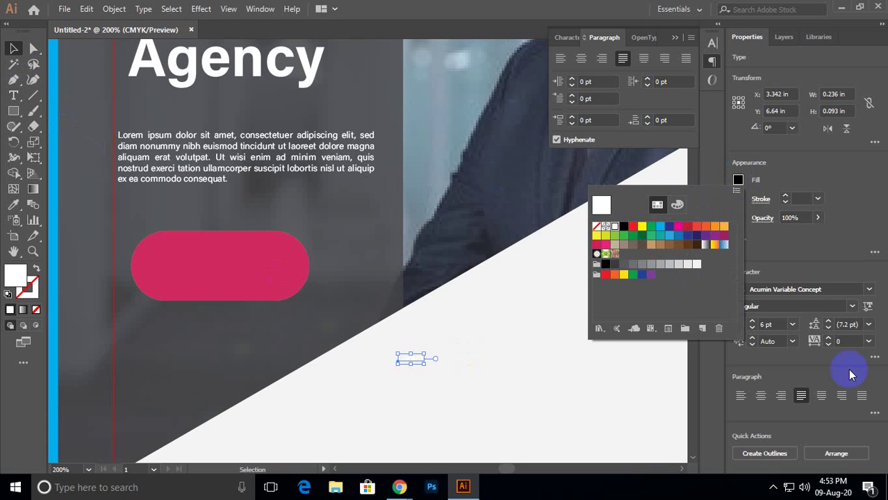
click(779, 332)
click(776, 325)
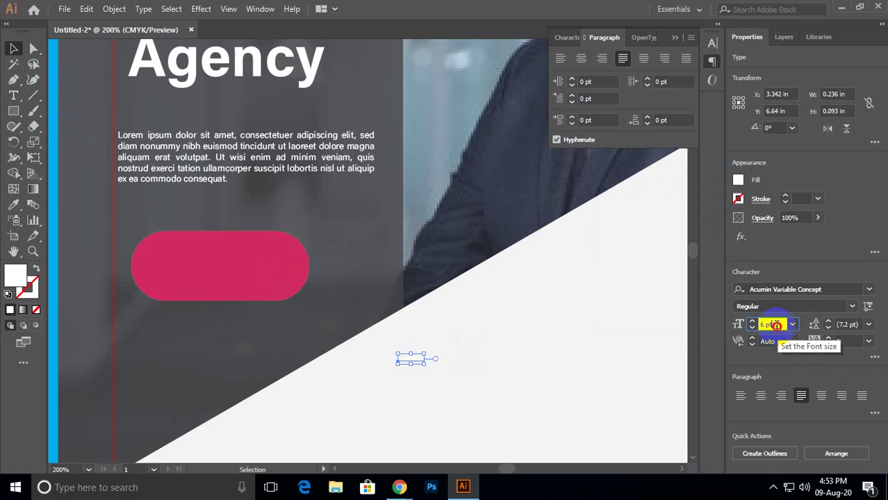
key(Up)
key(Up)
key(Up)
key(Up)
key(Up)
key(Up)
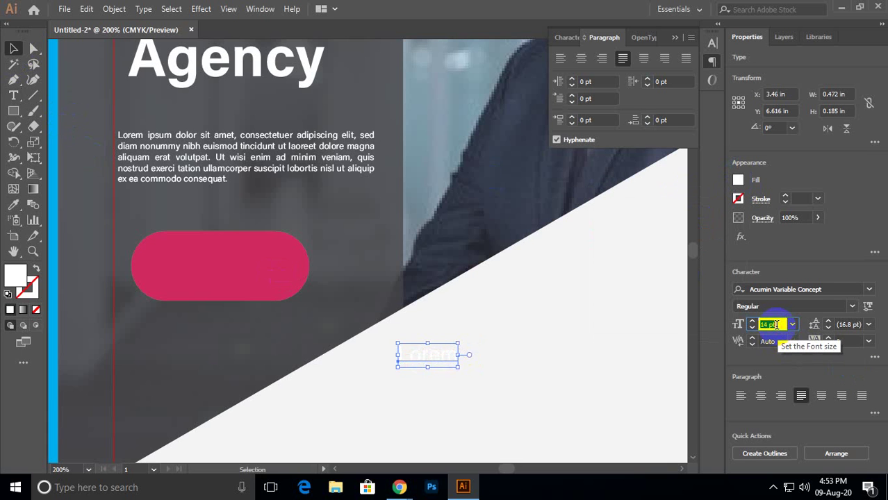
Move the "Lorem" text onto the pink pill and center the two on each other.
drag(438, 361, 228, 268)
shift+click(264, 264)
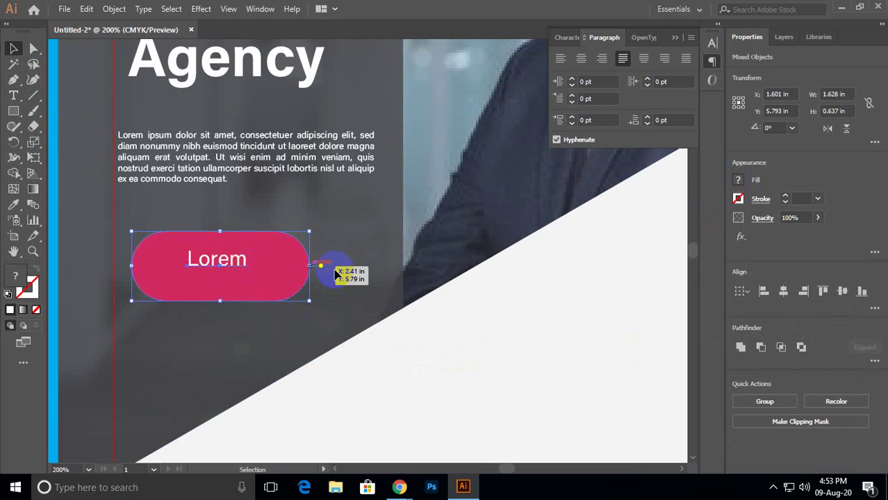
click(844, 292)
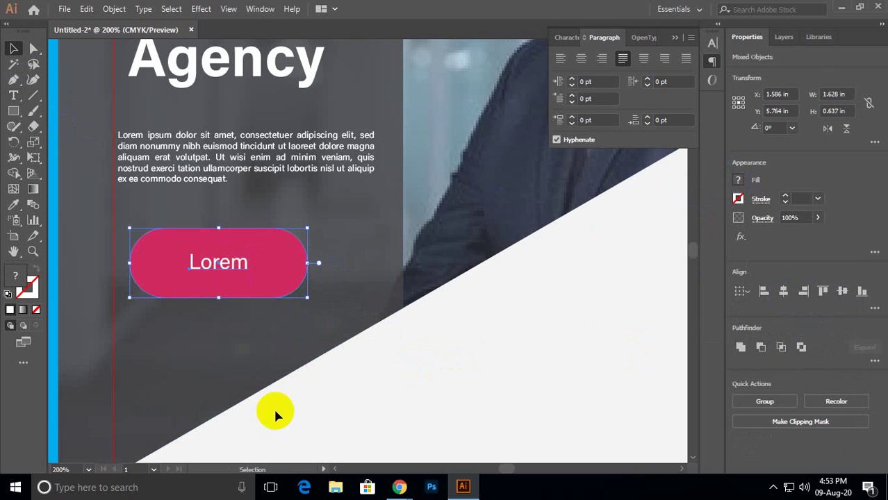
click(273, 408)
Enlarge the "Lorem" label and group it with the pink pill, centered horizontally and vertically.
click(232, 262)
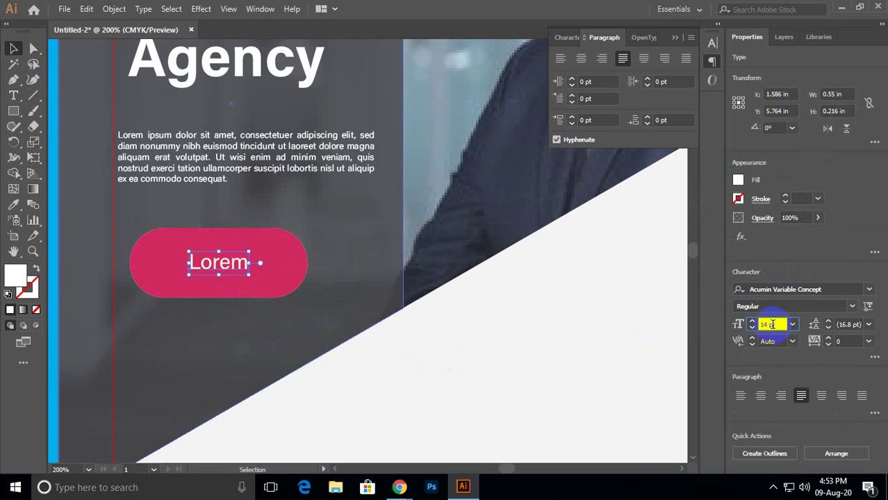
scroll(772, 324, up, 6)
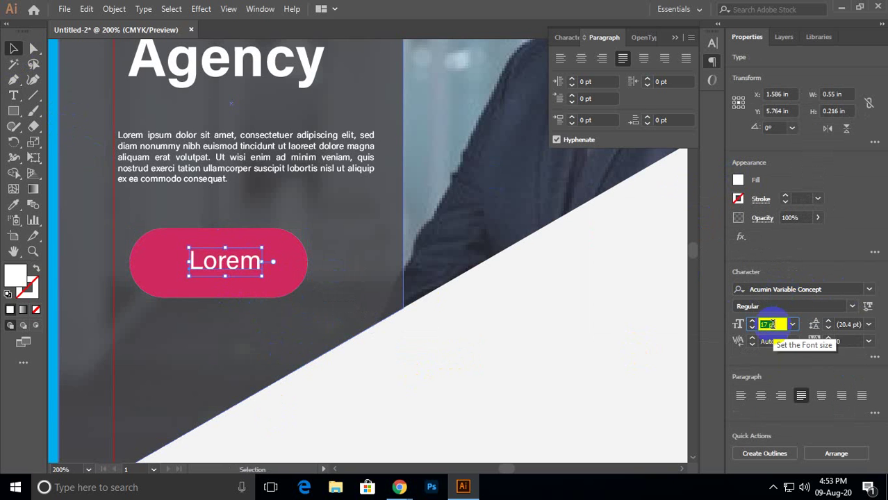
shift+click(295, 280)
click(783, 291)
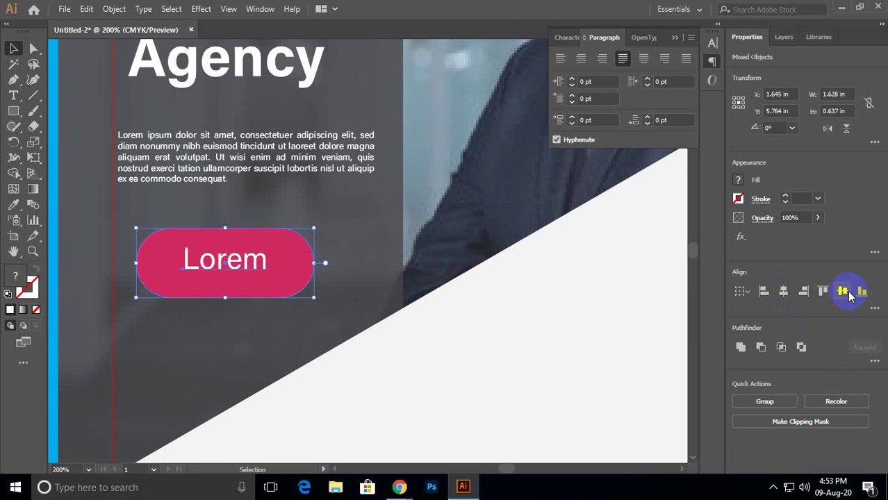
click(847, 294)
key(ctrl+g)
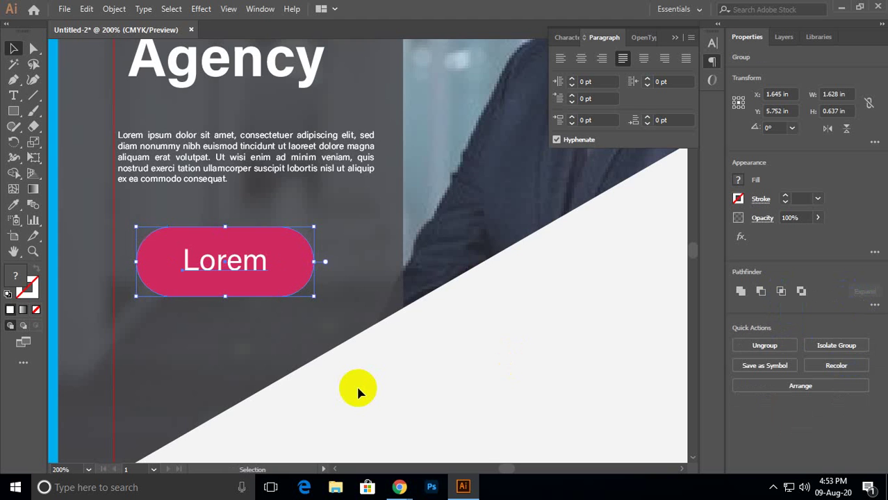
Align the left edges of the heading, the placeholder paragraph and the pink "Lorem" button, and deselect them.
scroll(358, 392, down, 2)
scroll(355, 384, down, 2)
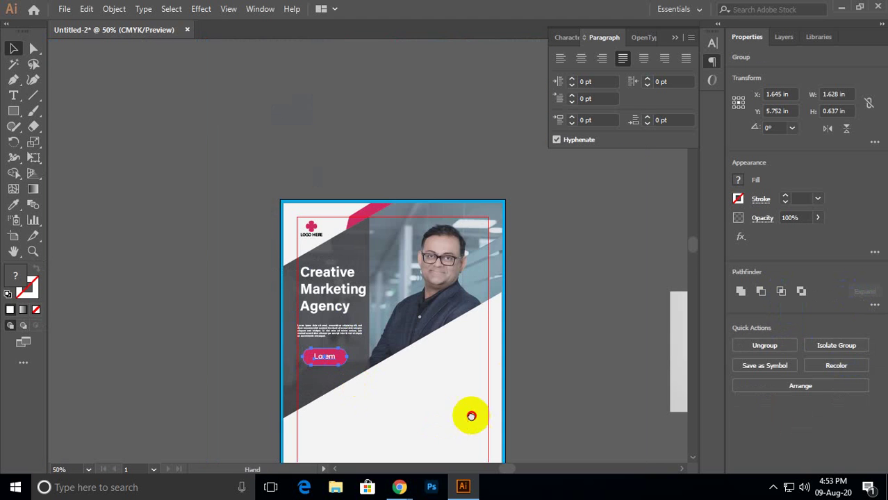
drag(470, 412, 399, 319)
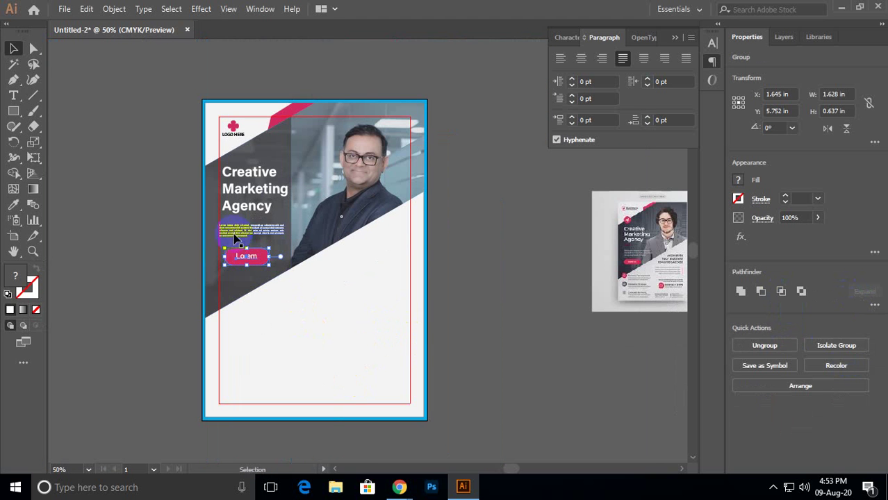
click(236, 238)
shift+click(245, 202)
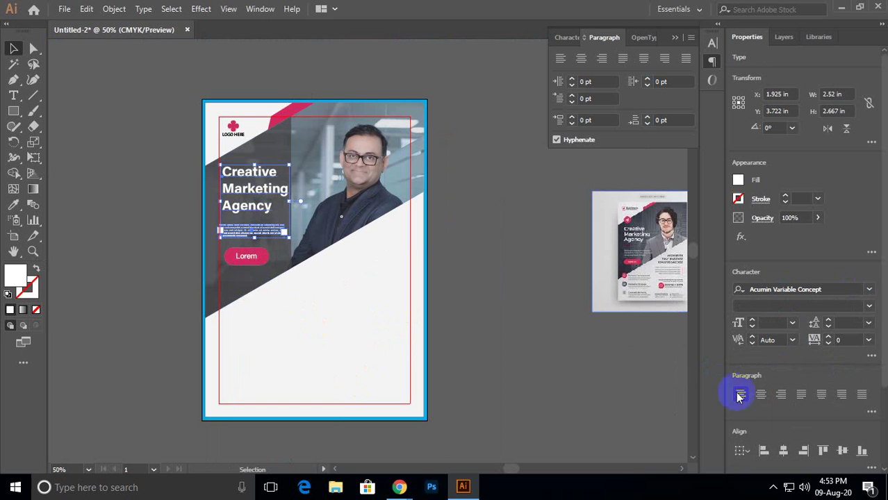
click(763, 452)
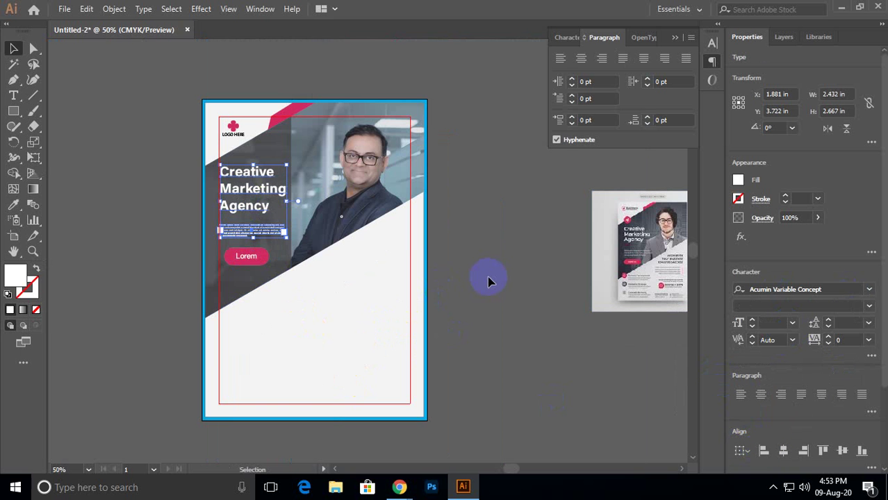
shift+click(246, 256)
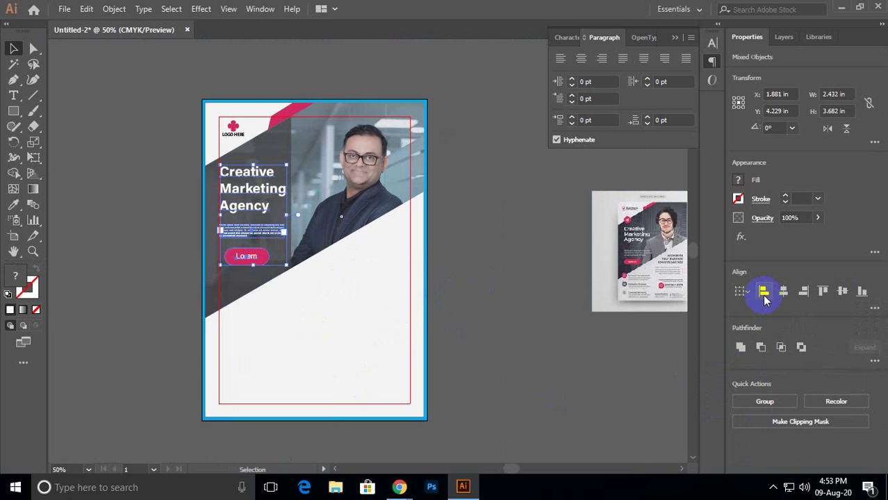
click(765, 295)
click(484, 302)
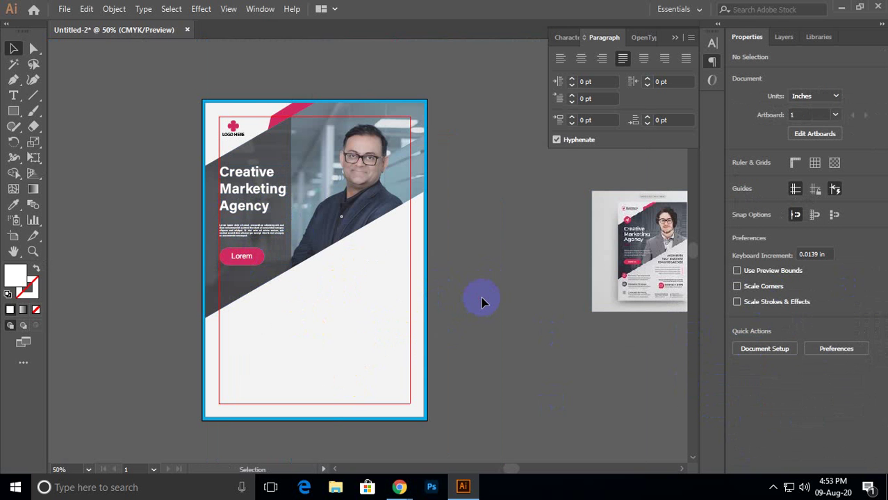
drag(485, 320, 472, 317)
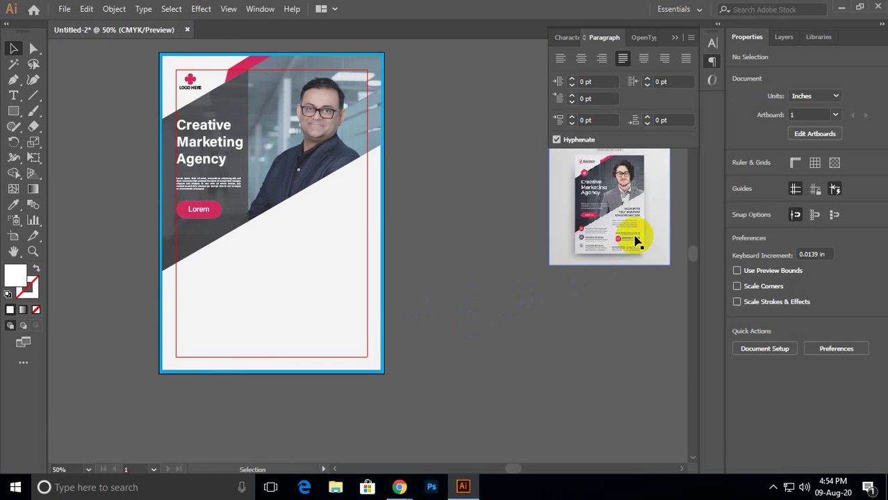
Add a placeholder text frame about 2.17 by 1.29 in below the photo, against the right margin guide, and set its font size to 25 pt.
scroll(636, 241, up, 4)
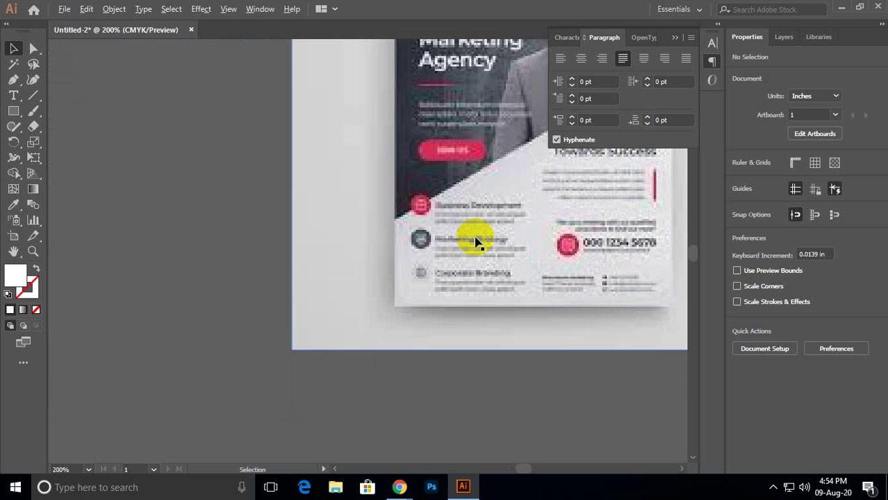
scroll(476, 241, down, 3)
scroll(477, 240, down, 1)
drag(307, 268, 440, 297)
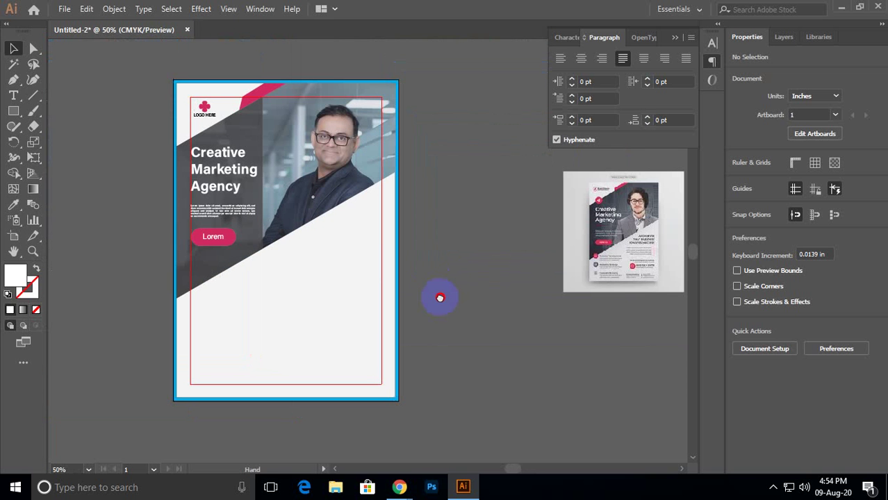
click(13, 95)
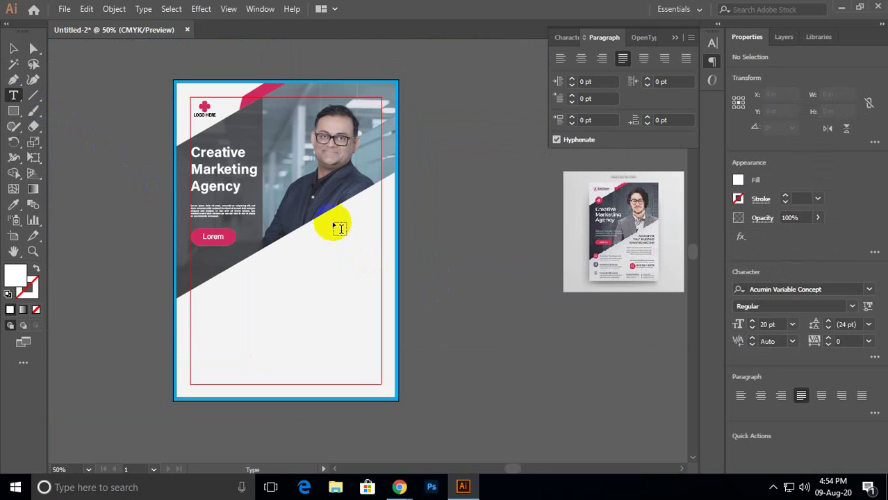
drag(323, 224, 380, 256)
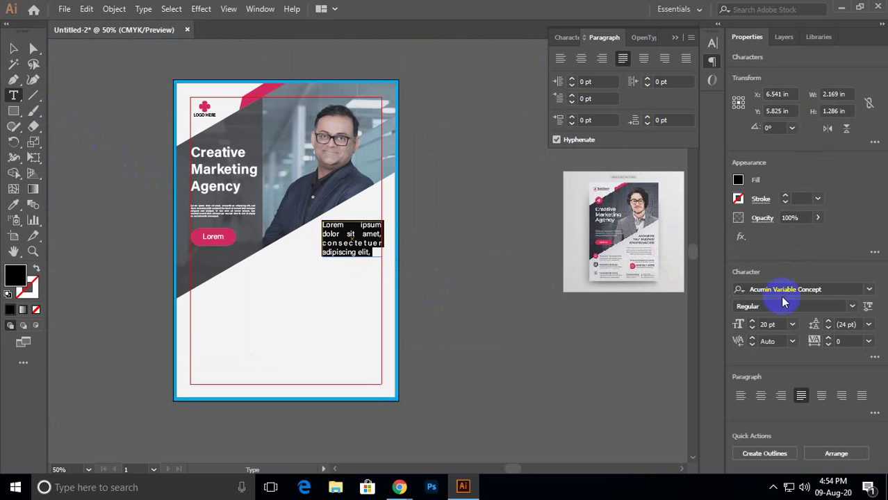
scroll(769, 324, up, 1)
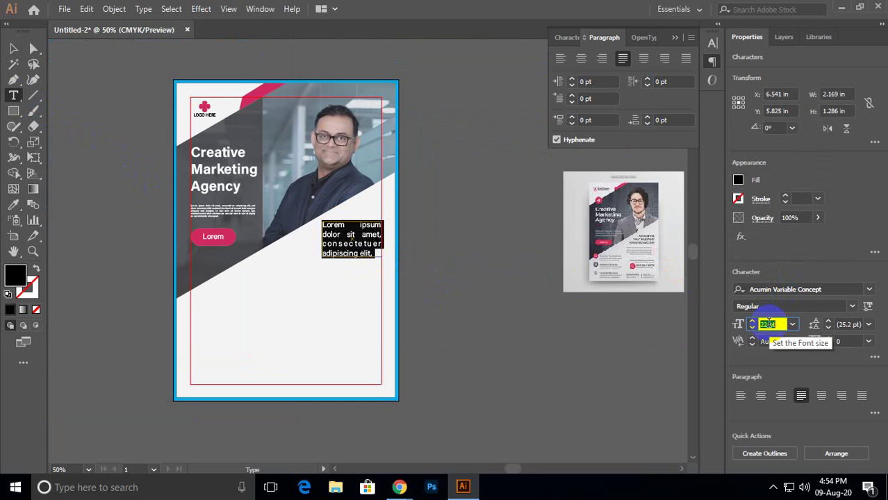
scroll(769, 324, up, 3)
scroll(768, 324, up, 1)
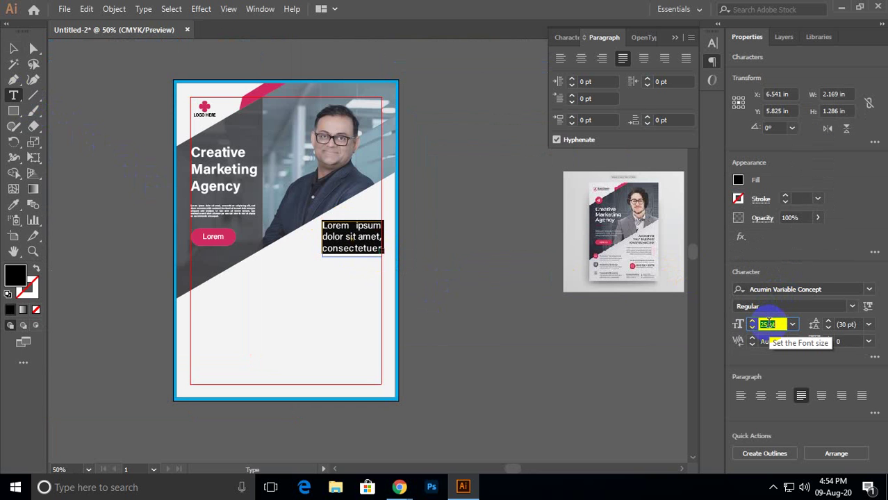
scroll(768, 324, up, 1)
scroll(769, 324, down, 1)
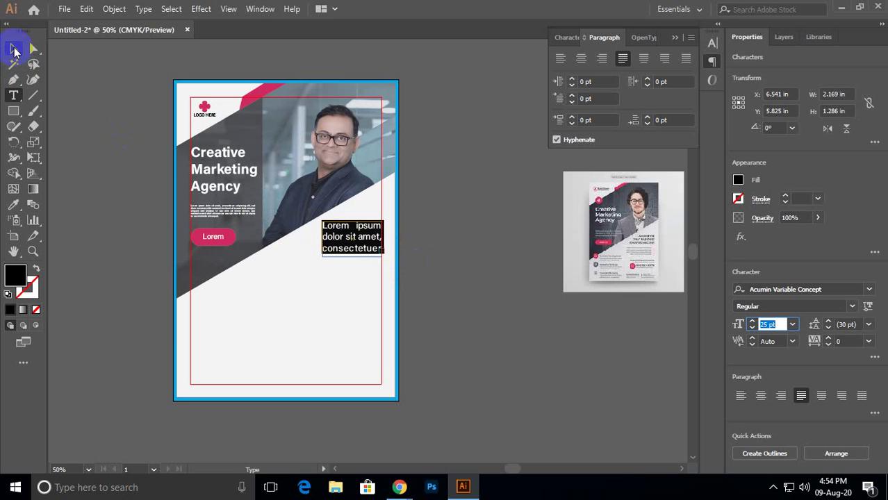
click(14, 51)
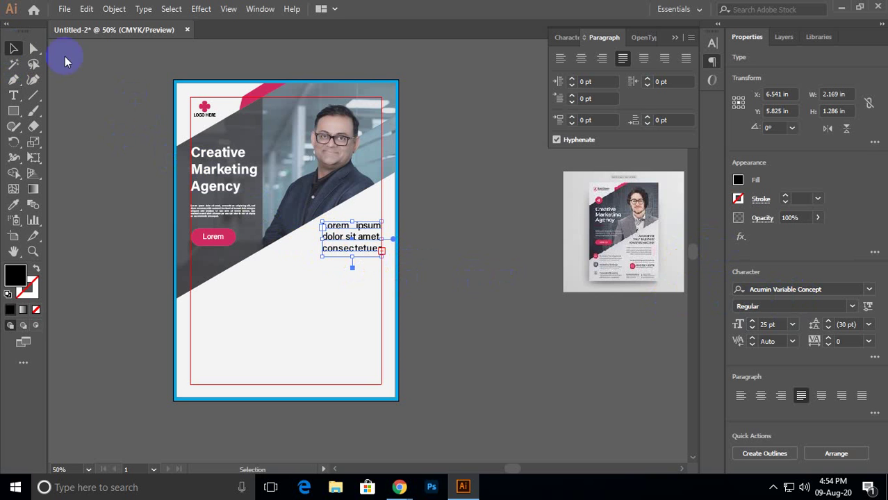
Slant the text frame's left edge parallel to the photo's diagonal by moving its lower-left anchor outward, making the frame about 4 in wide.
click(33, 48)
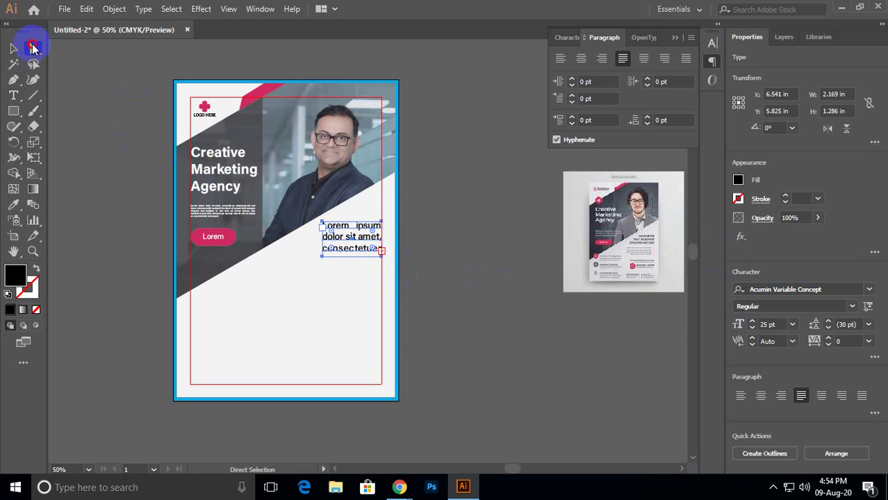
click(322, 261)
drag(321, 261, 273, 243)
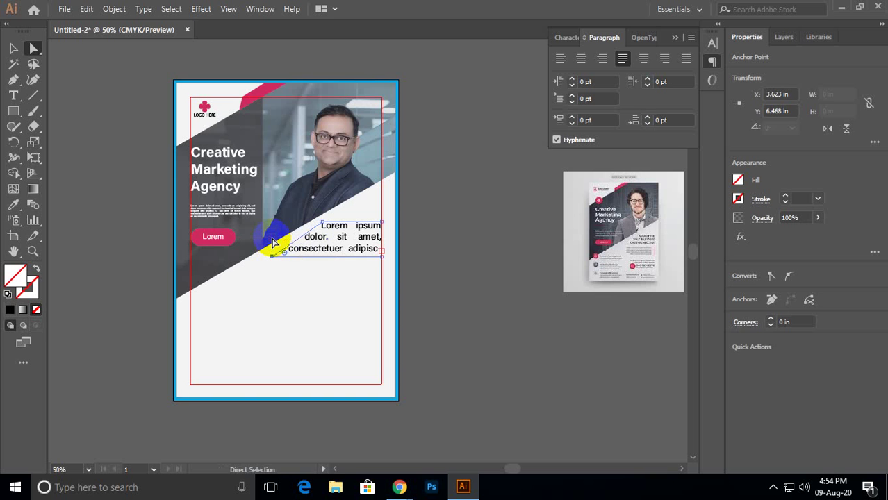
click(12, 49)
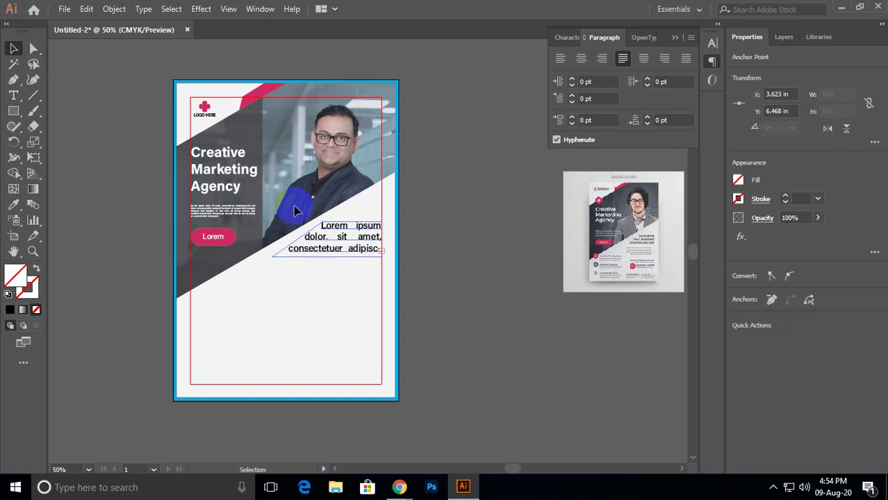
click(429, 253)
Shrink the slanted text frame to about 3.5 by 1.19 in and move it up slightly along the right margin guide.
click(341, 254)
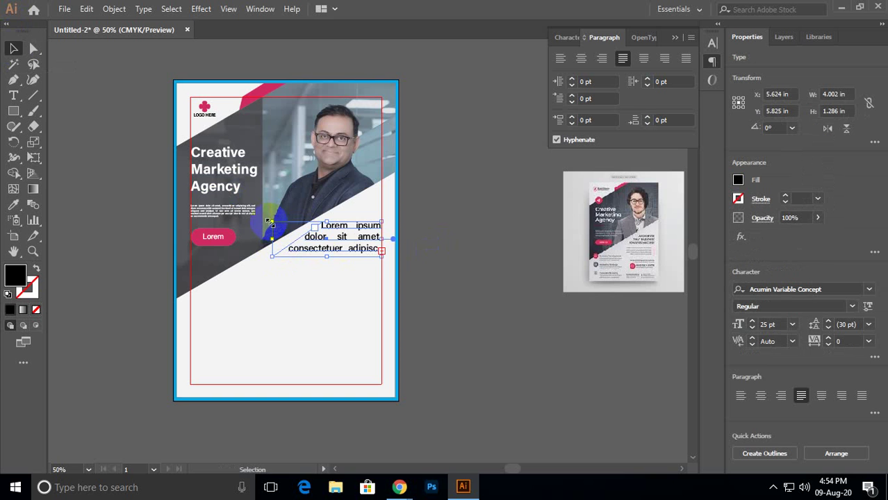
drag(269, 222, 288, 225)
click(432, 248)
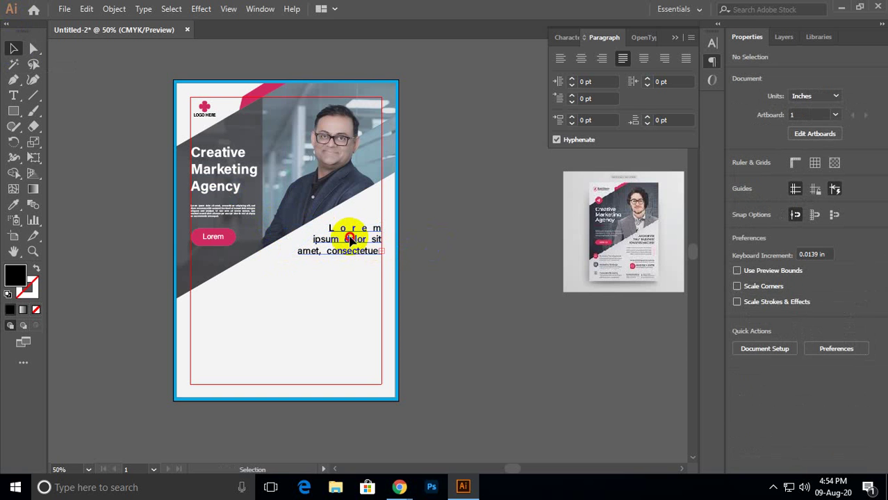
click(351, 240)
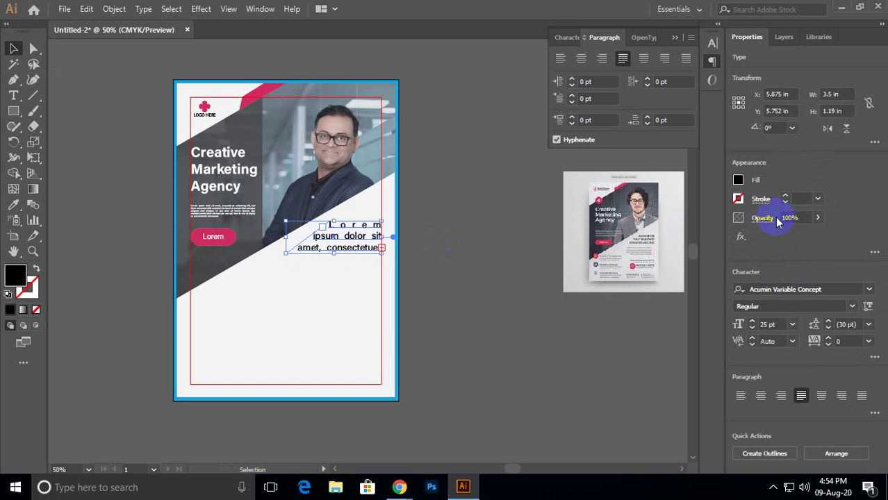
Set the slanted text's font size to 24 pt and deselect it.
scroll(772, 323, up, 1)
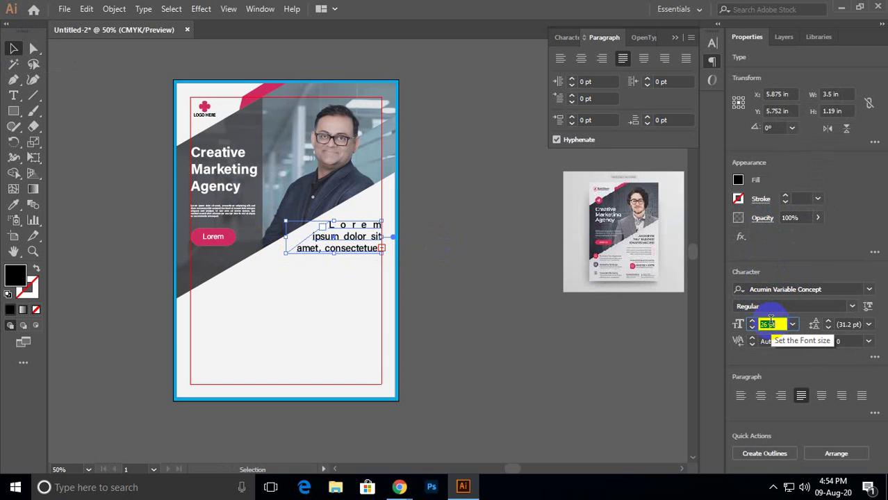
scroll(771, 321, down, 2)
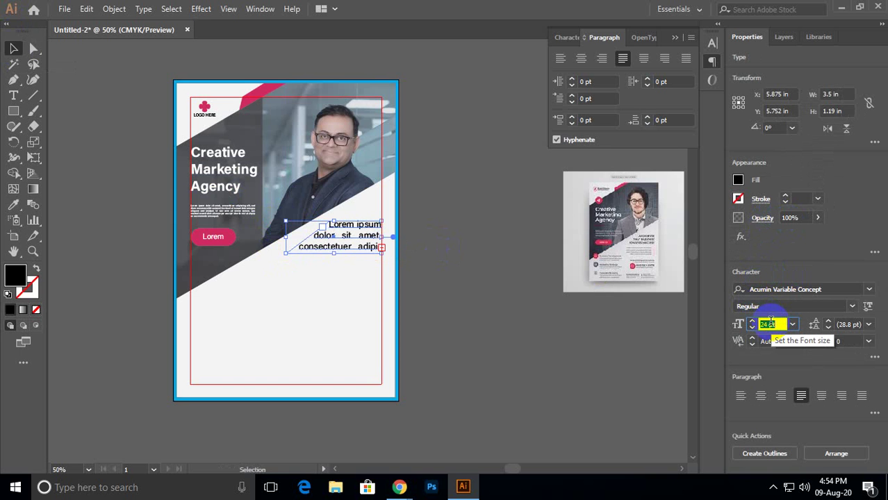
scroll(771, 321, down, 1)
scroll(771, 322, down, 2)
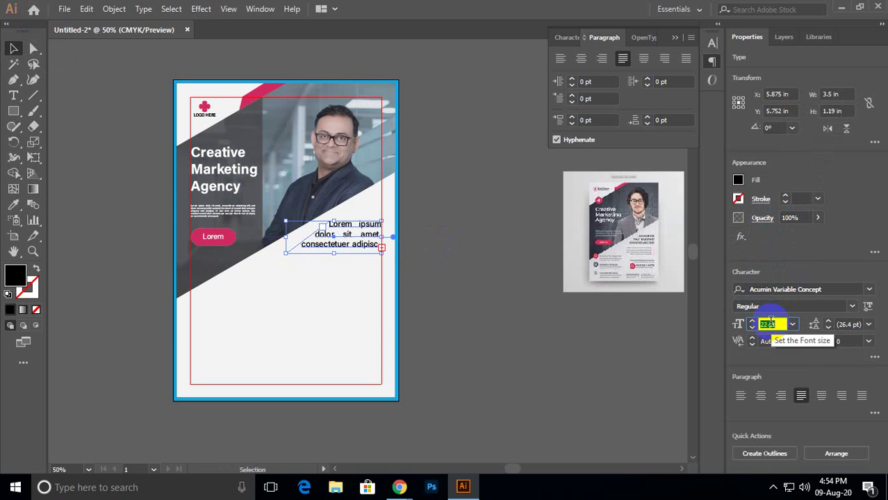
scroll(770, 323, up, 2)
scroll(770, 321, up, 2)
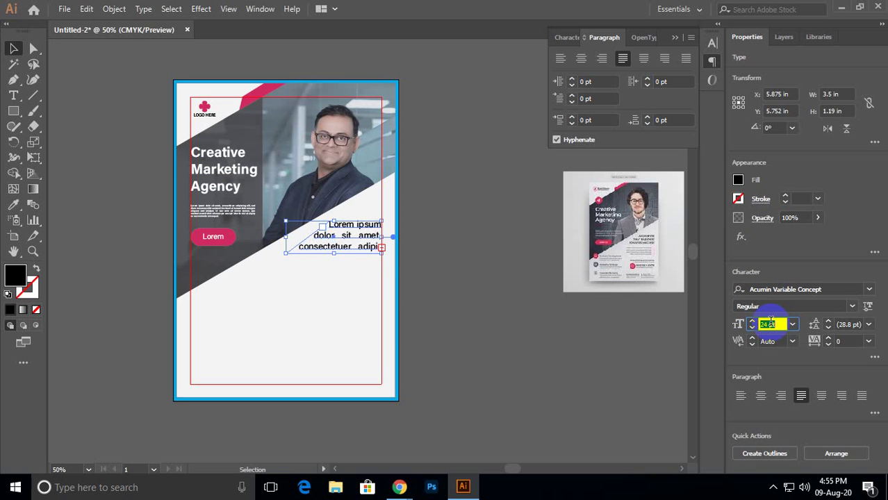
click(418, 234)
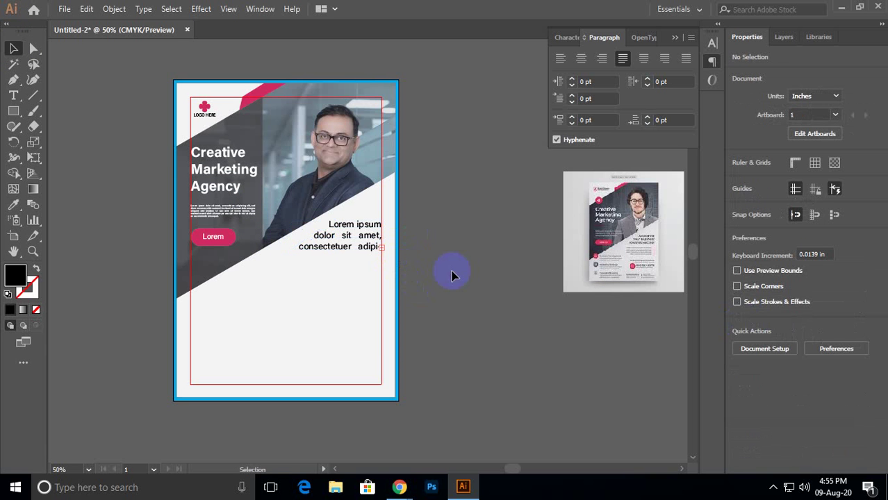
Add a second placeholder text frame about 3.98 by 1.1 in beneath the slanted text, ending at the right margin guide, and copy its text.
drag(450, 275, 446, 237)
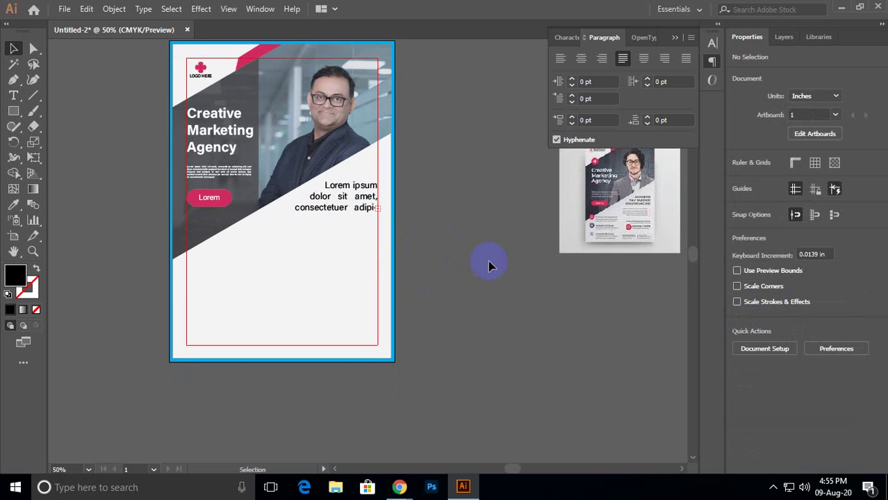
click(13, 96)
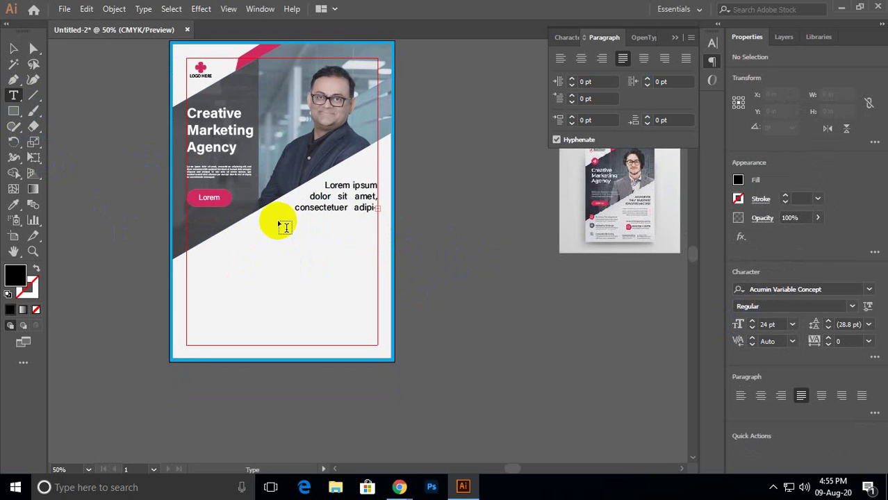
drag(269, 222, 376, 248)
key(ctrl+c)
Set the lower placeholder paragraph's font size to 15 pt.
click(769, 324)
click(770, 324)
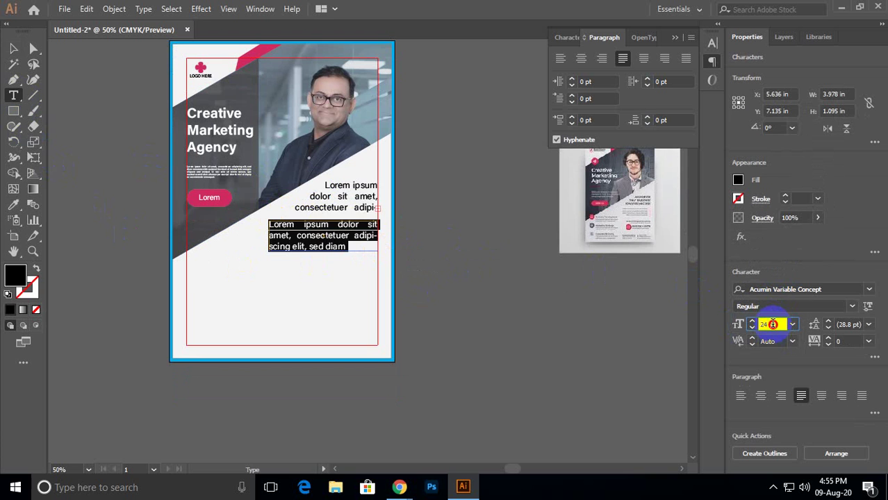
text(18)
key(Return)
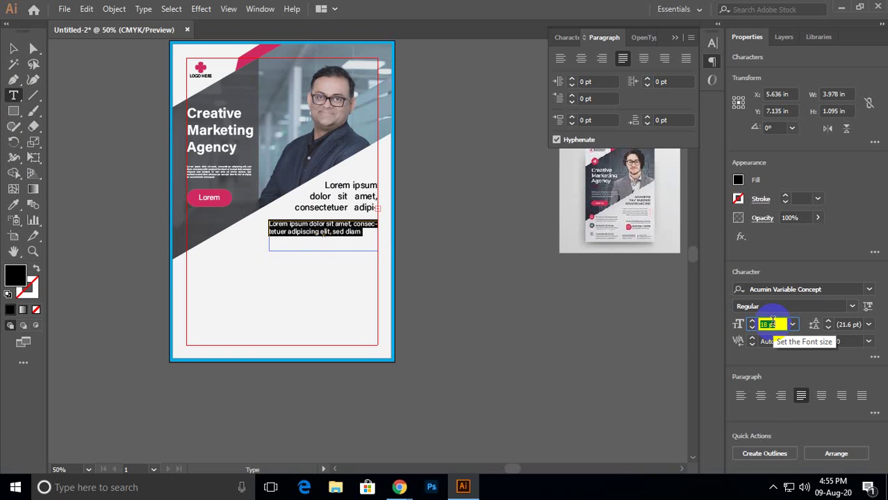
key(Down)
key(Down)
key(Down)
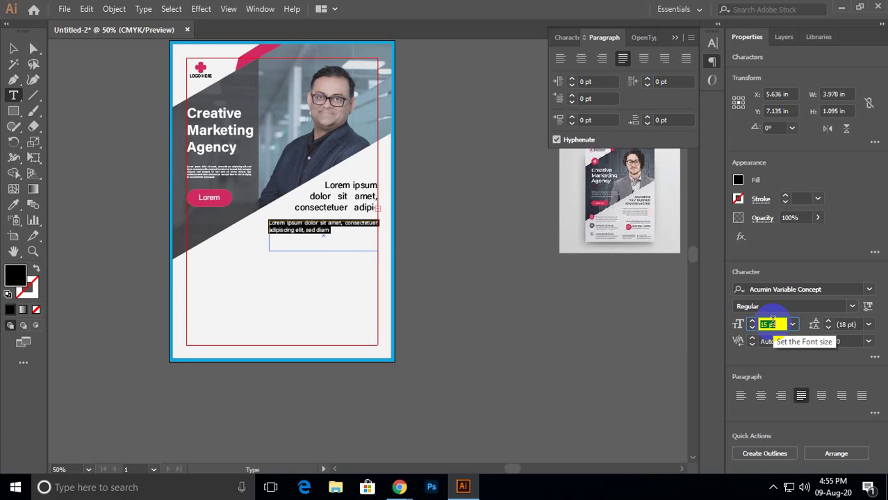
Extend the lower paragraph by pasting its copied text at the end, repeat the fragment "iscing elit, sed diam" after it, and deselect the frame.
click(263, 222)
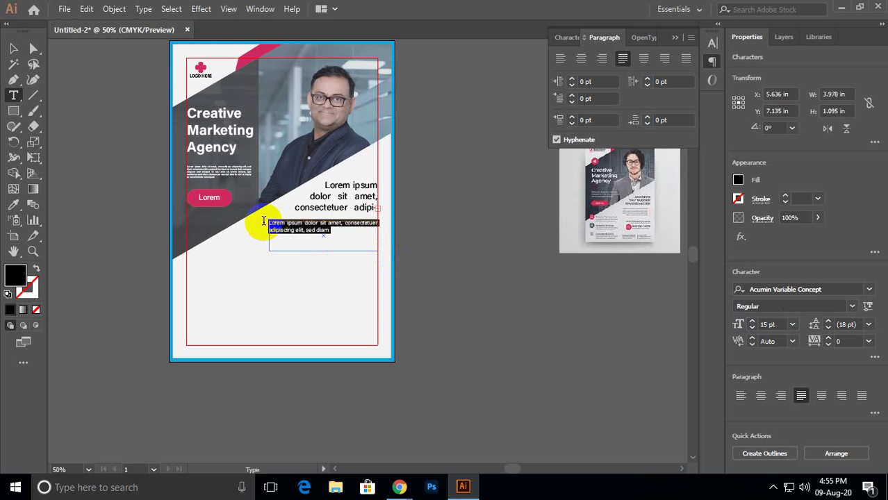
click(340, 235)
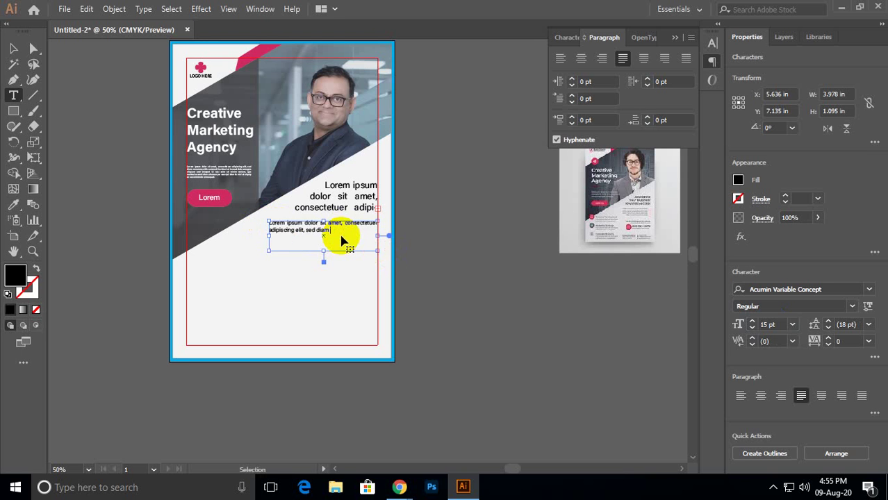
key(ctrl+v)
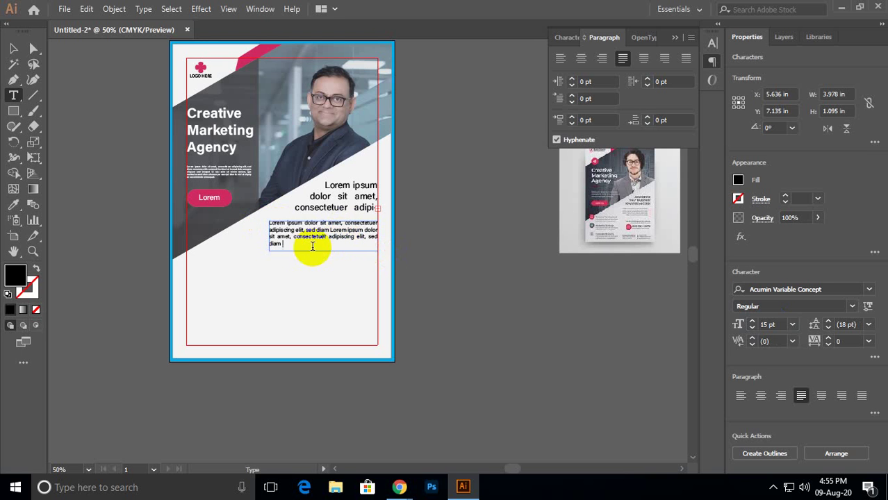
drag(294, 244, 338, 237)
key(ctrl+c)
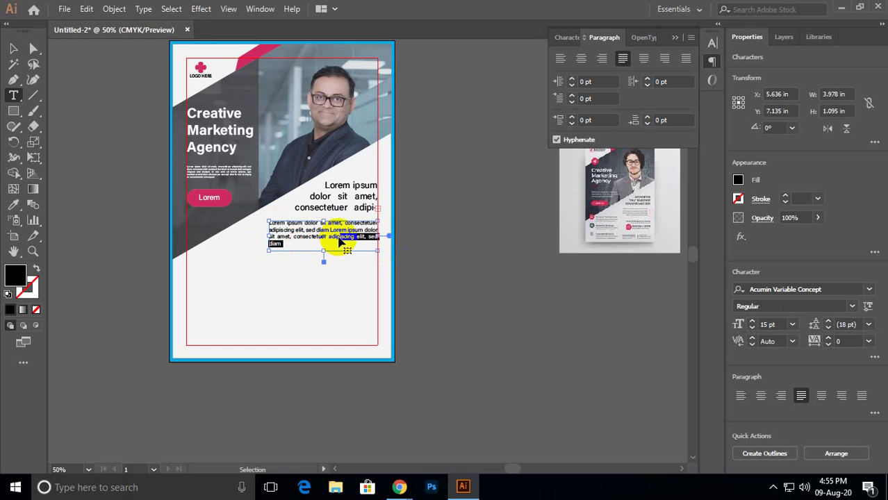
click(310, 246)
key(ctrl+v)
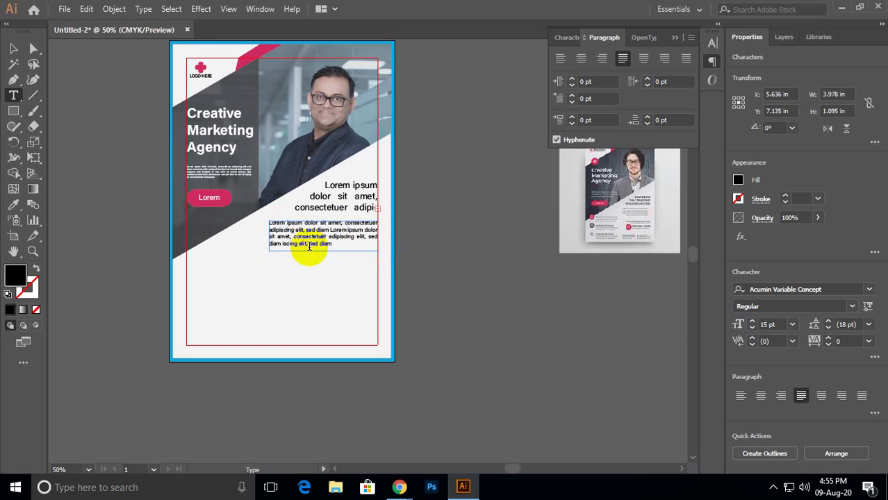
click(11, 48)
click(432, 254)
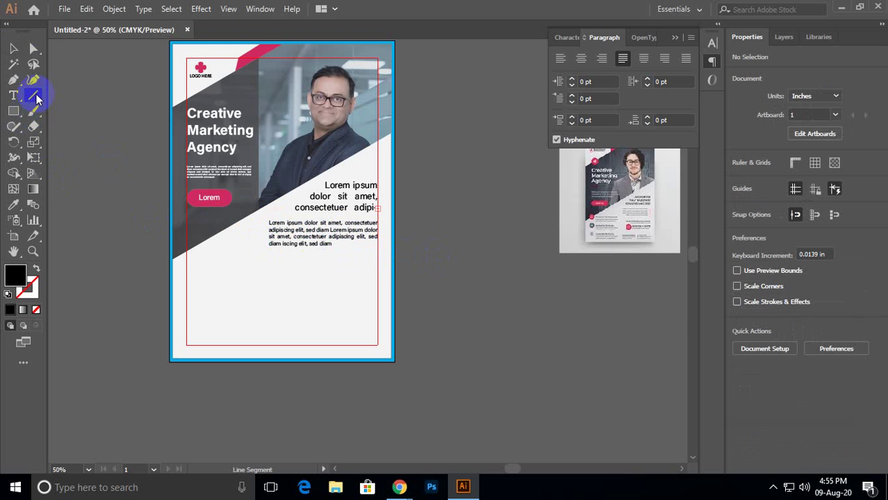
Draw a vertical line about 1.24 in long just outside the lower paragraph's right edge and give it the flyer's pink as stroke colour.
scroll(377, 227, up, 3)
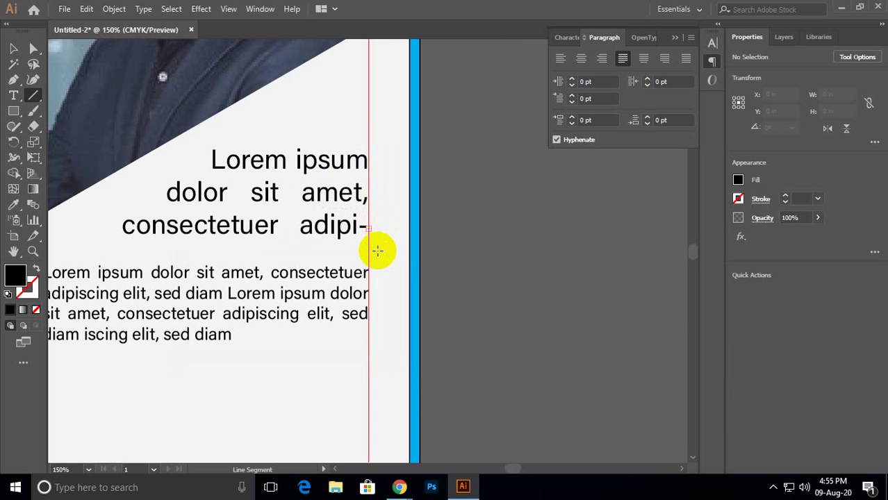
drag(375, 266, 377, 365)
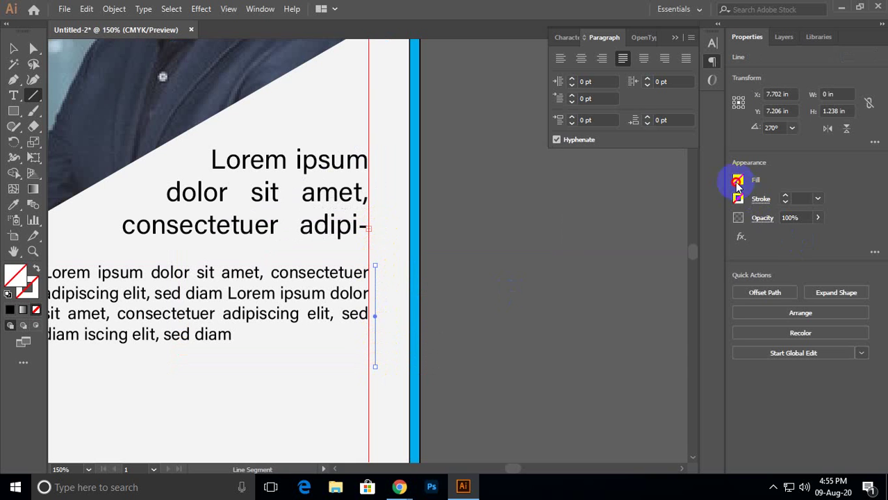
click(738, 181)
click(739, 200)
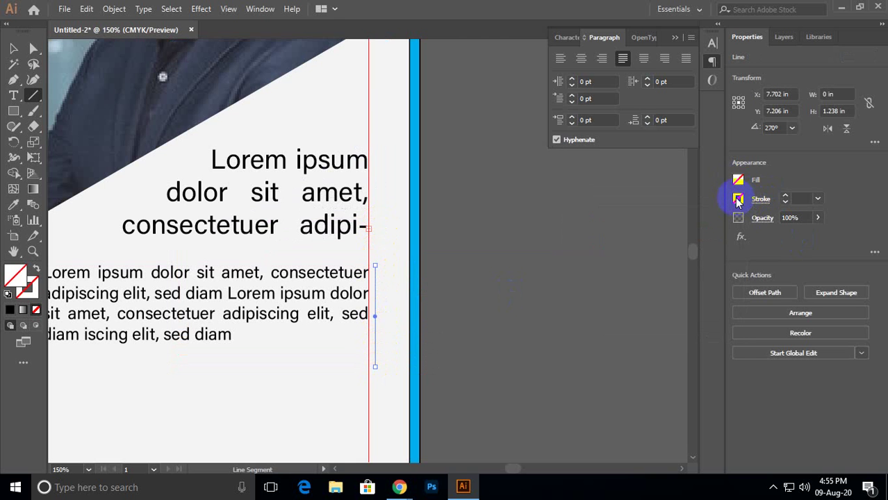
click(738, 199)
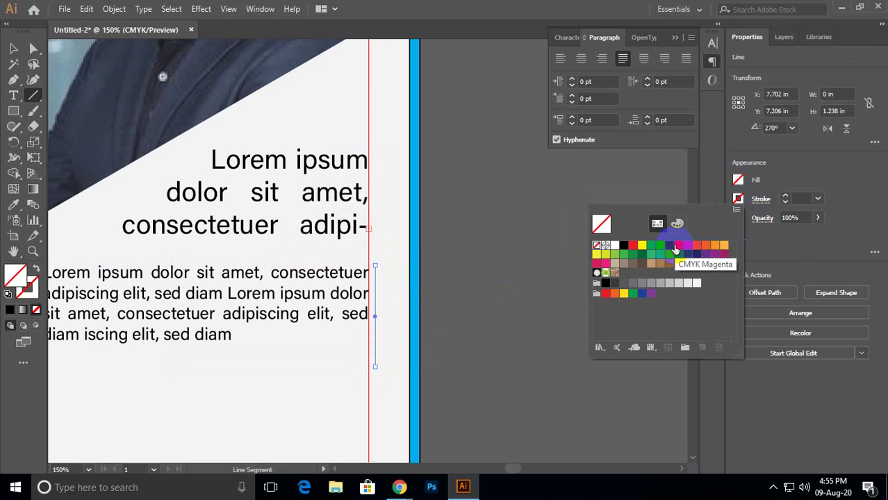
click(595, 264)
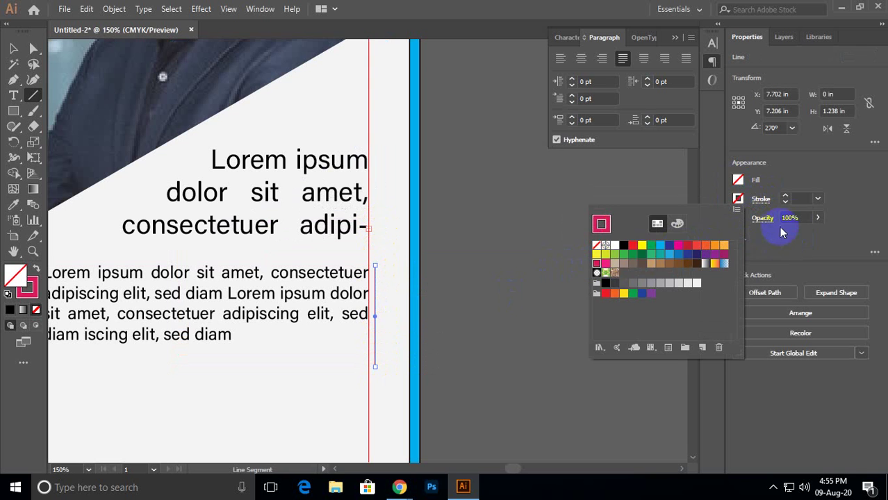
Set the pink vertical line's stroke weight to 3 pt and dismiss the line segment options without drawing another line.
click(806, 204)
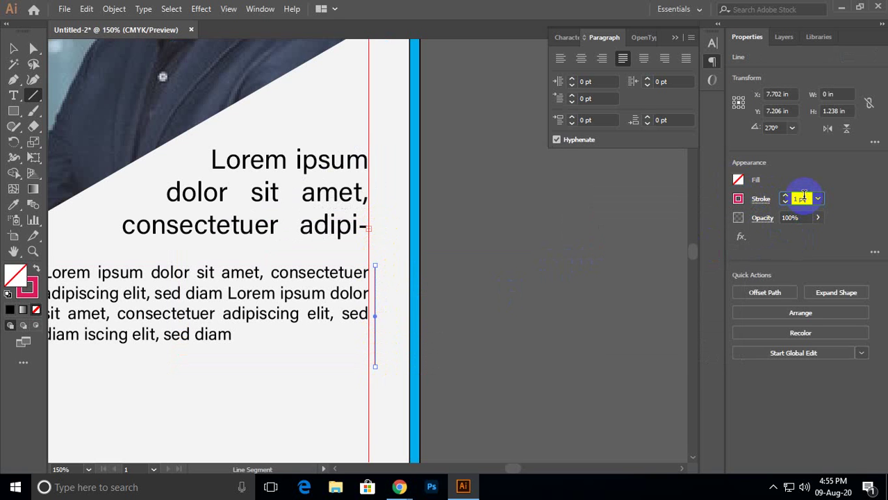
click(530, 276)
click(466, 281)
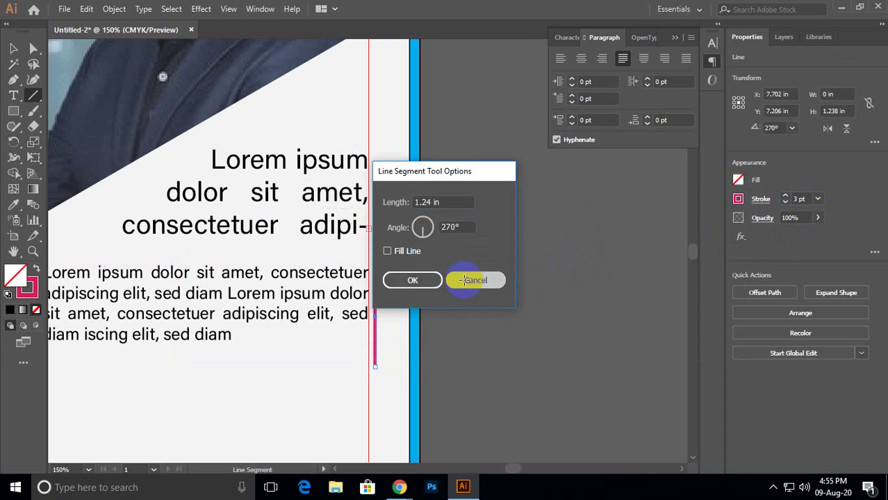
key(v)
Align the lower paragraph and the pink line to each other by their vertical centres, and deselect them.
scroll(465, 285, down, 1)
scroll(465, 285, down, 1)
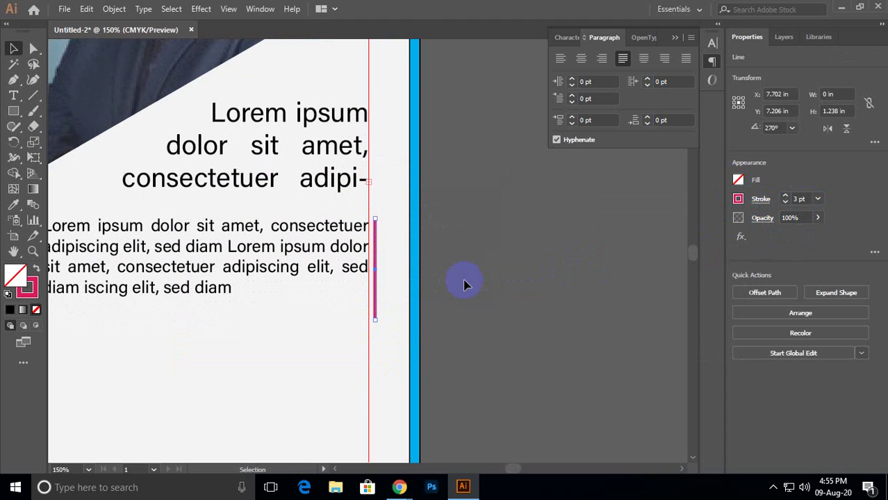
scroll(466, 285, down, 2)
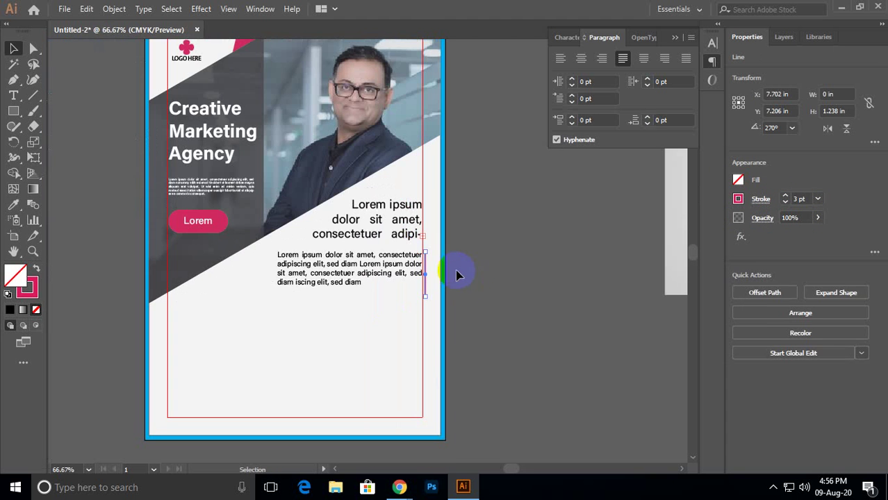
drag(438, 273, 391, 293)
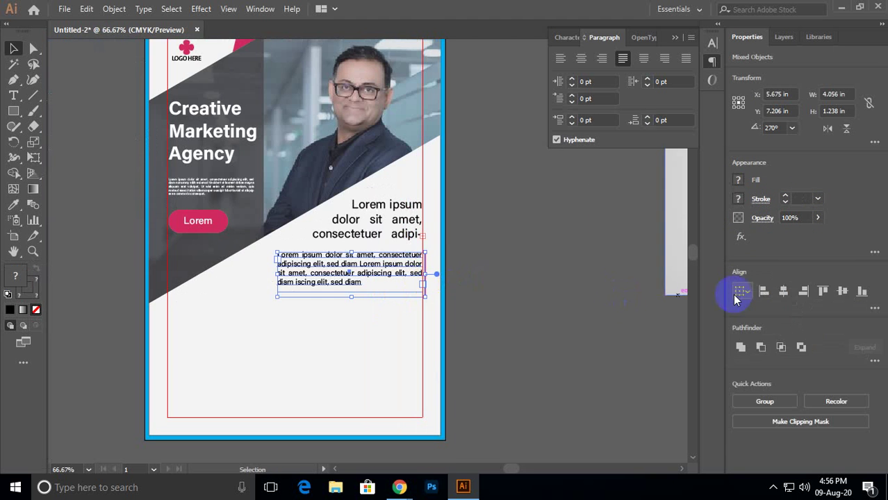
click(843, 292)
click(472, 260)
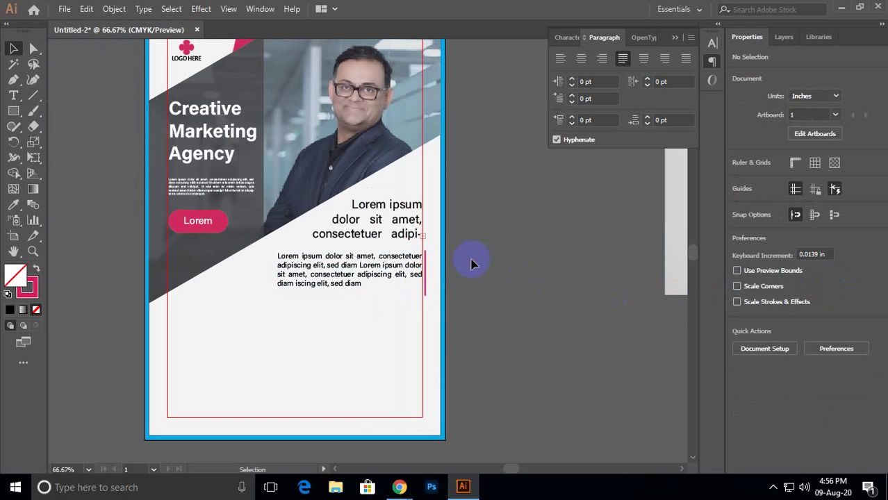
Nudge the lower paragraph and its pink line together eight increments to the left so the line meets the right margin guide.
click(390, 280)
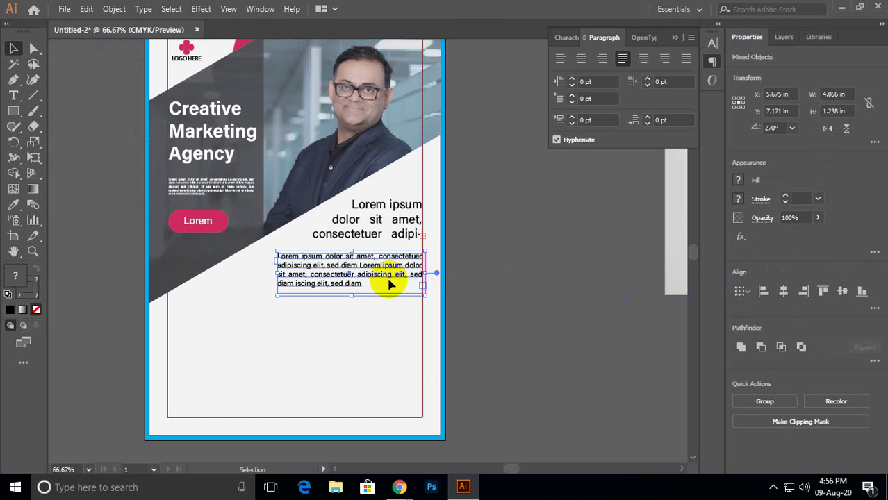
key(Left)
key(Left)
key(Left)
key(Left)
key(Left)
key(Left)
key(Left)
key(Left)
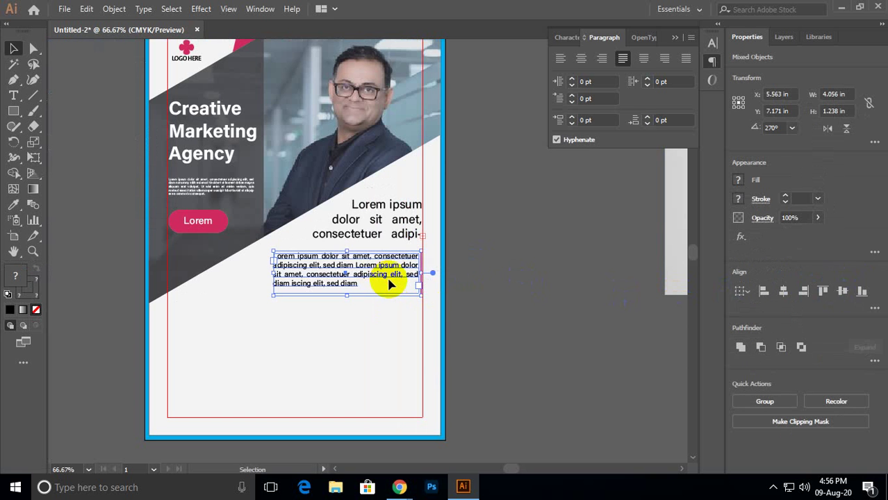
click(509, 291)
Draw a circle about 0.75 in across below the Lorem button at the left margin guide, and copy the button's pink fill onto it.
scroll(509, 291, down, 2)
drag(482, 286, 461, 261)
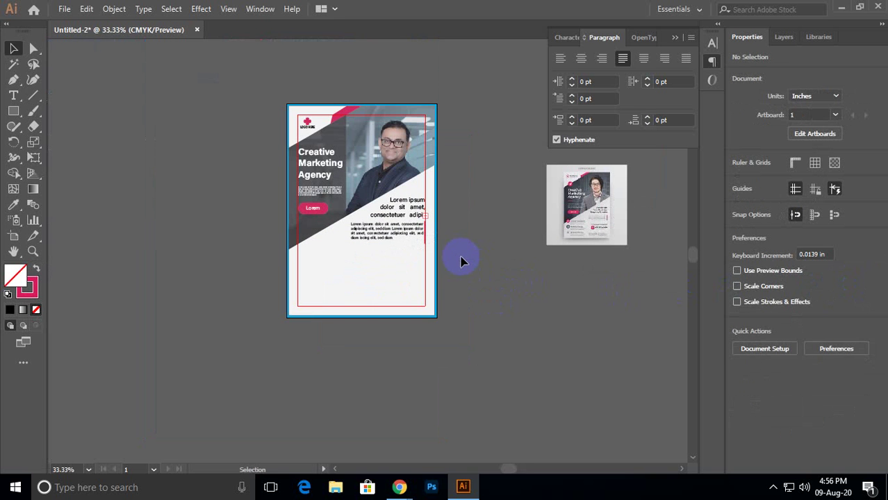
drag(13, 112, 80, 143)
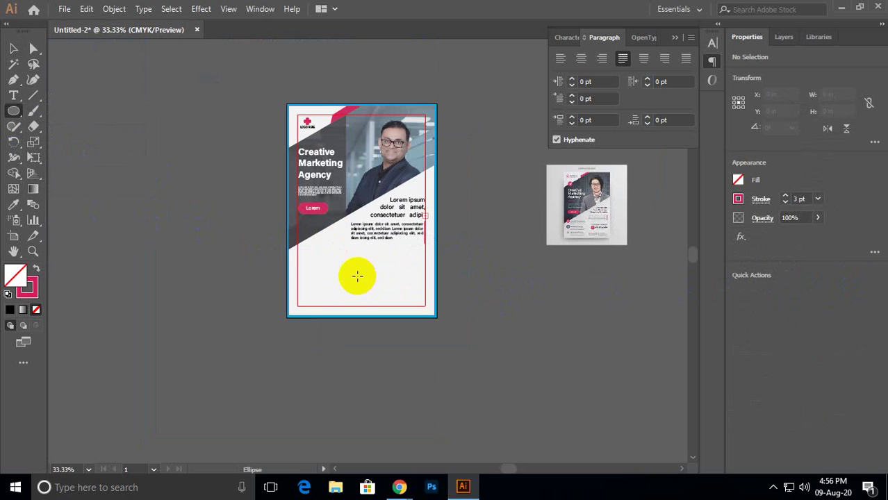
mouse_move(303, 237)
mouse_down()
mouse_move(318, 252)
mouse_move(316, 242)
mouse_move(310, 249)
mouse_up()
key(i)
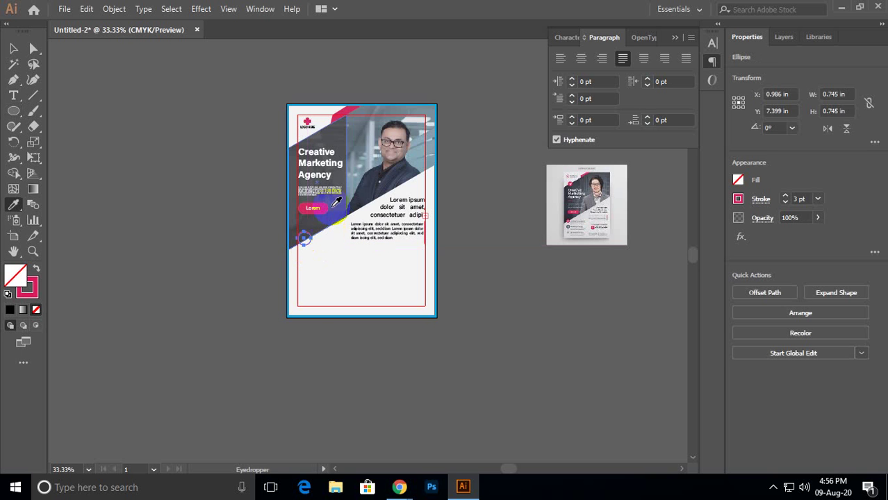
click(328, 212)
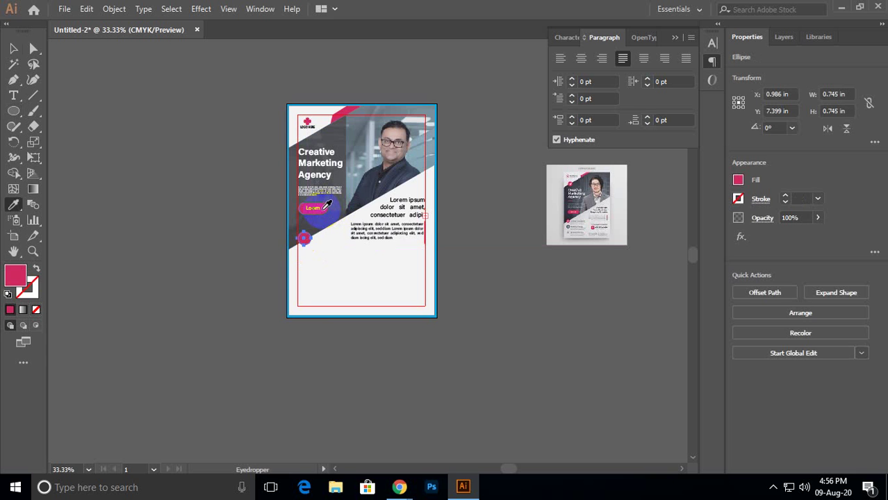
key(v)
click(260, 277)
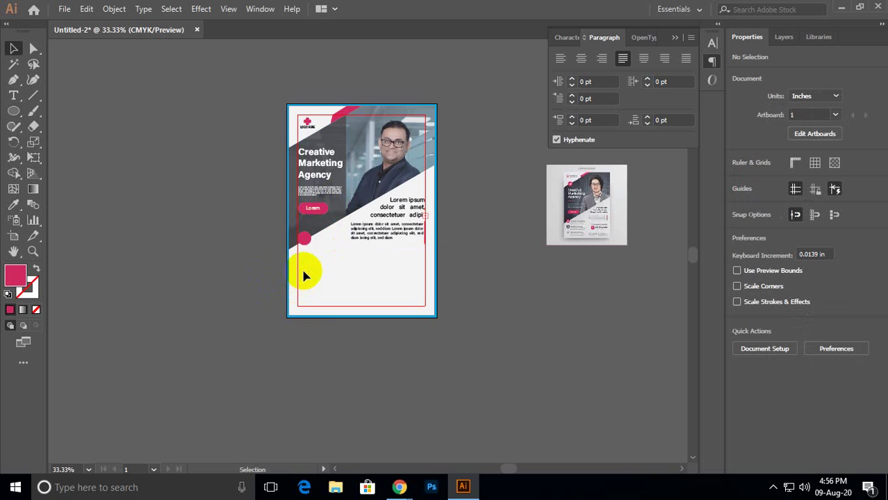
Draw a star about 0.37 by 0.35 in on the empty canvas beside the flyer and fill it with white.
click(42, 176)
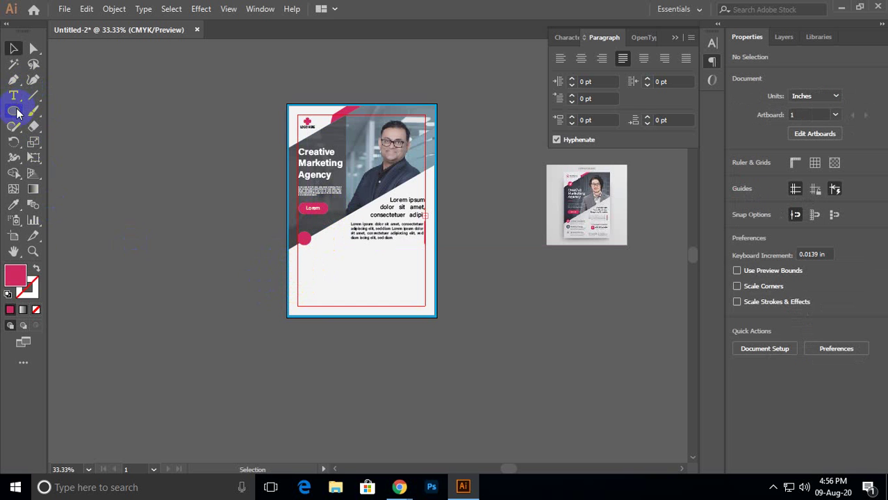
drag(16, 114, 83, 174)
drag(141, 221, 144, 223)
key(v)
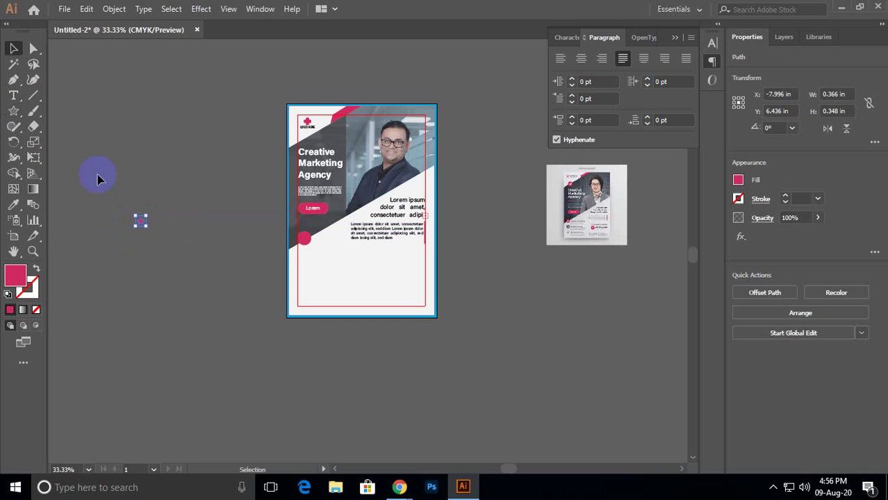
key(ctrl+1)
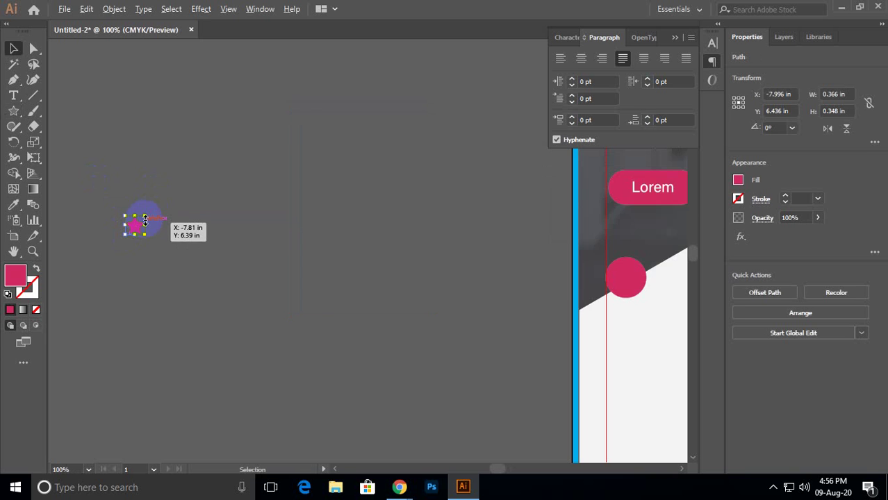
click(738, 180)
click(614, 228)
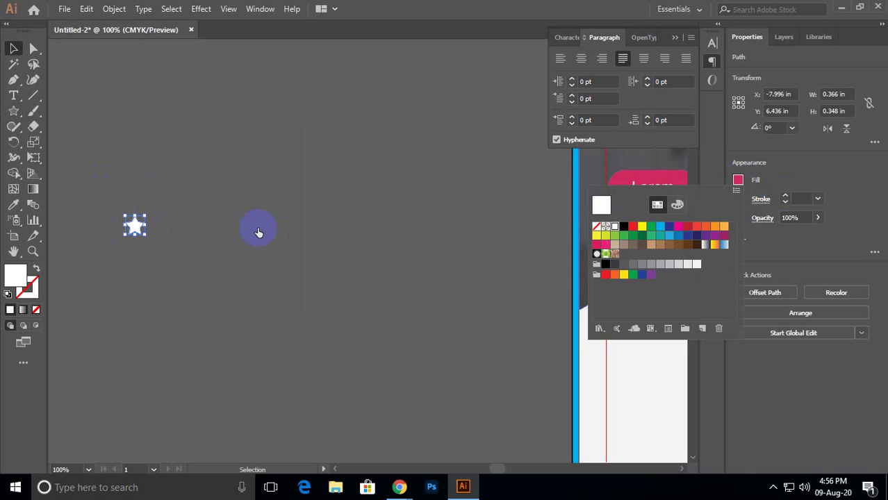
Move the white star onto the pink circle and align their horizontal and vertical centres.
click(138, 227)
drag(137, 229, 628, 282)
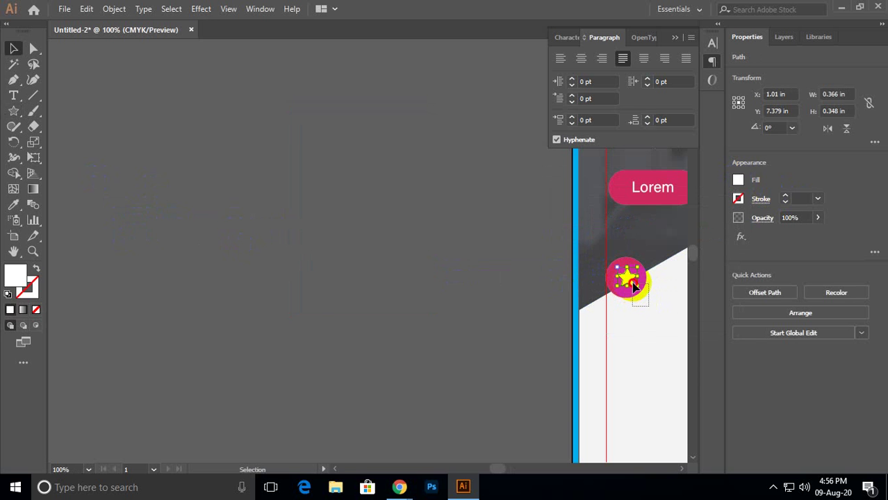
shift+click(633, 287)
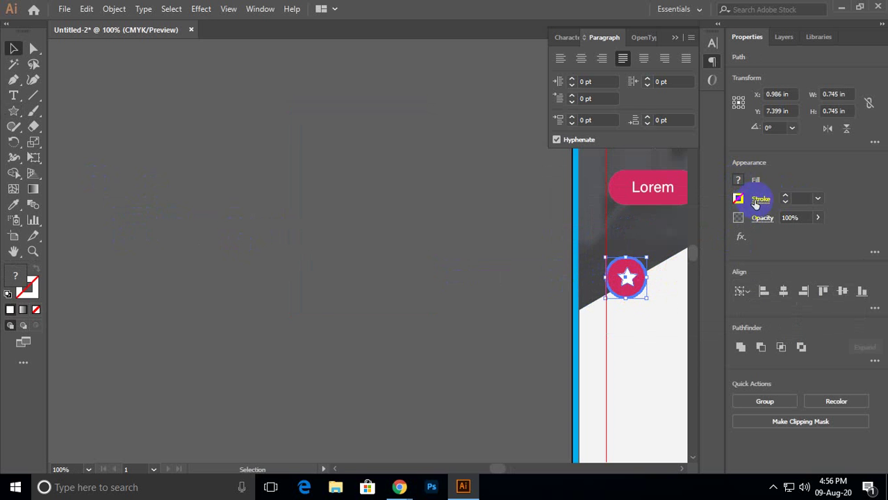
click(783, 290)
click(843, 291)
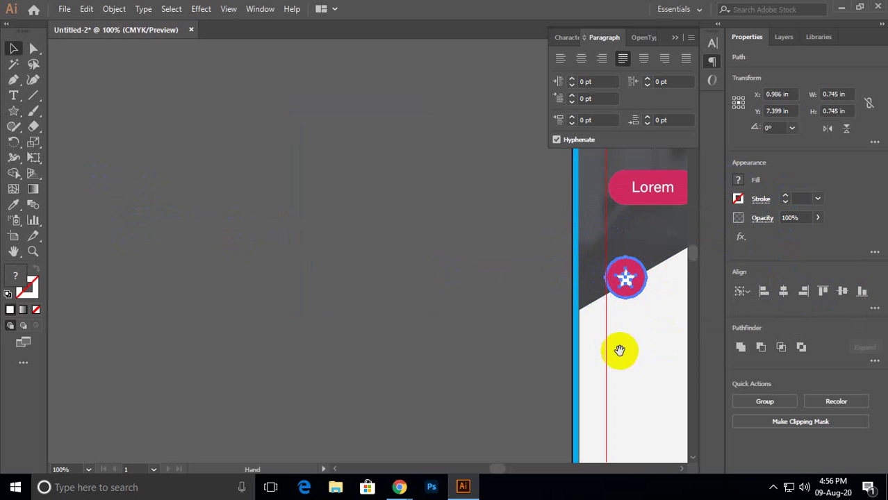
key(ctrl+minus)
click(354, 263)
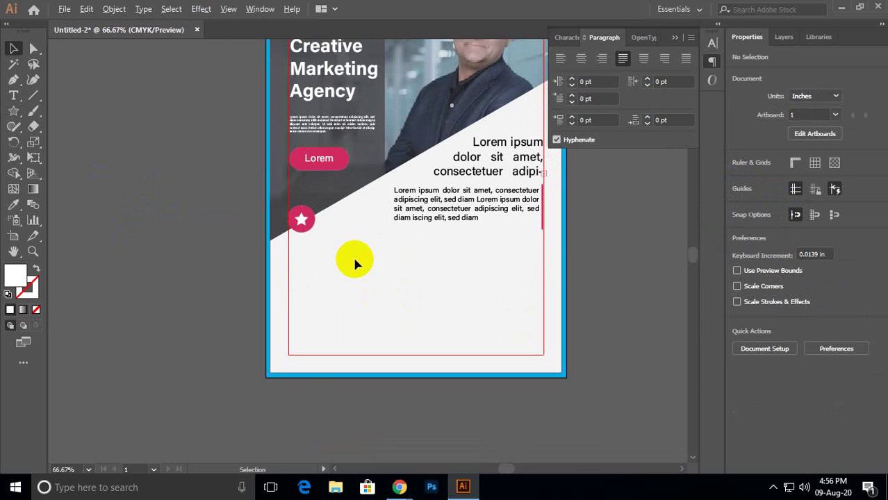
key(ctrl+minus)
key(ctrl+minus)
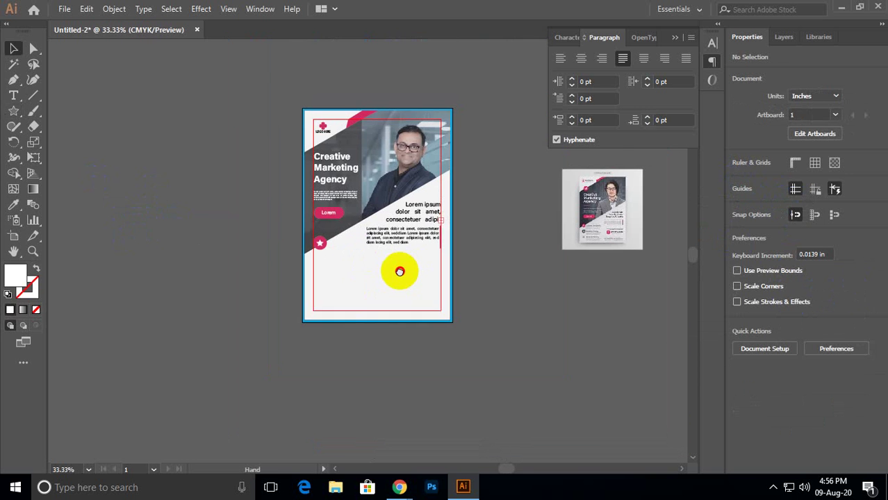
drag(399, 271, 391, 273)
click(13, 95)
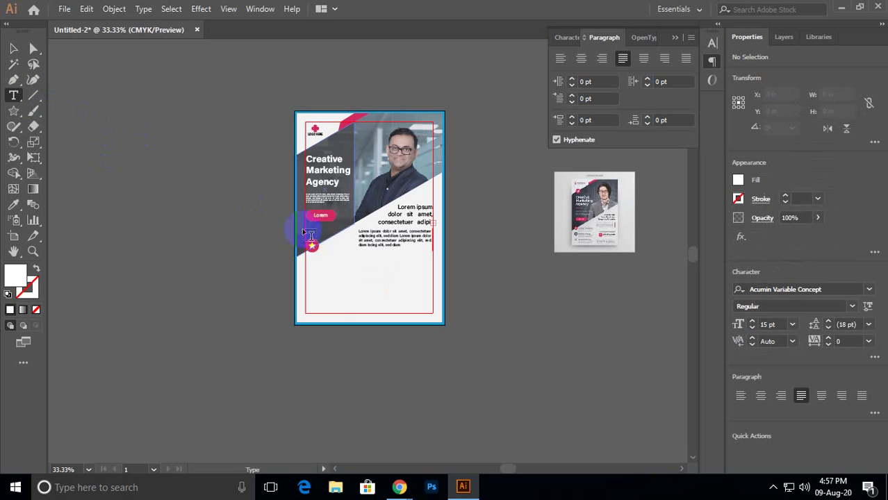
click(328, 251)
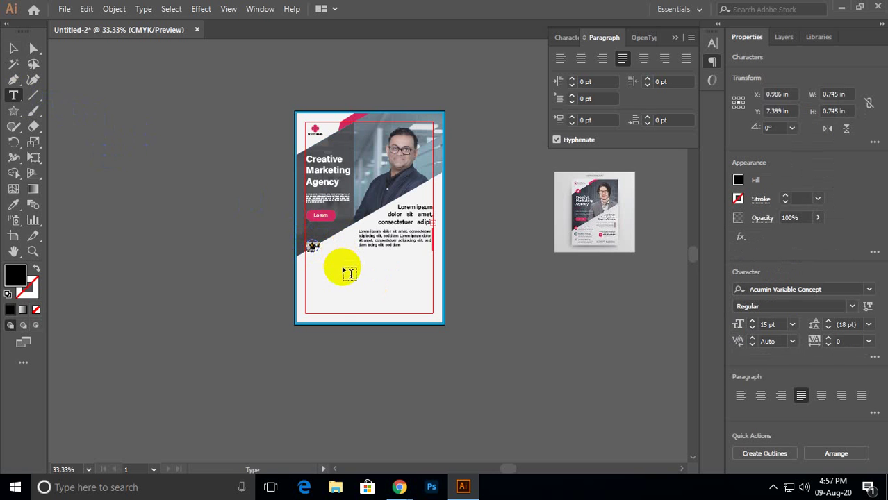
ctrl+click(342, 272)
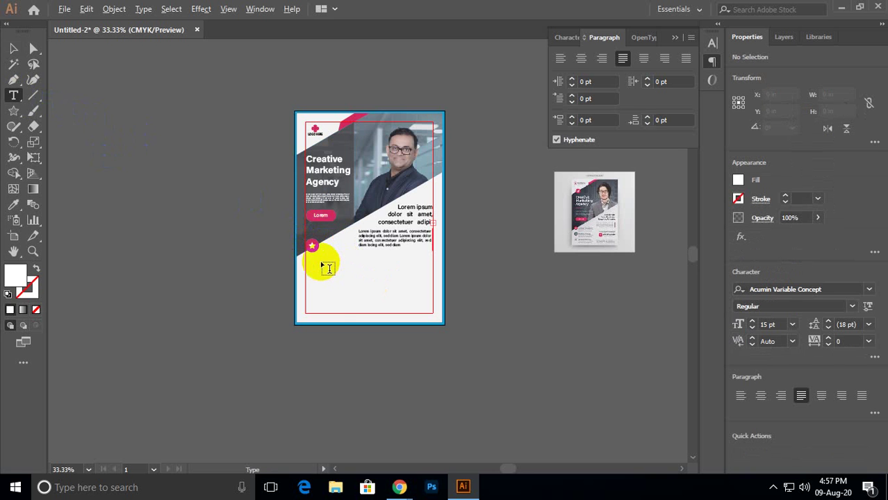
Add two placeholder text frames: about 3.25 by 0.8 in below the star circle, and about 4.55 by 1.14 in lower down, ending at the right margin guide.
scroll(328, 268, up, 2)
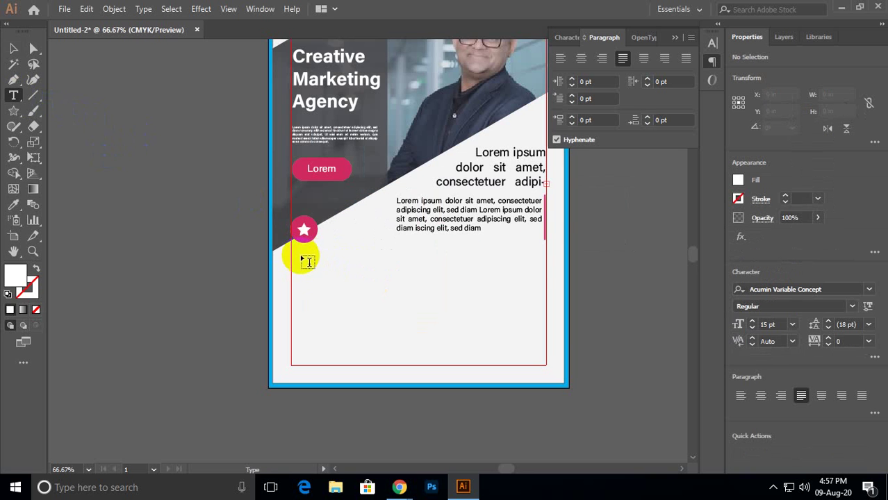
drag(298, 252, 420, 281)
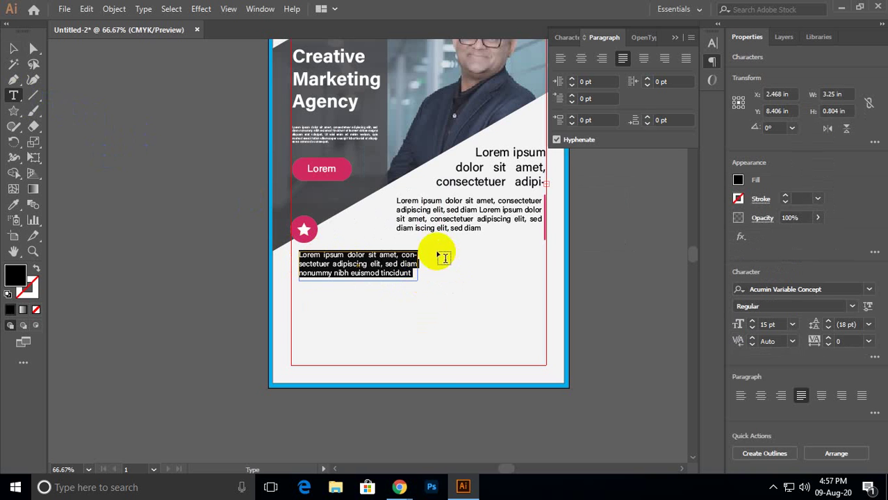
drag(381, 287, 547, 329)
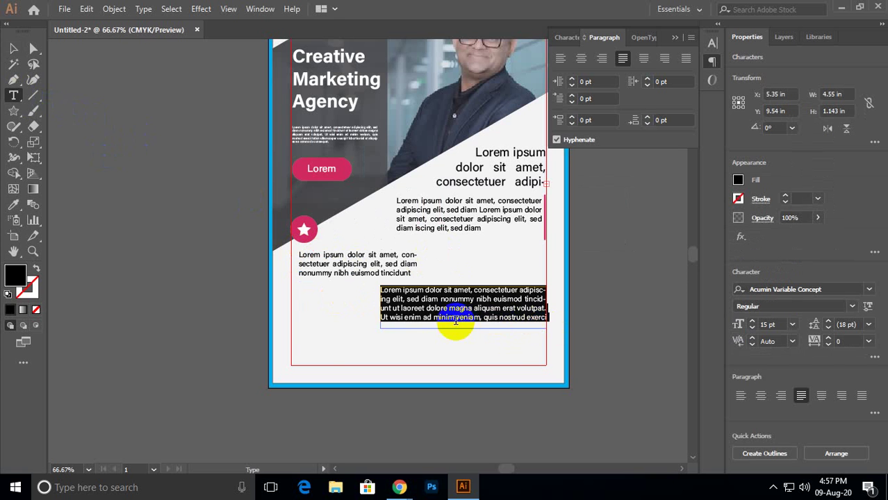
click(14, 48)
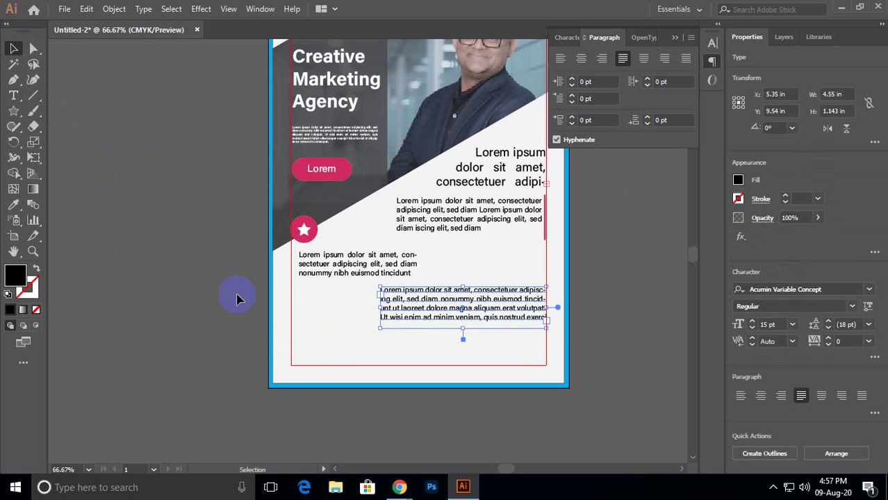
Draw a rectangle about 8 by 1.03 in across the bottom of the flyer inside the blue border, and fill it with light grey.
drag(16, 116, 66, 109)
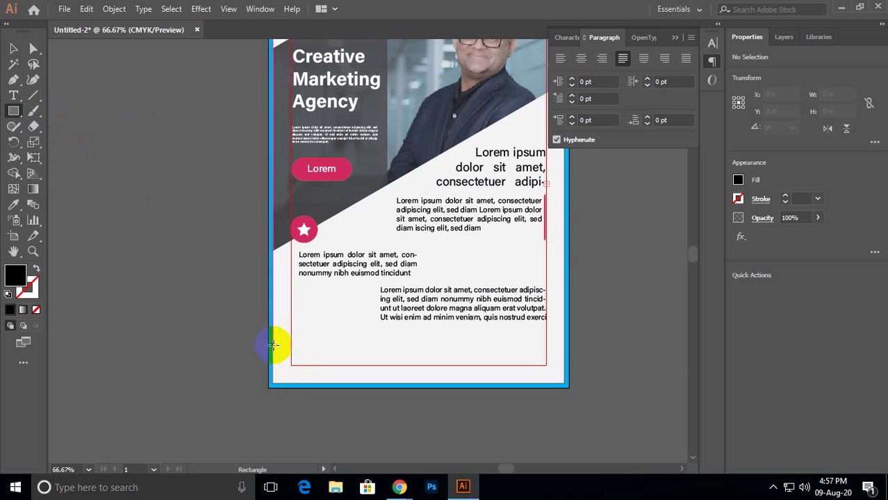
drag(274, 345, 565, 383)
key(i)
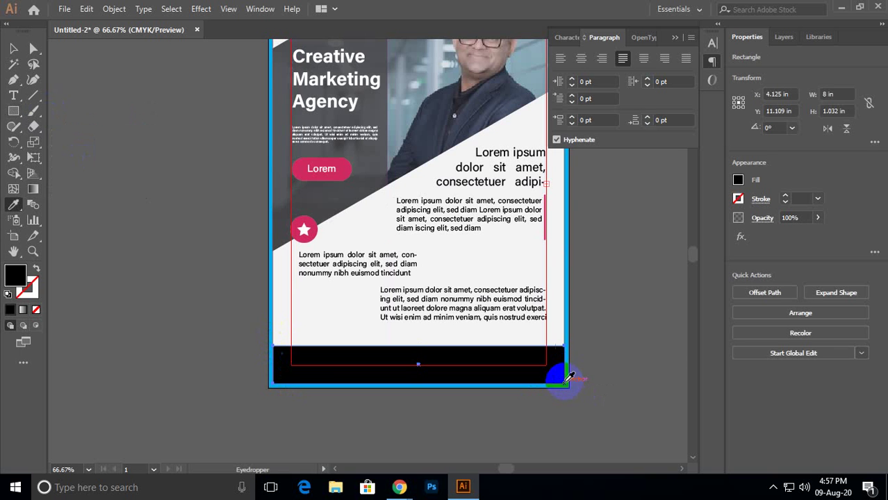
click(738, 180)
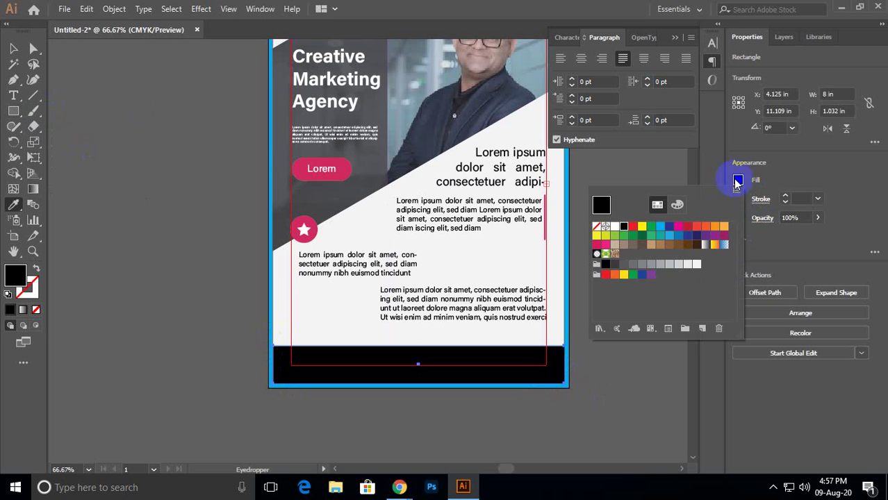
click(668, 265)
click(120, 246)
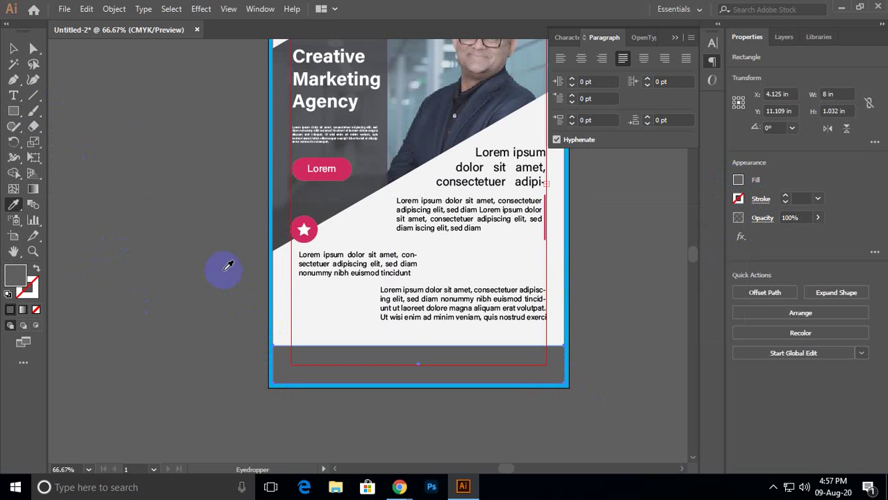
click(738, 180)
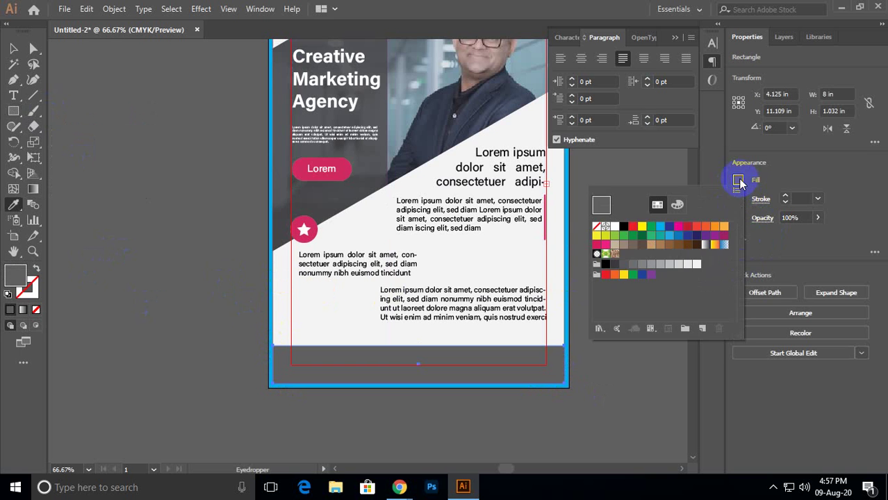
click(666, 267)
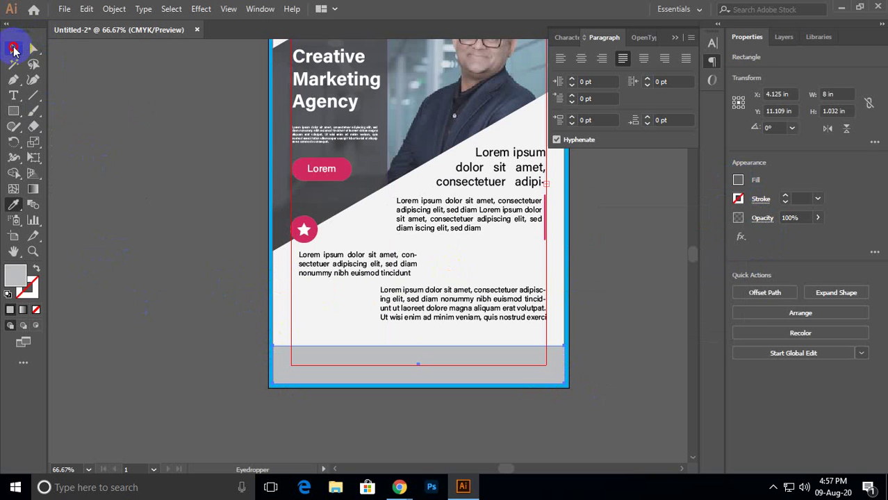
Group the white star with its pink circle so they form one icon.
click(14, 49)
click(148, 221)
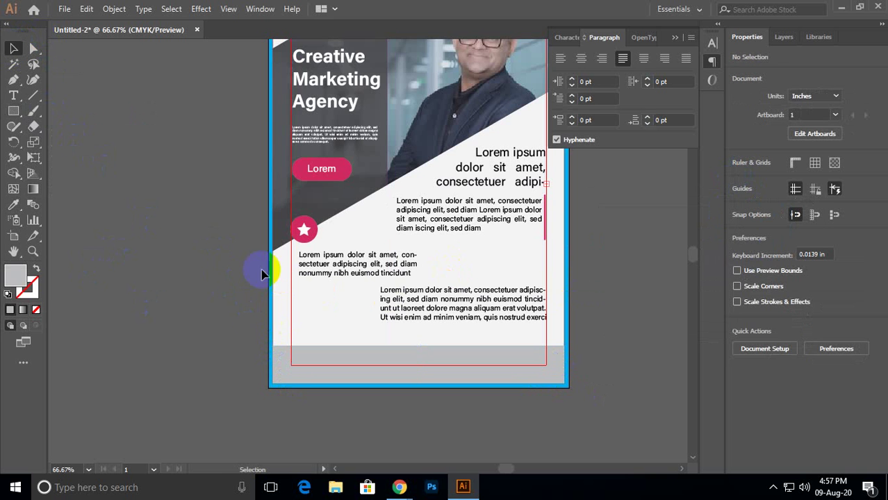
click(305, 230)
shift+click(322, 239)
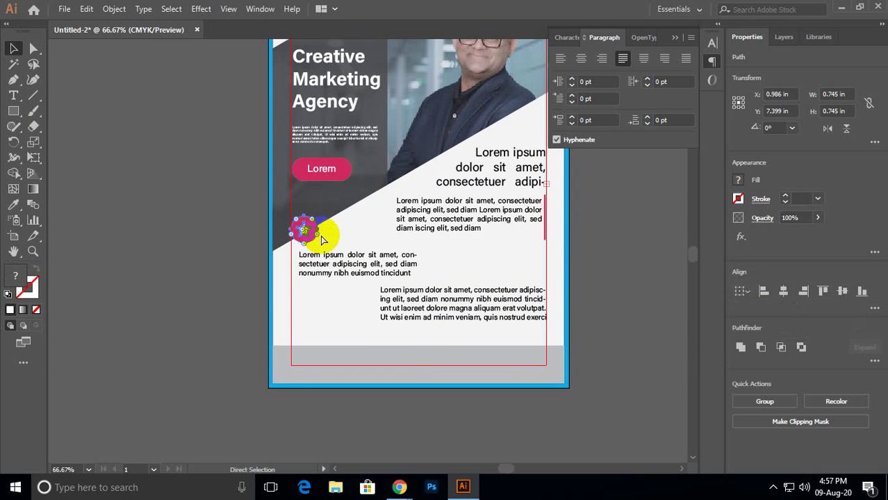
key(ctrl+g)
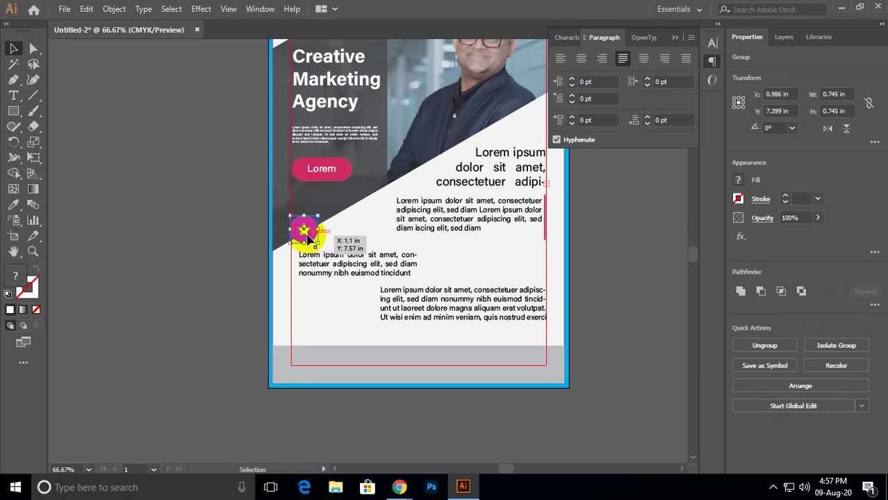
Place a copy of the star icon just right of the three-line paragraph and align their vertical centres.
drag(307, 239, 444, 273)
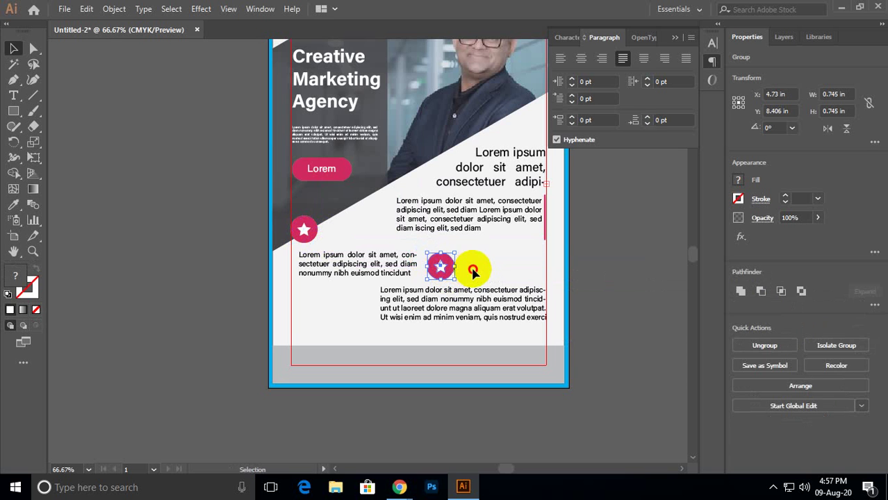
shift+click(391, 257)
click(391, 257)
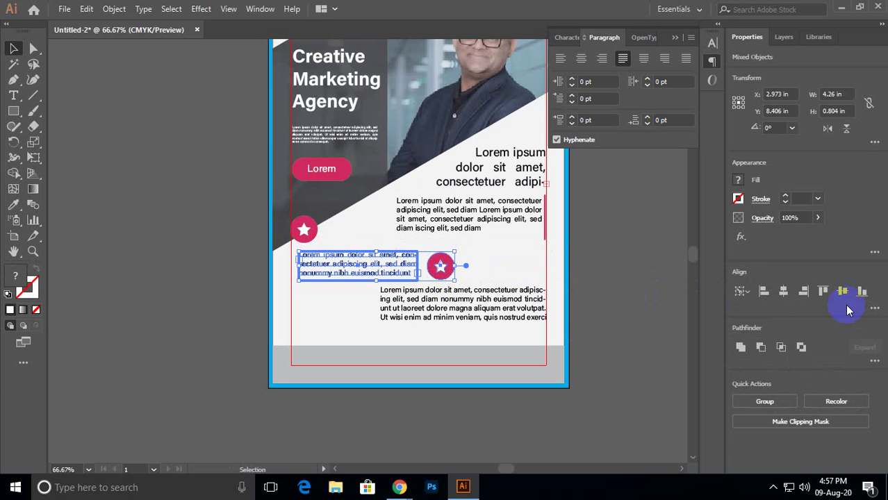
Add two more copies of the star icon in the same row, with the last one ending at the right margin guide.
click(486, 260)
drag(440, 264, 477, 278)
key(ctrl+d)
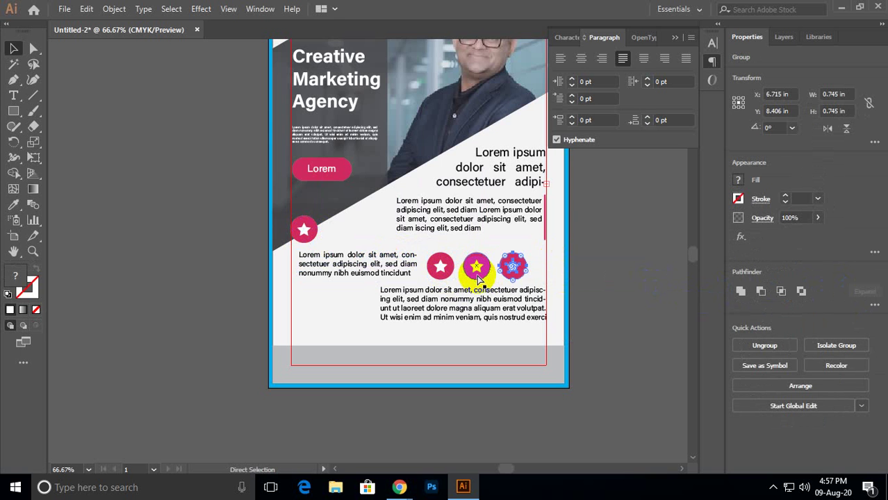
drag(516, 267, 552, 271)
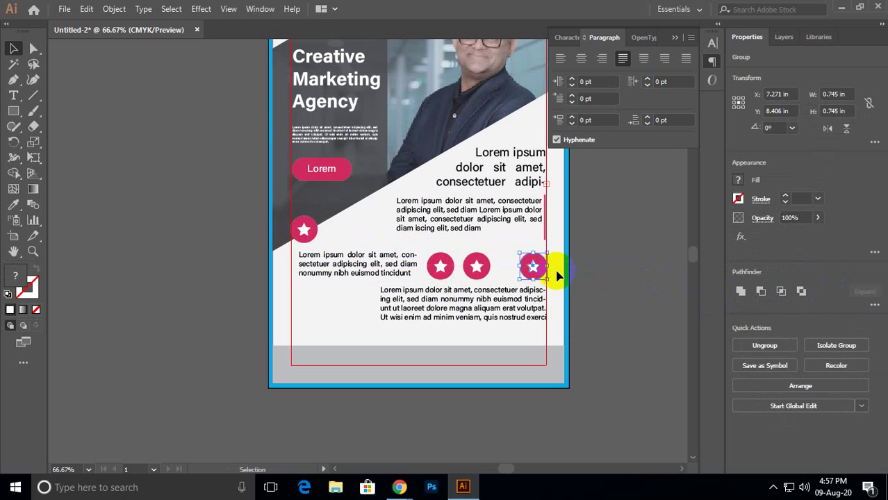
Distribute the three star icons beside the paragraph evenly by their horizontal centres.
drag(431, 249, 430, 247)
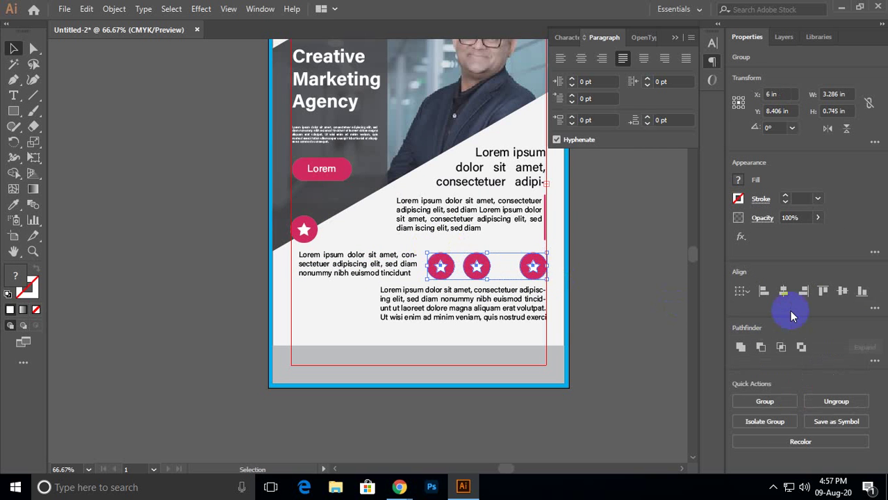
click(874, 307)
click(847, 384)
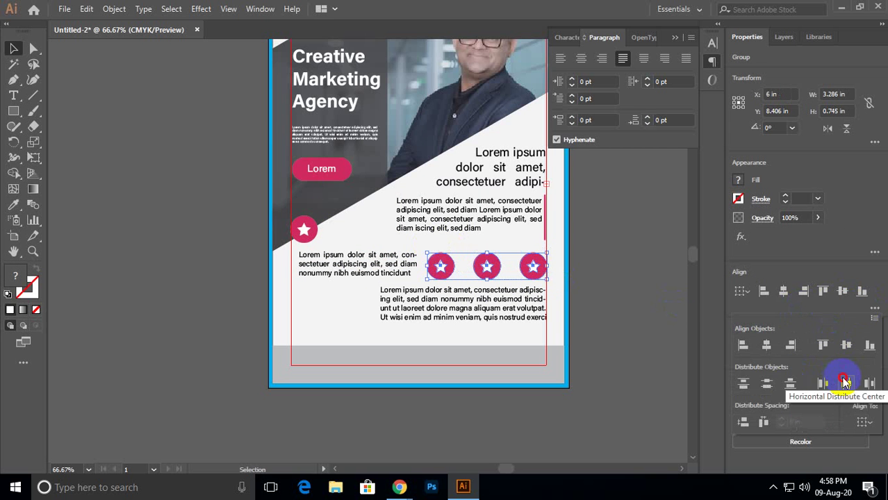
click(612, 278)
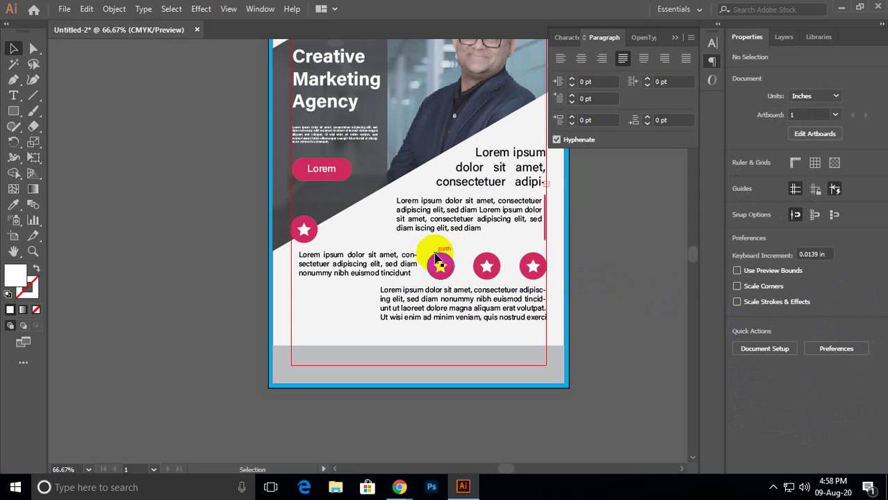
Copy the row of three star icons to the row below, starting at the left margin guide.
drag(428, 248, 398, 308)
click(402, 323)
click(396, 308)
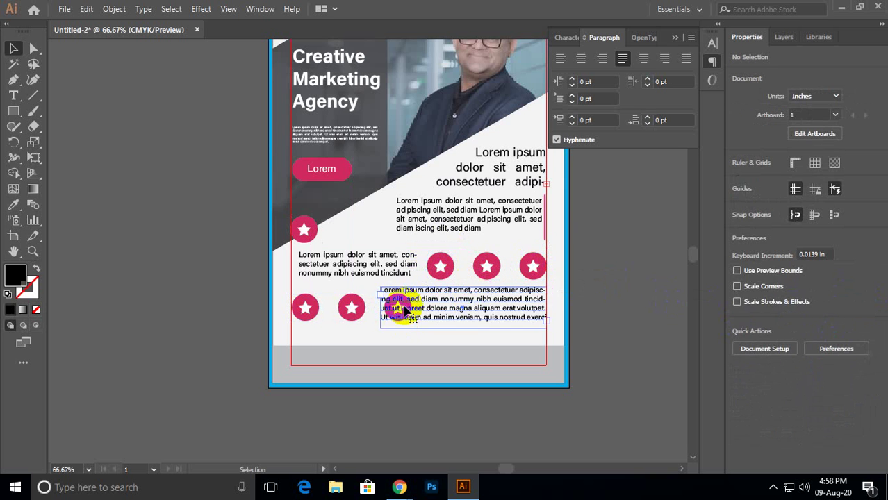
click(398, 334)
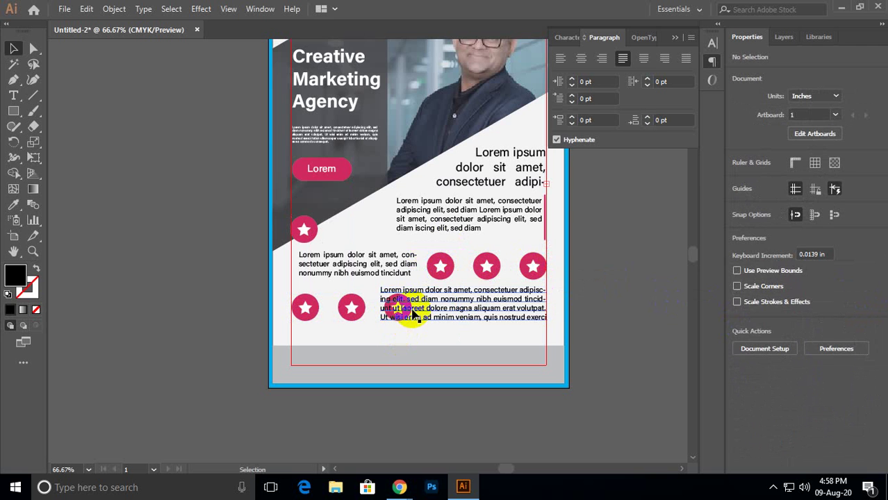
Delete the third star icon of the lower row that overlaps the paragraph, keeping the paragraph itself.
click(412, 312)
key(Delete)
click(406, 314)
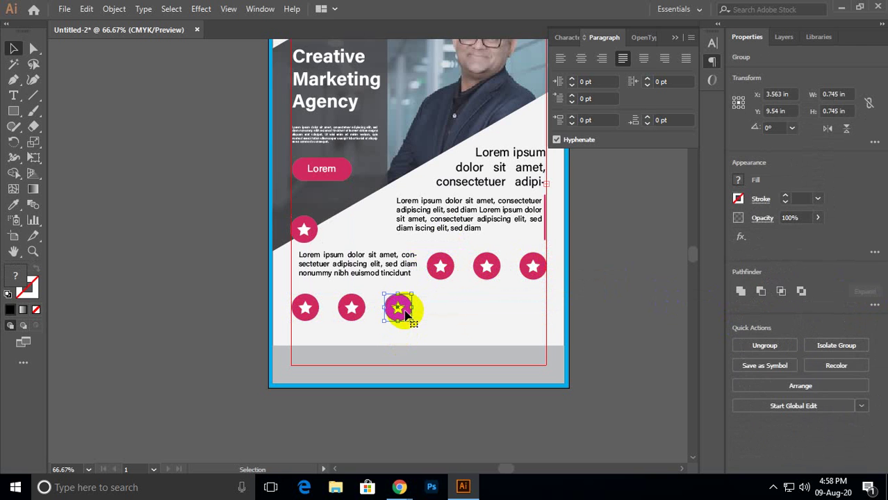
key(Delete)
key(ctrl+z)
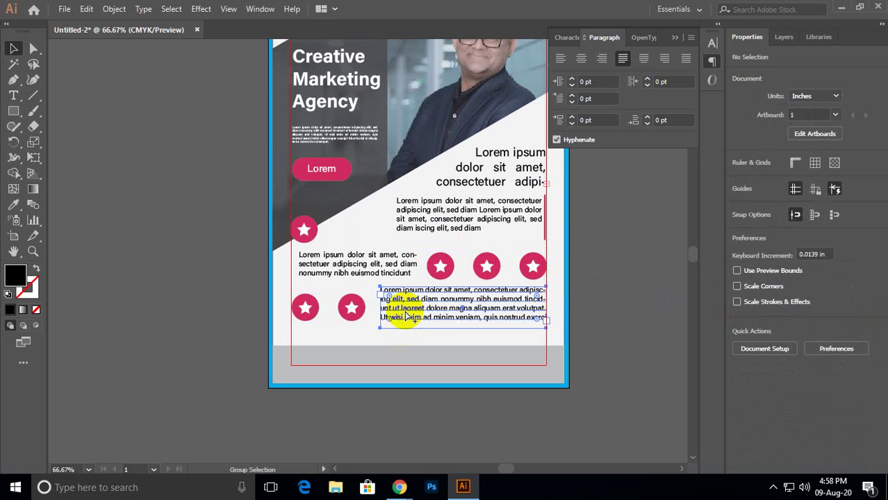
click(625, 322)
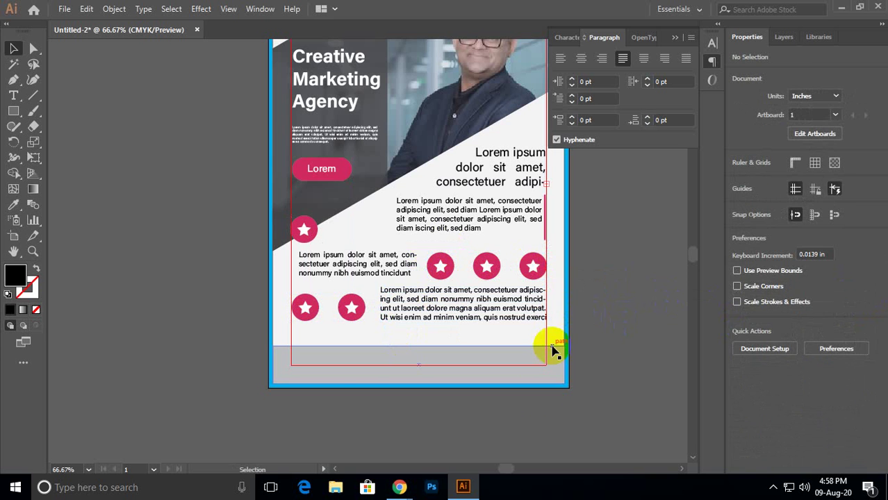
Add a one-line placeholder text frame about 3.95 by 0.27 in on the canvas beside the footer and fill it with white.
click(335, 367)
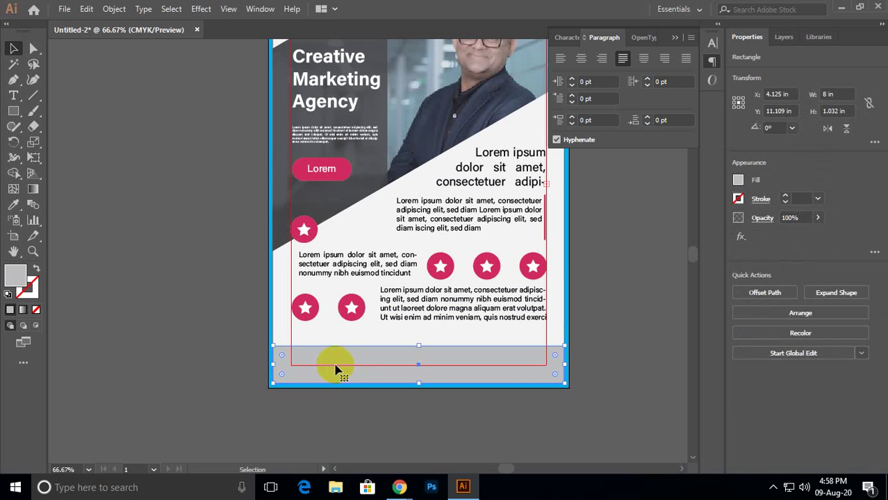
click(17, 97)
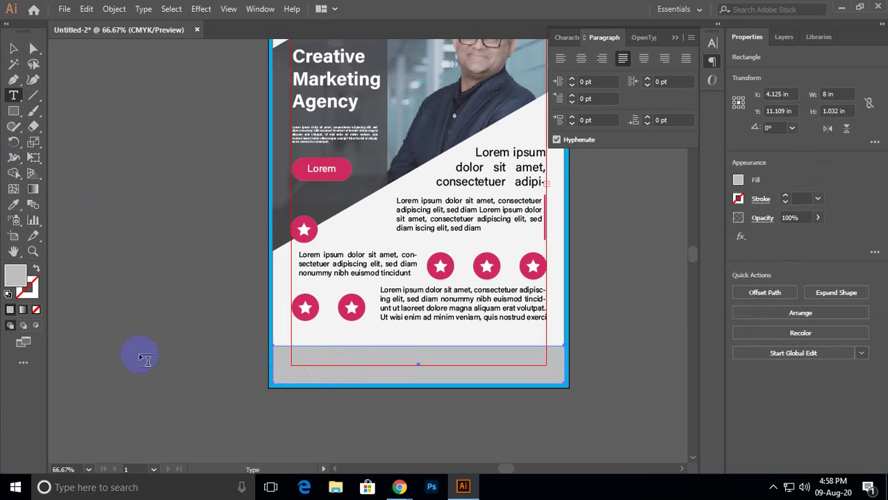
drag(113, 353, 257, 362)
click(13, 50)
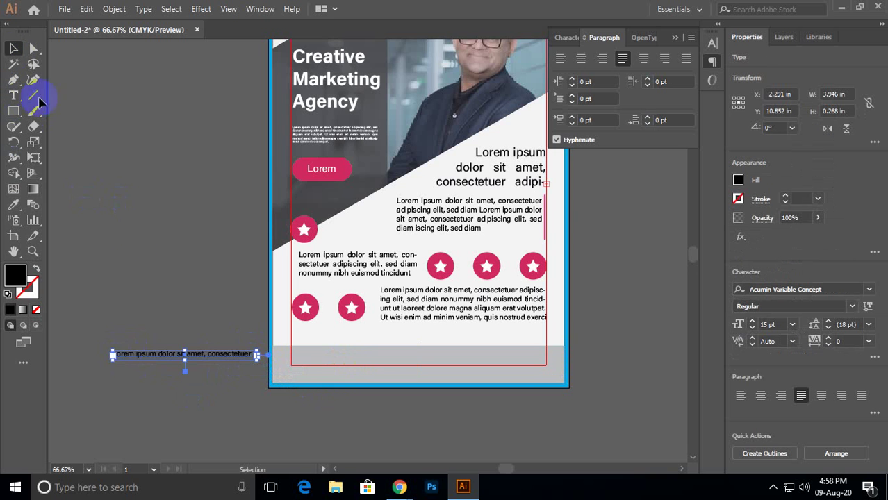
click(753, 181)
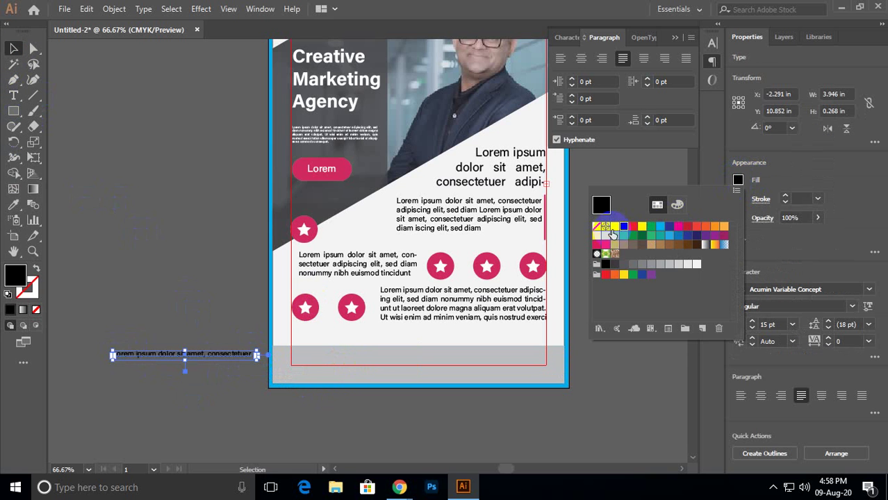
click(614, 226)
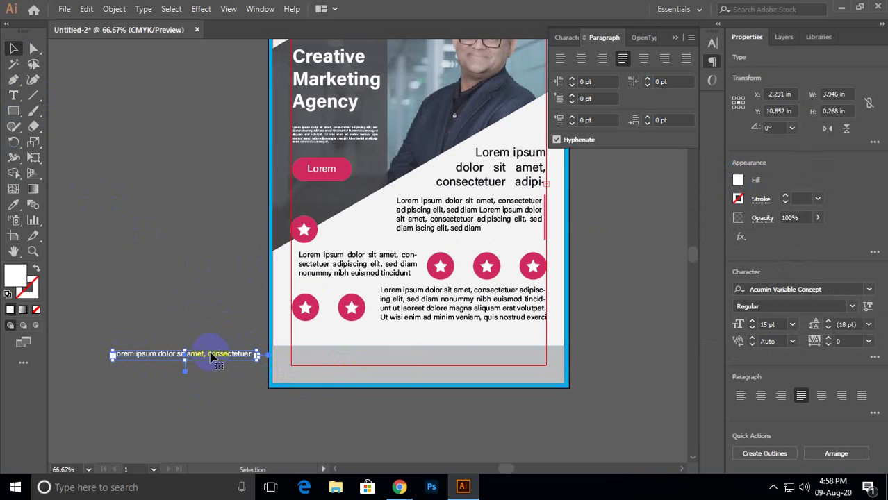
Place the white text at the footer's left margin, and a copy shortened to "Lorem ipsum do" in a frame about 1.7 in wide near the right margin.
drag(212, 357, 565, 358)
click(14, 96)
key(BackSpace)
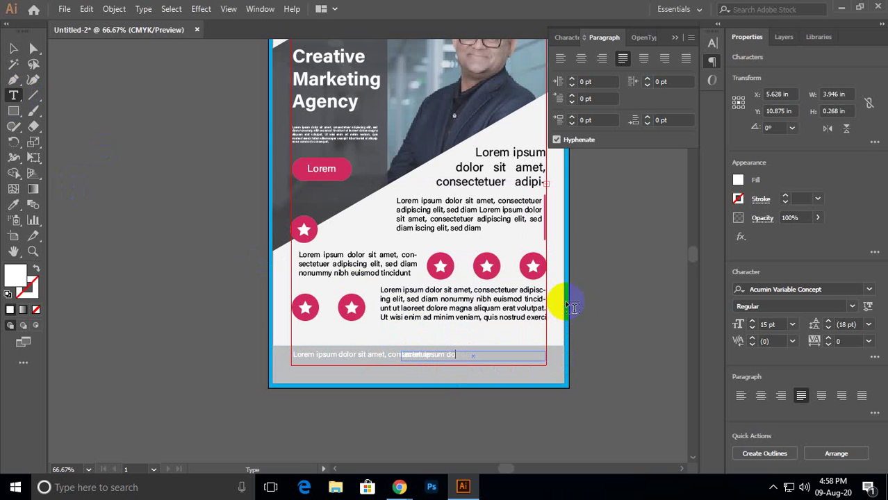
click(17, 48)
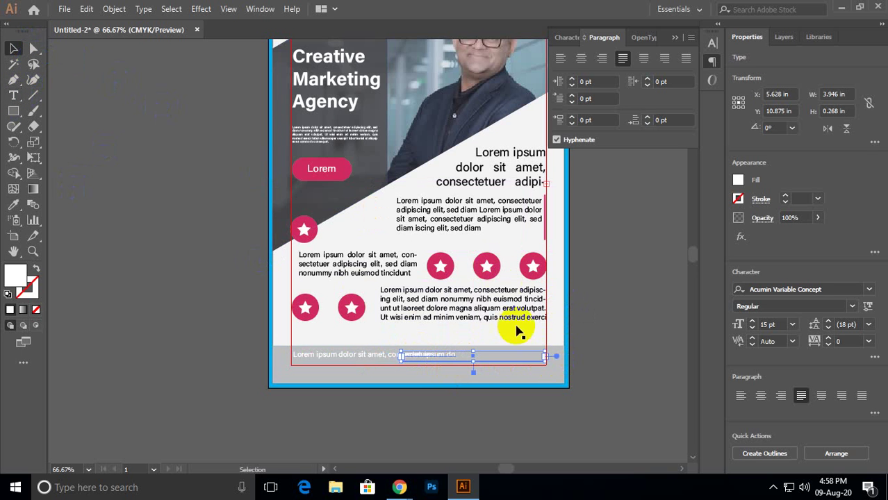
mouse_move(540, 357)
mouse_down()
mouse_move(448, 359)
mouse_move(532, 355)
mouse_up()
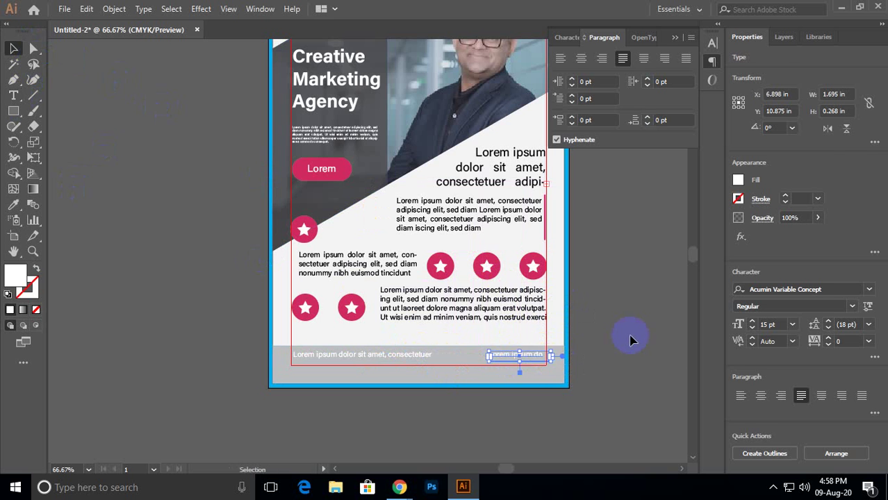
click(634, 336)
Delete the reference flyer image from the canvas beside the artboard.
alt+scroll(634, 336, down, 1)
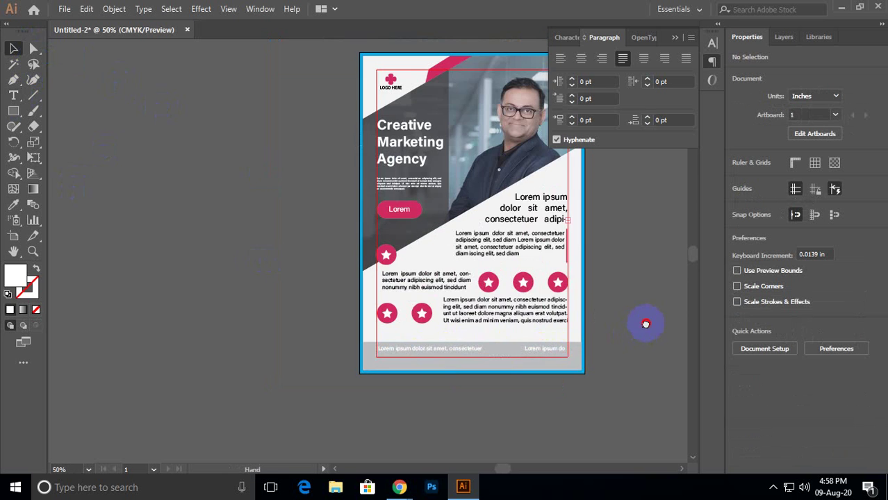
drag(645, 324, 479, 363)
click(589, 216)
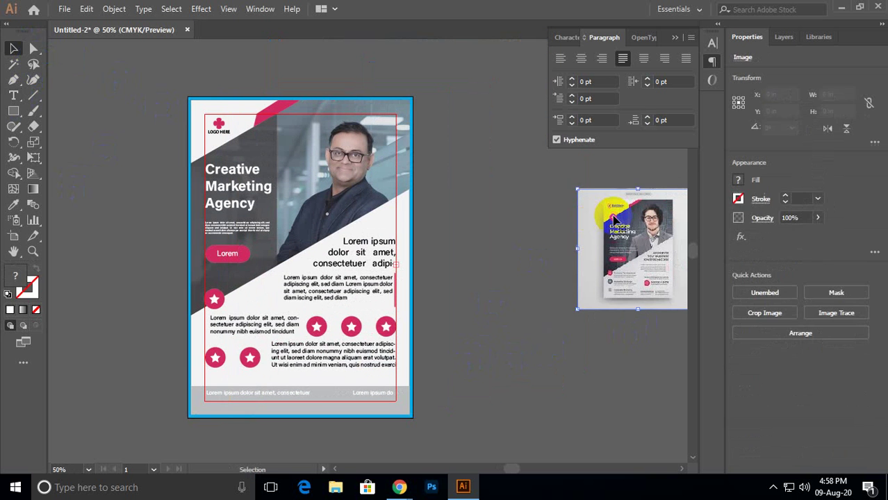
key(Delete)
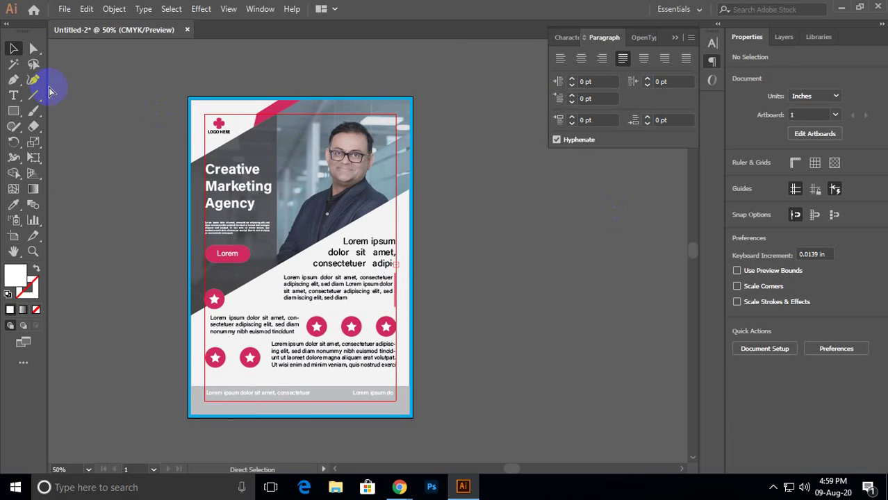
Group all the flyer artwork and the margin guide, leaving out the blue bleed rectangle behind them.
key(ctrl+a)
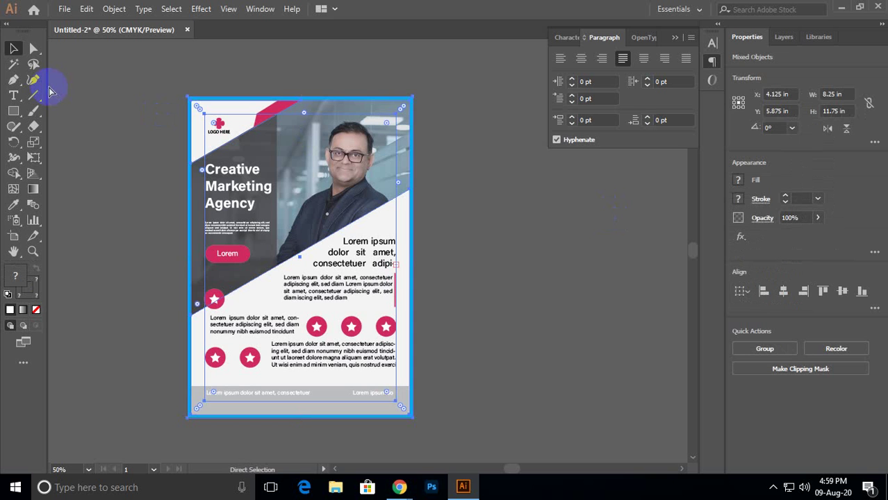
click(148, 100)
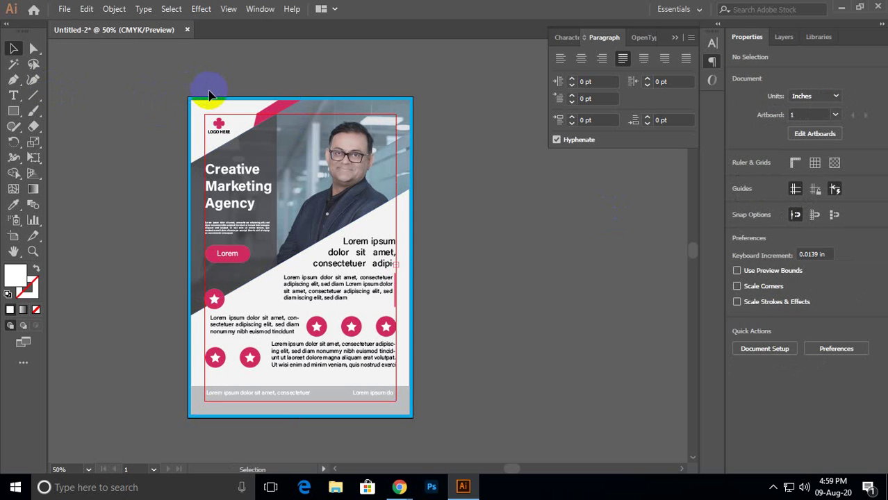
ctrl+click(207, 101)
shift+click(209, 102)
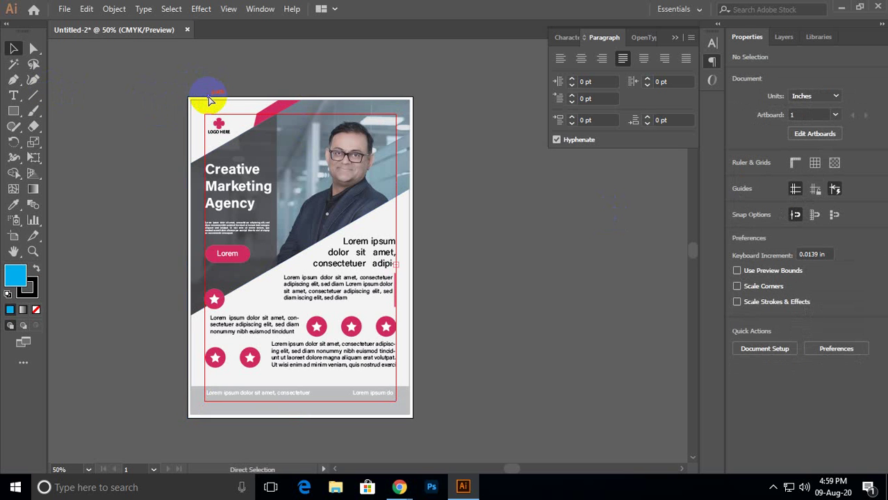
click(210, 102)
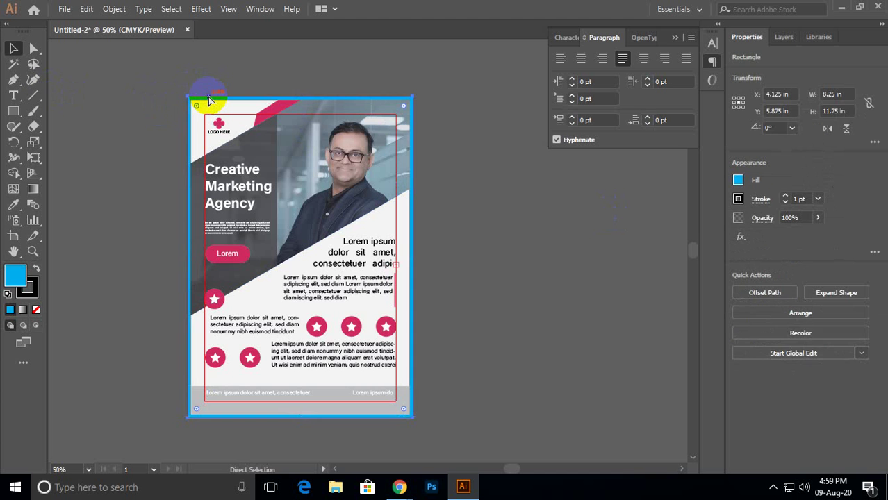
drag(182, 95, 415, 414)
key(ctrl+g)
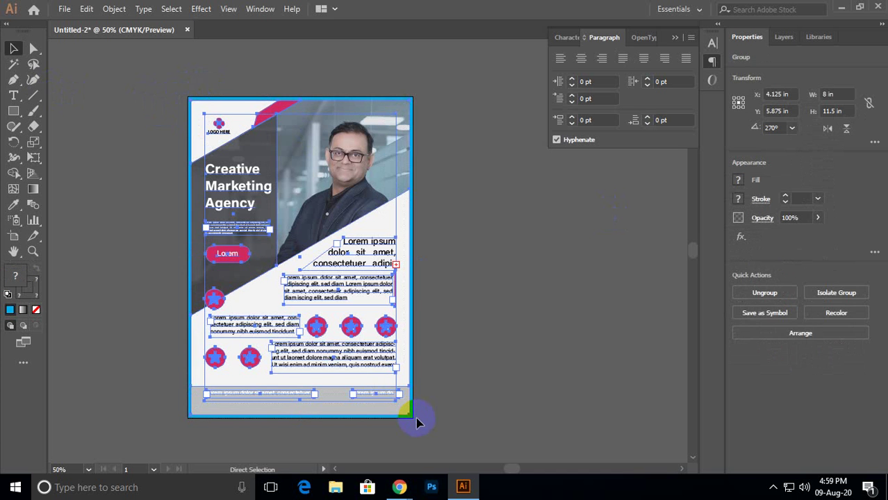
click(475, 337)
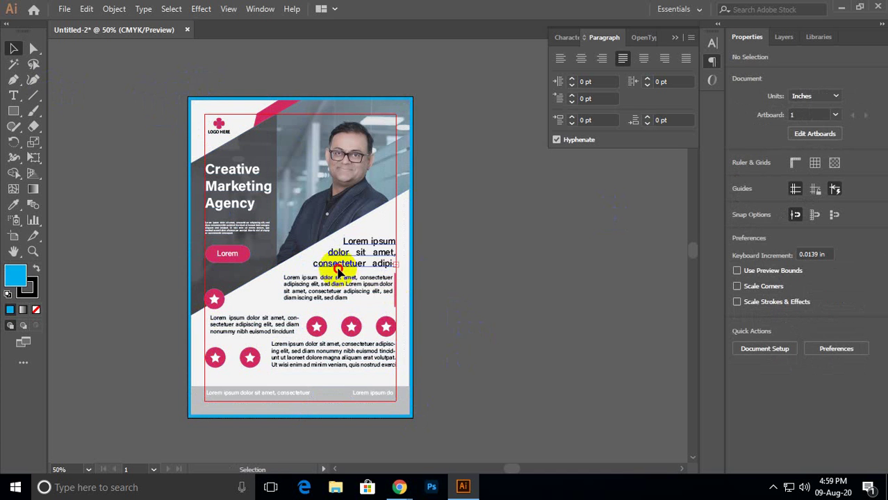
Move the grouped flyer off the artboard onto the empty canvas to its right.
drag(302, 275, 284, 294)
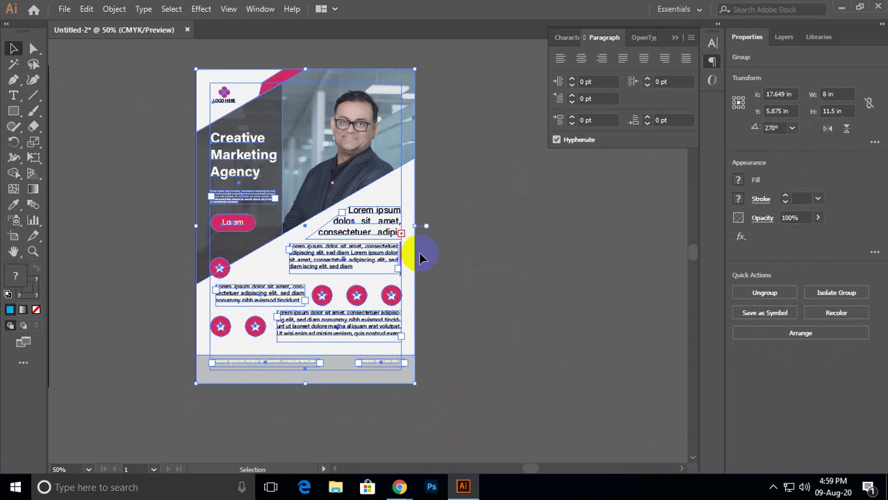
drag(416, 275, 401, 284)
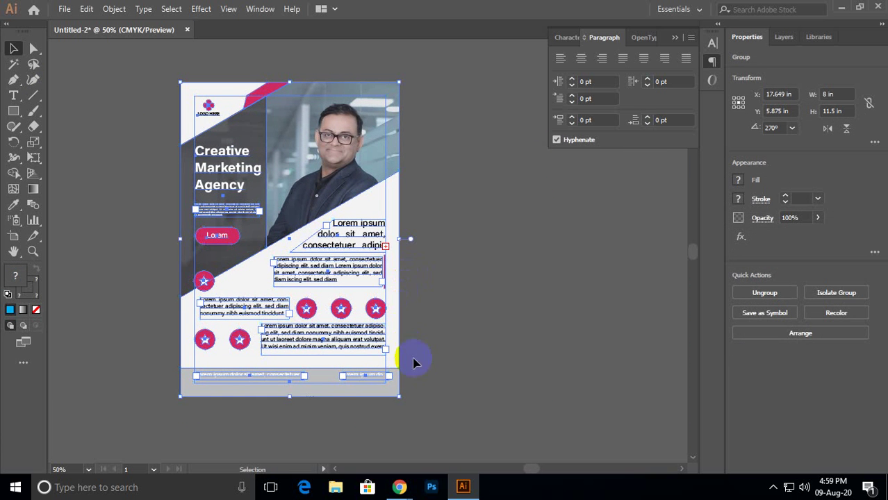
click(460, 333)
Draw a blue backdrop rectangle about 15.26 by 17.12 in around the grouped flyer and send it to the back.
drag(366, 274, 300, 252)
click(16, 114)
drag(199, 155, 338, 186)
drag(126, 49, 543, 452)
right_click(458, 296)
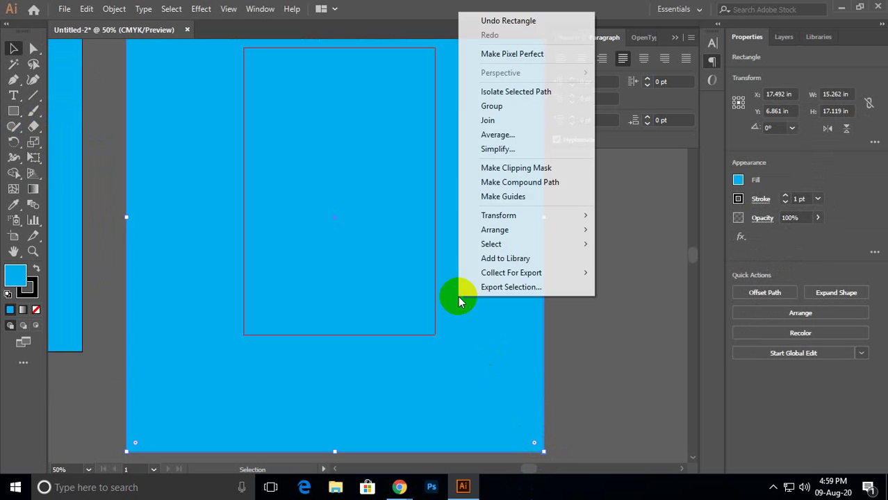
click(496, 235)
click(604, 271)
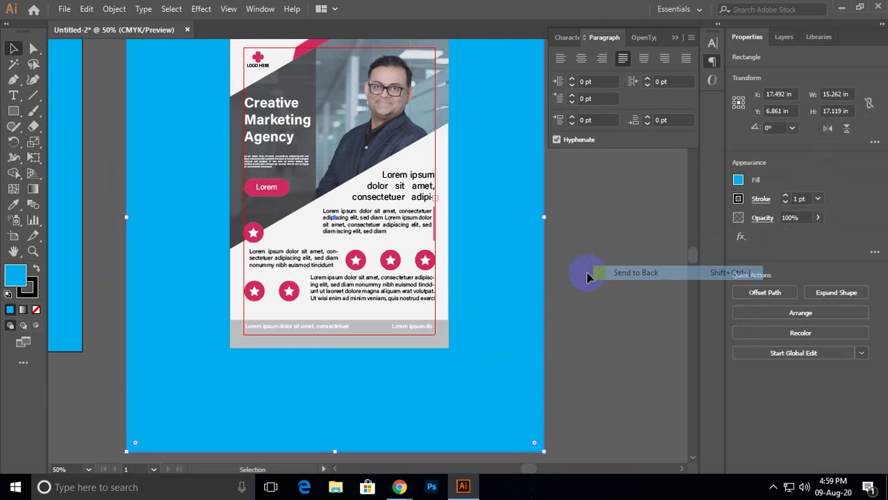
click(581, 272)
drag(581, 272, 487, 285)
click(338, 226)
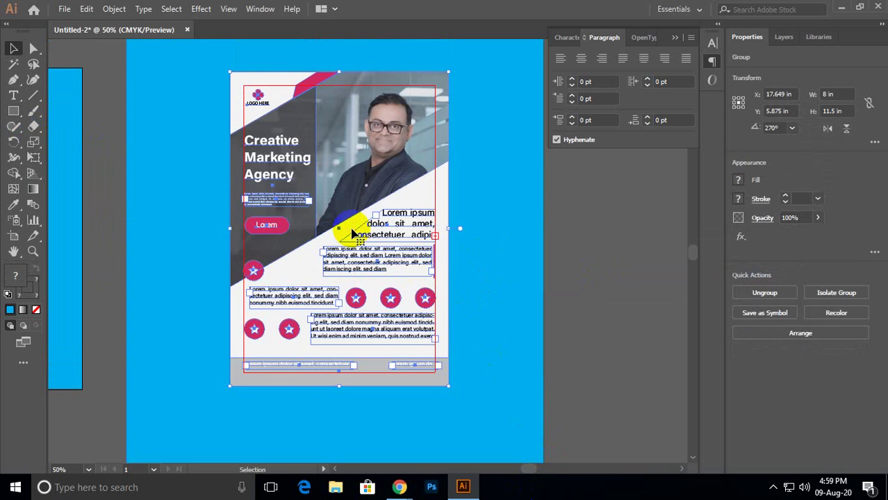
double_click(338, 226)
click(339, 227)
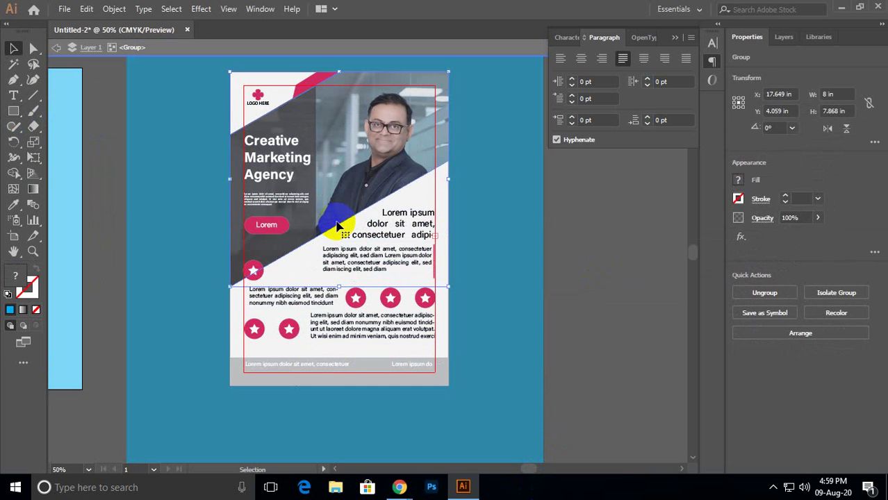
double_click(337, 226)
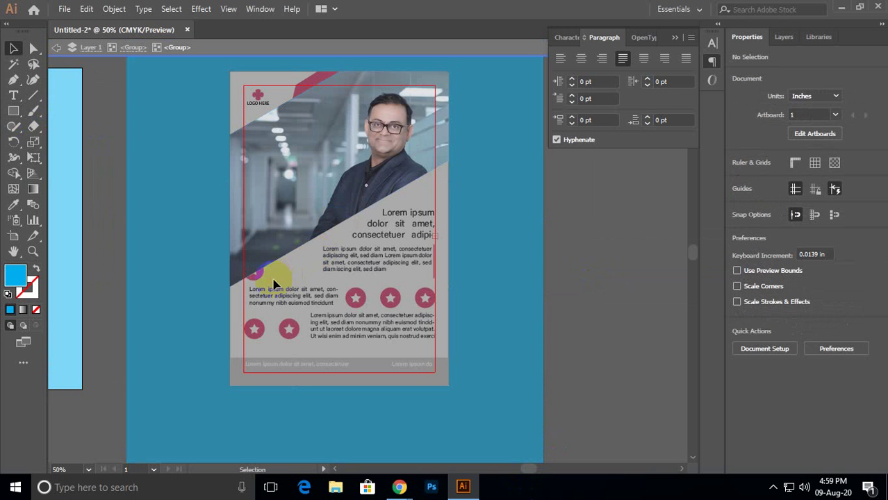
click(325, 49)
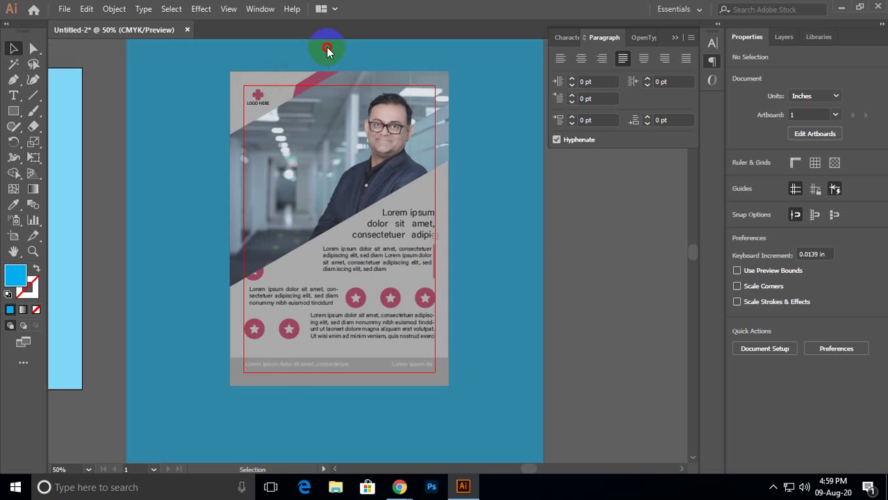
Delete the 7 by 10.5 in red margin guide rectangle from inside the flyer group, keeping the rest grouped.
click(400, 163)
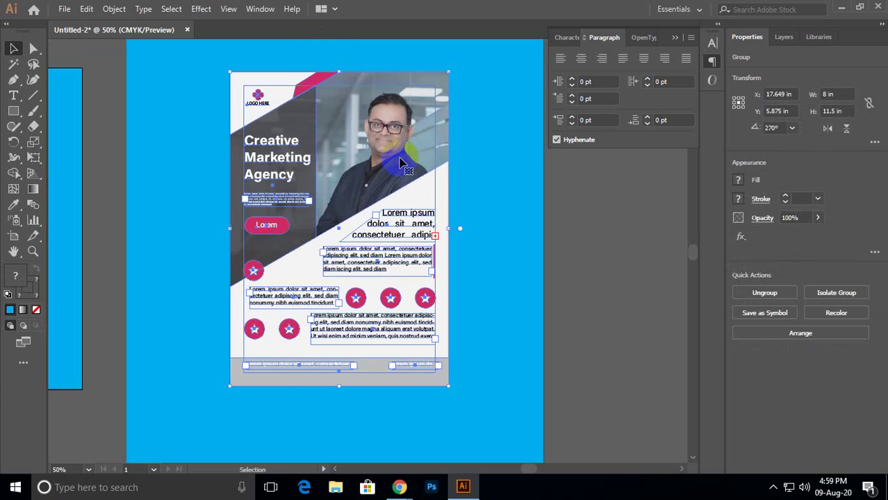
double_click(278, 95)
click(278, 95)
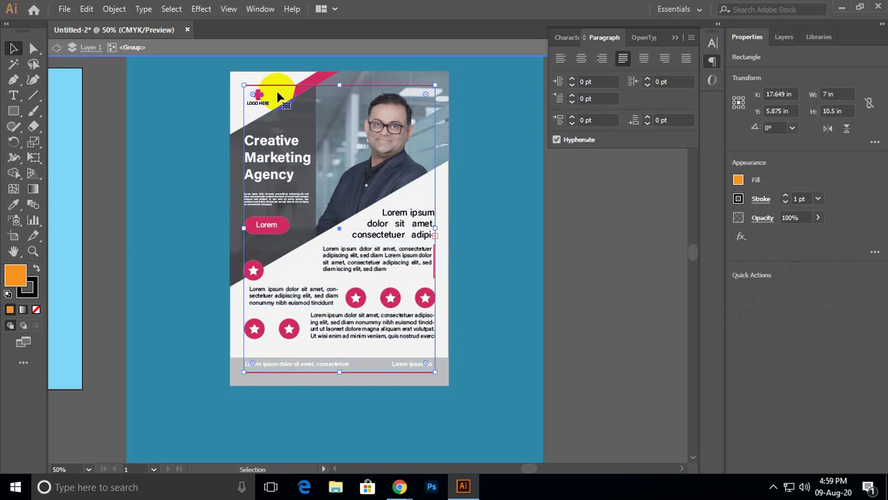
key(ctrl+shift+a)
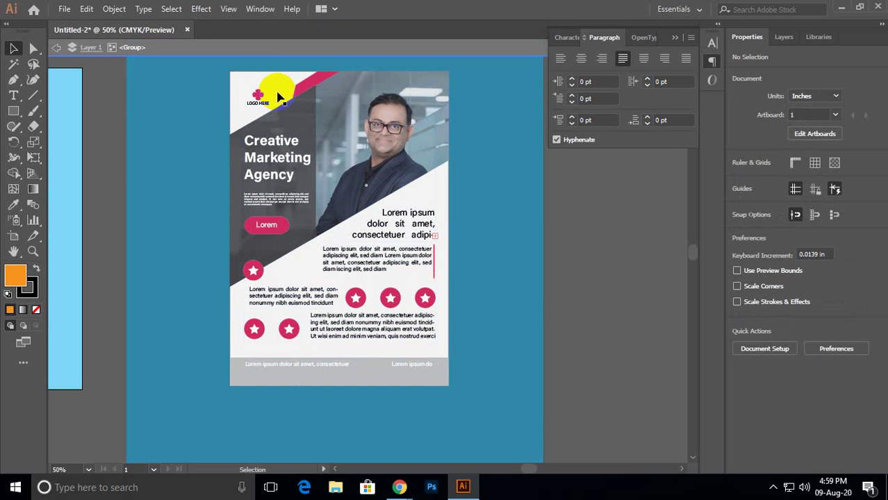
click(277, 53)
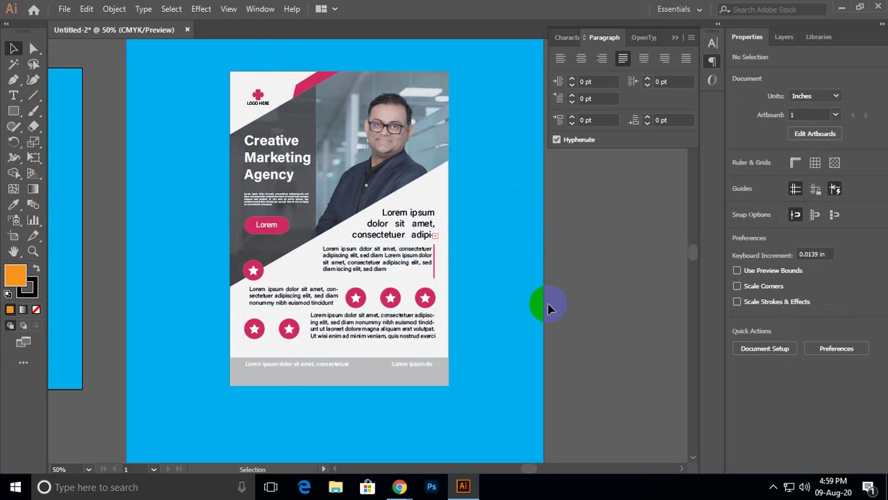
Collapse the paragraph settings and delete the blue bleed rectangle covering the artboard.
scroll(507, 292, down, 1)
scroll(495, 303, right, 2)
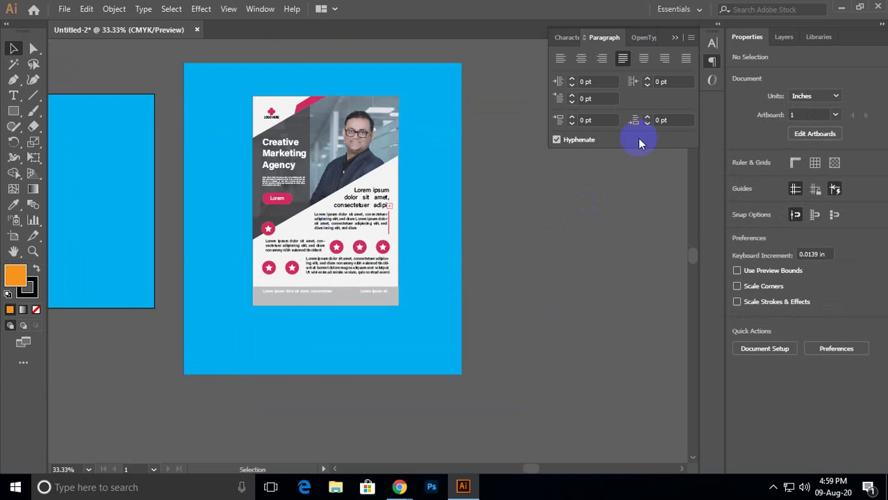
click(681, 38)
drag(558, 177, 585, 178)
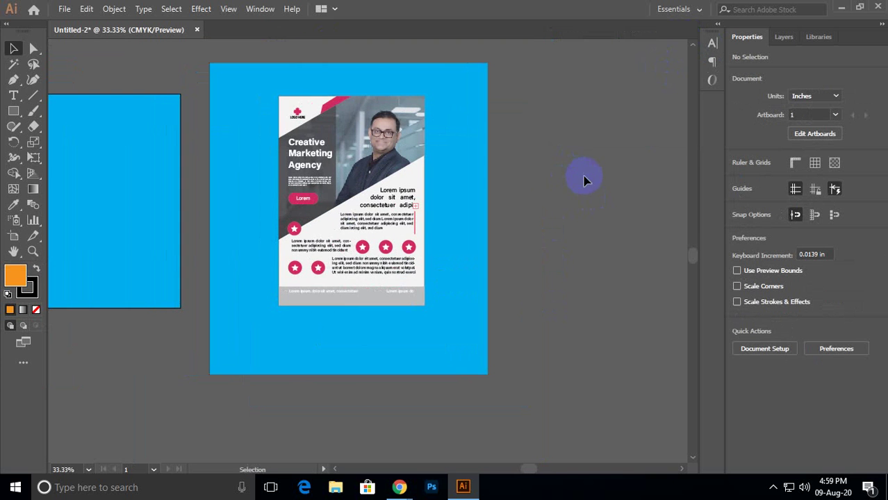
click(106, 169)
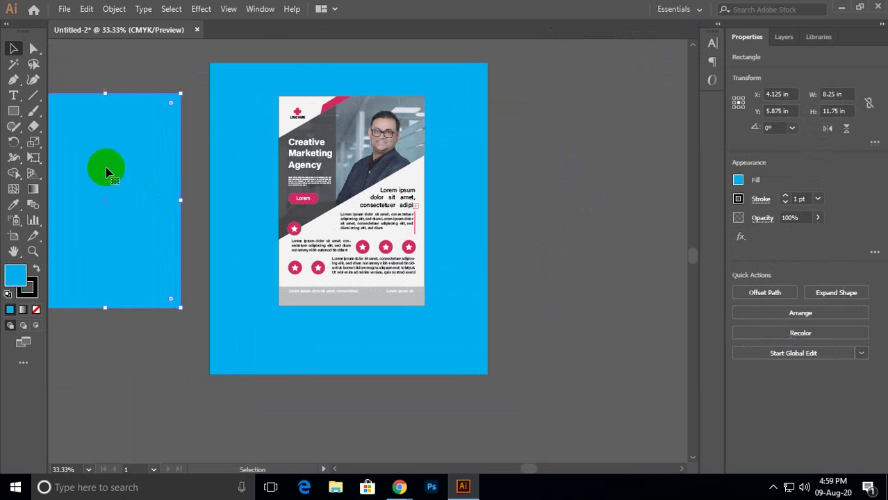
click(147, 71)
click(167, 139)
key(Delete)
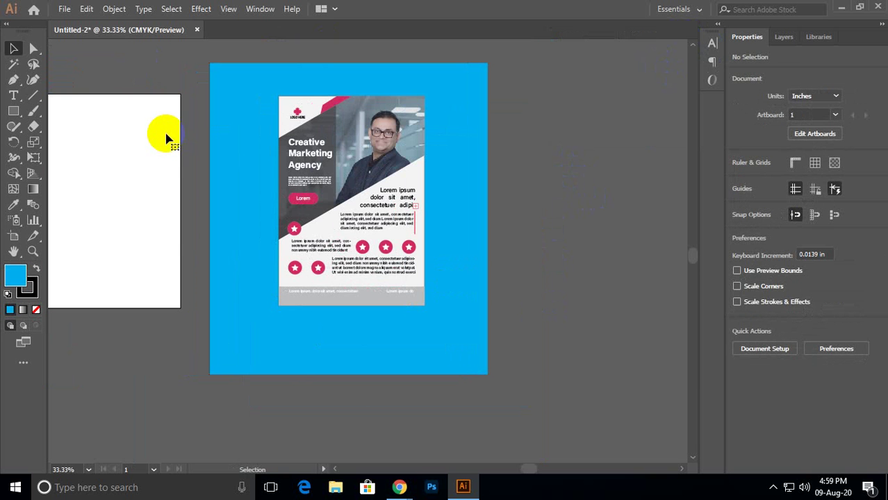
Fill the backdrop rectangle with a white-to-black radial gradient that has only its two end colour stops.
click(224, 88)
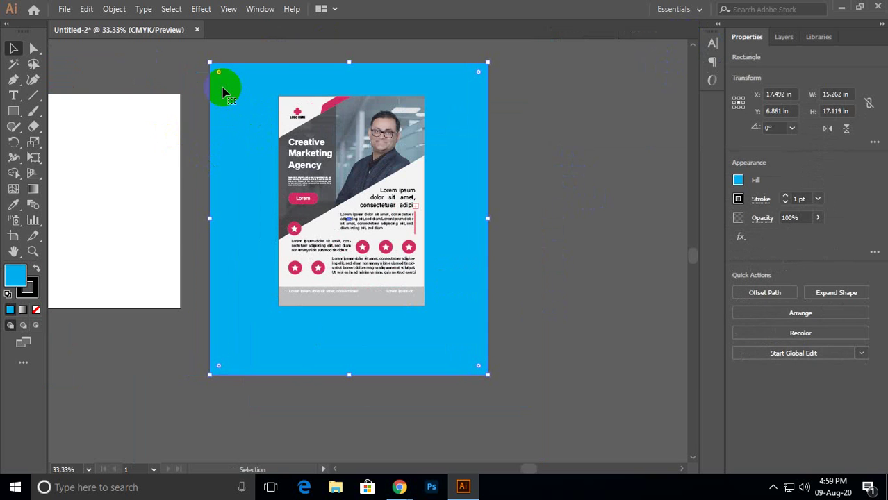
double_click(32, 190)
click(532, 369)
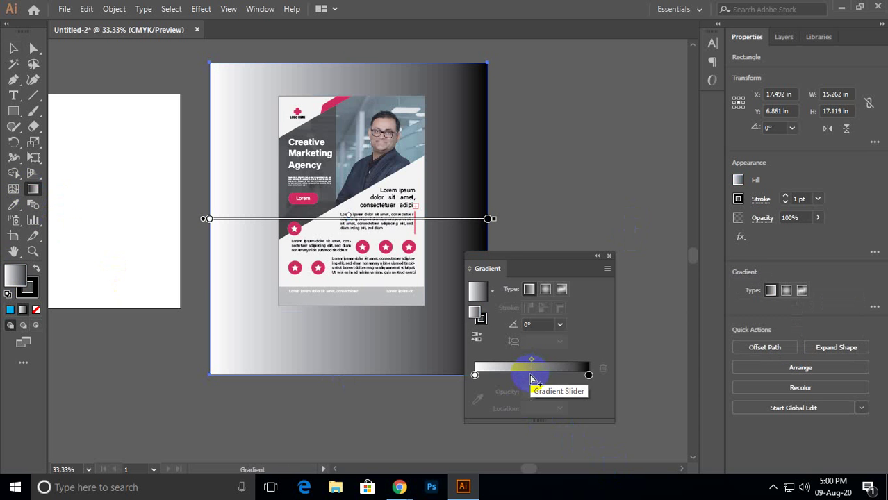
click(529, 376)
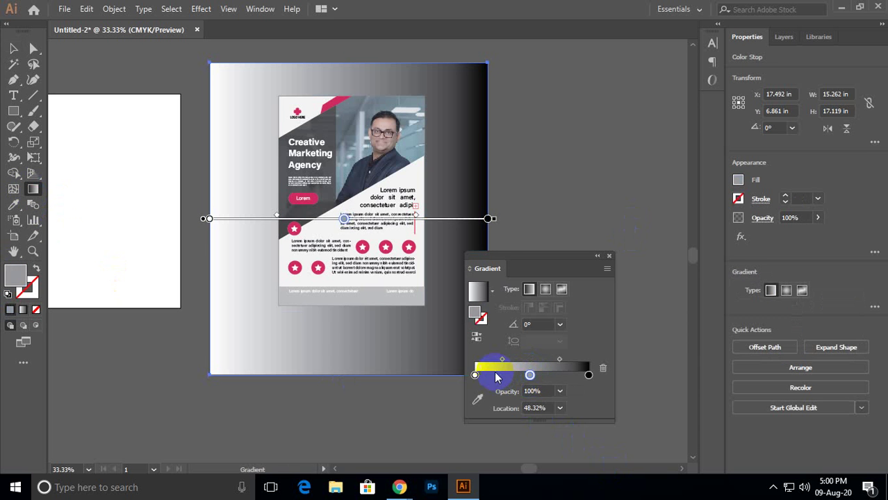
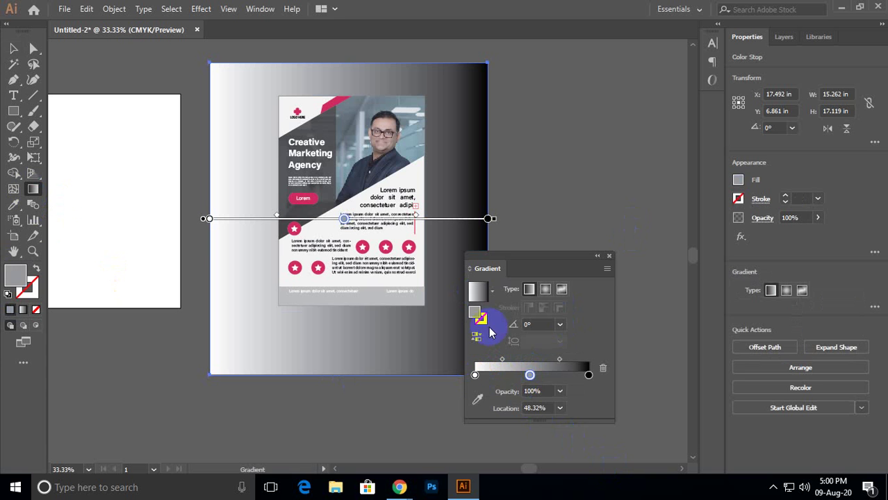
drag(529, 375, 526, 449)
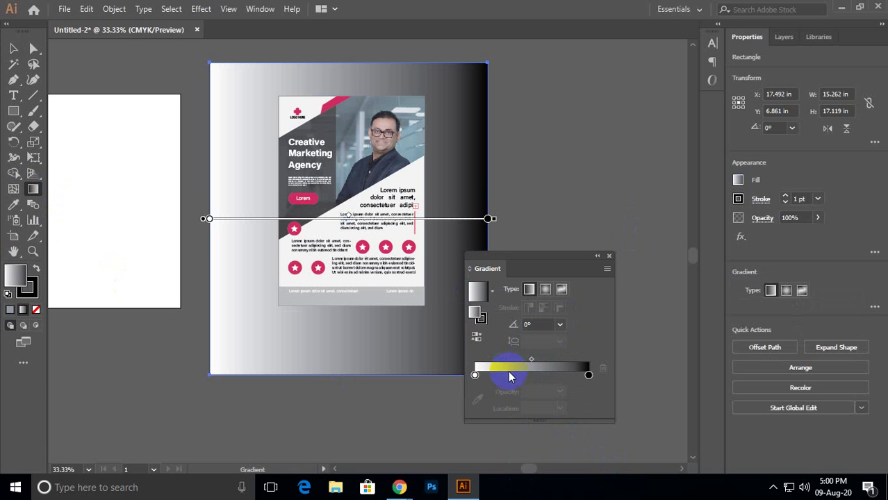
click(546, 290)
Extend the radial gradient's outer end well past the backdrop's right edge to soften the darkening towards the corners.
click(501, 217)
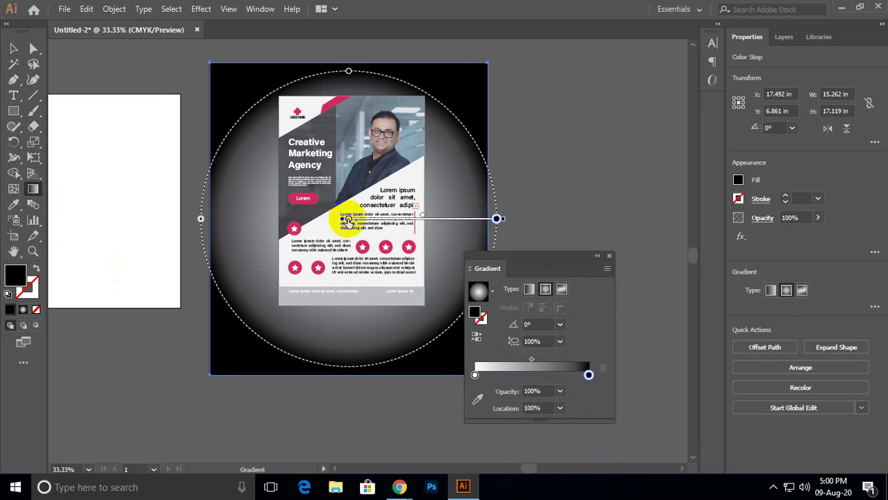
click(344, 220)
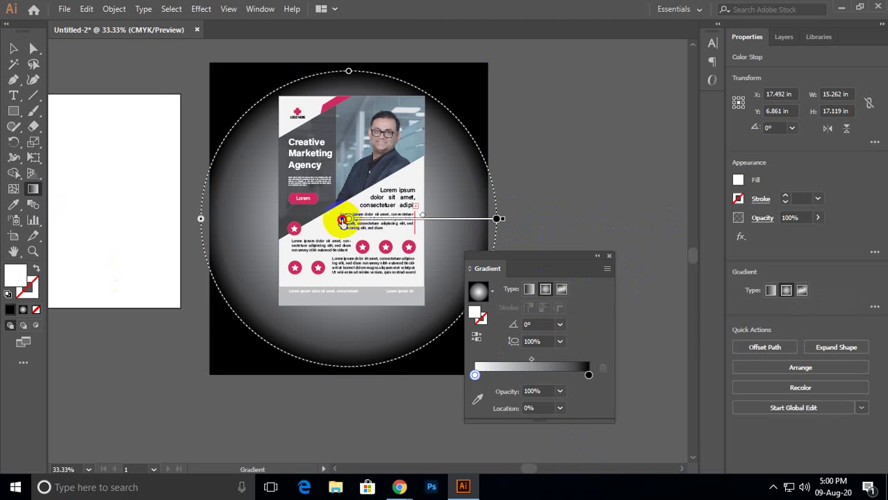
click(497, 220)
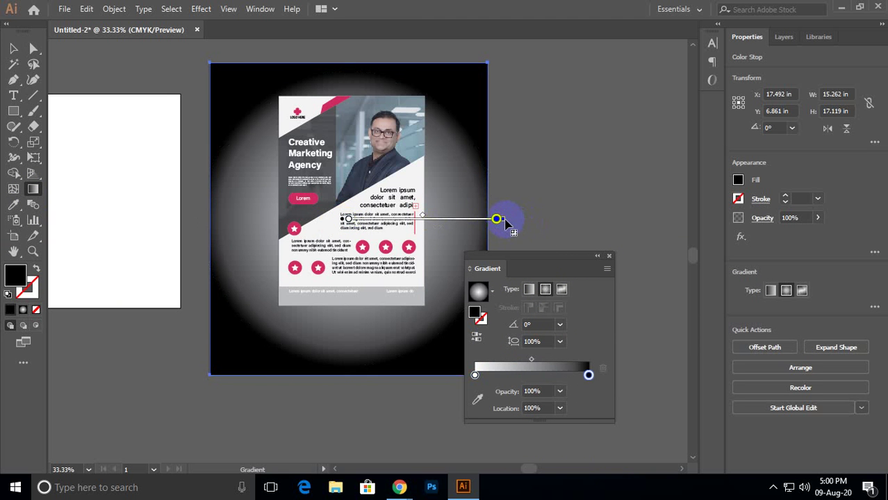
drag(506, 223, 616, 219)
Set the radial gradient's outer colour stop to the teal swatch and close the gradient settings.
click(589, 375)
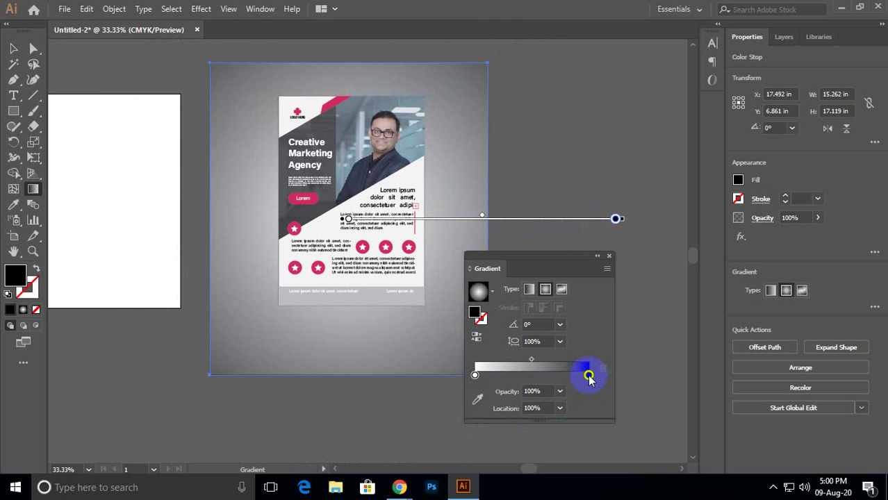
click(589, 375)
click(540, 257)
click(550, 257)
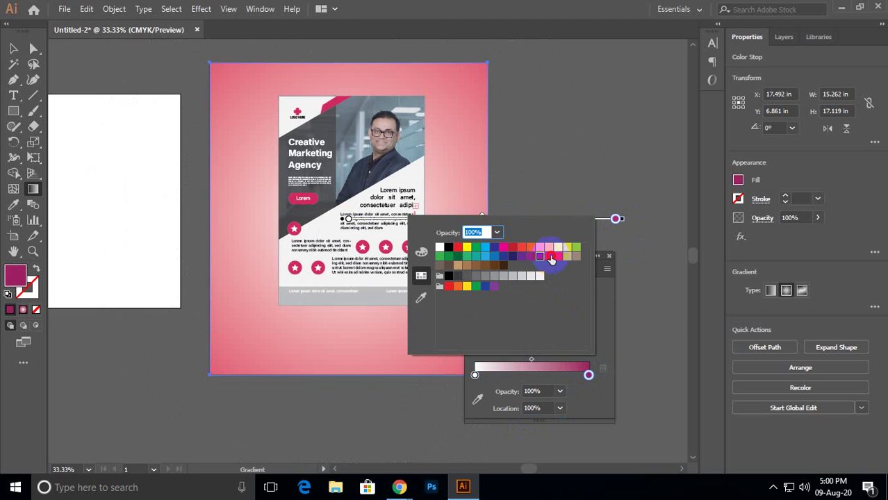
click(566, 248)
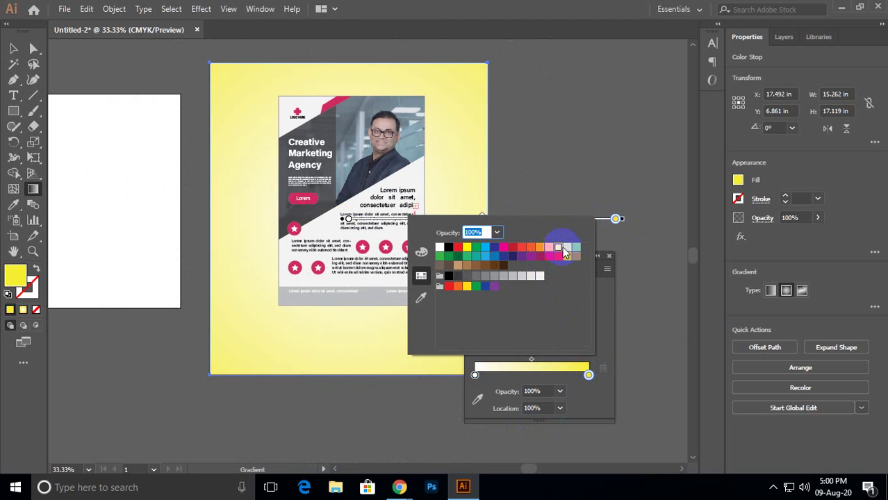
click(469, 269)
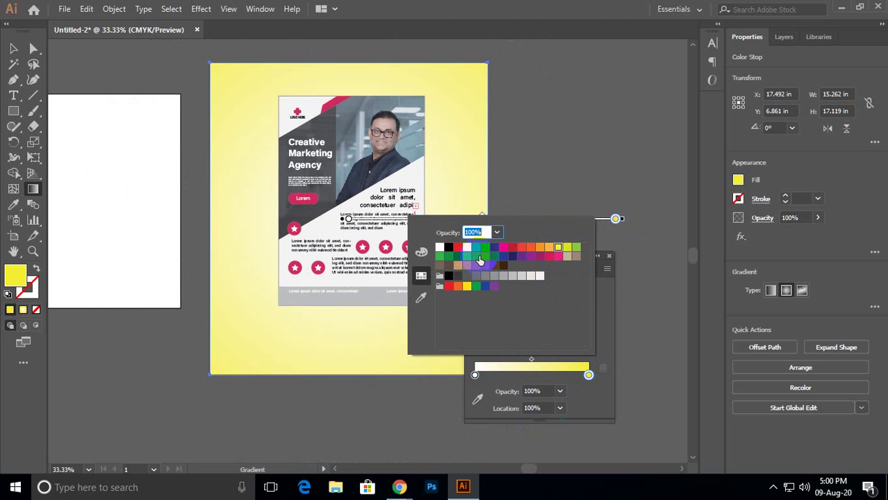
click(479, 259)
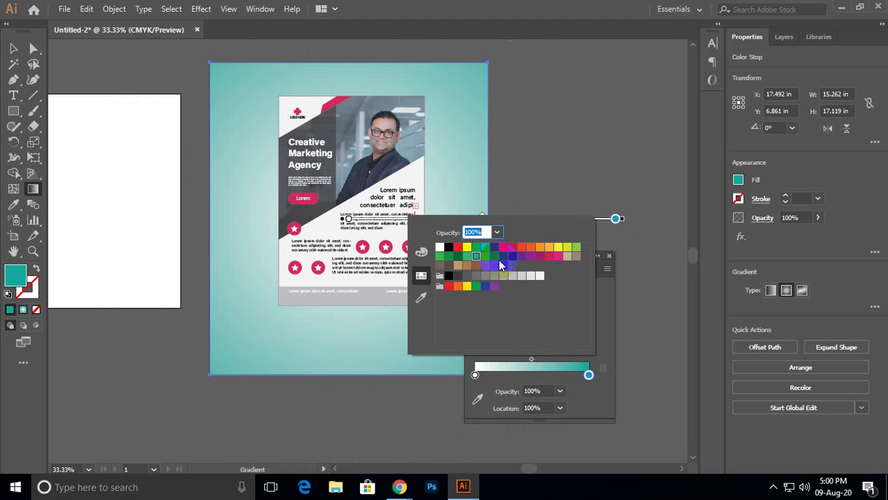
click(495, 257)
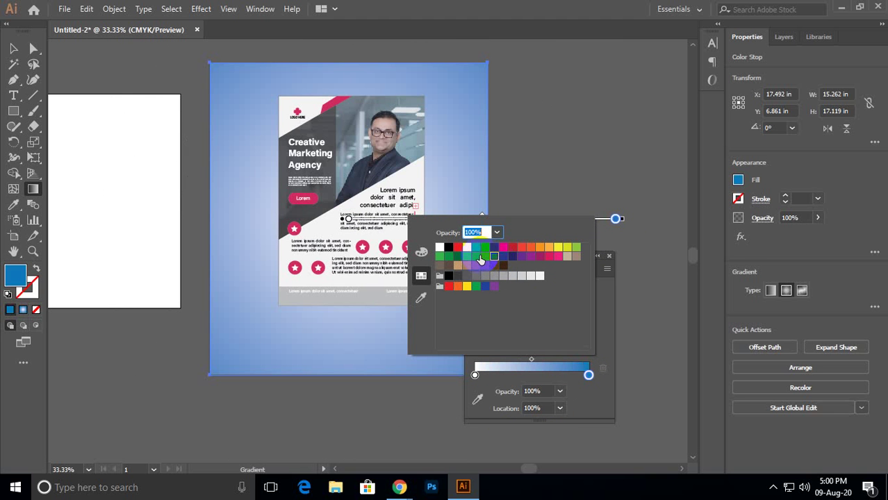
click(476, 257)
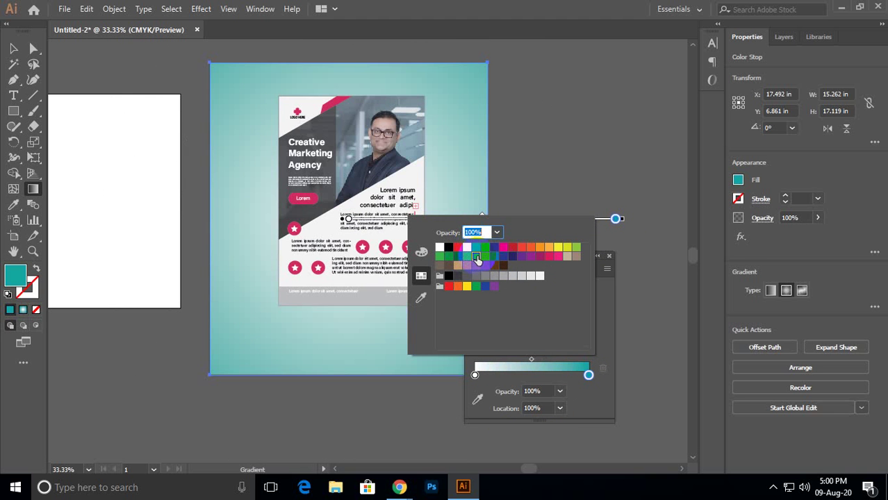
click(478, 250)
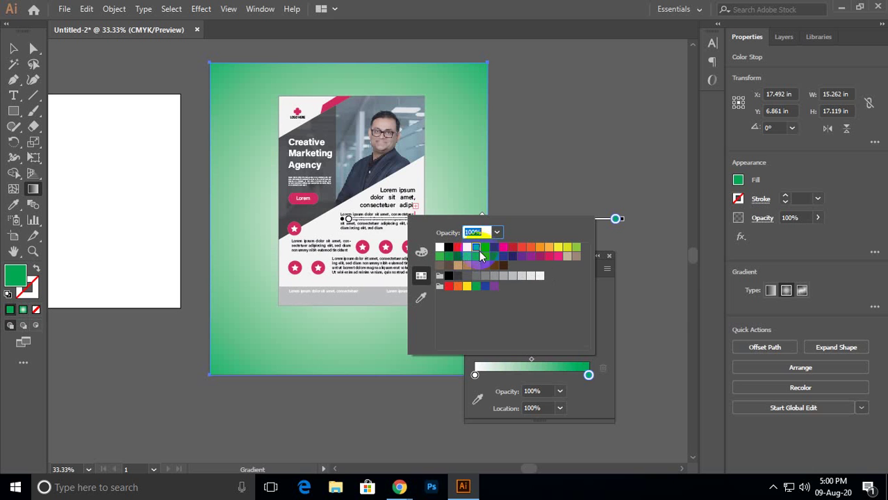
click(476, 257)
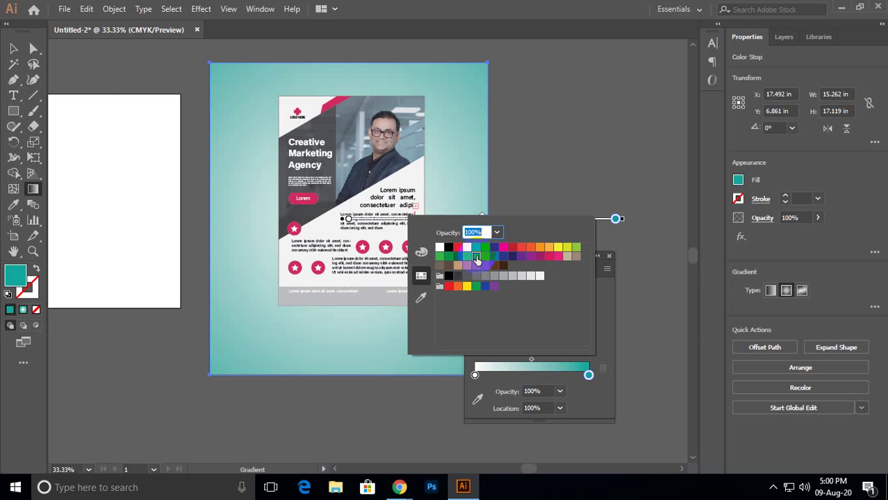
click(579, 370)
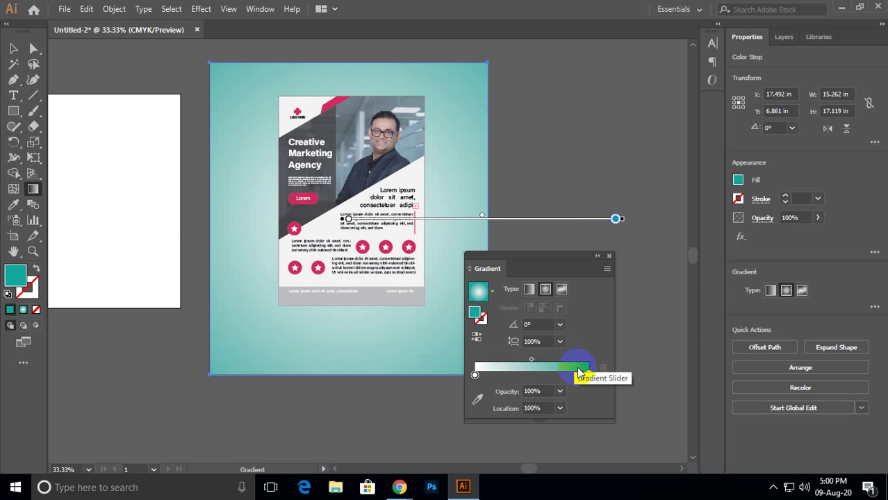
click(13, 48)
click(486, 123)
click(609, 257)
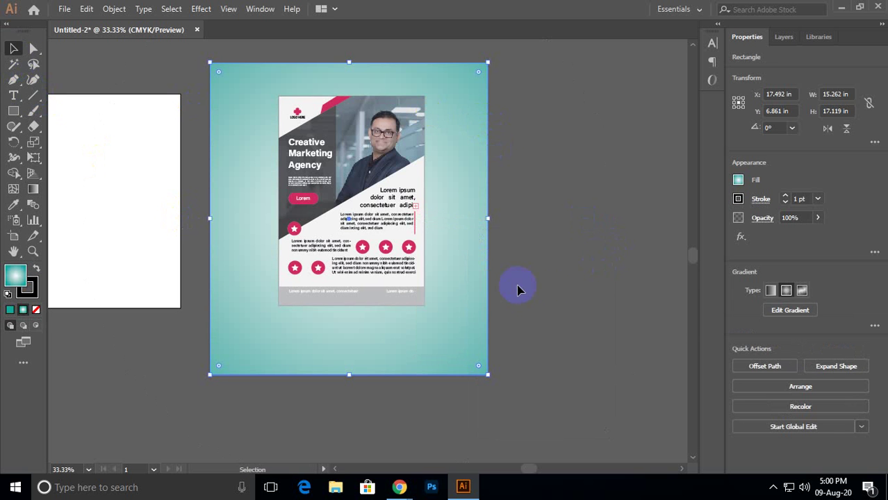
Align the flyer group and the backdrop rectangle on their horizontal and vertical centres.
click(576, 270)
drag(539, 209, 295, 356)
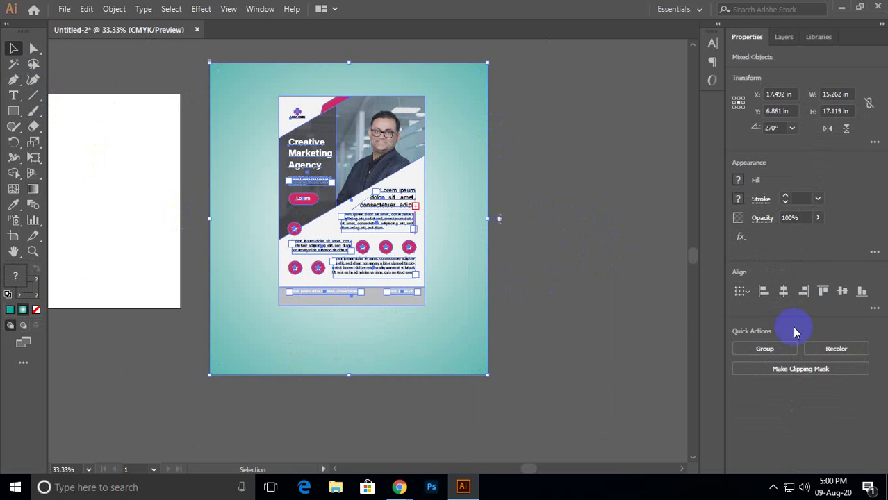
click(783, 291)
click(842, 291)
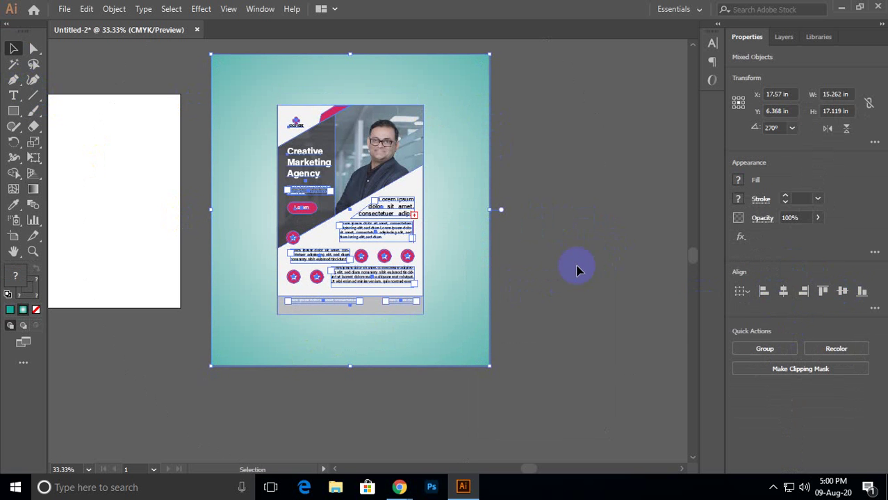
Draw an 8 in by 11.5 in rectangle that exactly covers the flyer on the teal backdrop.
click(523, 246)
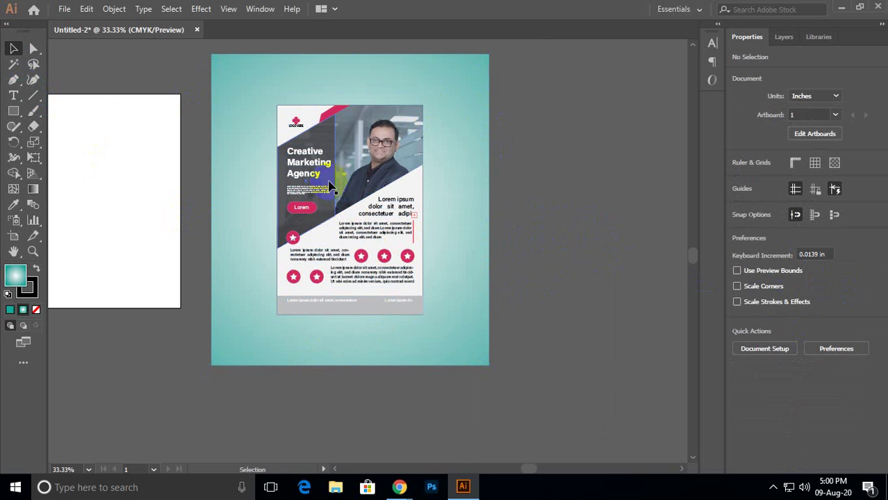
click(13, 111)
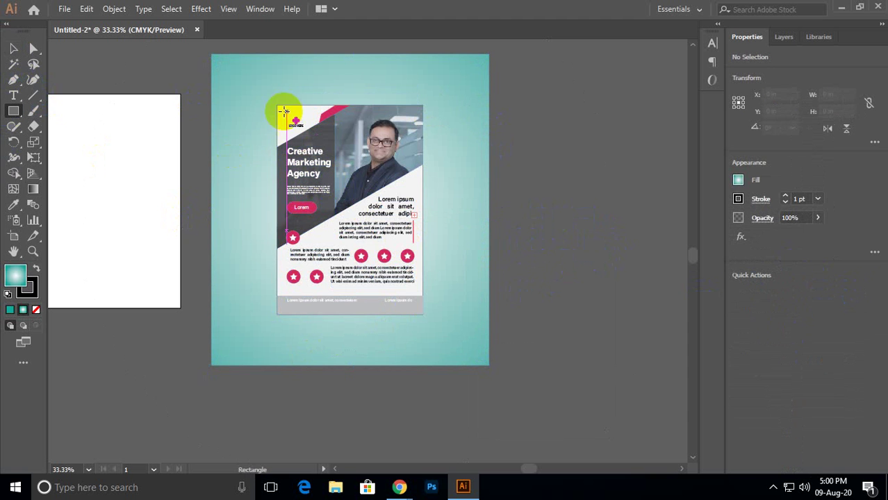
drag(276, 102, 423, 315)
key(v)
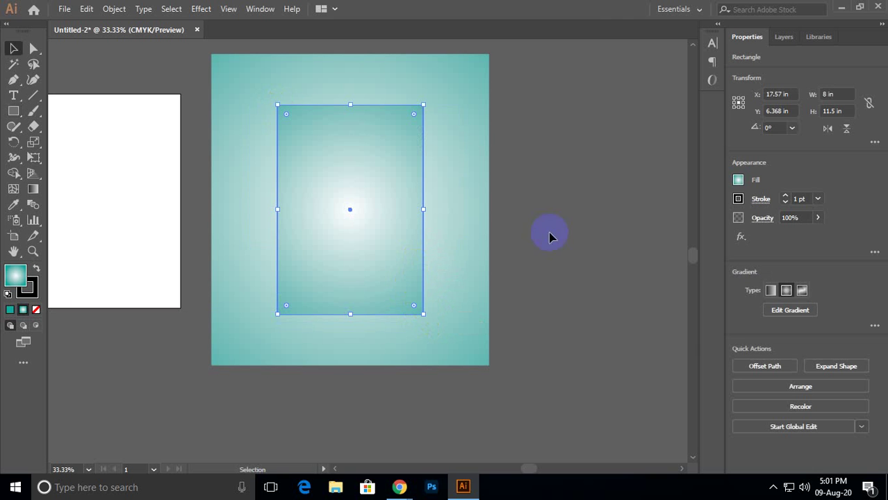
Fill the covering rectangle with a mid-grey swatch and shorten it slightly at its upper edge to 11.488 in high.
click(738, 180)
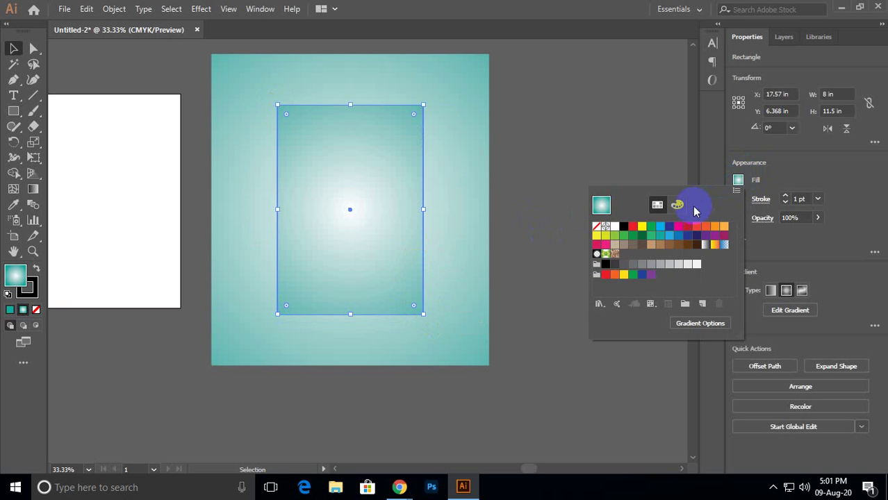
click(657, 264)
click(545, 214)
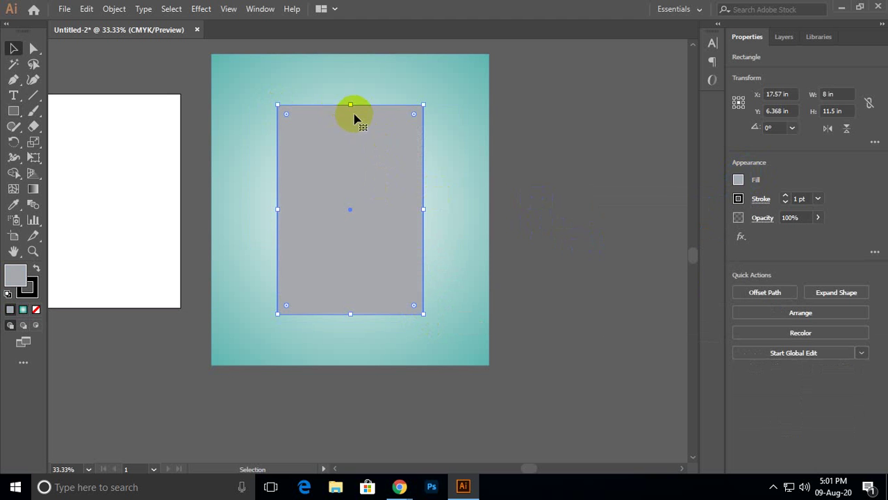
drag(350, 105, 351, 104)
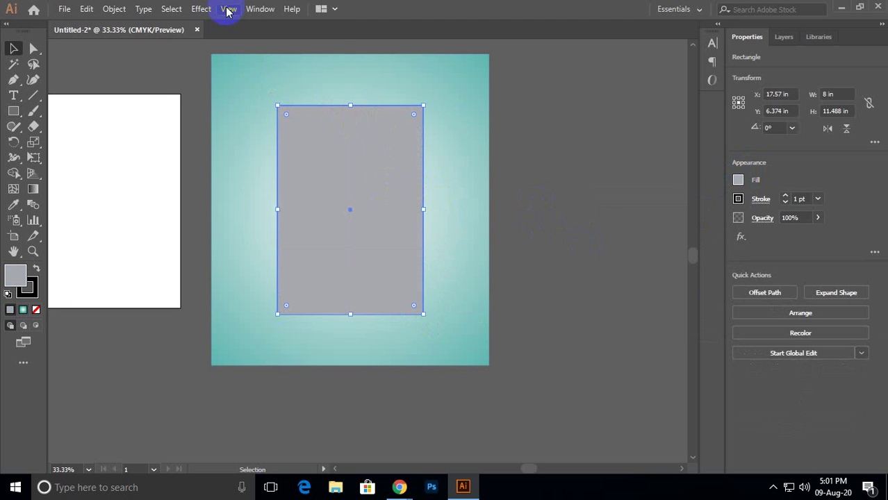
Start a previewed Drop Shadow effect on the grey rectangle with Normal mode, 100% opacity and 0.04 in blur.
click(201, 9)
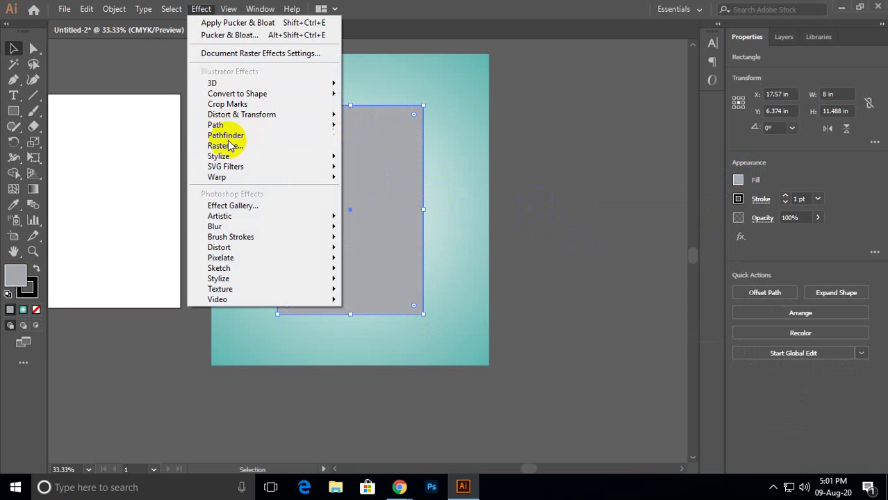
mouse_move(233, 160)
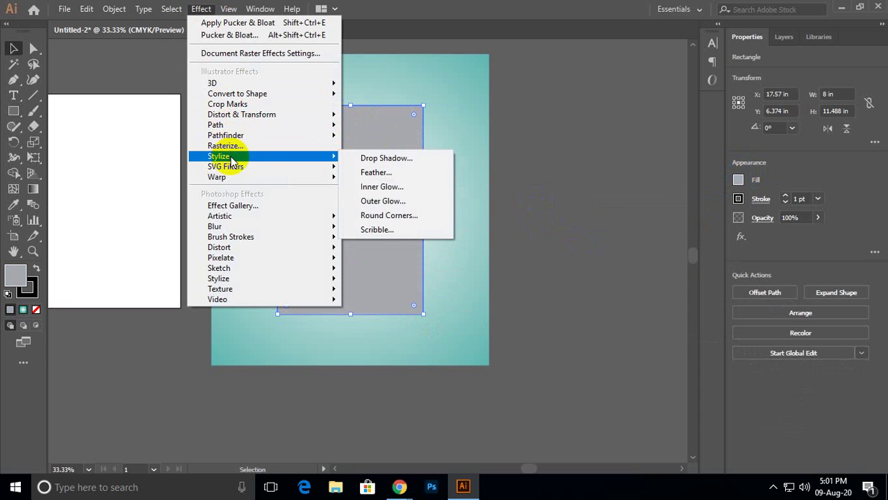
click(394, 158)
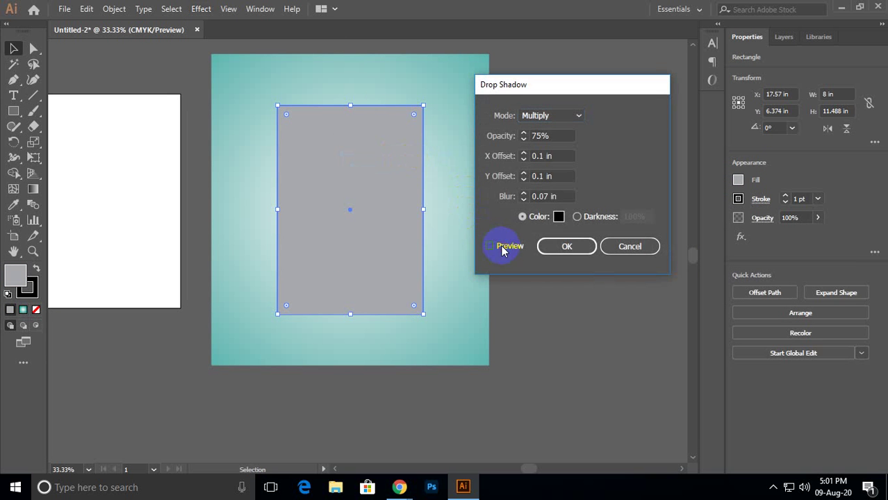
click(576, 117)
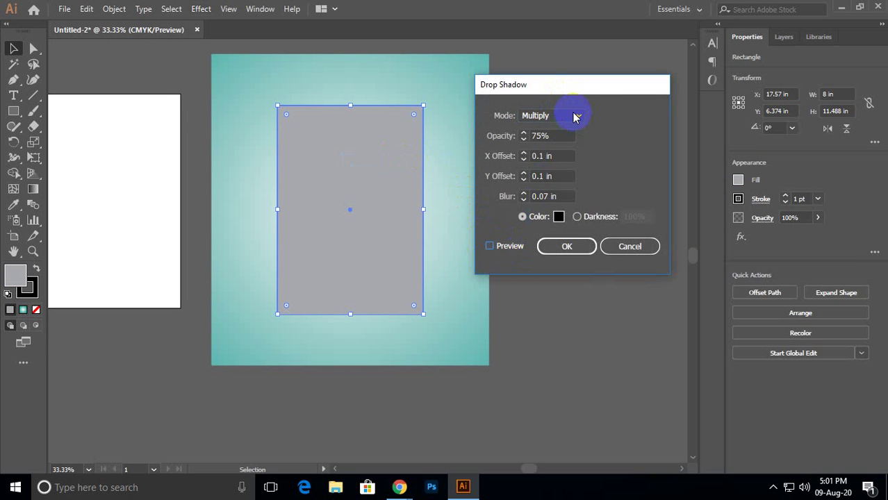
click(560, 131)
click(553, 139)
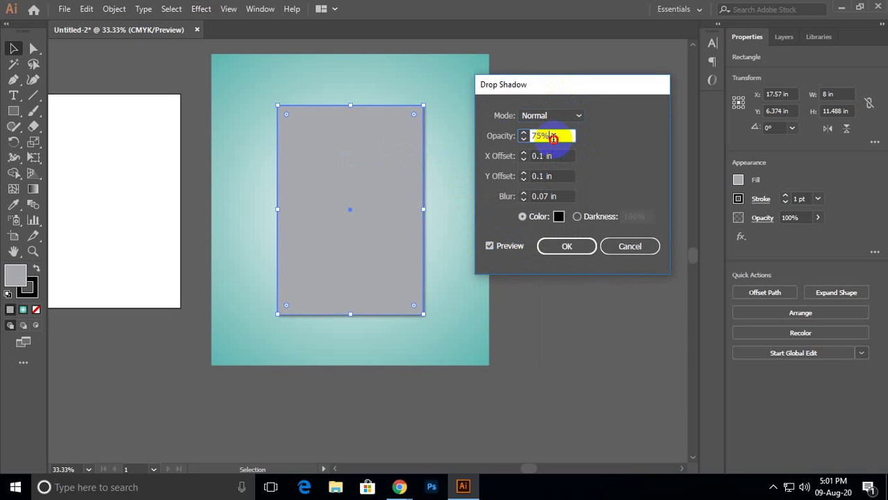
text(100)
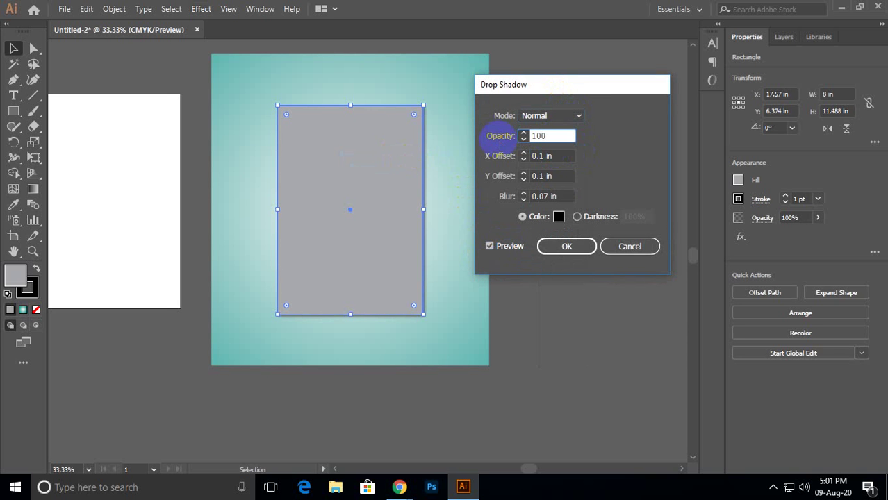
click(563, 197)
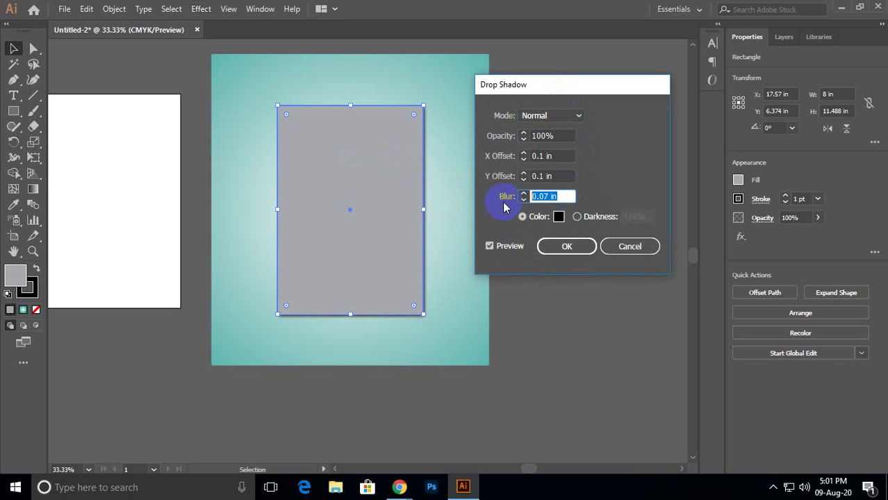
text(0.04)
Set the drop shadow's Y offset to 0.4 in and its X offset to -0.1 in.
click(559, 176)
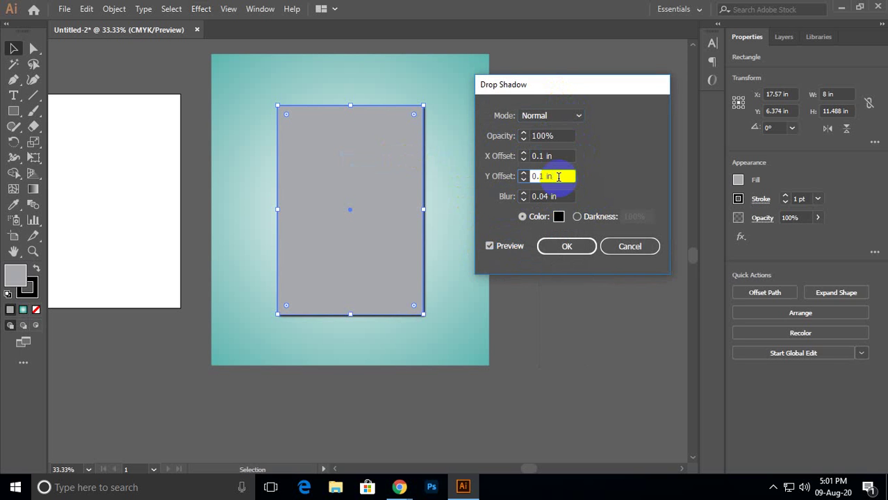
key(Up)
key(Up)
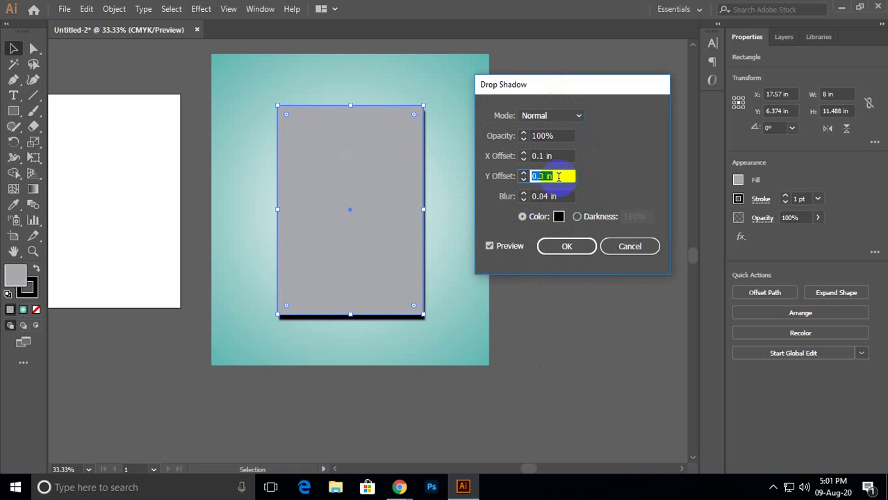
key(Up)
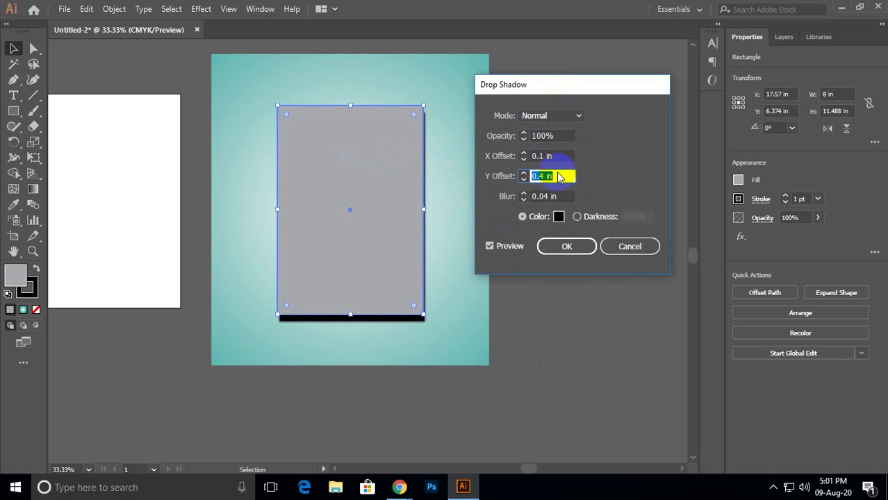
click(561, 156)
key(Up)
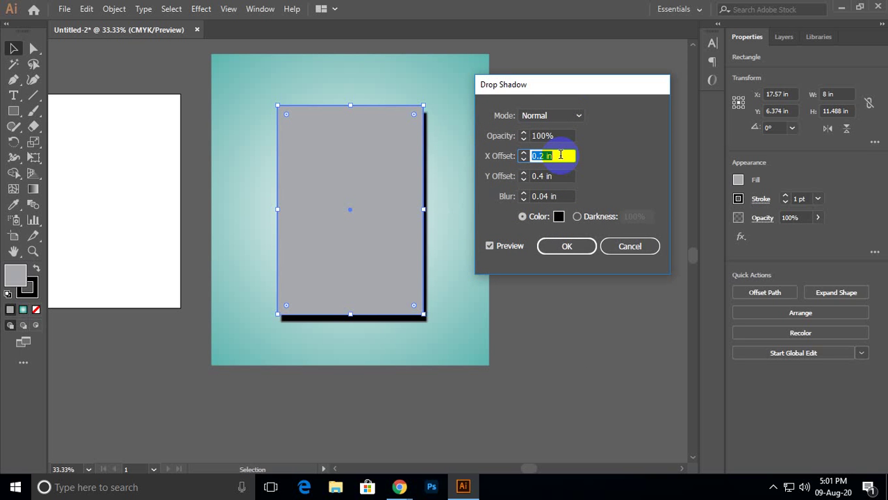
key(Down)
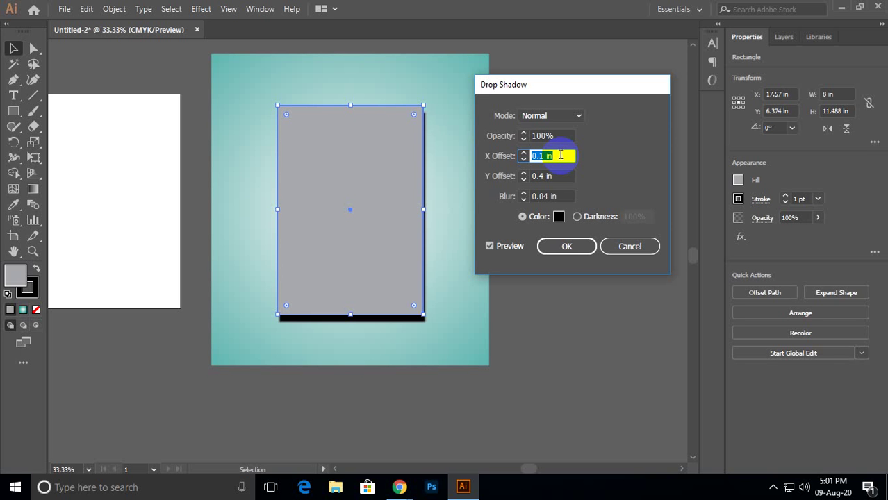
key(Down)
key(Down)
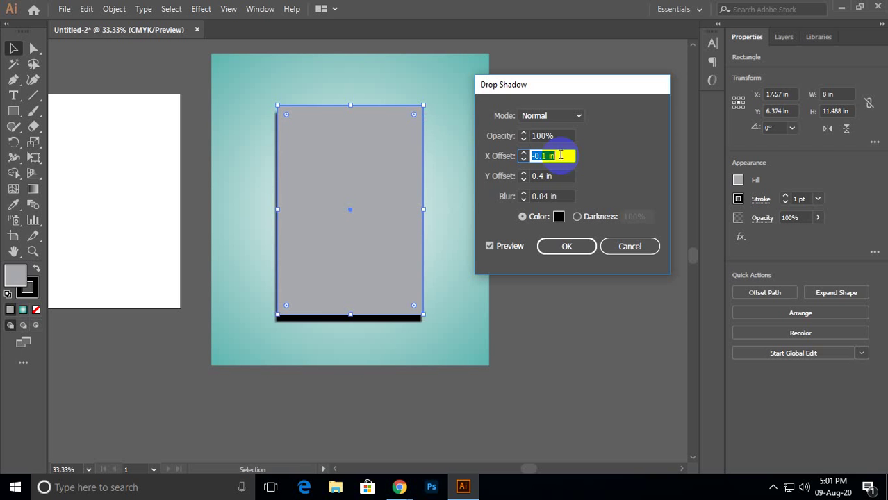
Set the drop shadow's blur to 0.3 in and apply the effect.
click(563, 198)
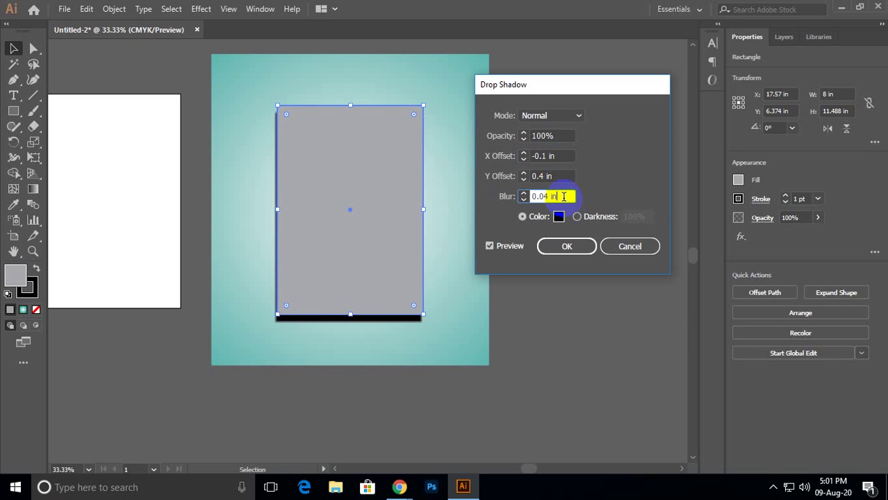
key(Up)
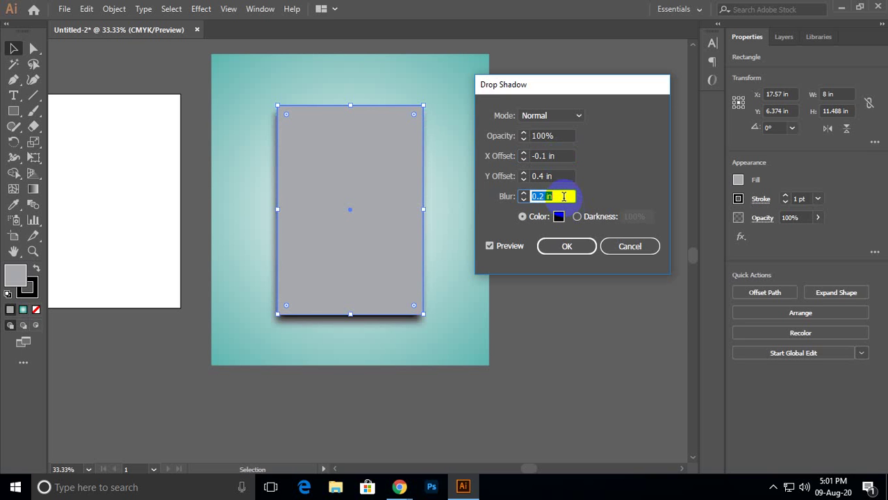
key(Up)
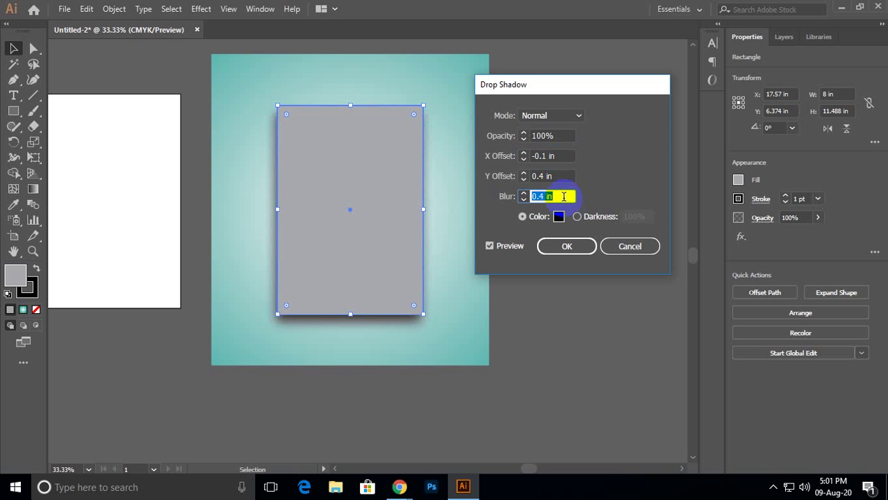
key(Up)
key(Up)
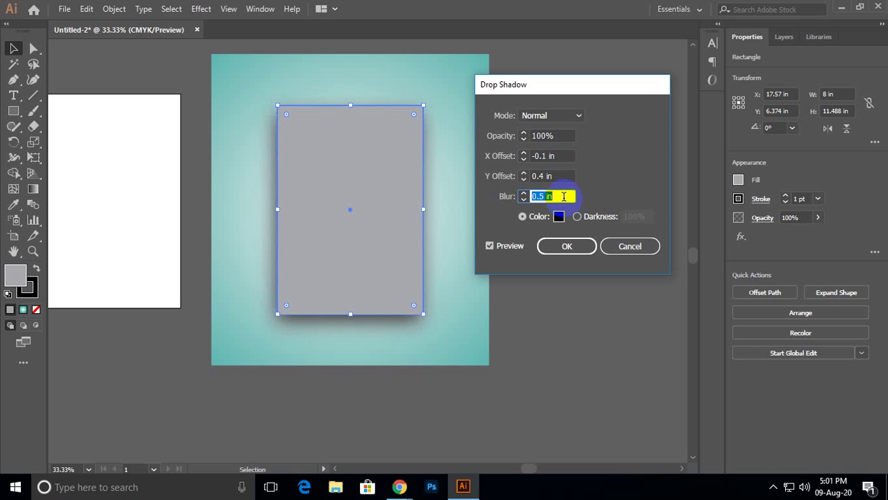
key(Down)
key(Down)
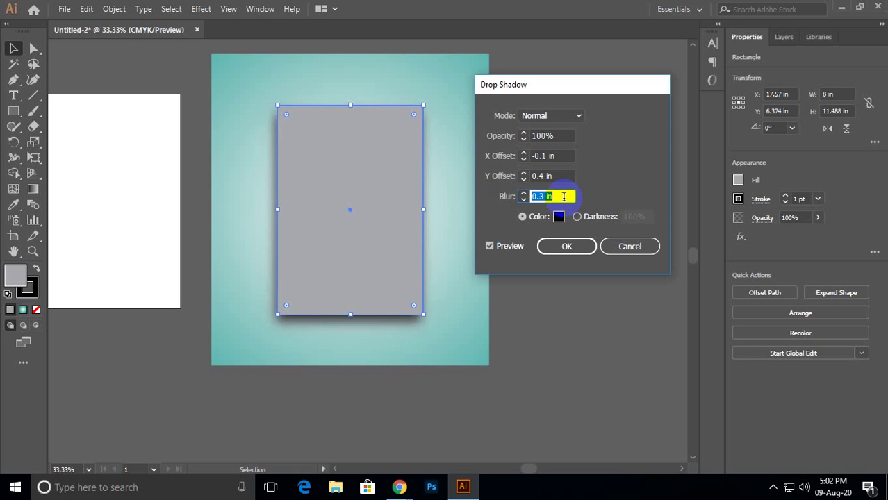
key(Down)
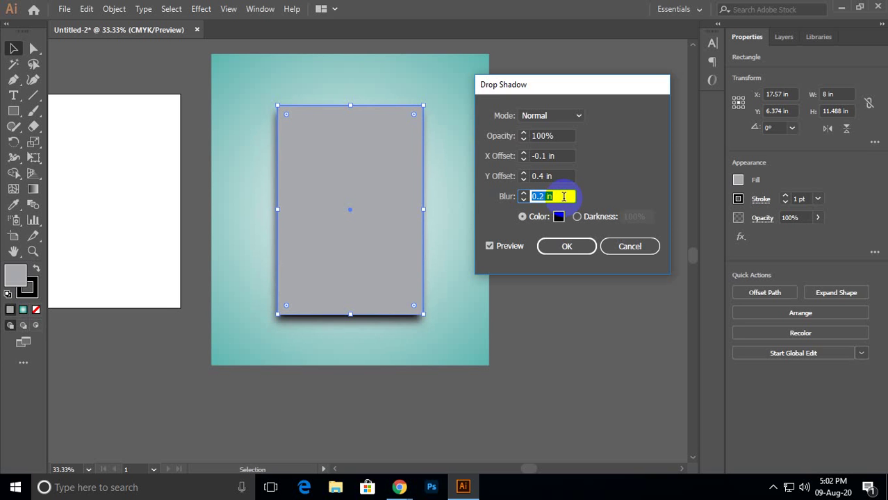
key(Up)
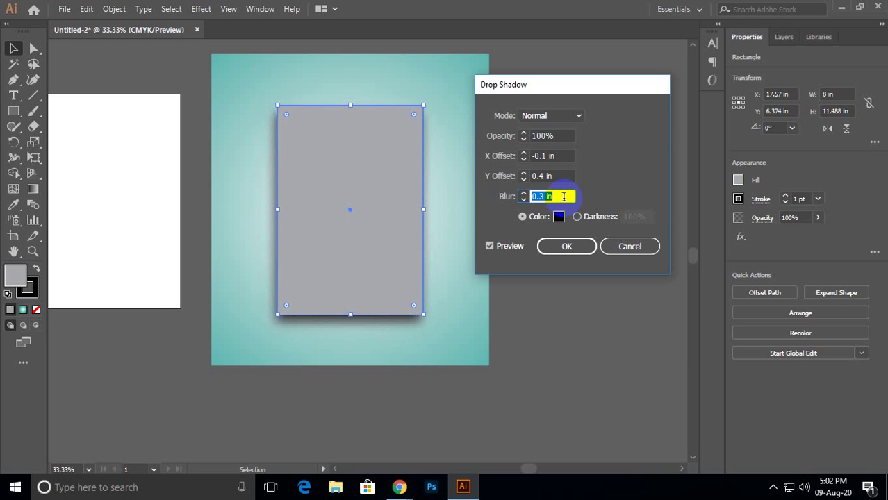
click(568, 248)
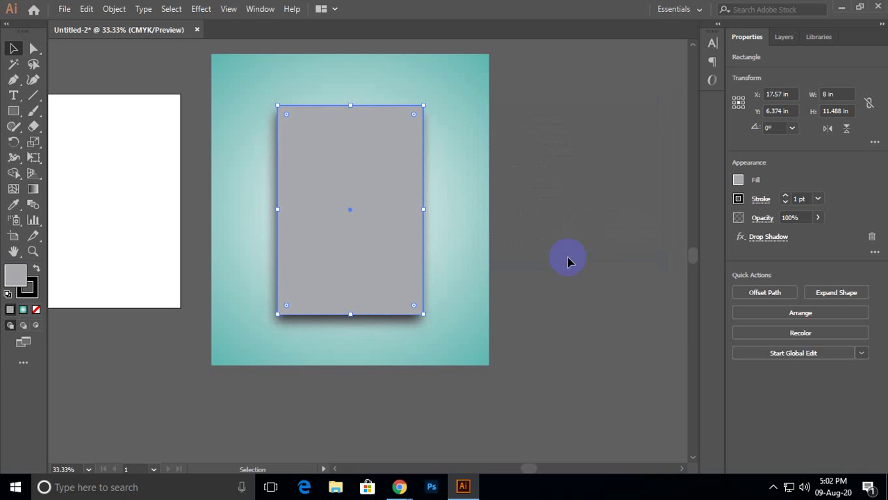
Send the shadowed grey rectangle and the backdrop together to the back, behind the flyer.
click(604, 237)
click(322, 192)
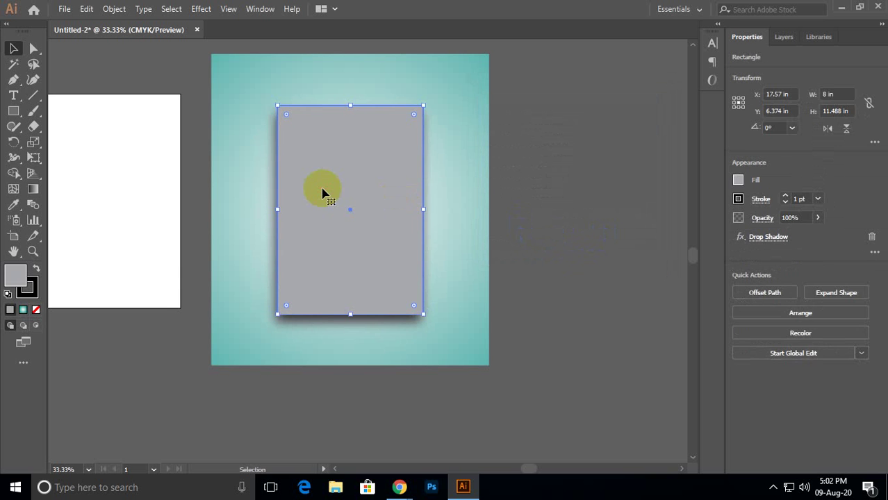
click(462, 171)
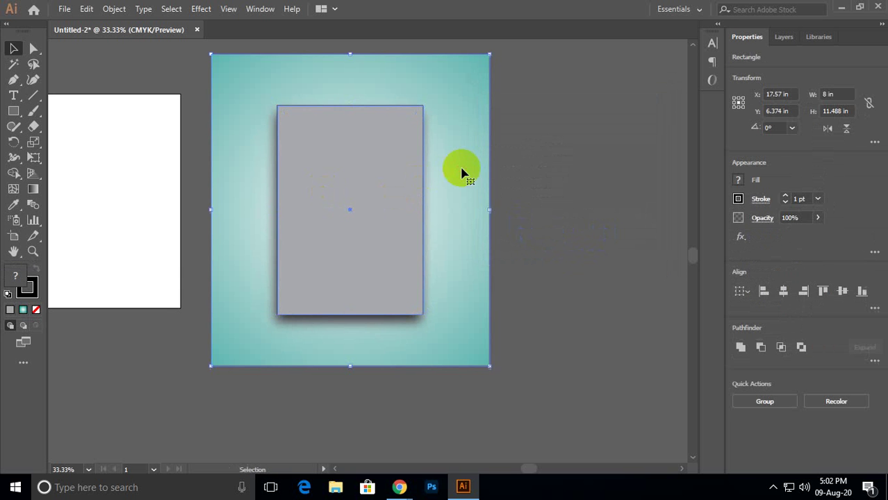
right_click(463, 170)
mouse_move(518, 373)
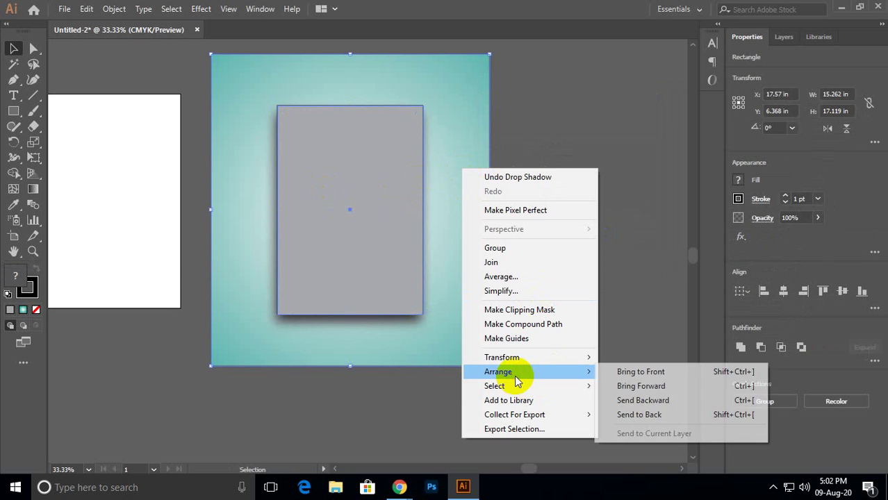
click(621, 416)
click(555, 259)
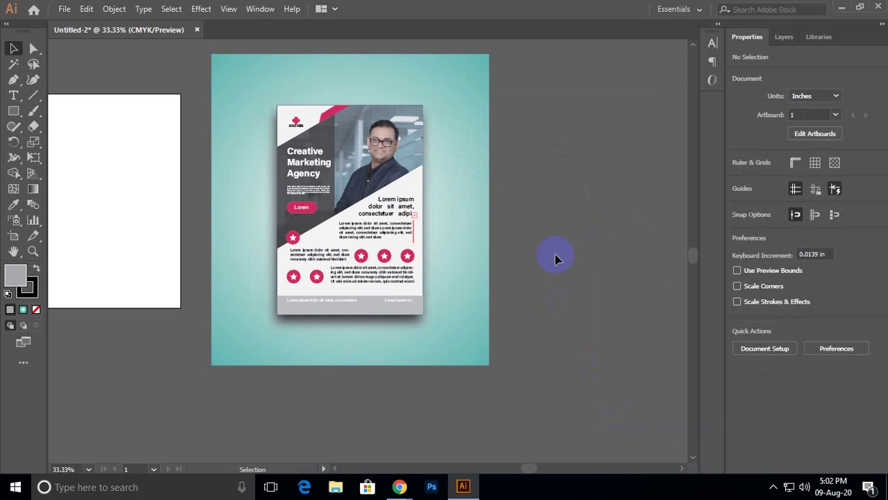
Try orange, red and dark blue swatches on the outer colour stop of the backdrop's radial gradient.
click(470, 143)
click(32, 189)
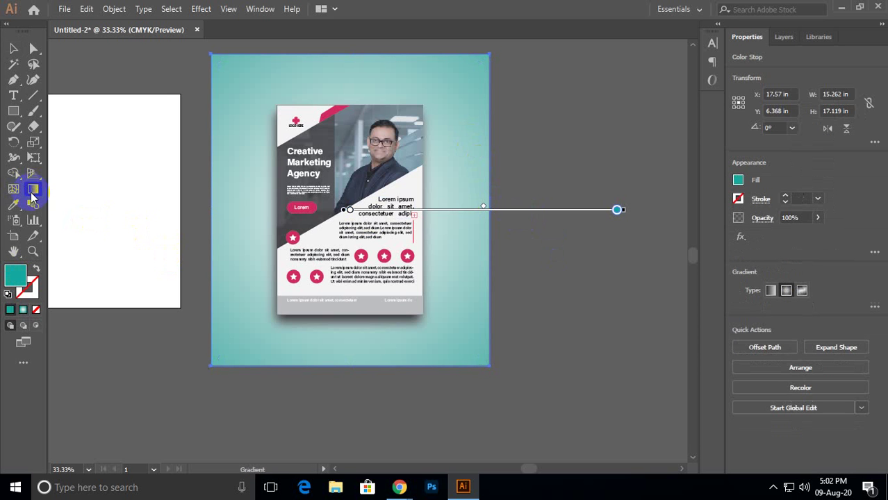
double_click(33, 189)
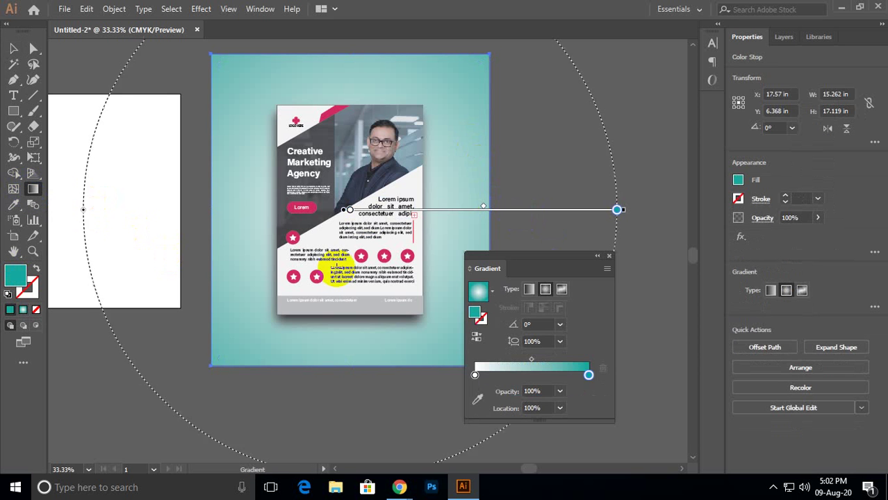
double_click(588, 376)
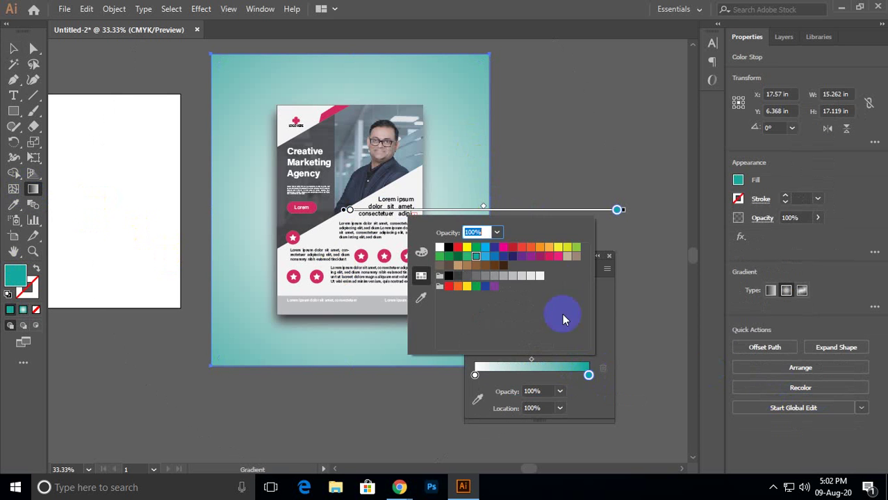
click(540, 248)
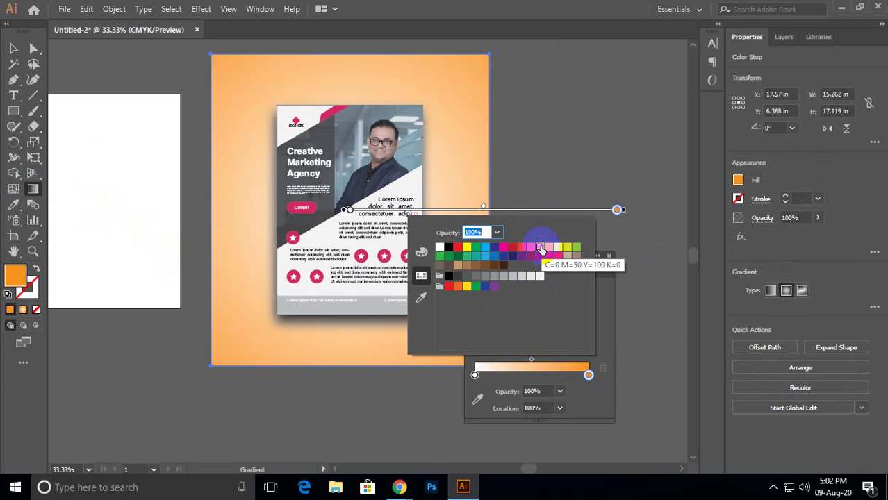
click(530, 248)
click(521, 248)
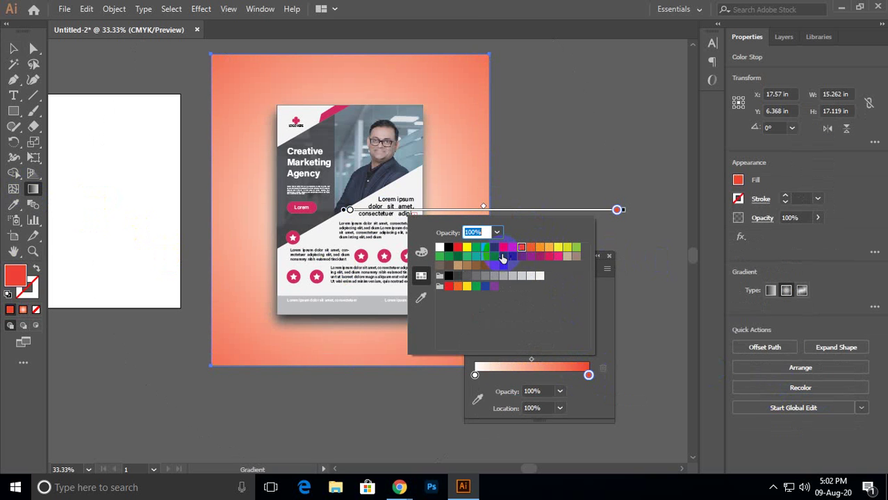
click(503, 257)
click(507, 258)
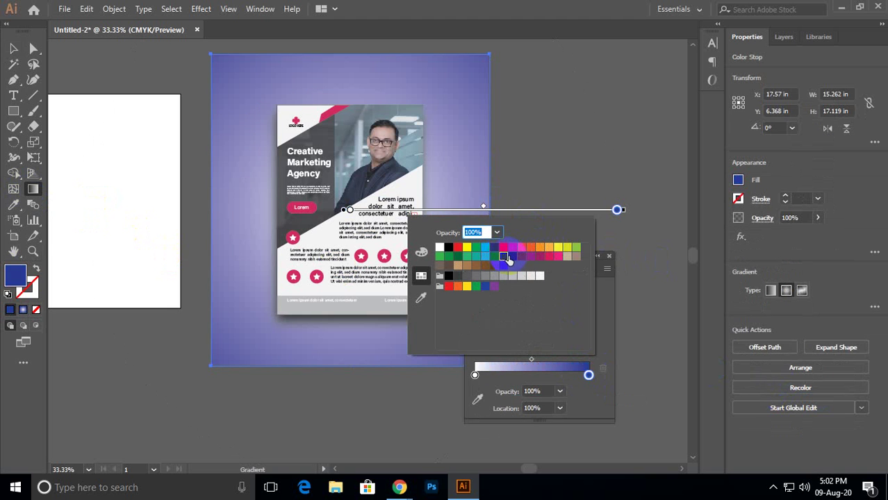
Try blue, dark gray, black, red and brown swatches on the outer color stop of the background's radial gradient.
click(511, 258)
click(458, 276)
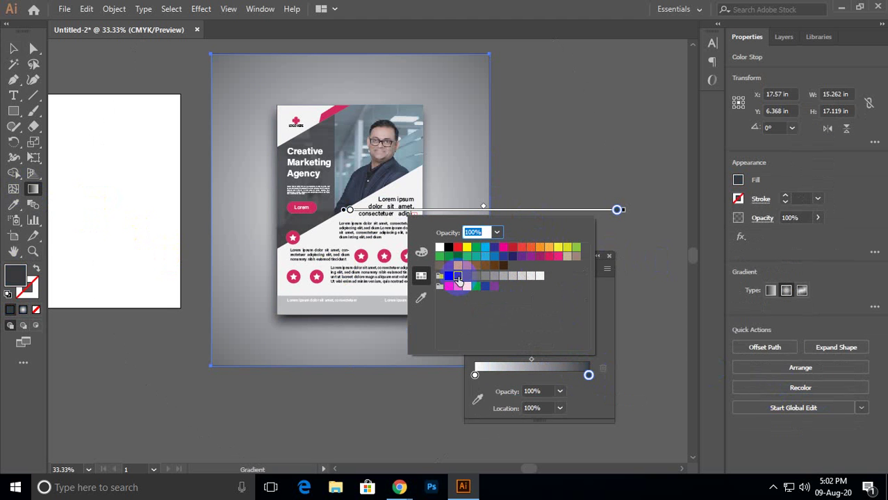
click(449, 277)
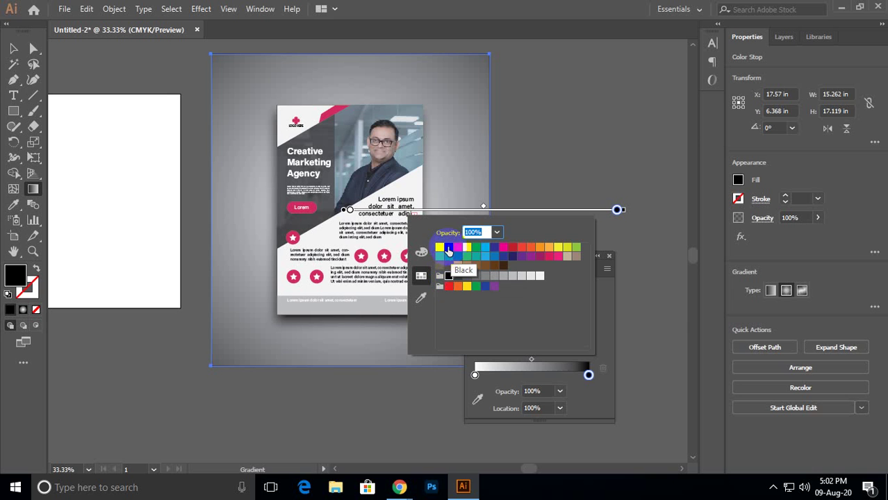
click(458, 247)
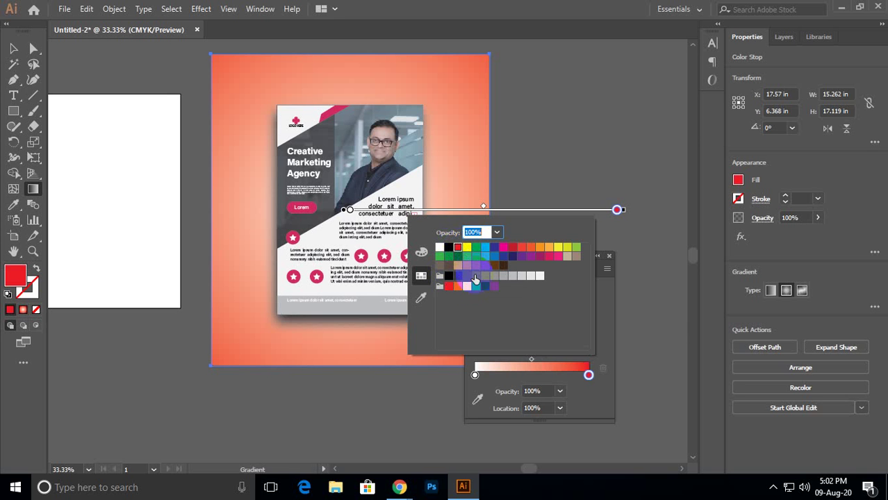
click(458, 277)
click(495, 268)
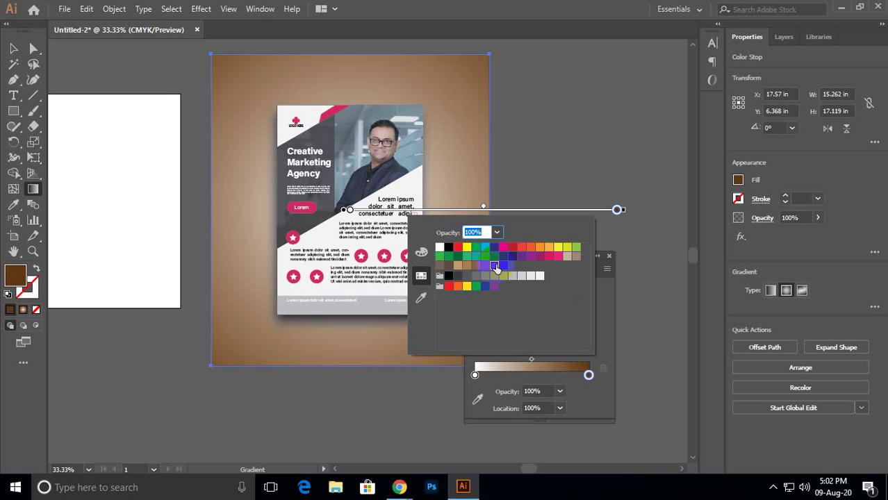
click(503, 267)
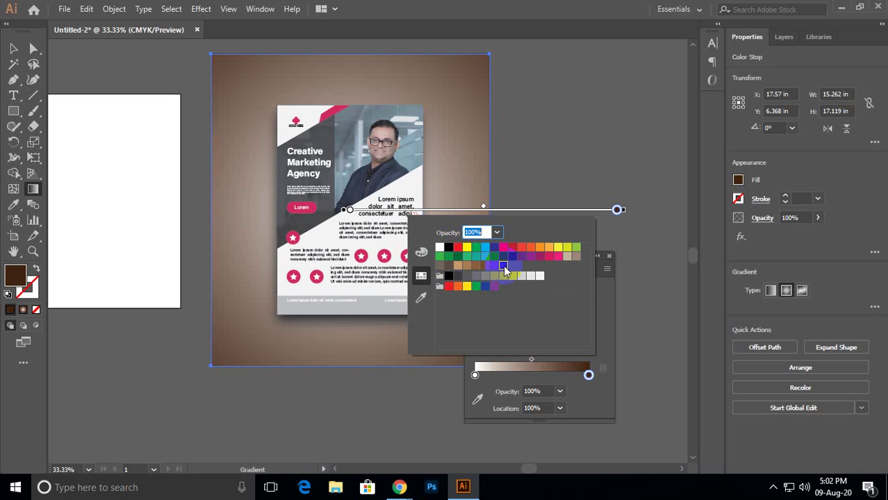
Set the outer color stop of the background gradient to black and dock the floating gradient settings with the collapsed ones.
click(449, 276)
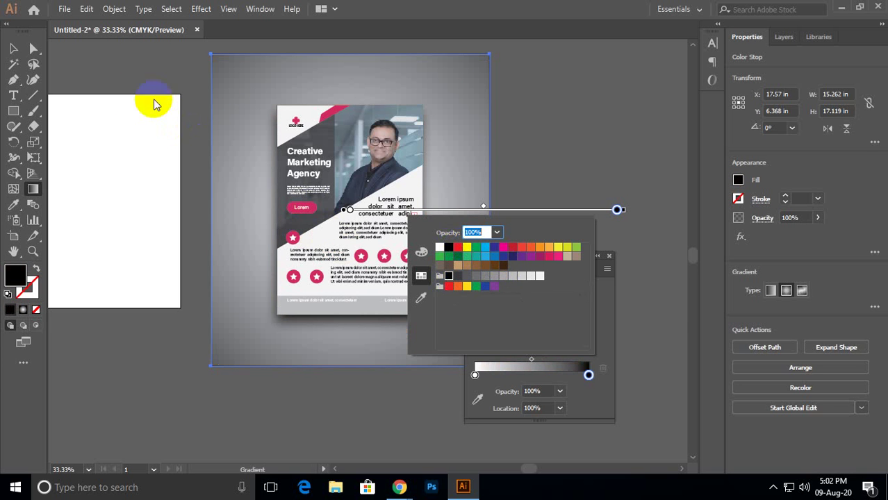
click(13, 49)
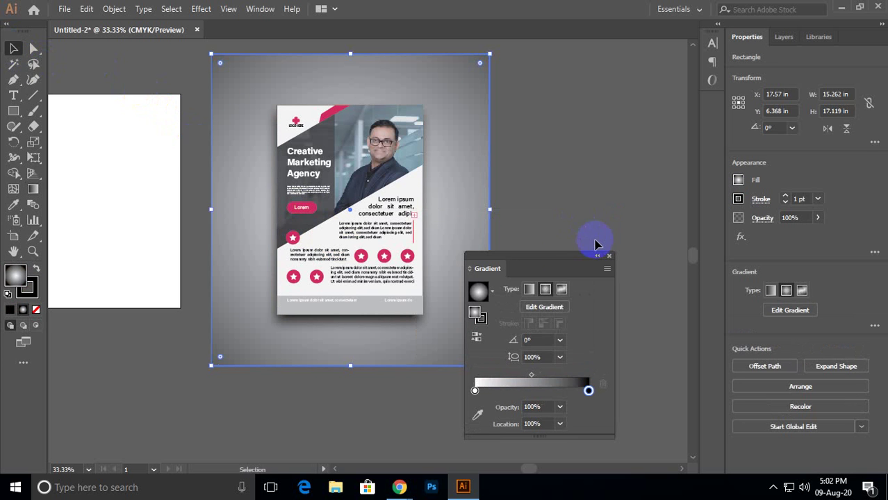
drag(565, 257, 712, 110)
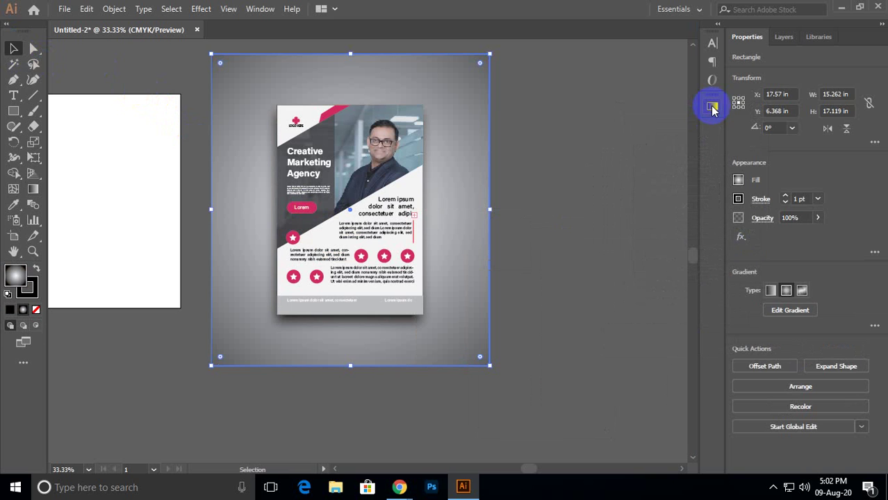
click(627, 156)
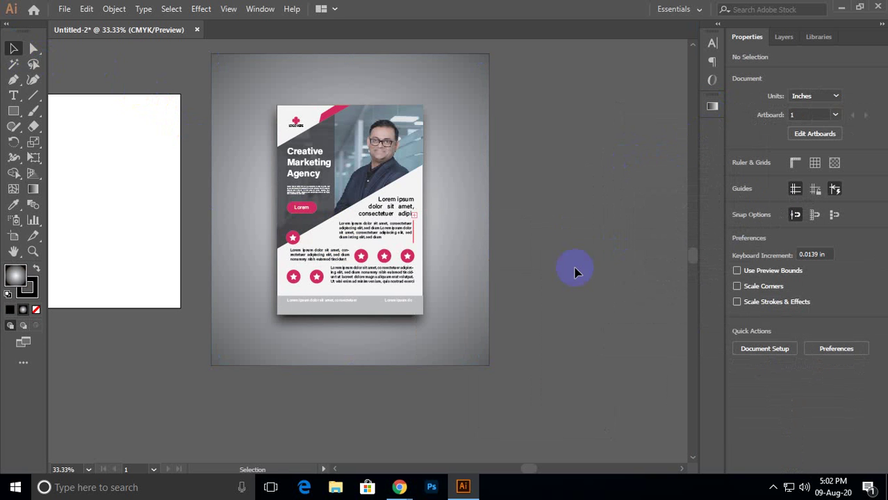
Group the flyer together with its gradient background rectangle.
key(ctrl)
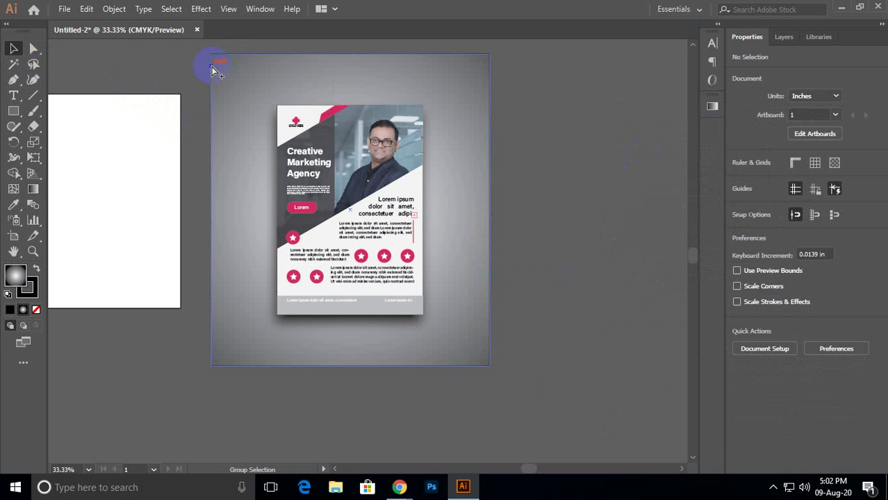
drag(212, 69, 531, 398)
key(ctrl+g)
click(622, 331)
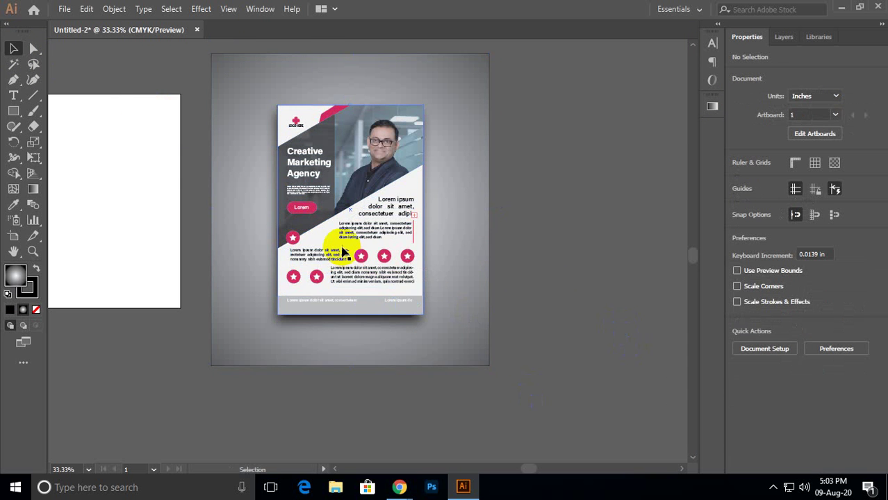
scroll(342, 251, up, 1)
drag(497, 218, 477, 270)
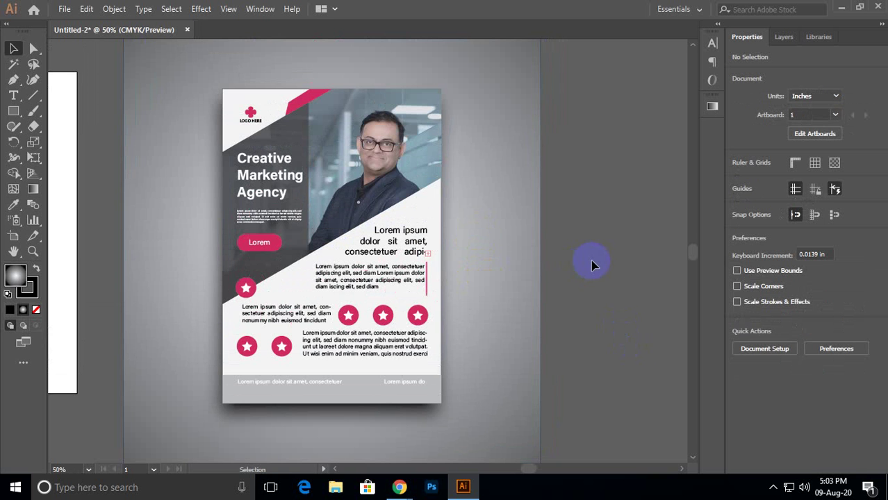
Show the participant list in Google Meet and arrange the Google Sheets attendance window so it fits beside that list.
click(842, 6)
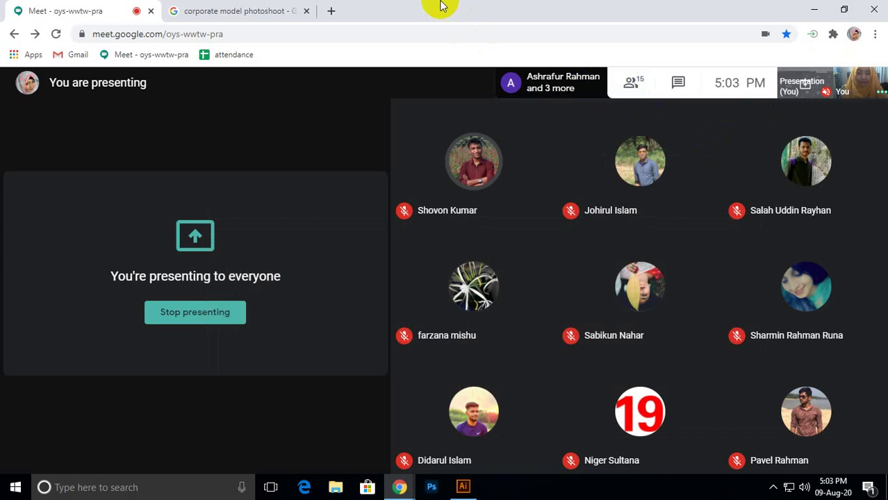
click(628, 83)
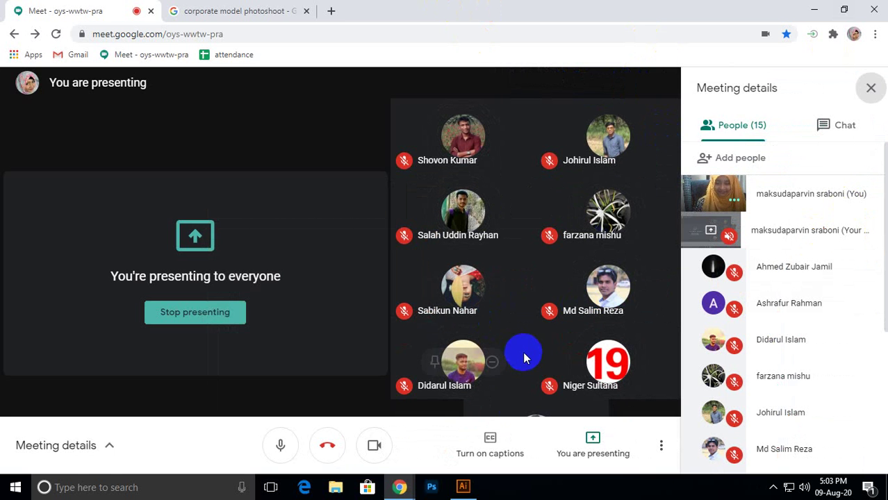
mouse_move(400, 486)
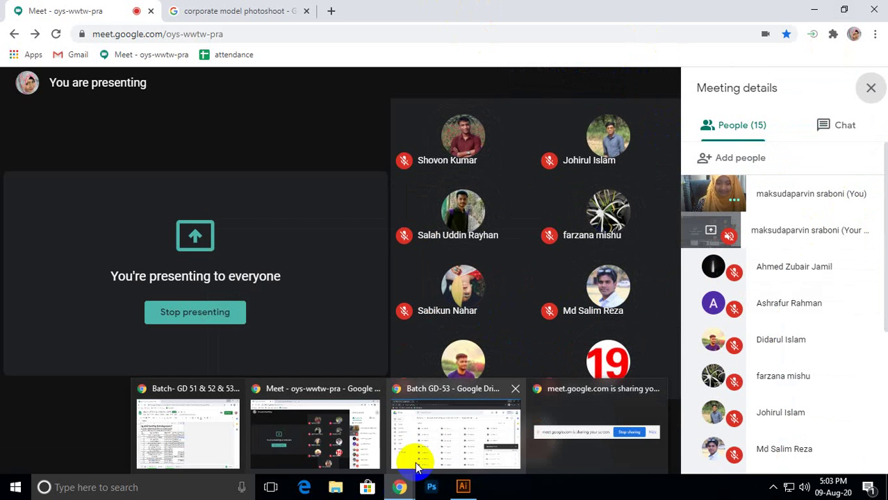
mouse_move(426, 450)
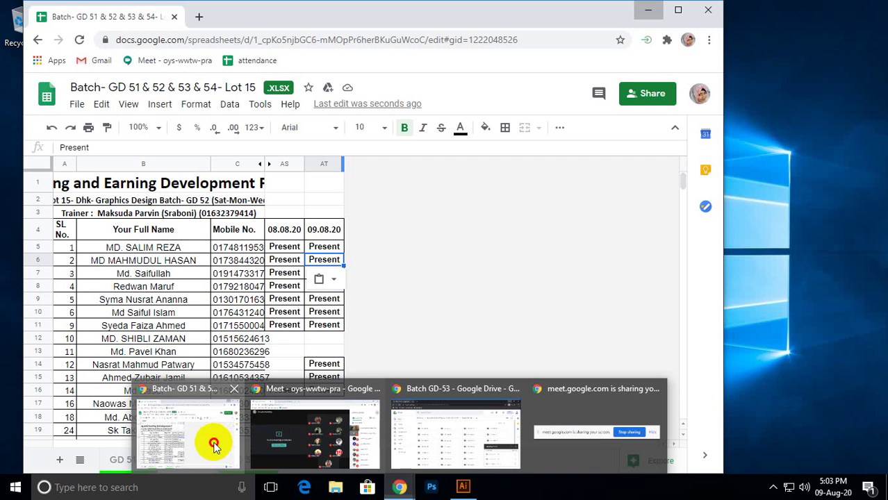
click(214, 438)
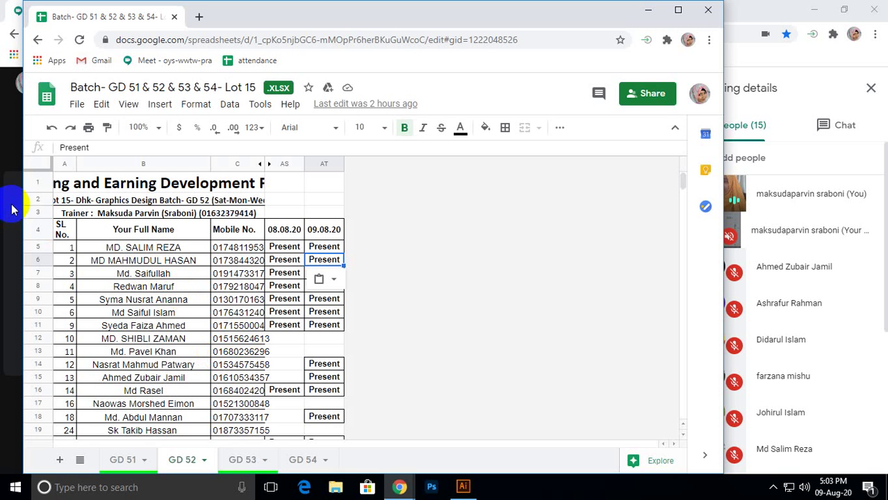
drag(23, 205, 1, 205)
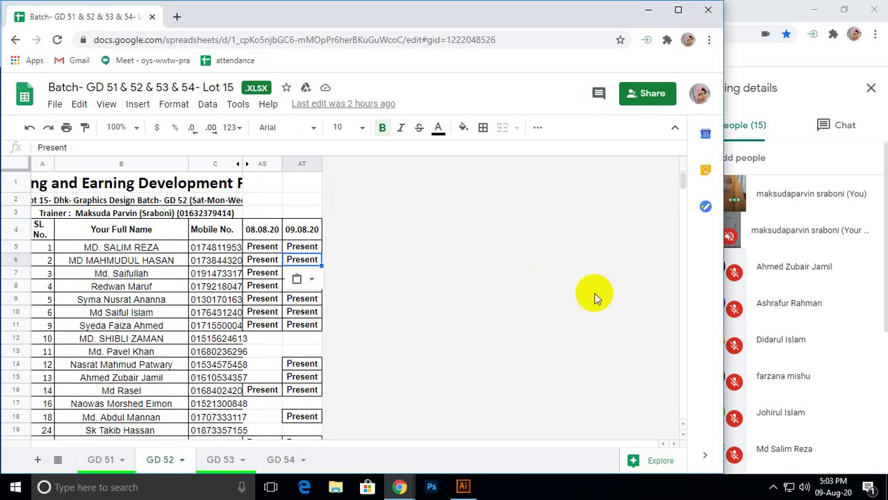
drag(723, 278, 619, 266)
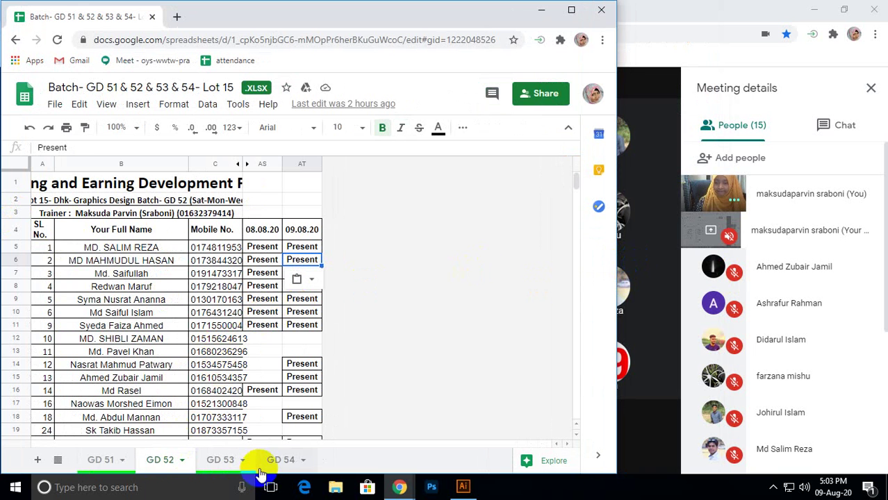
Open the GD 54 sheet and copy the Present entry from cell AT9.
click(290, 460)
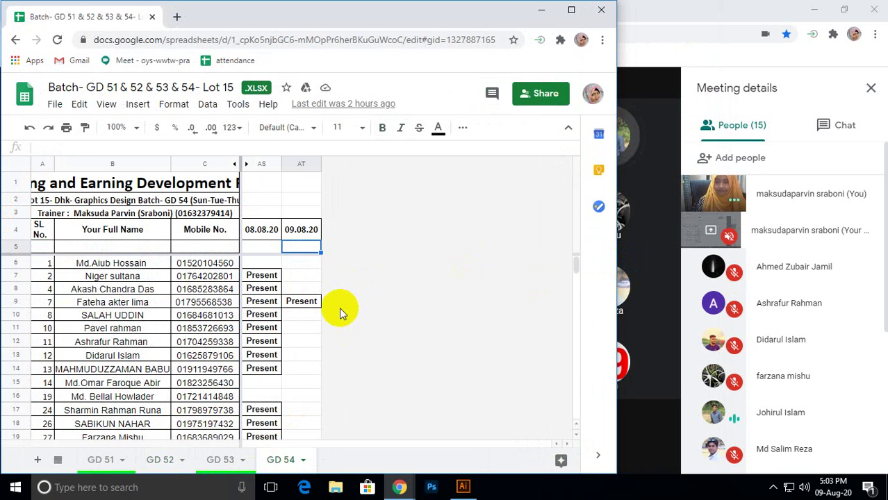
click(306, 301)
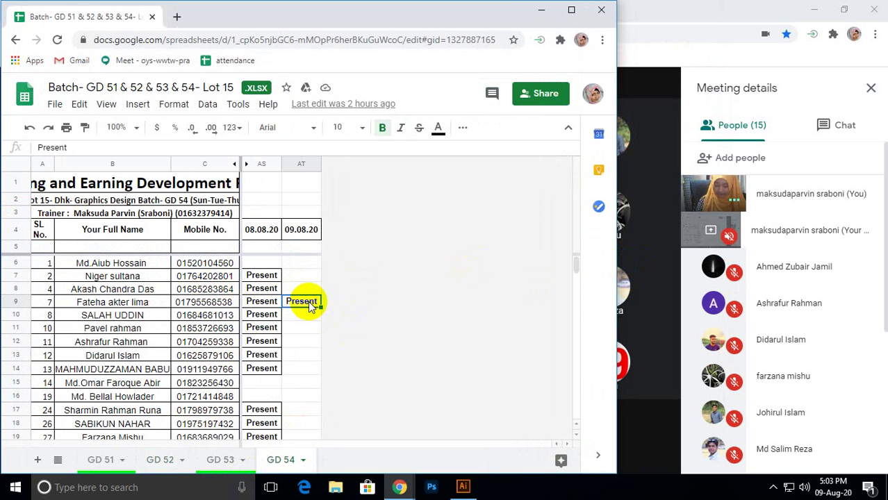
scroll(309, 306, down, 3)
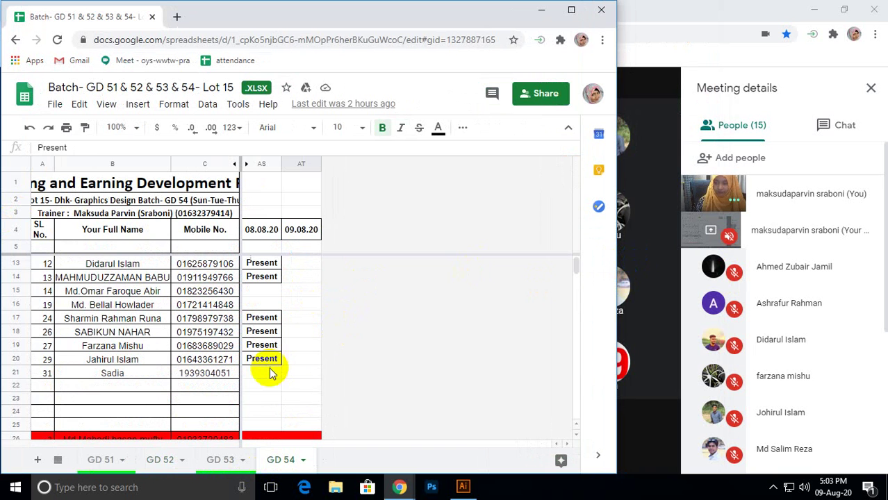
click(298, 378)
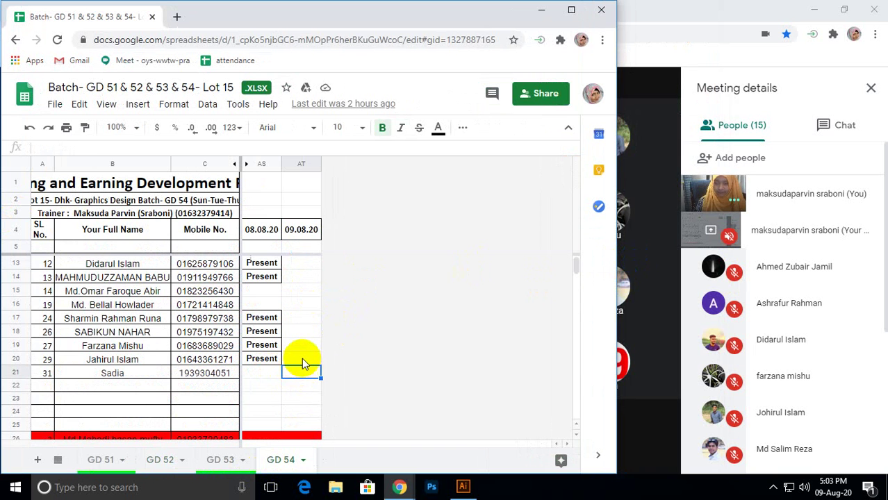
Enter Present in the 09.08.20 column for rows 17 to 20.
click(302, 359)
text(Present)
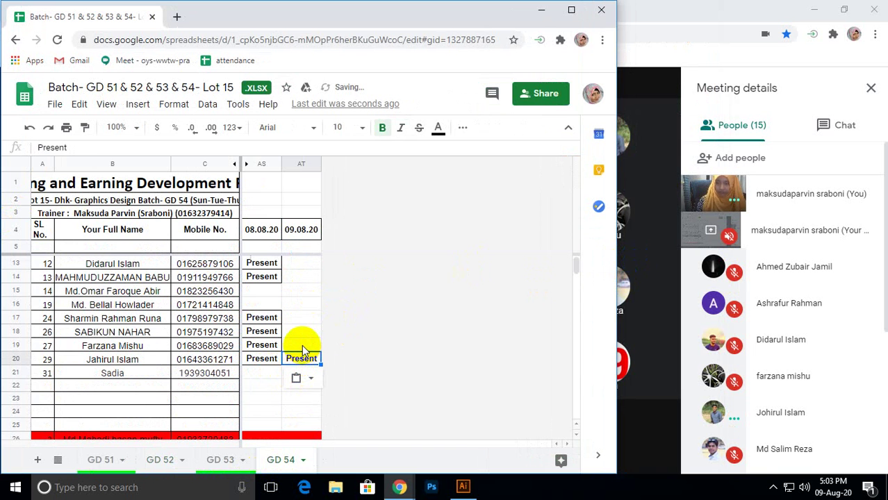
click(299, 346)
text(Present)
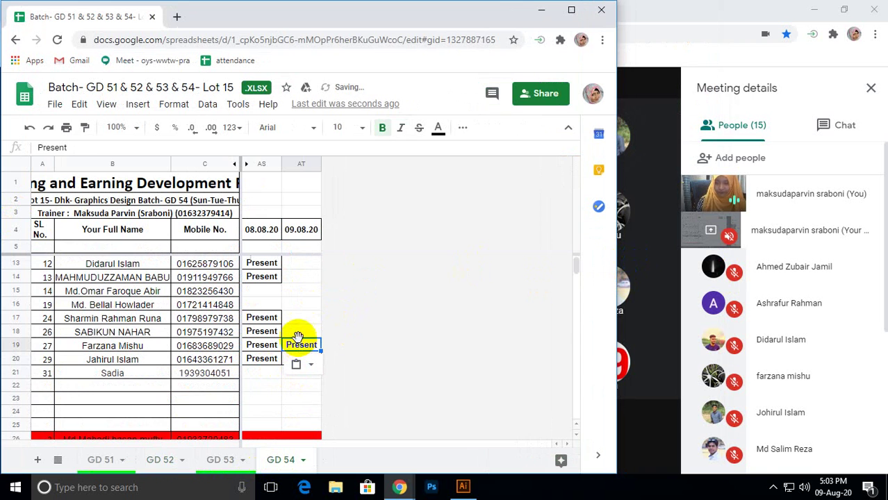
click(296, 335)
text(Present)
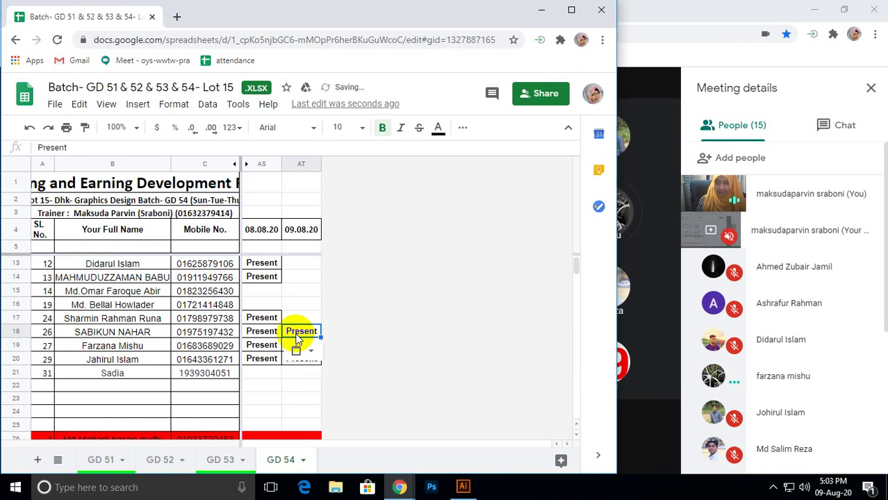
click(294, 319)
text(Present)
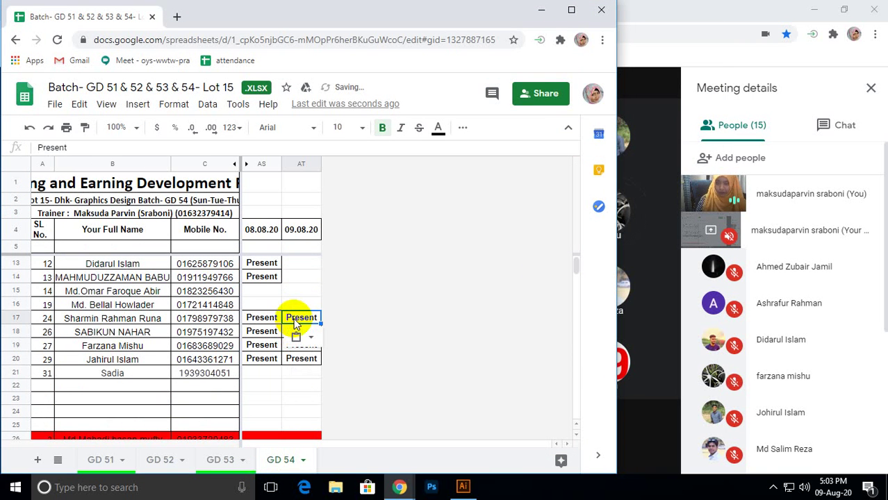
Enter Present in the 09.08.20 column for rows 10 to 14.
click(298, 289)
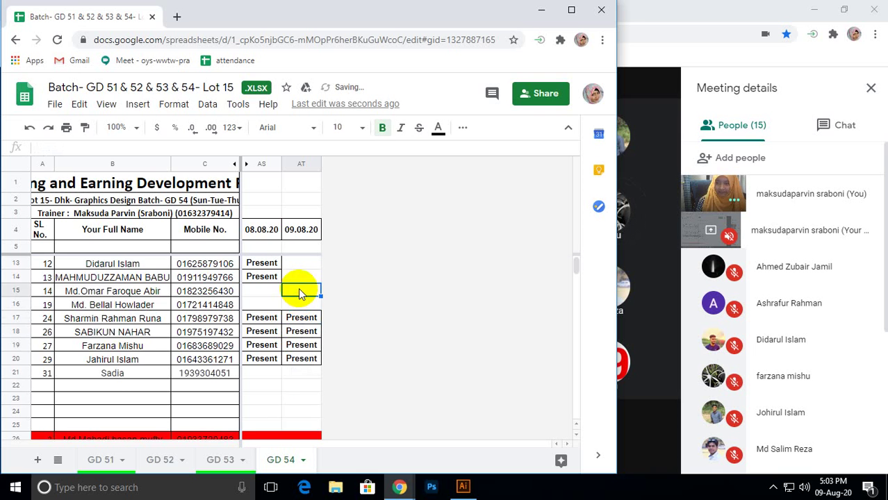
scroll(298, 288, up, 2)
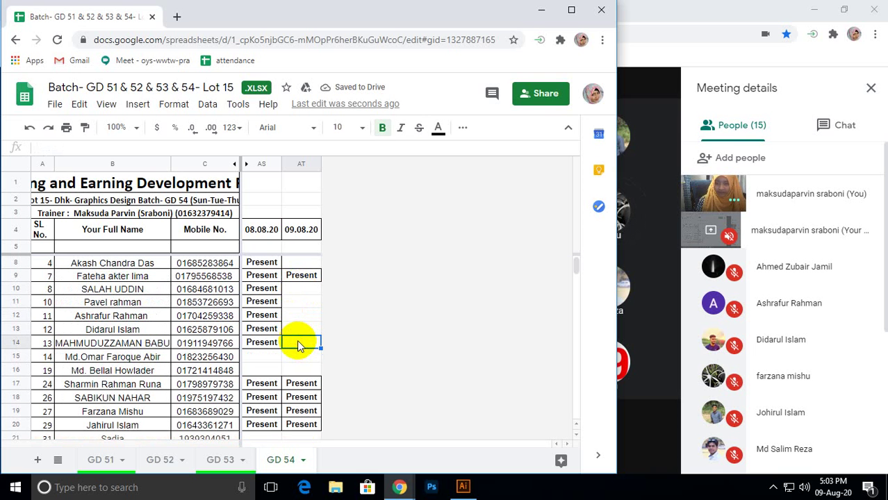
text(Present)
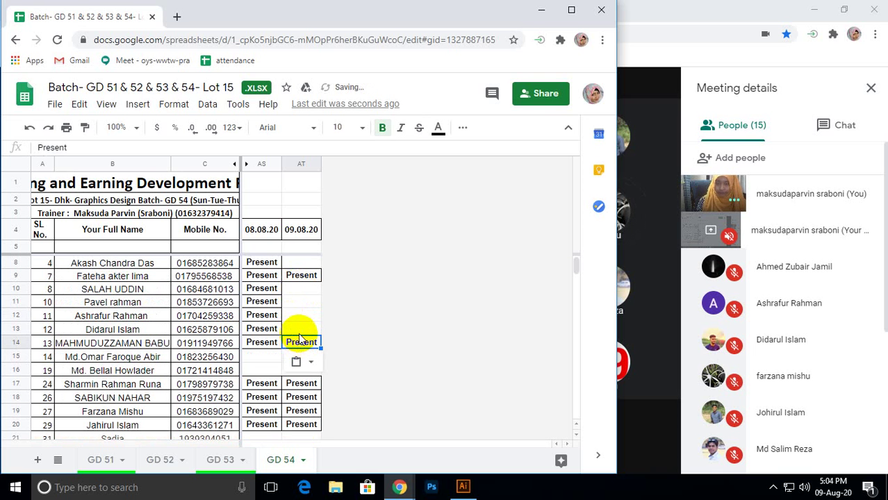
click(301, 330)
text(Present)
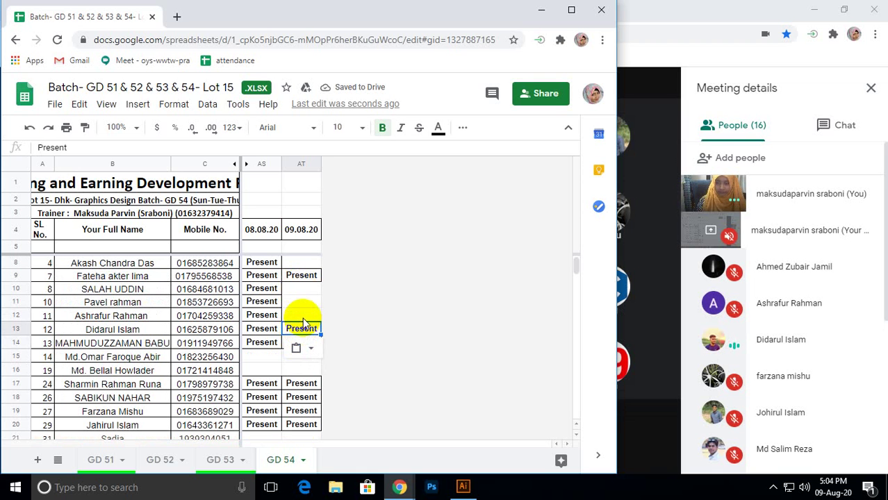
click(297, 315)
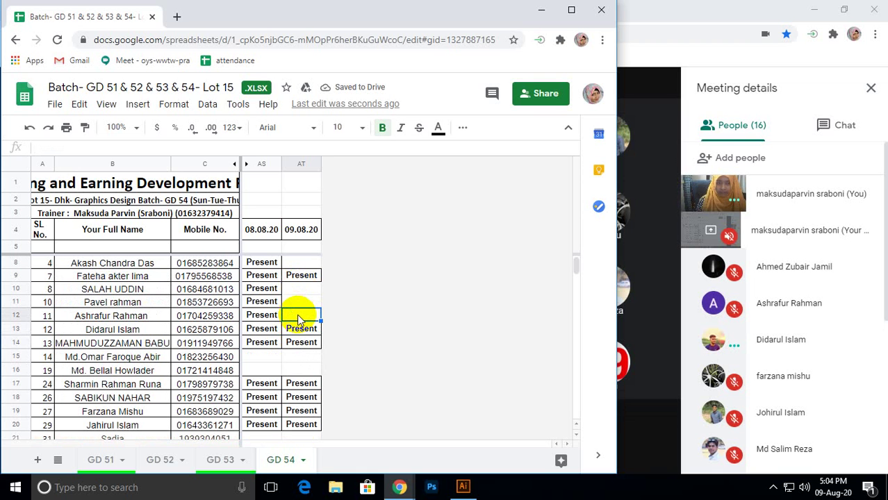
text(Present)
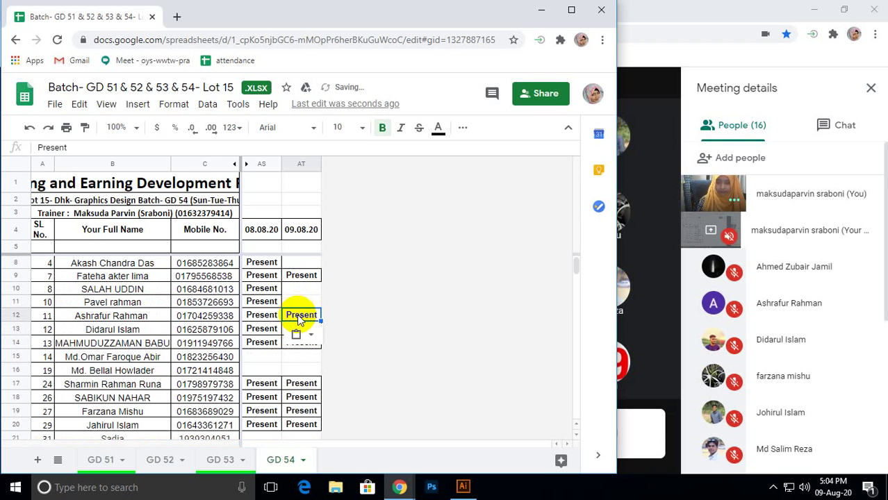
click(298, 307)
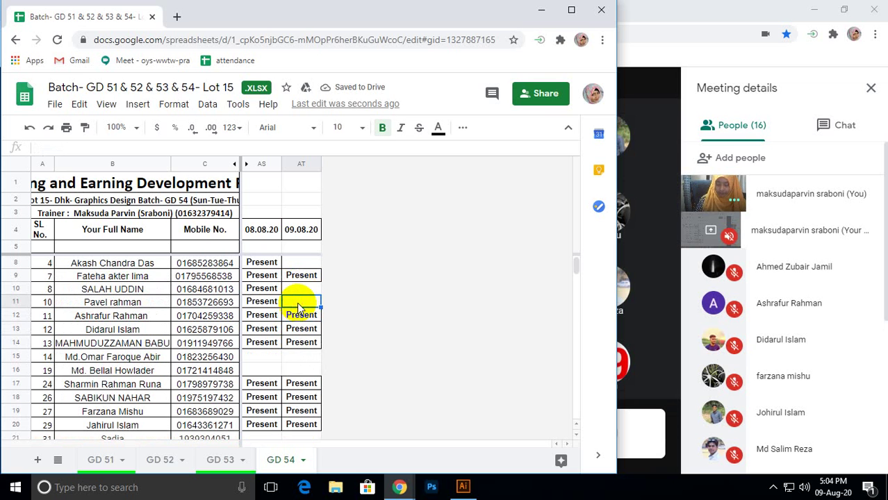
key(ctrl+v)
click(301, 289)
key(ctrl+v)
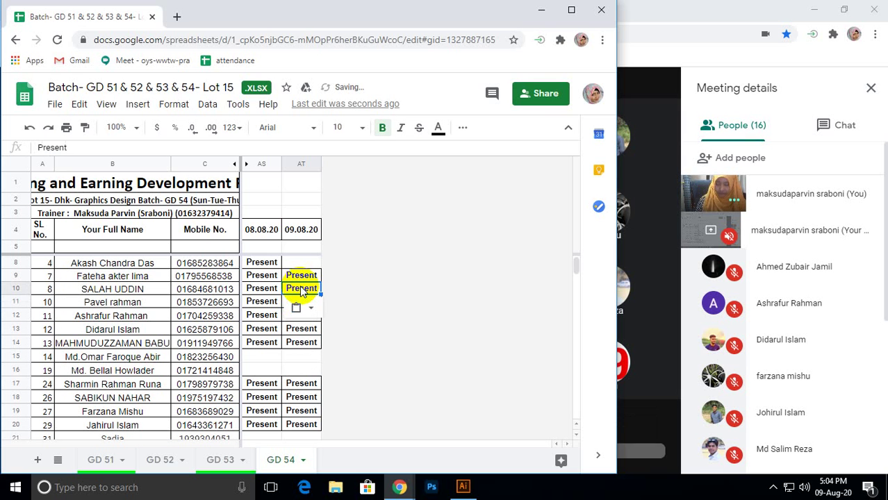
Compare the GD 54 names with the meeting participants and enter Present in the 09.08.20 column for row 7.
scroll(306, 294, up, 1)
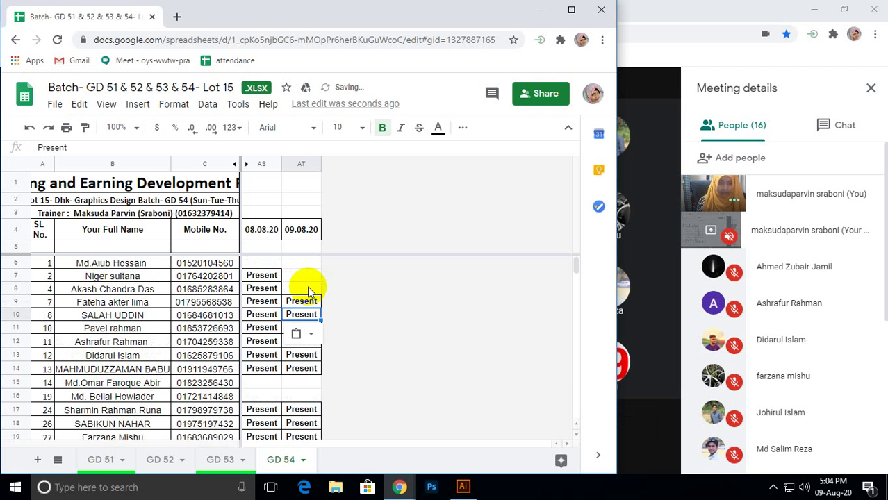
scroll(827, 354, down, 3)
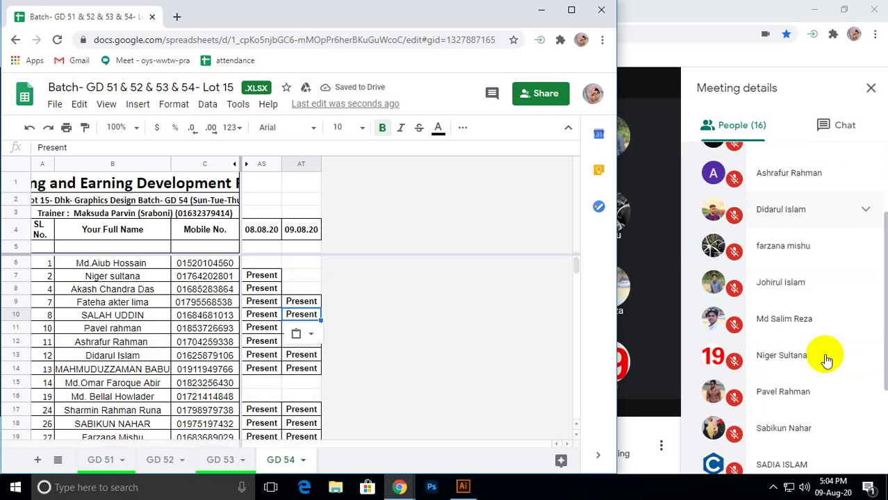
scroll(825, 358, down, 2)
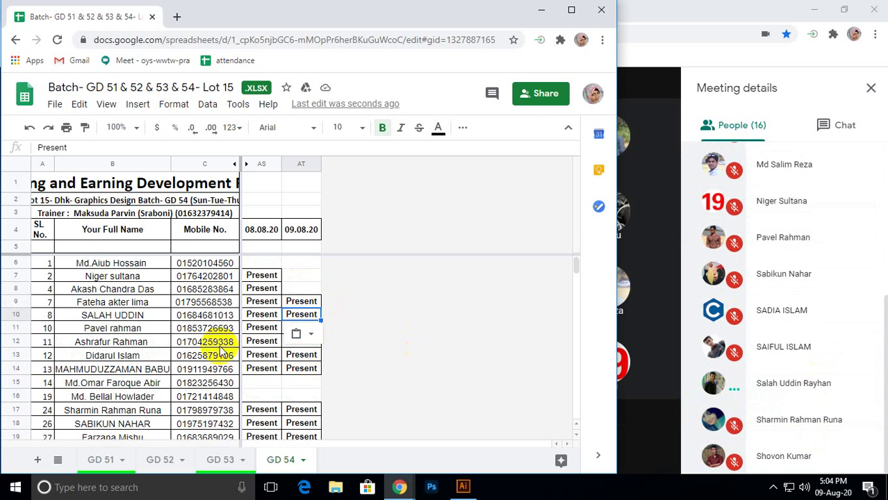
click(267, 318)
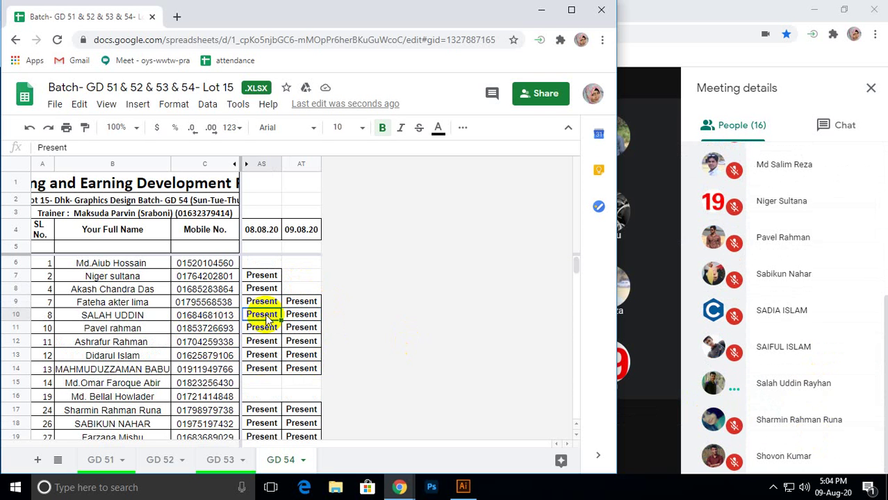
click(303, 287)
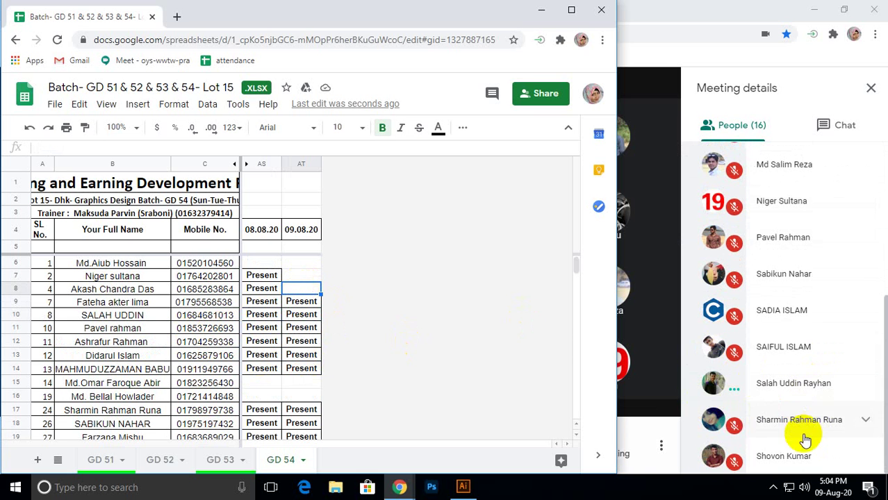
scroll(808, 455, up, 5)
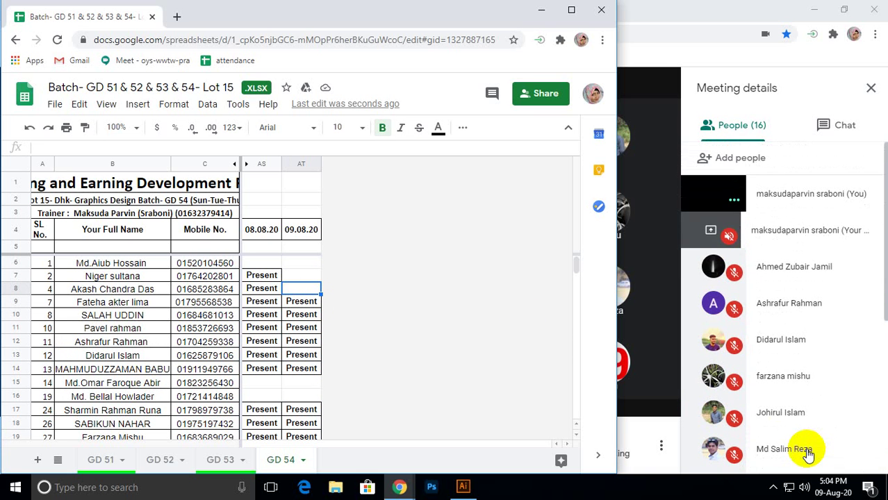
click(299, 277)
text(Present)
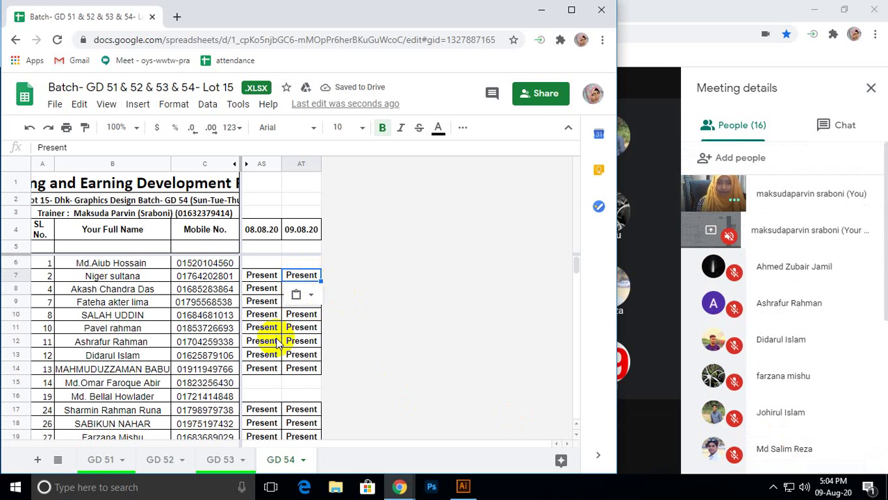
Check the 09.08.20 attendance entries in the GD 54 and GD 53 sheets against the meeting's participant list.
scroll(278, 342, down, 2)
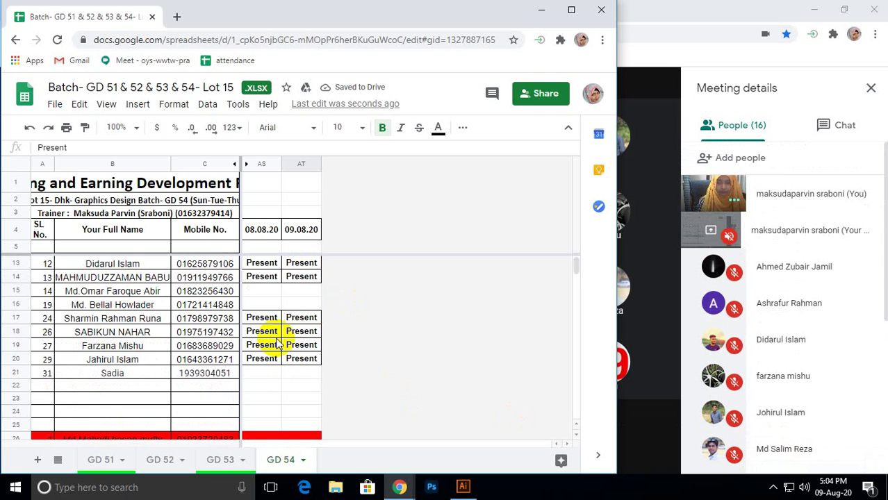
scroll(278, 342, down, 1)
scroll(276, 343, up, 1)
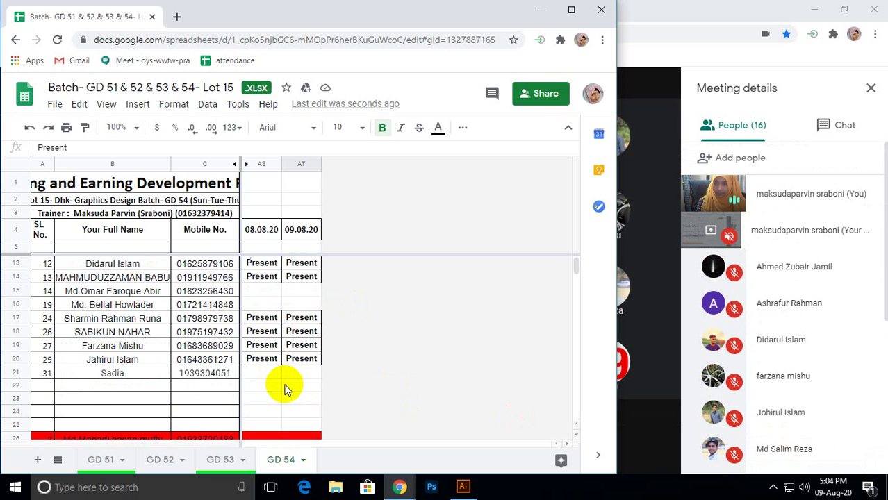
scroll(285, 390, up, 1)
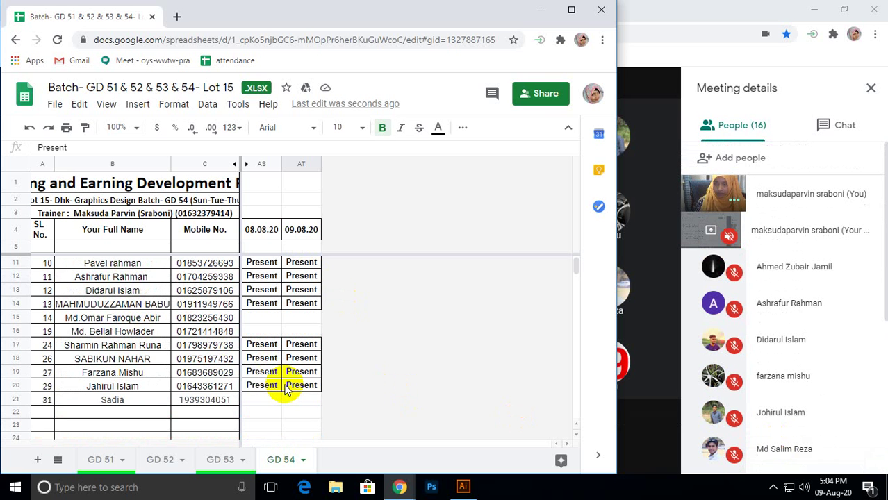
scroll(285, 389, up, 1)
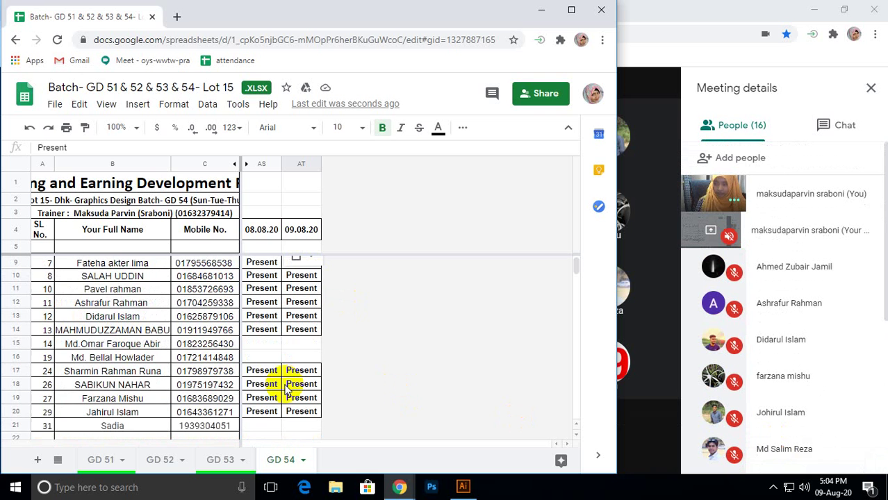
scroll(284, 389, up, 1)
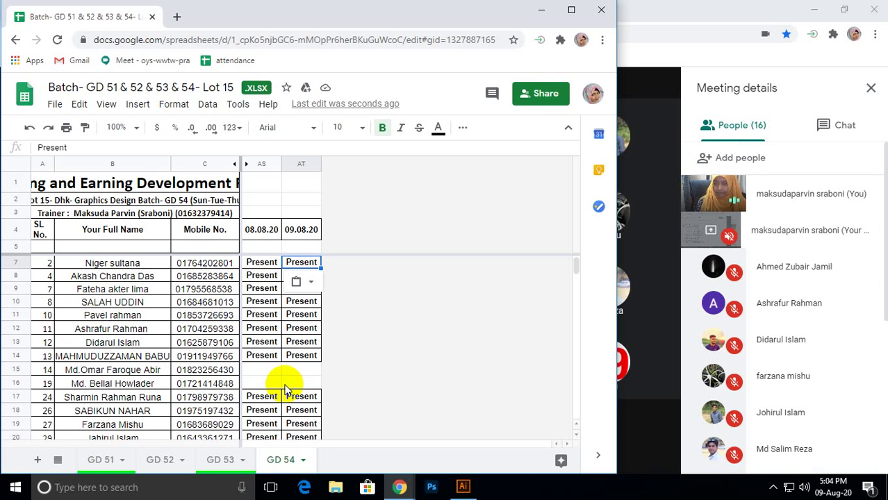
scroll(285, 390, up, 1)
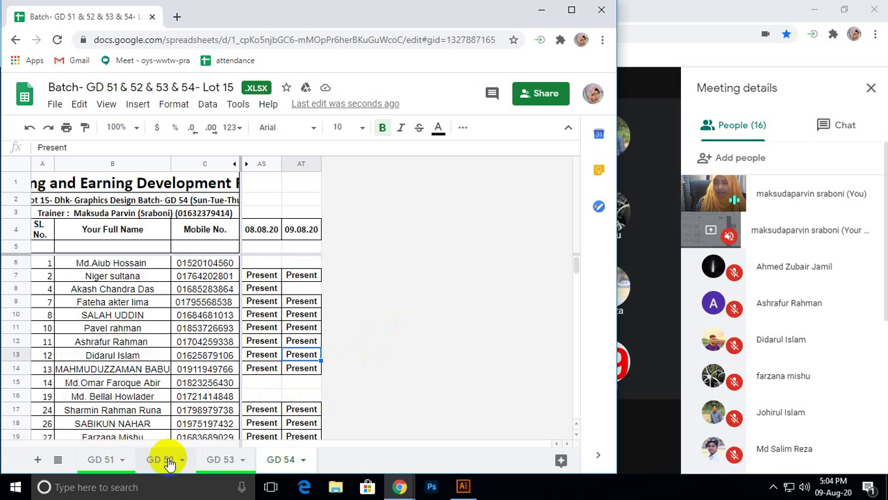
click(219, 461)
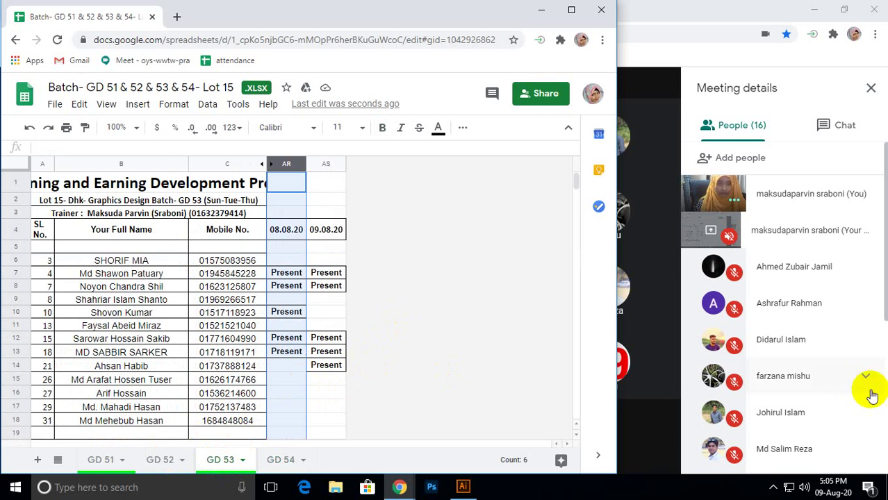
scroll(822, 360, down, 1)
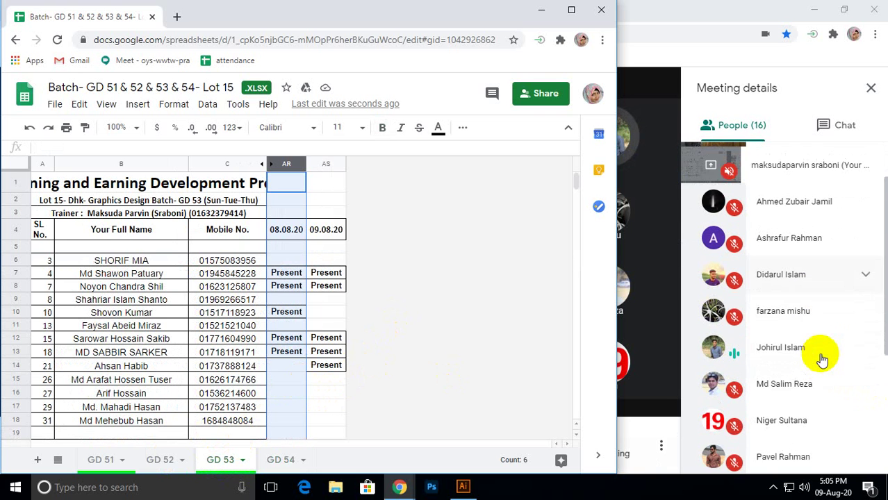
scroll(820, 357, down, 3)
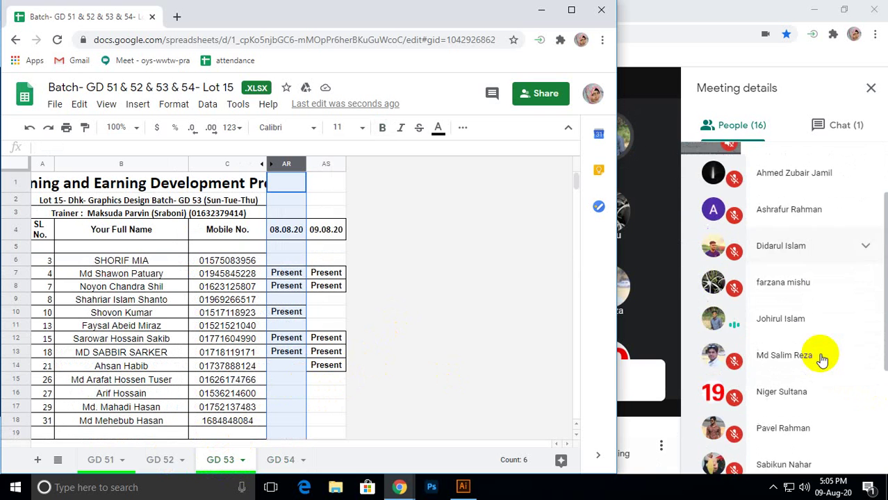
Read the new message in the Google Meet chat, show the participant list again and return to the attendance spreadsheet.
click(843, 122)
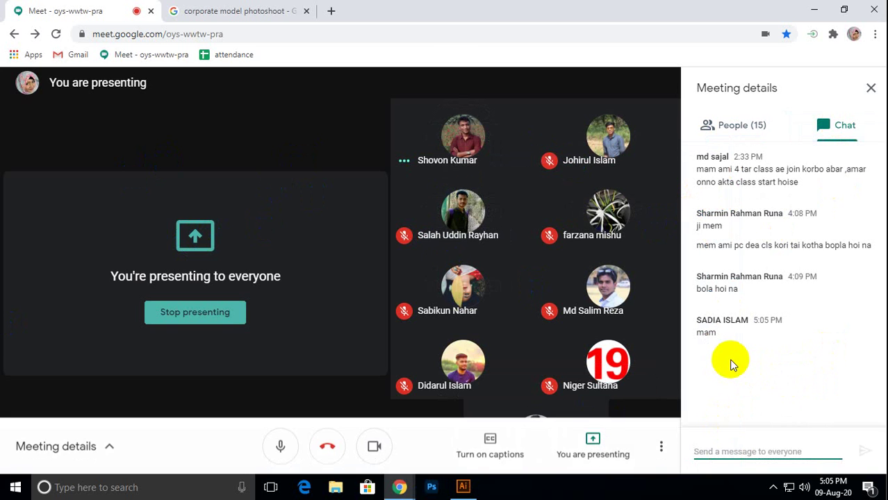
click(741, 130)
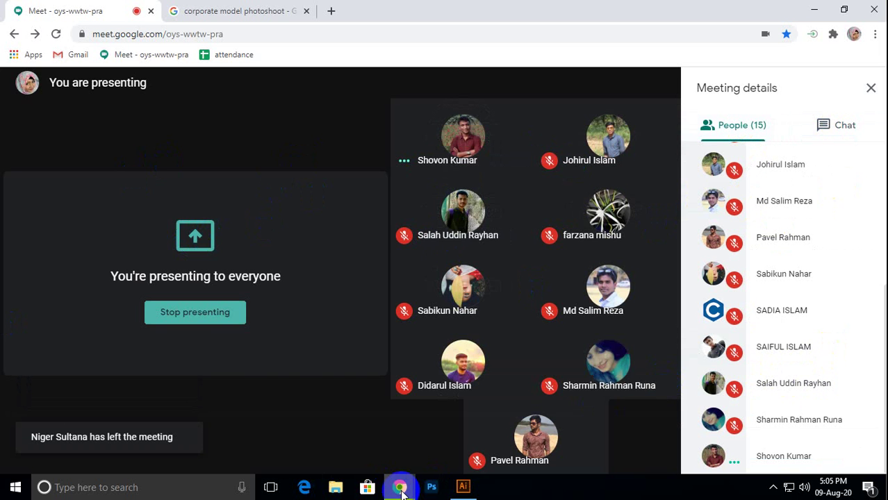
mouse_move(401, 489)
click(166, 431)
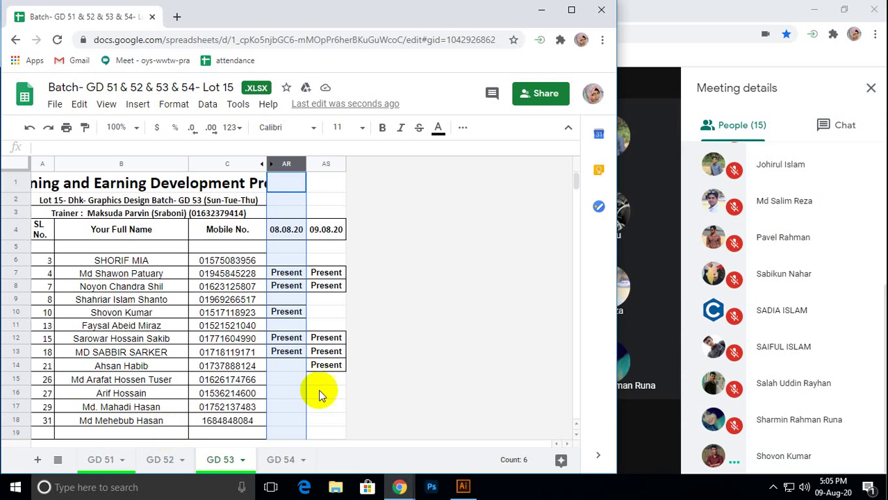
Enter Present in the 09.08.20 column for row 21 of the GD 54 sheet.
scroll(379, 341, down, 1)
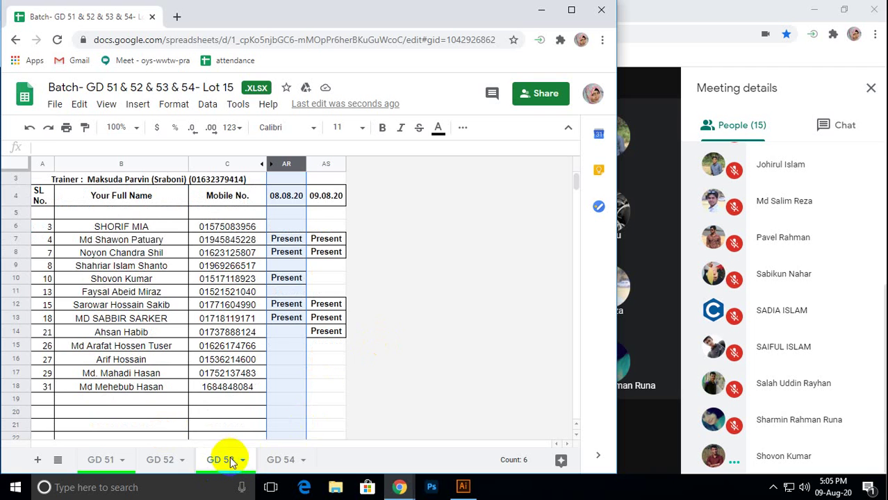
click(275, 460)
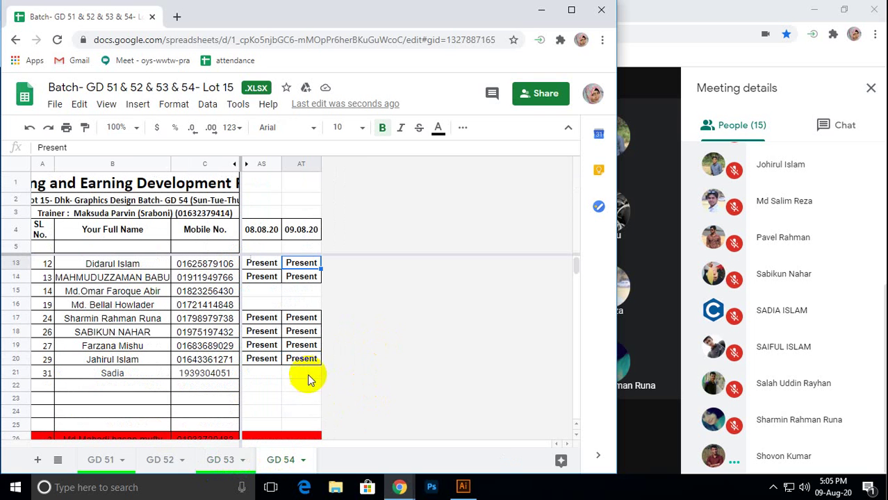
click(306, 374)
text(Present)
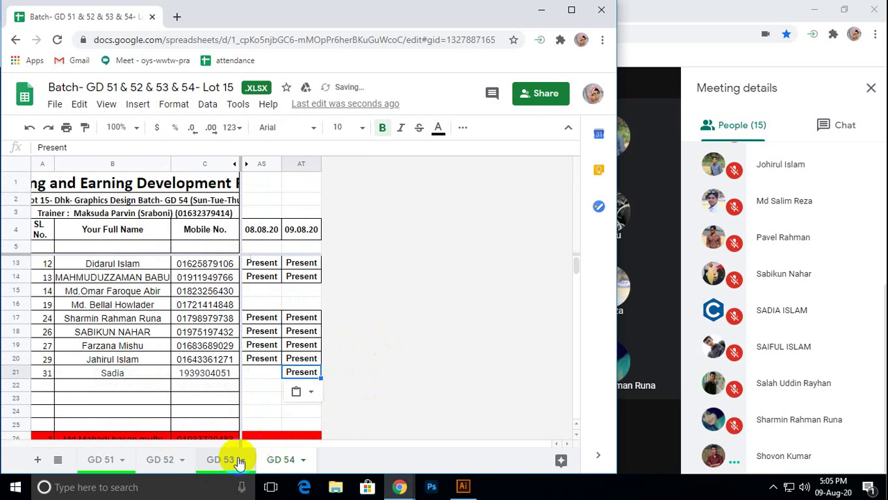
Enter Present in the 09.08.20 column for row 10 of the GD 53 sheet.
click(216, 462)
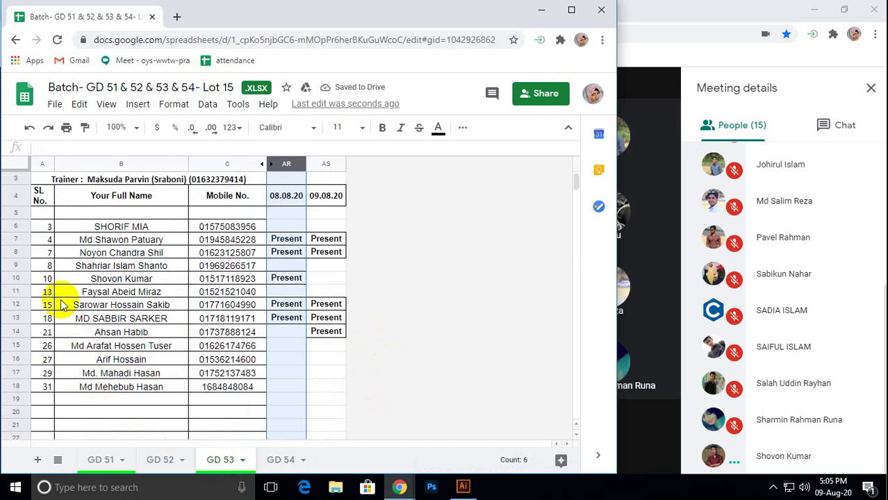
click(10, 278)
click(330, 277)
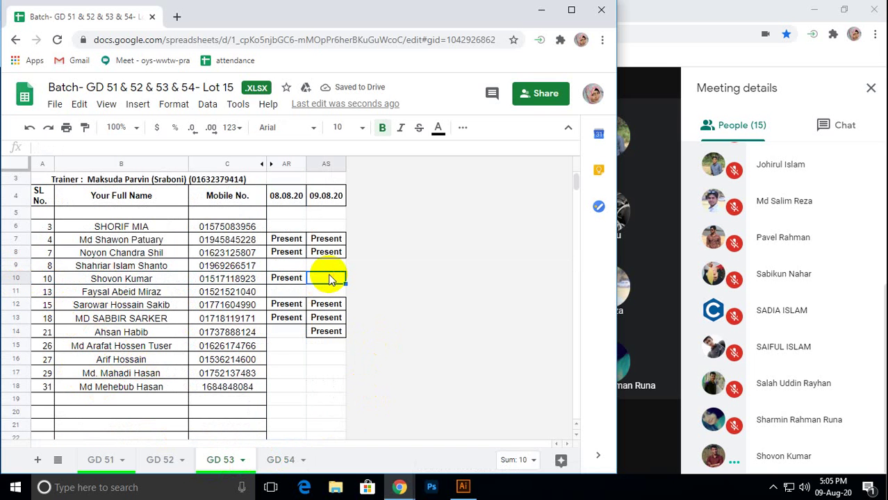
text(Present)
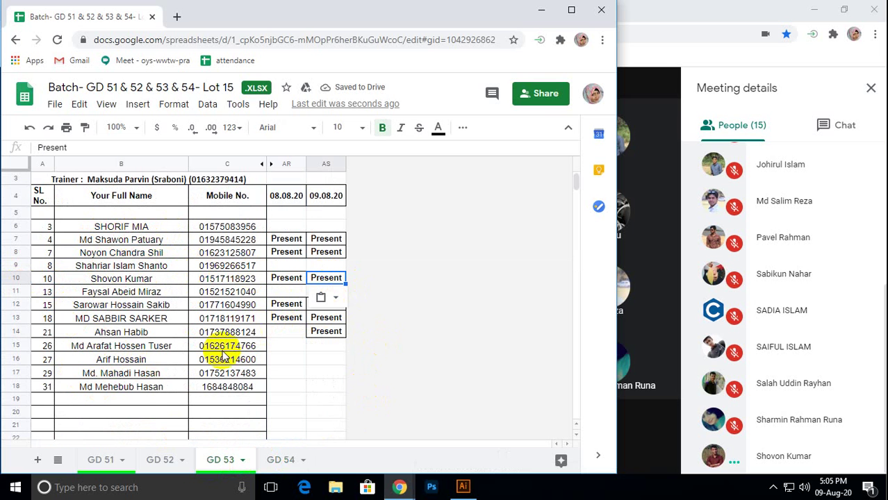
Check the 09.08.20 entries in the GD 52 sheet against the full participant list, and look over the GD 51 sheet.
click(155, 460)
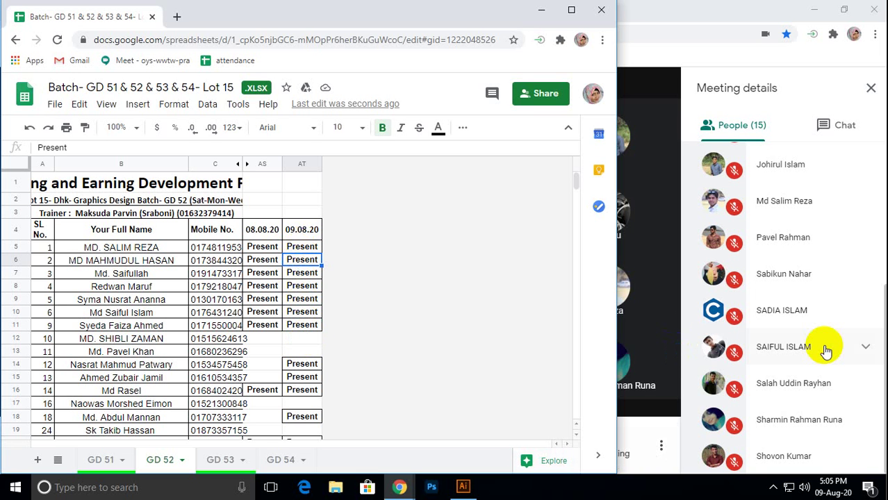
scroll(816, 386, up, 2)
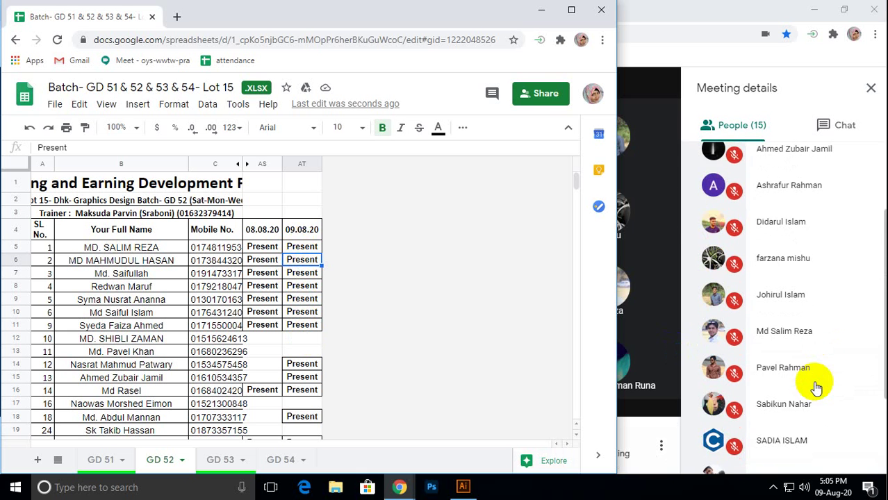
scroll(816, 386, up, 2)
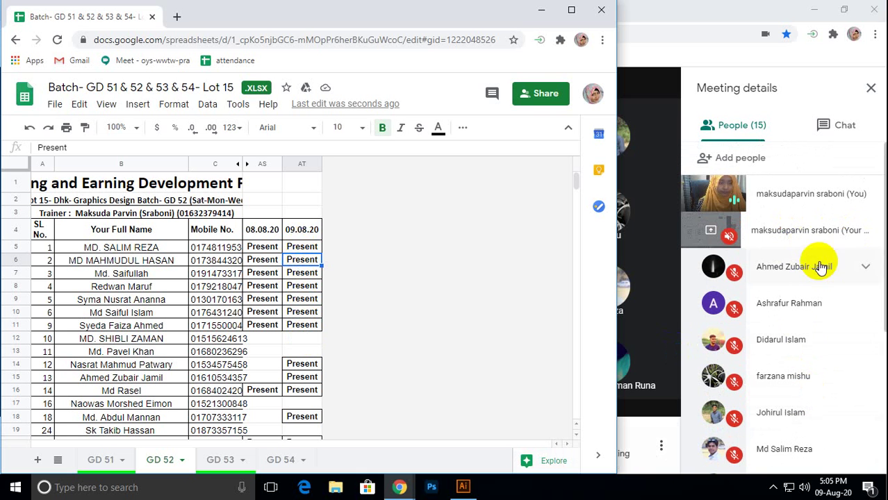
scroll(836, 332, down, 1)
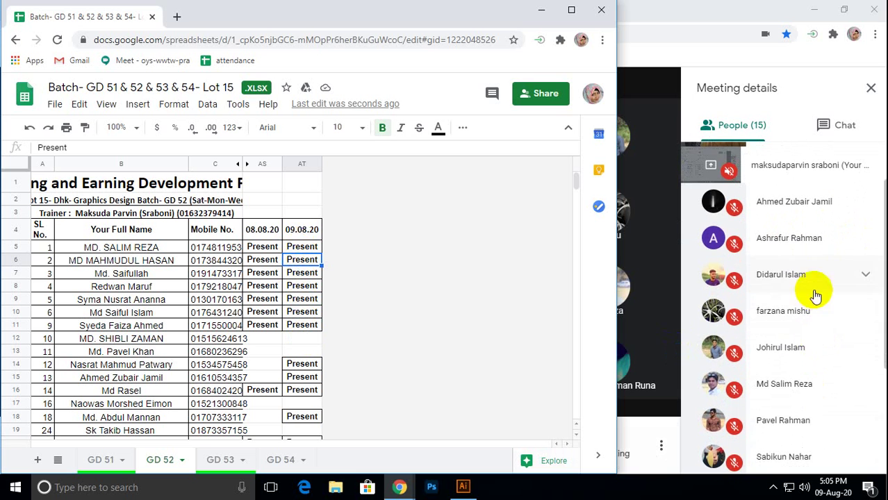
scroll(818, 356, down, 2)
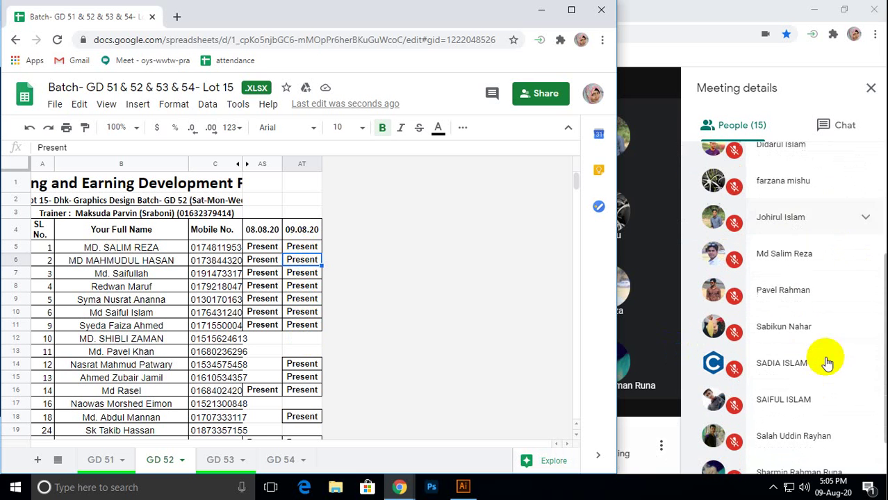
scroll(816, 383, down, 1)
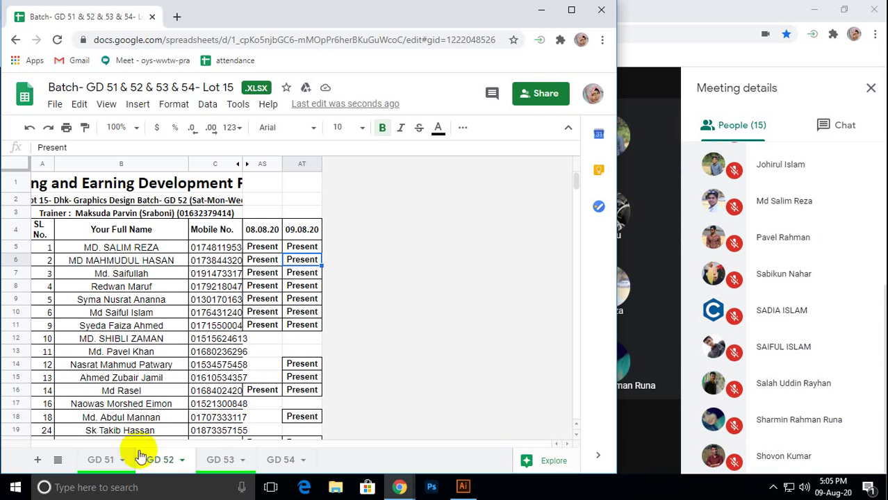
click(111, 460)
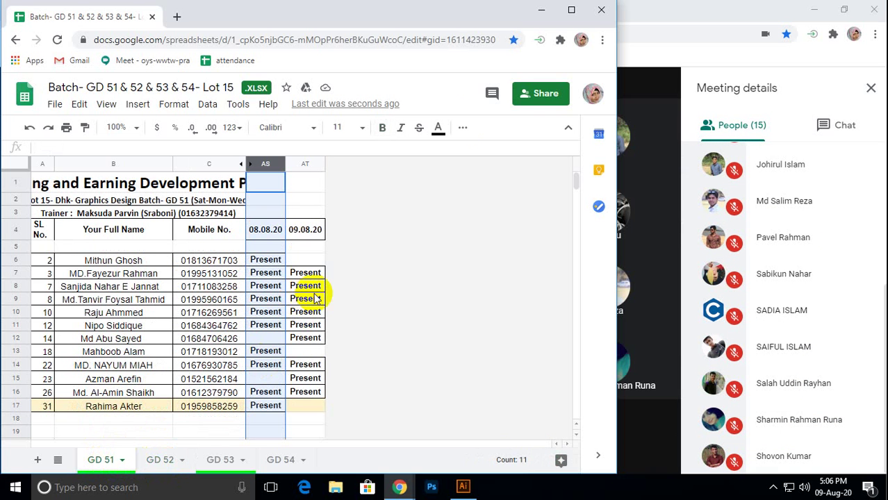
Minimize the attendance spreadsheet window and close the meeting details pane in Google Meet.
click(543, 10)
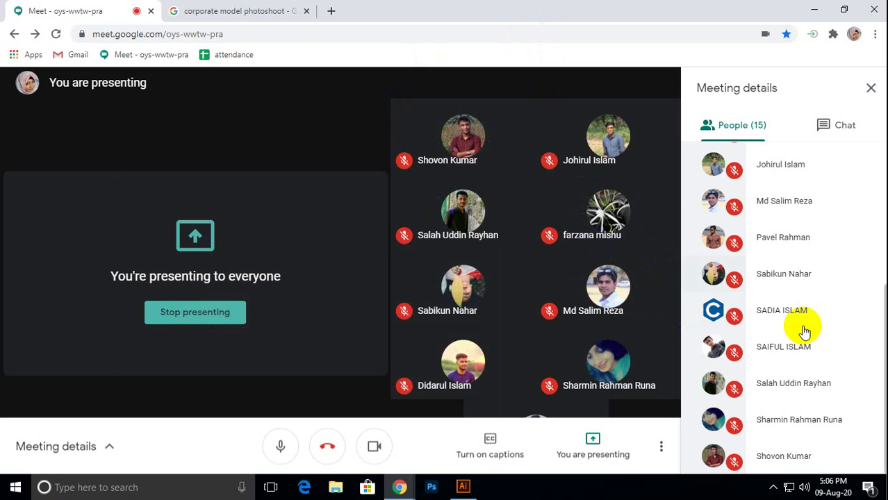
scroll(804, 332, up, 5)
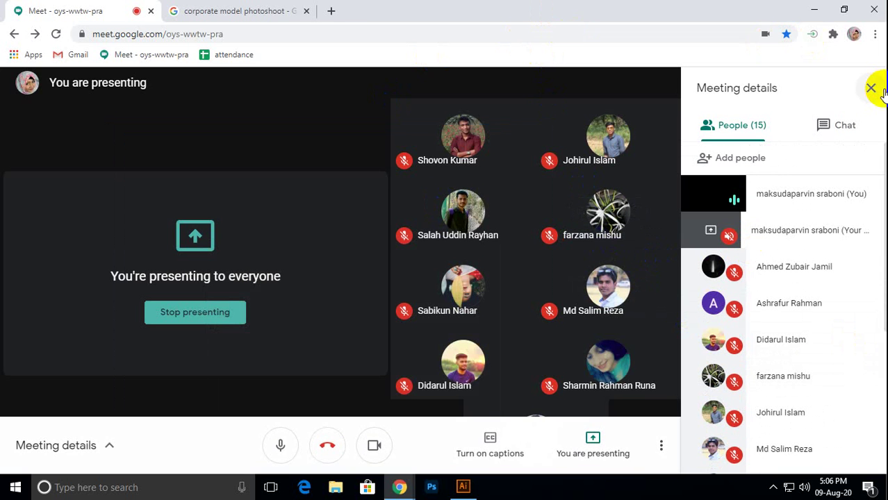
click(871, 88)
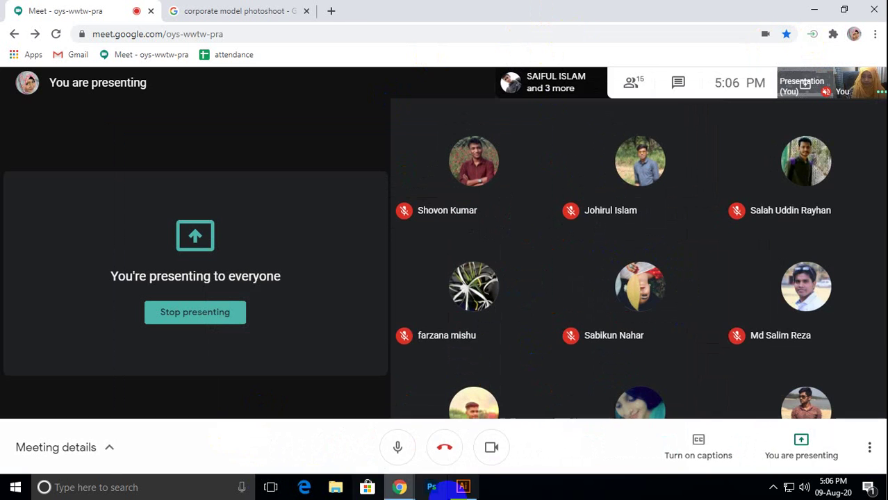
Switch to Illustrator and delete the grouped flyer presentation with its gradient background.
click(462, 487)
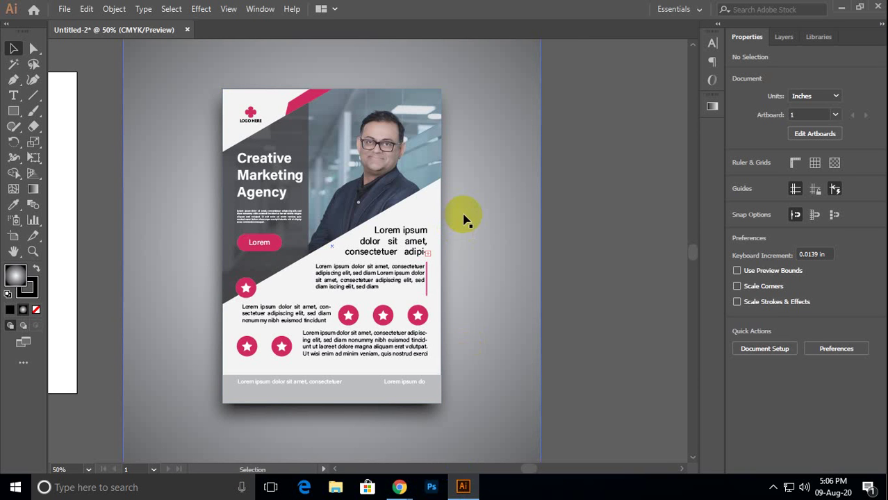
click(575, 253)
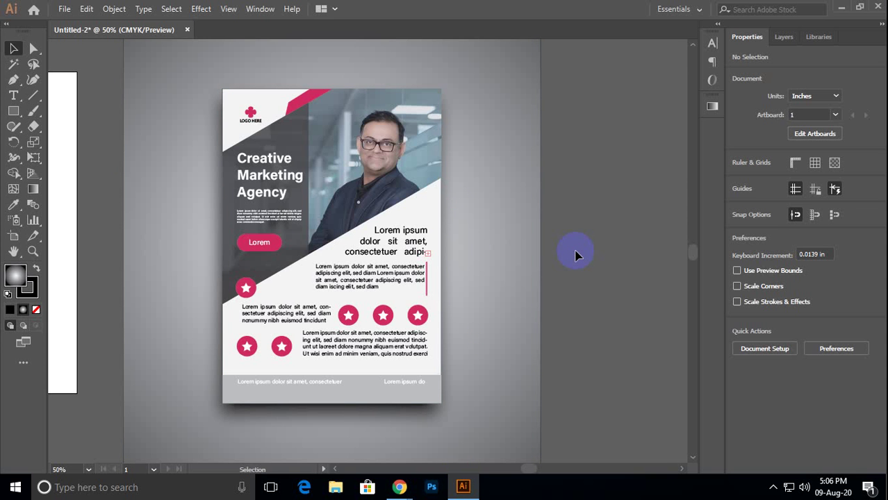
scroll(578, 253, down, 2)
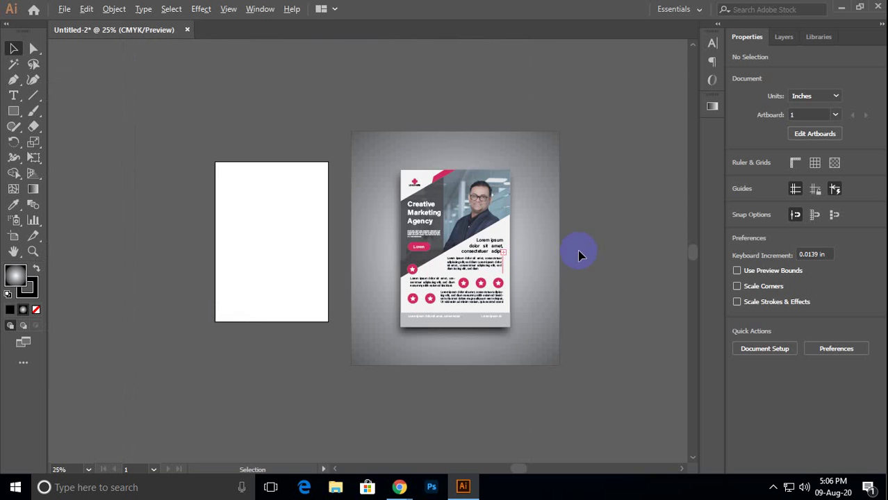
drag(581, 373, 600, 393)
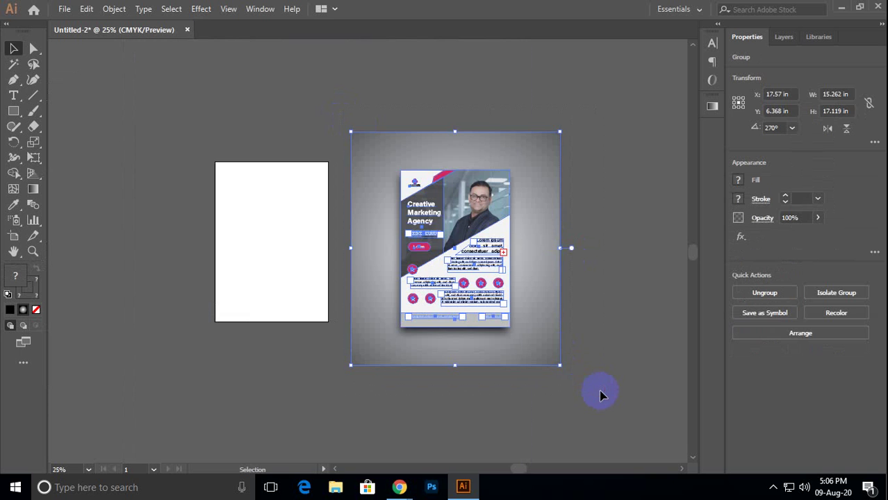
key(Delete)
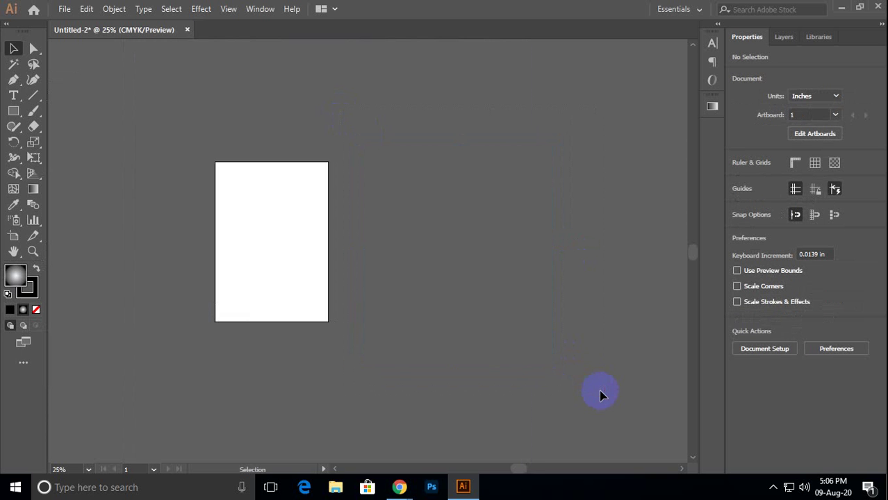
Draw two wavy open paths beside the artboard with the Pencil tool, about 17.3 by 19.8 in and about 10.4 by 22.2 in.
scroll(455, 275, up, 3)
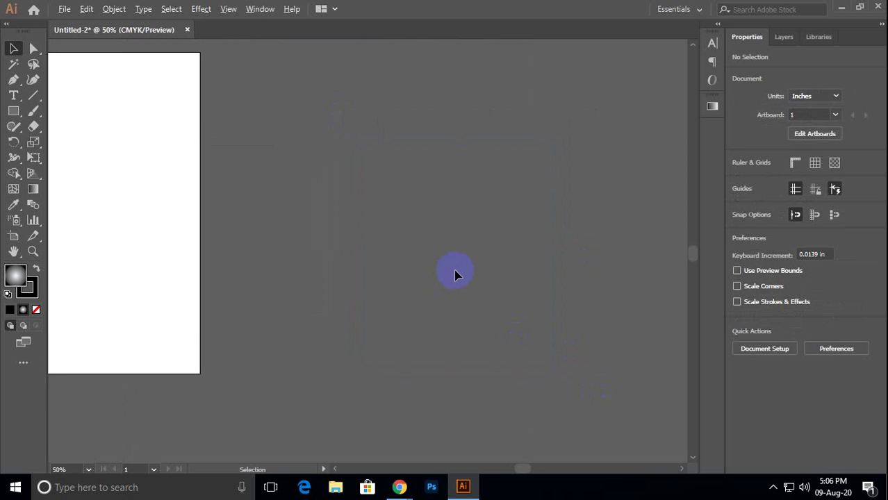
drag(591, 242, 397, 294)
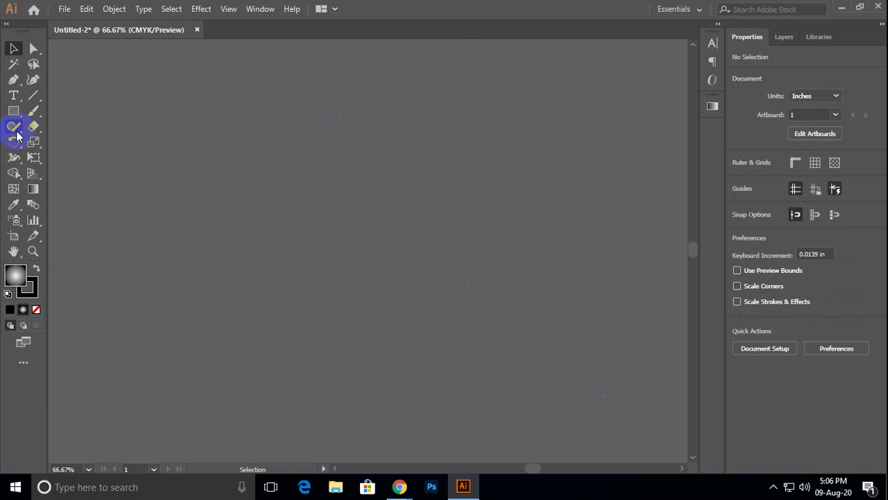
mouse_move(17, 137)
mouse_down()
mouse_move(15, 129)
mouse_move(78, 142)
mouse_up()
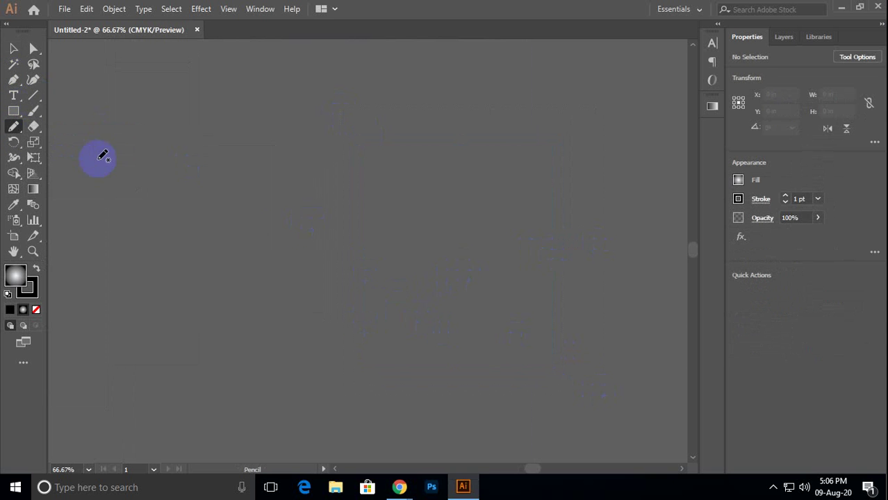
key(ctrl+minus)
key(ctrl+minus)
drag(422, 174, 350, 224)
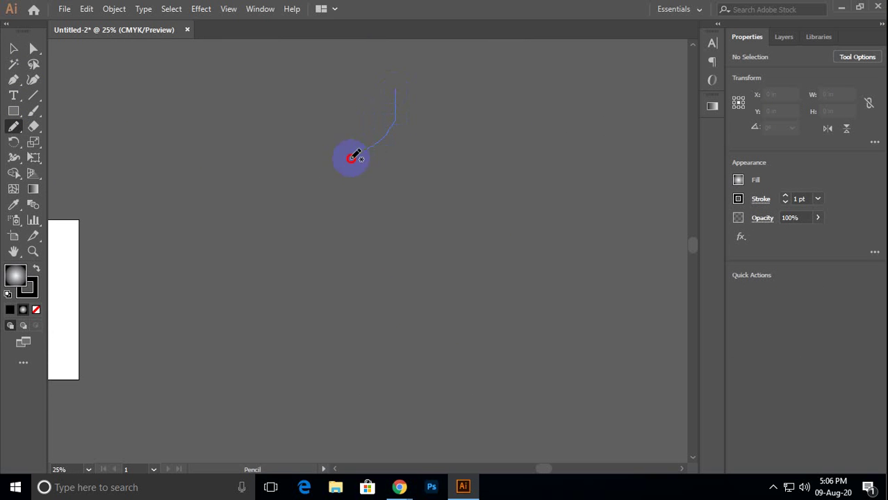
mouse_move(351, 158)
mouse_down()
mouse_move(340, 188)
mouse_move(265, 222)
mouse_up()
drag(204, 310, 160, 359)
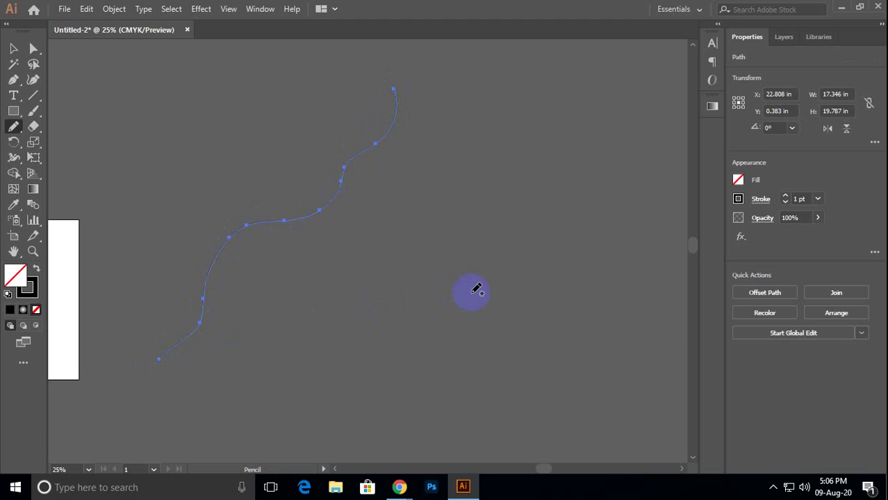
click(497, 426)
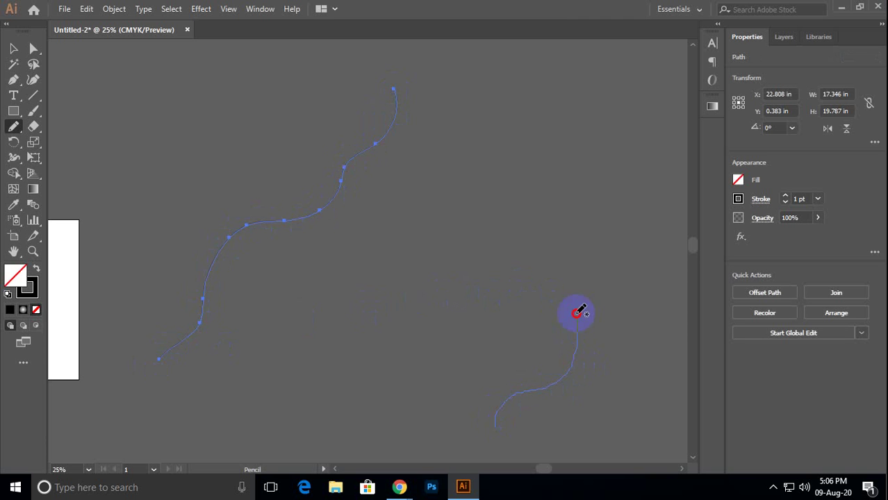
drag(579, 313, 674, 75)
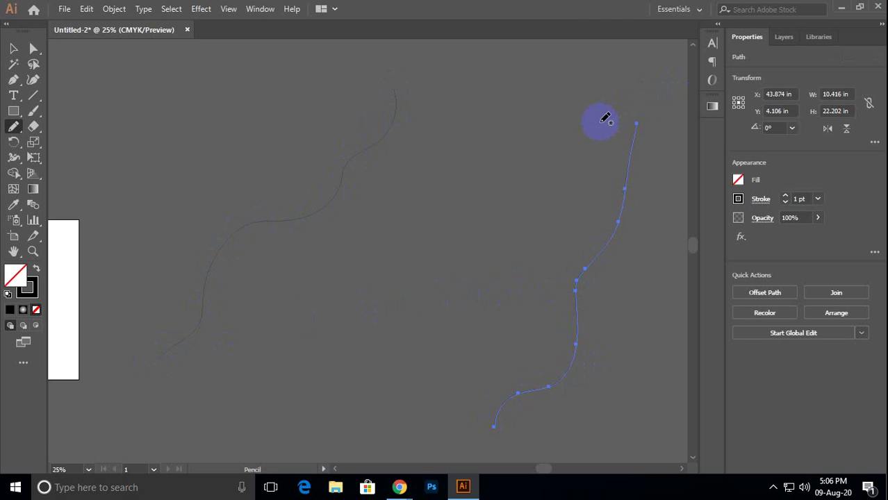
Give the first wavy path, the one nearer the artboard, a red stroke with a weight of 3 pt.
click(13, 49)
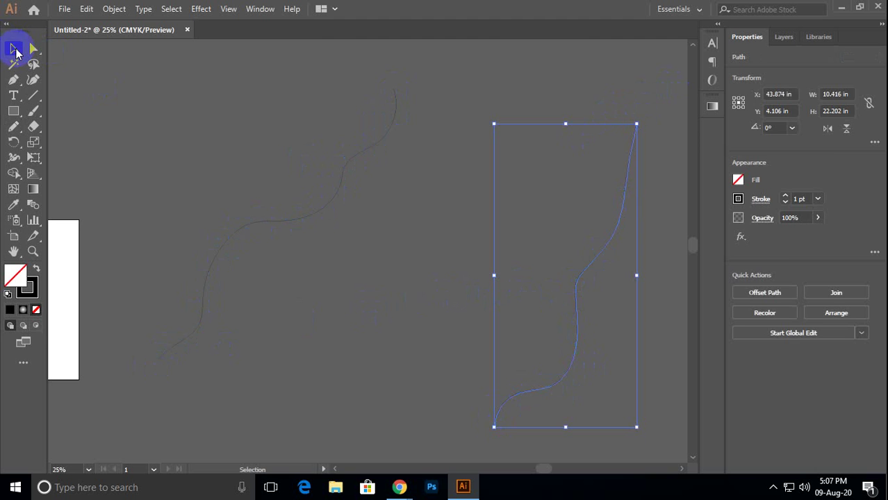
click(288, 134)
drag(279, 113, 413, 195)
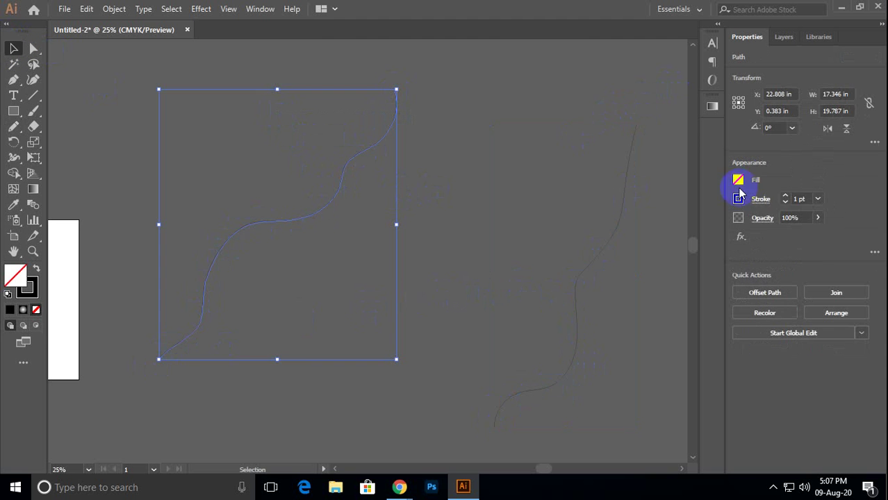
click(738, 198)
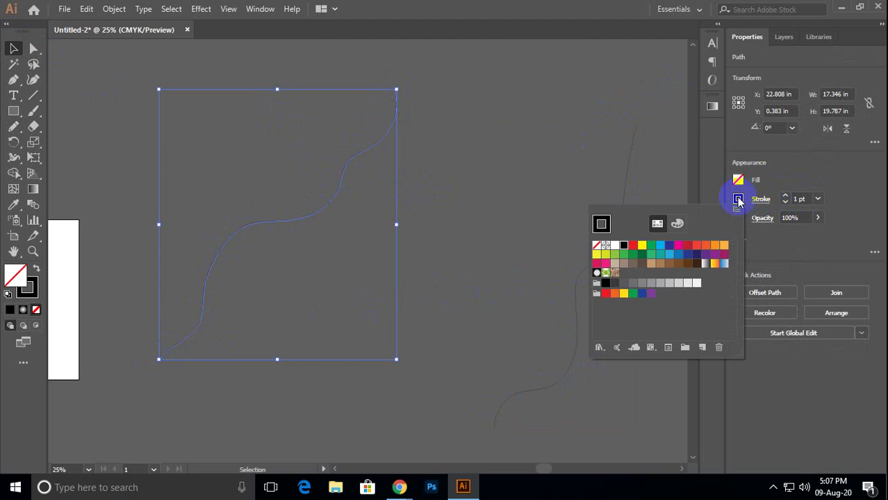
click(629, 247)
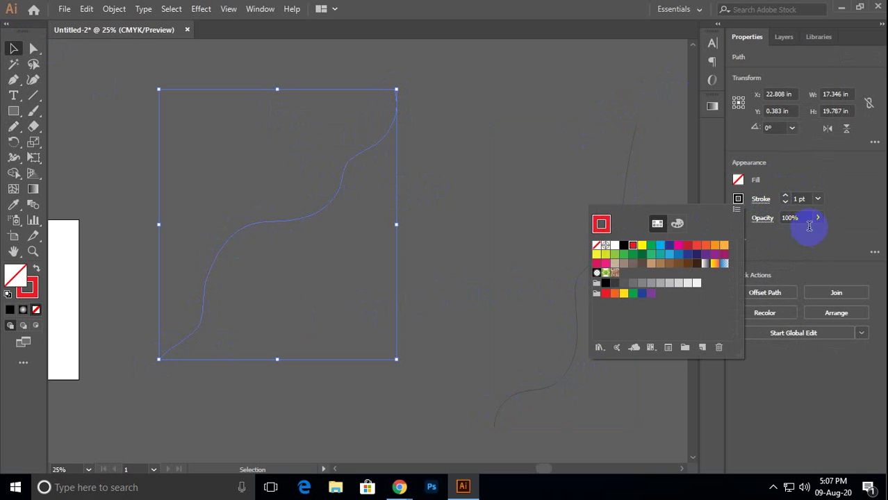
click(803, 200)
double_click(803, 200)
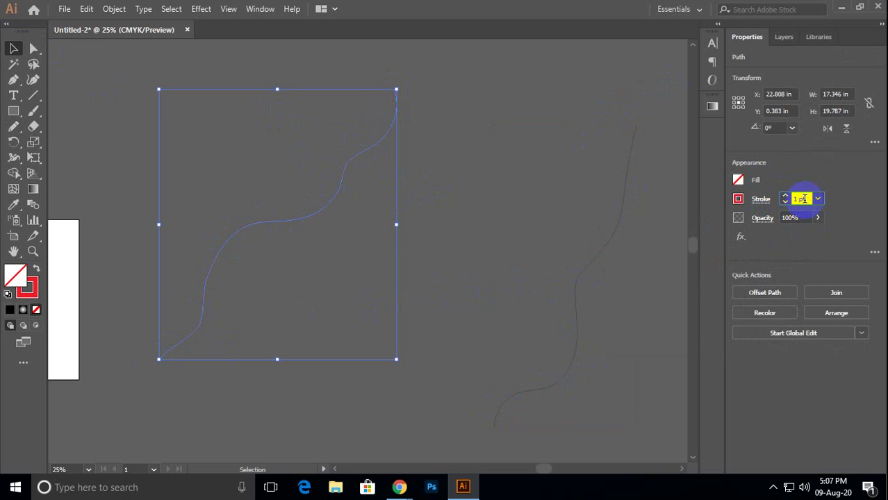
text(2)
key(Return)
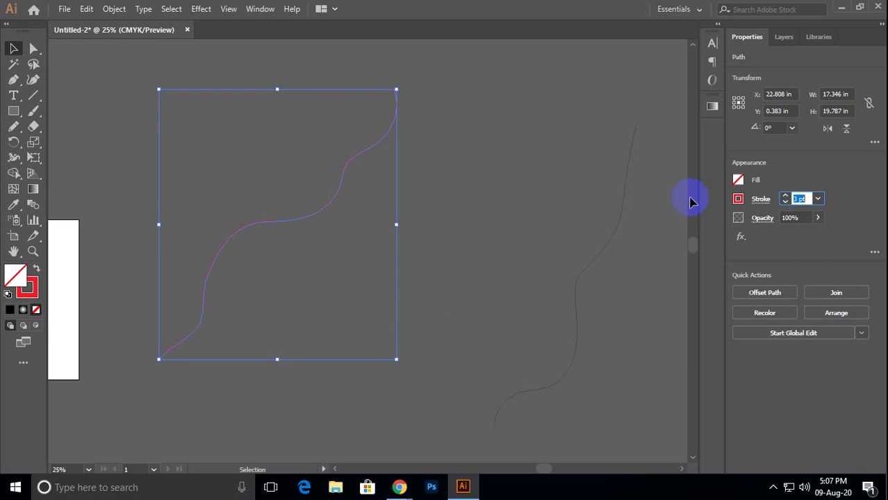
Give the second wavy path, the one farther from the artboard, a blue stroke with a weight of 3 pt.
click(419, 156)
drag(549, 175, 628, 267)
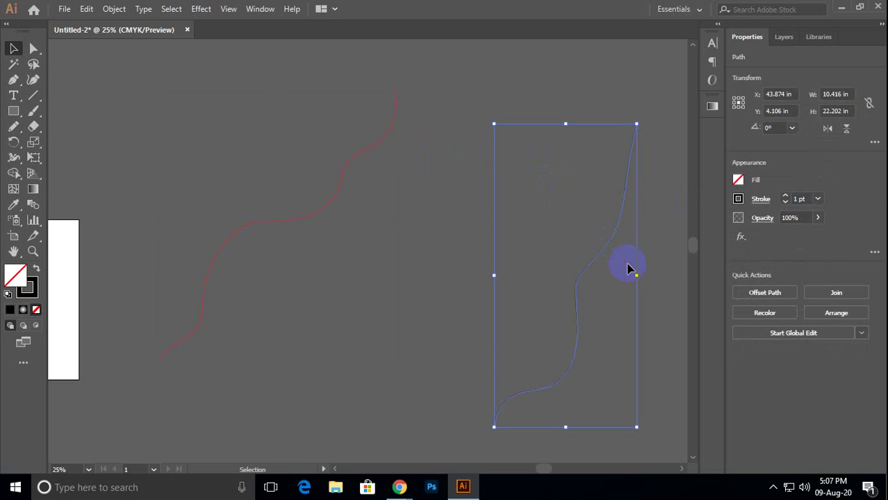
click(735, 200)
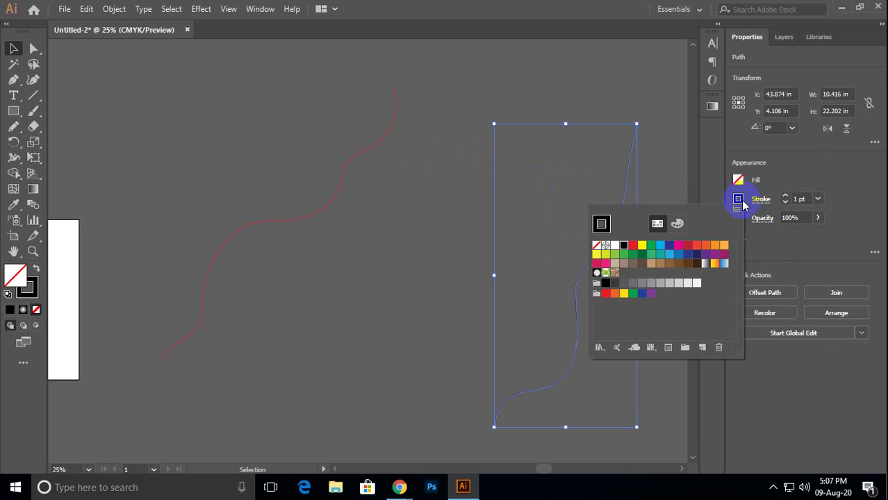
click(678, 254)
click(796, 199)
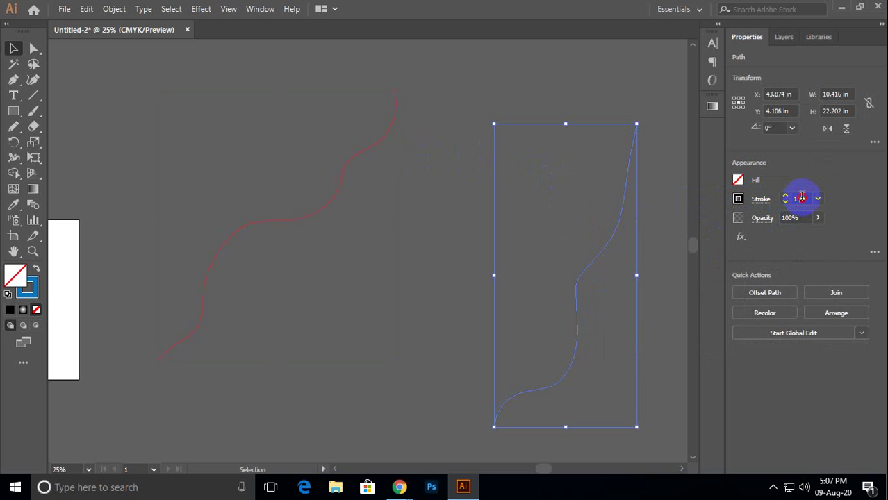
double_click(802, 200)
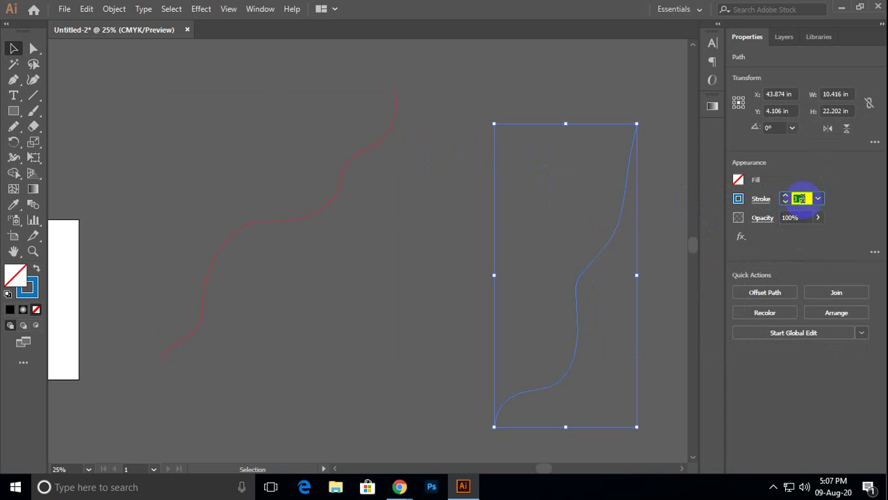
click(280, 159)
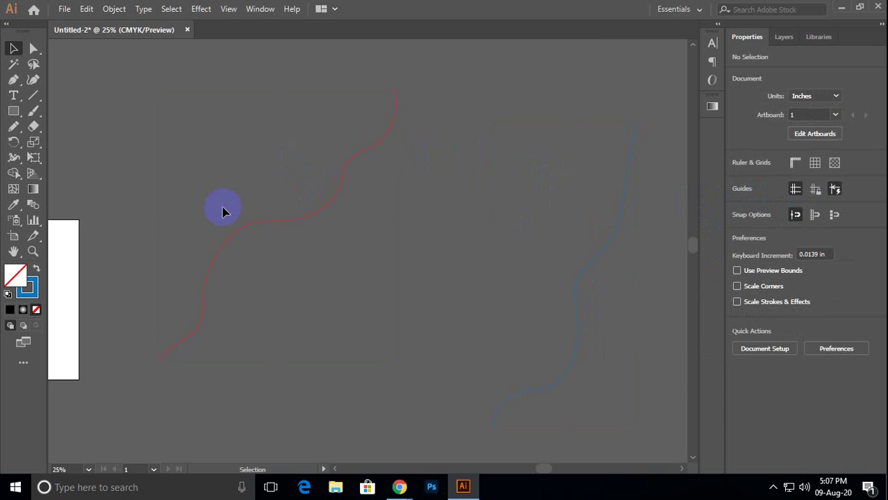
Increase the blue path's stroke weight to 4 pt and activate the Blend tool.
drag(517, 252, 601, 324)
drag(654, 301, 653, 300)
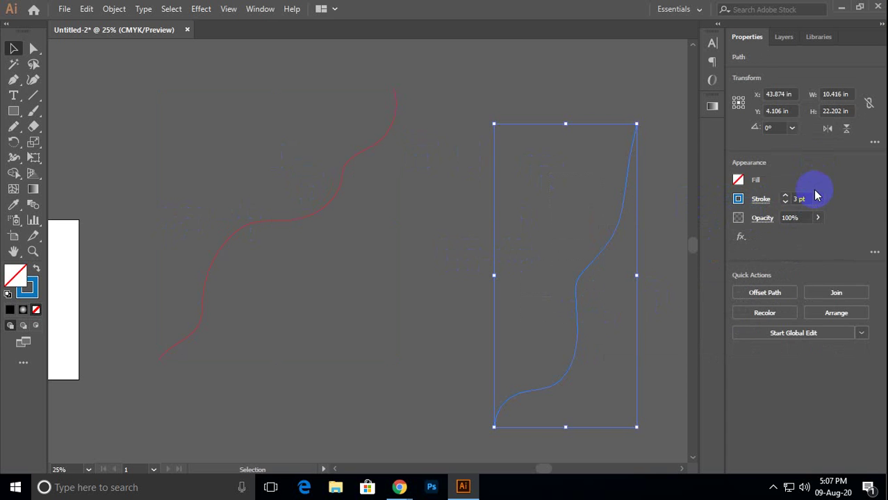
double_click(799, 199)
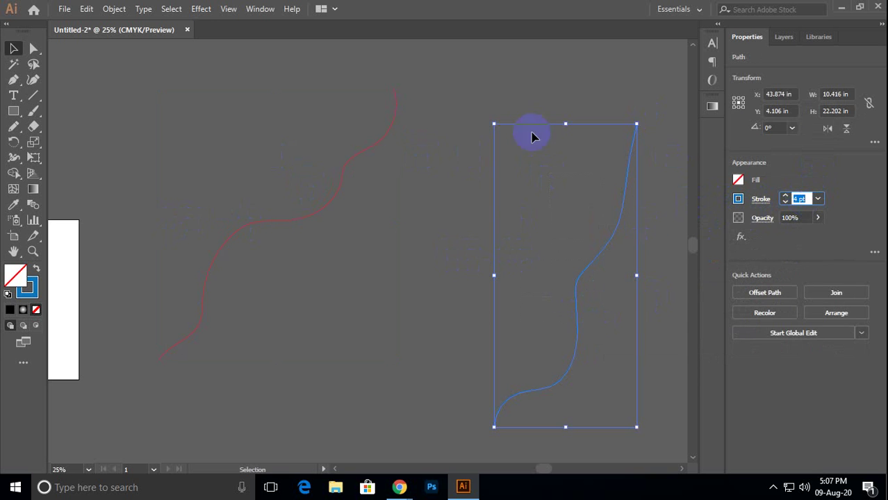
click(320, 155)
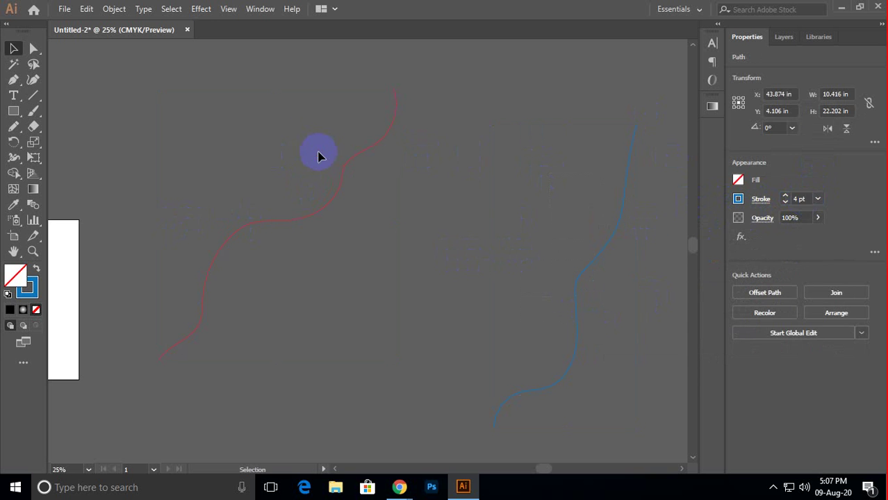
click(33, 205)
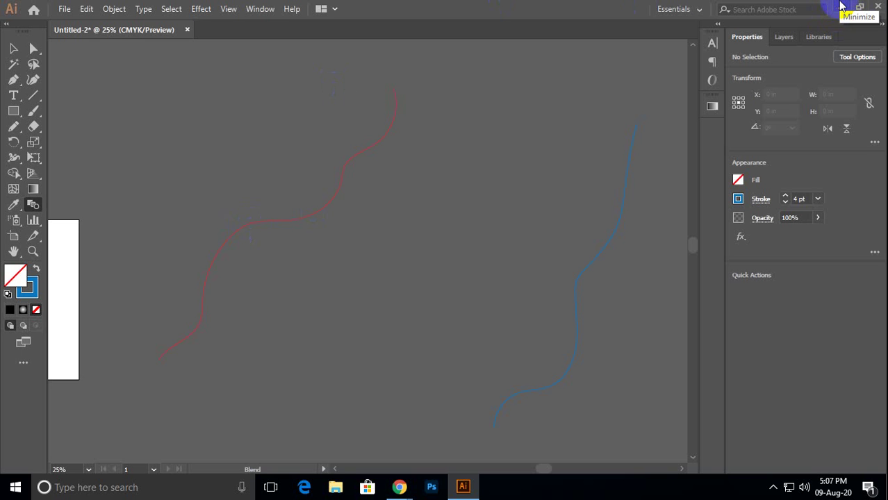
Minimize Illustrator to return to Google Meet, mute the microphone for a break and unmute it.
click(842, 6)
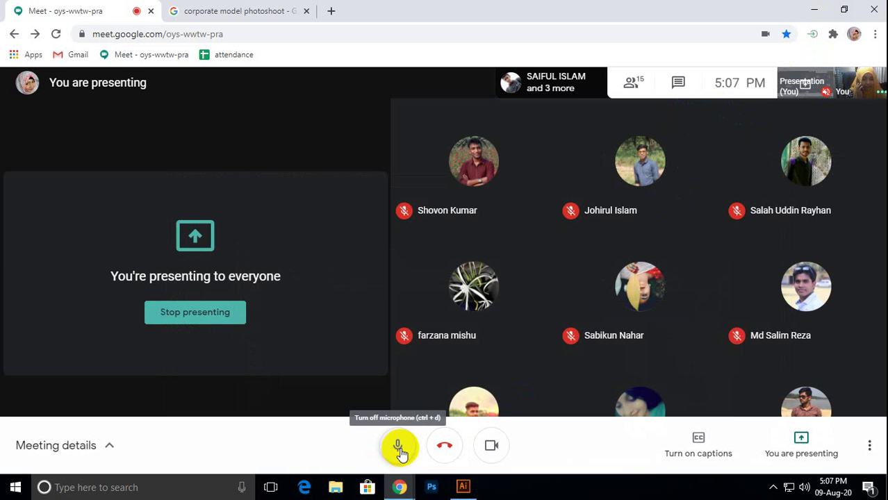
click(398, 448)
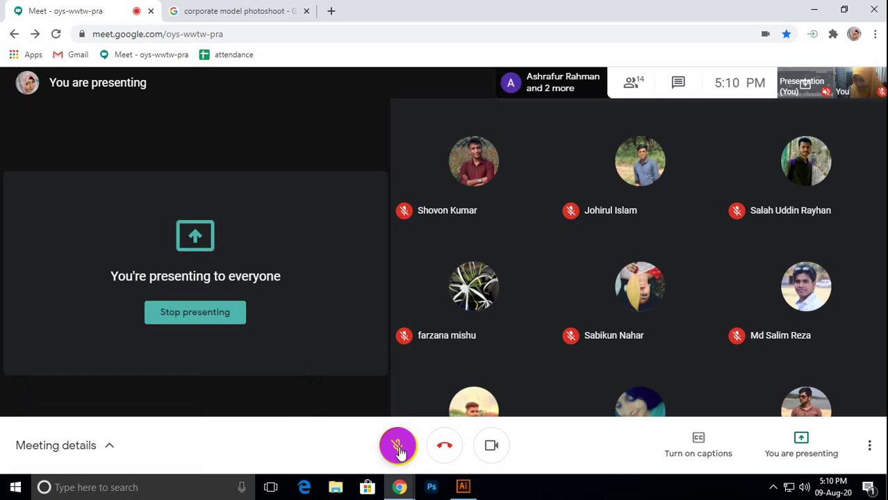
click(397, 446)
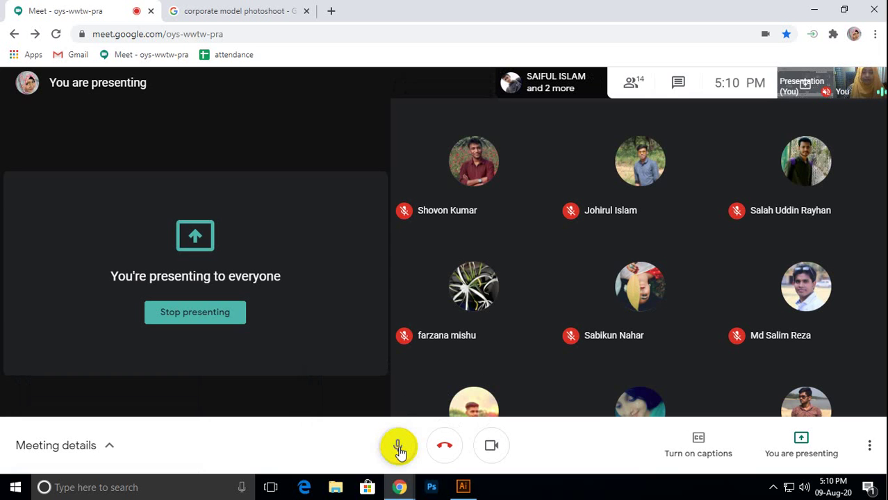
Return to Illustrator, blend the red wavy path into the blue one, and leave the blend deselected.
click(465, 488)
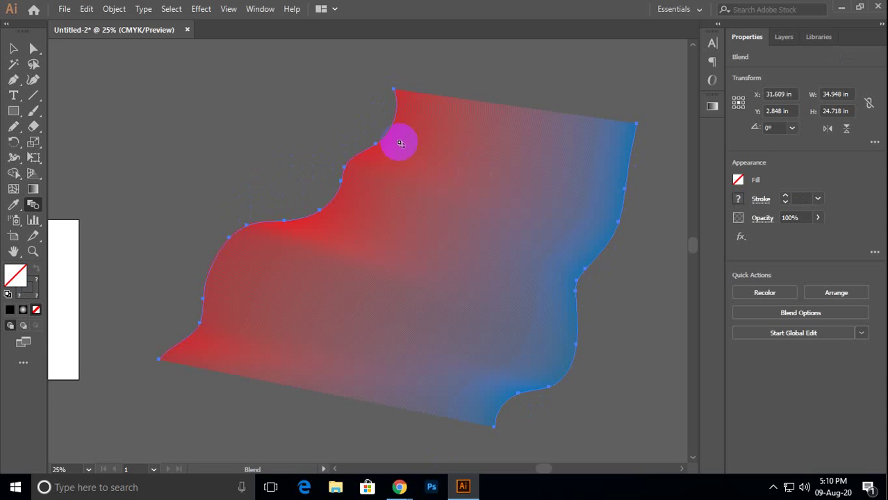
click(14, 48)
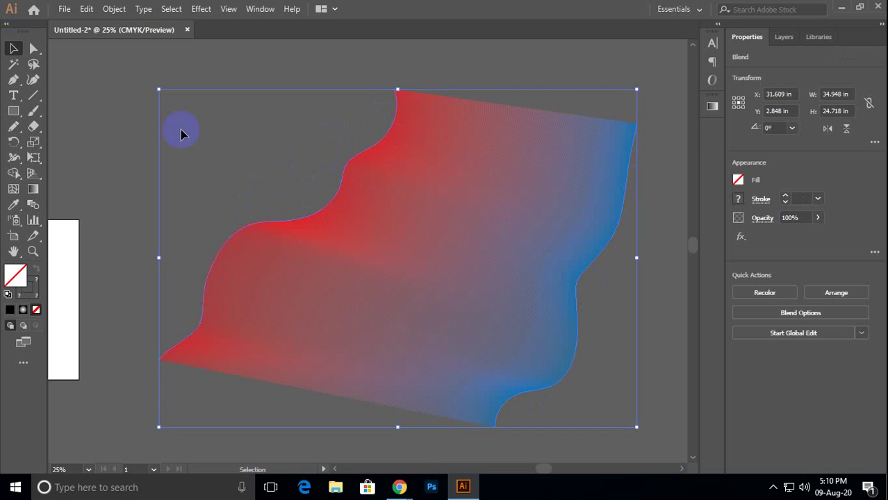
click(115, 144)
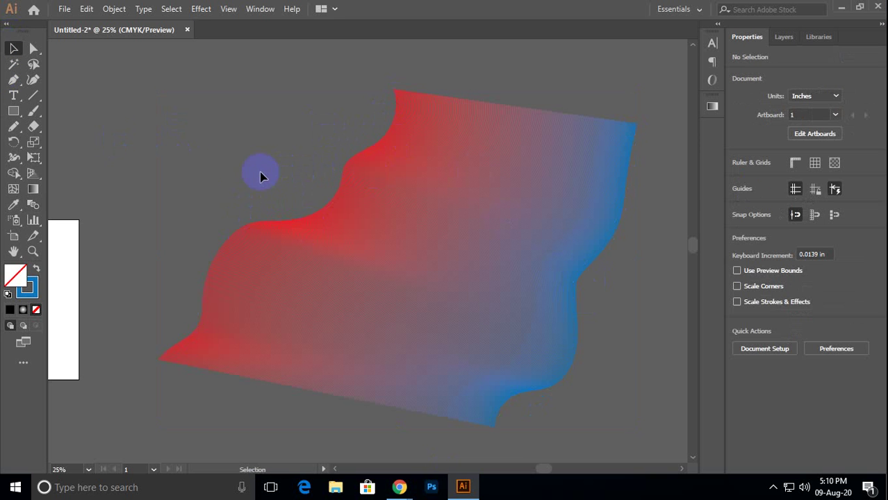
click(389, 184)
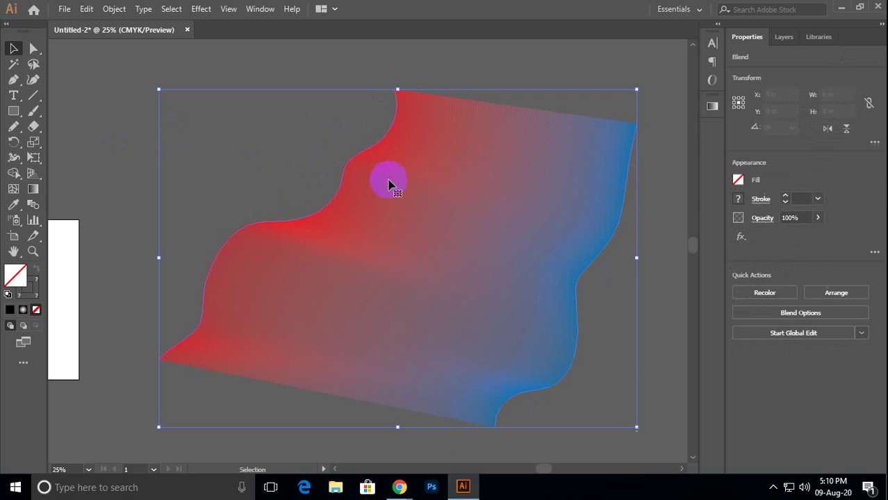
click(114, 123)
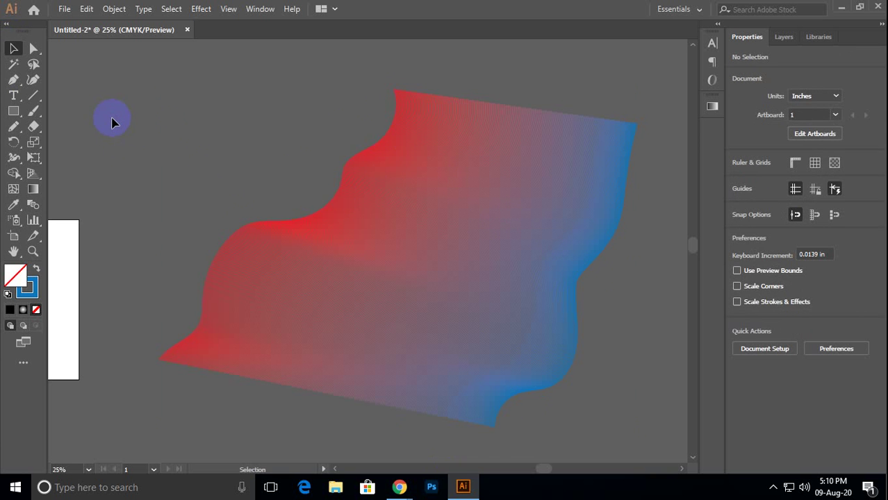
Select the red-to-blue blend and examine the individual lines in its middle up close.
click(357, 214)
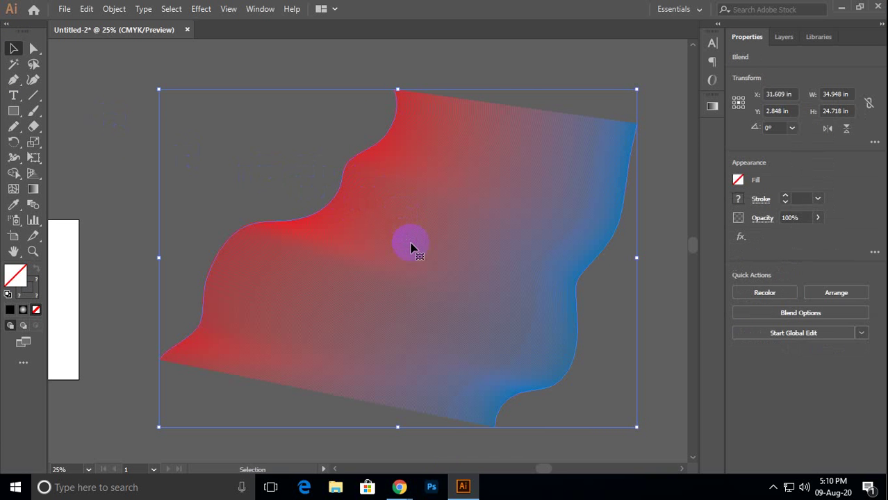
scroll(411, 248, up, 5)
scroll(412, 248, down, 2)
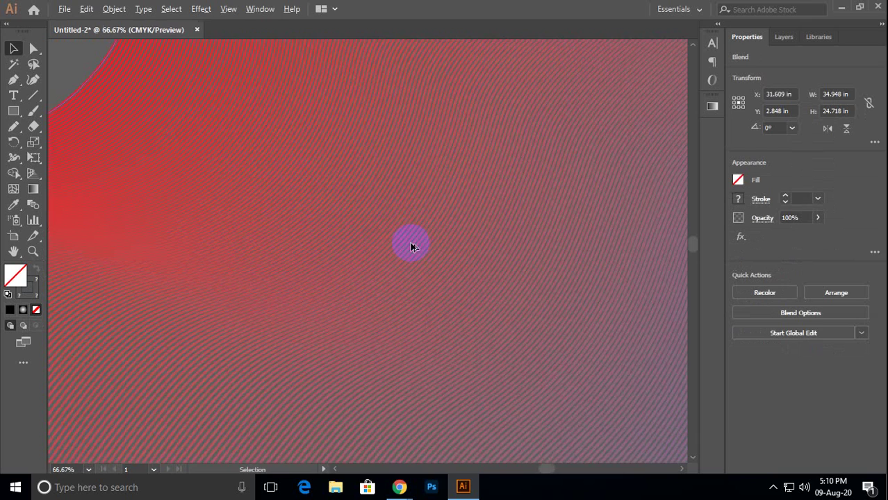
scroll(425, 246, down, 1)
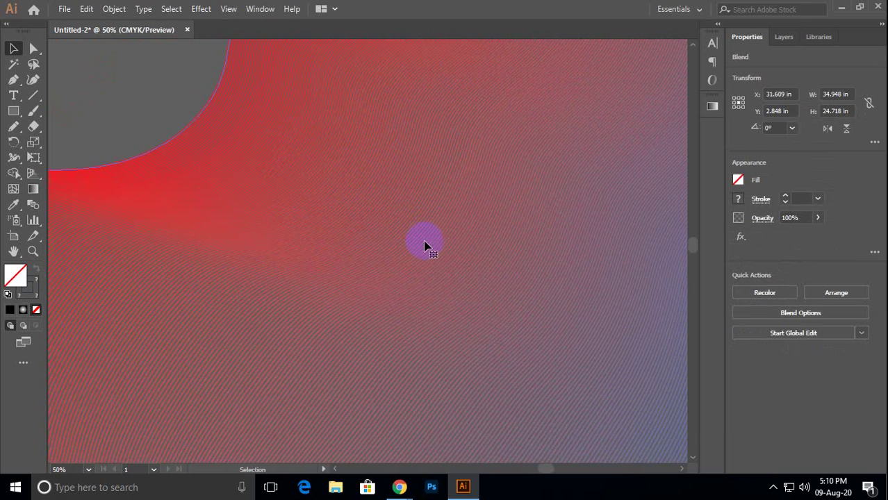
Switch to Chrome's open image search and search for "stroke gradient".
click(841, 8)
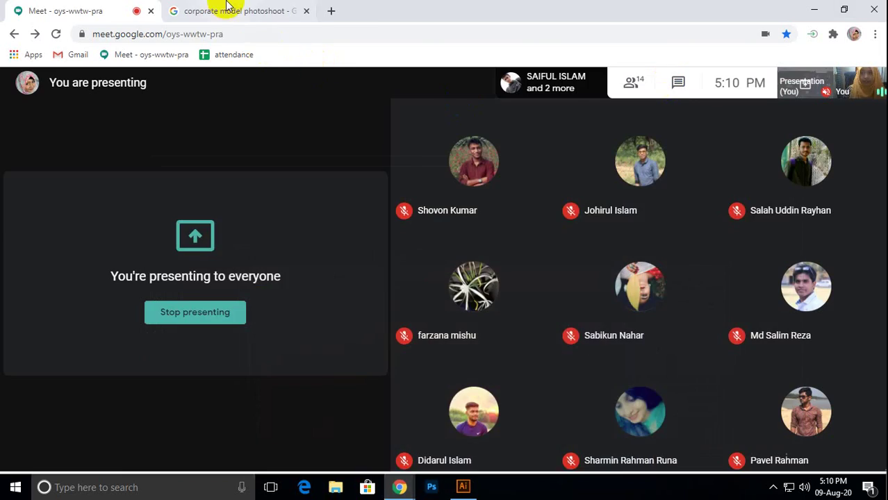
click(228, 11)
scroll(236, 132, up, 3)
scroll(236, 132, up, 5)
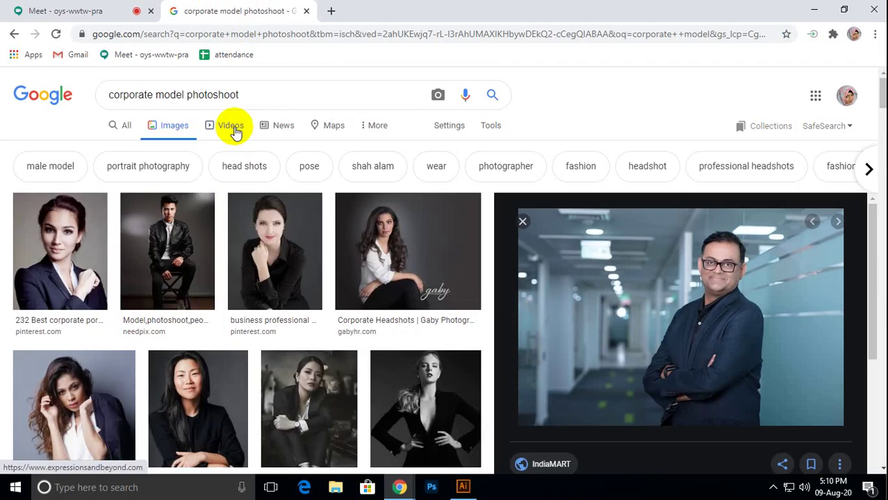
triple_click(223, 95)
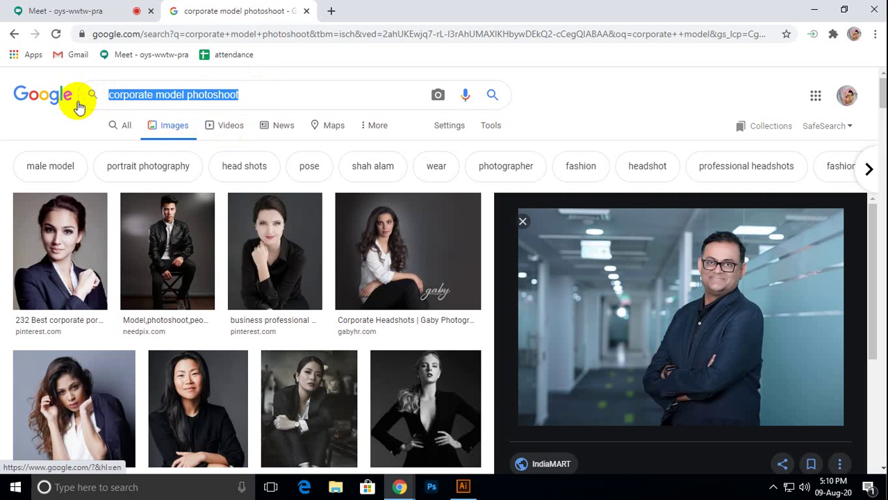
text(stroke)
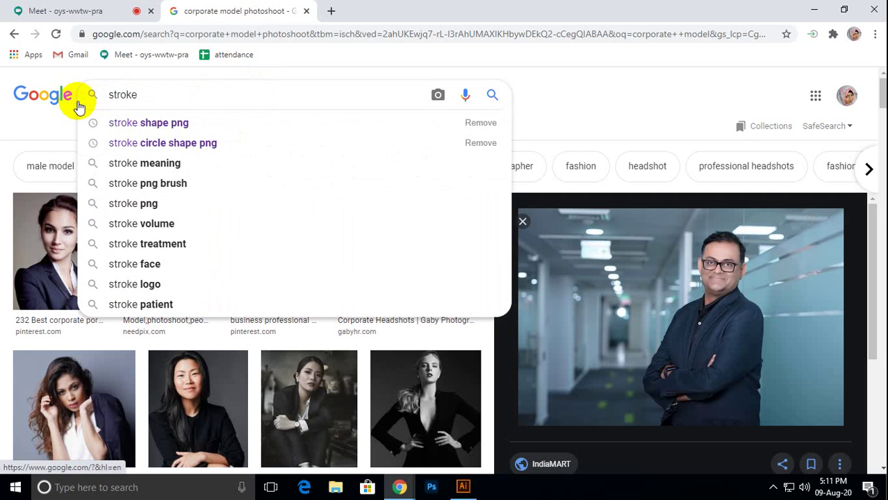
text( gradient)
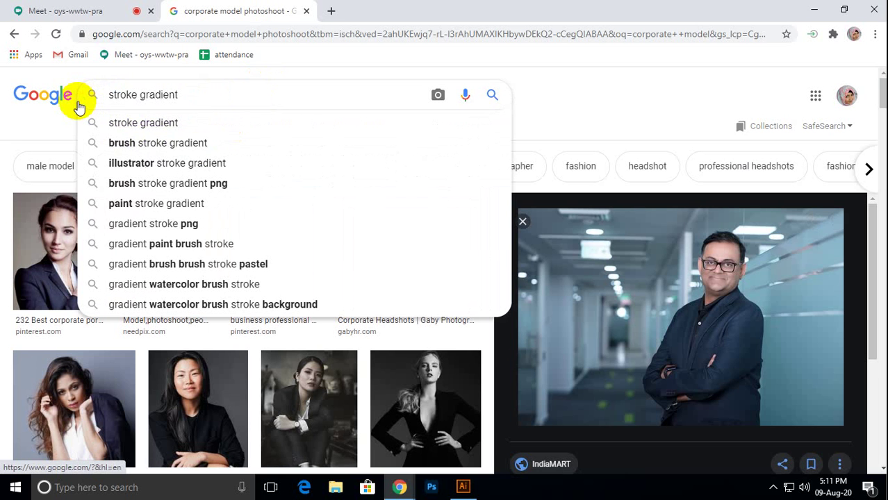
key(Return)
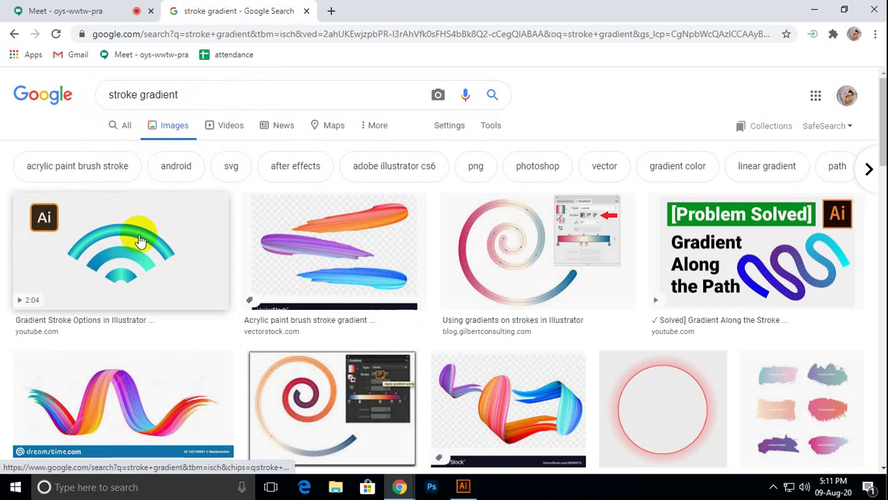
Look through the "stroke gradient" image results for examples of gradient stroke shapes.
scroll(139, 238, down, 1)
scroll(148, 264, down, 4)
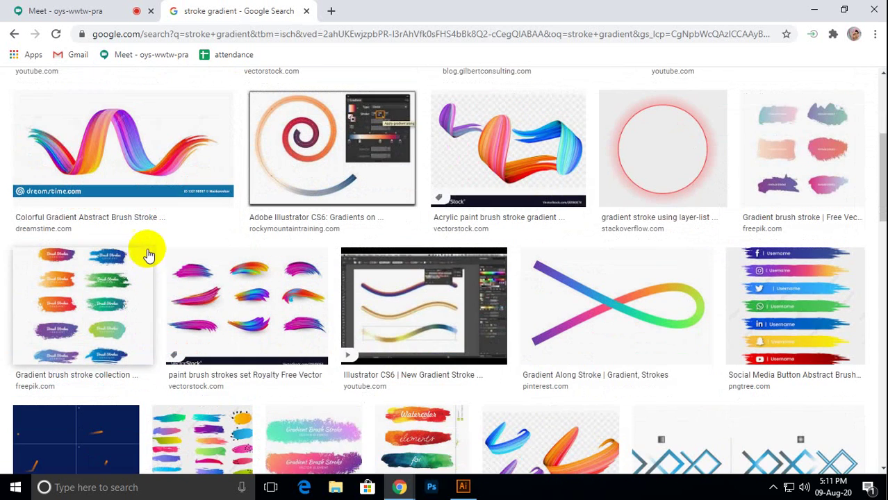
scroll(173, 244, down, 2)
scroll(173, 243, down, 5)
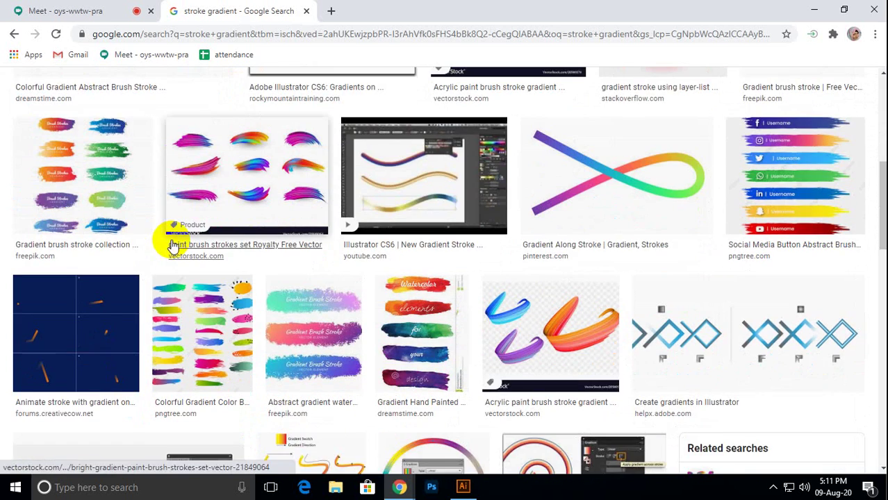
scroll(173, 245, down, 2)
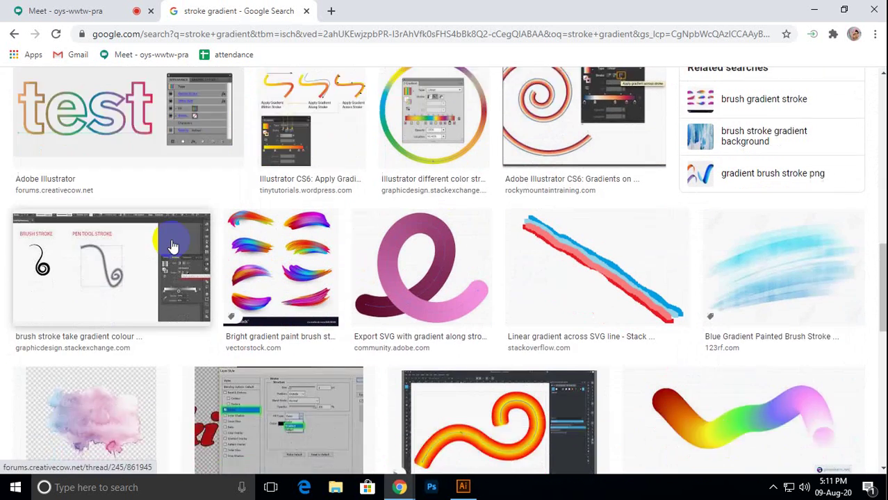
scroll(173, 245, down, 3)
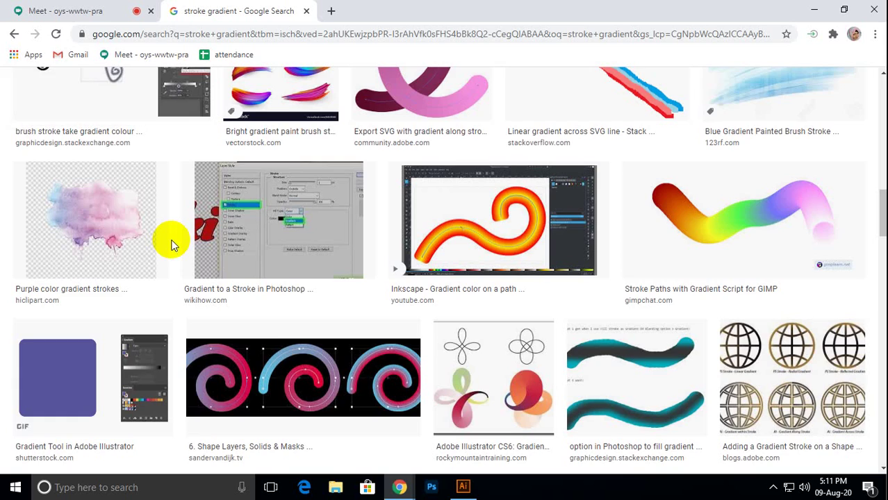
scroll(173, 245, down, 6)
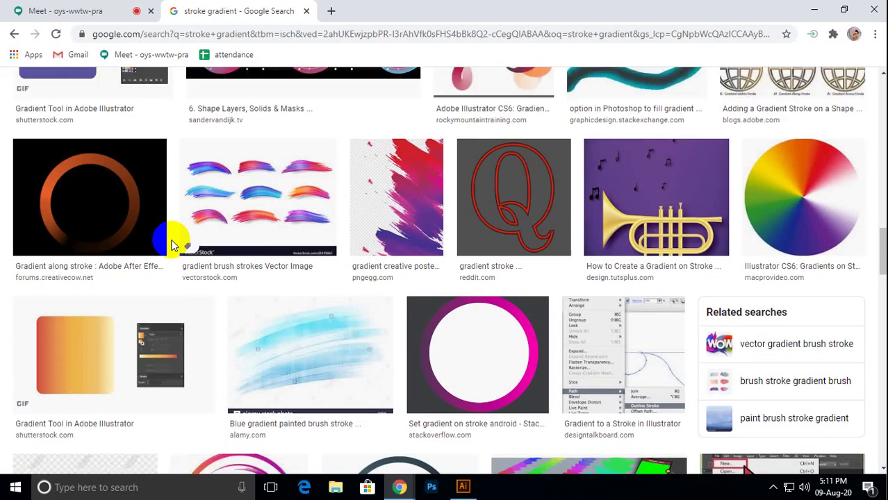
scroll(173, 245, down, 4)
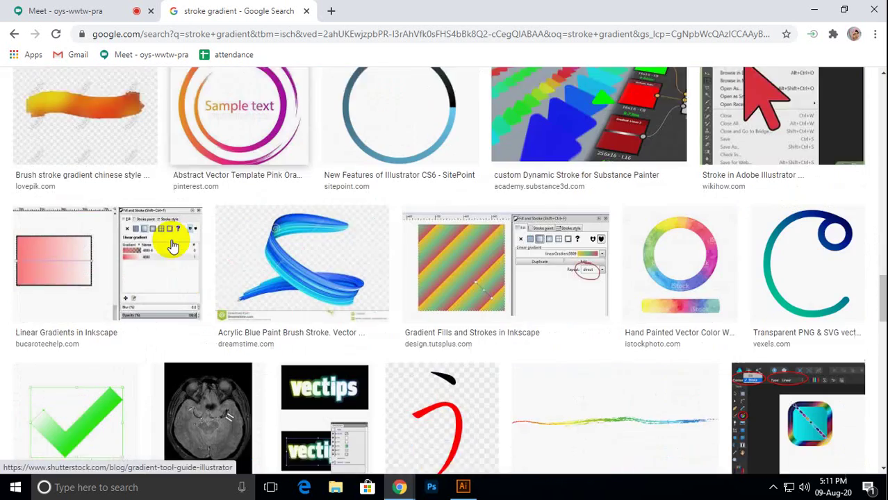
scroll(173, 246, up, 15)
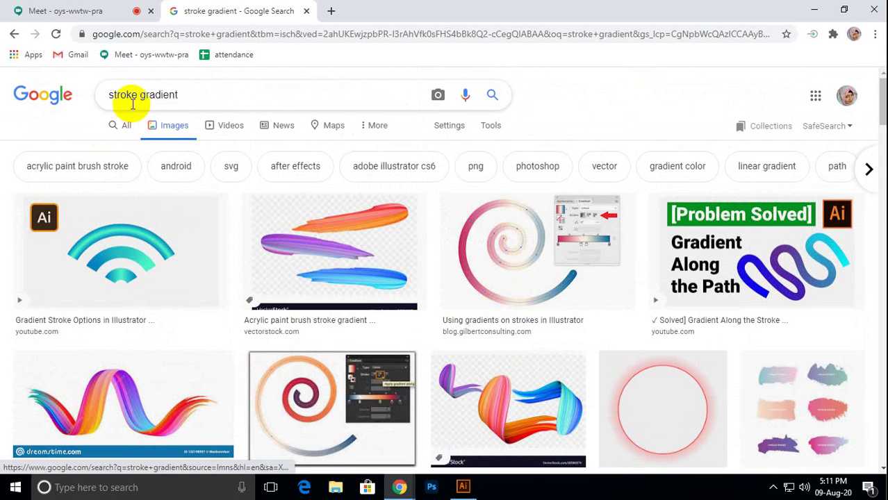
Change the image search to the suggested query "stroke png".
click(203, 88)
drag(199, 93, 141, 104)
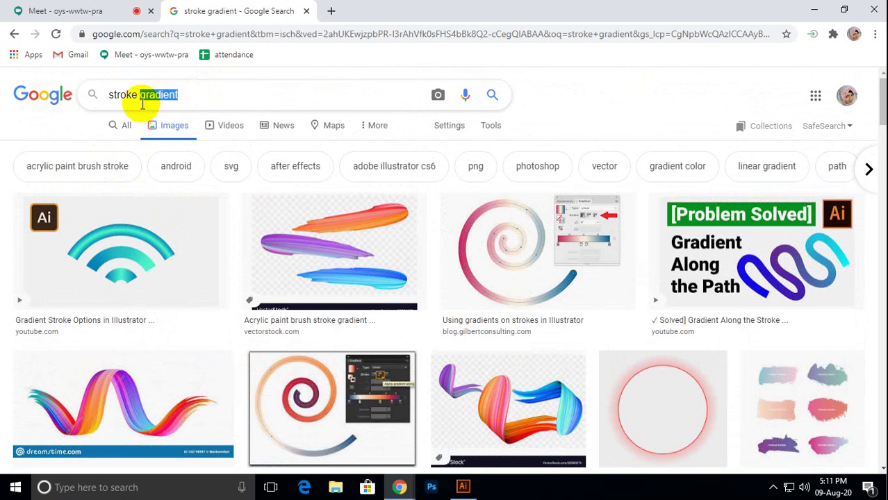
key(BackSpace)
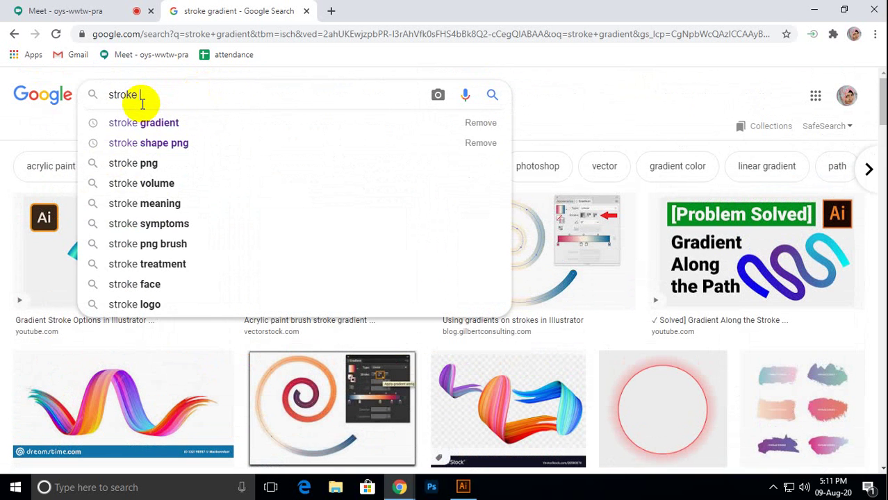
click(158, 164)
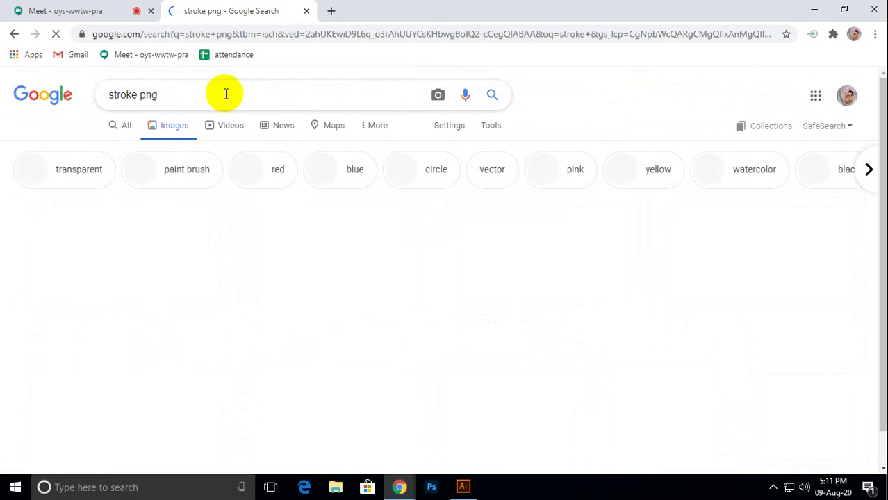
Browse the "stroke png" results and open the preview of the striped pink-and-blue 3D paint stroke from pixelsquid.com.
scroll(218, 144, down, 15)
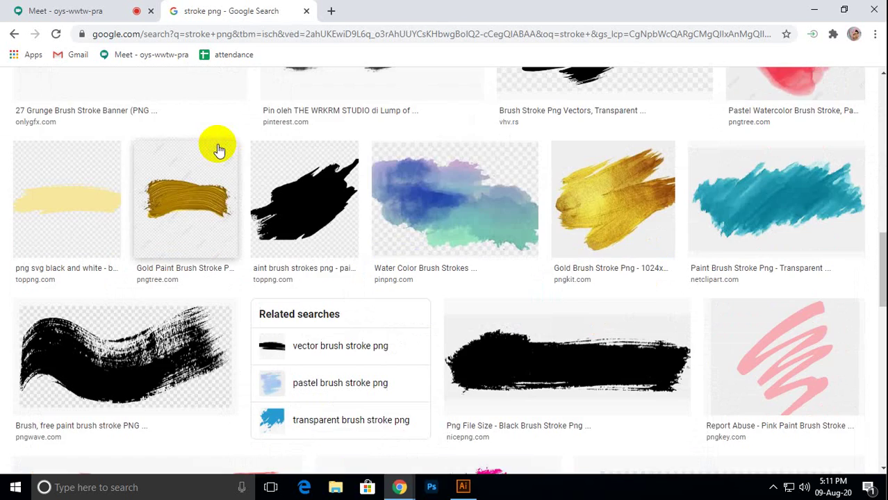
scroll(218, 150, down, 18)
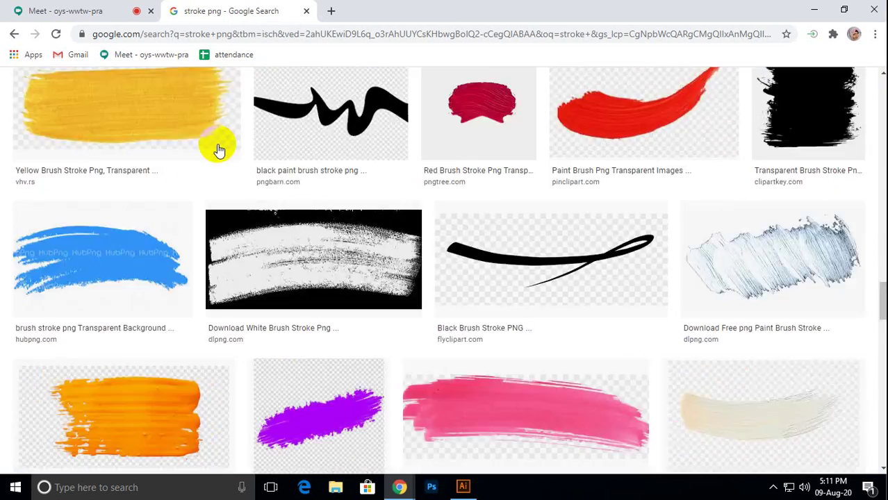
scroll(217, 150, down, 16)
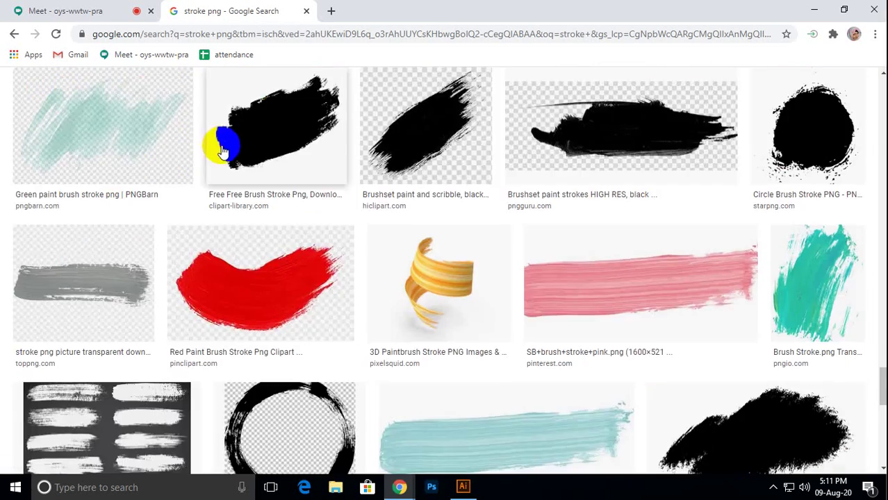
scroll(220, 146, down, 2)
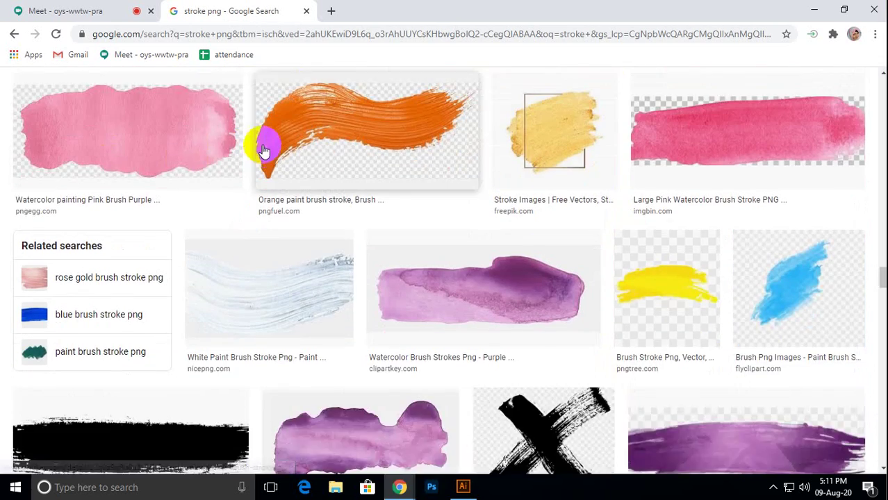
scroll(267, 143, up, 2)
scroll(264, 150, up, 10)
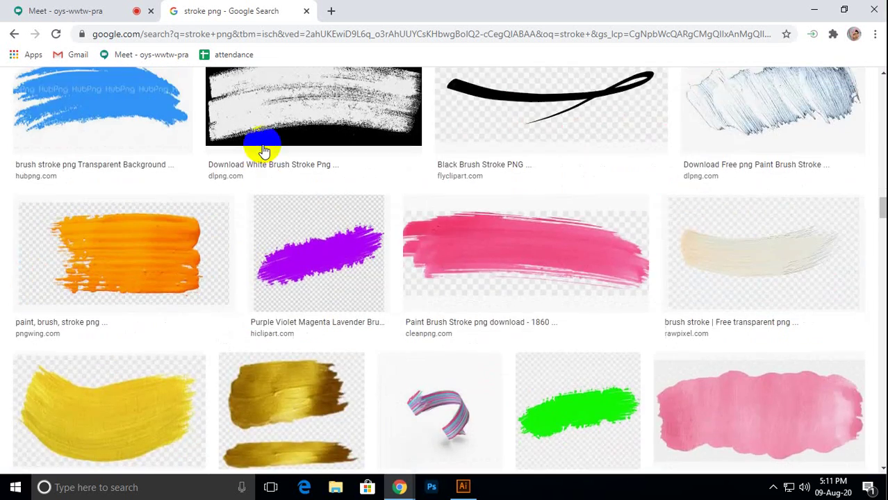
scroll(264, 150, down, 3)
scroll(271, 146, up, 2)
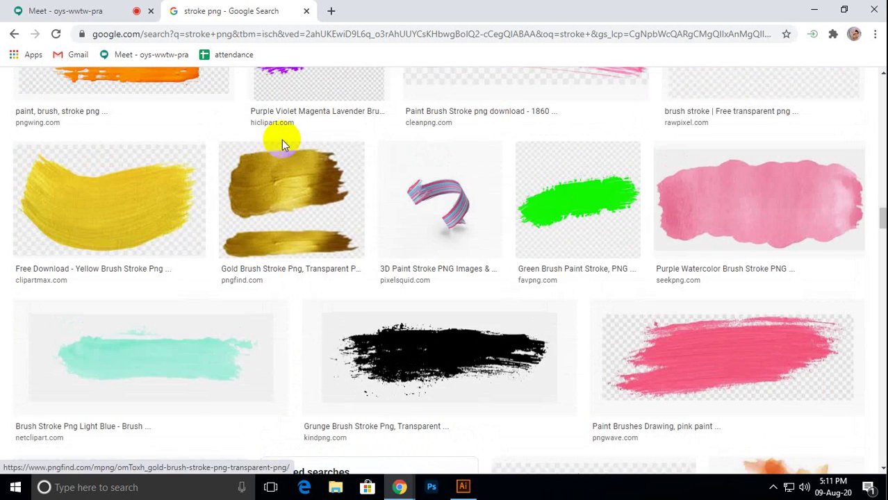
click(466, 199)
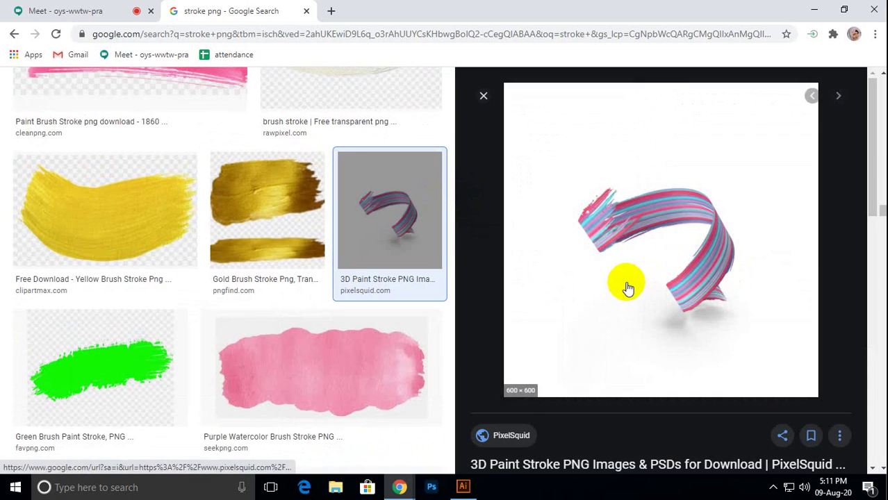
Examine the related images of the 3D paint stroke and further "stroke png" results.
scroll(640, 219, down, 10)
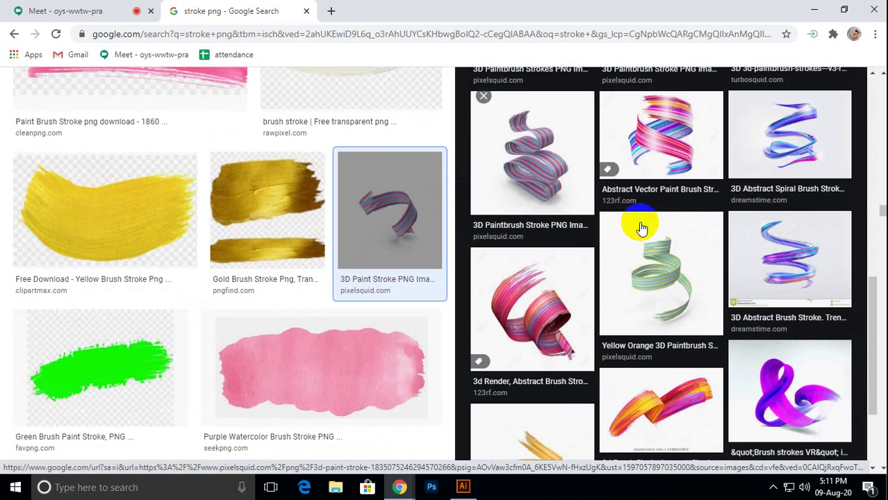
scroll(347, 273, down, 8)
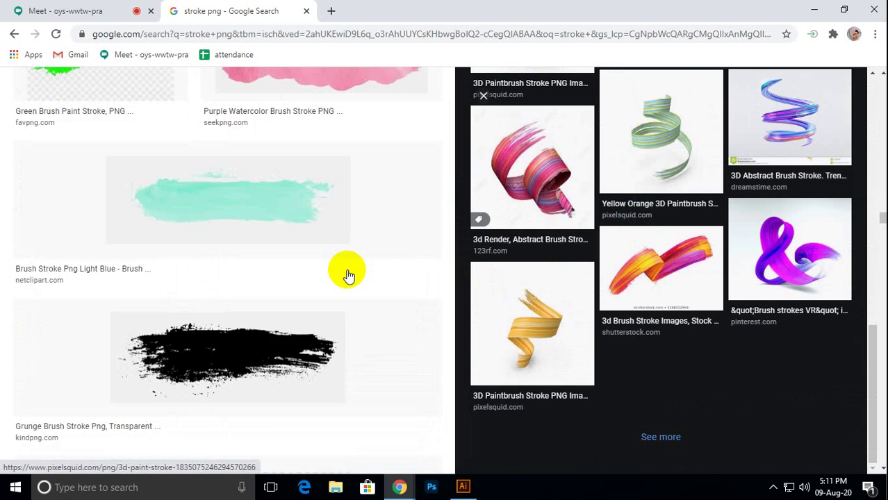
scroll(348, 275, down, 10)
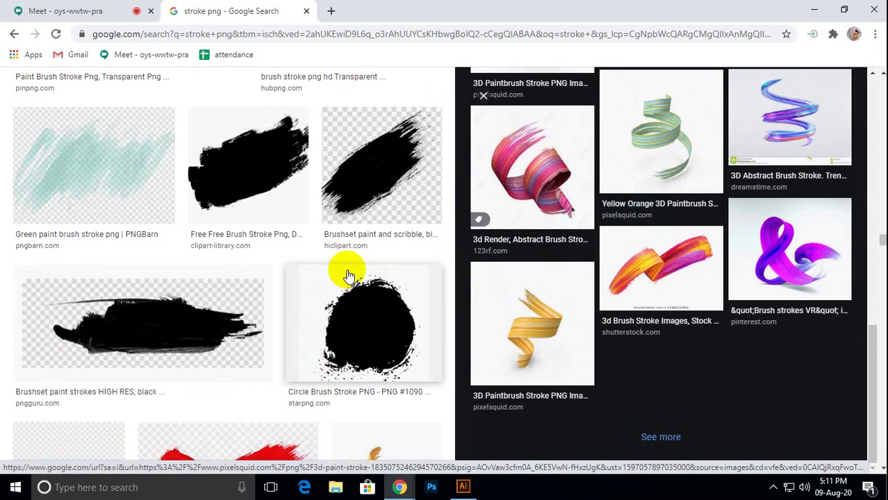
scroll(348, 275, down, 10)
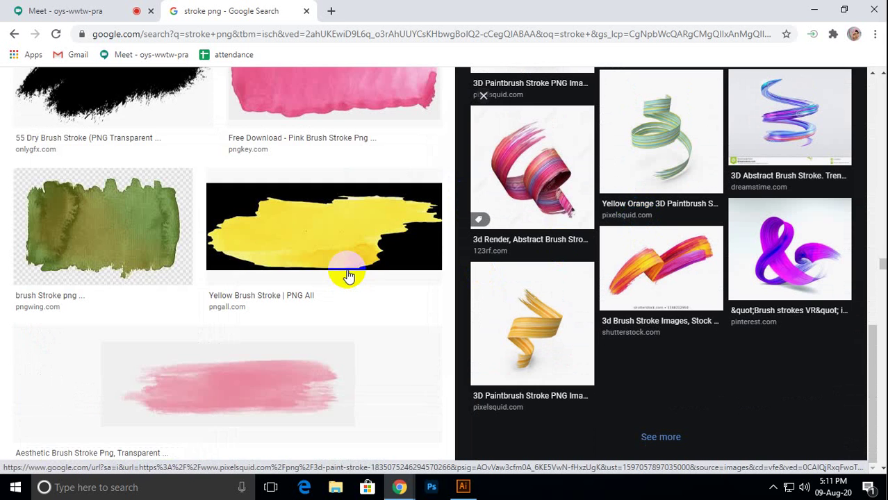
scroll(348, 275, down, 10)
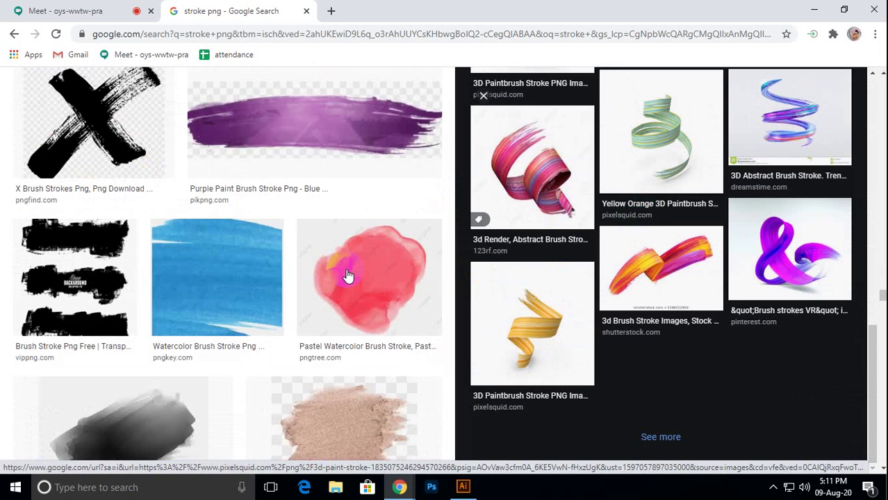
scroll(348, 271, down, 8)
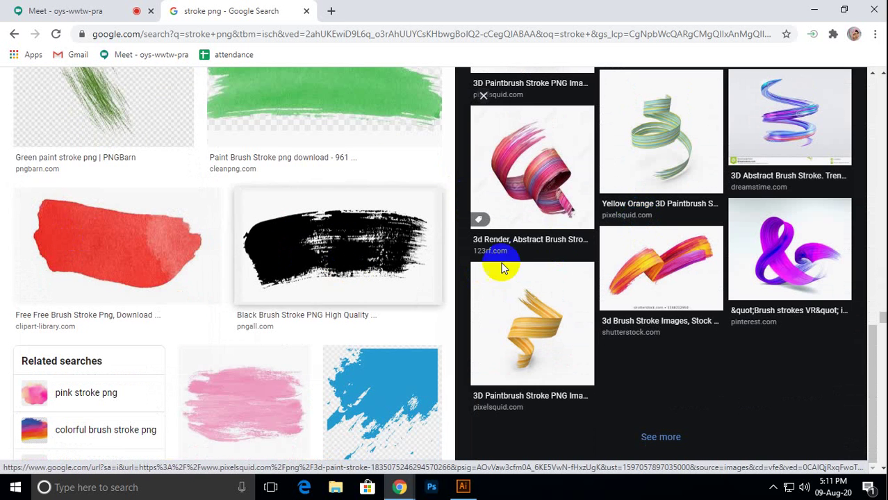
Open the preview of the purple brush-stroke ampersand from Pinterest and look through its related images.
click(787, 249)
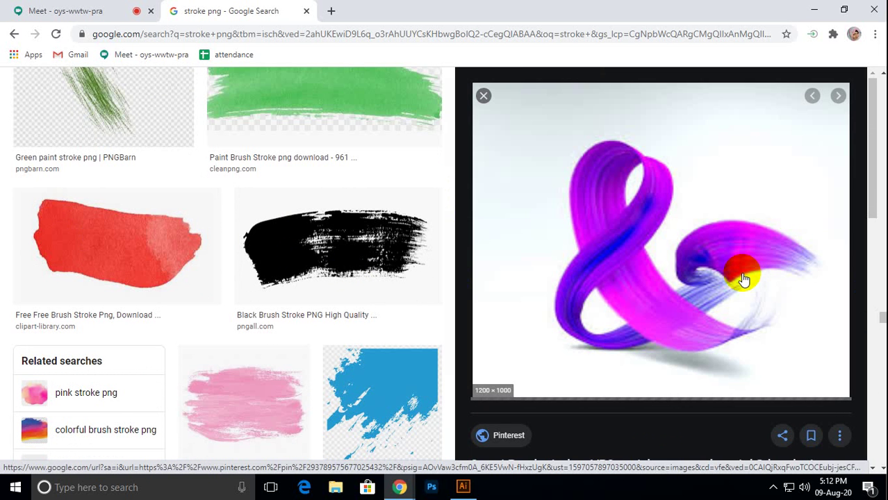
scroll(743, 278, down, 5)
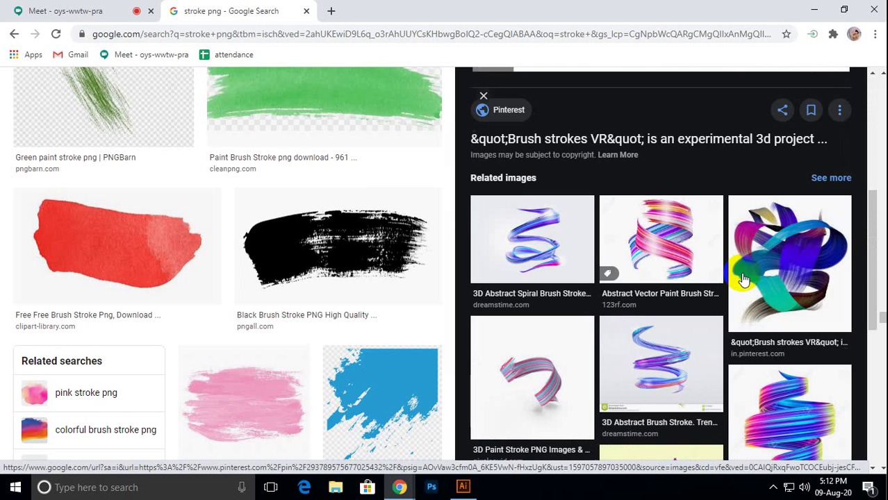
scroll(743, 278, down, 4)
scroll(743, 278, down, 3)
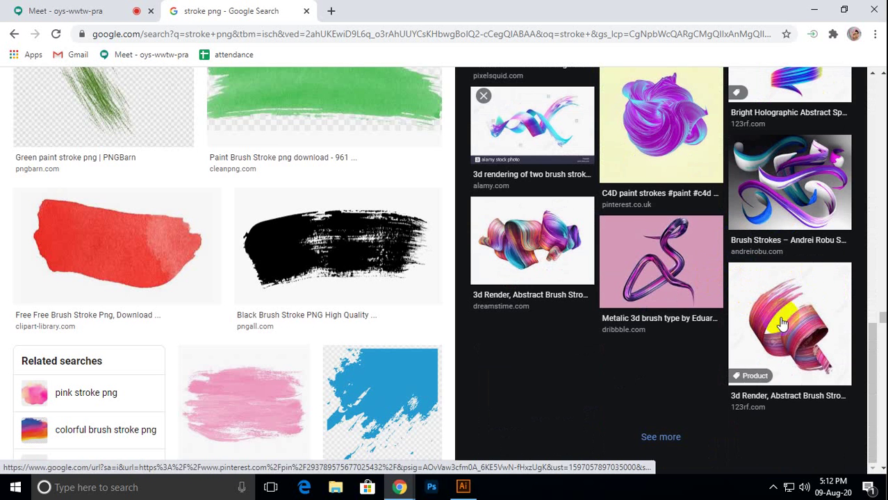
Change the image search query to "stroke rainbow" and run the search.
drag(883, 323, 882, 83)
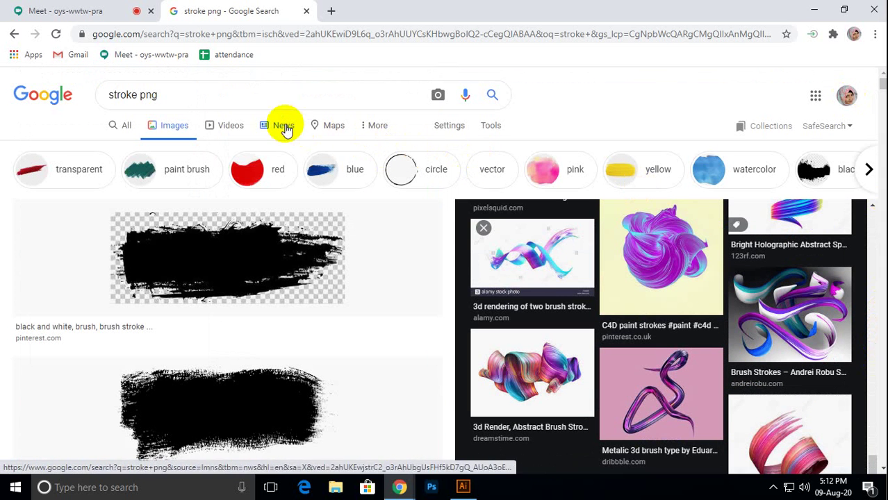
drag(190, 93, 143, 102)
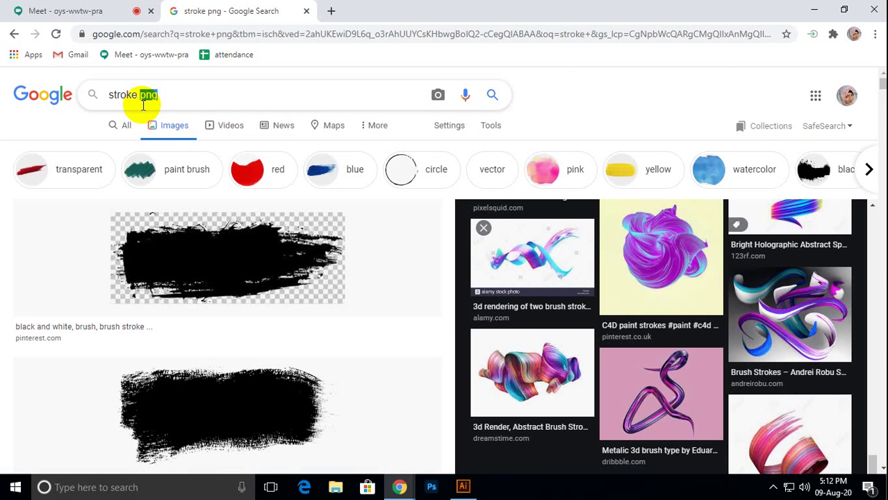
text(rain)
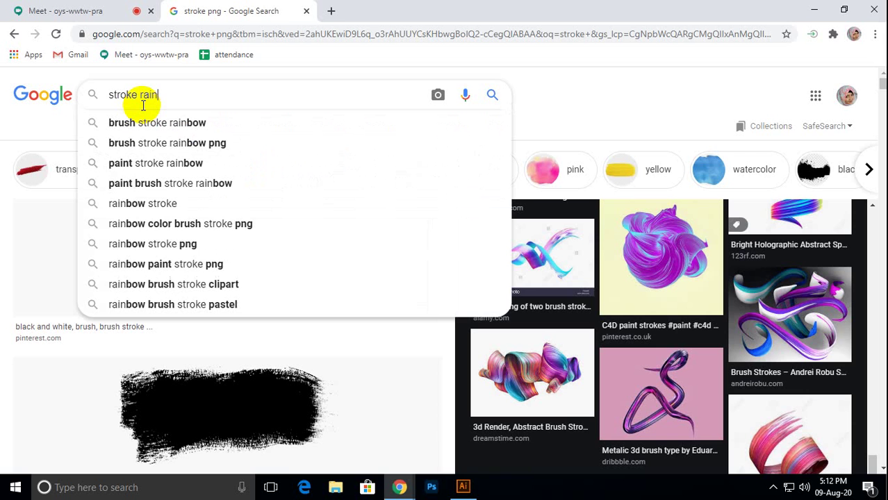
text(bow)
key(Return)
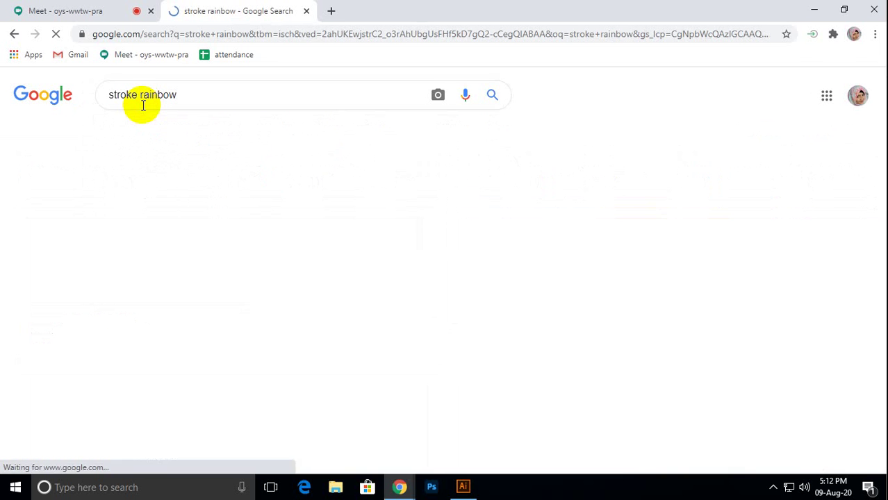
Browse the "stroke rainbow" results and open the preview of the twisted colorful paint brush stroke from stock.adobe.com.
scroll(351, 299, down, 5)
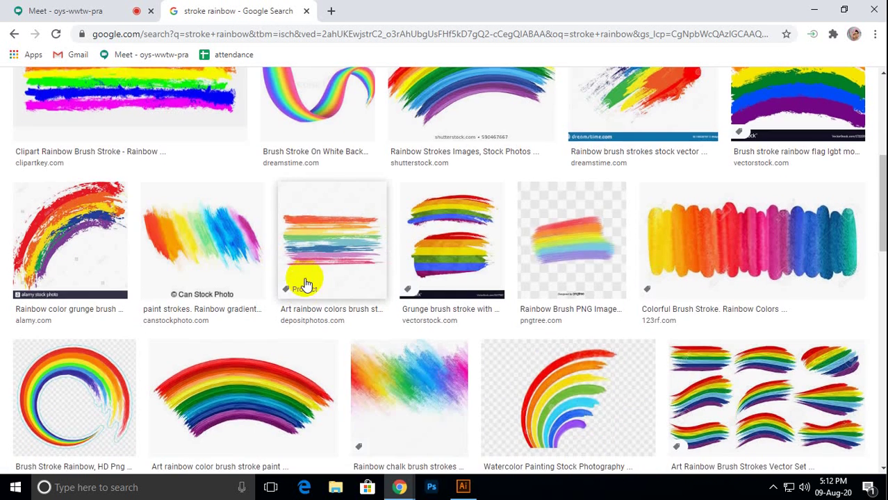
scroll(305, 283, down, 4)
scroll(305, 284, down, 9)
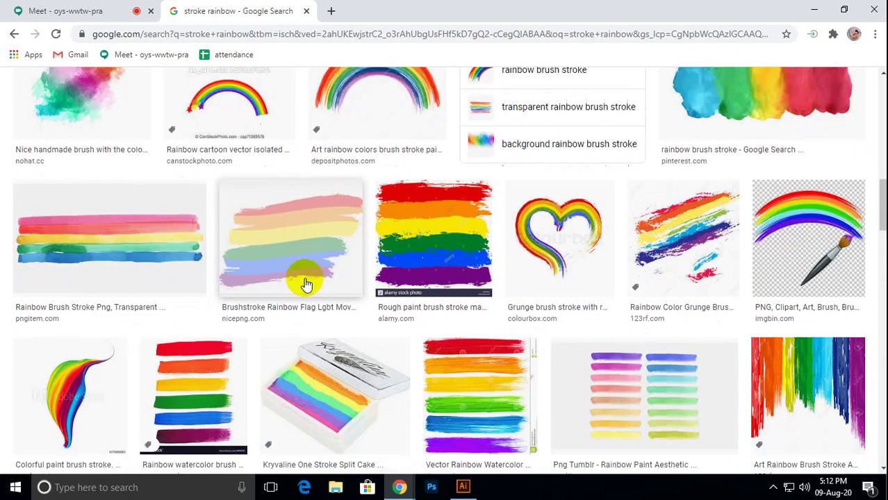
scroll(307, 283, down, 1)
scroll(307, 284, up, 4)
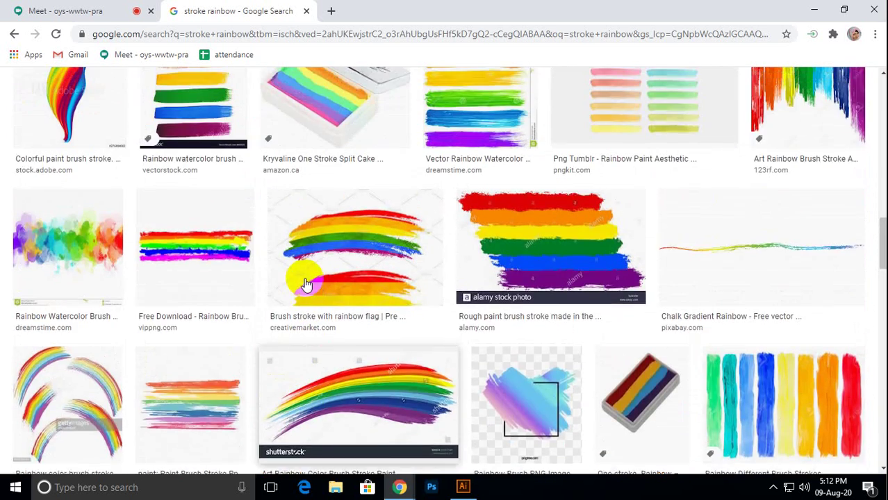
click(25, 224)
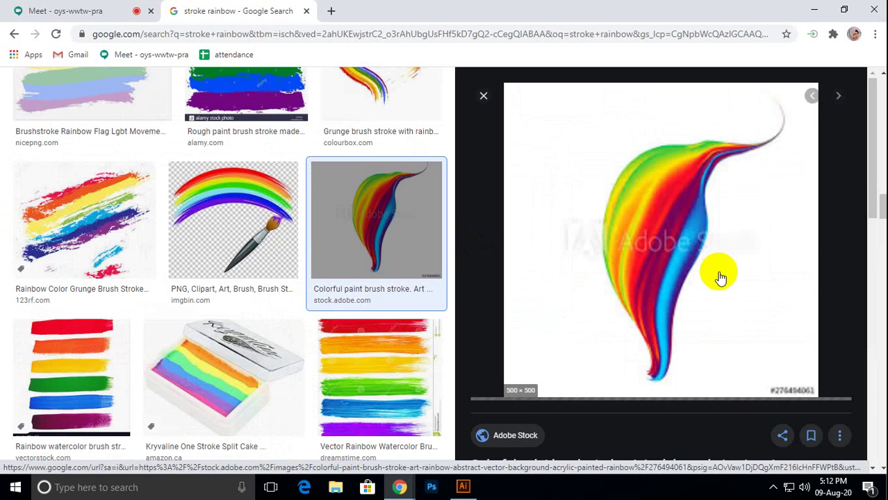
Look through the related images and open the Depositphotos preview of the folded cyan, purple and orange paint stroke.
scroll(720, 277, down, 5)
scroll(720, 277, down, 3)
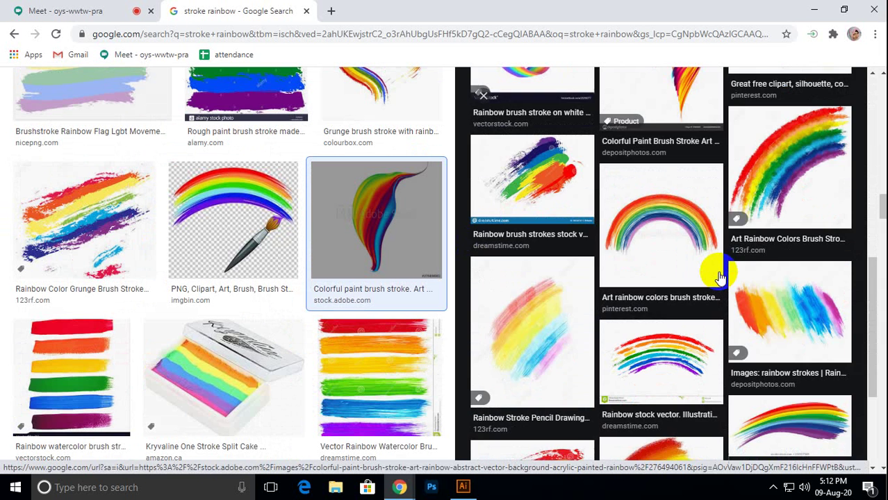
scroll(720, 276, up, 3)
click(654, 248)
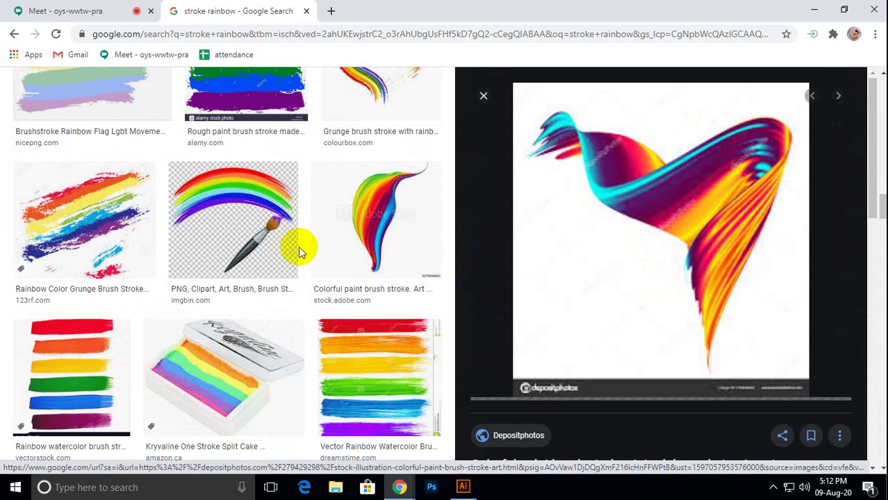
Browse further down the "stroke rainbow" results and open the preview of the wavy paint-brush-rainbow-stroke image from clipartpanda.com.
scroll(299, 246, down, 10)
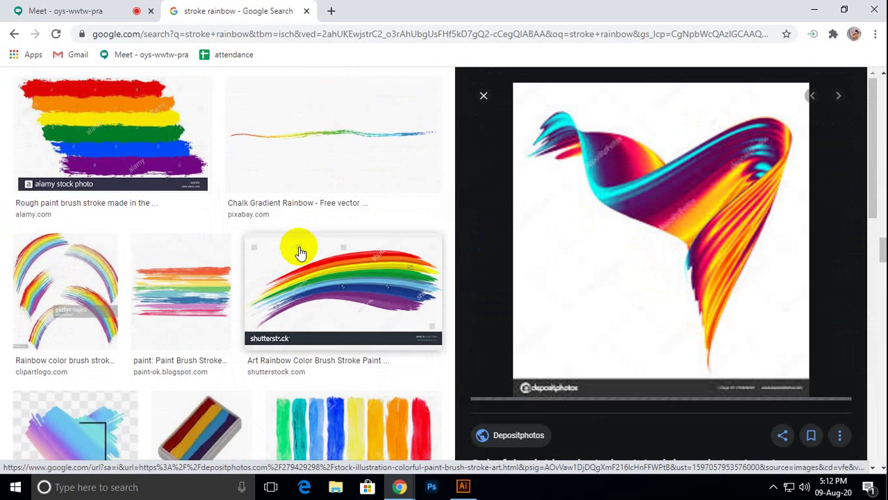
scroll(299, 253, down, 10)
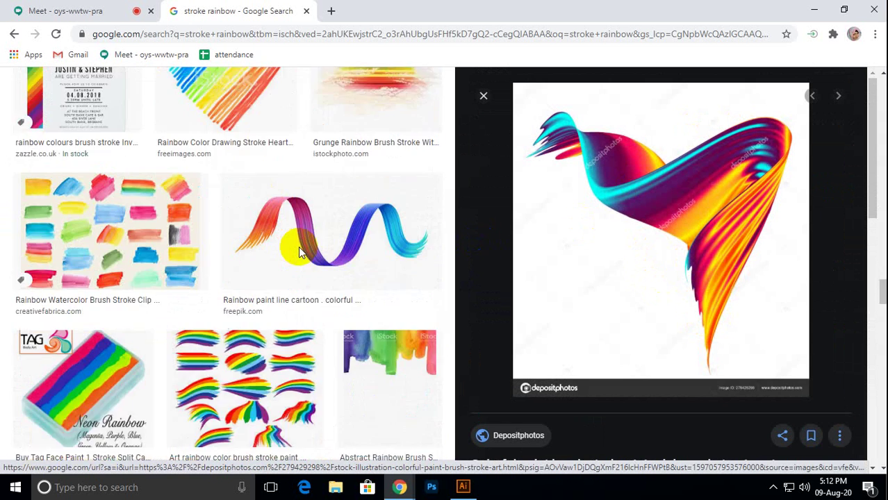
scroll(299, 252, down, 4)
scroll(299, 252, down, 5)
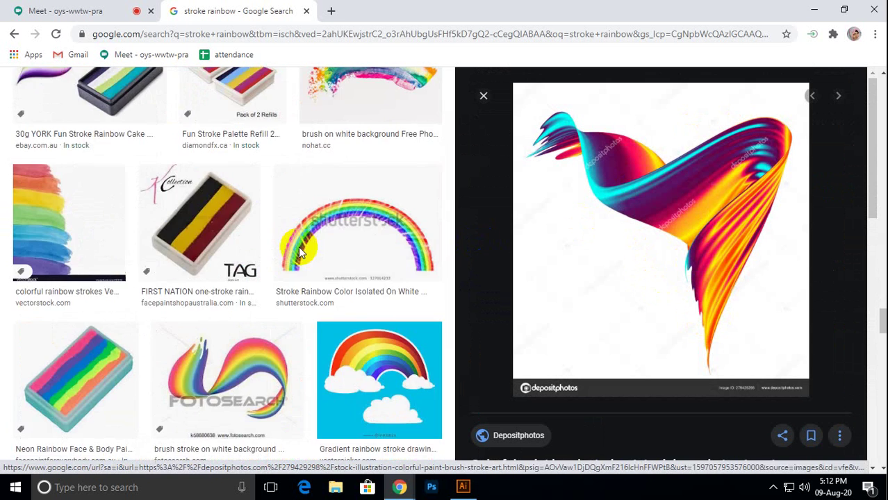
scroll(300, 253, down, 10)
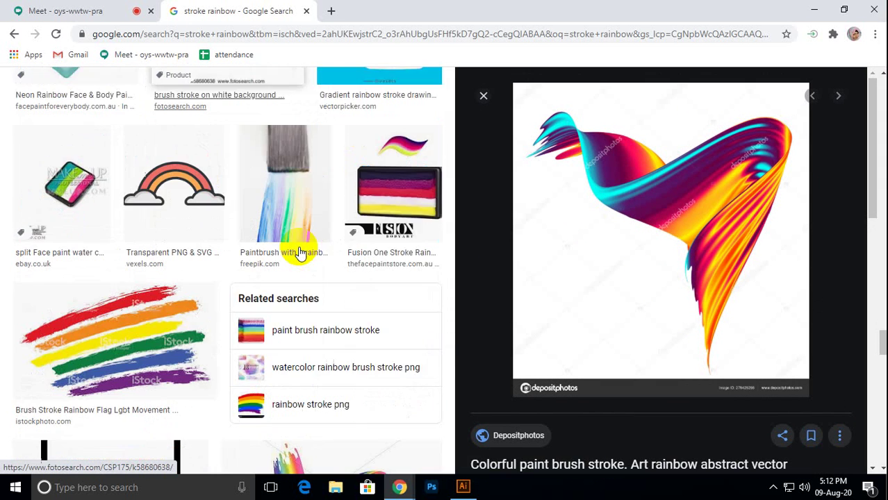
scroll(300, 253, down, 10)
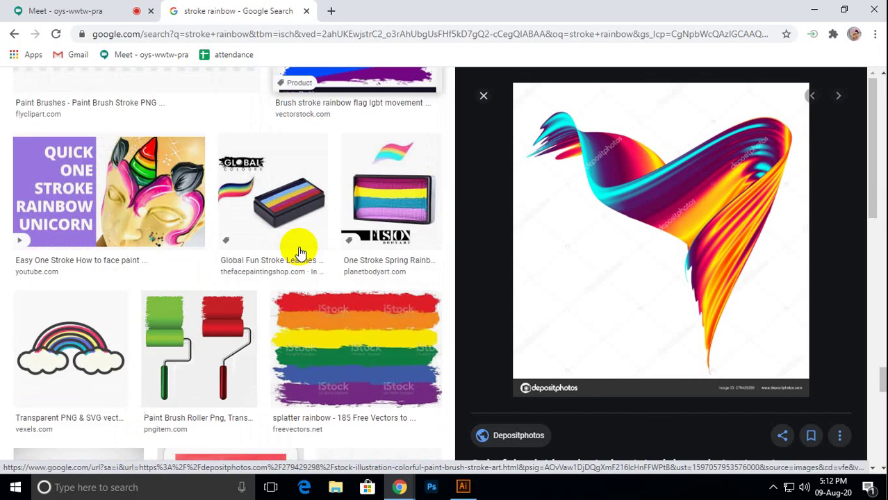
scroll(299, 253, down, 6)
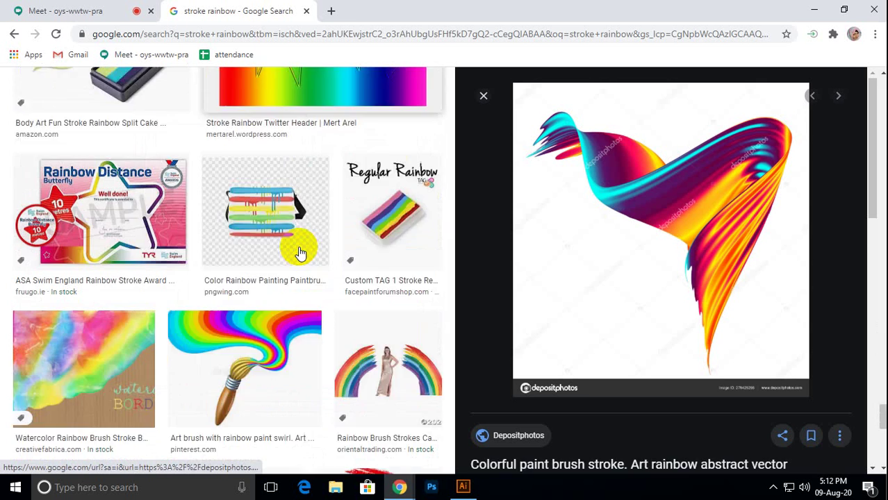
scroll(300, 253, down, 4)
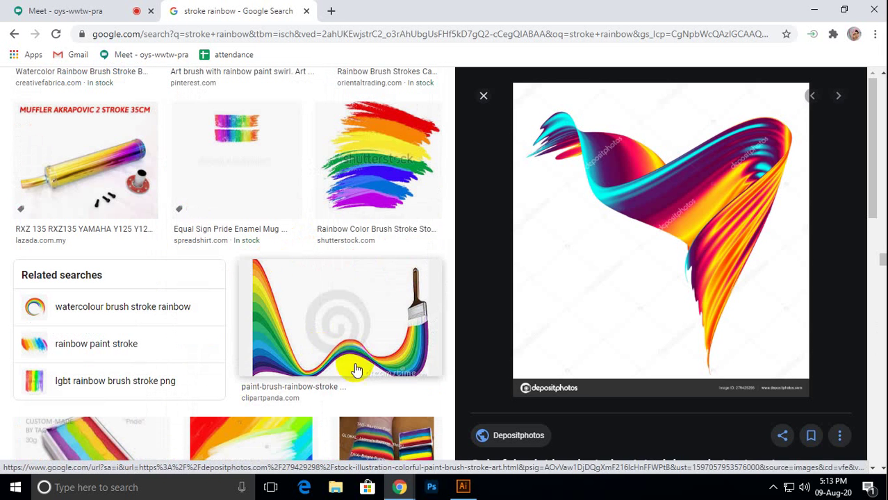
click(349, 327)
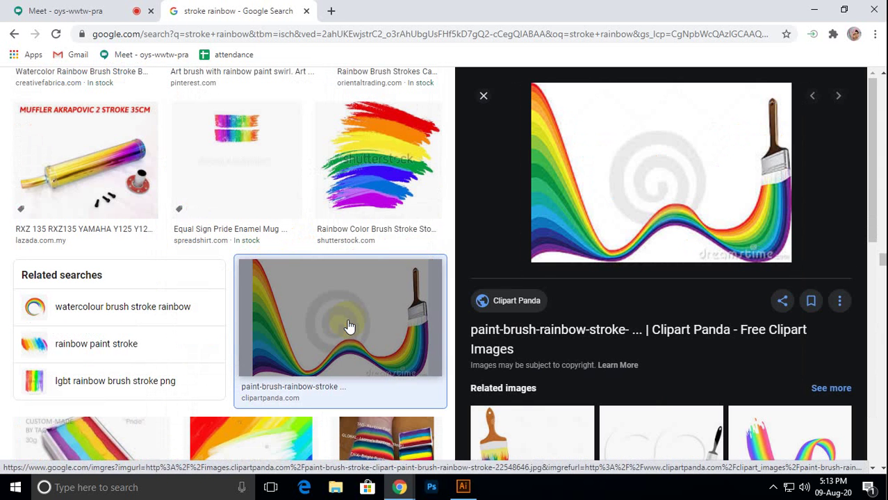
Look through the related images of the wavy rainbow stroke and open the Clean PNG brush with a curved rainbow band.
scroll(660, 212, down, 3)
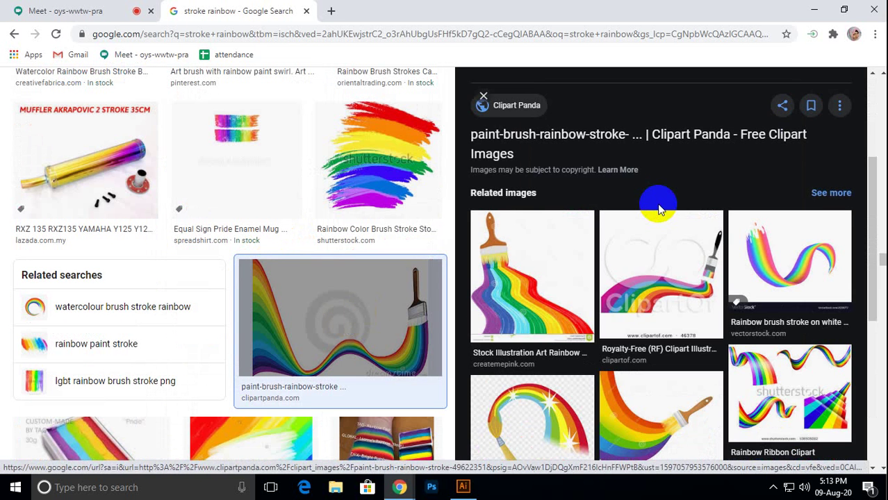
scroll(660, 210, down, 3)
scroll(660, 210, down, 2)
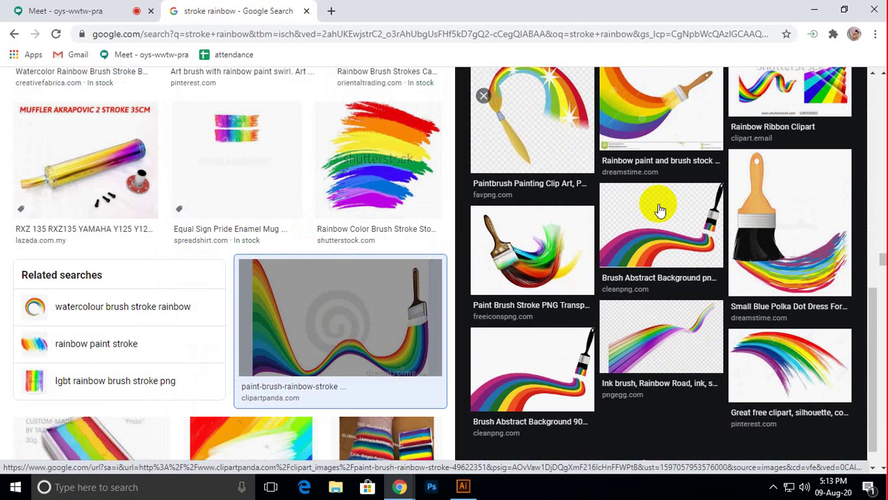
click(539, 365)
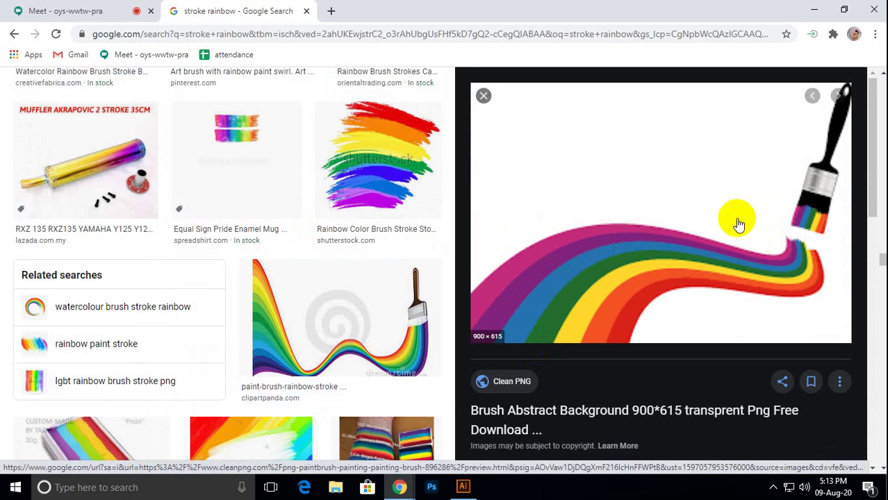
Browse more related images and search results, and open the Shutterstock preview of the twisted turquoise multi-line brush strokes.
scroll(734, 218, down, 5)
scroll(588, 223, down, 4)
scroll(179, 229, down, 3)
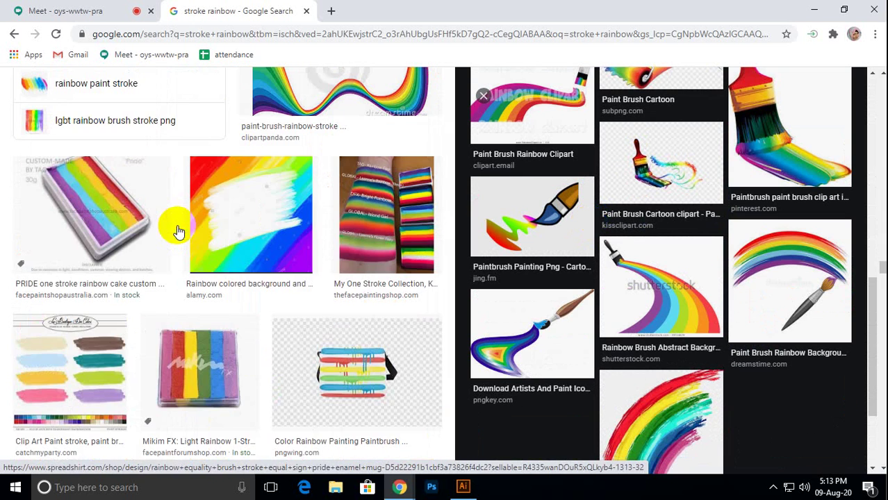
scroll(178, 225, down, 2)
scroll(177, 224, down, 10)
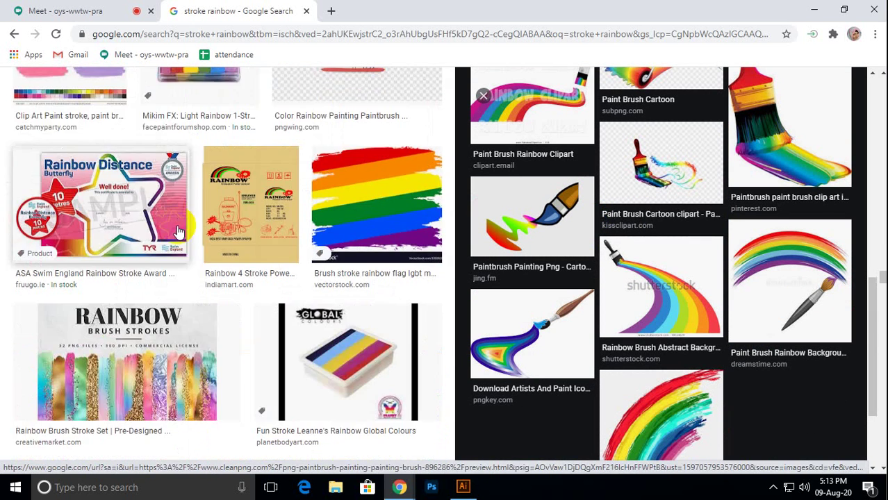
scroll(202, 247, down, 10)
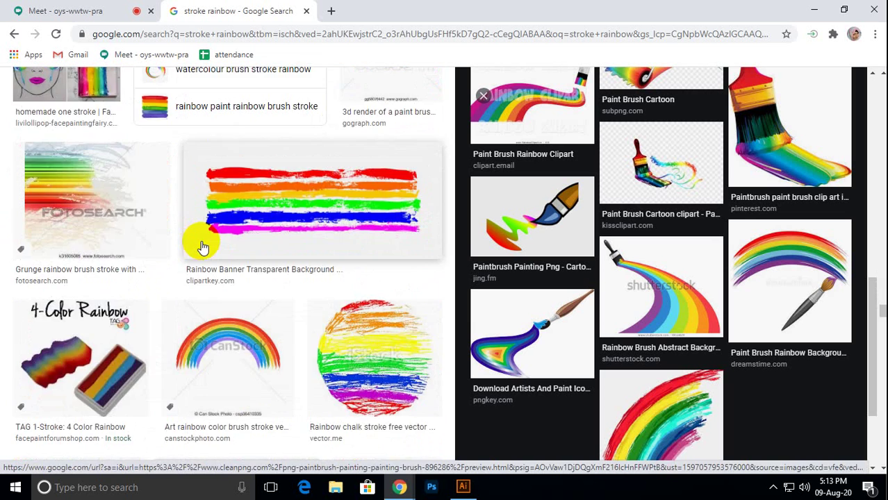
scroll(201, 247, down, 7)
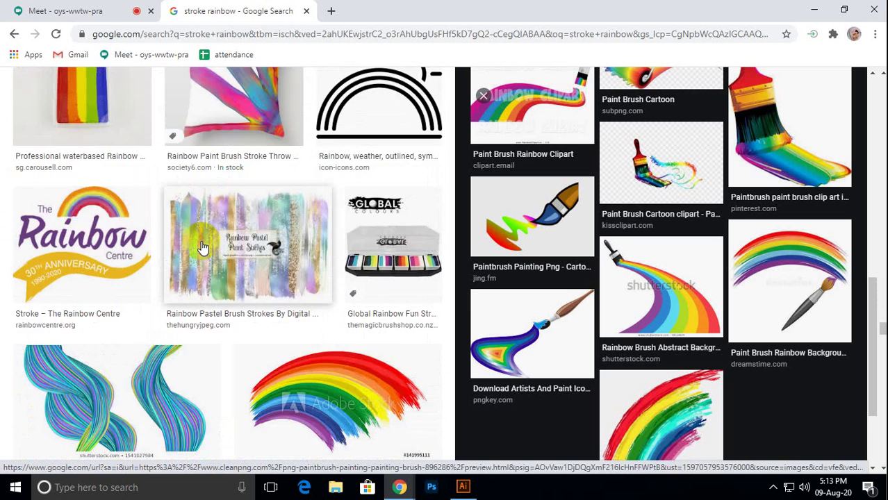
scroll(201, 247, down, 3)
click(125, 258)
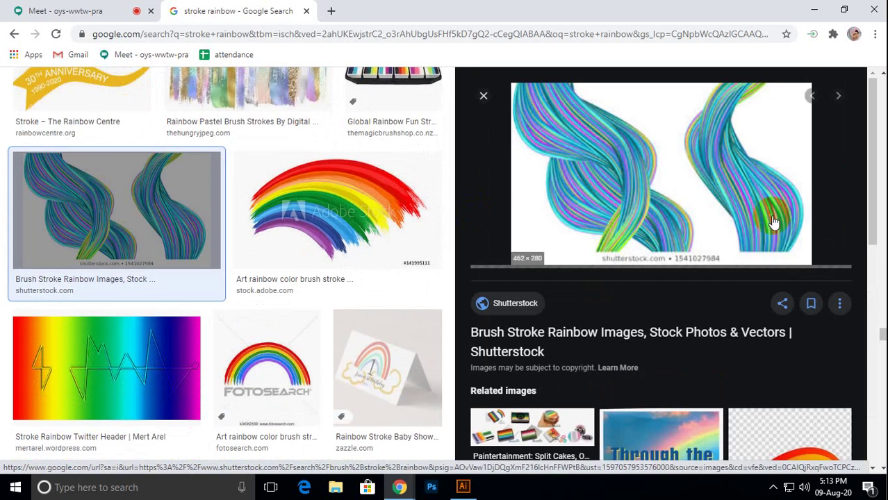
Examine the related images of the twisted turquoise strokes and the remaining "stroke rainbow" results.
scroll(774, 222, down, 8)
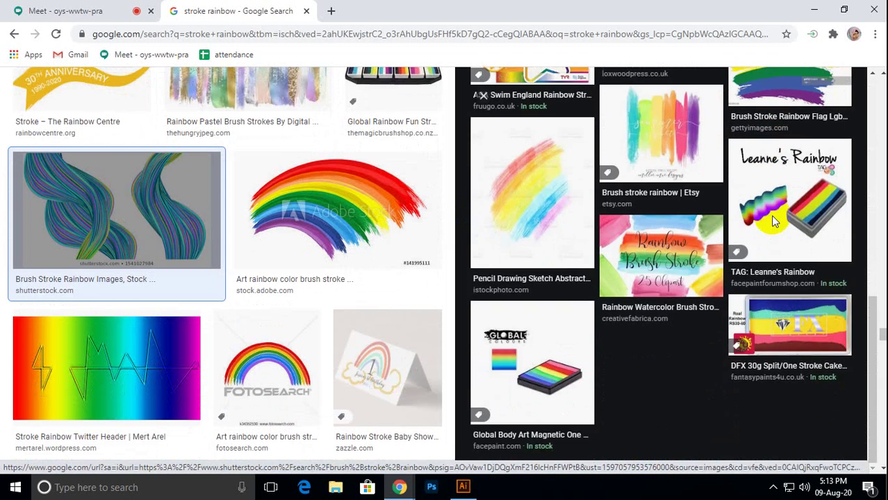
scroll(771, 215, up, 8)
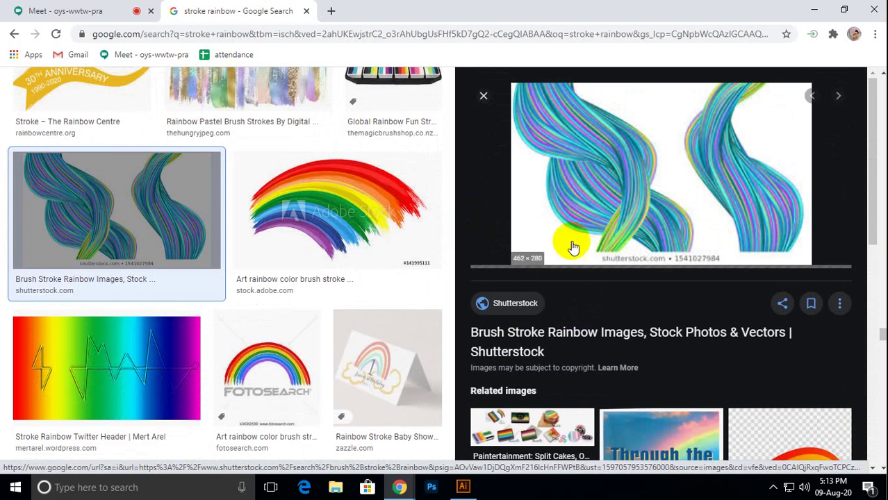
scroll(293, 243, down, 15)
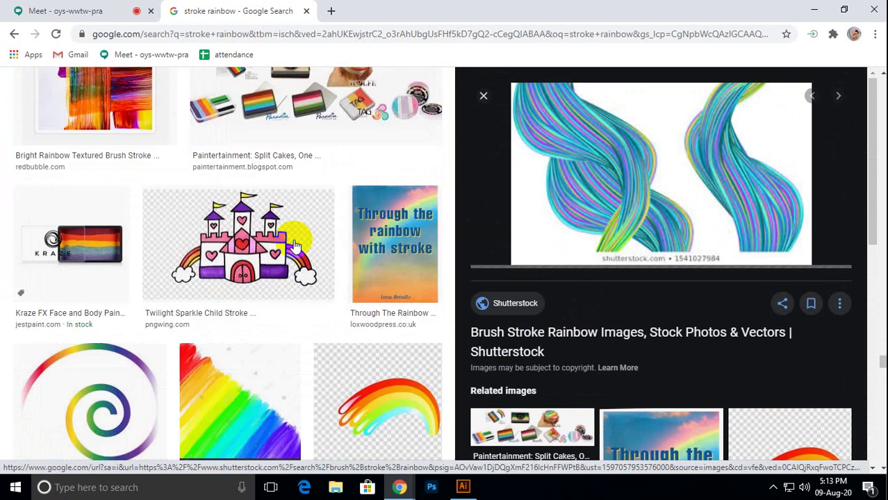
scroll(294, 245, up, 4)
scroll(294, 244, down, 5)
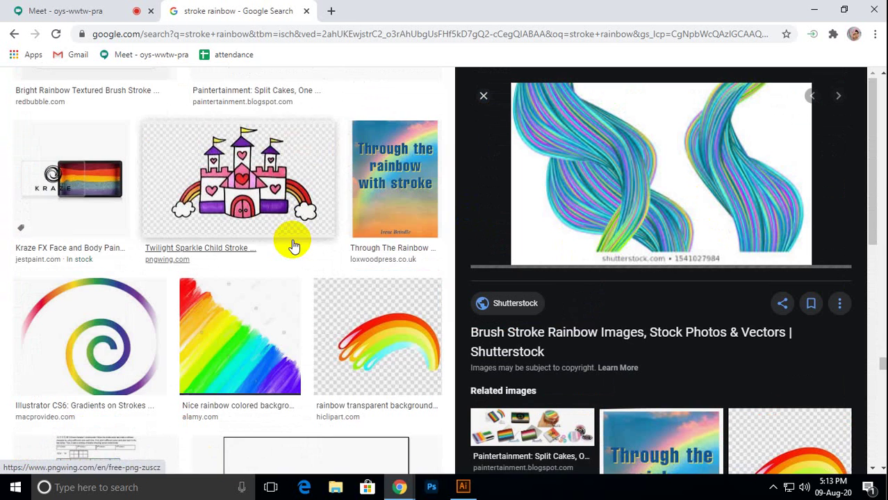
scroll(293, 245, down, 10)
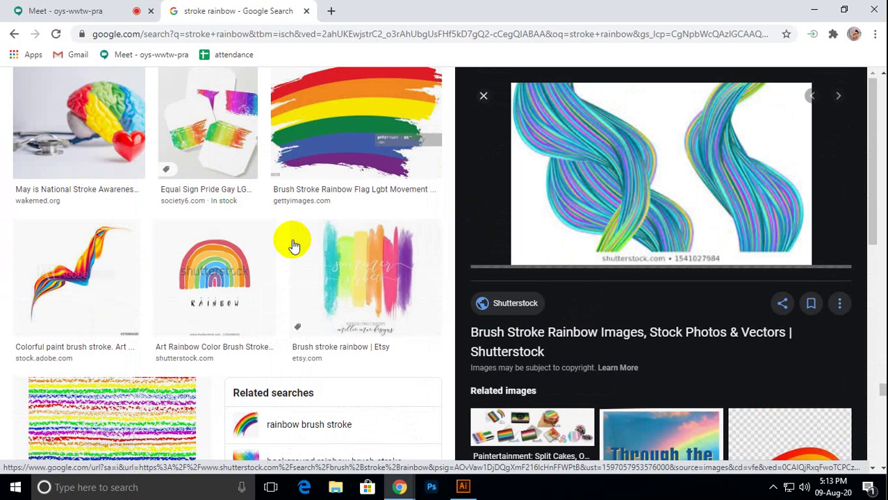
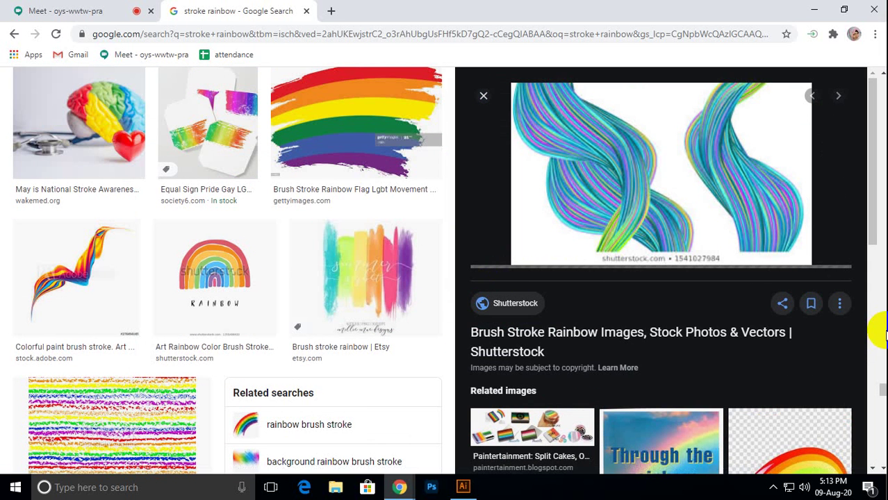
Change the image search from "stroke rainbow" to "rainbow background" using the suggested query.
scroll(880, 391, up, 15)
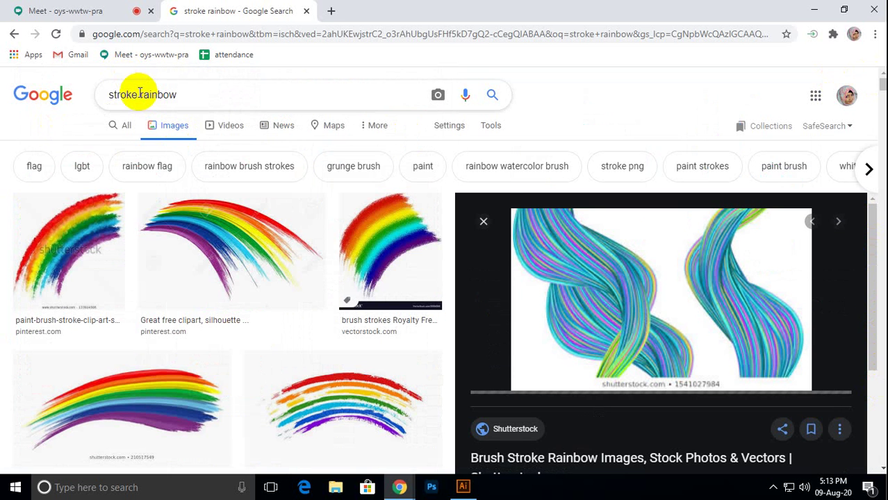
drag(139, 96, 99, 108)
key(BackSpace)
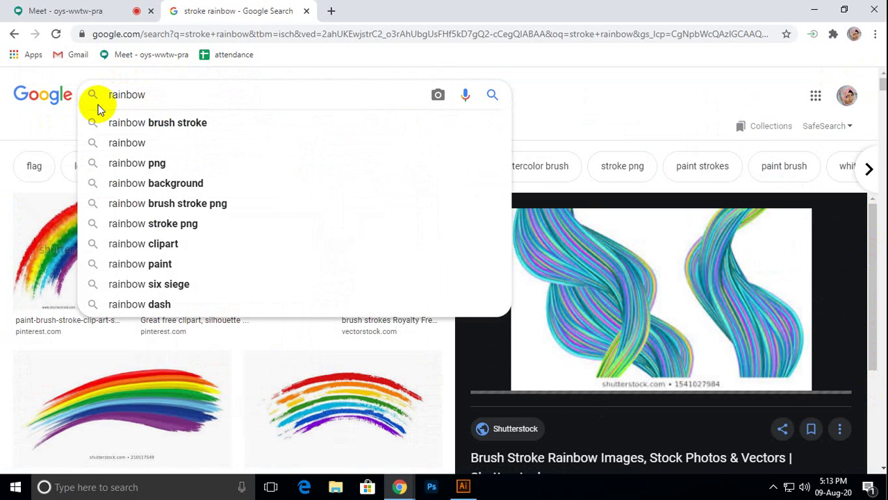
key(End)
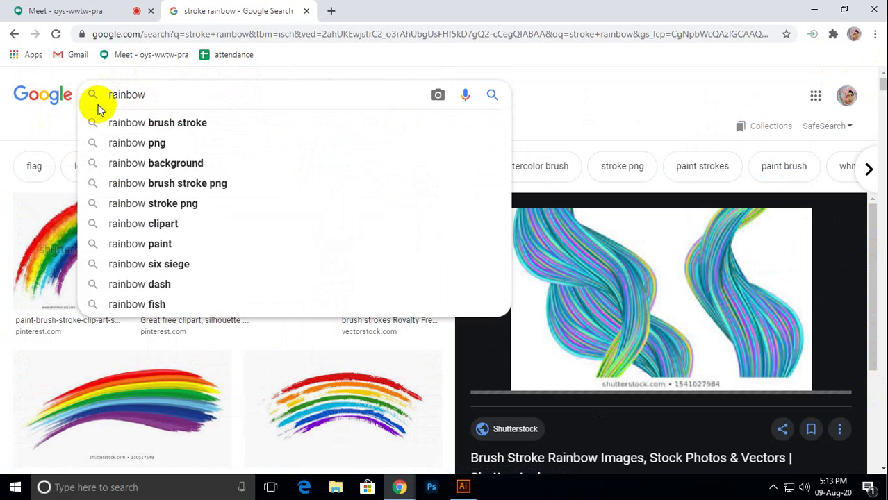
click(175, 166)
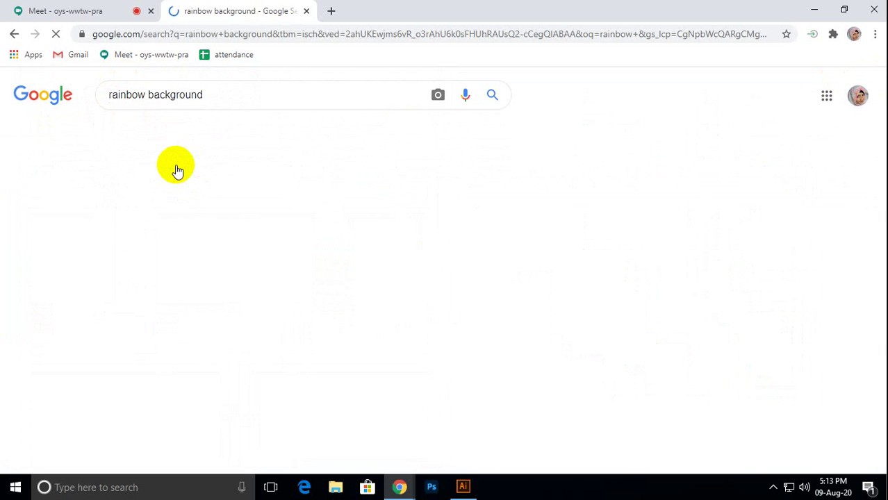
Browse through the "rainbow background" image results for gradient, striped and curved rainbow shapes.
scroll(237, 192, down, 4)
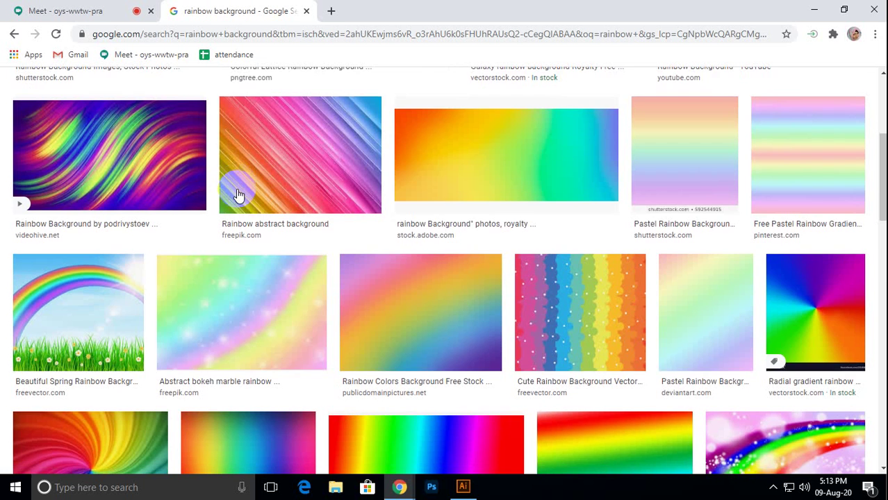
scroll(236, 195, down, 5)
scroll(237, 195, down, 5)
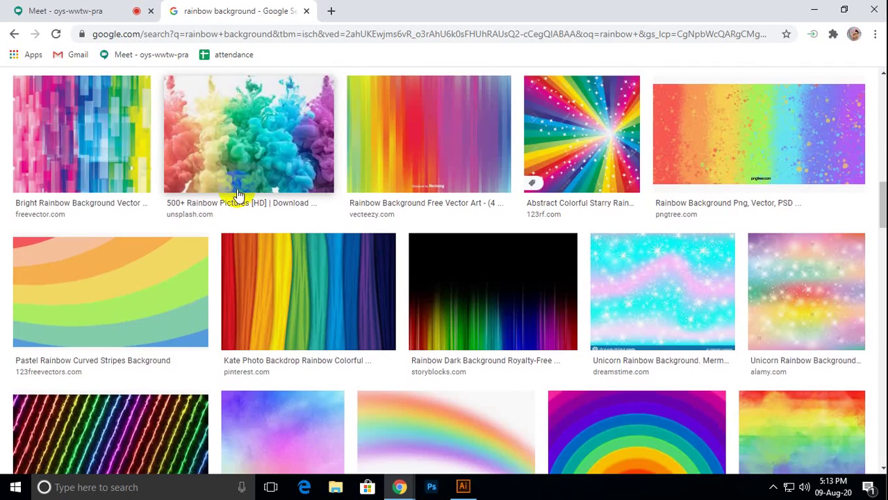
scroll(237, 195, down, 5)
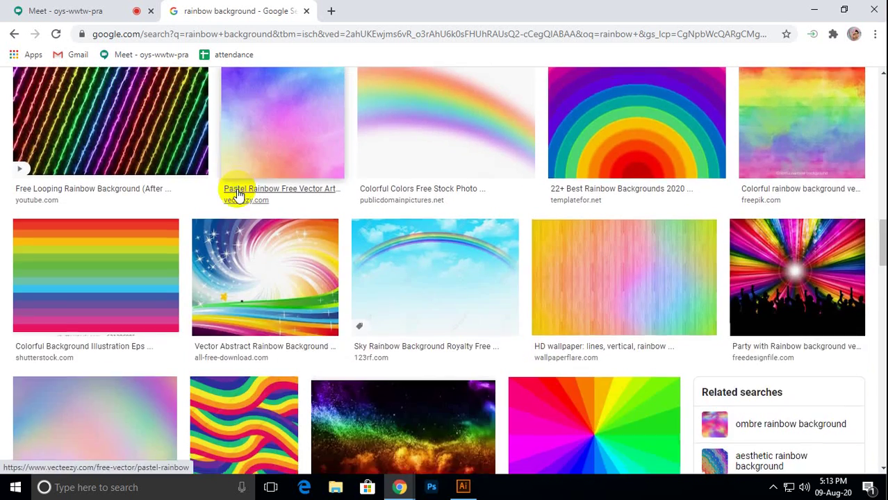
scroll(237, 195, down, 7)
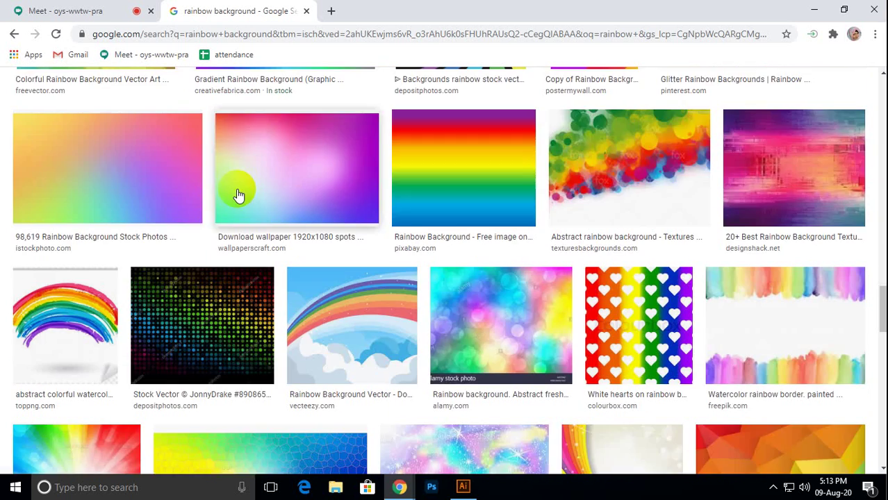
scroll(238, 195, down, 3)
scroll(237, 195, down, 6)
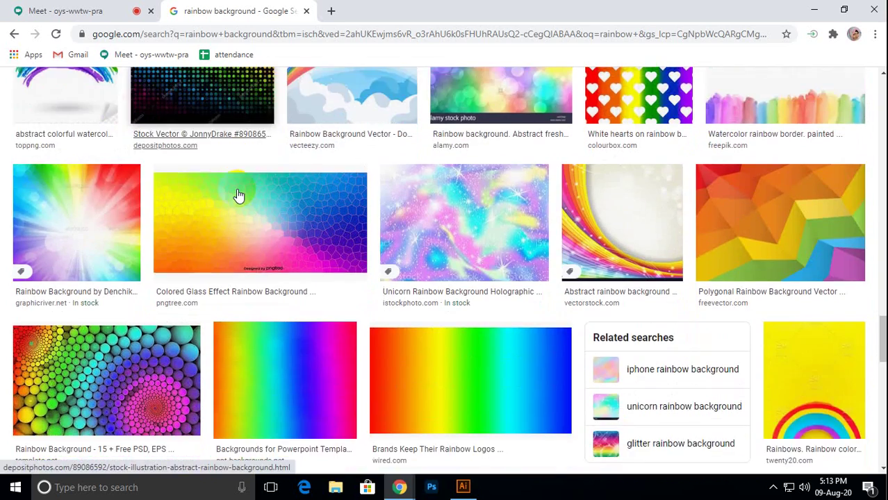
scroll(237, 195, down, 5)
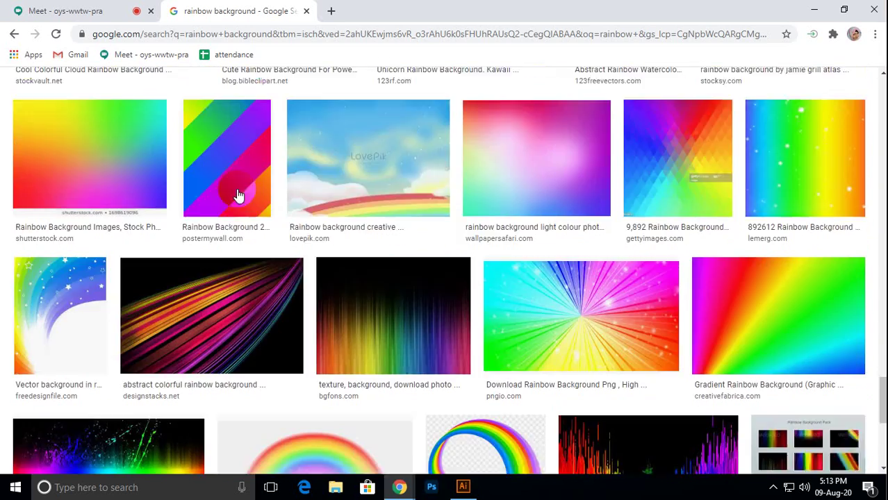
scroll(237, 194, down, 3)
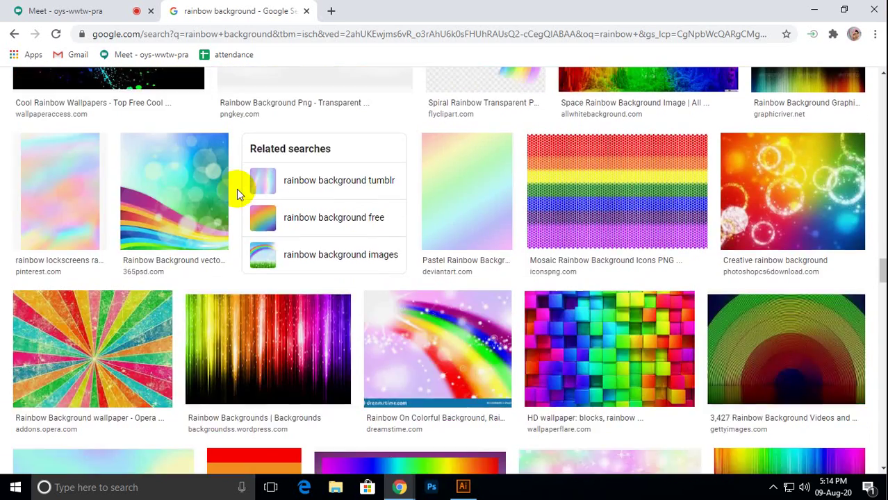
scroll(237, 195, down, 5)
scroll(237, 195, down, 6)
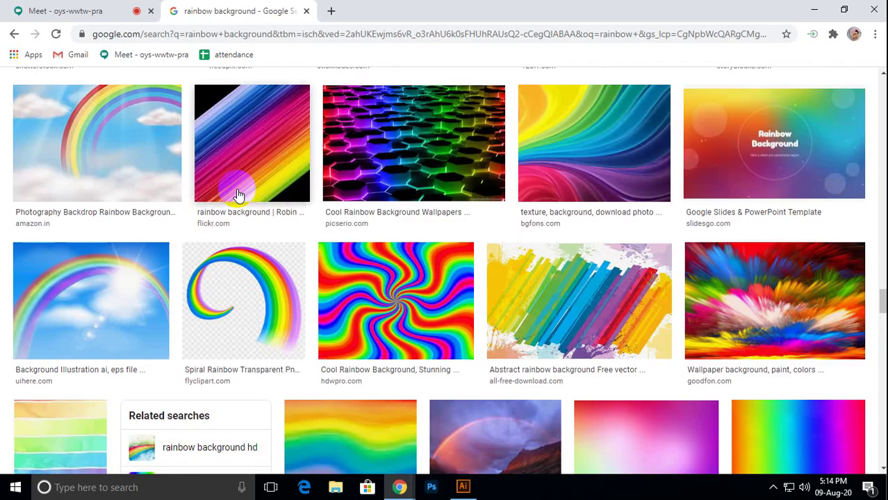
scroll(237, 195, down, 3)
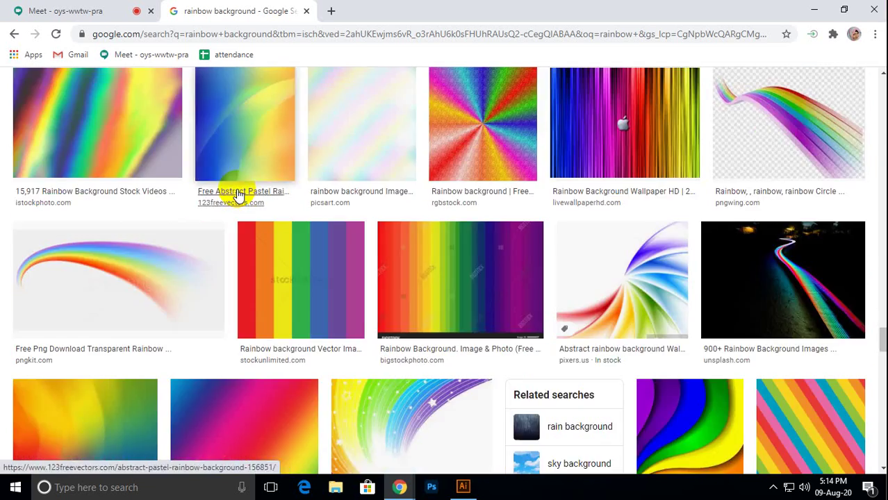
scroll(237, 195, down, 5)
scroll(237, 195, down, 3)
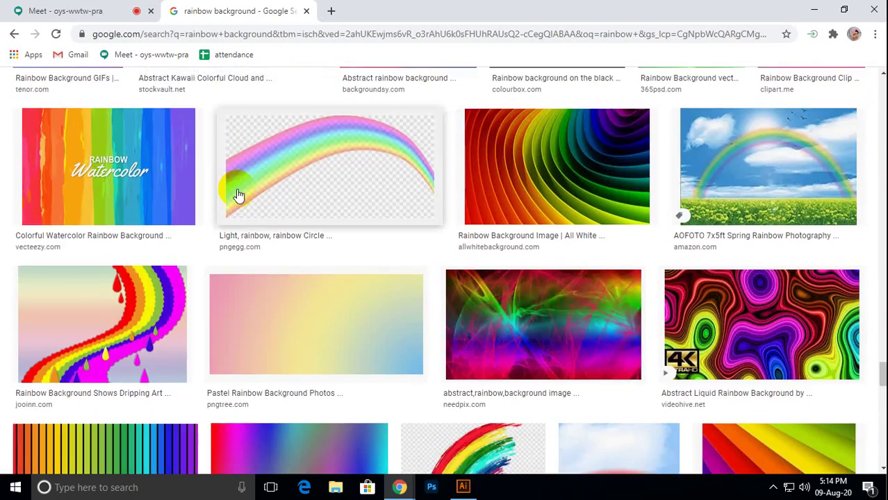
scroll(237, 195, down, 7)
scroll(237, 195, down, 4)
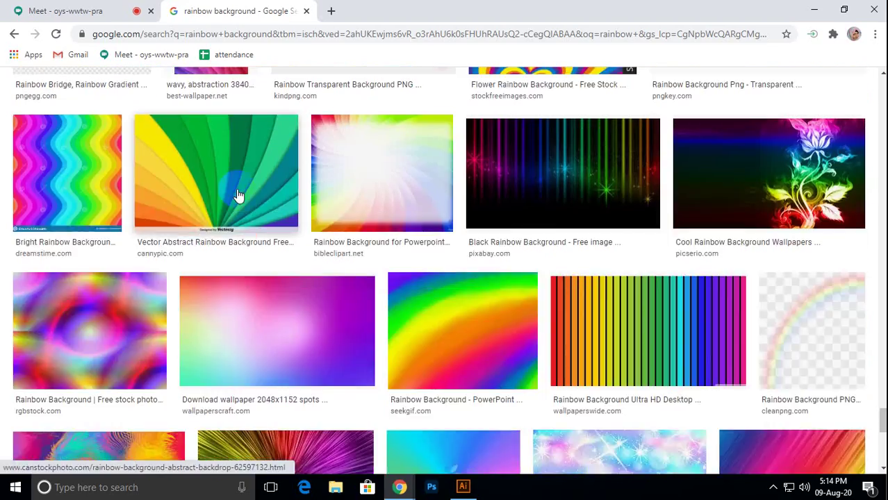
scroll(237, 194, down, 5)
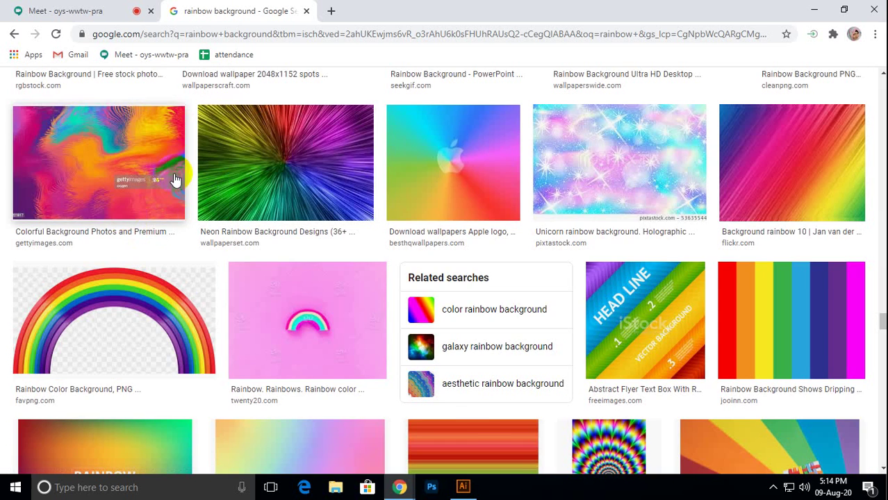
Switch to Illustrator and draw an ellipse about 25.4 in wide and 27 in high in the empty area above the red-blue blend.
click(88, 13)
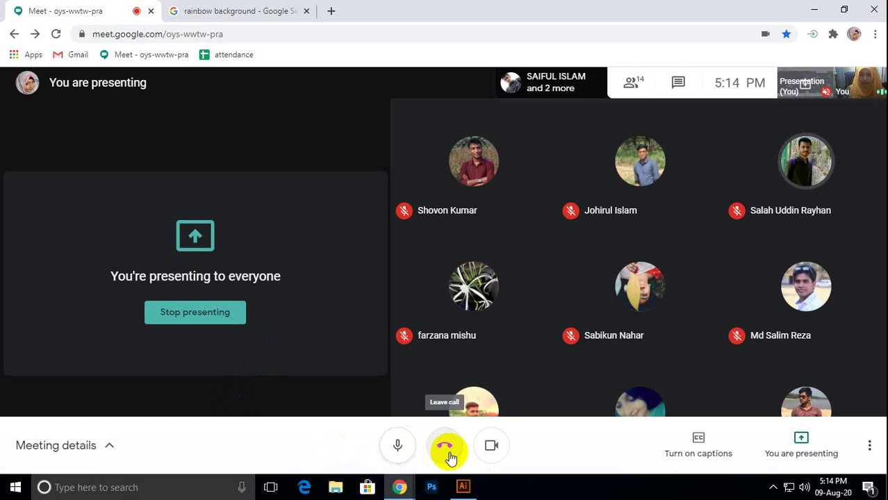
click(463, 486)
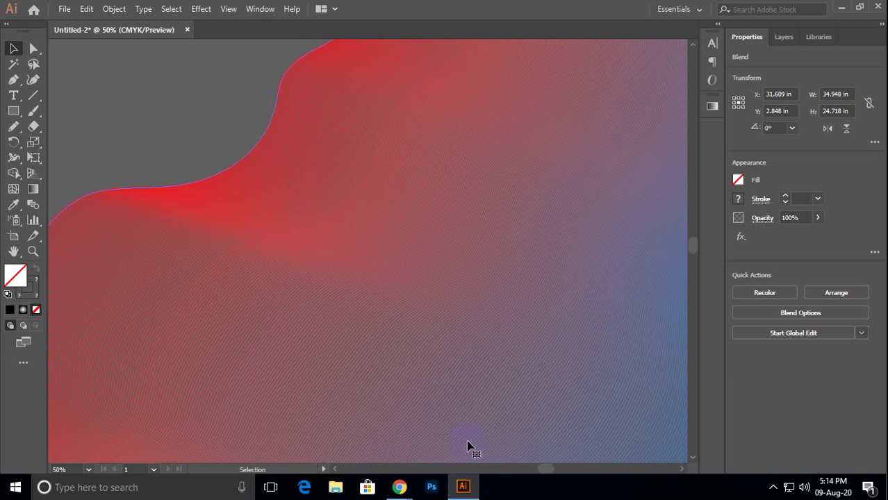
scroll(450, 429, down, 2)
scroll(467, 351, down, 2)
drag(566, 279, 257, 374)
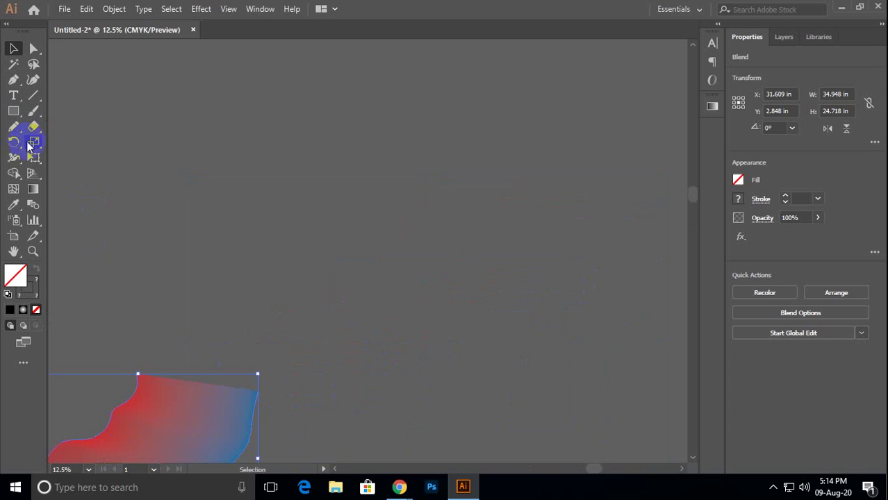
click(12, 111)
click(73, 142)
drag(286, 123, 460, 305)
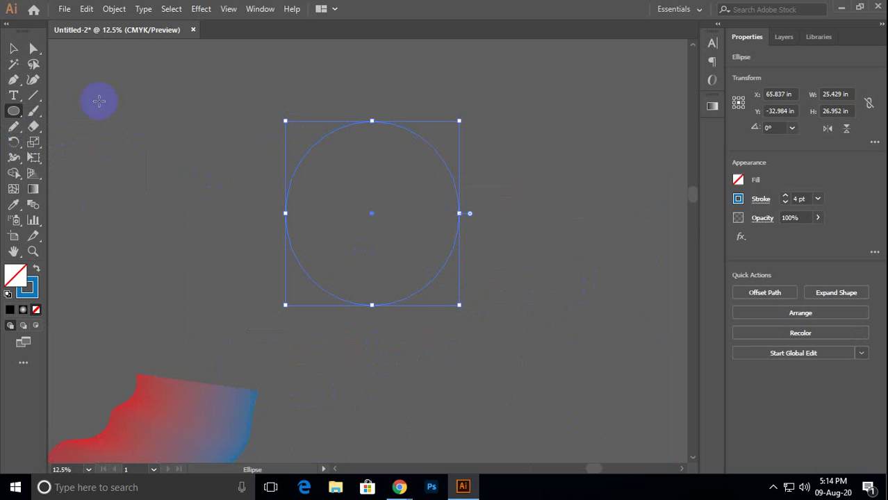
Set the large ellipse's stroke colour to red and deselect it.
click(14, 49)
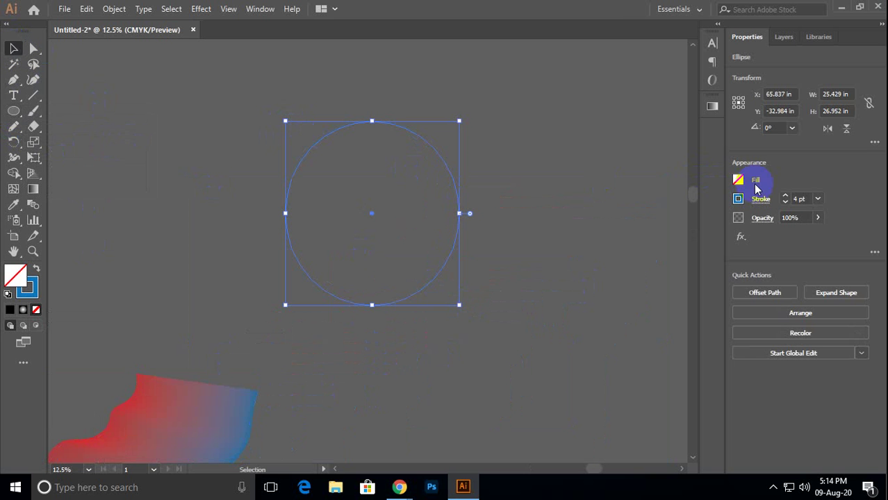
click(737, 199)
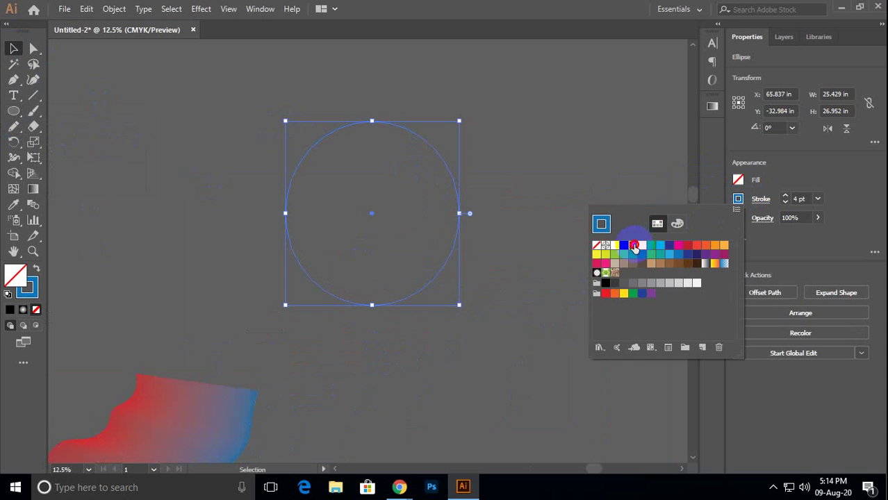
click(634, 245)
click(317, 188)
click(105, 139)
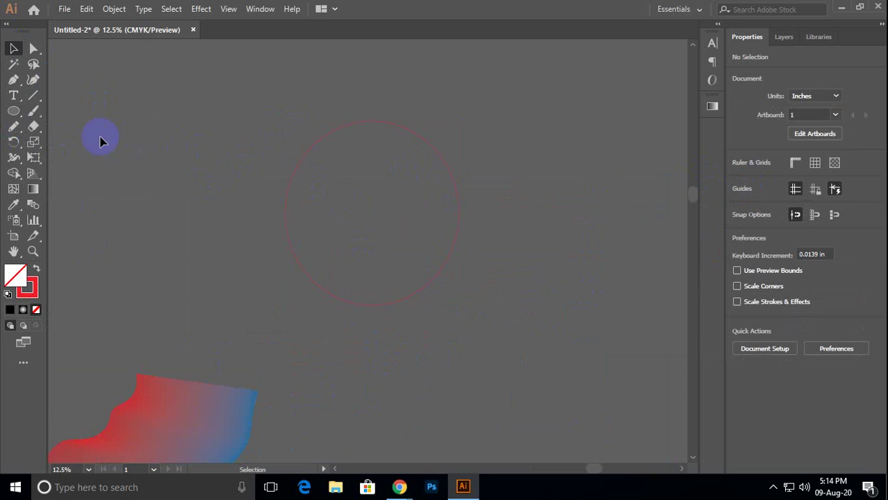
Draw a circle about 7.7 in across inside the upper part of the red ellipse and give it a yellow stroke.
click(14, 111)
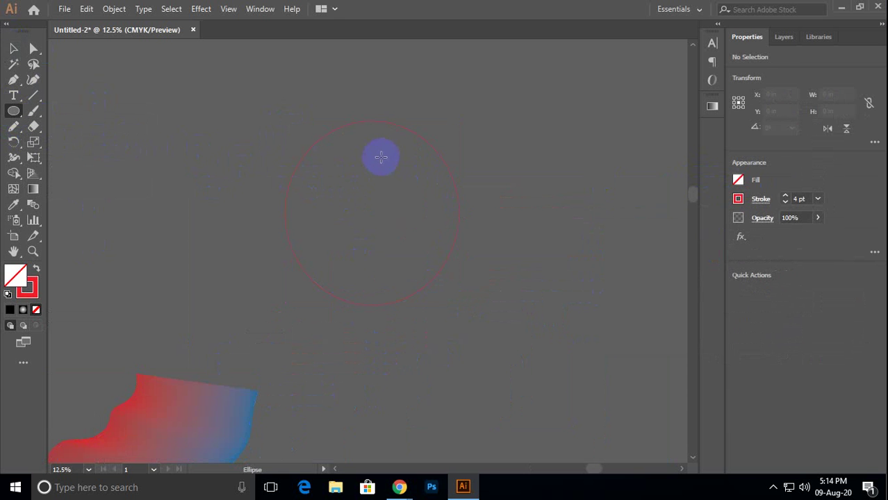
mouse_move(388, 194)
mouse_down()
mouse_move(426, 234)
mouse_move(413, 220)
mouse_up()
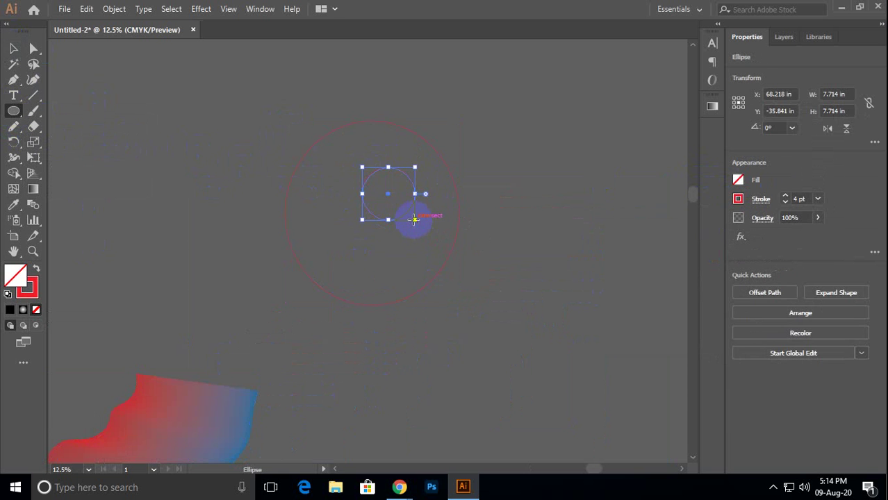
click(738, 199)
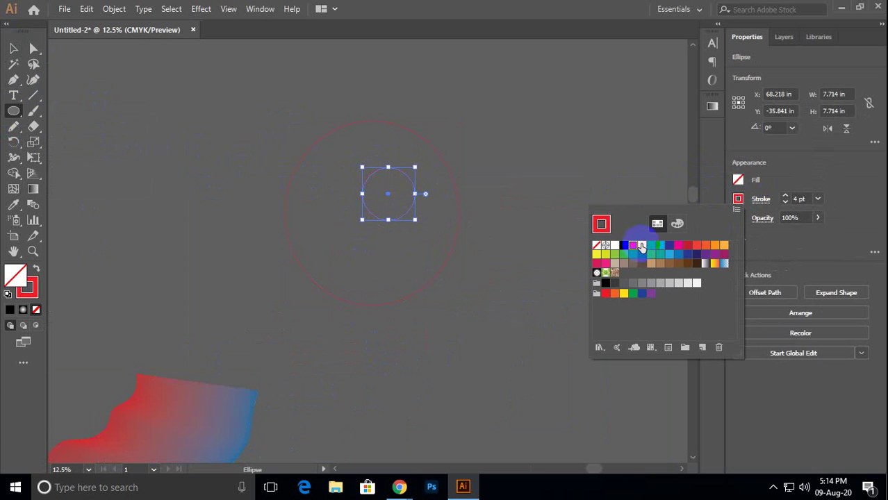
click(641, 246)
key(Escape)
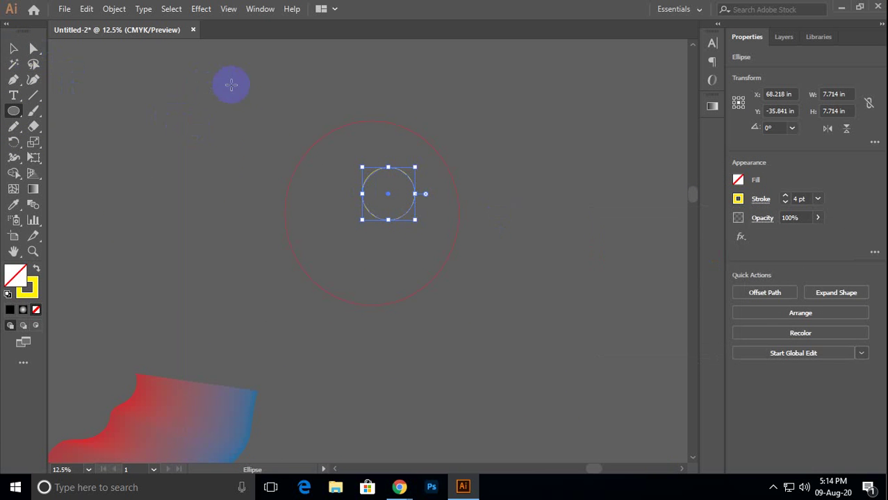
drag(244, 96, 465, 233)
key(ctrl+z)
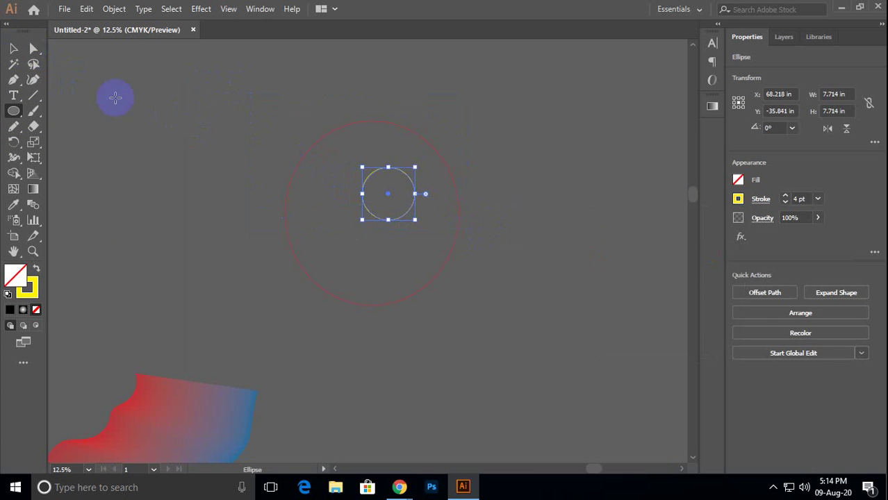
Select the red ellipse together with the small yellow circle and make a blend between them.
click(13, 48)
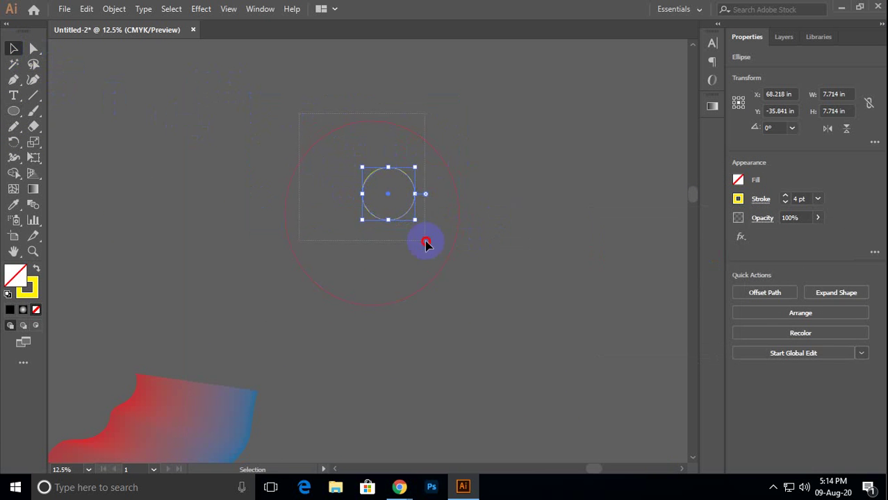
drag(426, 243, 426, 243)
click(114, 9)
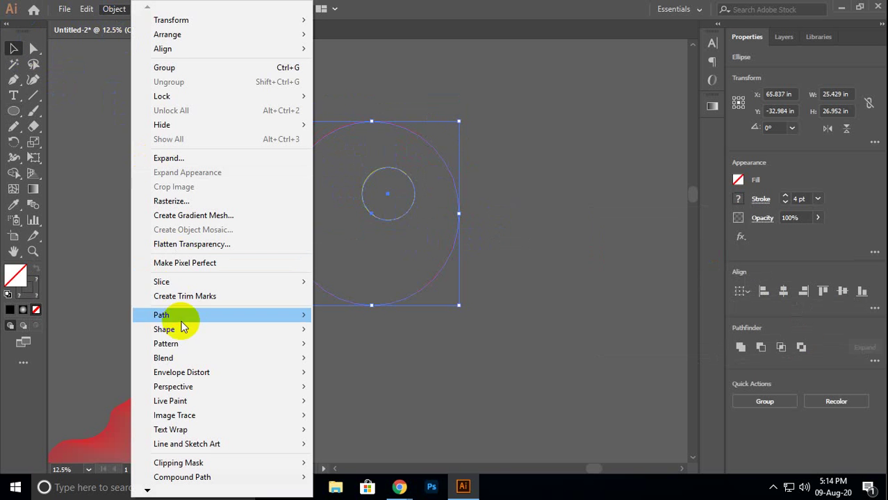
mouse_move(159, 357)
click(395, 351)
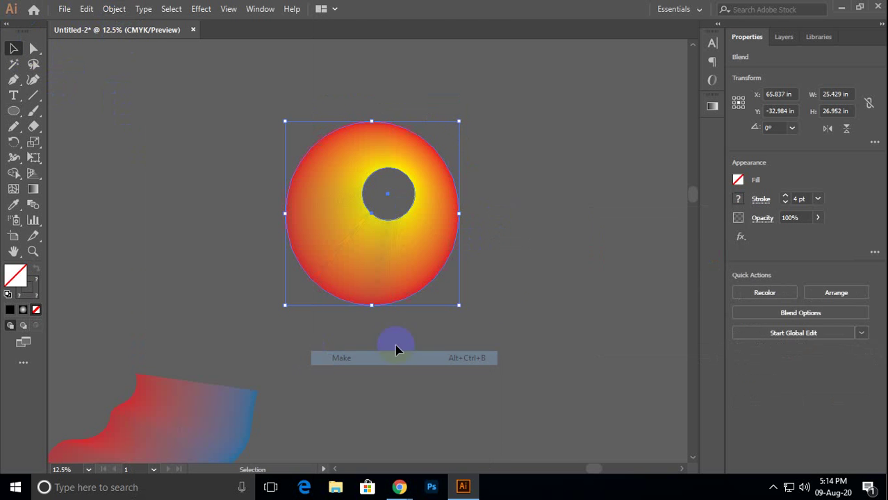
click(521, 208)
key(ctrl+equal)
key(ctrl+equal)
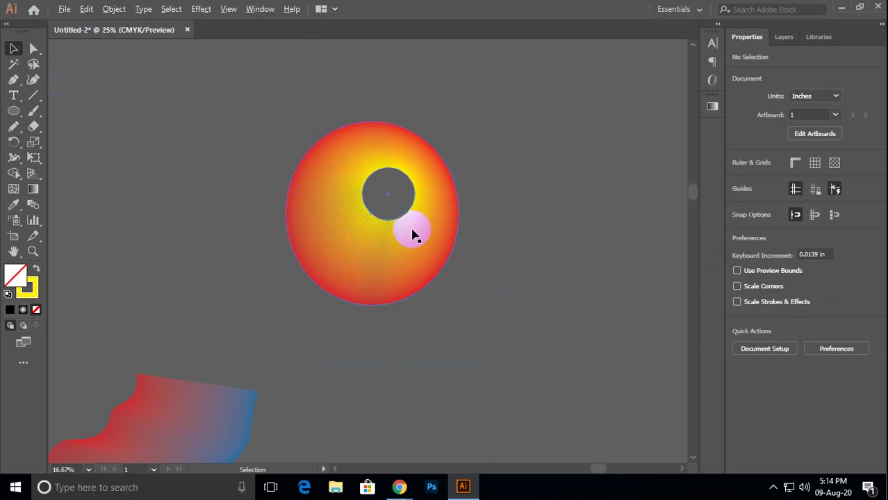
scroll(412, 235, up, 1)
scroll(406, 204, down, 1)
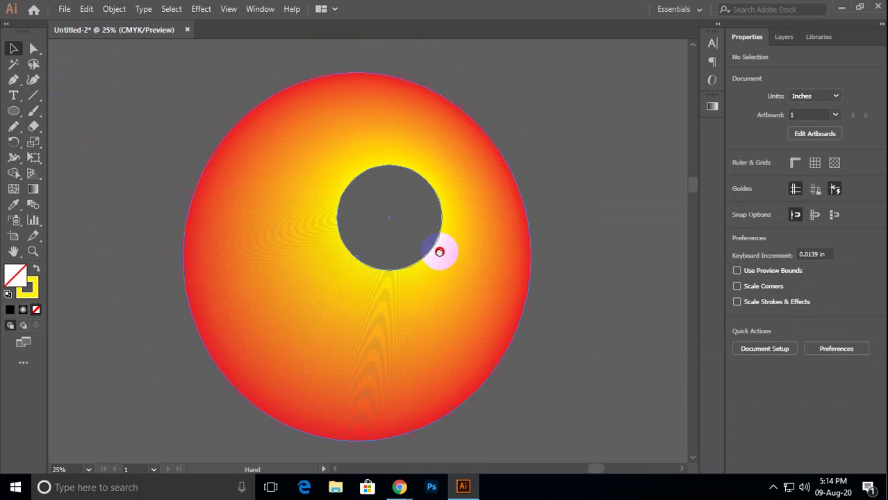
click(112, 9)
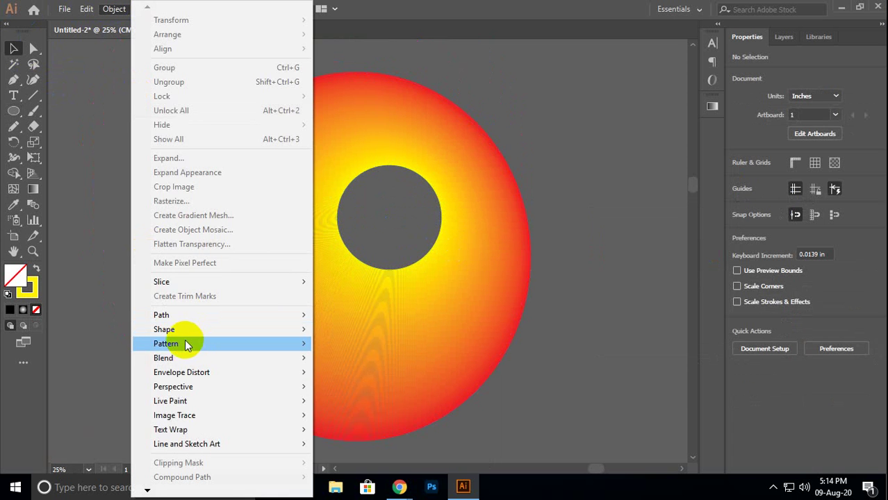
mouse_move(175, 359)
click(351, 391)
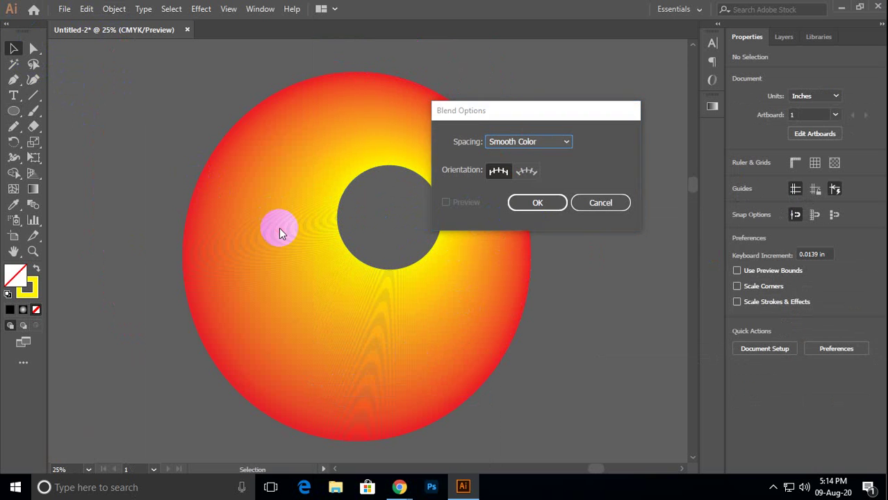
click(595, 203)
Select the red-yellow blend and set its spacing to Specified Steps with 50 steps.
click(248, 173)
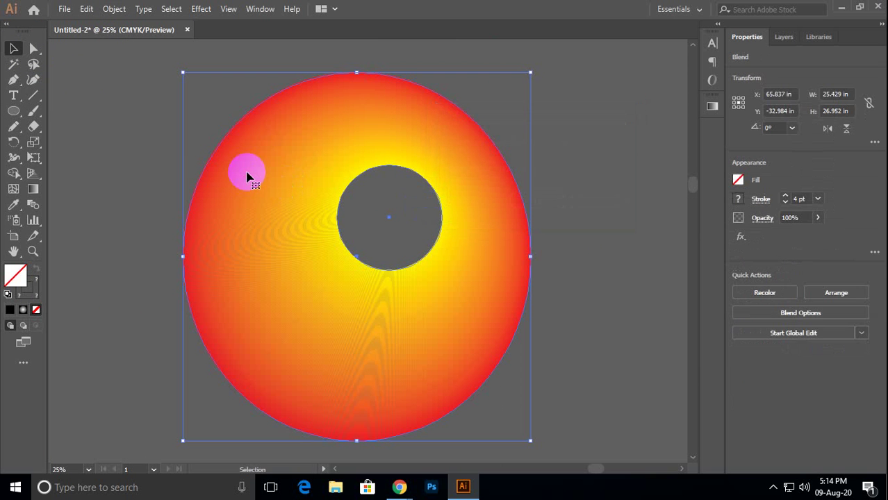
click(114, 9)
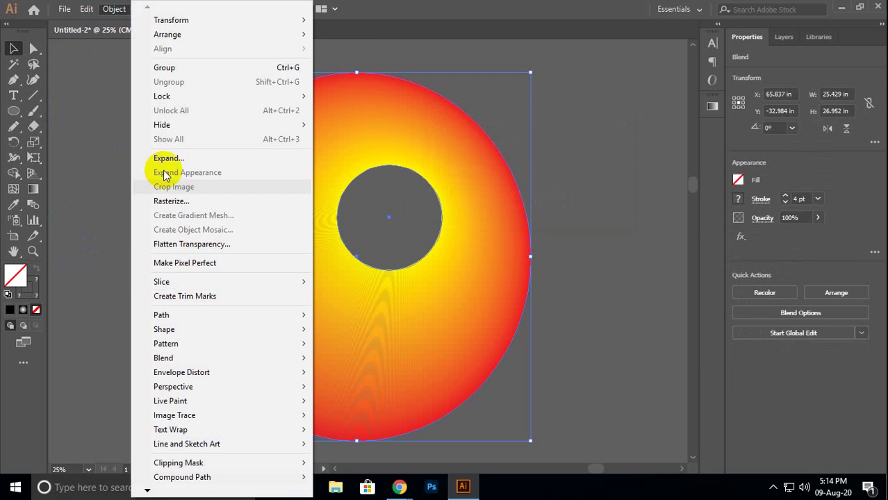
mouse_move(195, 358)
click(362, 391)
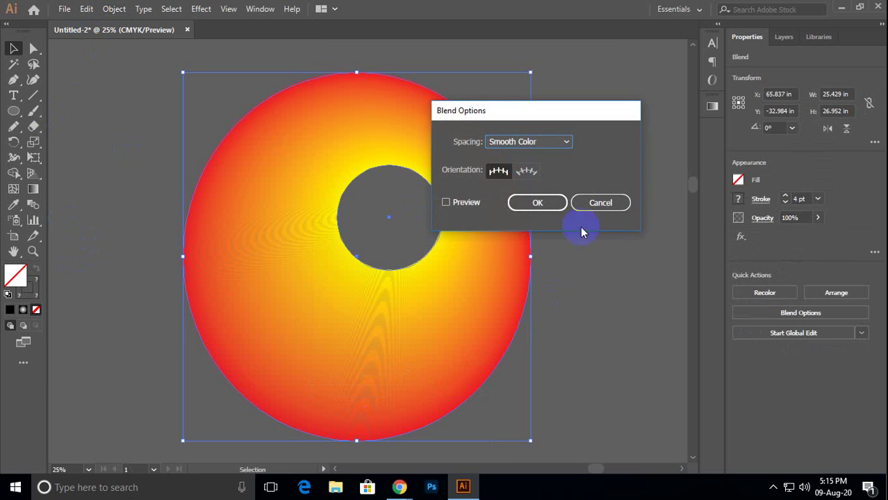
click(562, 143)
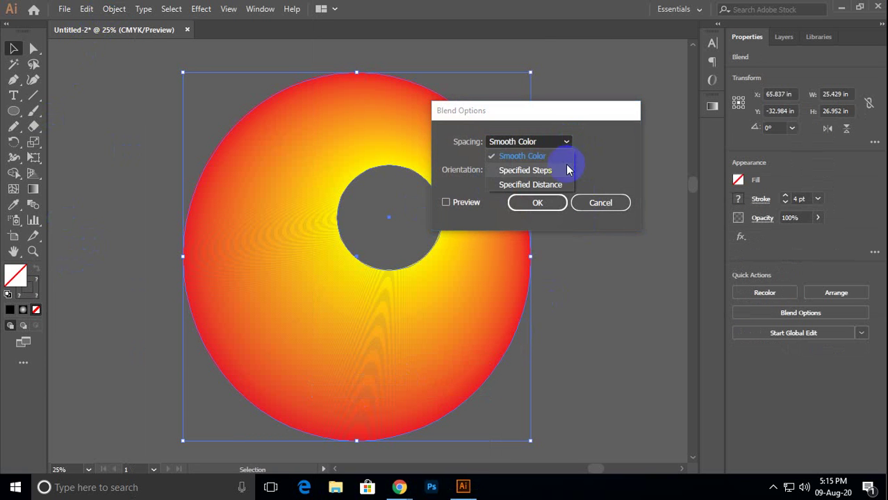
click(571, 168)
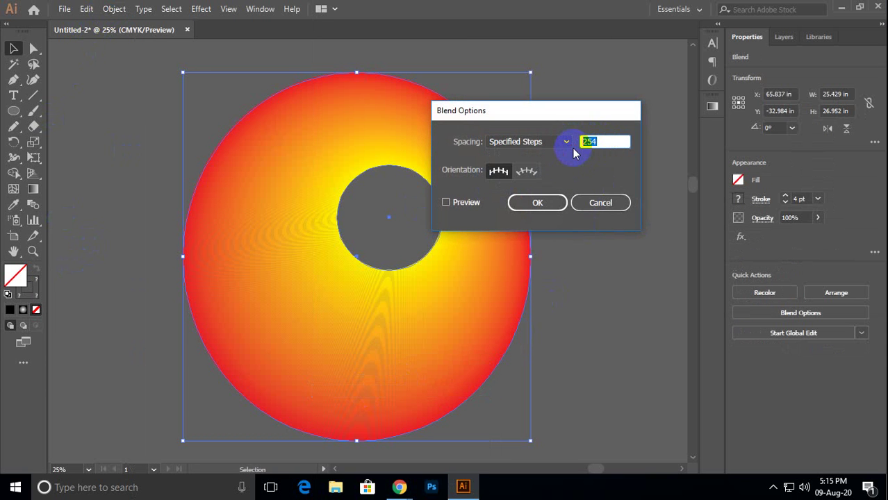
text(100)
click(467, 206)
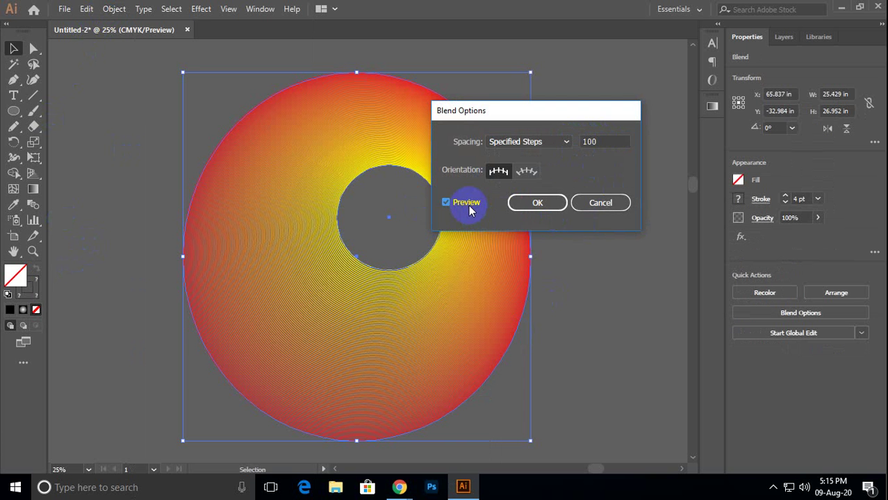
click(470, 210)
double_click(577, 146)
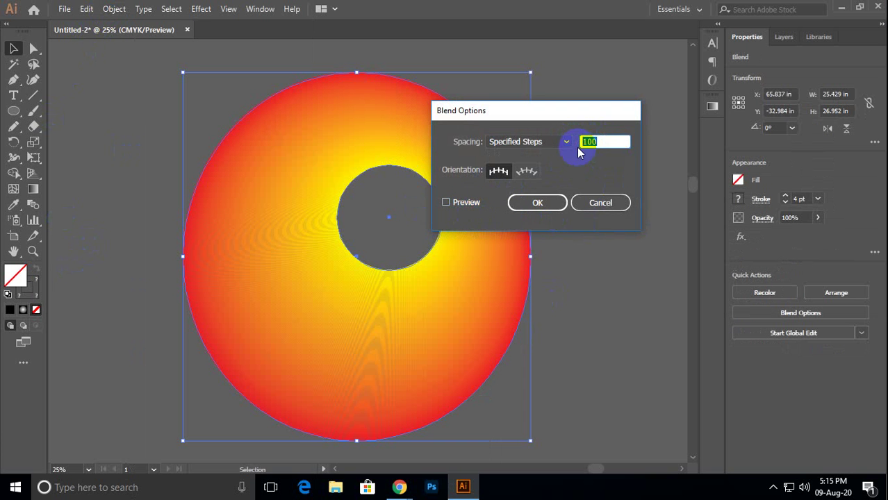
text(50)
key(Return)
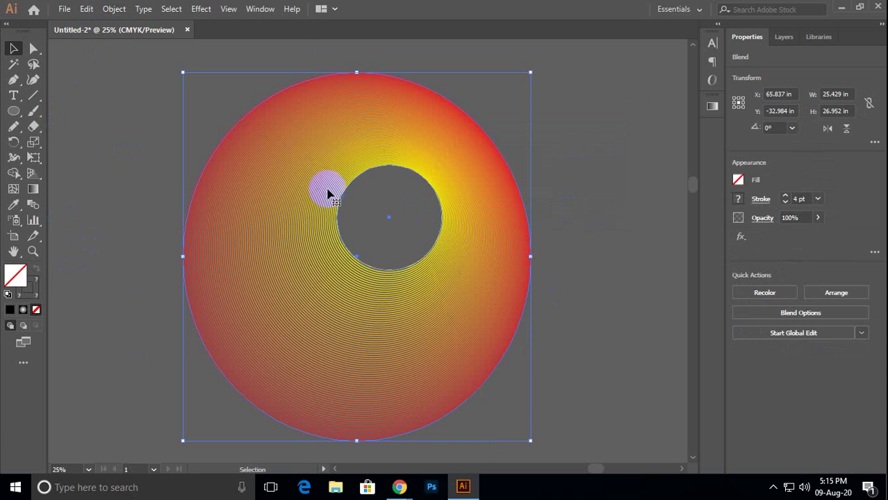
Reshape the top of the blend's red outer ellipse by lowering its top anchor and tilting that anchor's handles down to the right.
click(33, 48)
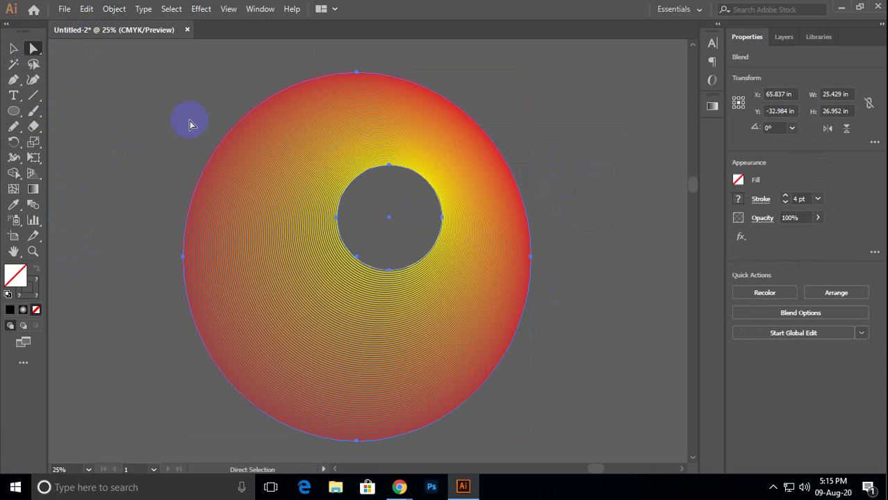
click(350, 83)
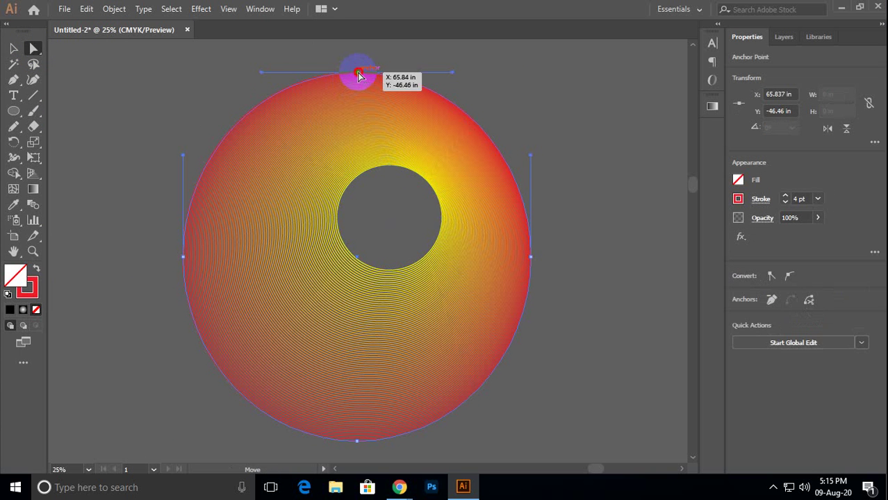
drag(359, 75, 355, 103)
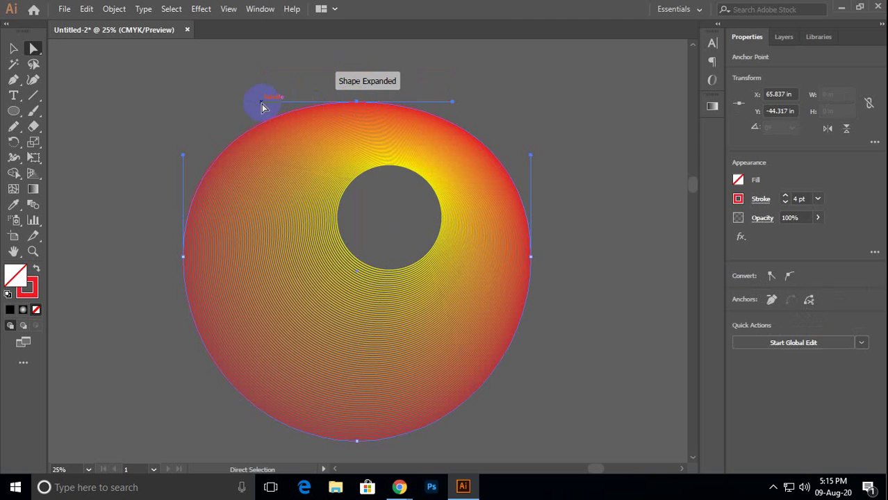
drag(262, 104, 200, 80)
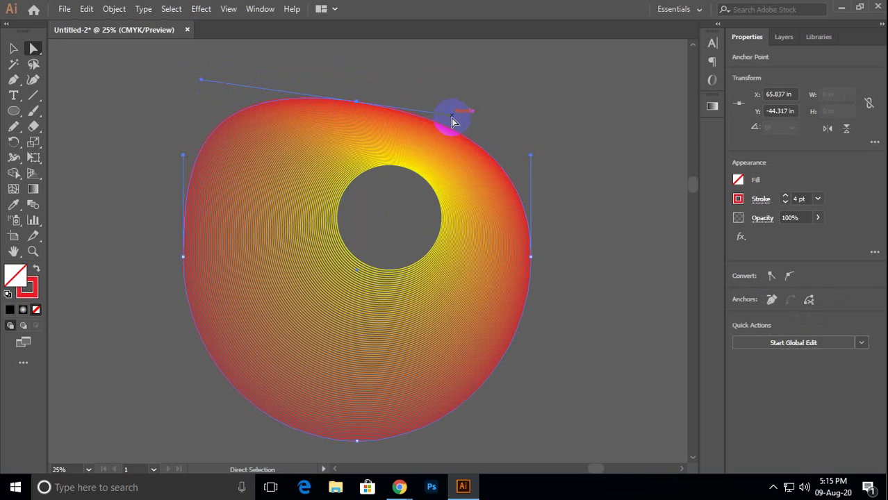
drag(451, 118, 448, 144)
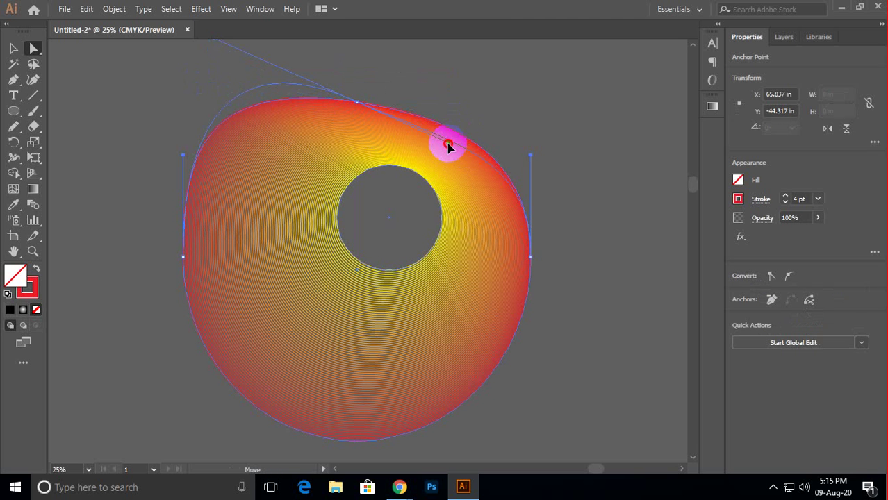
Distort the inner yellow circle by pulling its right anchor up past the red outline, shifting its top and left anchors and rotating the left handle.
click(441, 241)
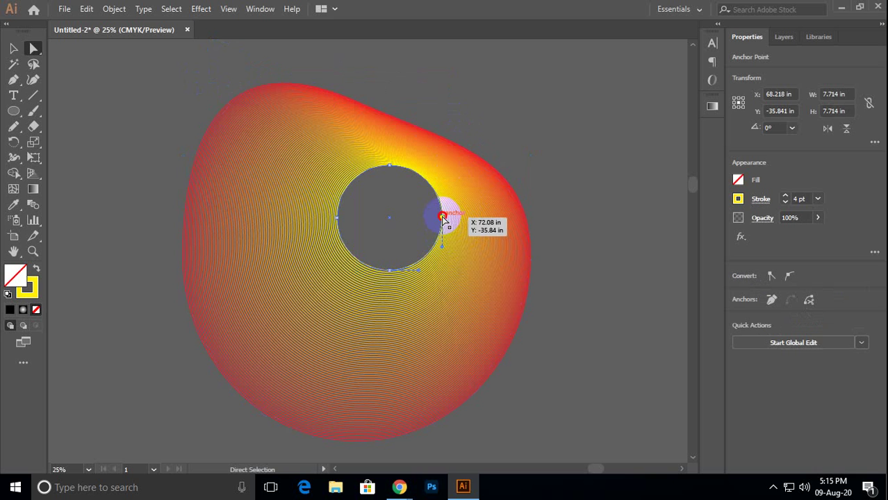
drag(442, 217, 509, 161)
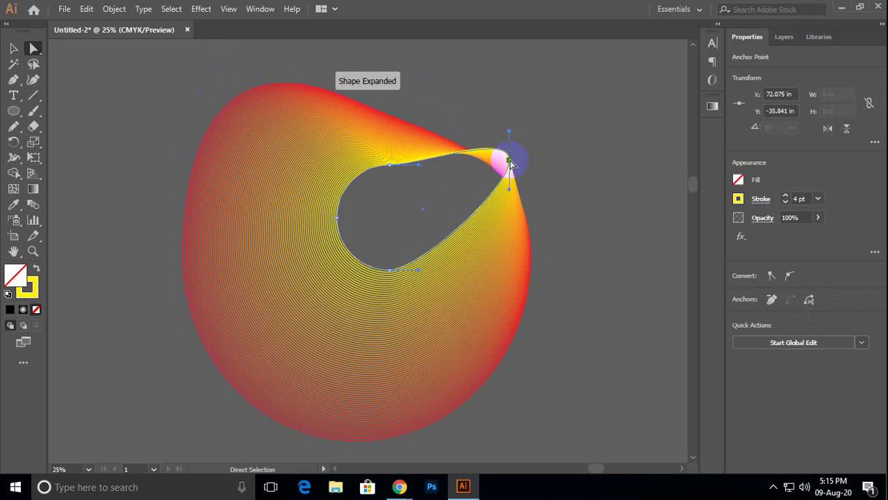
drag(388, 165, 410, 159)
drag(336, 218, 358, 209)
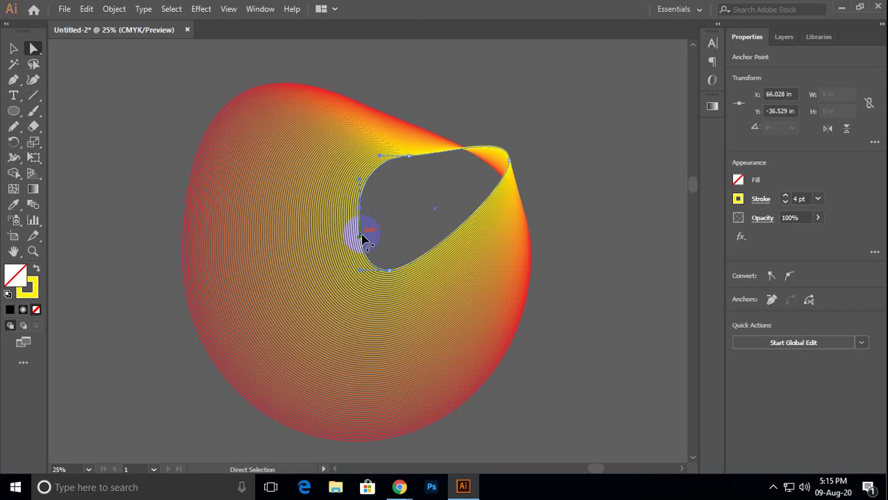
drag(360, 241, 422, 218)
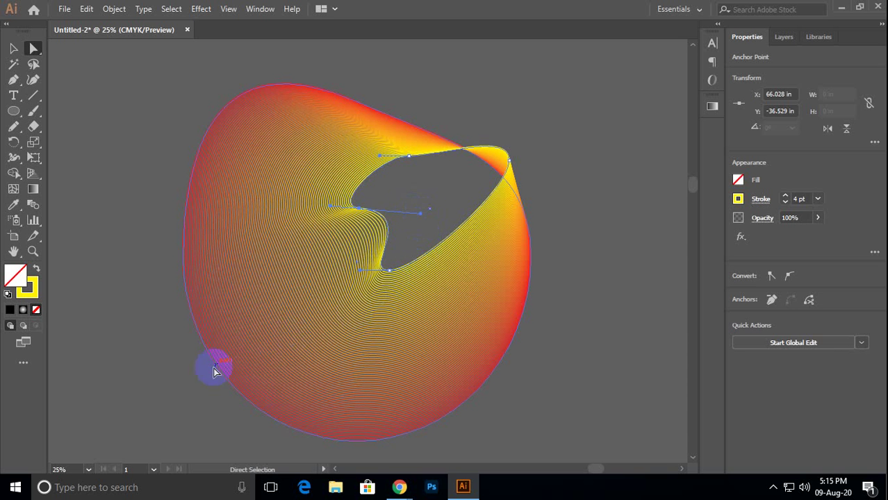
Reshape the red outline's lower left by raising its bottom anchor, lengthening that anchor's left handle, and moving the left anchor inward with its handle rotated.
click(233, 383)
click(358, 440)
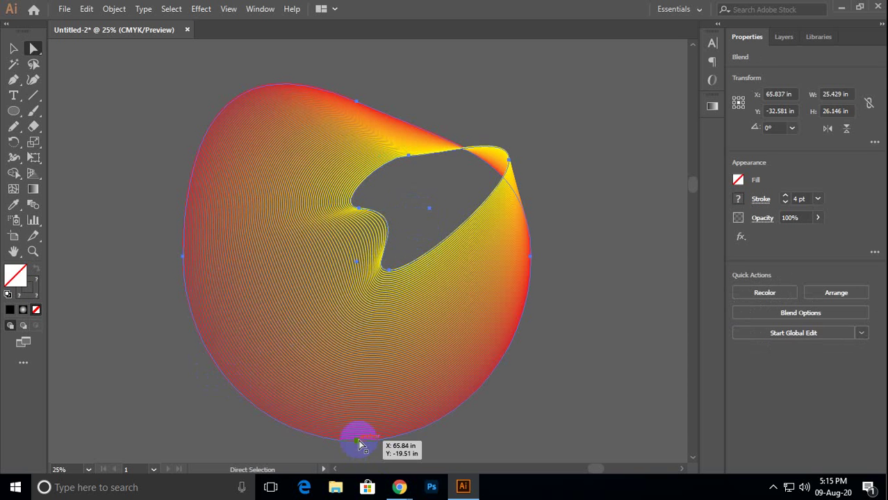
drag(357, 440, 355, 402)
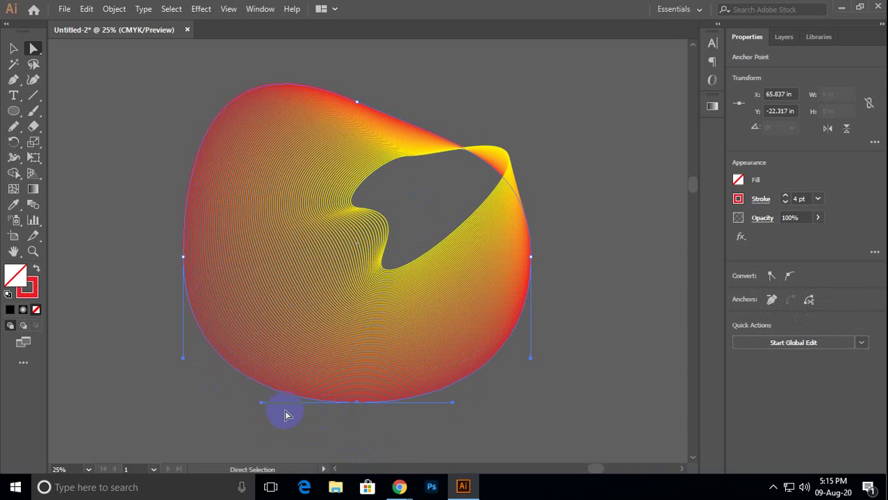
drag(262, 406, 84, 413)
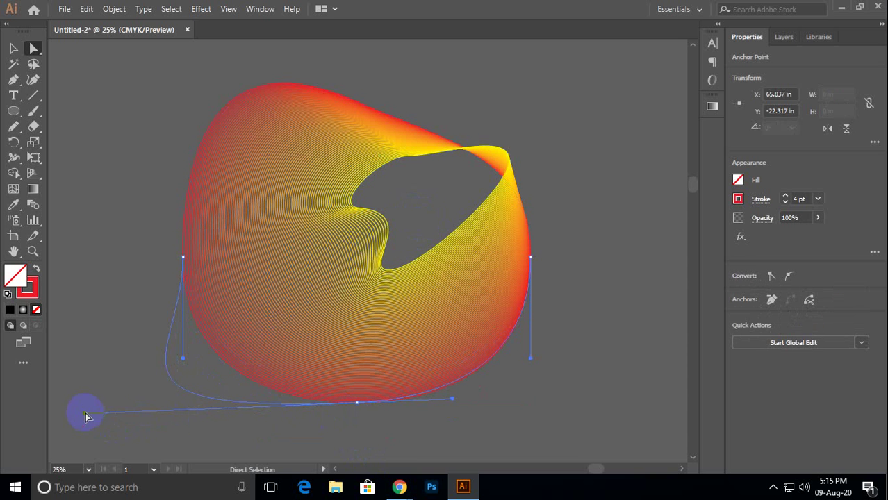
drag(182, 260, 194, 262)
drag(193, 363, 345, 385)
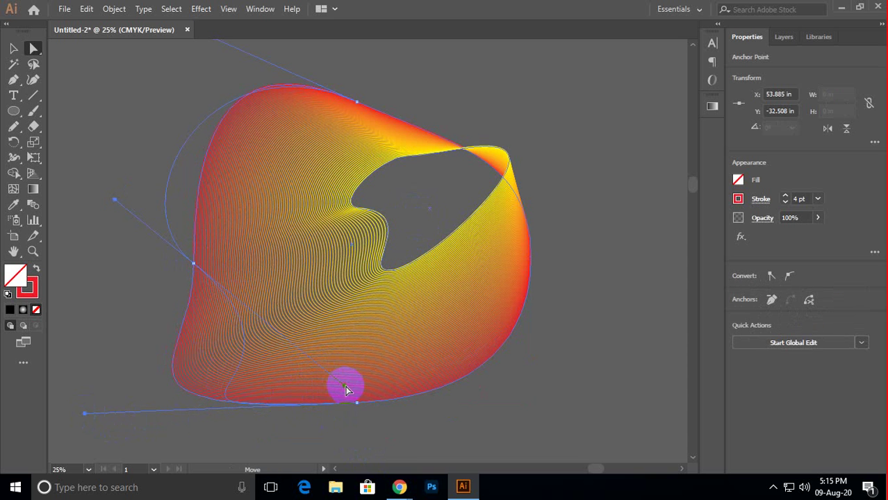
Bend the red outline's right side by adjusting both handles of its right anchor, then deselect the blend.
click(530, 258)
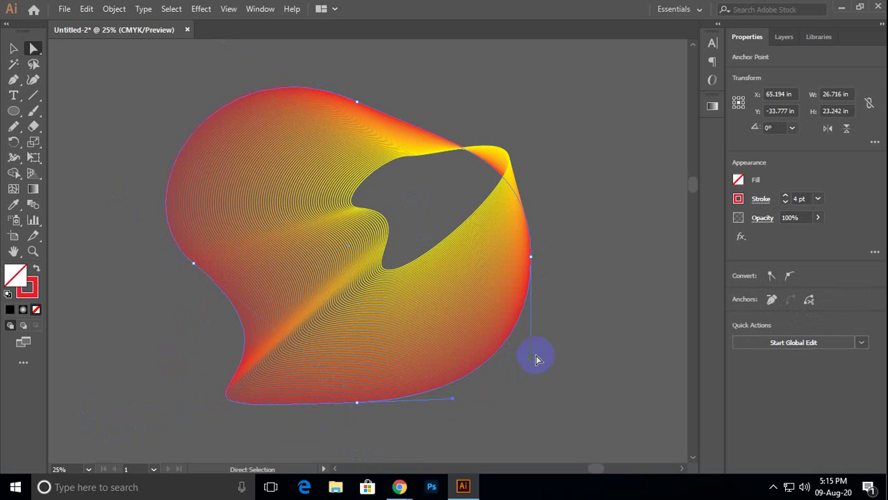
drag(531, 358, 467, 438)
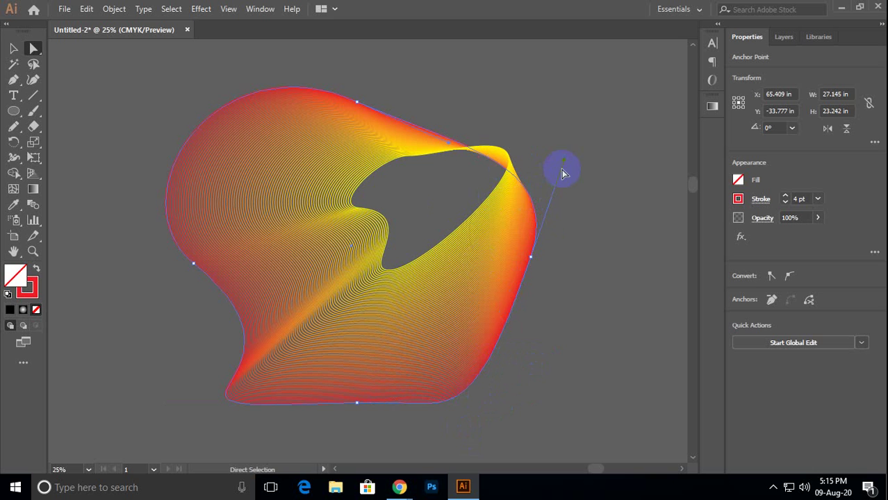
drag(564, 165, 532, 218)
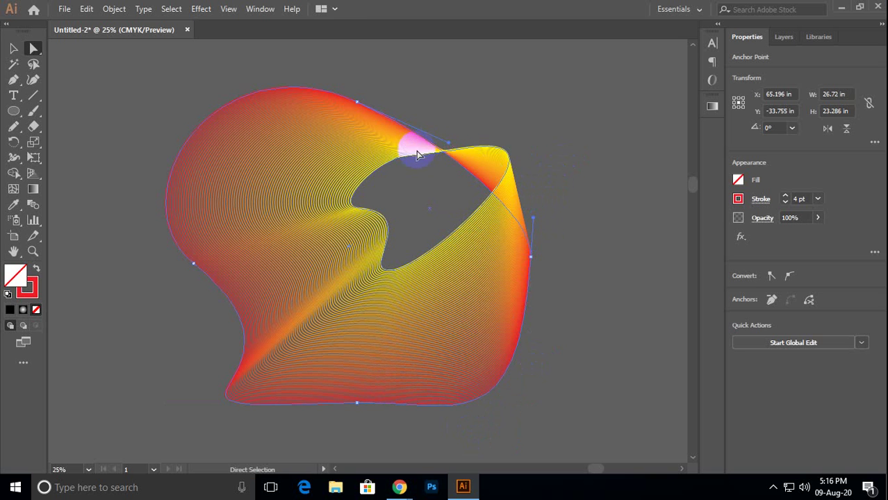
click(13, 48)
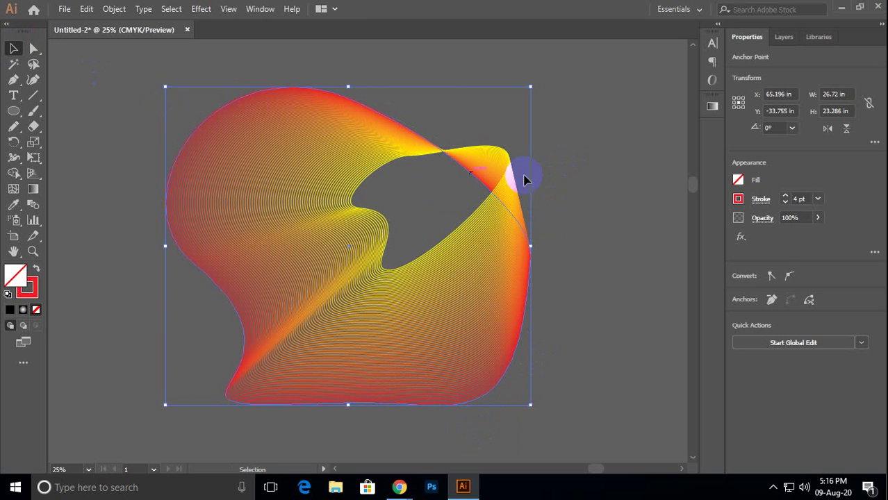
click(635, 189)
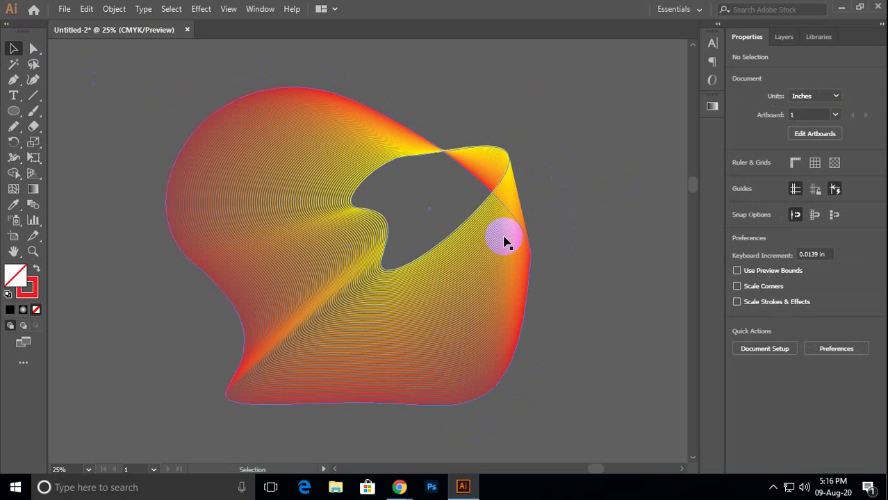
Draw a red wavy path about 48 in wide and 12 in high with the Pen tool in the empty area beside the distorted blend.
scroll(504, 241, down, 1)
drag(587, 271, 758, 210)
drag(232, 211, 429, 189)
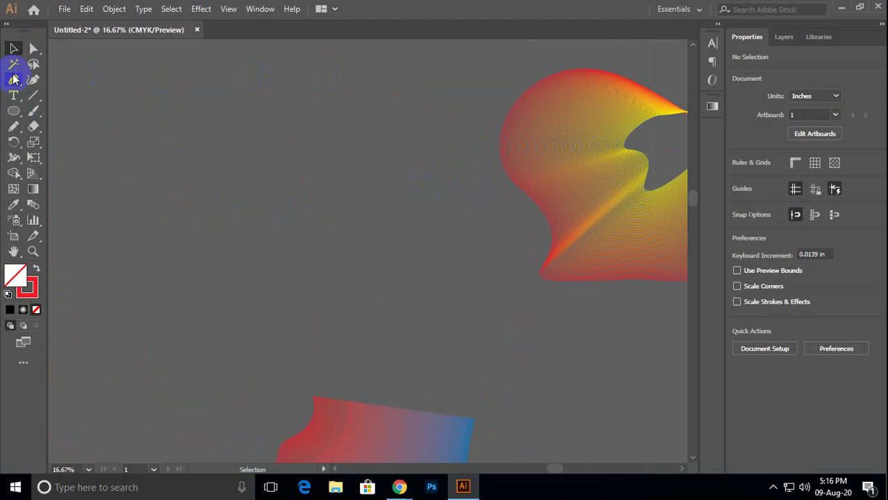
click(13, 80)
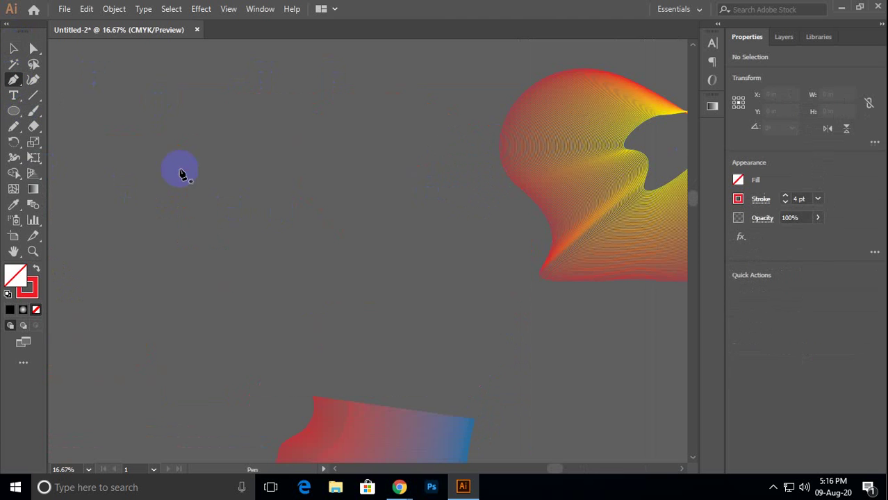
drag(181, 173, 331, 230)
click(134, 165)
drag(211, 160, 331, 216)
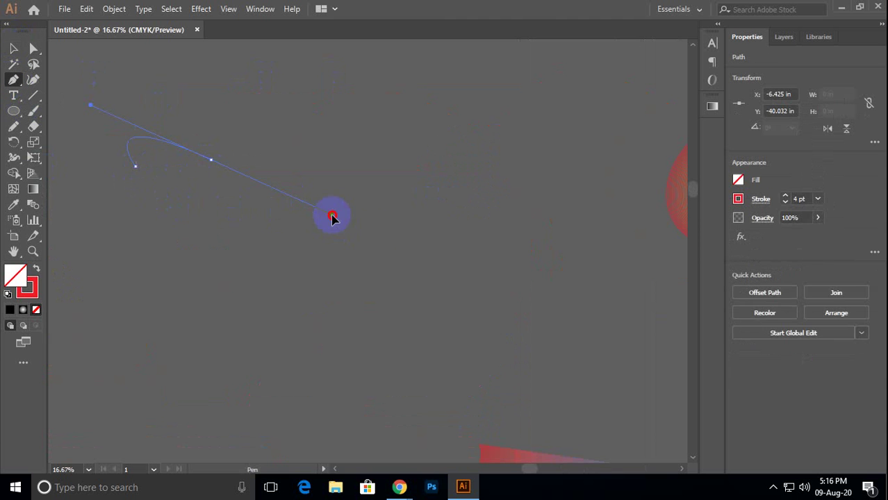
drag(393, 242, 439, 220)
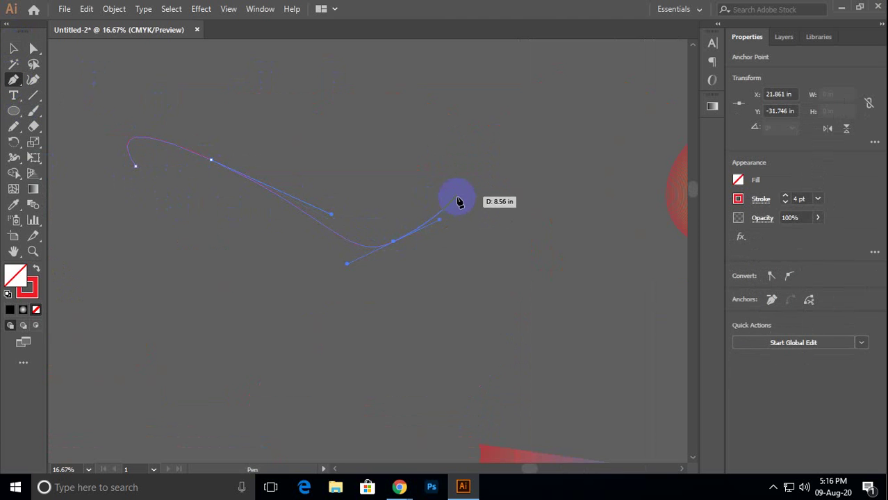
drag(472, 144, 520, 134)
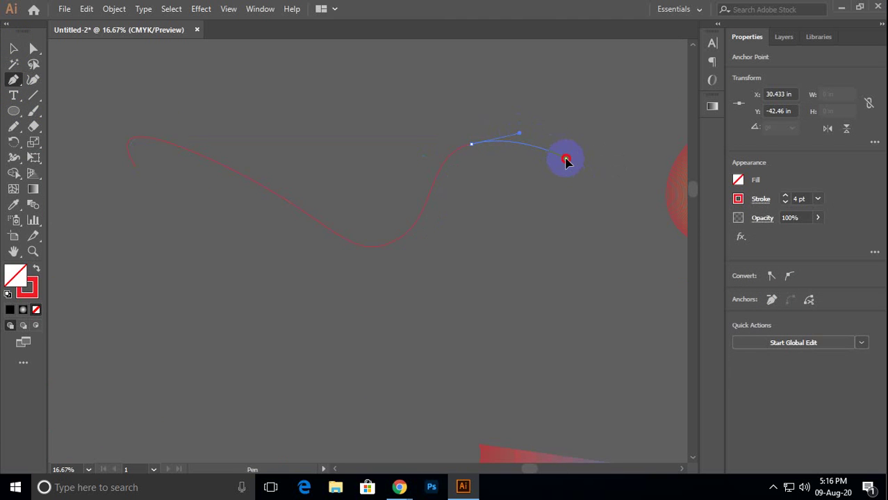
drag(565, 157, 557, 181)
key(v)
key(p)
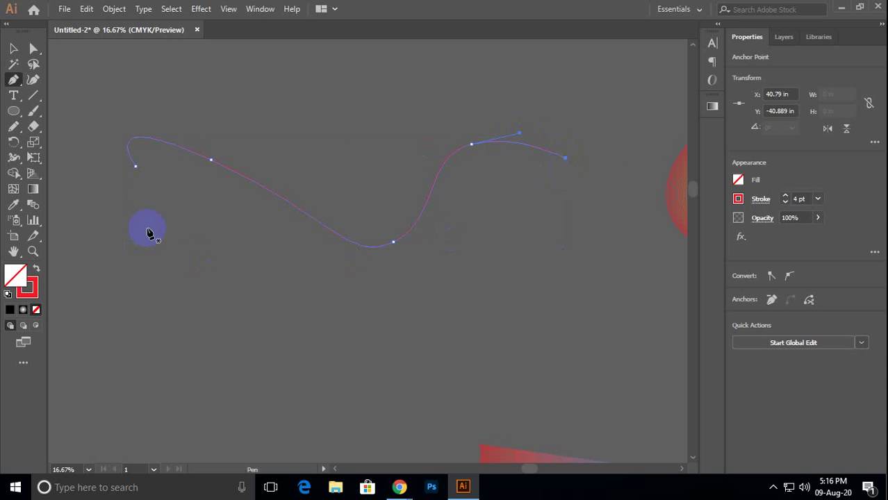
click(119, 98)
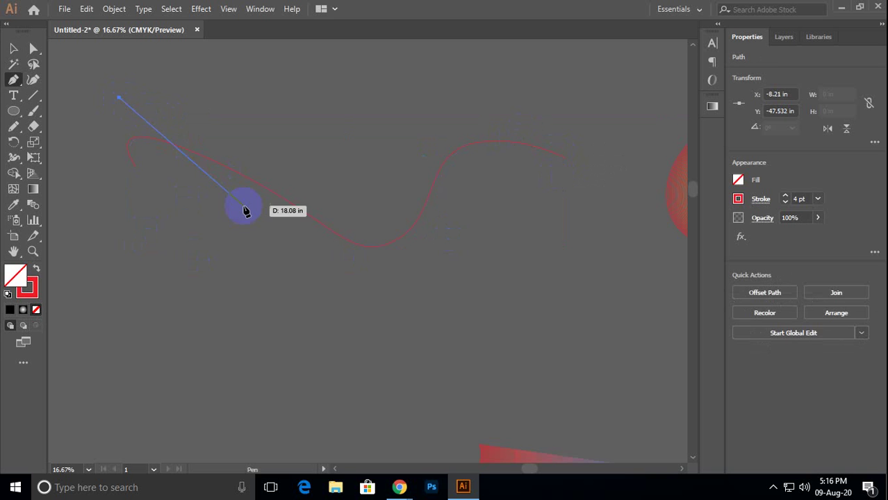
click(228, 202)
drag(255, 277, 255, 275)
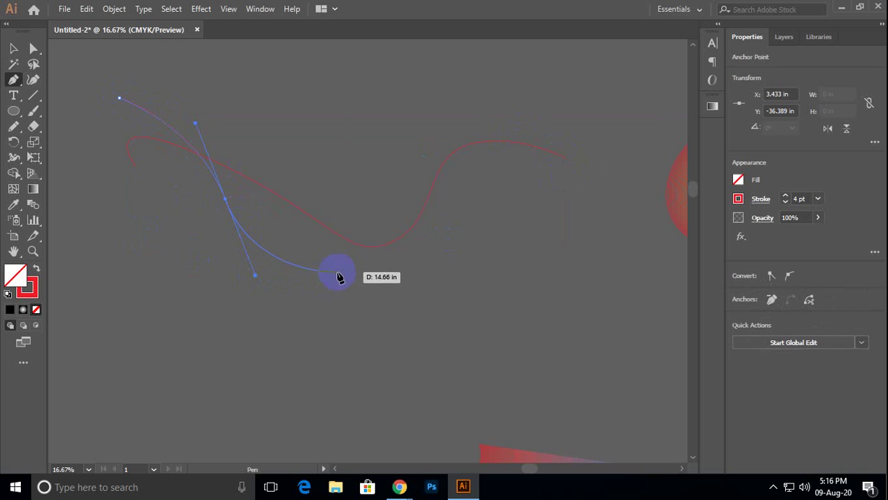
key(ctrl+z)
key(ctrl+z)
key(ctrl+z)
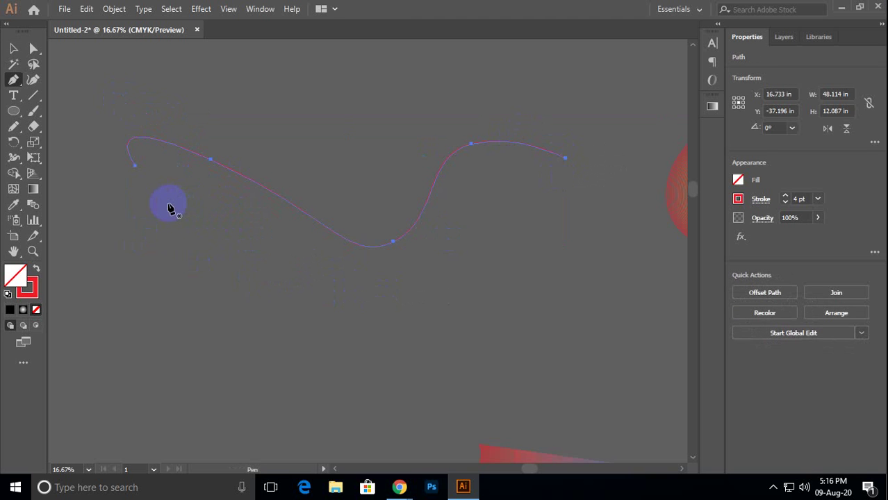
Draw a second wavy path with the Pen tool that crosses the red one, with a deeper trough and a higher second crest.
click(158, 182)
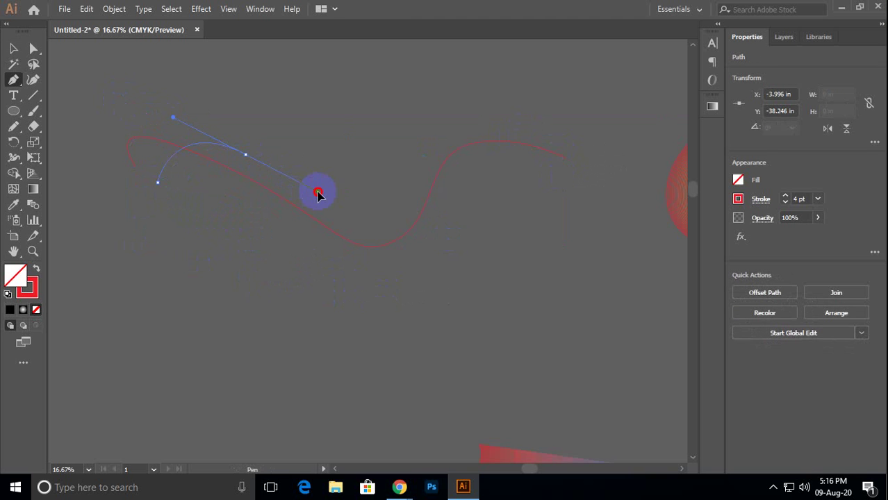
drag(363, 265, 416, 270)
drag(419, 175, 433, 151)
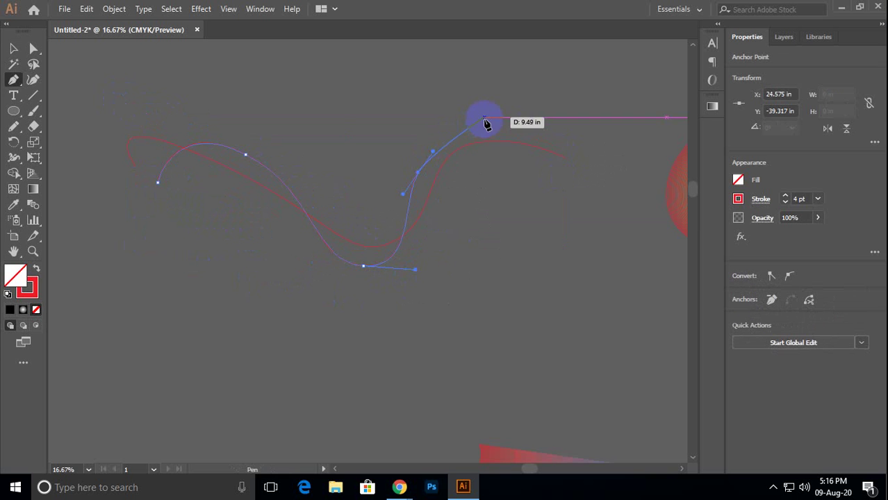
drag(486, 117, 517, 128)
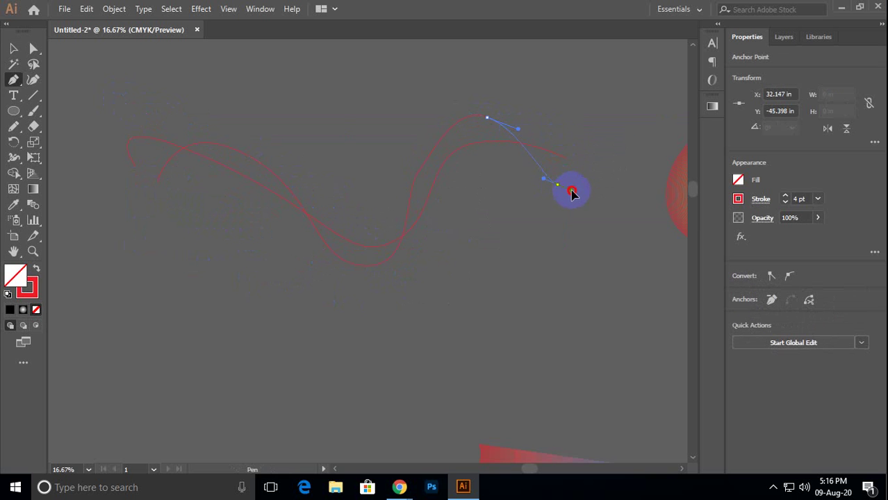
drag(571, 193, 572, 192)
key(v)
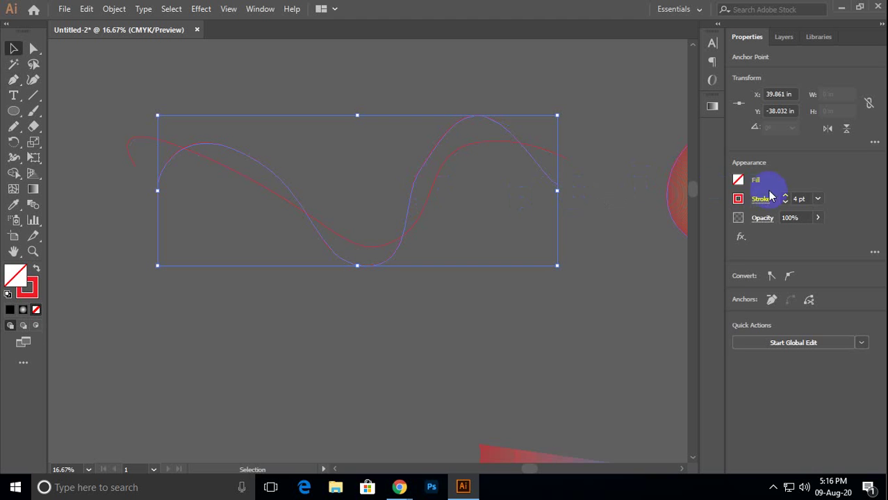
Set the second wavy path's stroke color to yellow and deselect it.
click(738, 199)
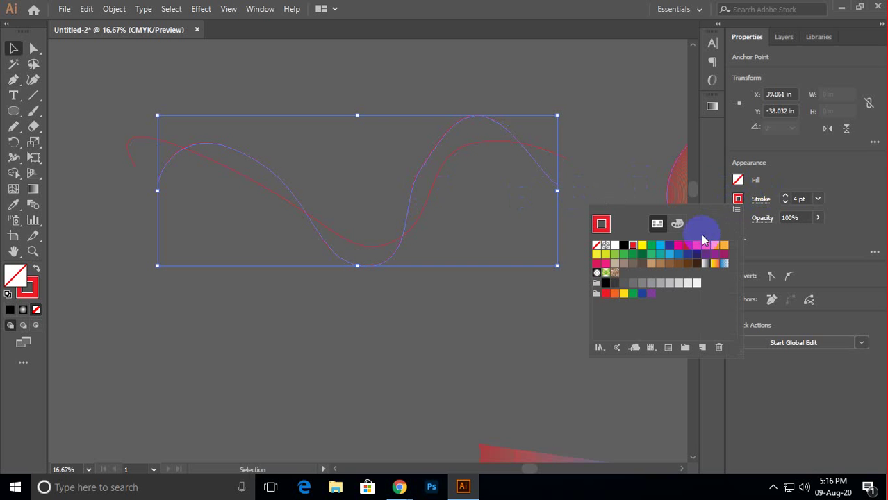
click(596, 254)
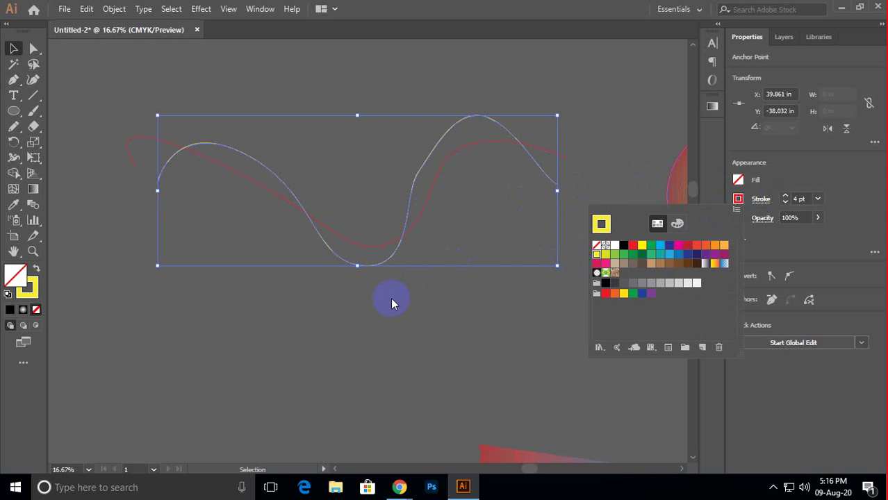
click(122, 281)
Blend the red and yellow wavy paths, undo the result, and blend them again from points near their first crests.
click(33, 205)
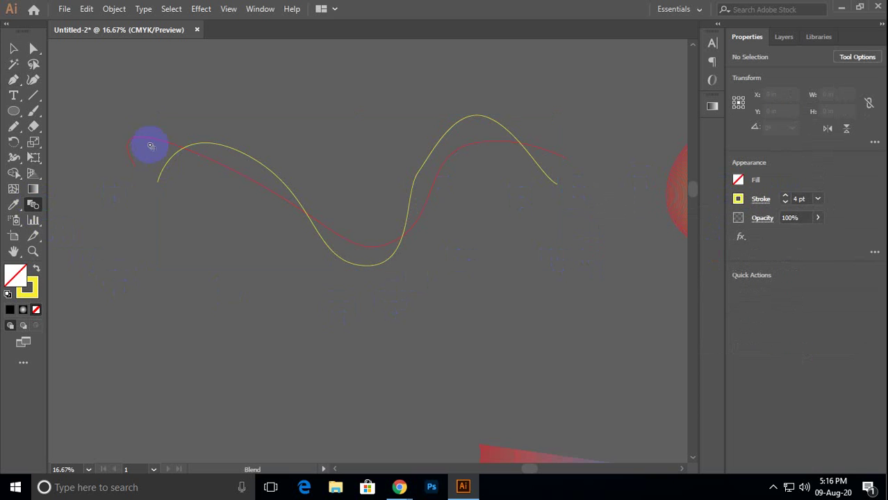
click(142, 137)
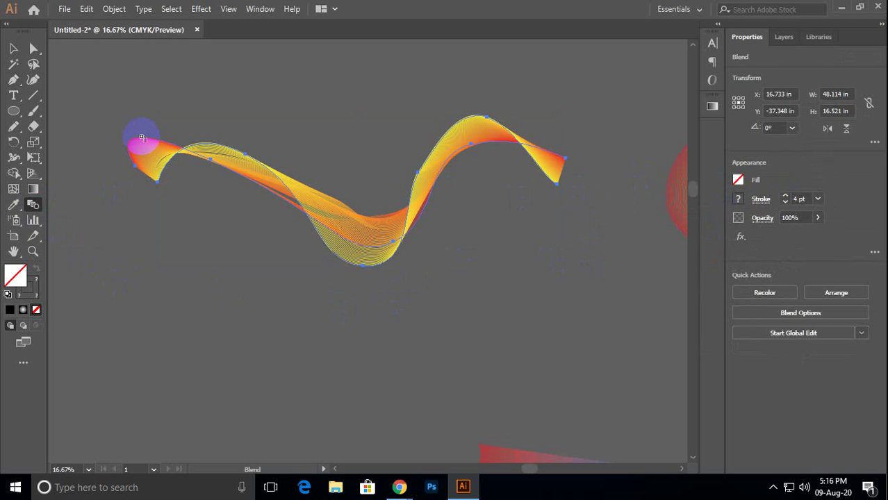
click(173, 162)
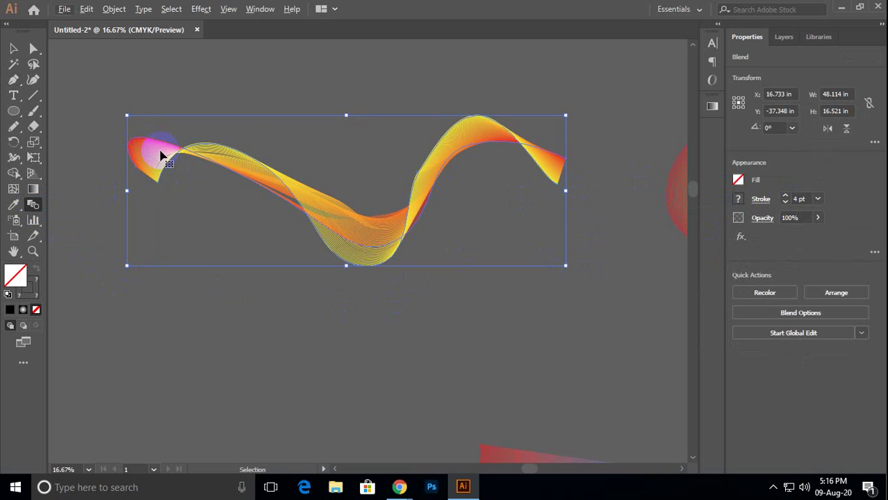
key(ctrl+z)
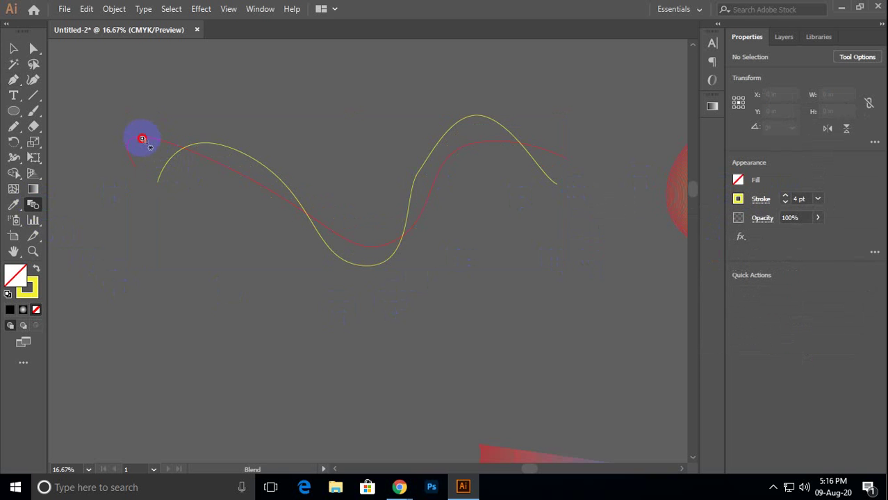
click(193, 145)
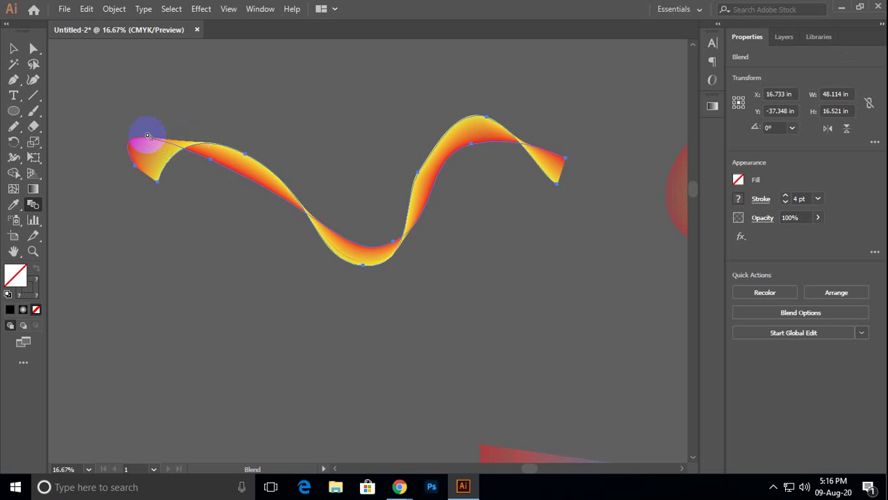
key(v)
click(226, 92)
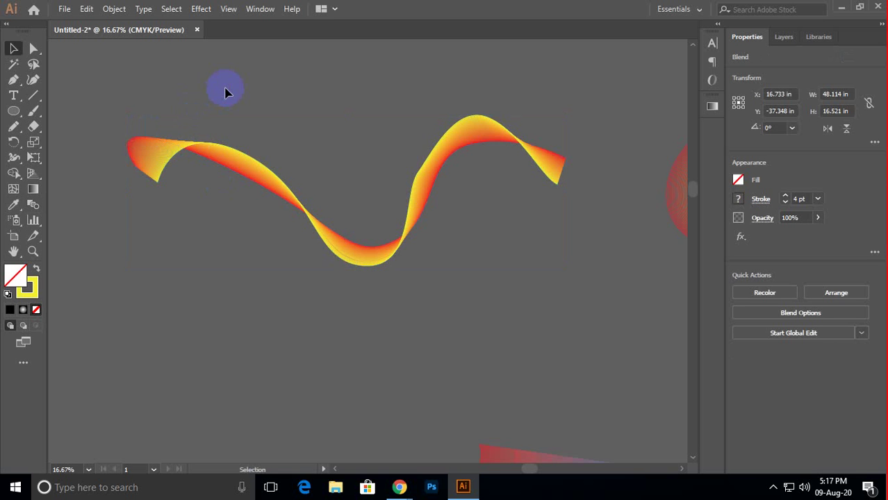
Open the wavy blend's options and preview it with 60 specified steps.
click(167, 167)
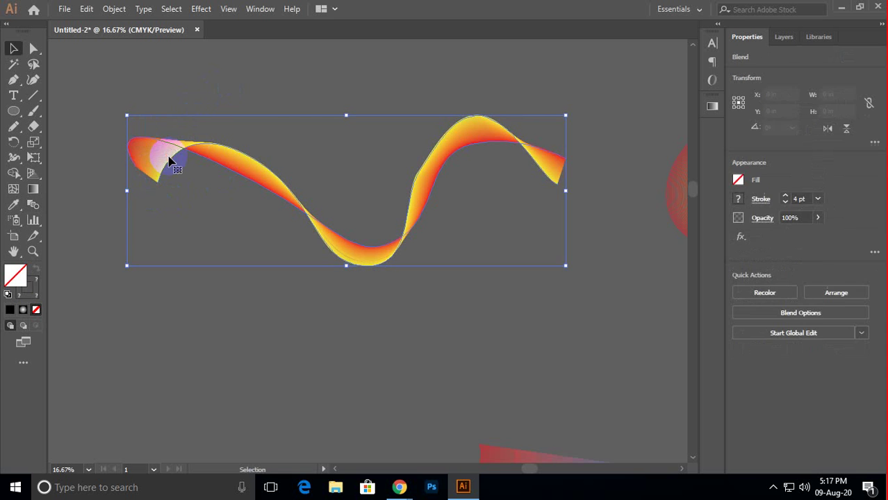
click(33, 203)
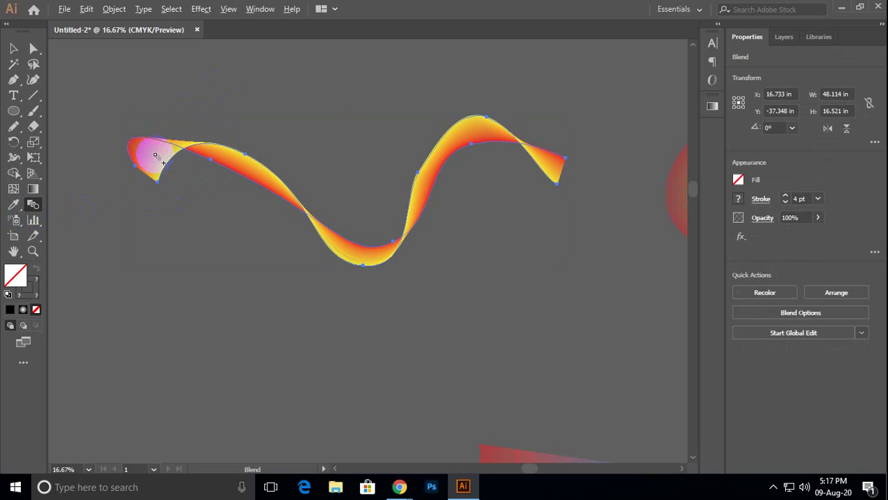
alt+click(157, 157)
click(619, 142)
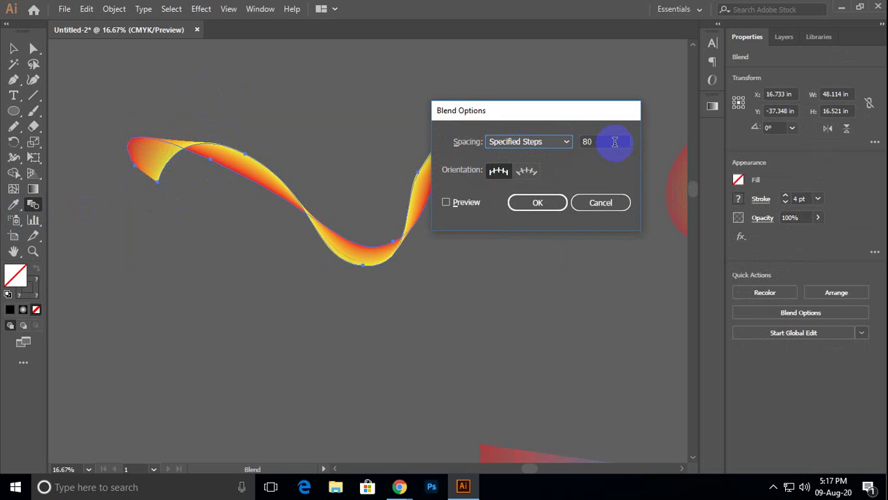
click(469, 201)
click(602, 139)
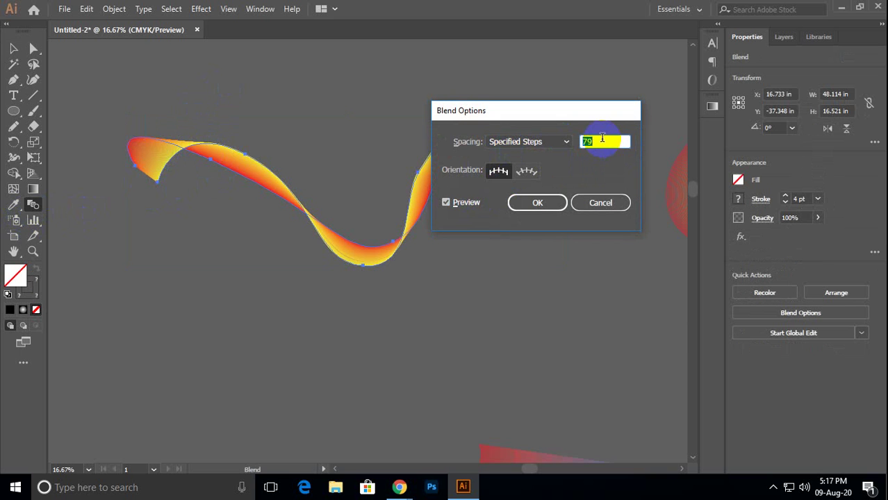
text(60)
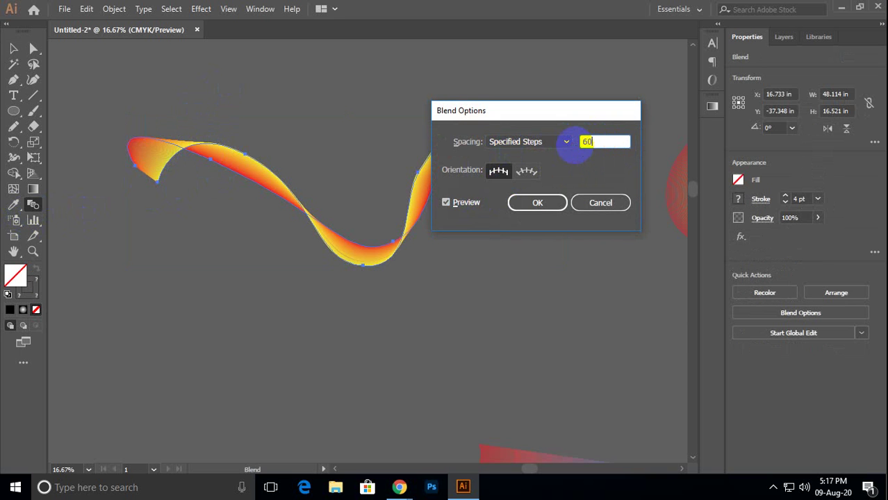
click(466, 206)
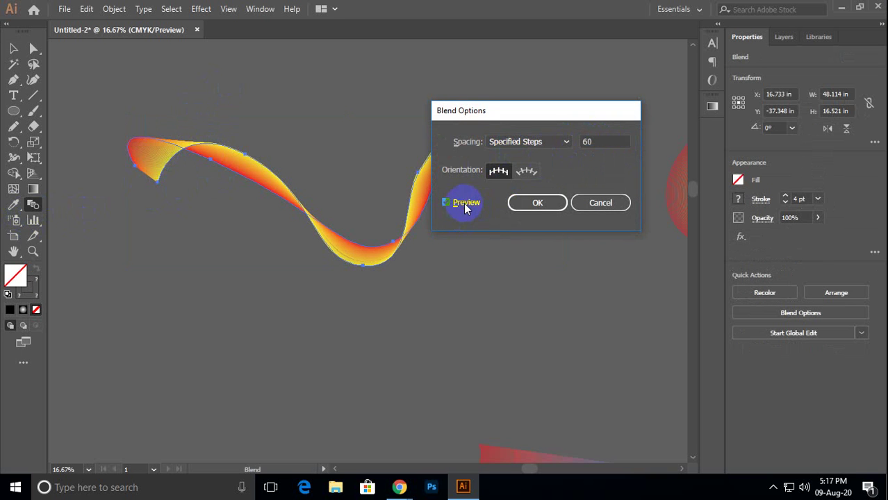
Set the wavy blend's specified steps to 45, apply the options and deselect the blend.
drag(595, 142, 576, 148)
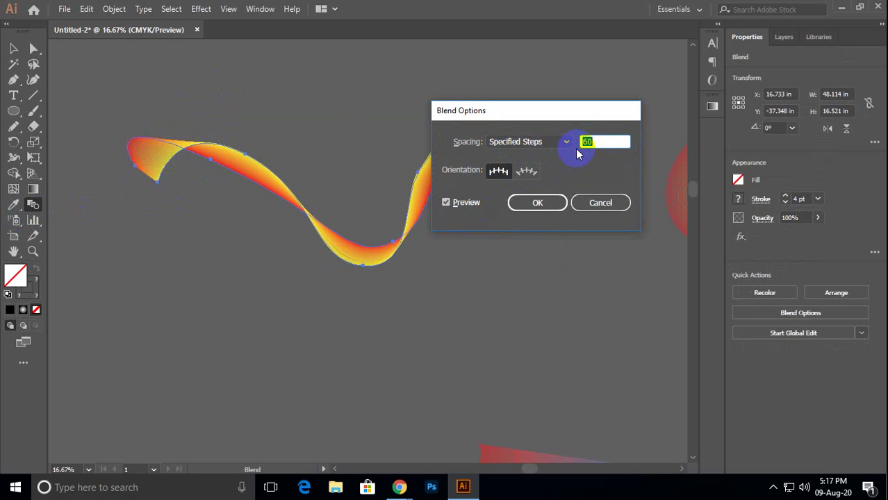
text(45)
click(453, 203)
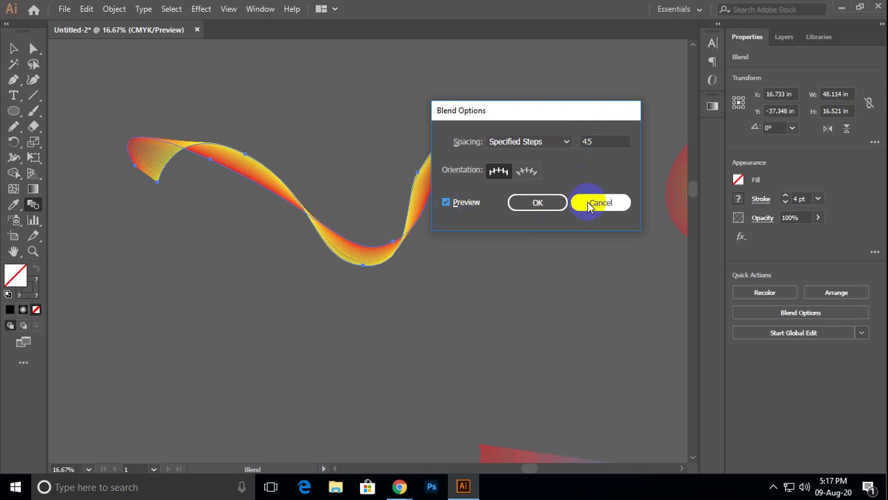
click(549, 202)
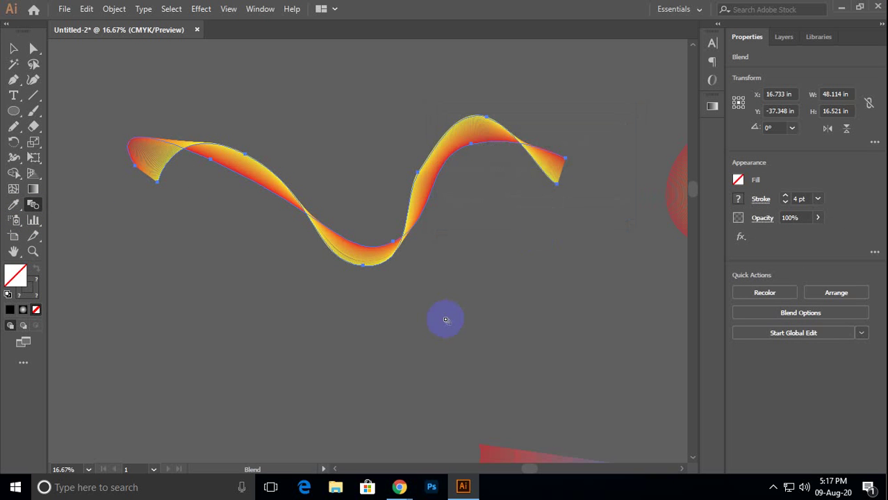
key(v)
click(287, 311)
scroll(363, 230, up, 2)
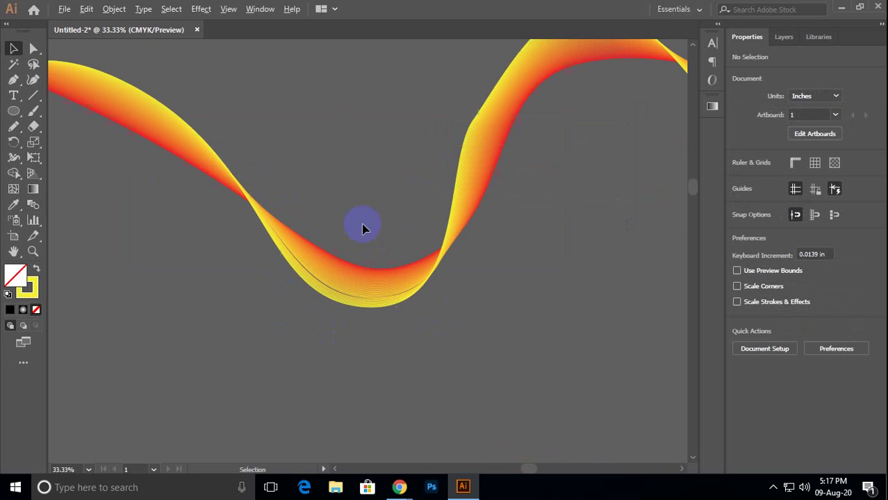
scroll(431, 246, down, 1)
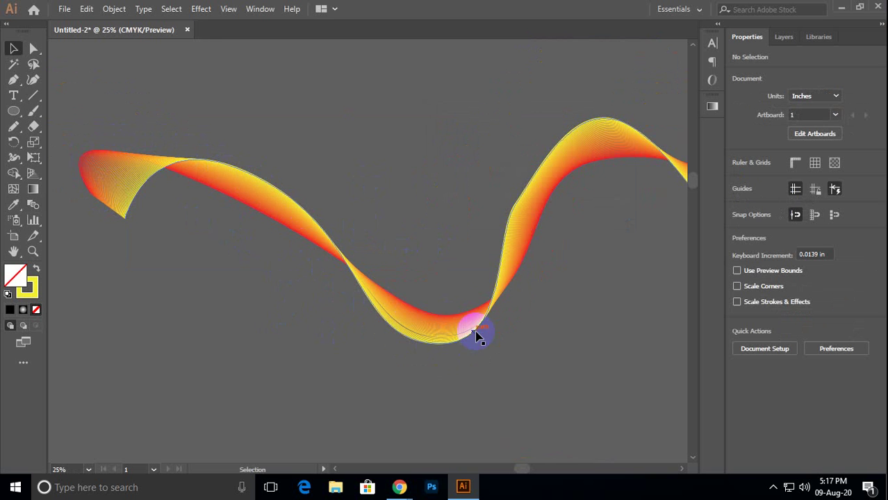
key(space)
drag(635, 204, 472, 210)
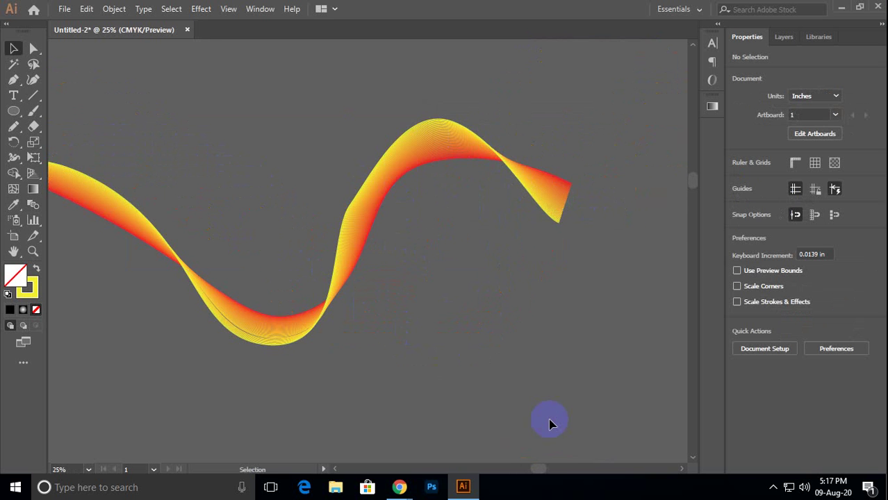
scroll(549, 424, down, 1)
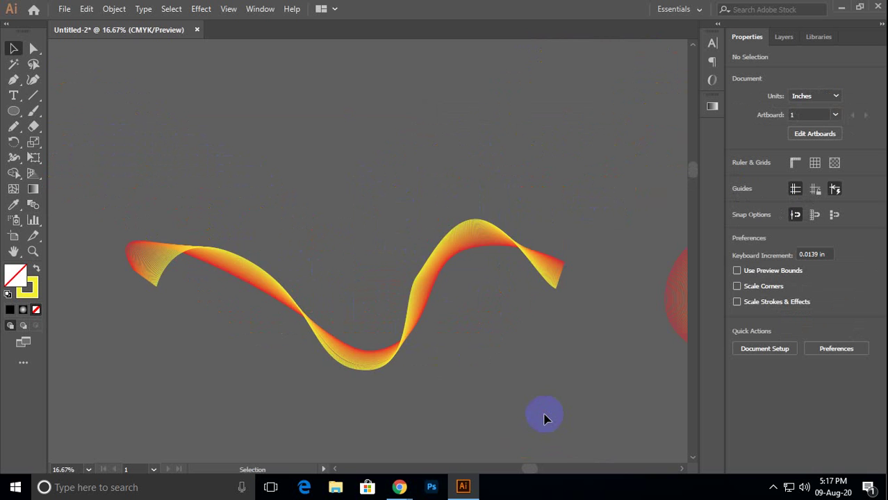
drag(544, 418, 521, 327)
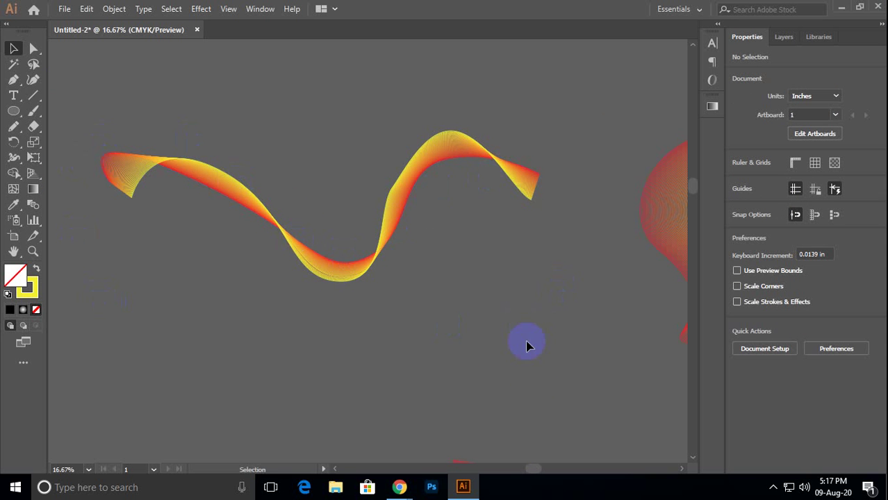
Select only the red-and-yellow wavy ribbon blend and delete it from the canvas.
scroll(542, 353, down, 1)
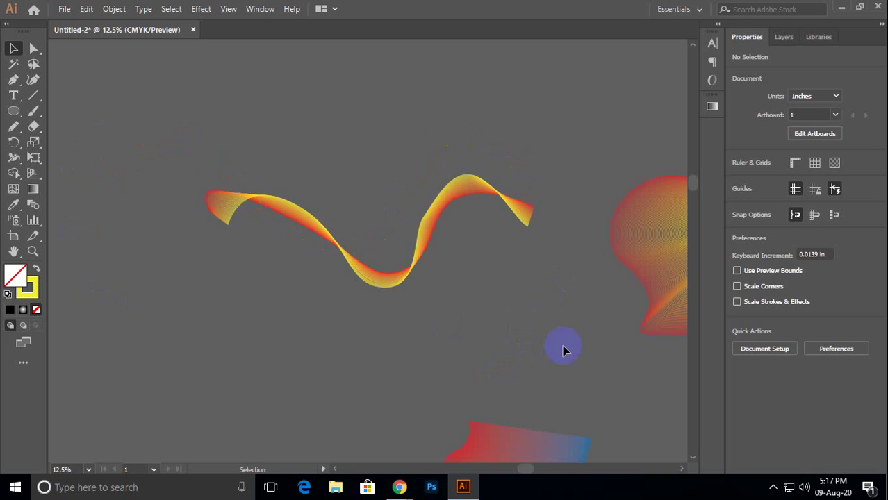
drag(563, 349, 467, 259)
scroll(446, 318, down, 1)
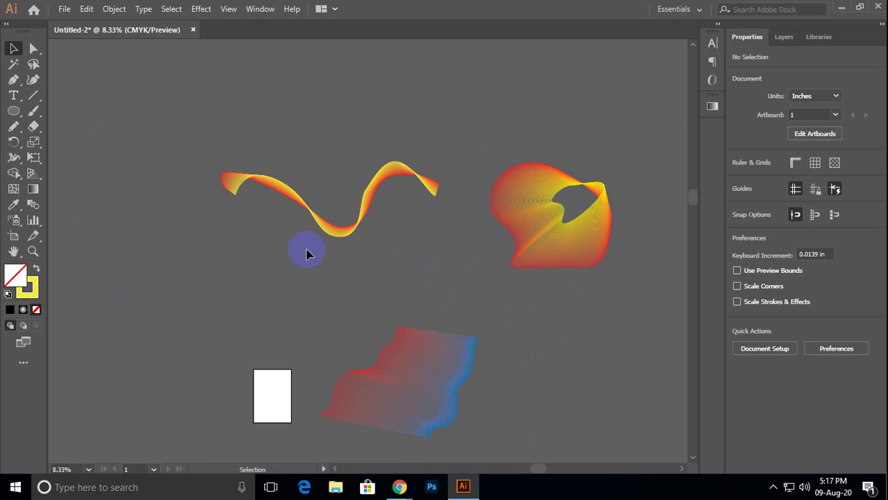
click(282, 136)
drag(437, 417, 438, 416)
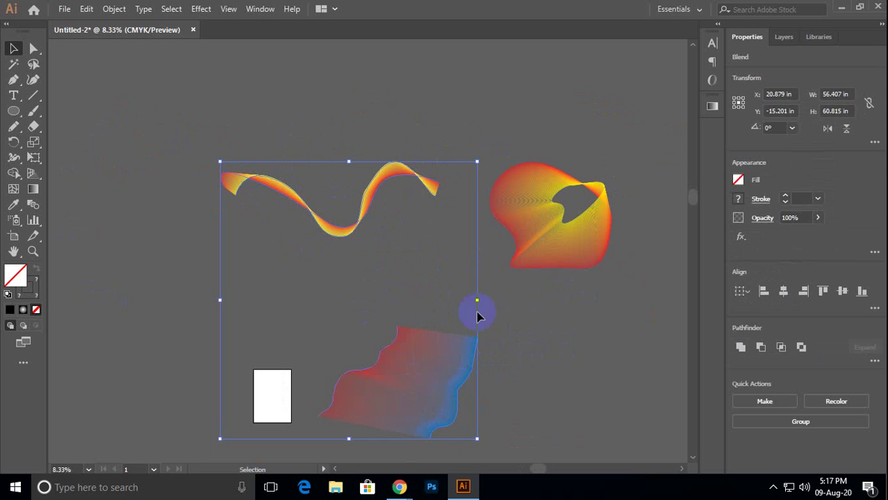
click(544, 307)
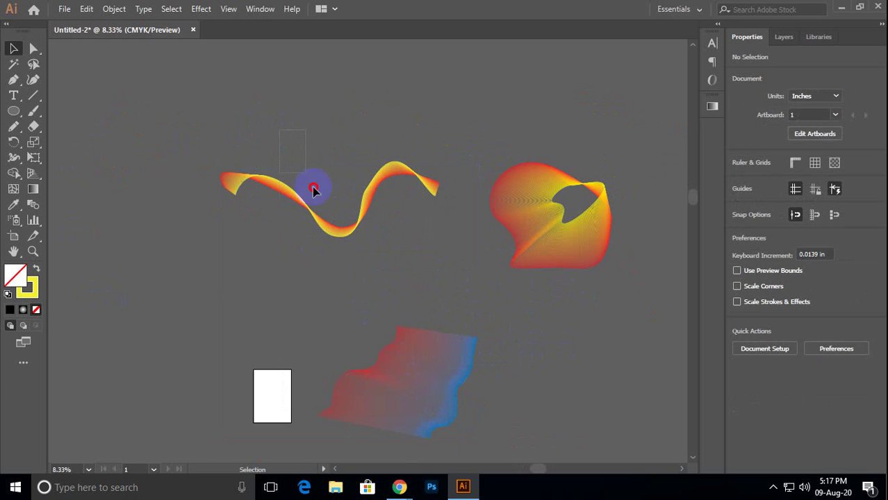
drag(313, 190, 425, 379)
drag(385, 280, 384, 280)
key(Delete)
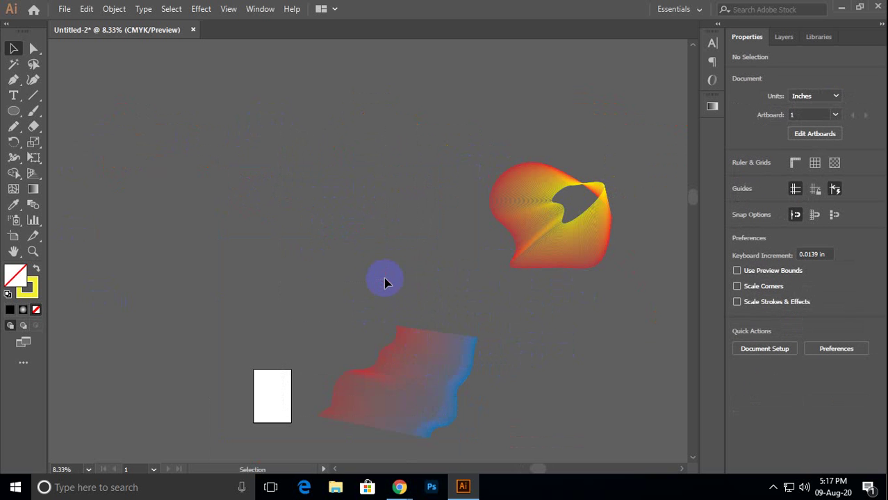
scroll(578, 238, up, 2)
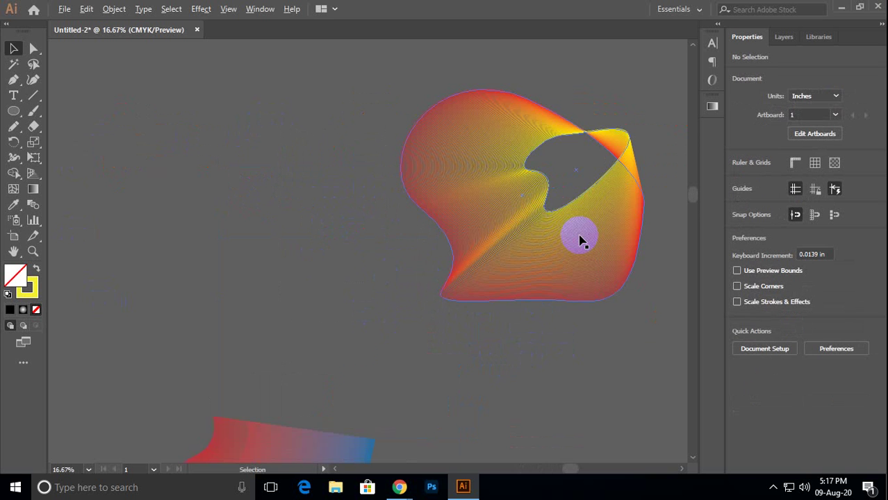
drag(543, 264, 501, 242)
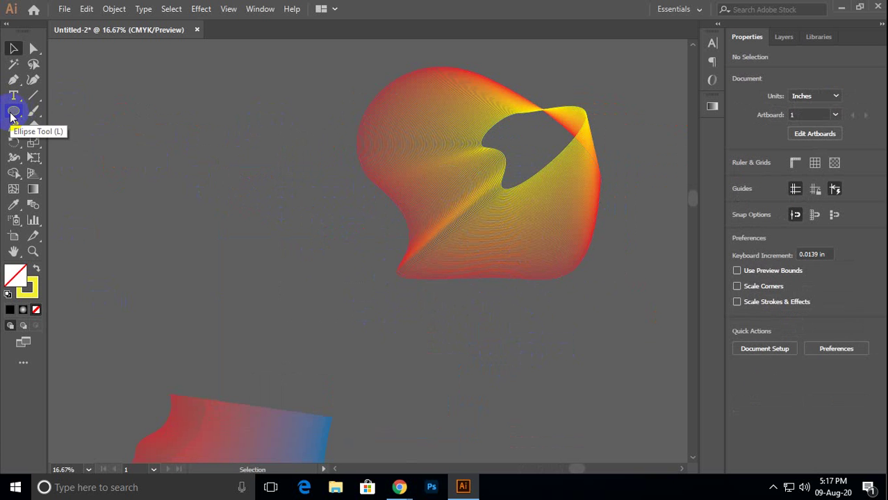
click(13, 79)
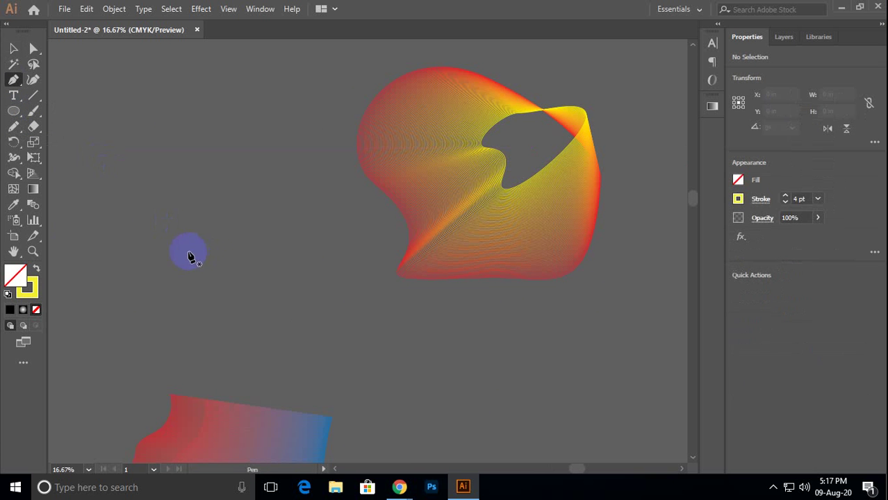
click(157, 172)
drag(186, 157, 79, 109)
click(14, 47)
click(170, 139)
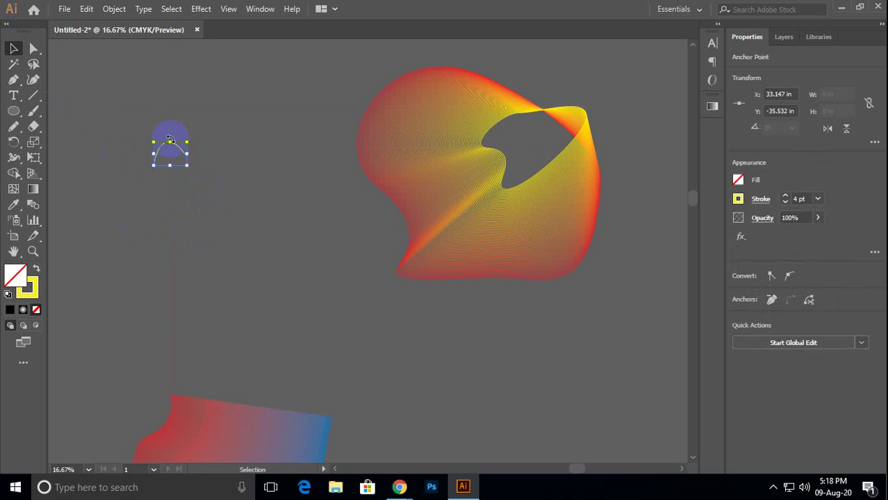
click(176, 148)
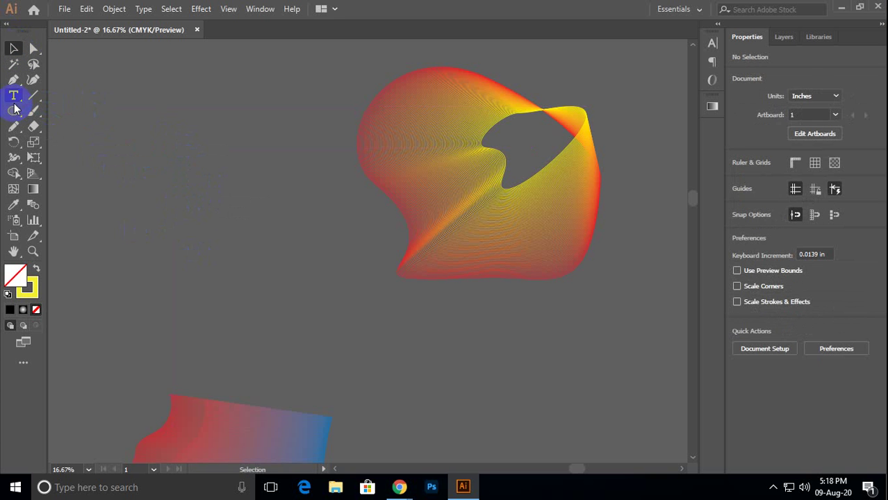
Start a fish outline with the Pen tool in the empty area, drawing the curved back, pointed dorsal fin and upper tail tip.
click(14, 79)
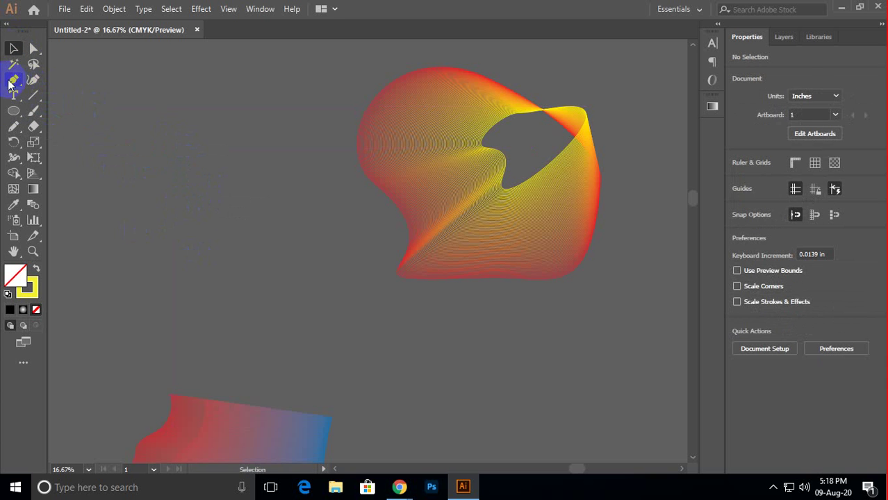
click(85, 221)
mouse_move(141, 205)
mouse_down()
mouse_move(156, 208)
mouse_move(143, 182)
mouse_move(145, 207)
mouse_up()
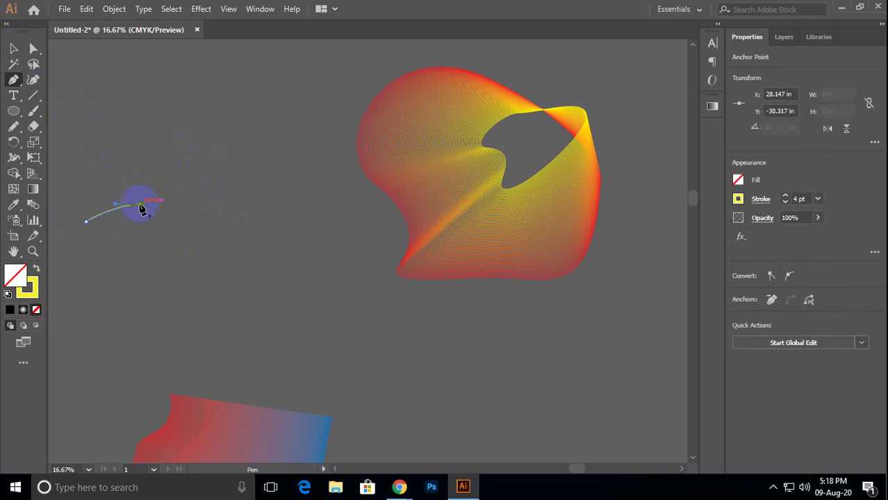
drag(172, 174, 175, 210)
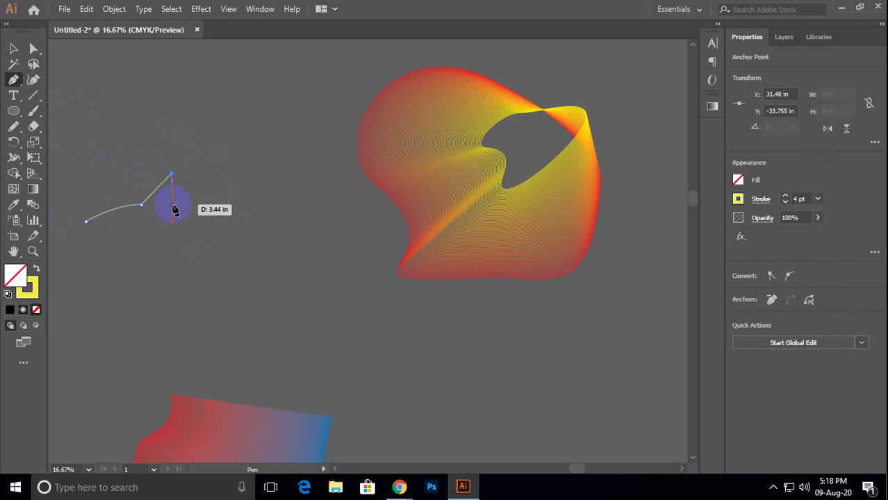
click(172, 206)
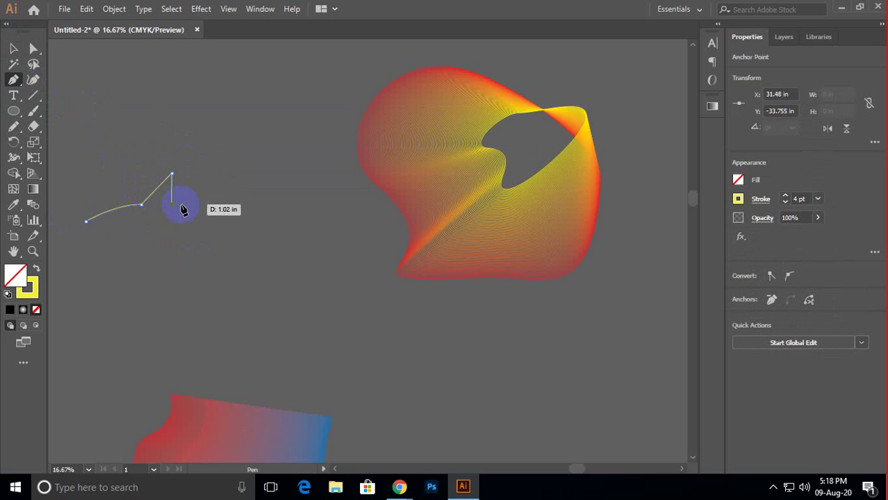
click(235, 215)
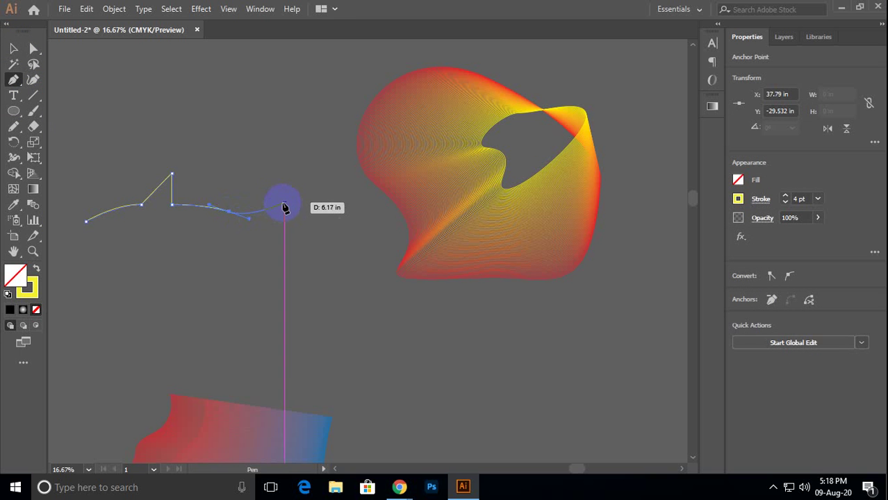
click(281, 198)
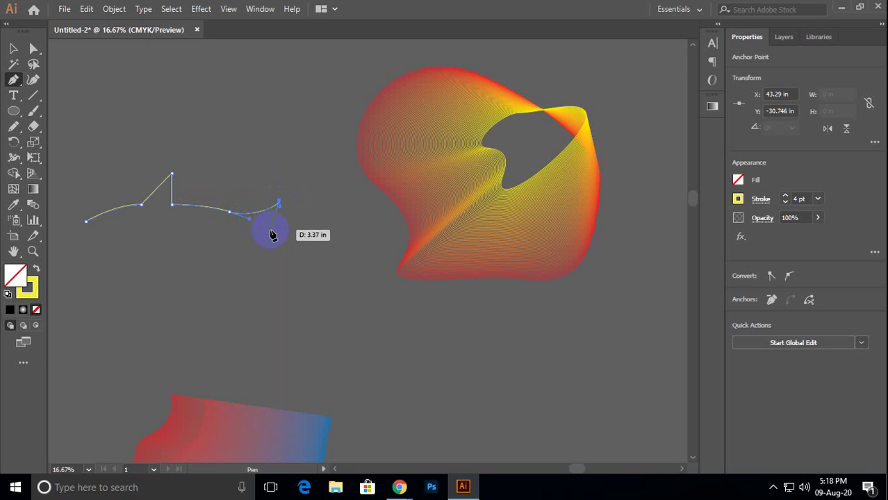
Complete the fish outline with a forked tail, two small belly fins and a notched mouth, then close and deselect the path.
mouse_move(229, 244)
mouse_down()
mouse_move(245, 241)
mouse_move(287, 259)
mouse_move(280, 254)
mouse_move(296, 280)
mouse_move(268, 253)
mouse_move(234, 252)
mouse_move(212, 274)
mouse_move(130, 264)
mouse_move(139, 278)
mouse_move(128, 258)
mouse_up()
drag(86, 221, 83, 242)
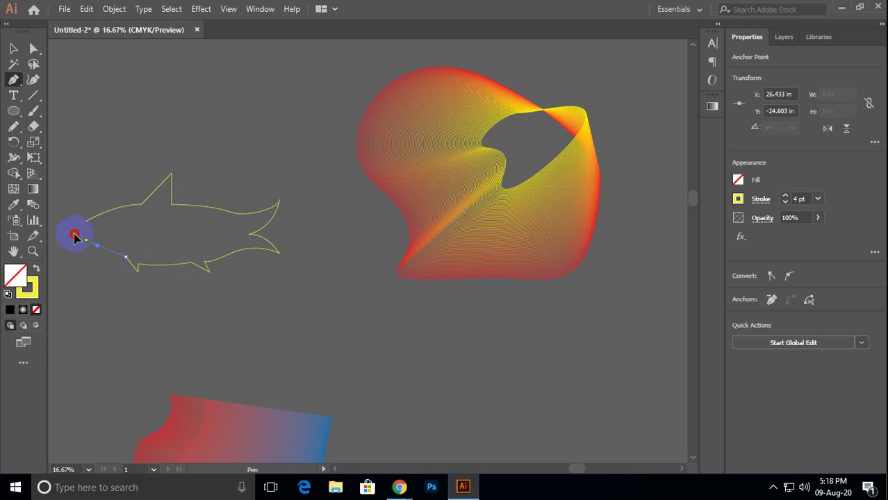
click(87, 240)
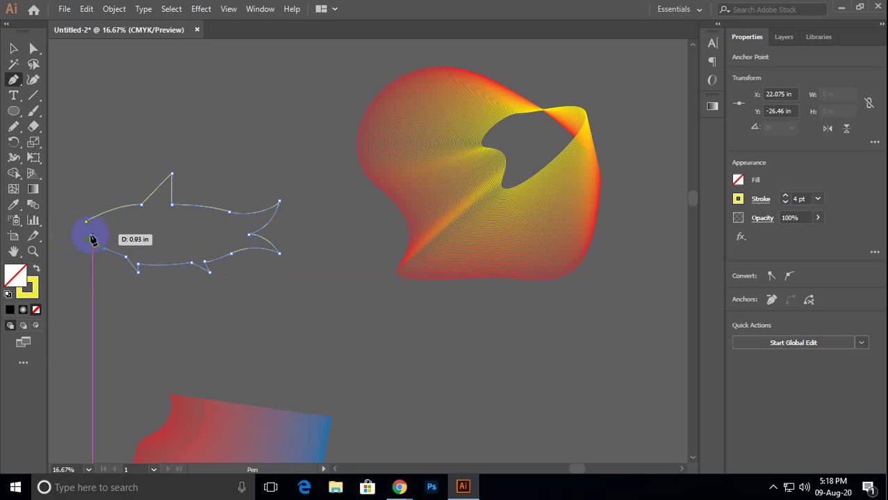
drag(93, 235, 86, 226)
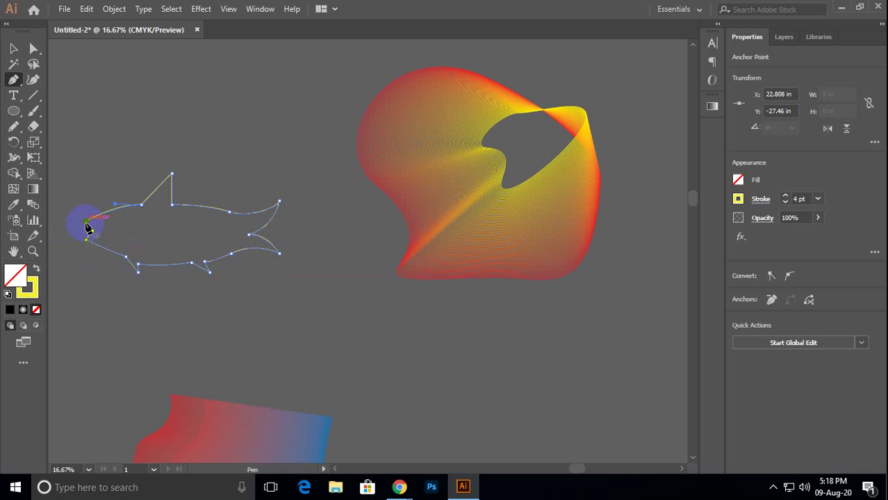
key(v)
click(111, 109)
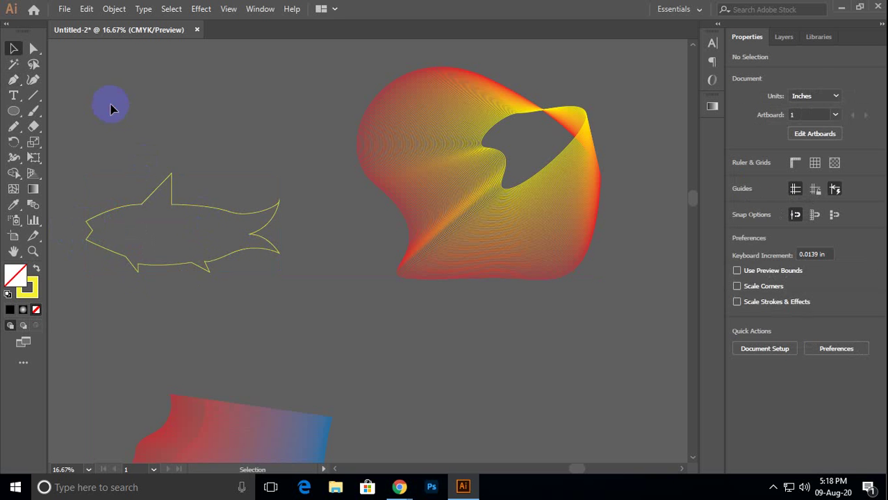
Fill the fish shape with cyan blue.
drag(115, 184, 184, 246)
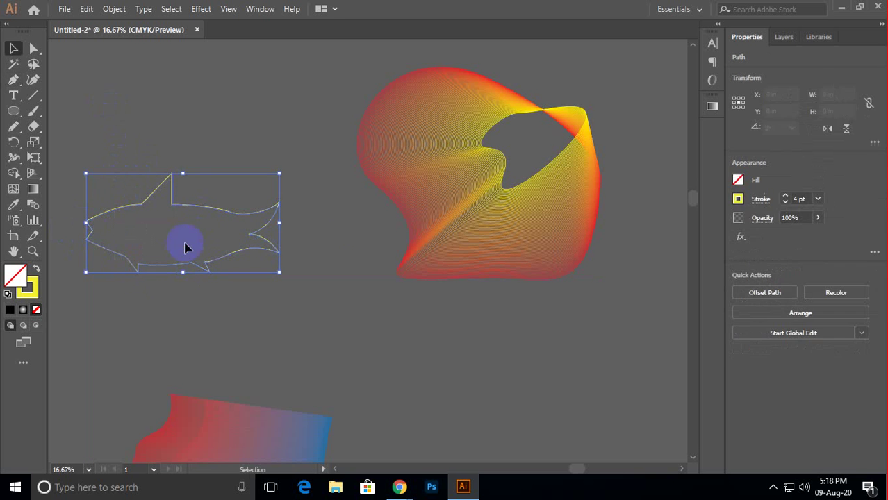
click(738, 181)
click(668, 230)
click(254, 109)
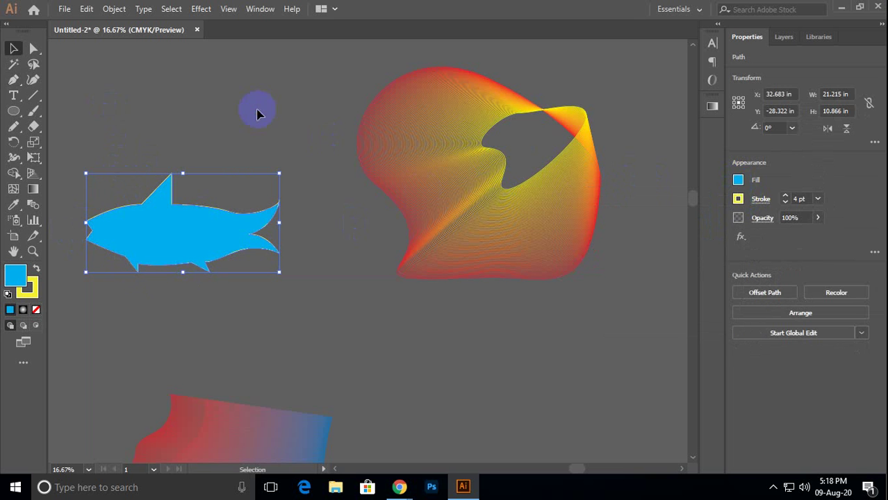
Move the fish onto the red-and-yellow blend and scale it down to about 16.5 in wide.
click(173, 234)
drag(172, 235, 487, 223)
drag(594, 259, 572, 249)
drag(511, 232, 503, 251)
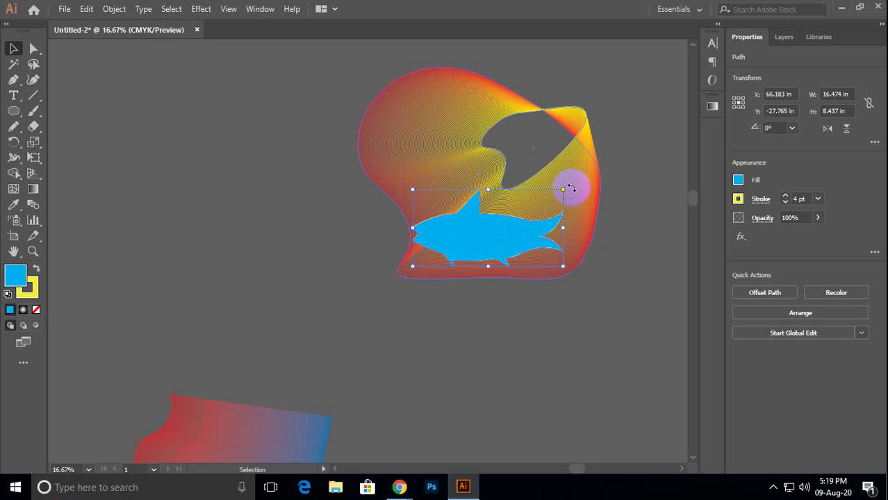
Rotate the fish to about 314°, enlarge it slightly and position it over the blend's densest lines.
drag(570, 185, 569, 257)
drag(499, 243, 473, 202)
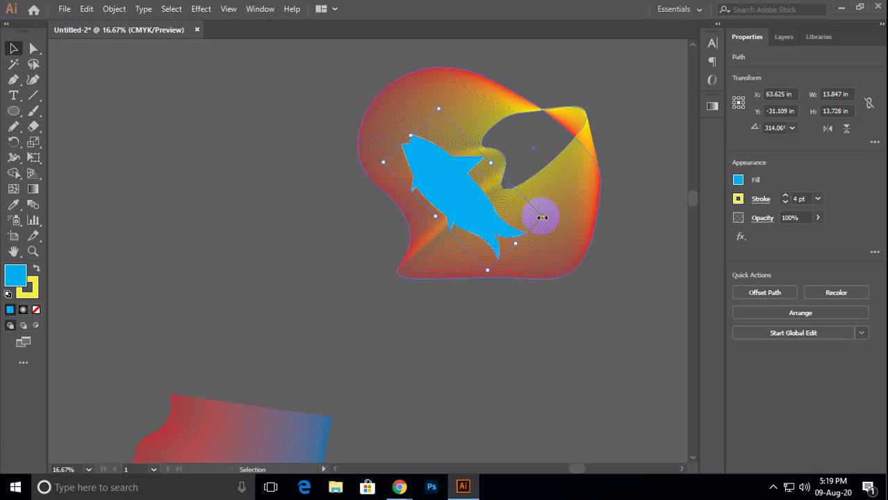
drag(542, 218, 563, 225)
drag(479, 212, 470, 212)
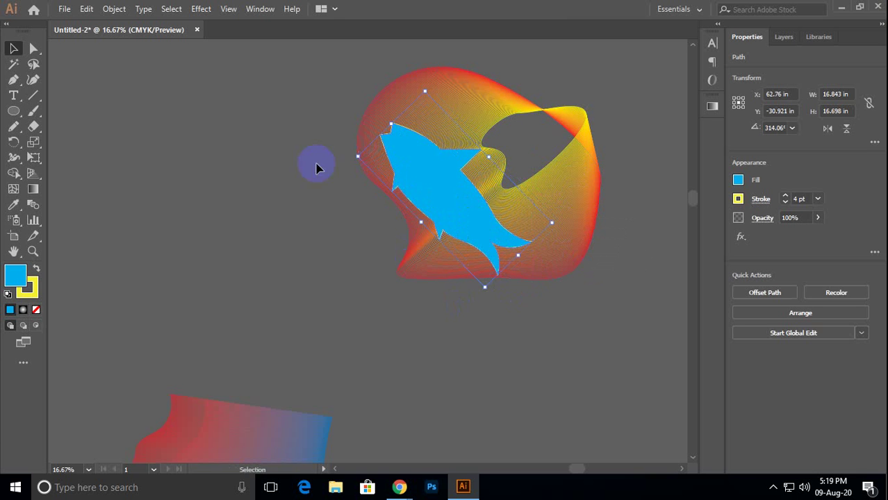
Make a clipping mask from the fish and the red-and-yellow blend, then deselect the result.
drag(307, 120, 488, 215)
right_click(490, 216)
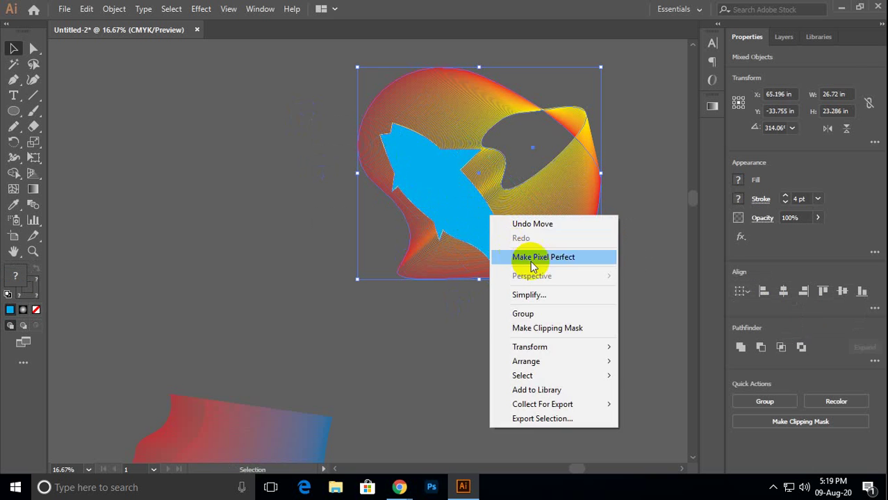
click(548, 328)
click(264, 201)
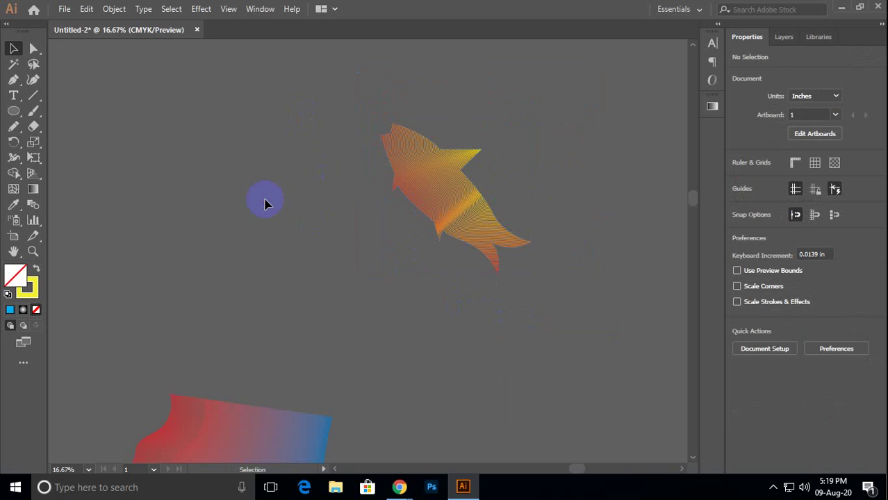
Rotate the clipped fish until it lies horizontally, then deselect it.
click(429, 200)
drag(542, 282, 574, 188)
click(261, 203)
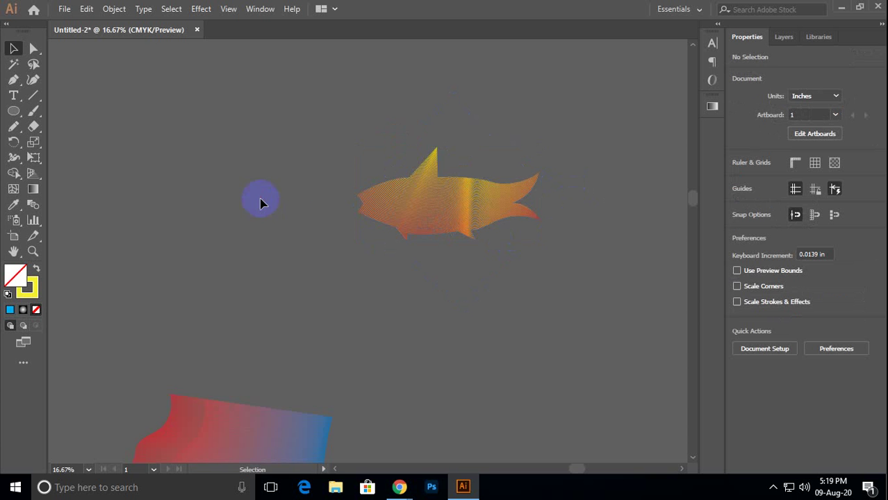
Examine the blend's line pattern inside the clipped fish up close.
scroll(405, 206, up, 4)
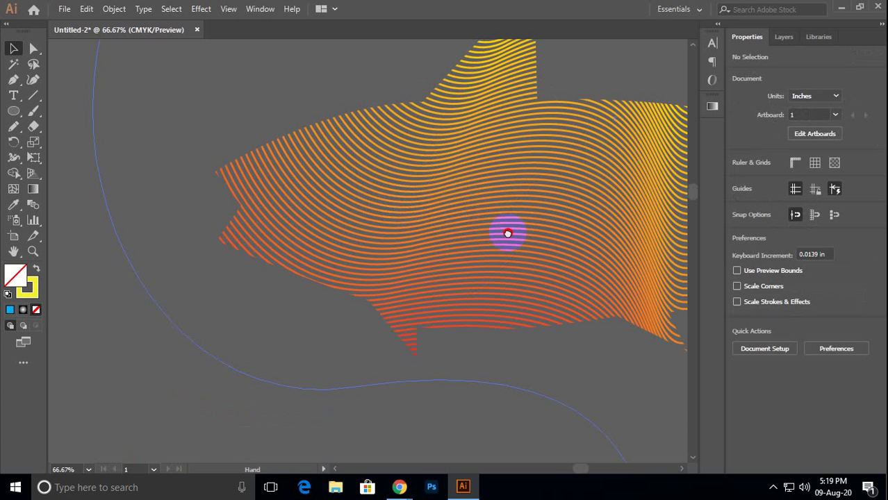
scroll(505, 233, right, 5)
scroll(367, 250, down, 1)
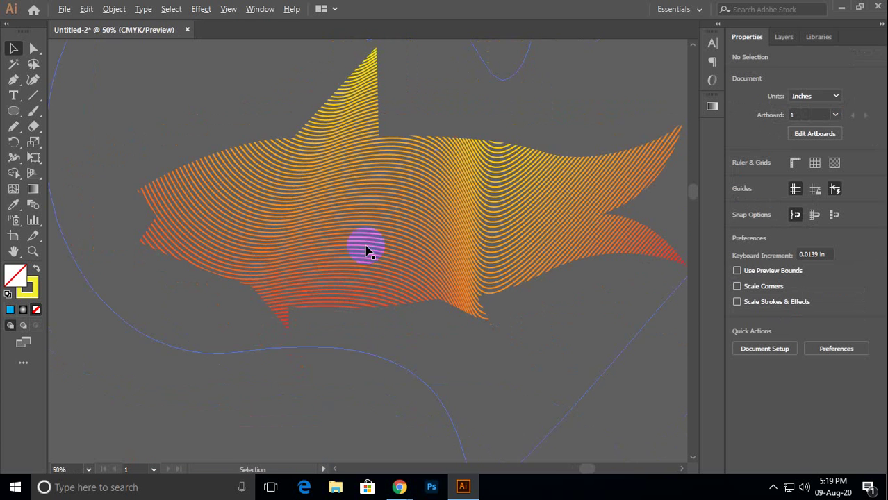
scroll(367, 264, down, 1)
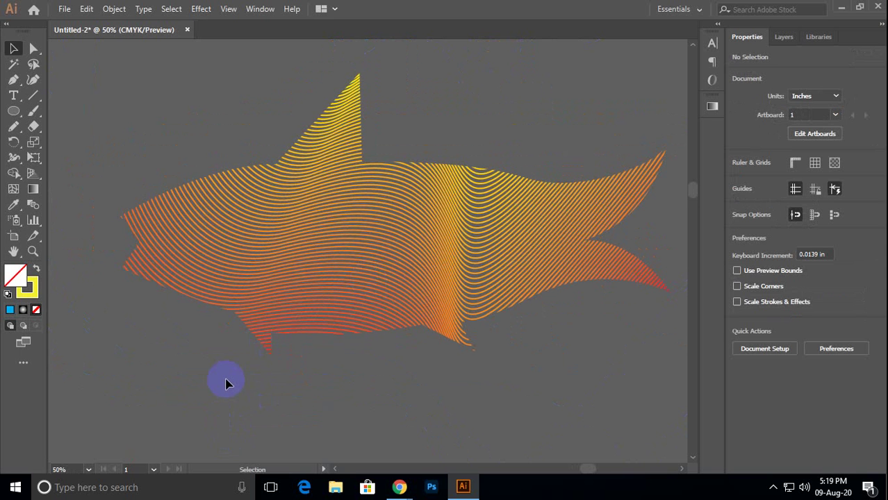
scroll(225, 383, down, 2)
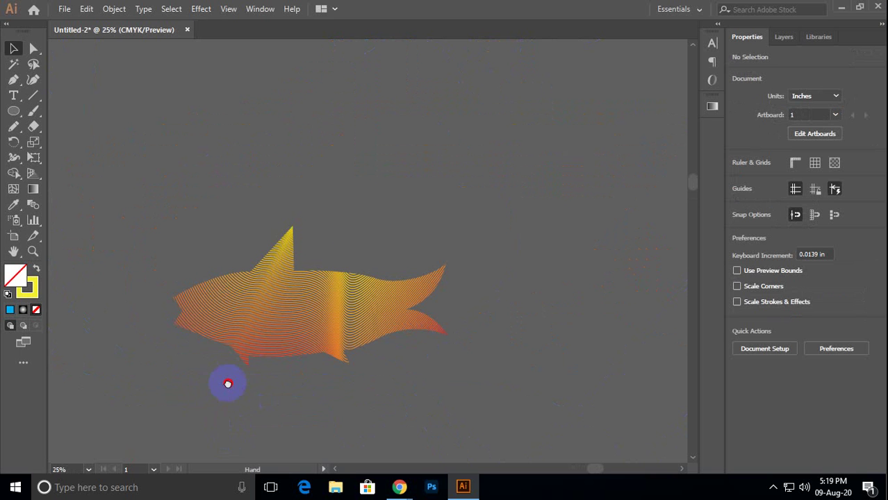
Draw a tilted five-pointed star with the Star tool over the red-and-blue wavy blend.
drag(228, 383, 353, 250)
scroll(353, 248, down, 1)
scroll(399, 217, down, 5)
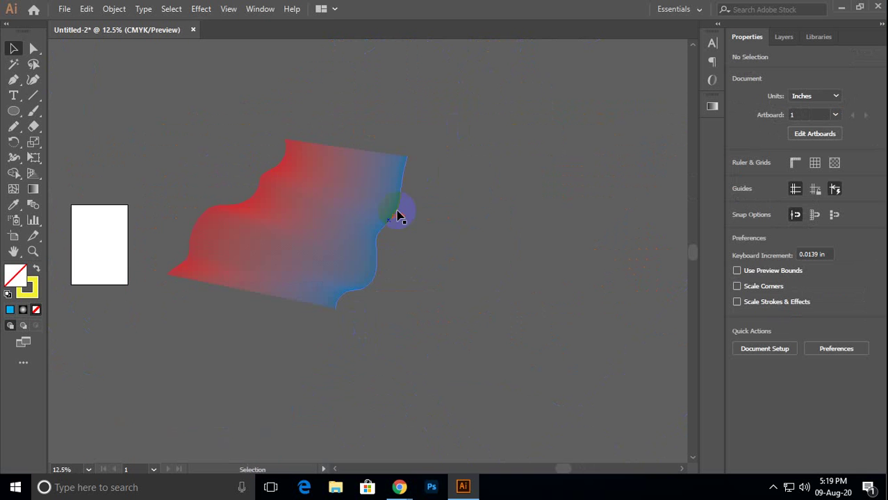
click(311, 223)
key(space)
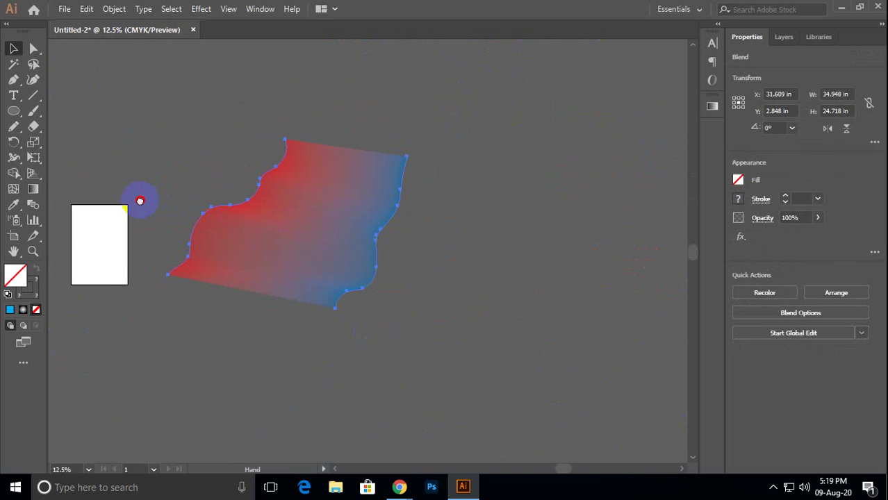
drag(139, 201, 196, 204)
drag(14, 112, 70, 172)
mouse_move(349, 221)
mouse_down()
mouse_move(406, 267)
mouse_move(404, 281)
mouse_move(424, 276)
mouse_up()
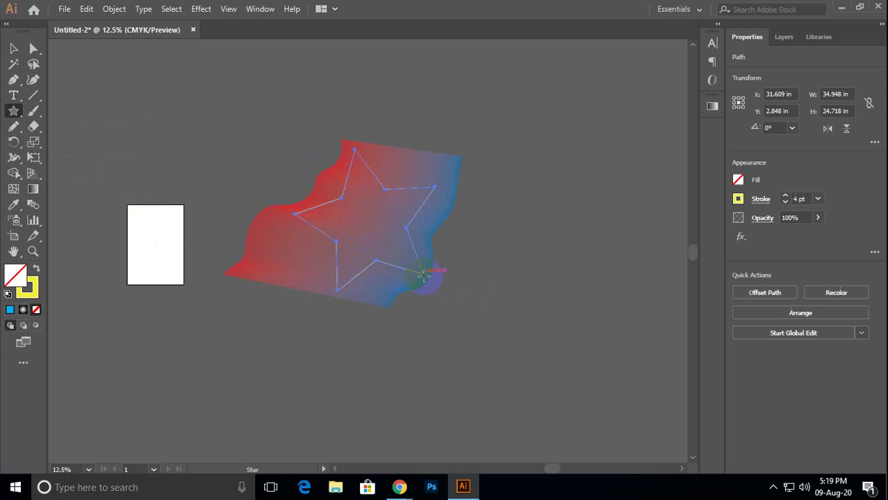
Make a clipping mask from the star and the red-and-blue blend, deselect it, and inspect the lines inside the star.
key(v)
shift+click(376, 216)
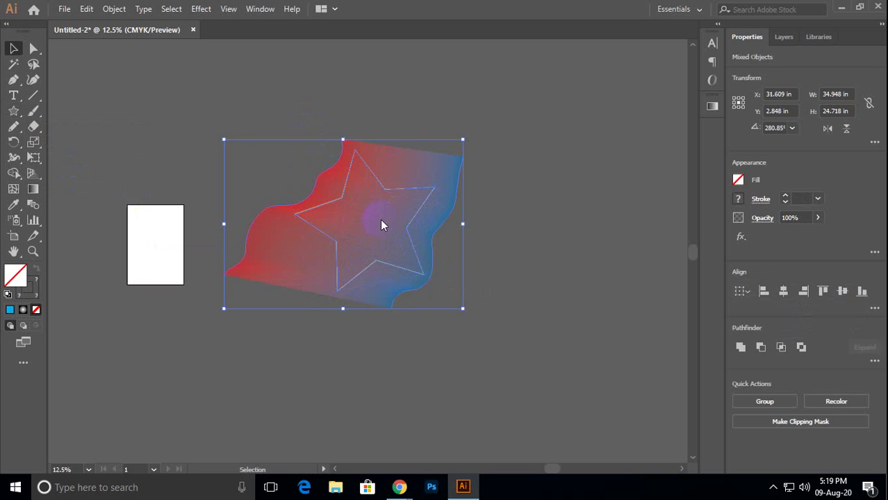
right_click(380, 220)
click(436, 332)
click(510, 214)
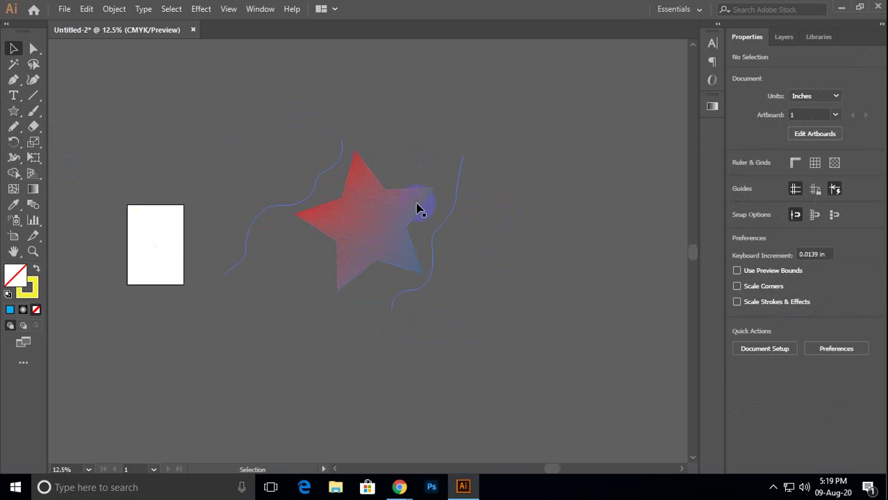
scroll(389, 209, up, 2)
scroll(330, 196, up, 4)
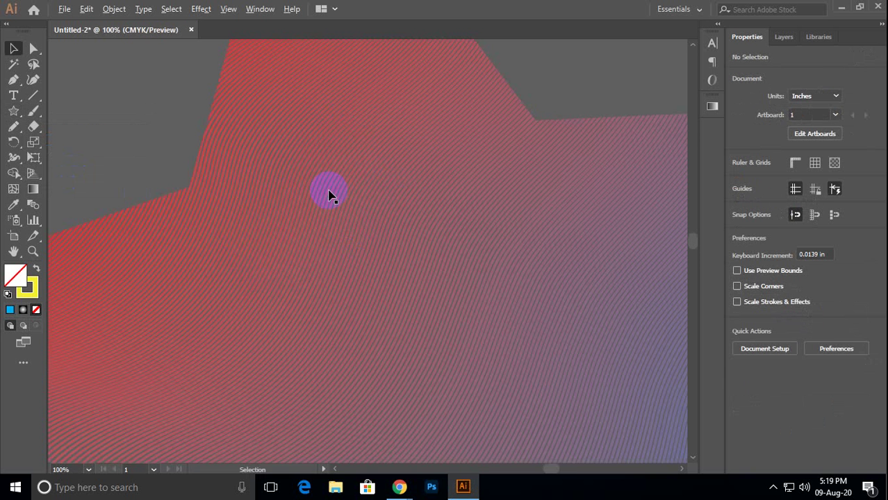
scroll(331, 196, down, 2)
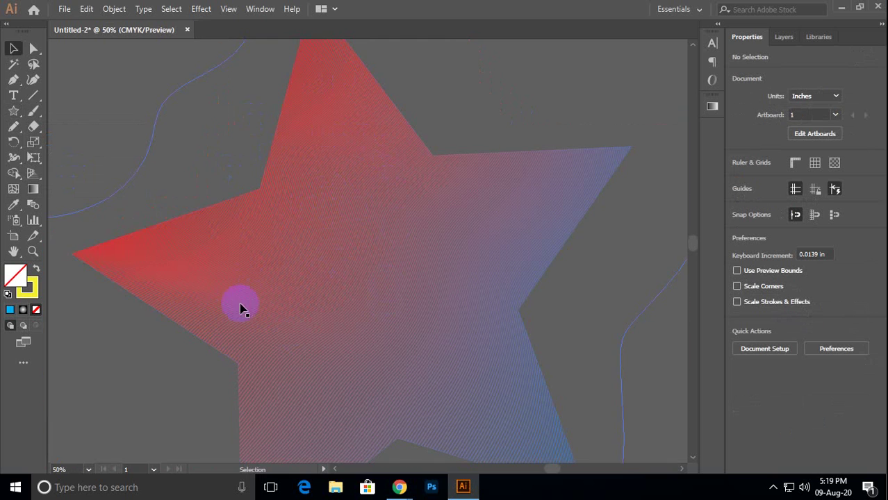
Switch to the Google Images results in Chrome and replace the rainbow background search with "flyer design".
click(841, 8)
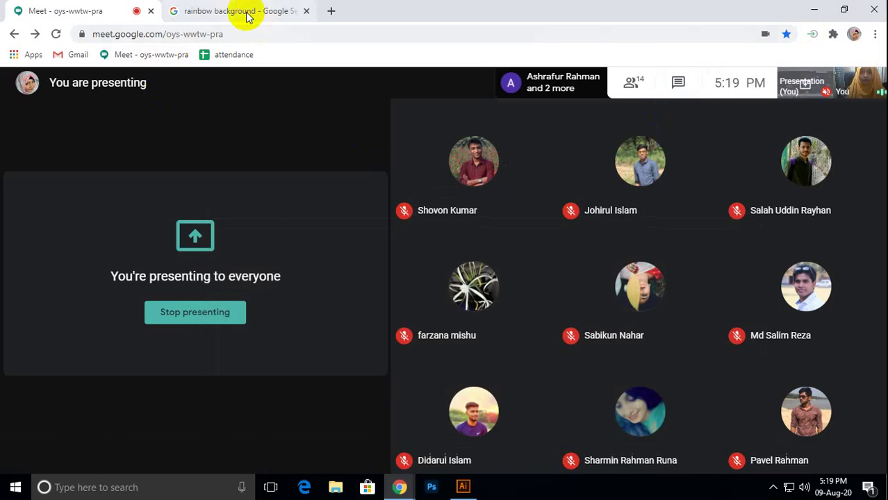
click(247, 13)
scroll(294, 190, down, 15)
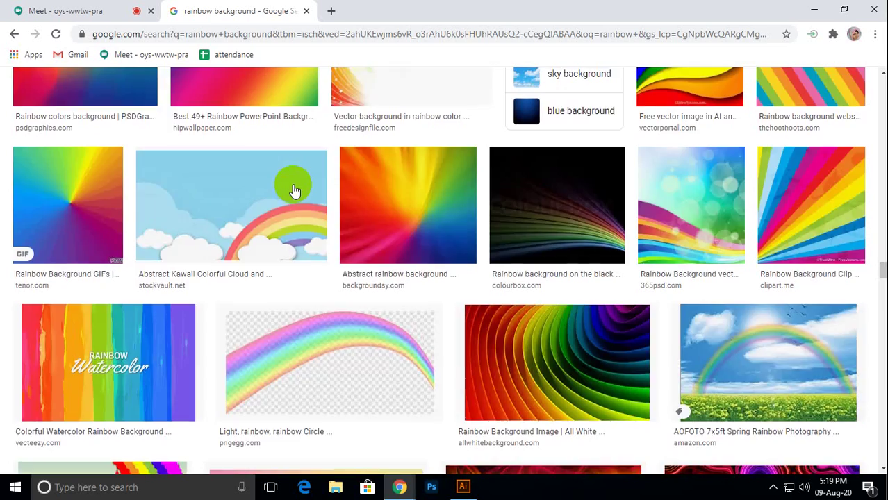
scroll(294, 191, up, 15)
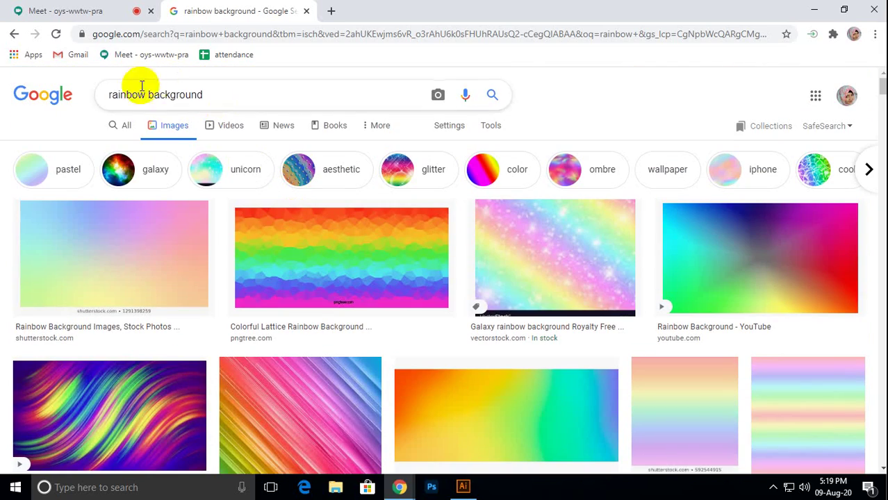
drag(224, 88, 107, 109)
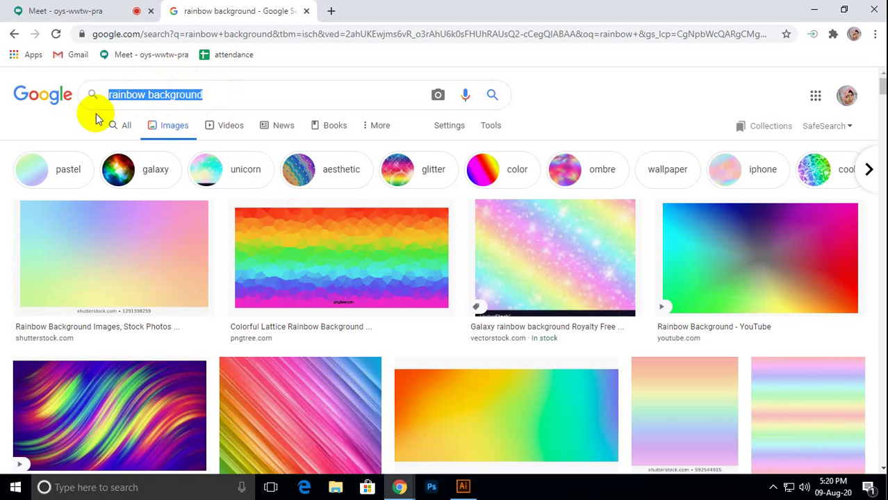
text(flyer)
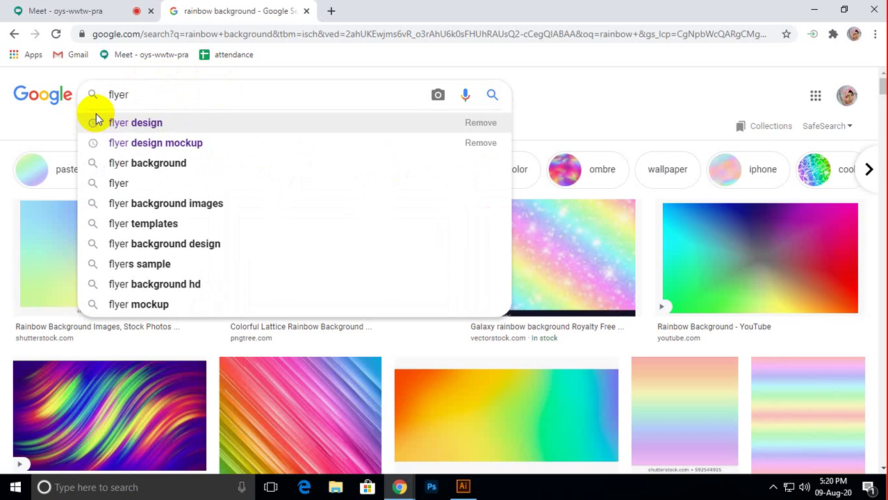
key(Down)
key(Return)
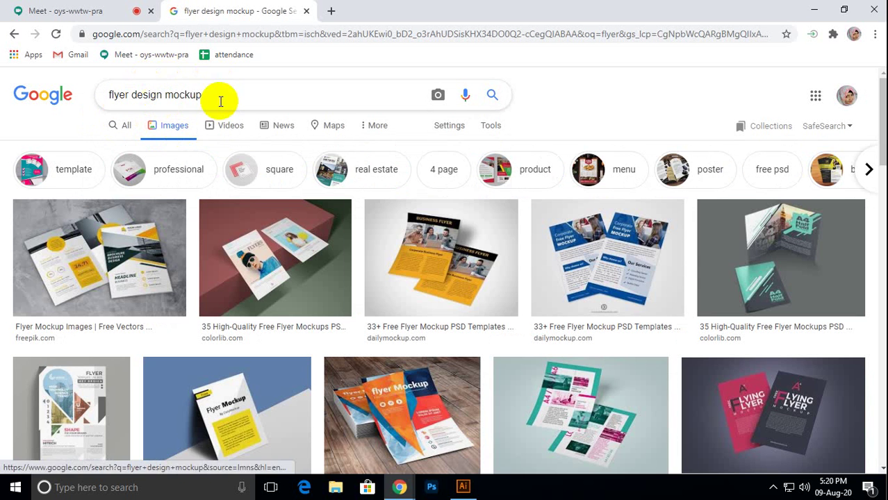
double_click(175, 103)
drag(174, 103, 162, 111)
key(BackSpace)
key(Return)
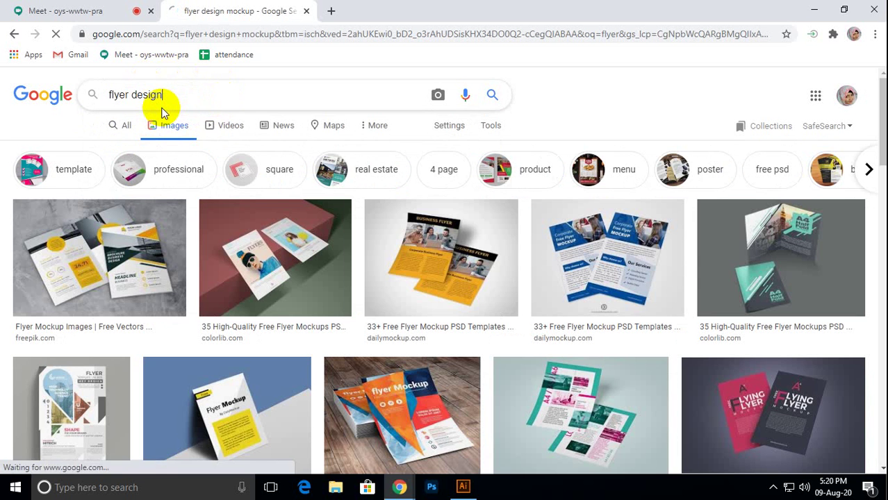
Preview the Black Friday Sale flyer from freepik in the image results and copy the image.
click(368, 257)
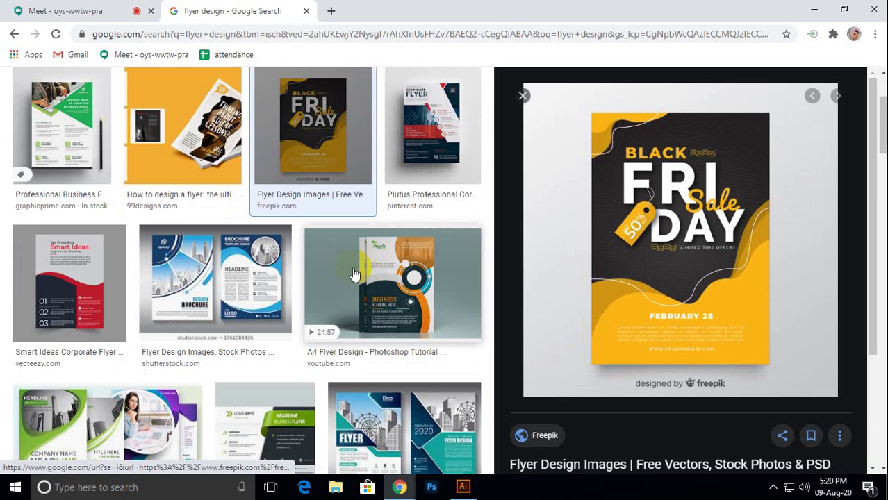
right_click(674, 217)
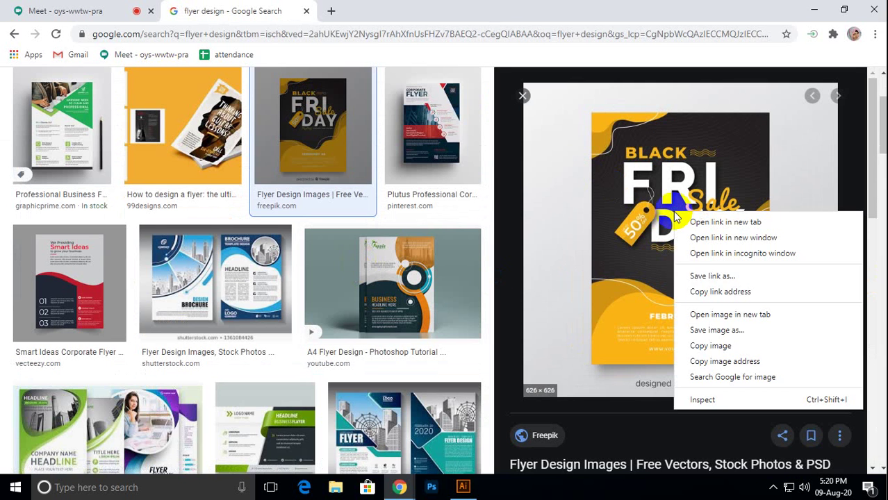
click(706, 347)
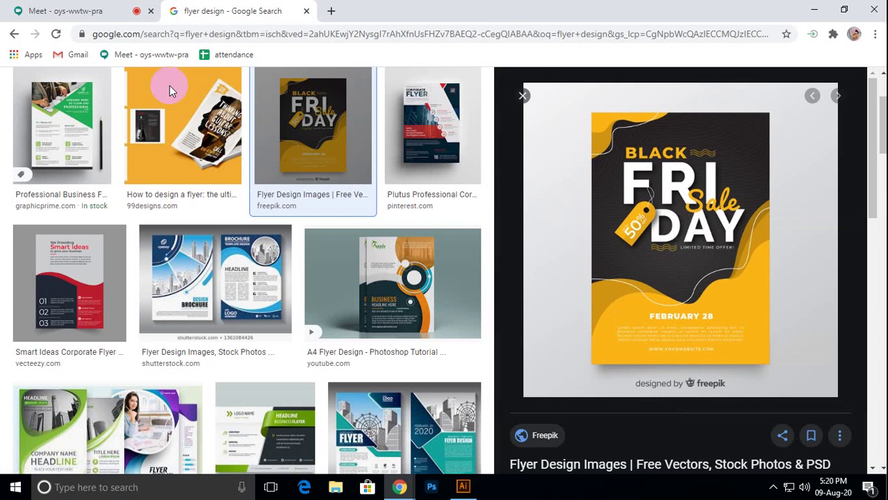
Return to Illustrator, paste the copied flyer image into the document, and delete the fish and star artwork.
click(69, 11)
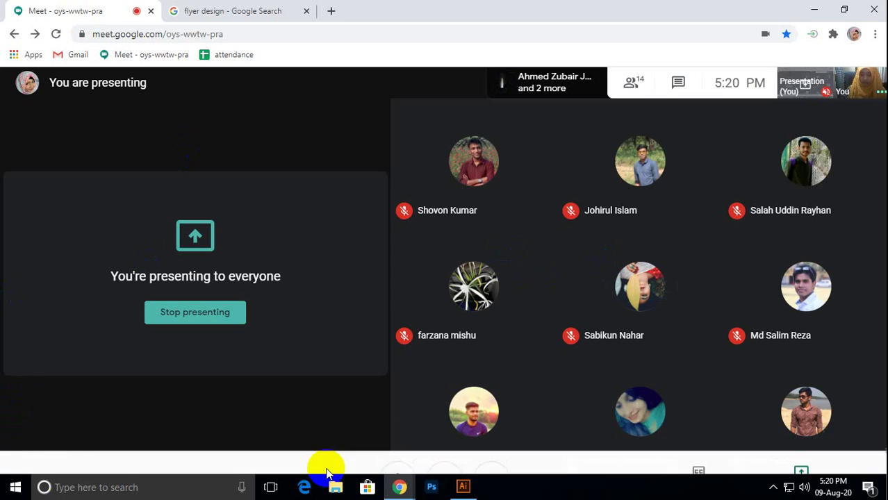
click(462, 487)
key(ctrl+0)
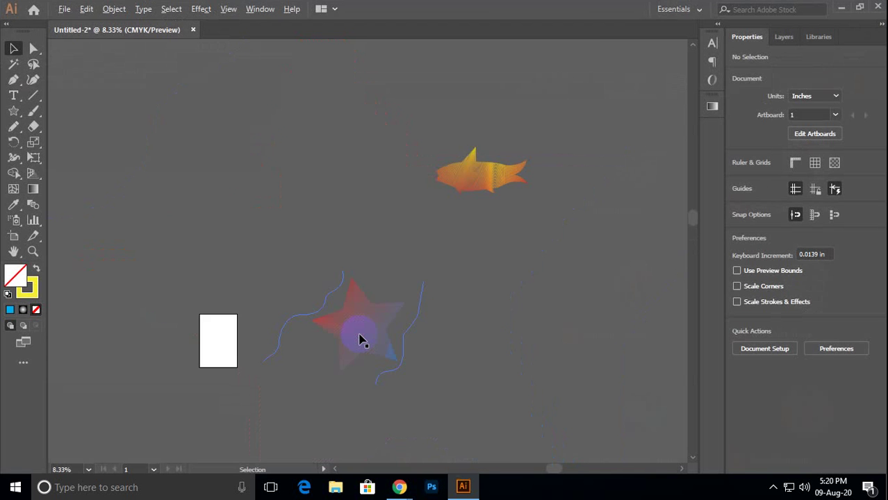
key(ctrl+v)
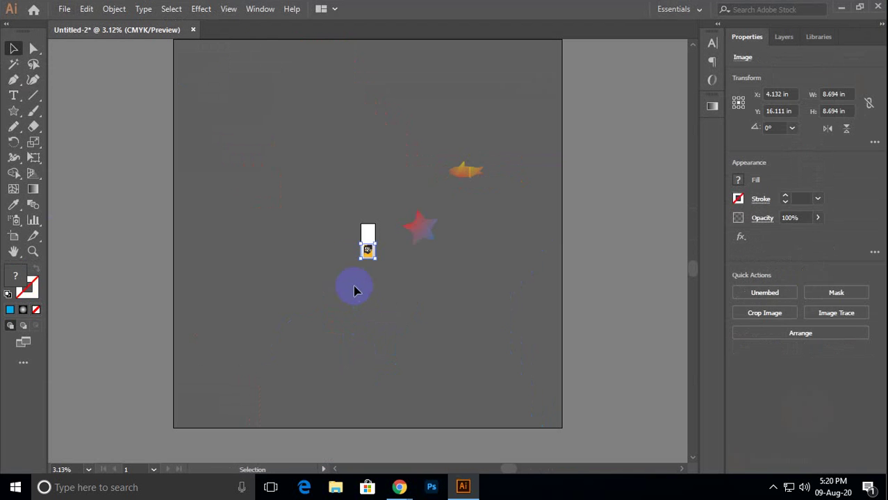
drag(517, 339, 517, 340)
key(Delete)
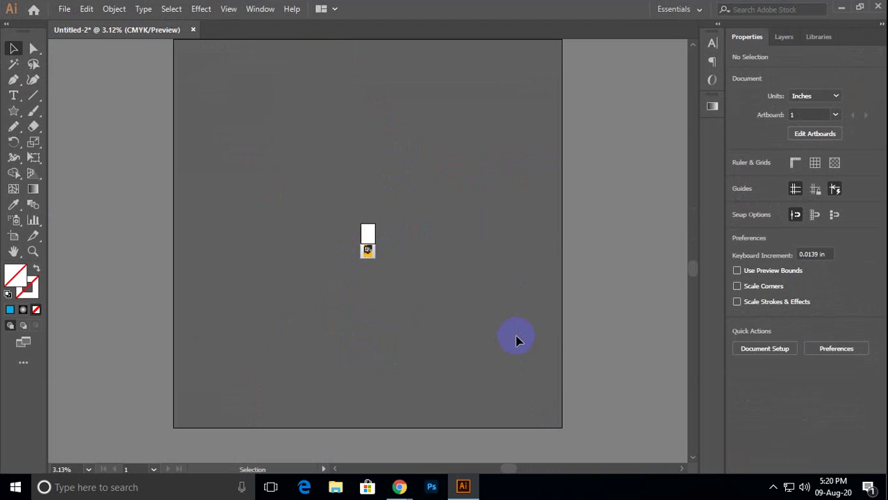
Examine the wavy line pattern in the dark background of the Black Friday flyer up close.
scroll(361, 262, up, 10)
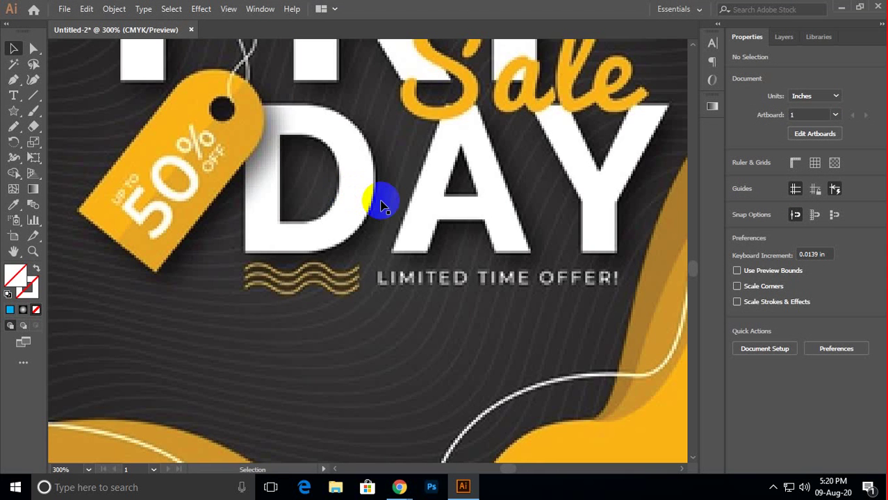
scroll(382, 206, down, 1)
drag(383, 198, 410, 297)
drag(442, 94, 449, 182)
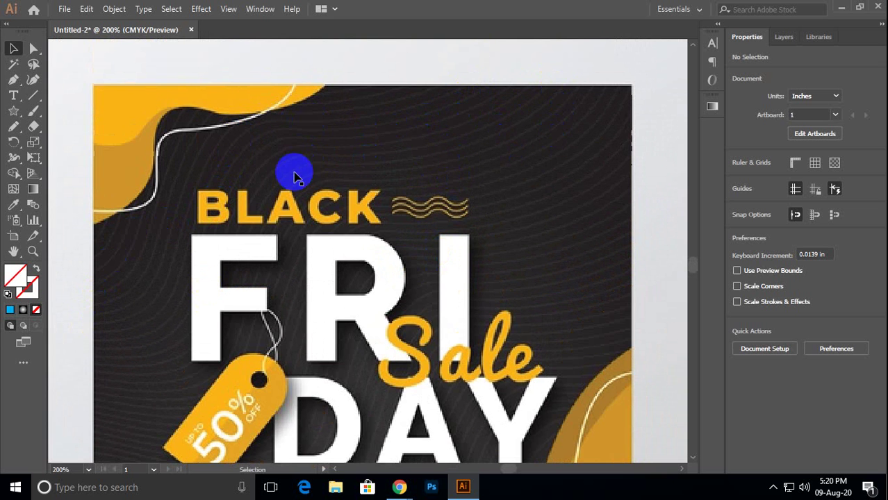
scroll(377, 283, down, 3)
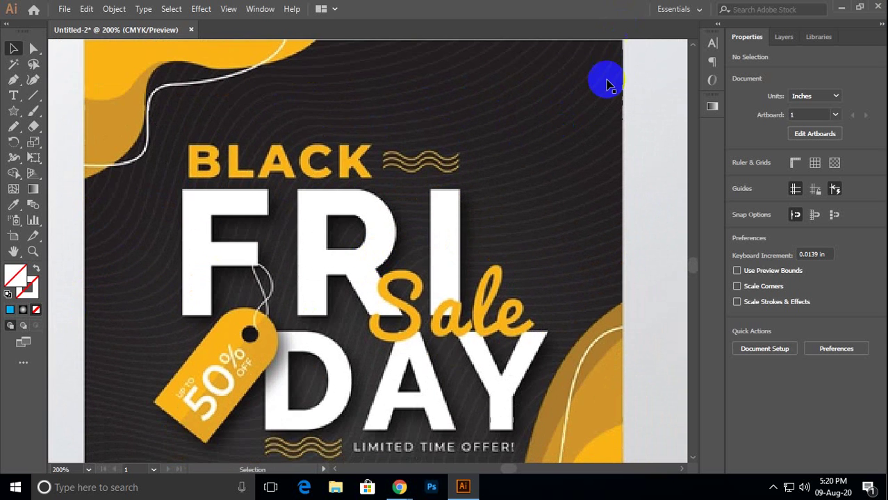
scroll(419, 219, down, 1)
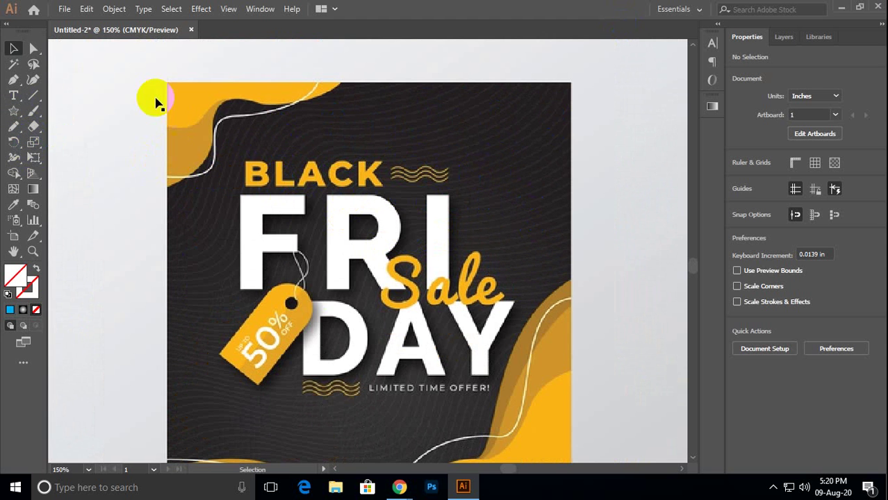
key(space)
drag(356, 218, 361, 192)
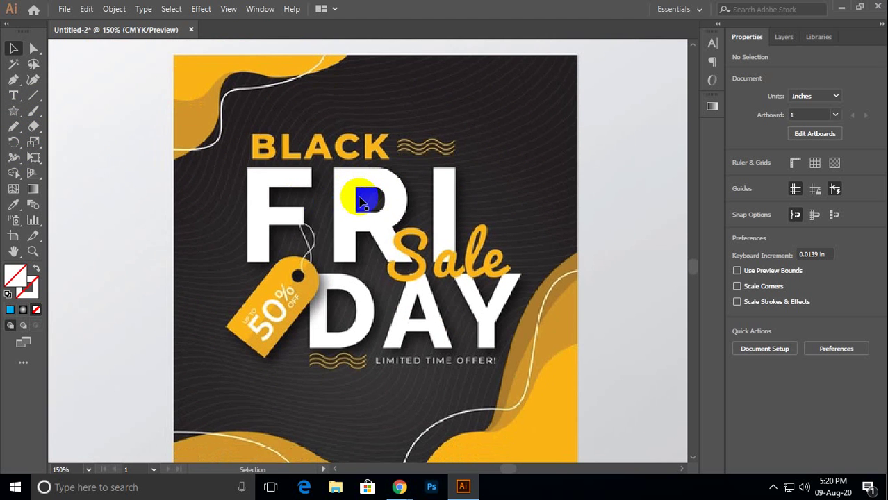
key(ctrl+1)
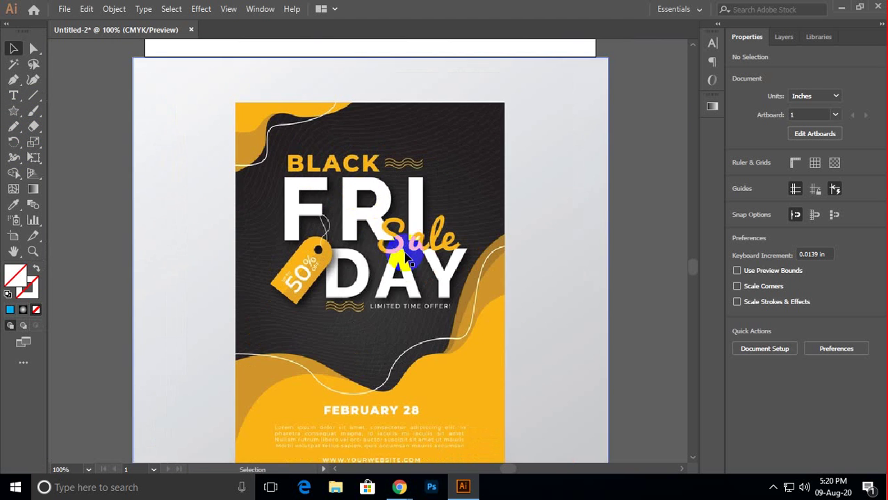
Draw two wavy Pencil paths across the flyer, following the upper-left yellow shape and the edge of the lower yellow area.
click(12, 130)
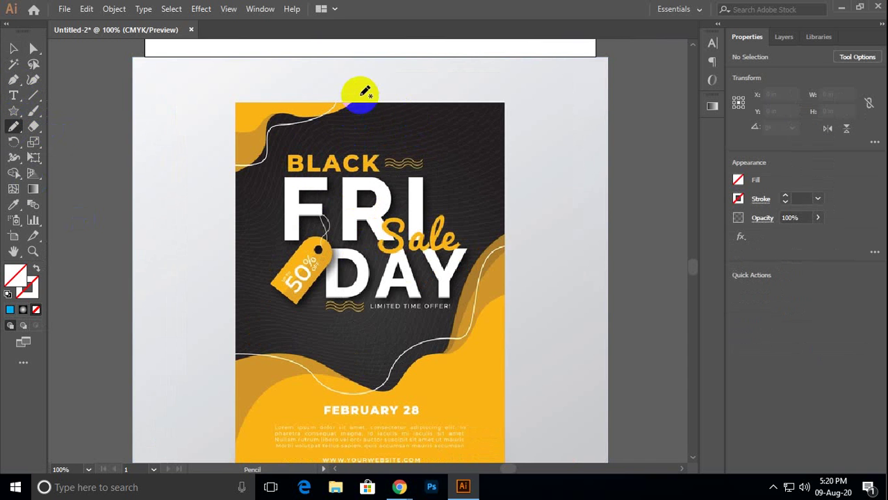
mouse_move(503, 99)
mouse_down()
mouse_move(309, 103)
mouse_move(251, 123)
mouse_move(232, 158)
mouse_move(168, 188)
mouse_up()
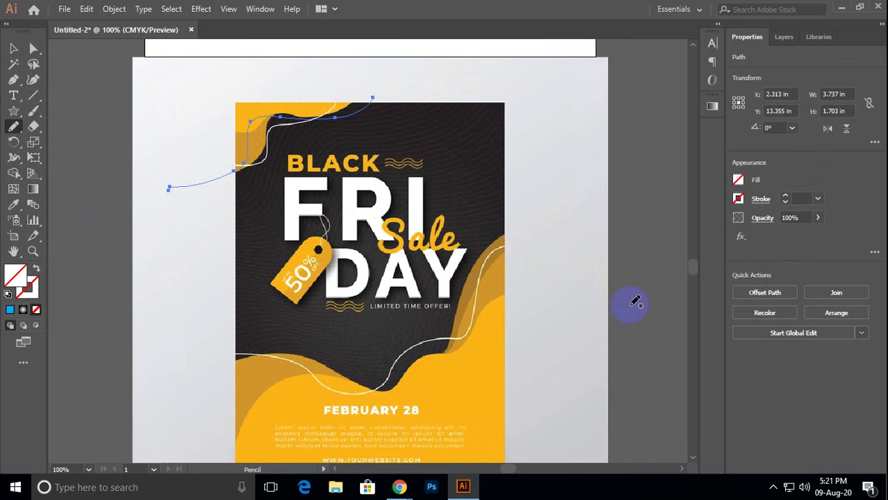
mouse_move(634, 302)
mouse_down()
mouse_move(548, 284)
mouse_move(513, 297)
mouse_move(484, 329)
mouse_move(452, 396)
mouse_move(404, 404)
mouse_move(327, 369)
mouse_move(264, 361)
mouse_move(217, 381)
mouse_move(192, 414)
mouse_up()
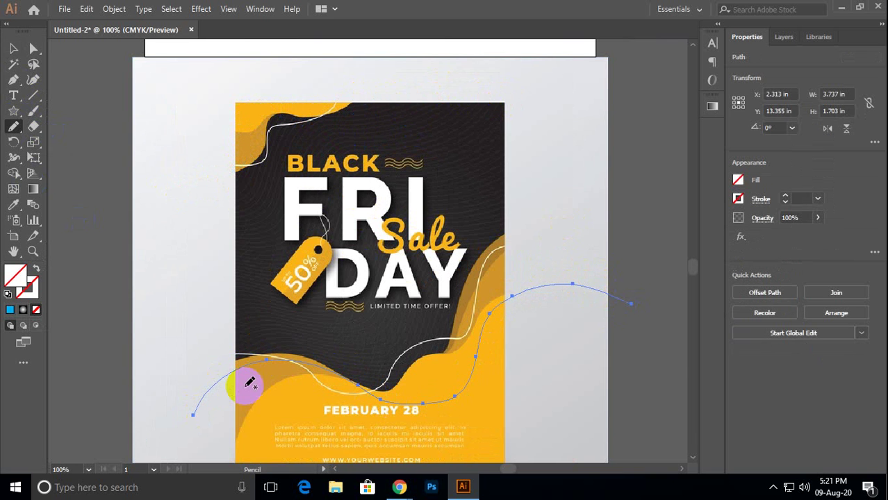
Move the flyer image to the right, clear of the two wavy pencil paths.
click(13, 48)
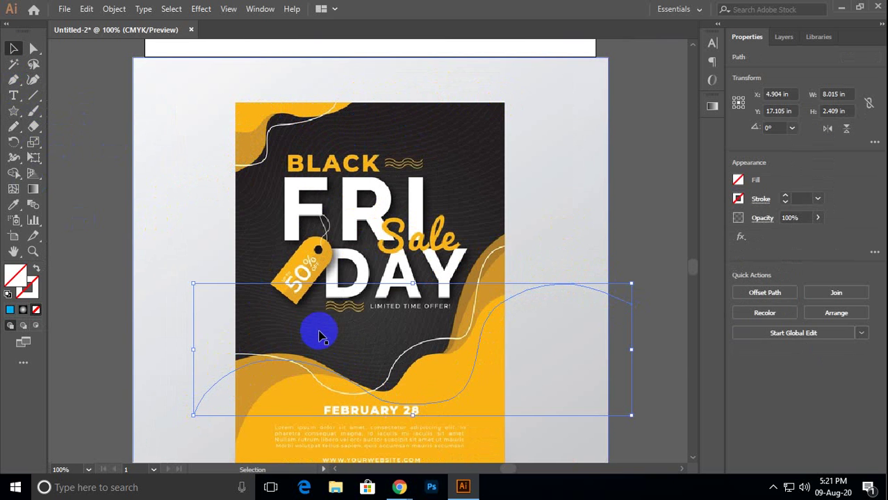
key(ctrl+minus)
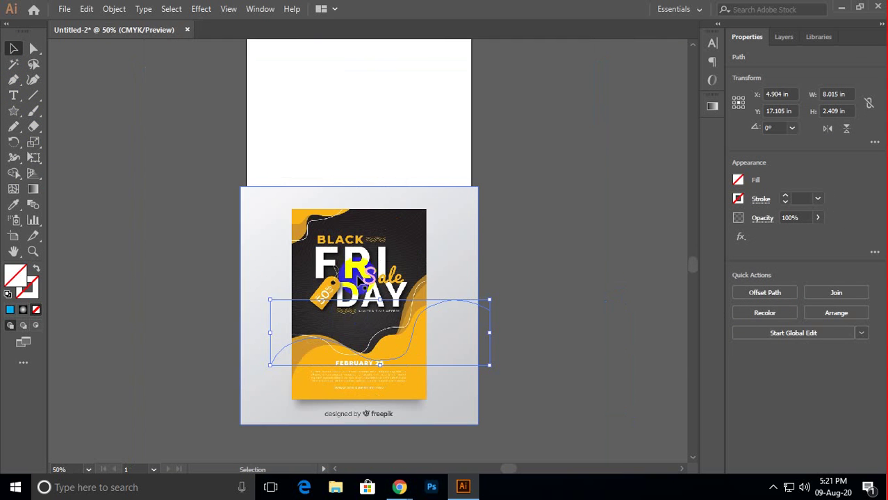
click(438, 226)
drag(437, 226, 684, 236)
drag(534, 229, 612, 233)
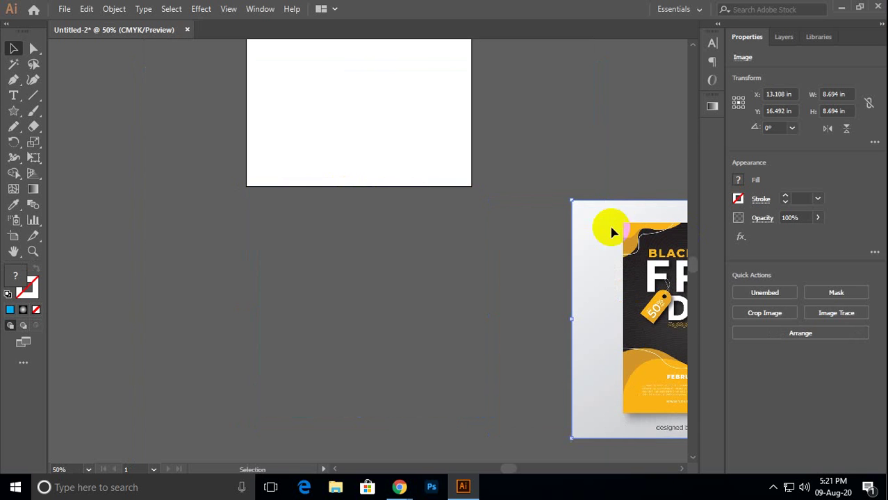
Select both wavy paths and give them a near-white stroke from the swatches.
drag(513, 410, 513, 410)
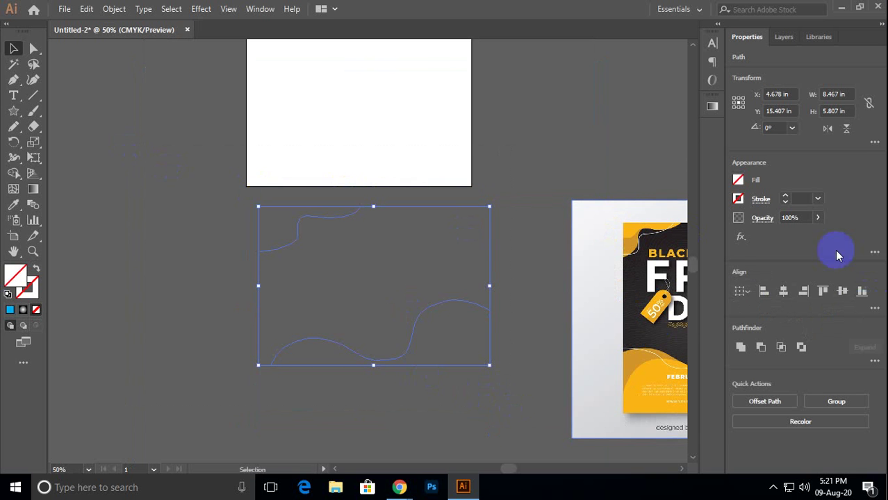
click(738, 199)
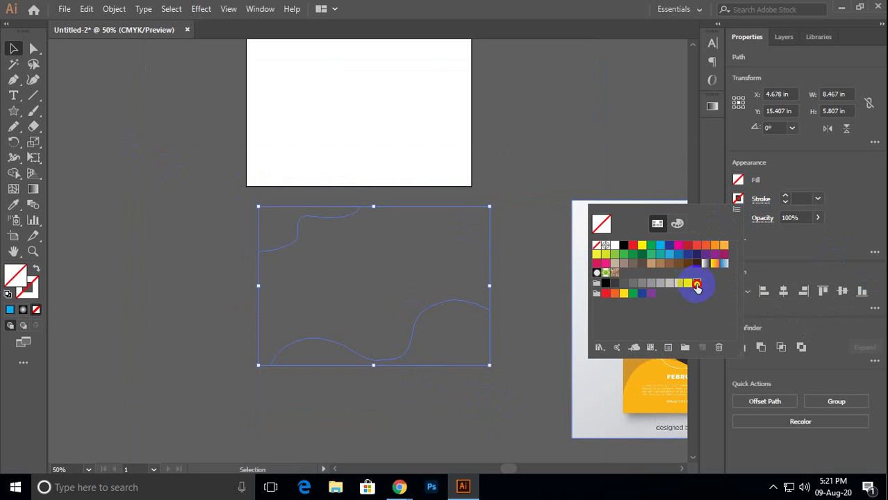
click(697, 284)
click(109, 28)
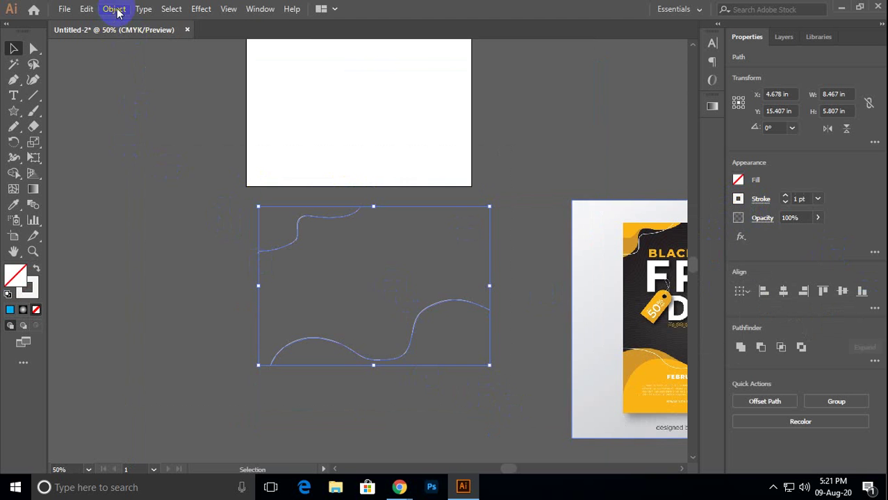
Blend the two wavy paths into a continuous pattern of flowing lines.
click(116, 10)
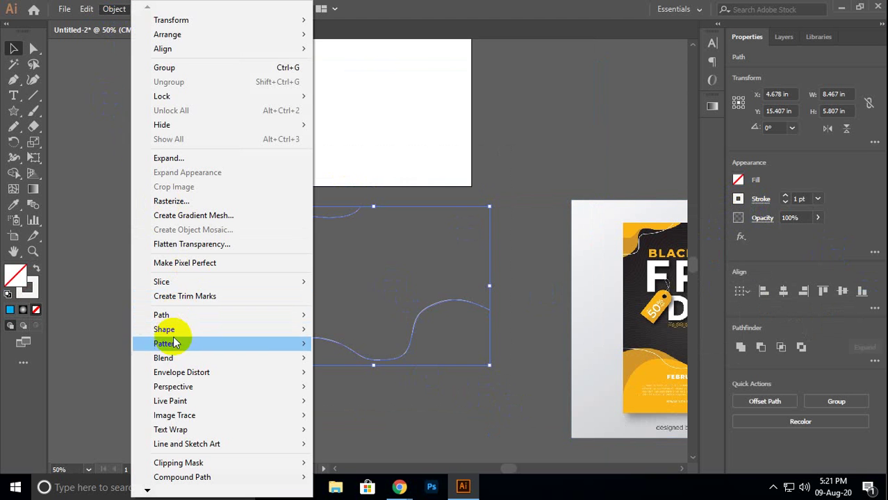
mouse_move(174, 356)
click(362, 360)
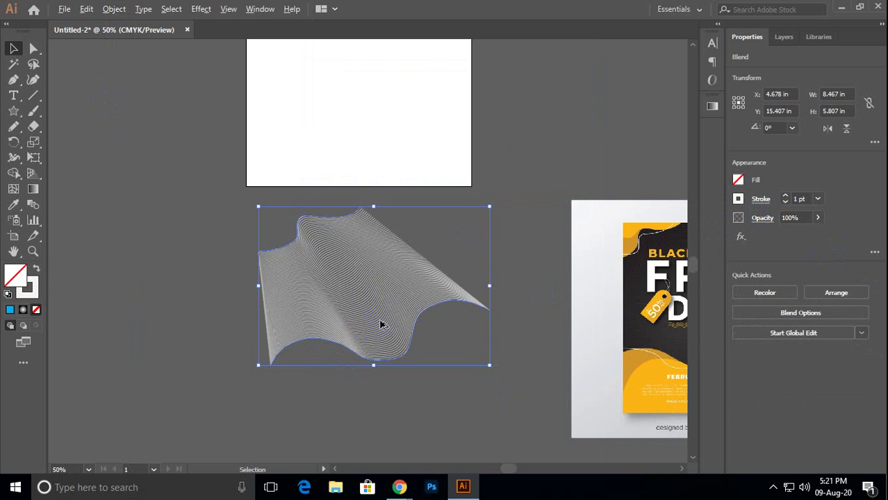
Draw a rectangle about 4.95 by 5.41 in over the flyer's dark background area, starting at the poster's upper-left corner.
scroll(381, 325, up, 4)
scroll(370, 286, down, 3)
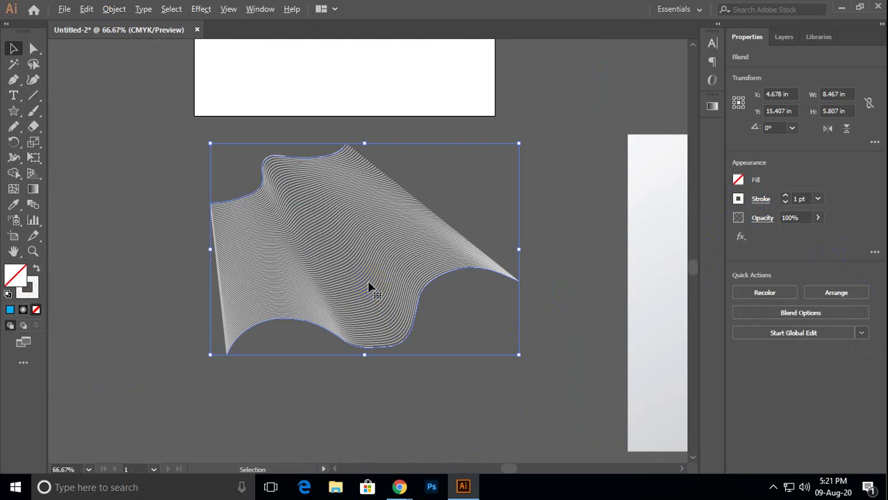
click(571, 218)
drag(565, 254, 475, 234)
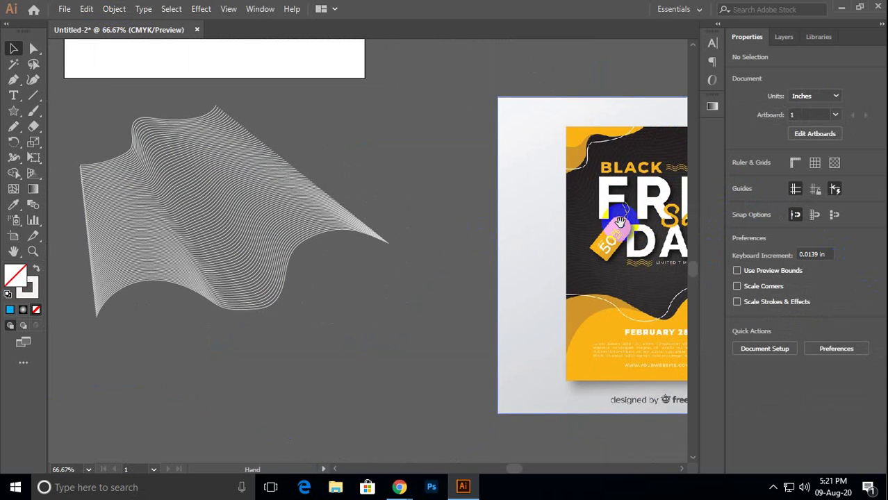
drag(611, 177, 415, 185)
drag(12, 118, 79, 115)
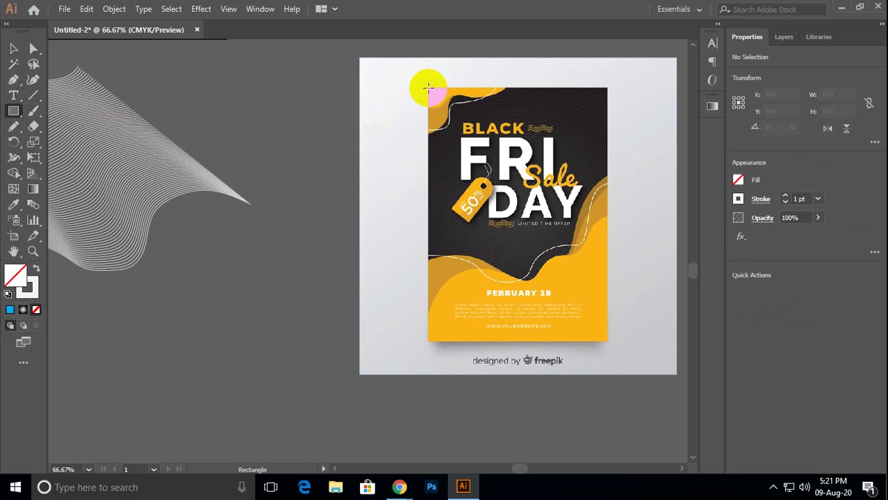
drag(428, 87, 610, 285)
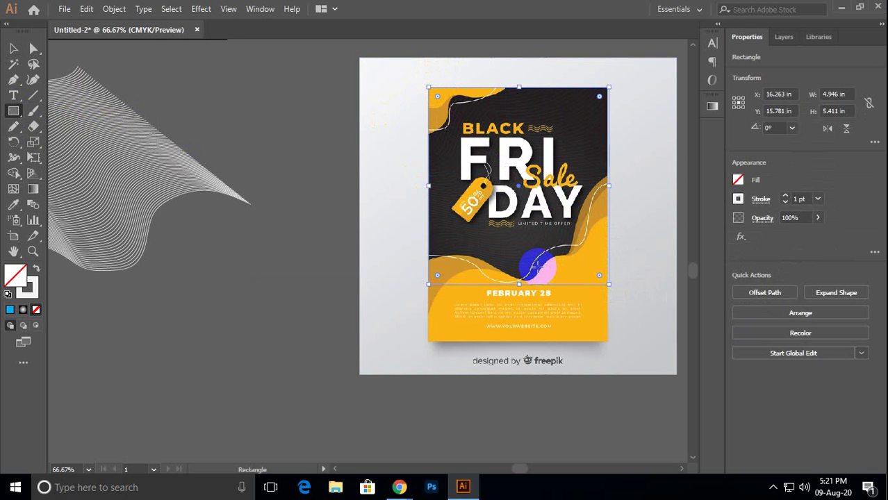
Fill the new rectangle with a solid green swatch.
key(v)
click(738, 180)
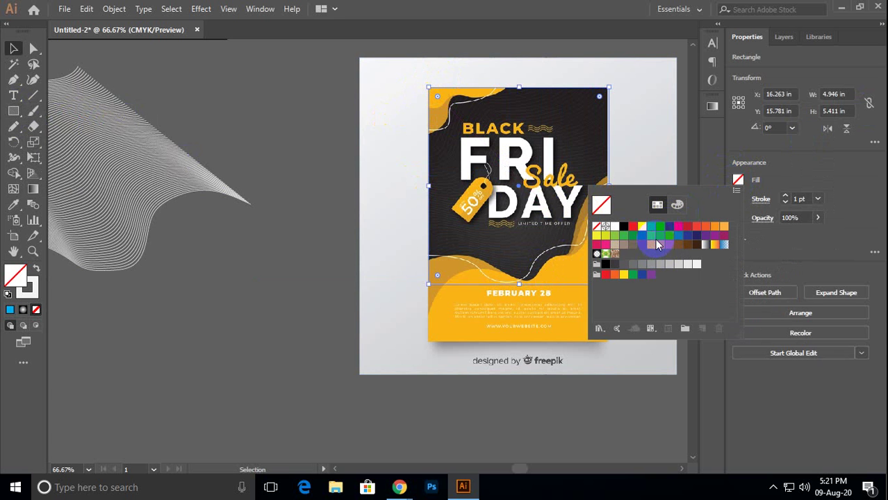
click(656, 236)
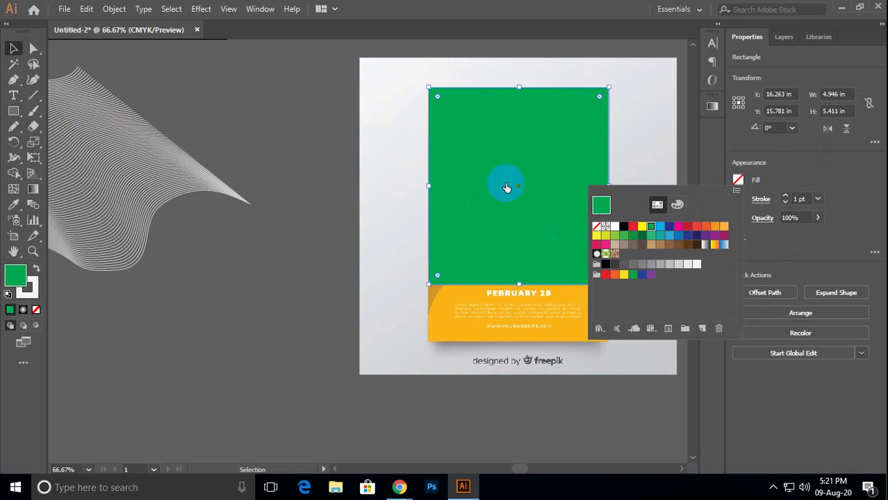
Move the green rectangle onto the wavy line blend and align the centers of both objects horizontally and vertically.
click(551, 187)
mouse_move(551, 186)
mouse_down()
mouse_move(198, 202)
mouse_move(425, 209)
mouse_move(307, 193)
mouse_move(295, 200)
mouse_up()
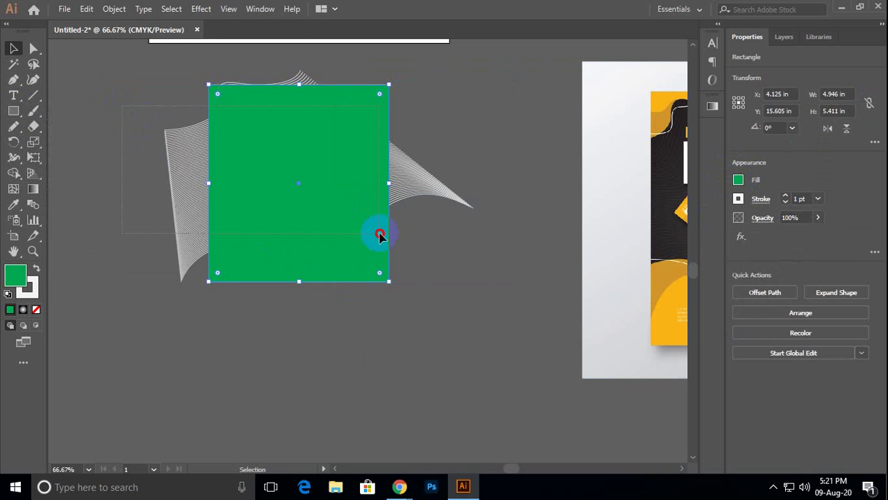
key(ctrl+a)
click(783, 291)
click(843, 291)
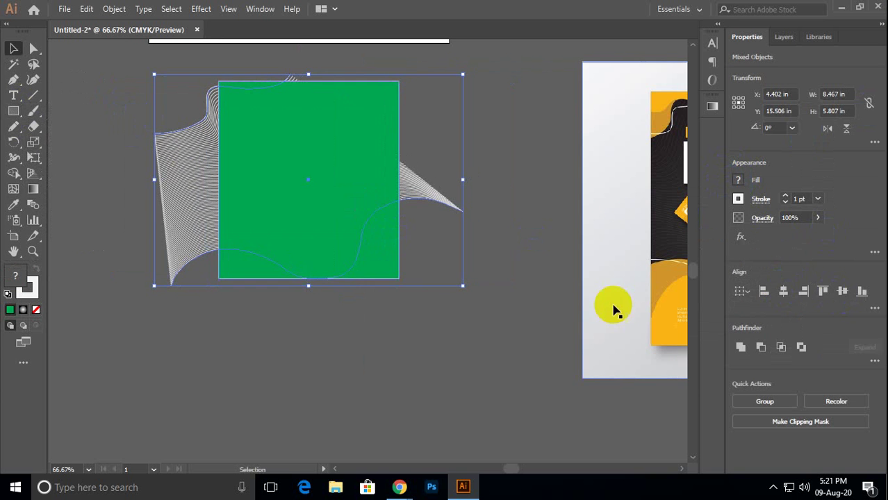
Enlarge the wavy line blend to about 12.53 by 8.59 in and position it so it extends beyond the green rectangle on all sides.
click(396, 178)
click(420, 198)
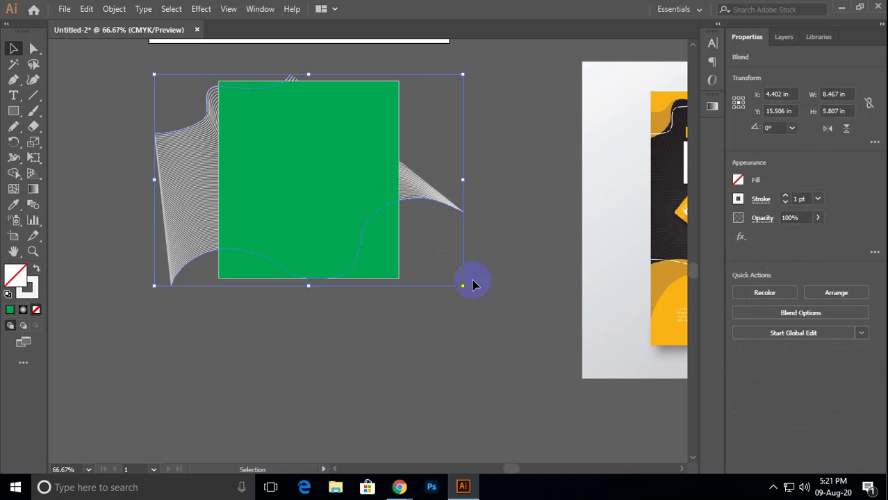
drag(463, 285, 495, 307)
drag(186, 178, 216, 185)
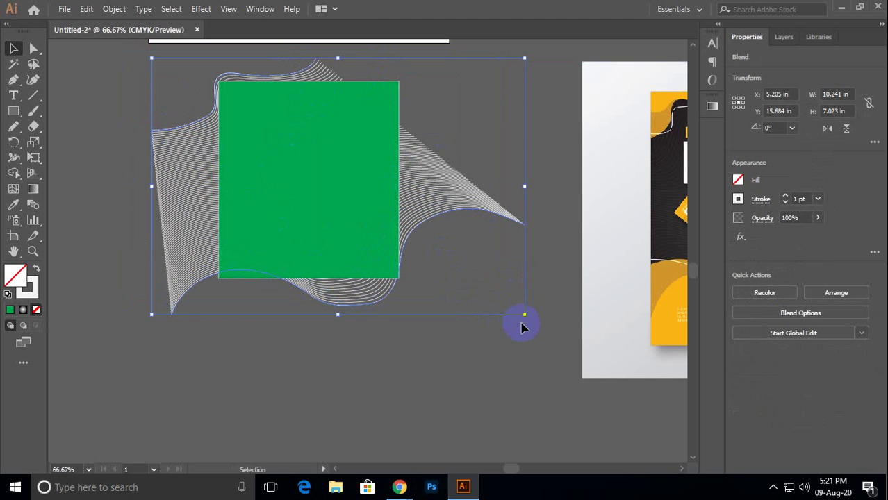
drag(525, 315, 567, 343)
drag(457, 209, 457, 191)
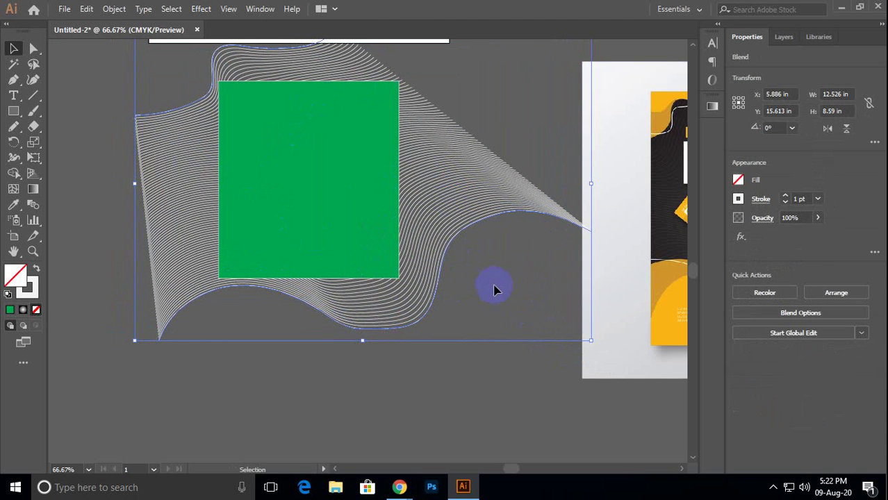
Clip the wavy line blend into the green rectangle with a clipping mask, and deselect the result.
shift+click(296, 183)
right_click(296, 182)
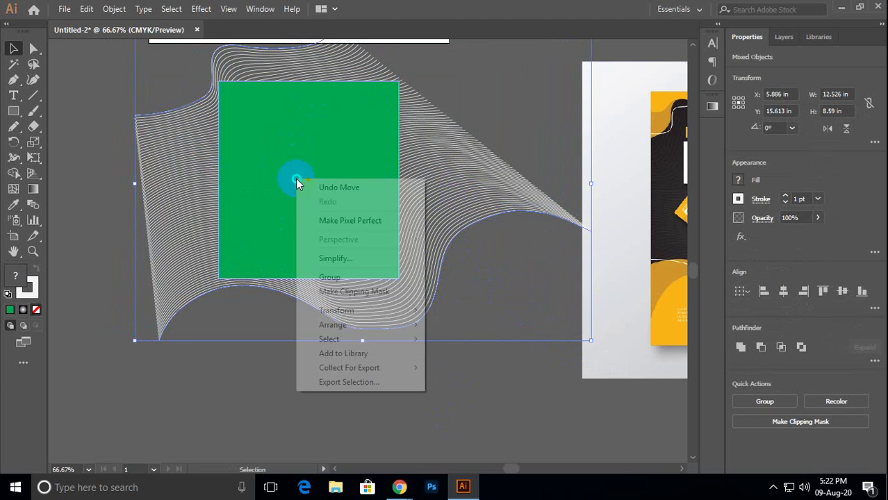
click(347, 294)
click(442, 167)
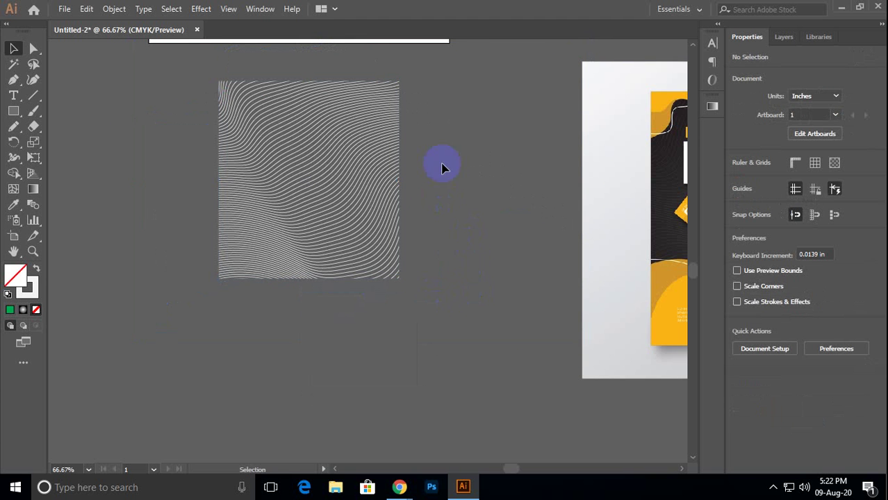